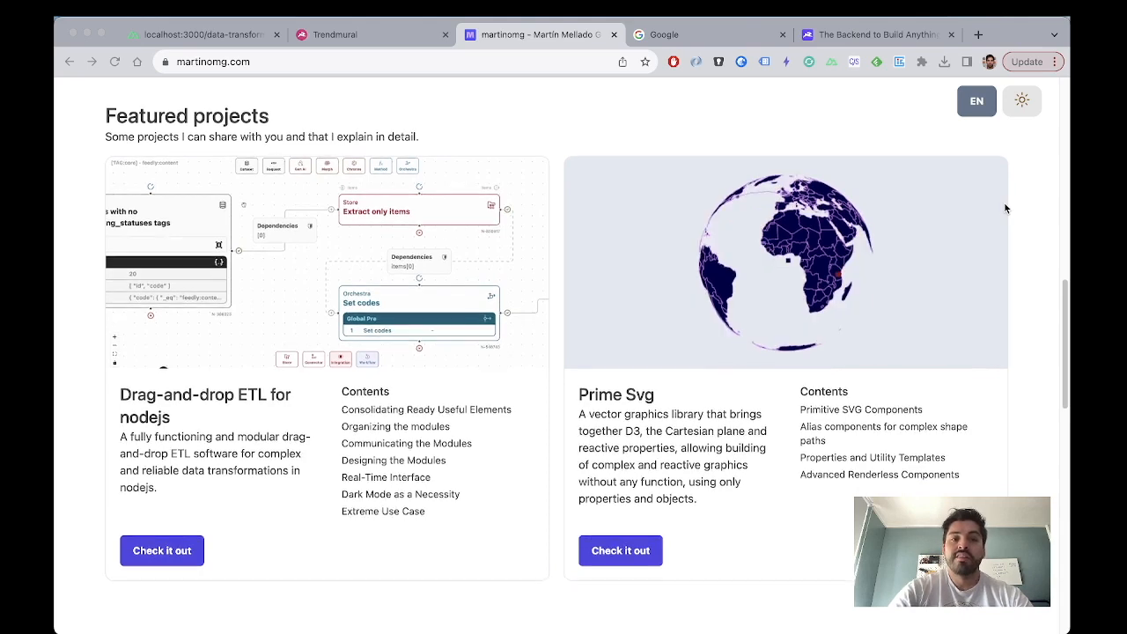
{"action": "scroll", "coordinate": [1005, 209], "scroll_direction": "down", "scroll_amount": 1}
{"action": "scroll", "coordinate": [1005, 209], "scroll_direction": "down", "scroll_amount": 1}
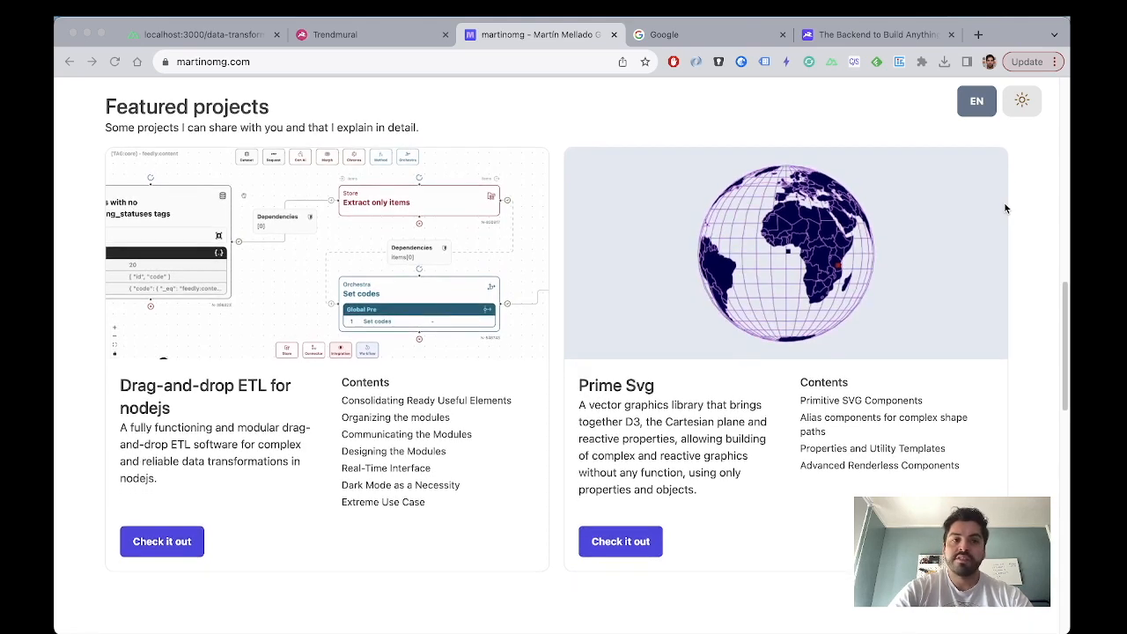
{"action": "scroll", "coordinate": [1005, 209], "scroll_direction": "down", "scroll_amount": 1}
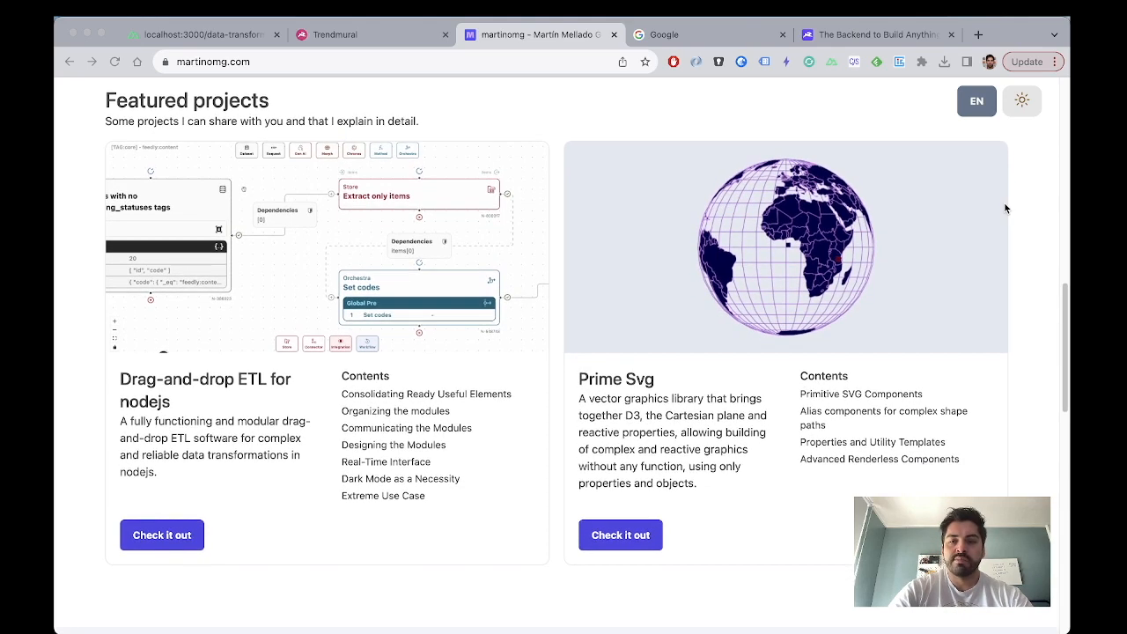
{"action": "scroll", "coordinate": [1001, 200], "scroll_direction": "up", "scroll_amount": 1}
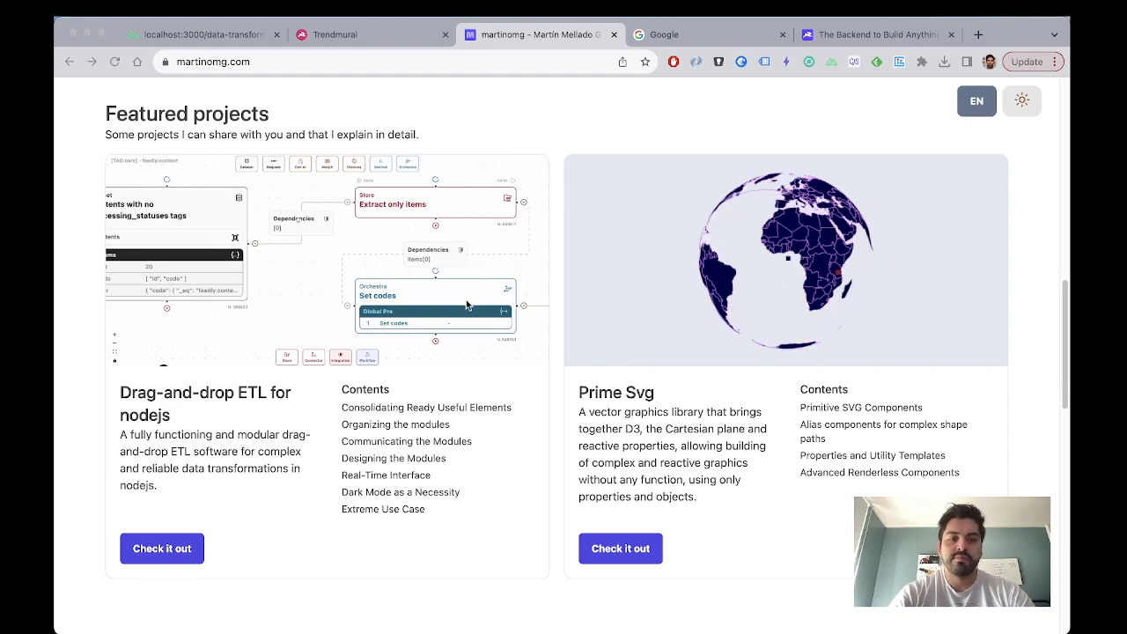
{"action": "scroll", "coordinate": [466, 299], "scroll_direction": "up", "scroll_amount": 1}
{"action": "scroll", "coordinate": [415, 310], "scroll_direction": "down", "scroll_amount": 1}
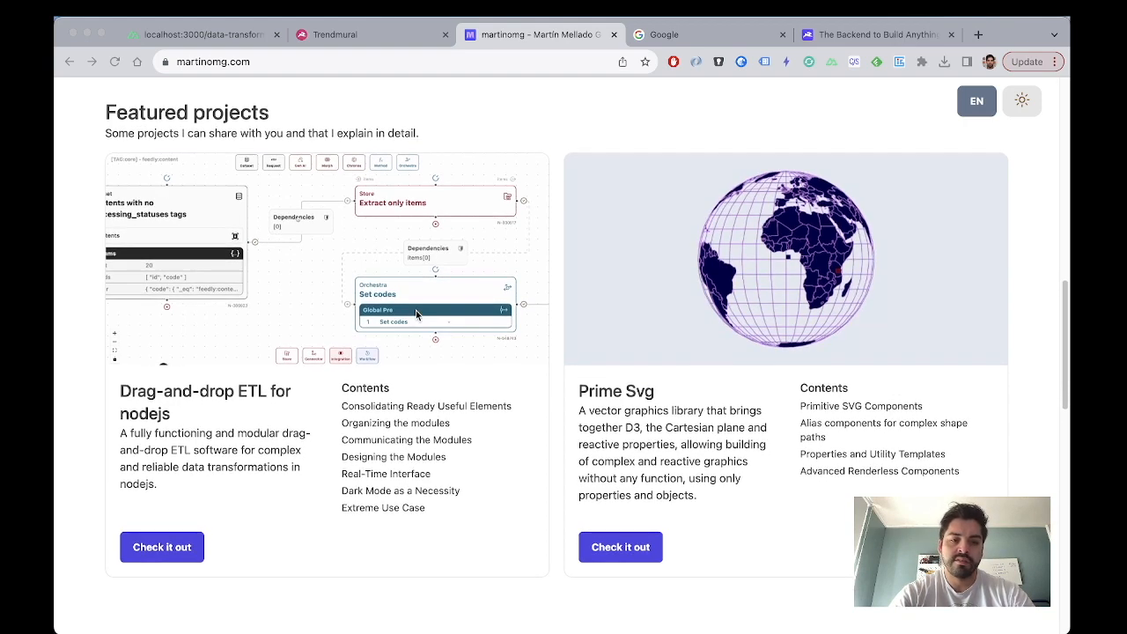
{"action": "scroll", "coordinate": [415, 310], "scroll_direction": "up", "scroll_amount": 1}
{"action": "scroll", "coordinate": [410, 308], "scroll_direction": "down", "scroll_amount": 1}
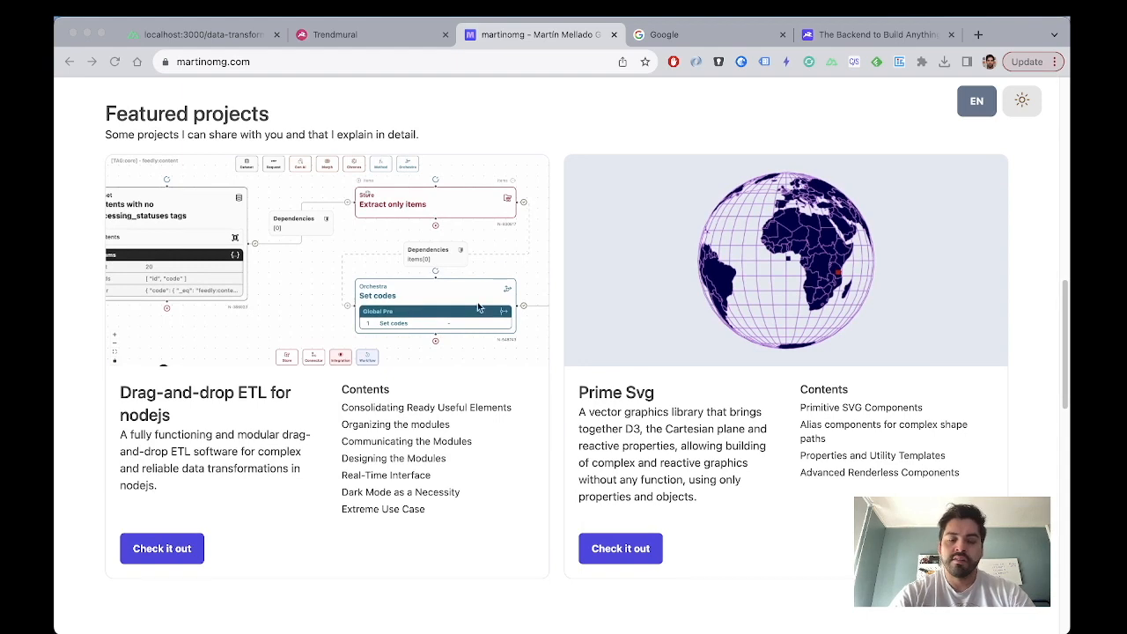
{"action": "scroll", "coordinate": [477, 302], "scroll_direction": "up", "scroll_amount": 1}
{"action": "scroll", "coordinate": [484, 345], "scroll_direction": "down", "scroll_amount": 1}
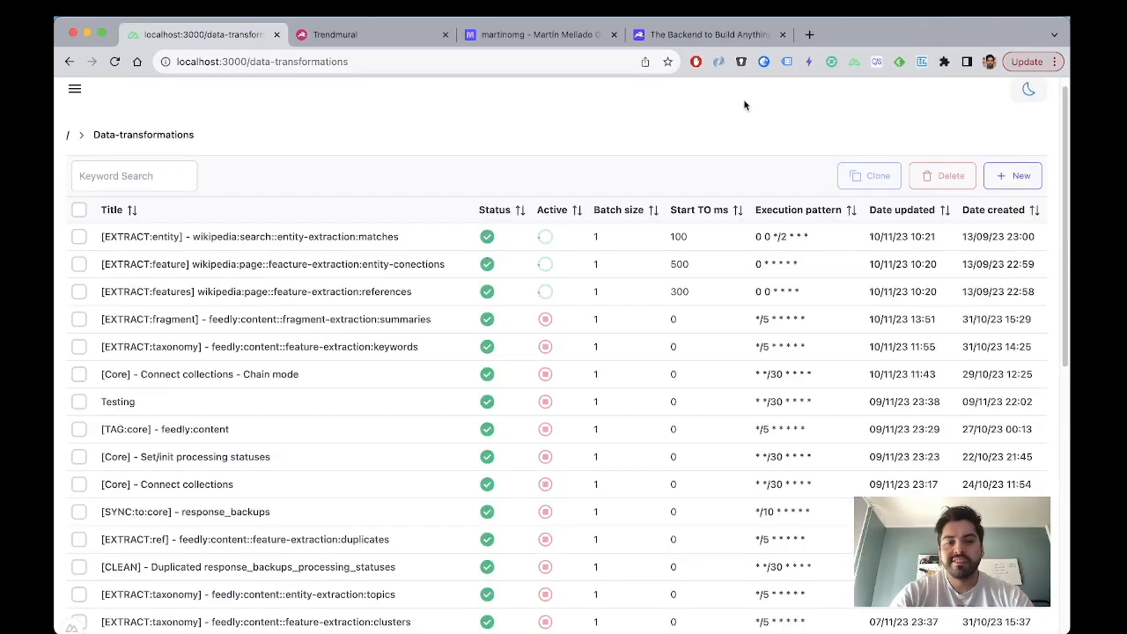
{"action": "scroll", "coordinate": [744, 105], "scroll_direction": "up", "scroll_amount": 1}
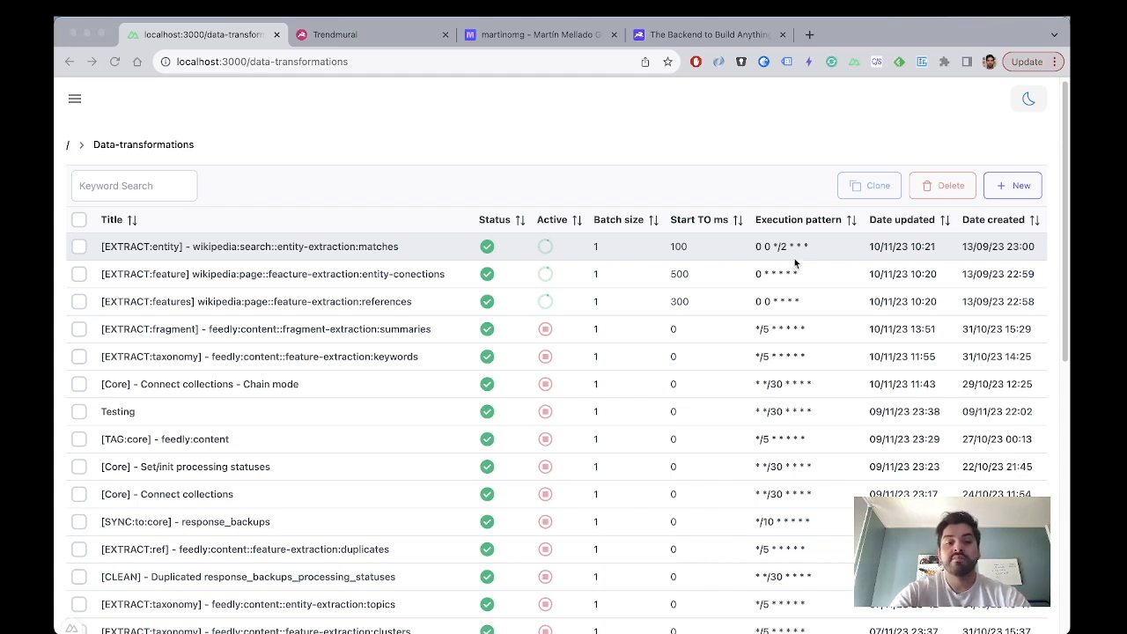
Step: Switch to VS Code and examine the loop in the crons-core-data-transformation index.js that schedules data transformations by pattern
{"action": "key", "text": "super+Tab"}
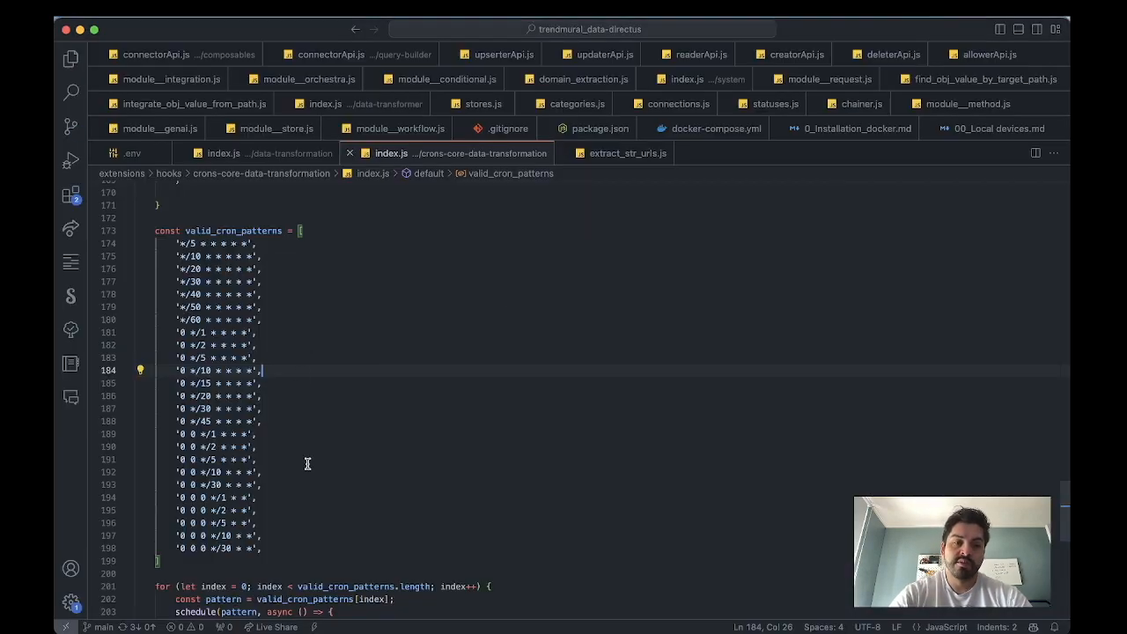
{"action": "scroll", "coordinate": [284, 467], "scroll_direction": "down", "scroll_amount": 3}
{"action": "scroll", "coordinate": [282, 467], "scroll_direction": "down", "scroll_amount": 3}
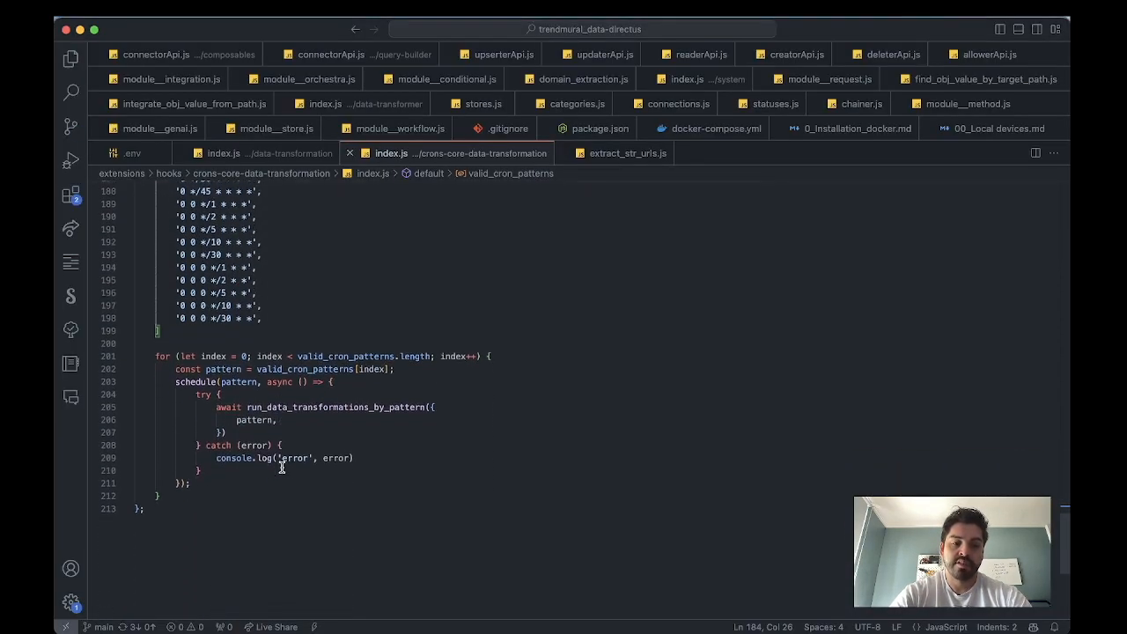
{"action": "scroll", "coordinate": [281, 467], "scroll_direction": "up", "scroll_amount": 3}
{"action": "scroll", "coordinate": [281, 466], "scroll_direction": "down", "scroll_amount": 2}
{"action": "scroll", "coordinate": [326, 467], "scroll_direction": "up", "scroll_amount": 6}
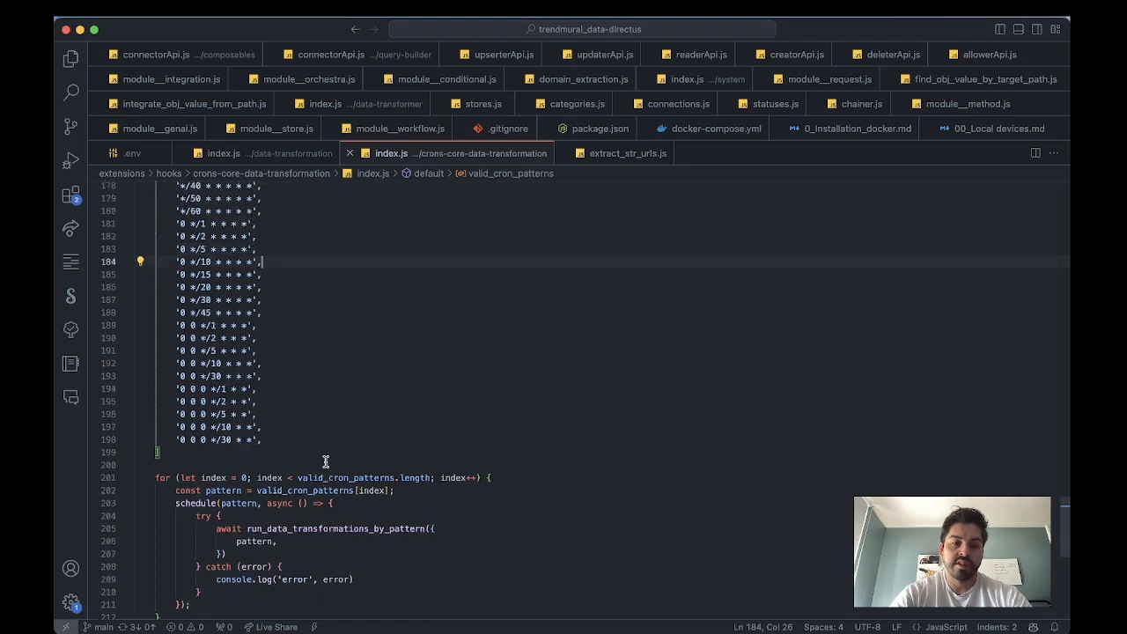
{"action": "scroll", "coordinate": [282, 436], "scroll_direction": "down", "scroll_amount": 2}
{"action": "scroll", "coordinate": [282, 437], "scroll_direction": "up", "scroll_amount": 1}
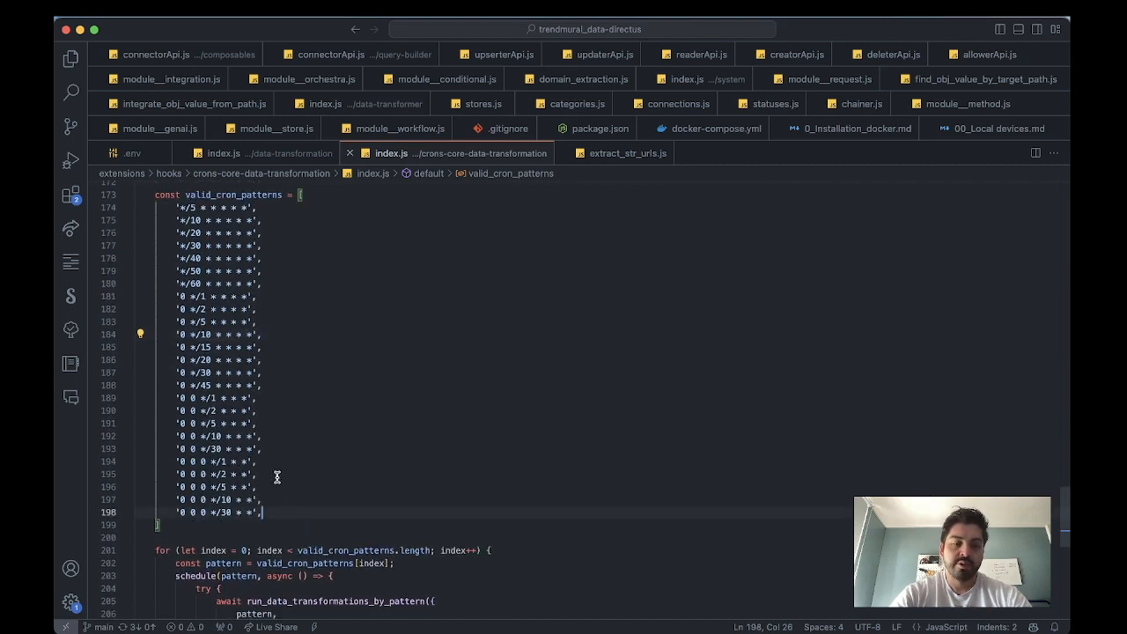
Step: Highlight the entries of the valid_cron_patterns array and examine its shortest and longest interval patterns
{"action": "left_click_drag", "start_coordinate": [268, 512], "coordinate": [171, 209]}
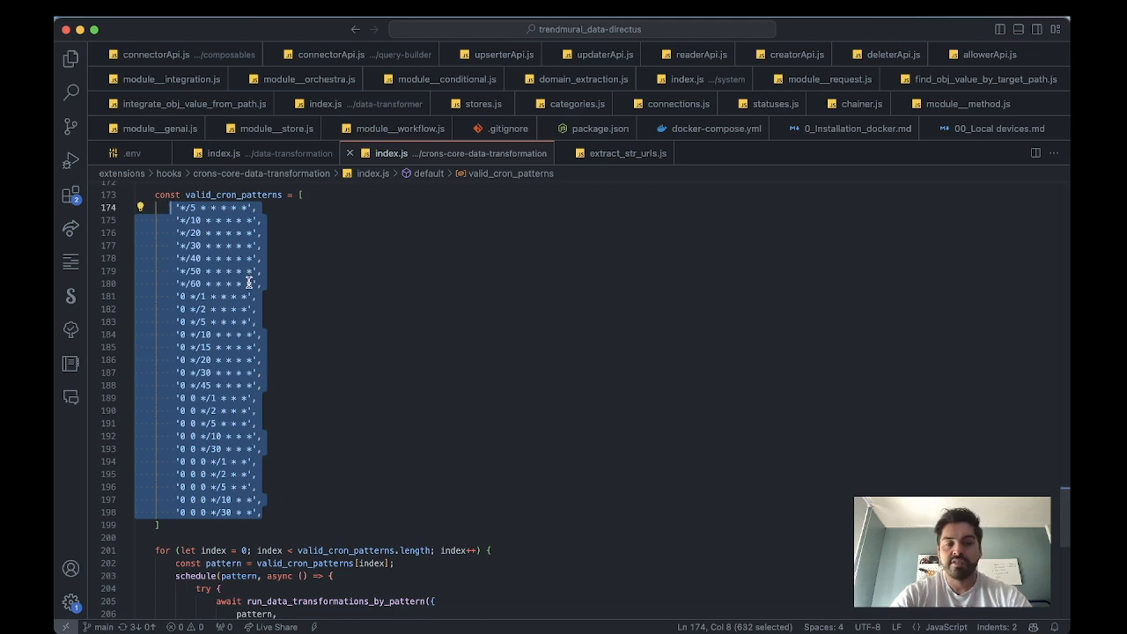
{"action": "left_click", "coordinate": [257, 211]}
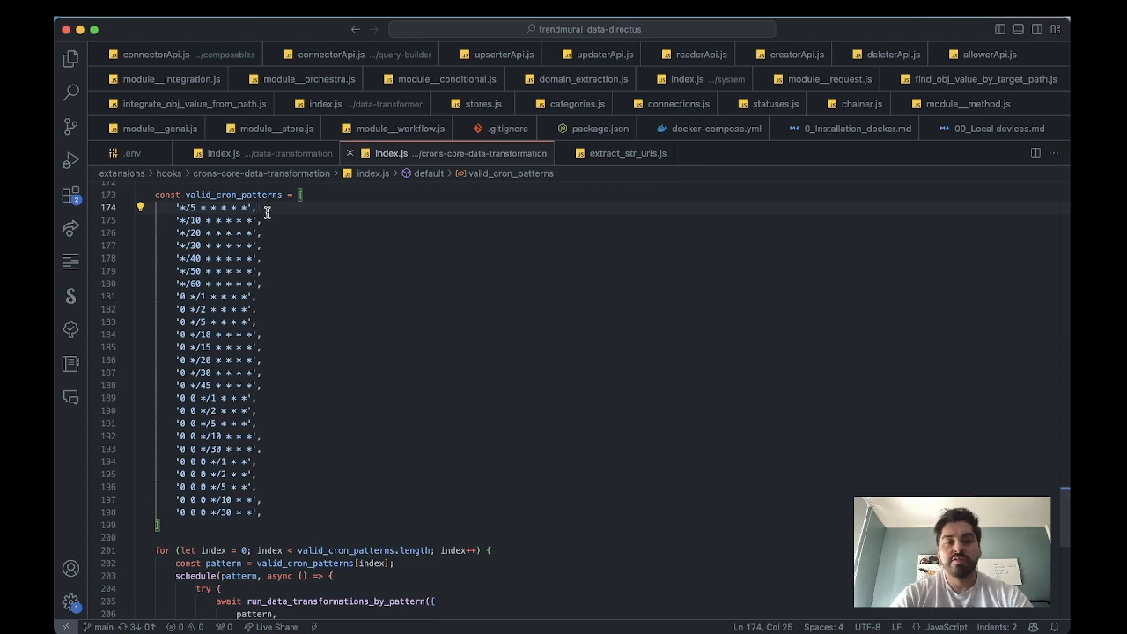
{"action": "left_click", "coordinate": [264, 220]}
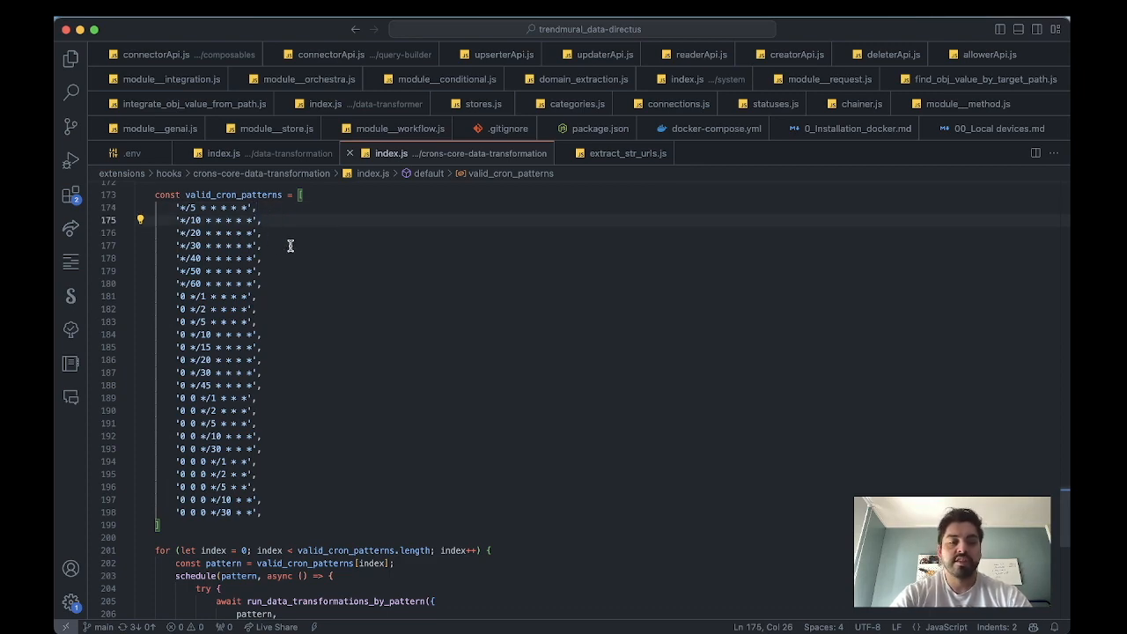
{"action": "key", "text": "super+Tab"}
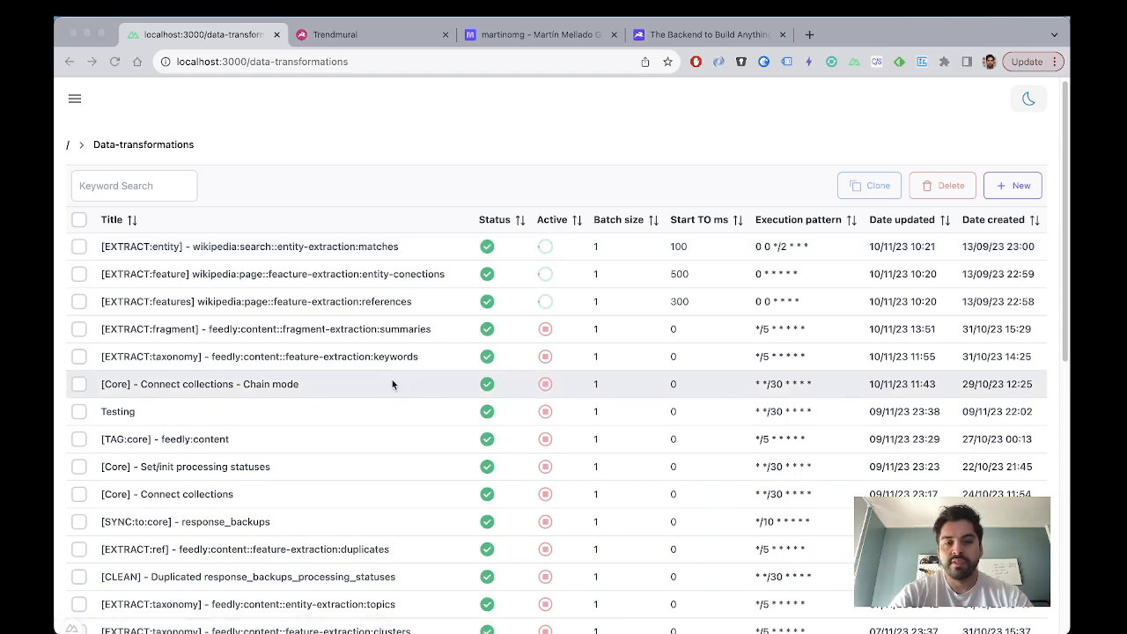
{"action": "key", "text": "super+Tab"}
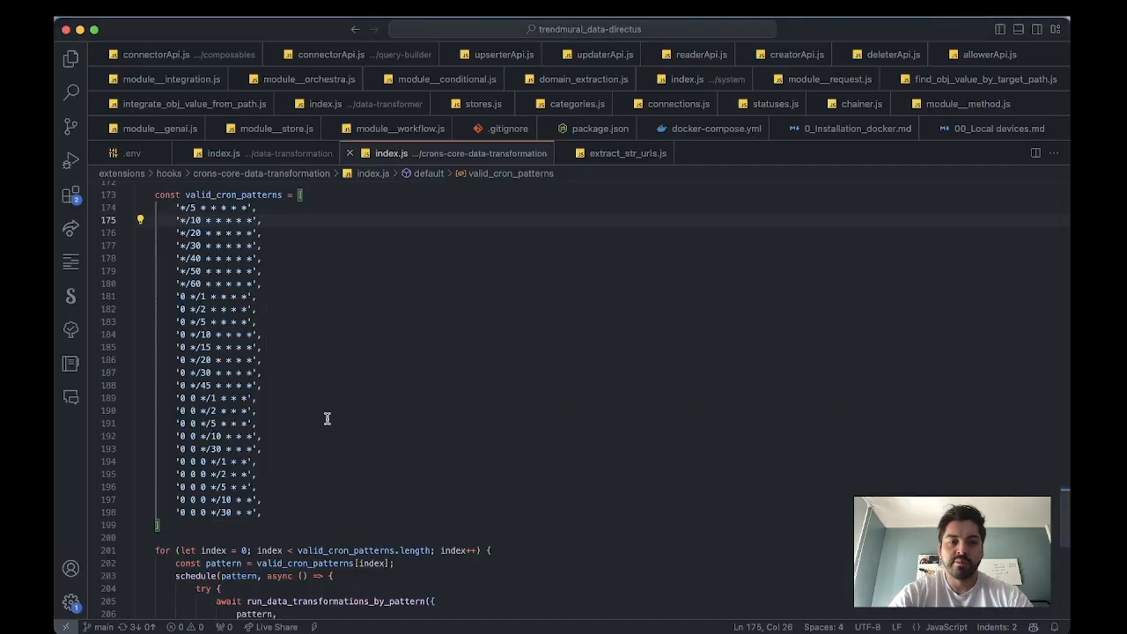
{"action": "left_click", "coordinate": [273, 500]}
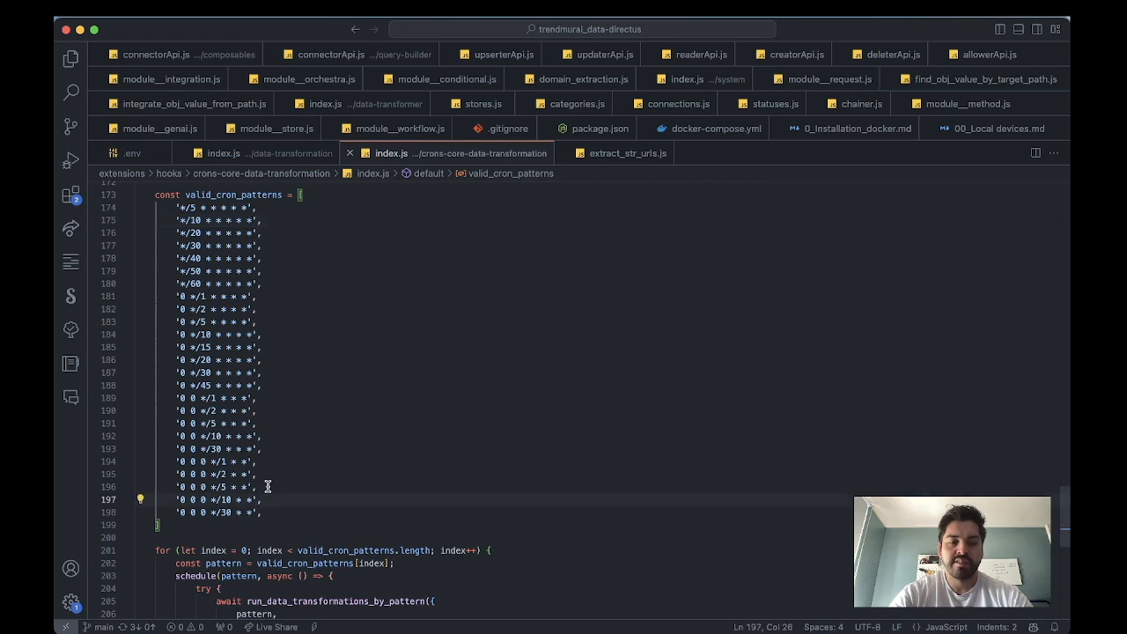
Step: Switch to Chrome and start a new data transformation titled "New workflow" from the Data-transformations list
{"action": "key", "text": "super+Tab"}
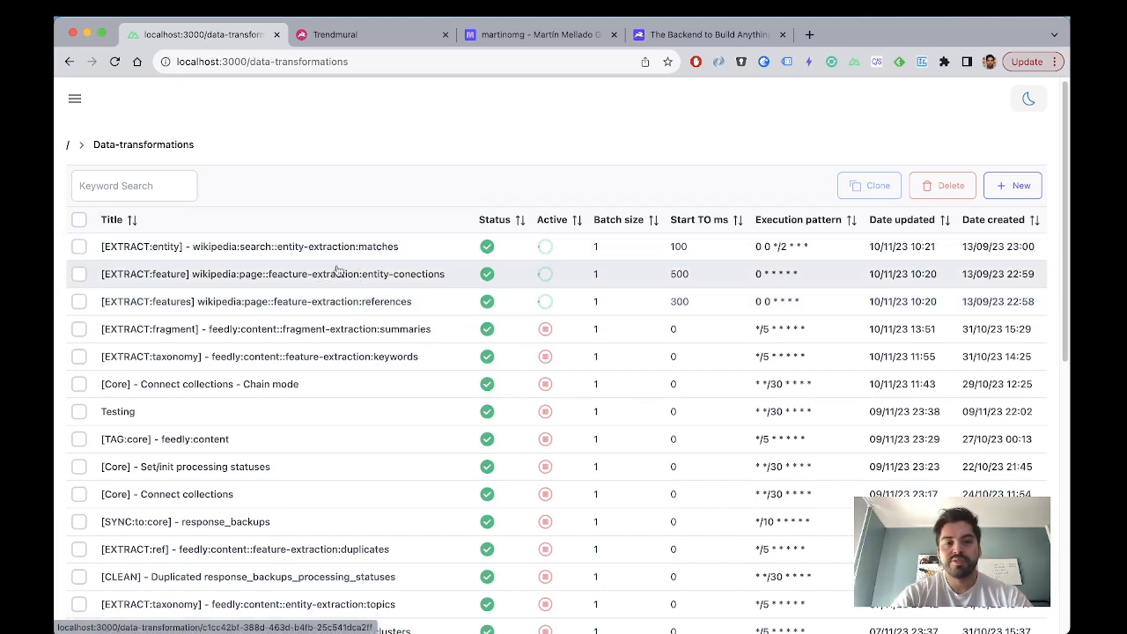
{"action": "scroll", "coordinate": [332, 271], "scroll_direction": "up", "scroll_amount": 1}
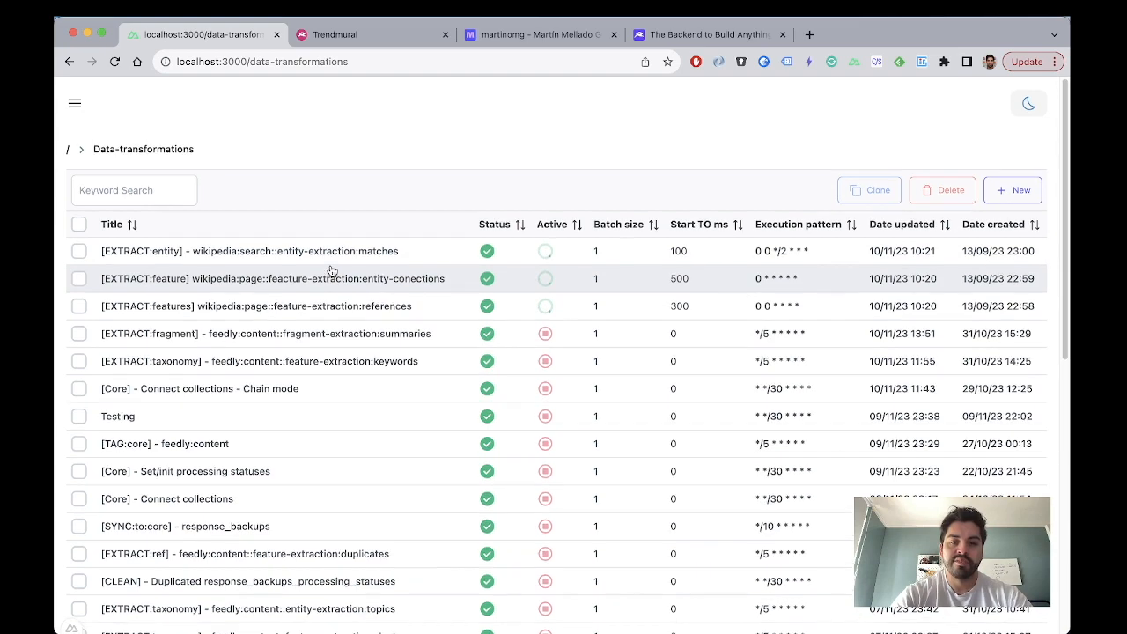
{"action": "scroll", "coordinate": [332, 271], "scroll_direction": "down", "scroll_amount": 1}
{"action": "scroll", "coordinate": [332, 271], "scroll_direction": "up", "scroll_amount": 1}
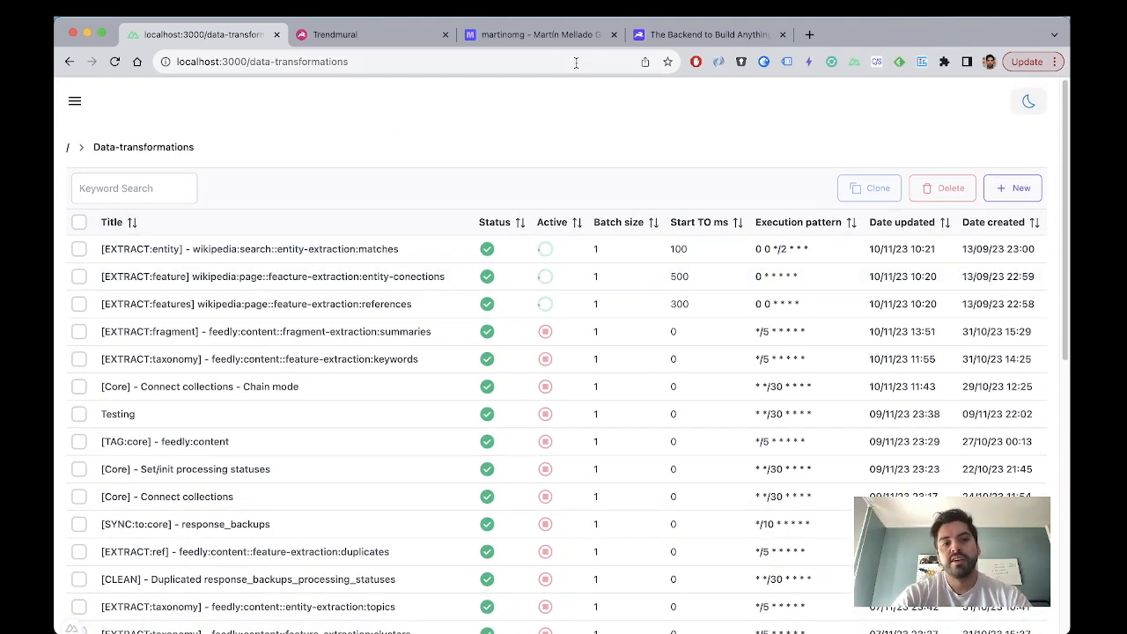
{"action": "left_click", "coordinate": [1019, 188]}
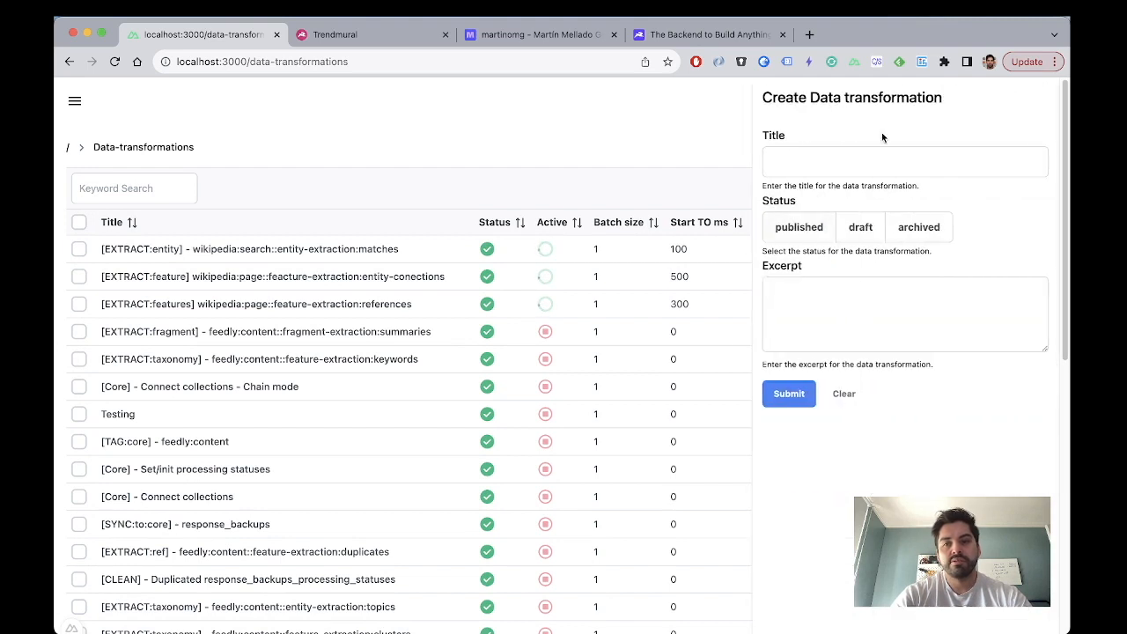
{"action": "left_click", "coordinate": [806, 159]}
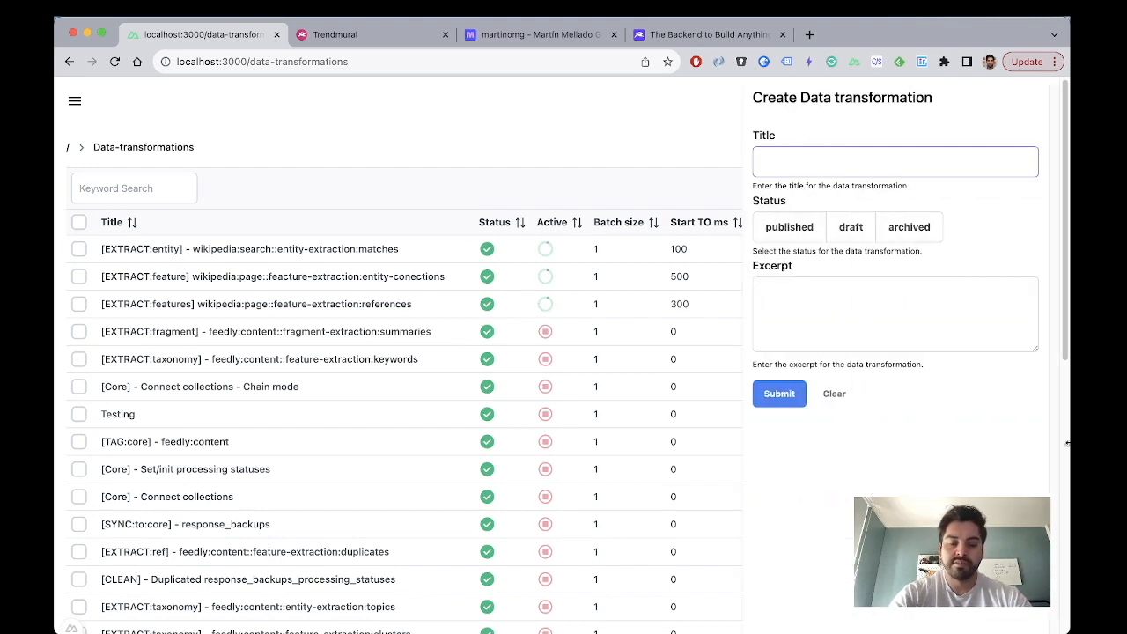
{"action": "type", "text": "New "}
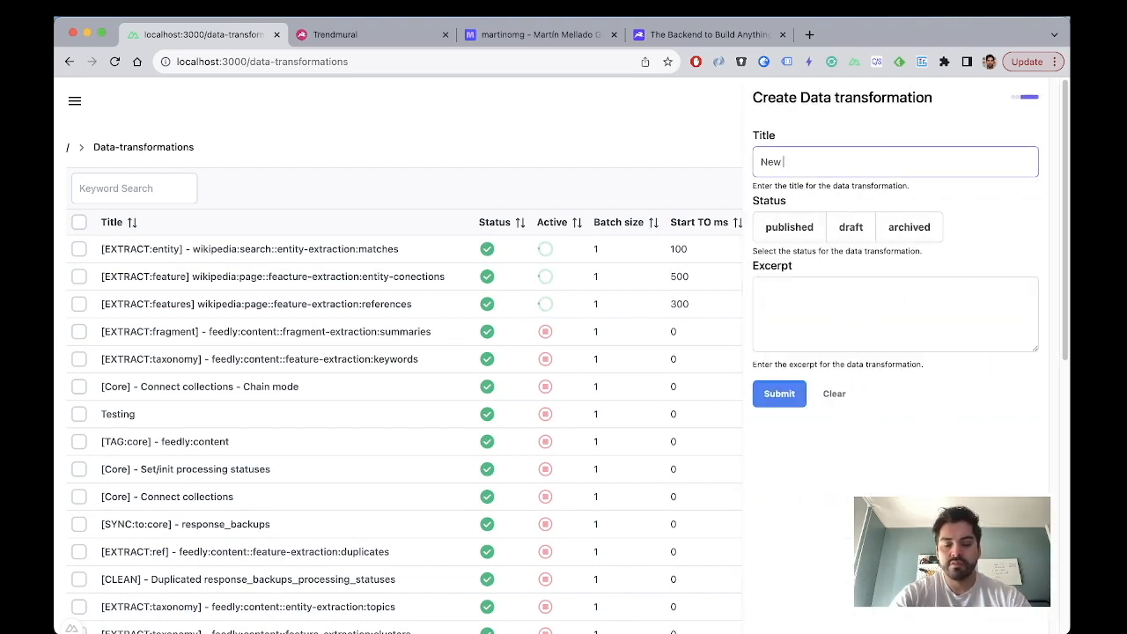
{"action": "type", "text": "workflow"}
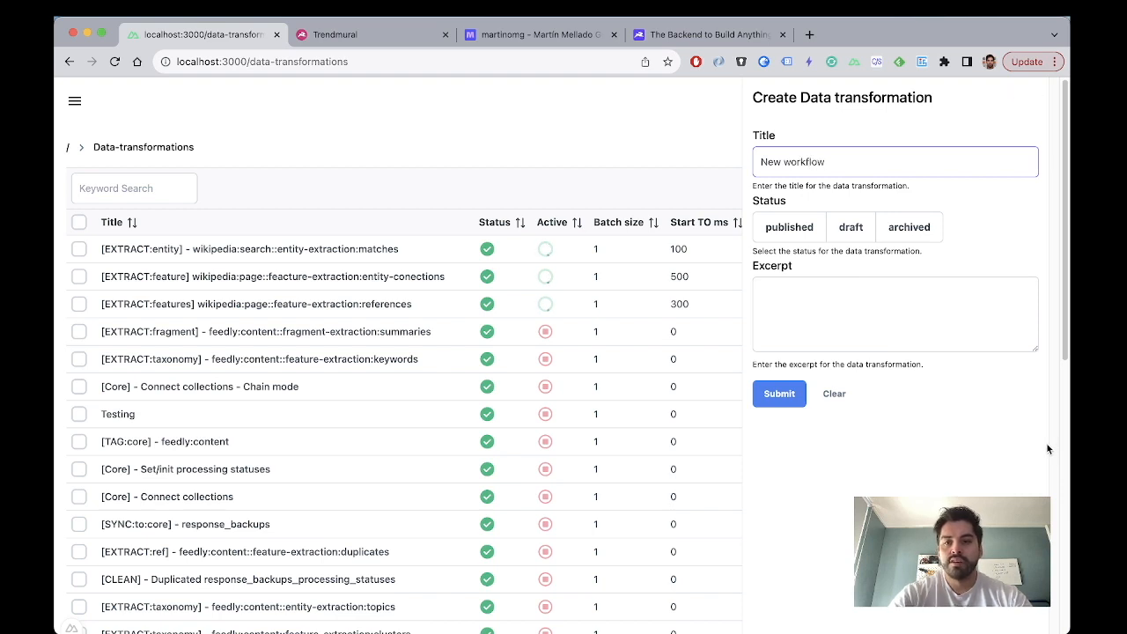
Step: Set the data transformation's status to published and enter the excerpt "A testing workflow"
{"action": "left_click", "coordinate": [786, 234]}
{"action": "left_click", "coordinate": [813, 343]}
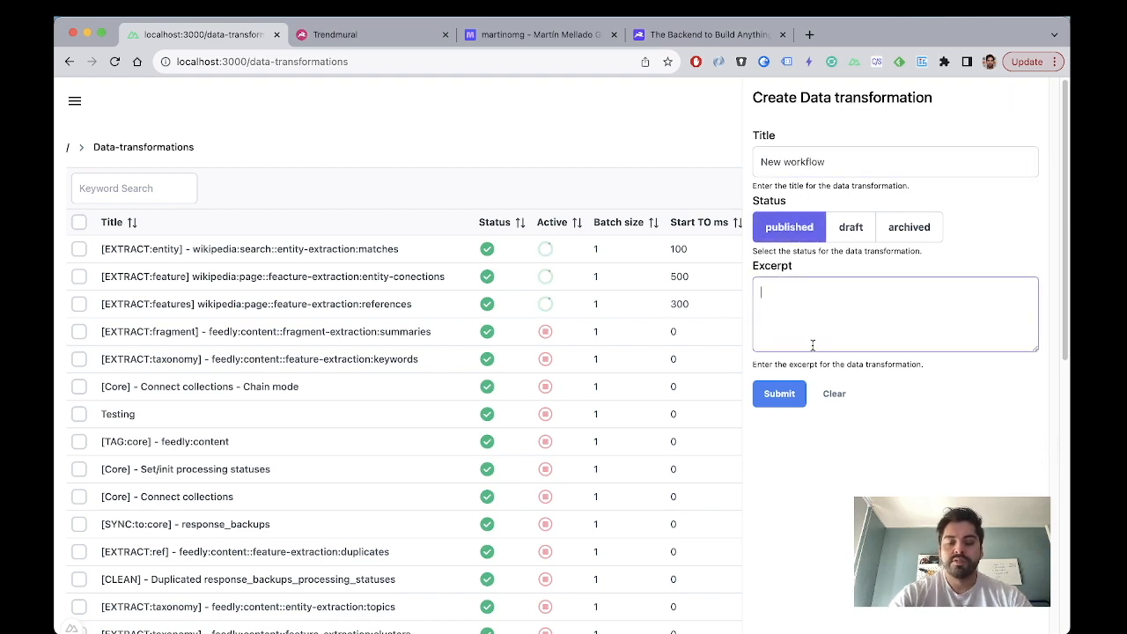
{"action": "type", "text": "A testing "}
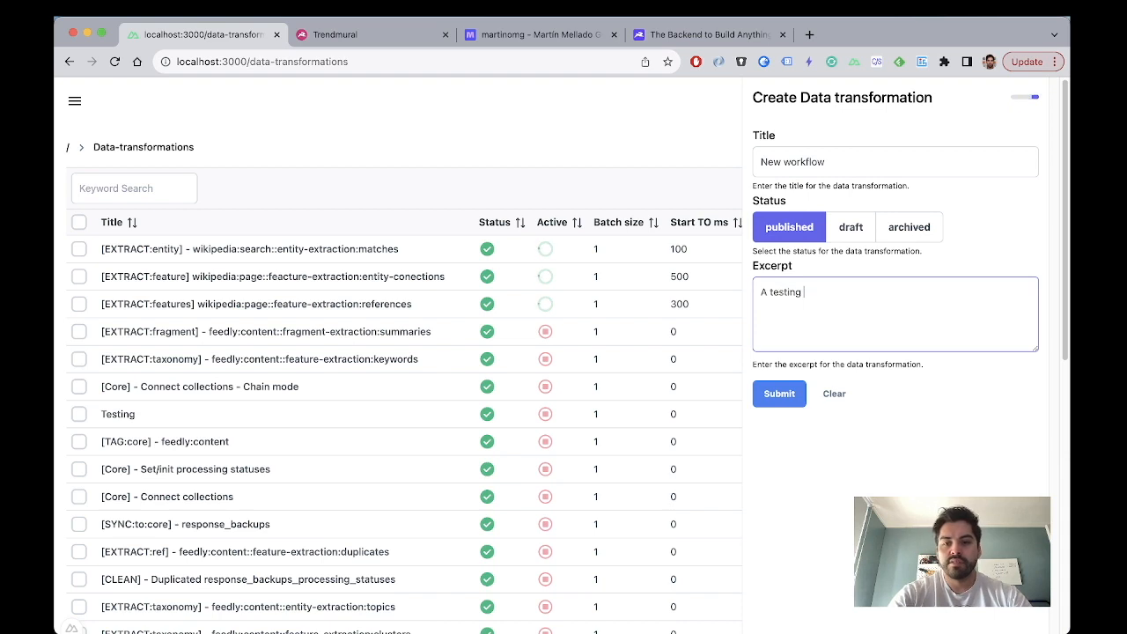
{"action": "type", "text": "workflow"}
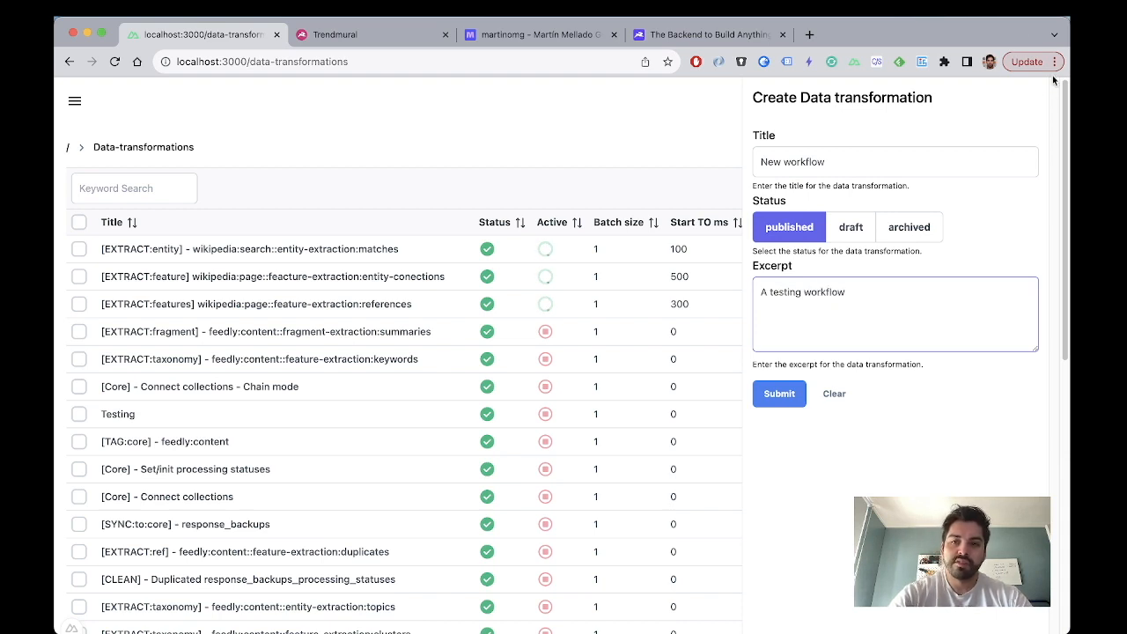
{"action": "type", "text": "asdadasda"}
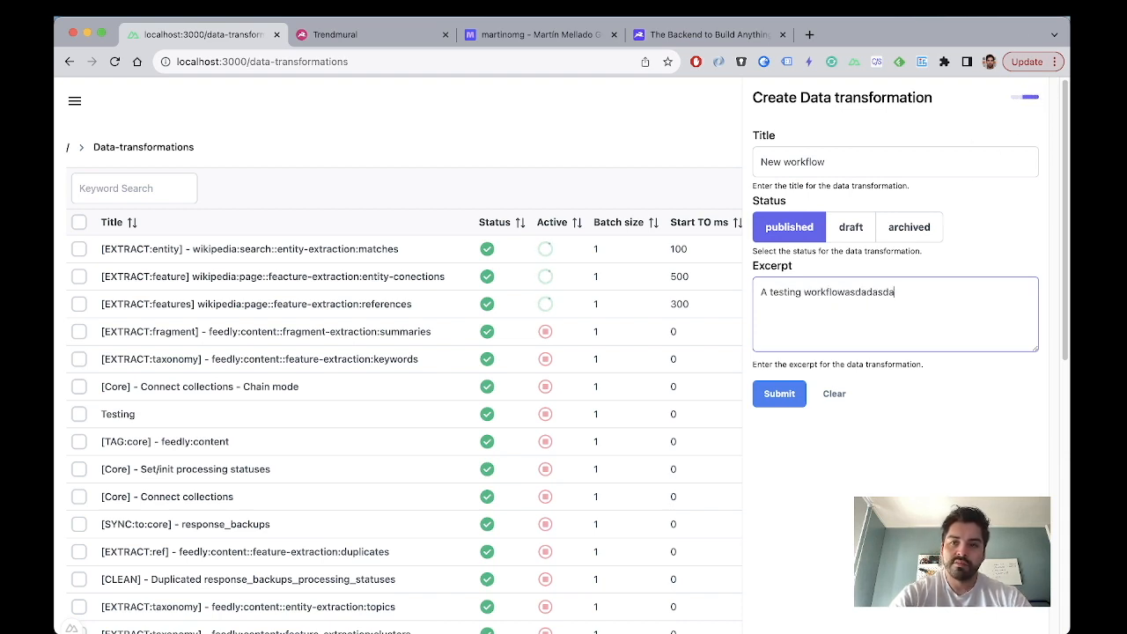
{"action": "key", "text": "BackSpace"}
{"action": "key", "text": "BackSpace"}
{"action": "key", "text": "BackSpace"}
{"action": "key", "text": "BackSpace"}
{"action": "key", "text": "BackSpace"}
{"action": "key", "text": "BackSpace"}
{"action": "key", "text": "BackSpace"}
{"action": "key", "text": "BackSpace"}
{"action": "key", "text": "BackSpace"}
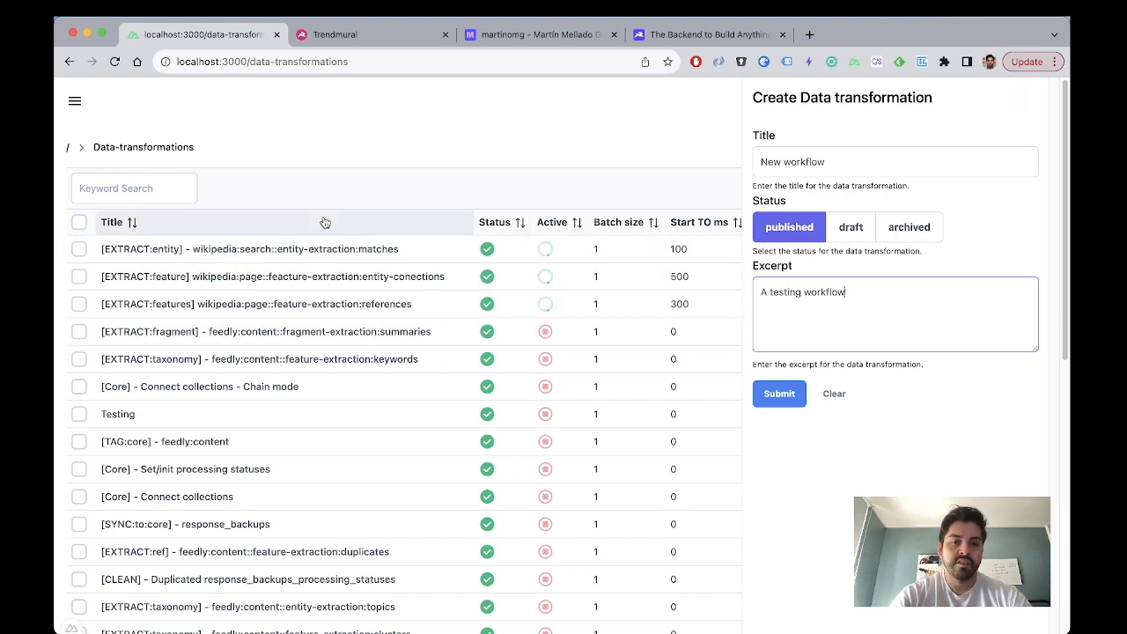
Step: Submit the new data transformation and sort the list by creation date, newest first
{"action": "left_click", "coordinate": [785, 396]}
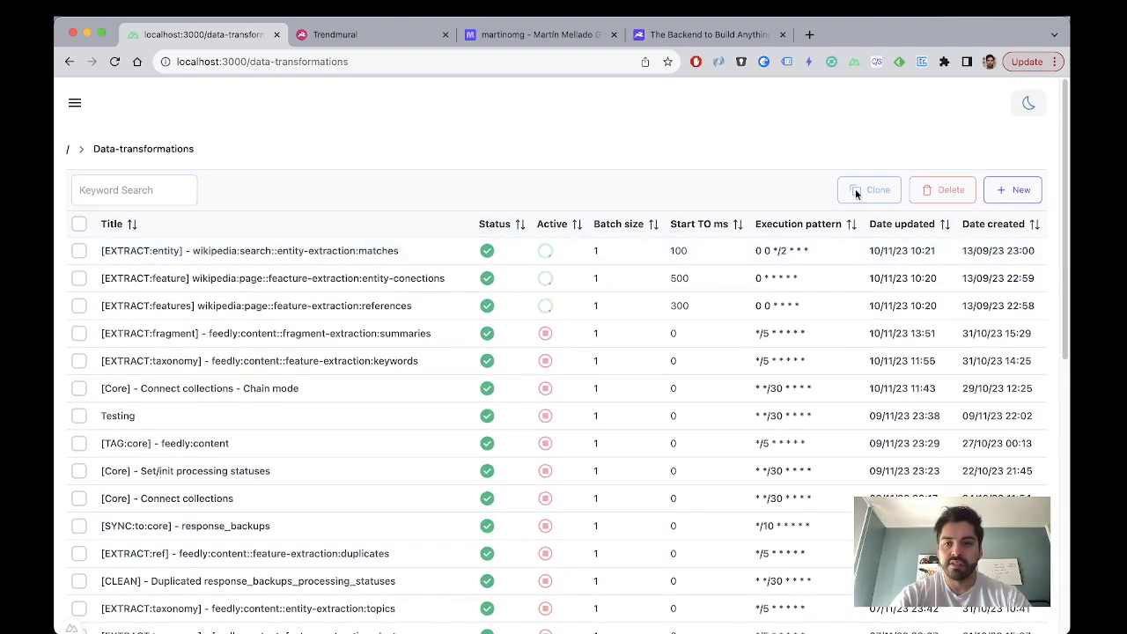
{"action": "left_click", "coordinate": [1008, 227]}
{"action": "left_click", "coordinate": [1008, 226]}
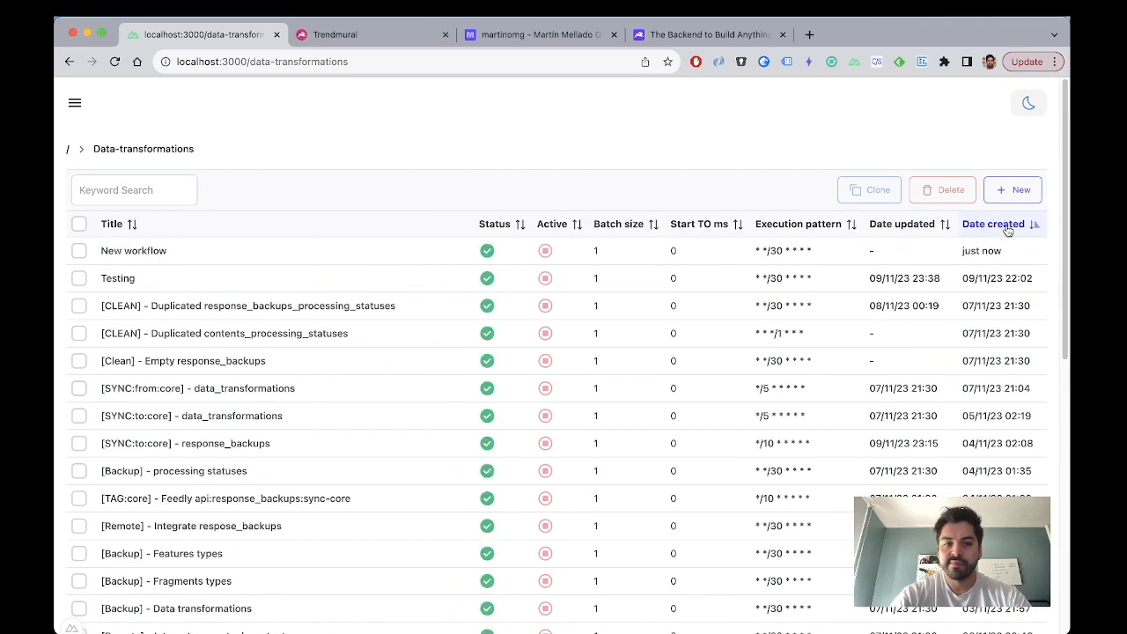
Step: Open the "New workflow" data transformation and bring up its general settings for editing
{"action": "left_click", "coordinate": [153, 251]}
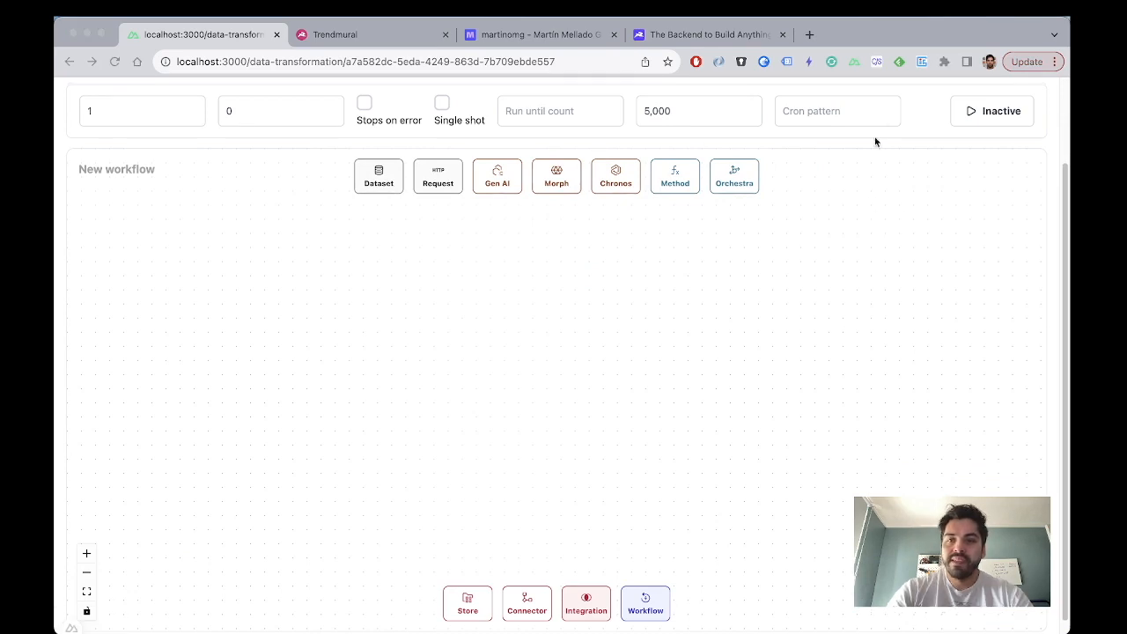
{"action": "left_click", "coordinate": [911, 122]}
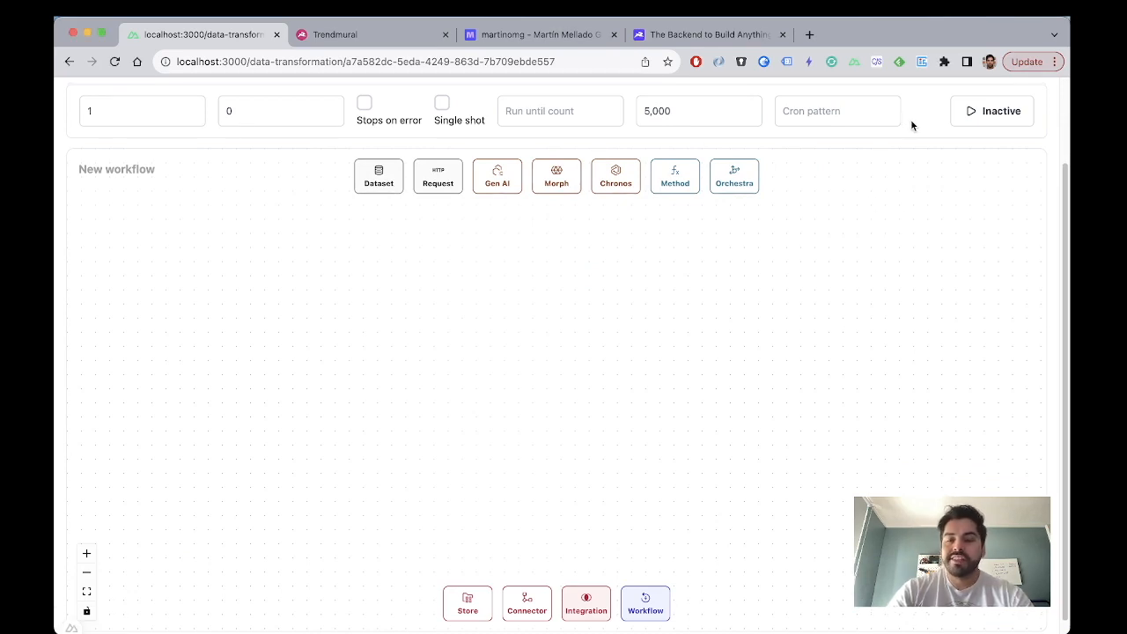
{"action": "scroll", "coordinate": [912, 123], "scroll_direction": "up", "scroll_amount": 3}
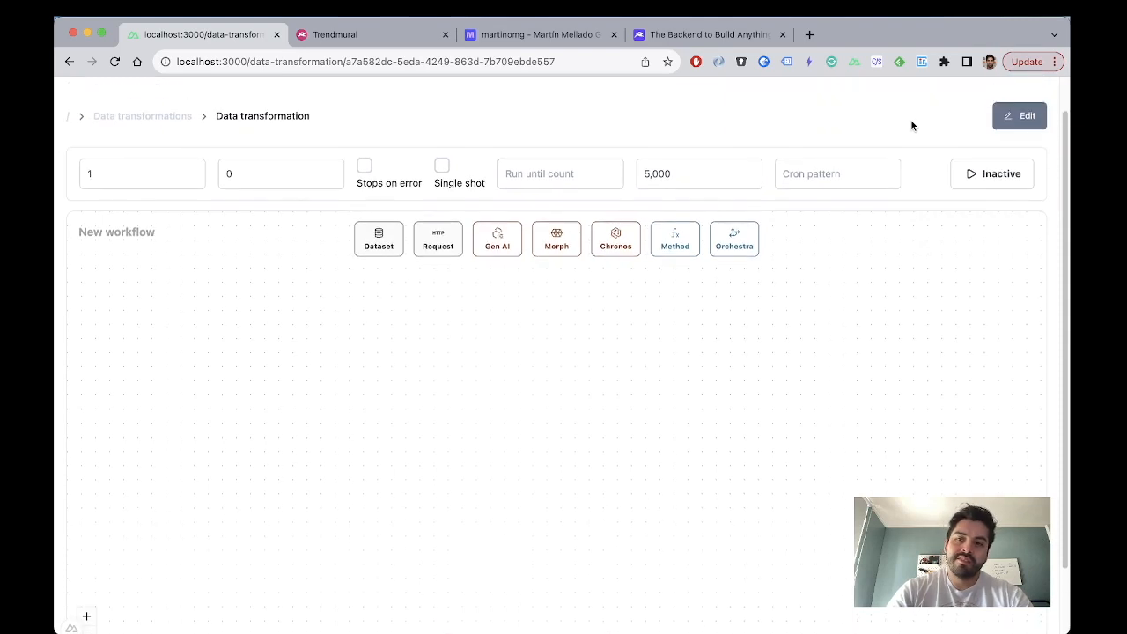
{"action": "left_click", "coordinate": [1003, 115]}
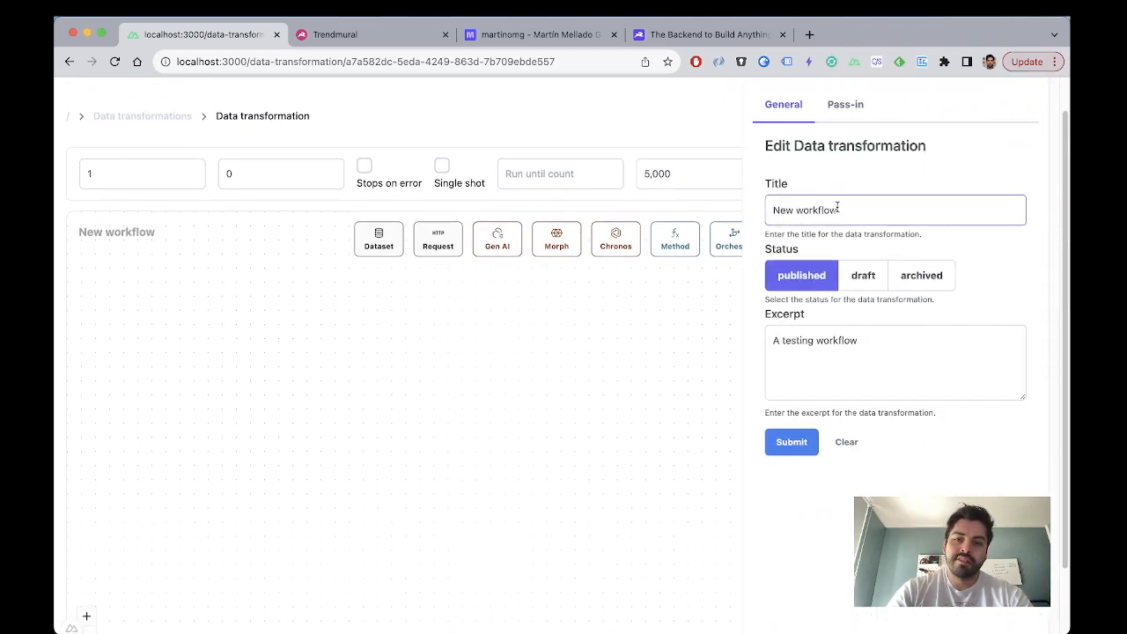
Step: Add a blank input path in the Pass-in settings and delete it again
{"action": "left_click", "coordinate": [829, 113]}
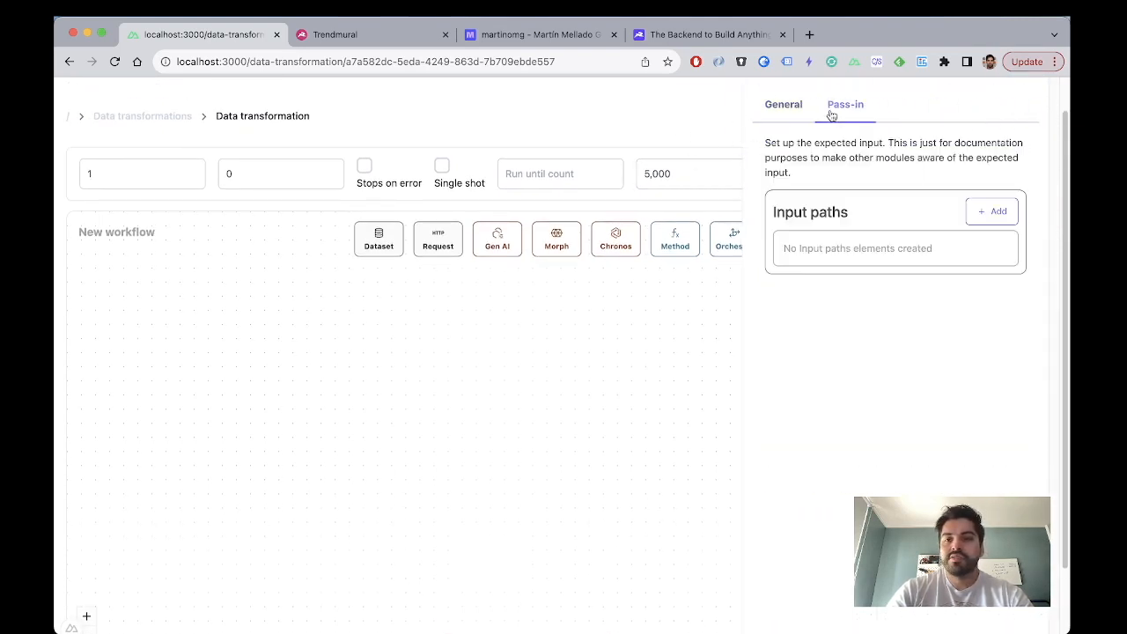
{"action": "left_click", "coordinate": [997, 214]}
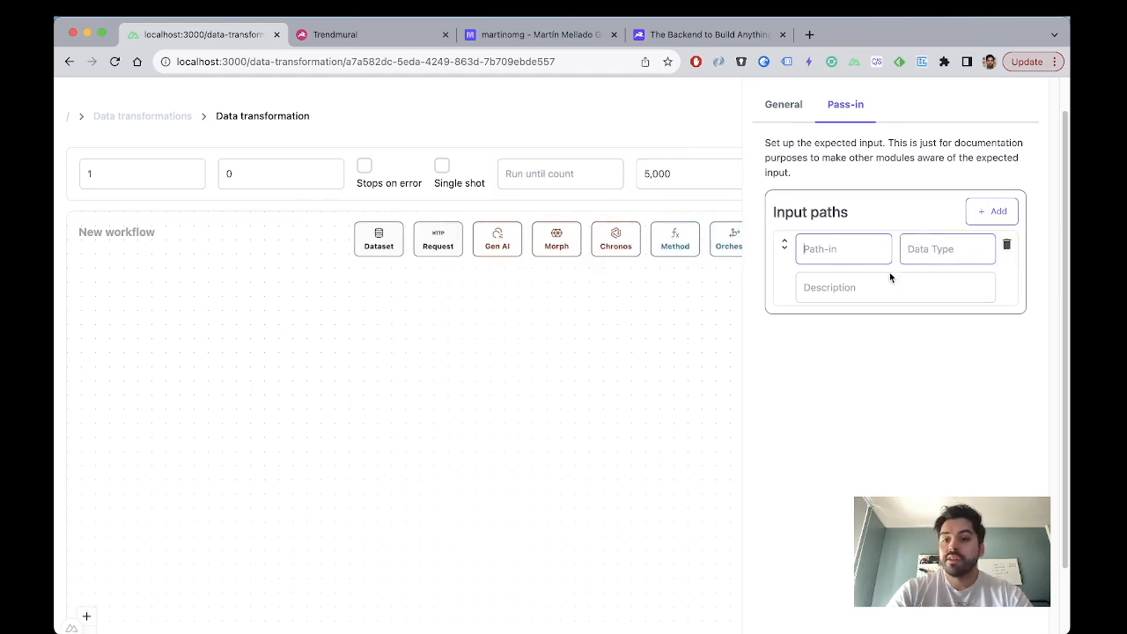
{"action": "left_click", "coordinate": [944, 248]}
{"action": "left_click", "coordinate": [850, 253]}
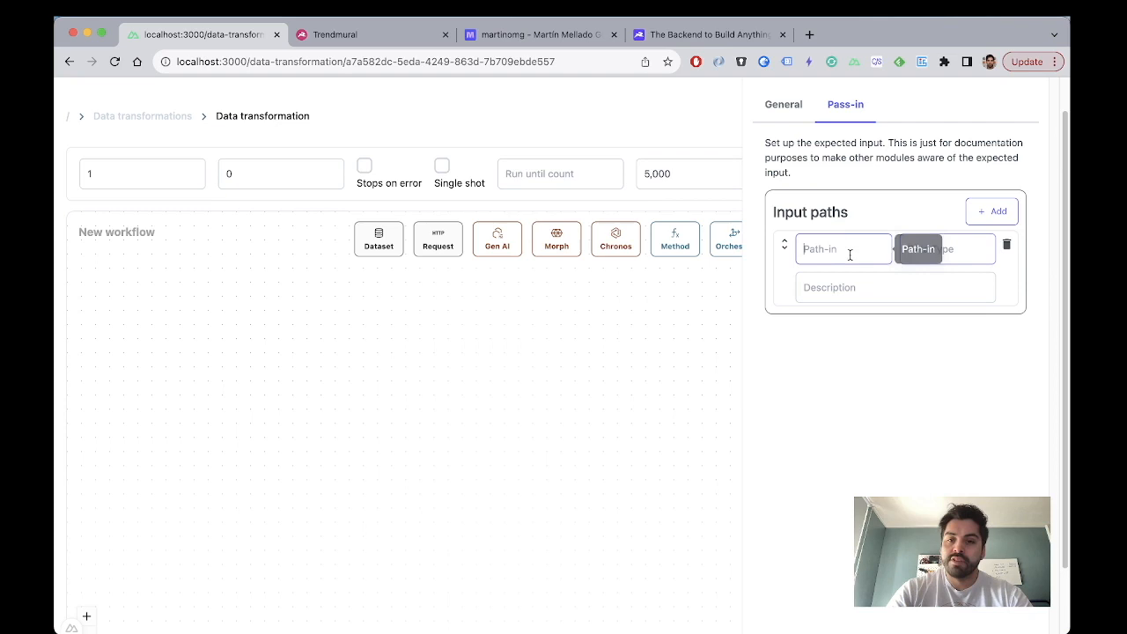
{"action": "left_click", "coordinate": [963, 249]}
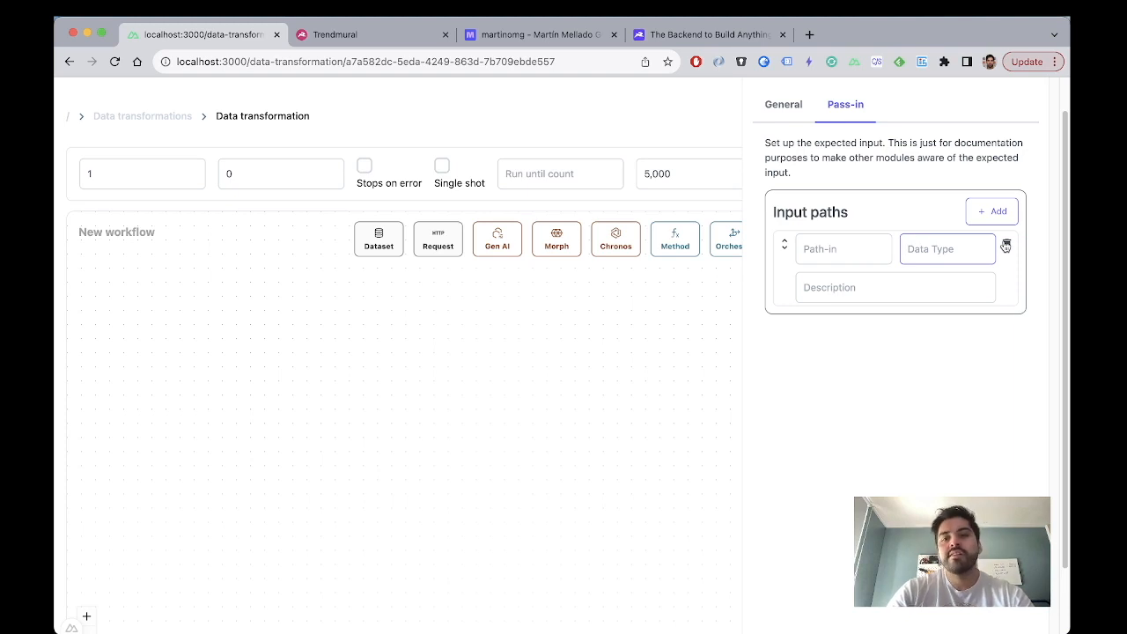
{"action": "left_click", "coordinate": [1005, 247]}
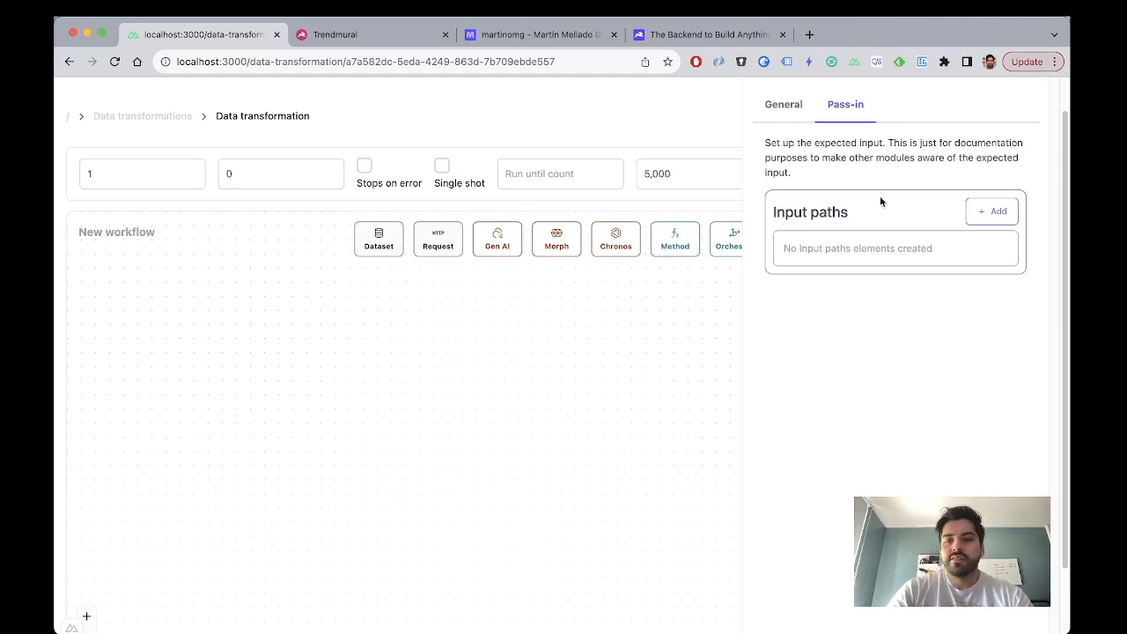
Step: Add an input path in the Pass-in settings with path-in "asdasd" and data type "asdasd"
{"action": "left_click", "coordinate": [797, 112]}
{"action": "left_click", "coordinate": [843, 109]}
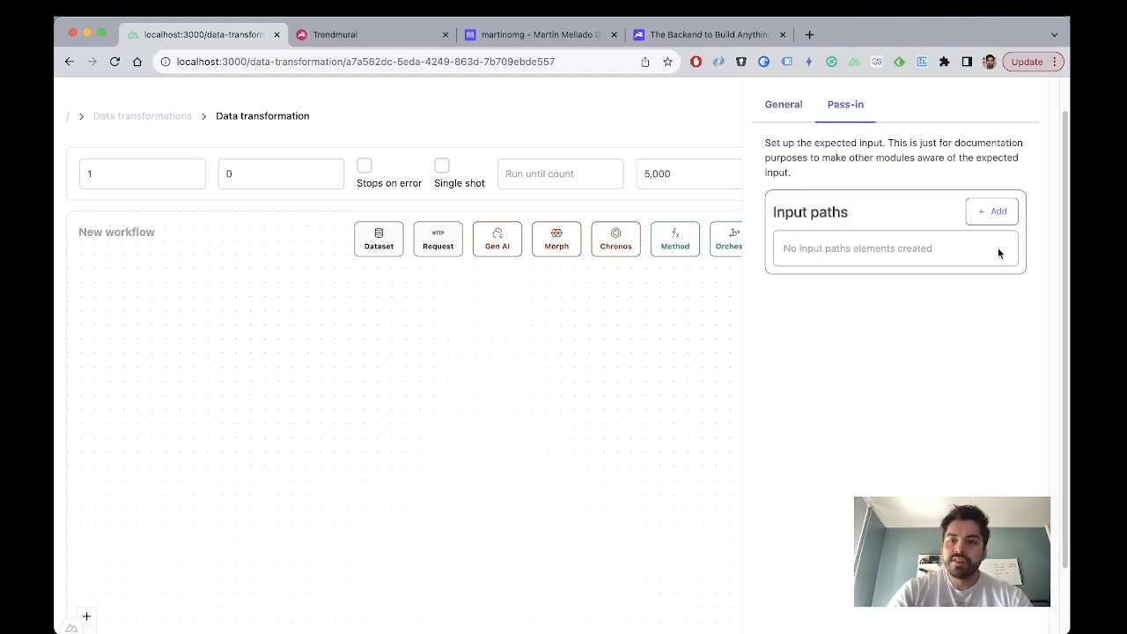
{"action": "left_click", "coordinate": [992, 212]}
{"action": "left_click", "coordinate": [853, 236]}
{"action": "type", "text": "asdasd"}
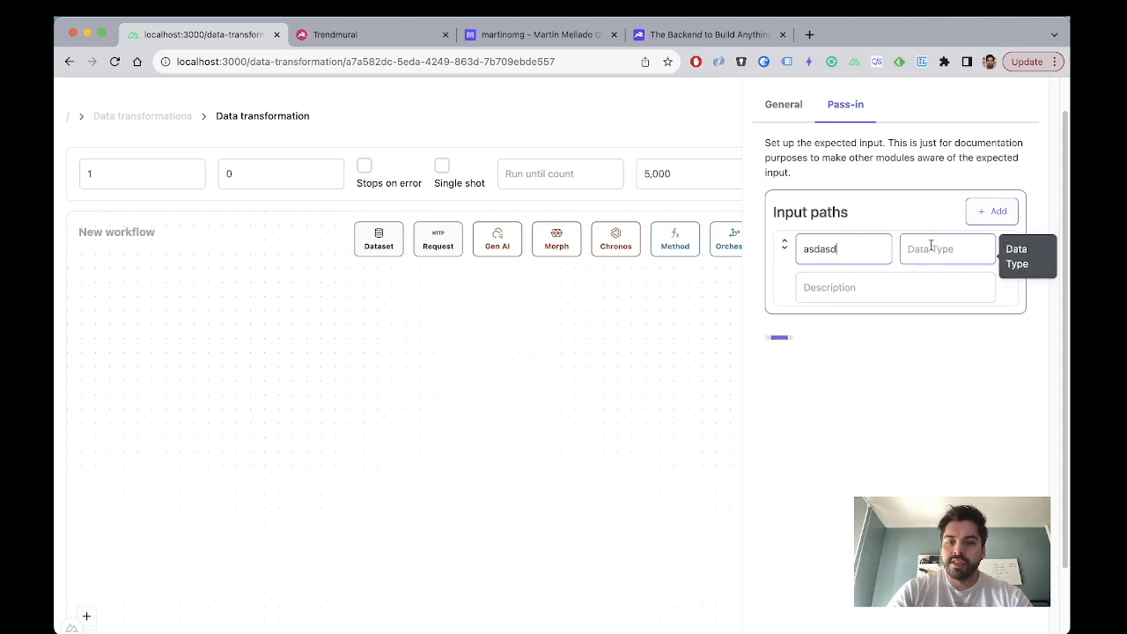
{"action": "left_click", "coordinate": [933, 249]}
{"action": "type", "text": "asdasd"}
Step: Clear the path-in and data type of the test input path and delete its entry
{"action": "double_click", "coordinate": [828, 249]}
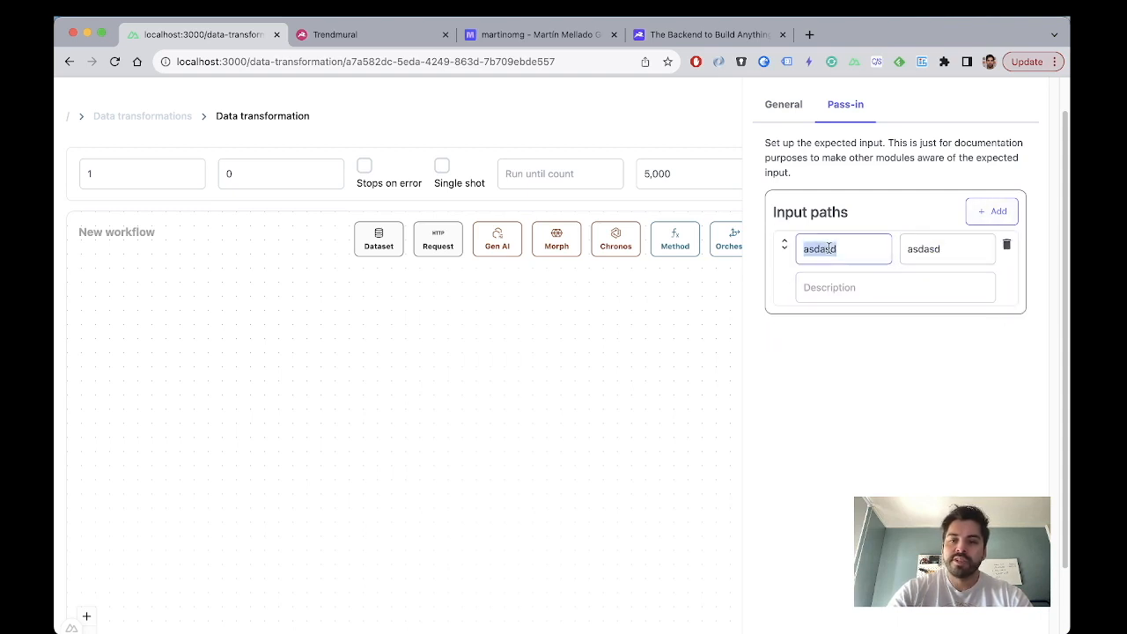
{"action": "key", "text": "BackSpace"}
{"action": "left_click", "coordinate": [929, 250]}
{"action": "double_click", "coordinate": [930, 250]}
{"action": "key", "text": "BackSpace"}
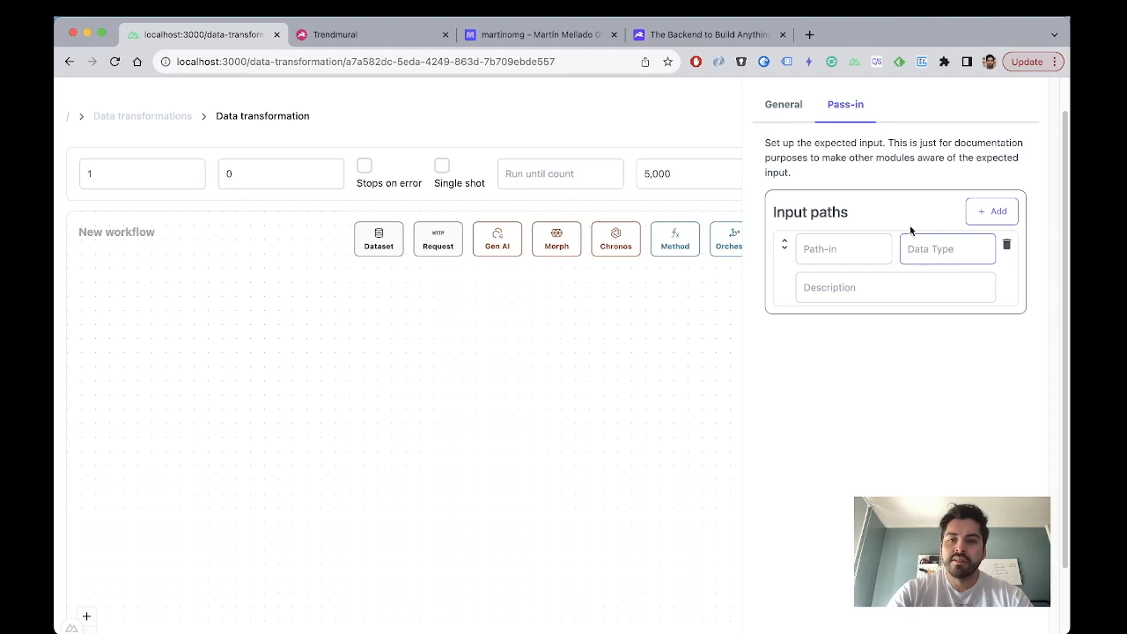
{"action": "left_click", "coordinate": [1006, 245]}
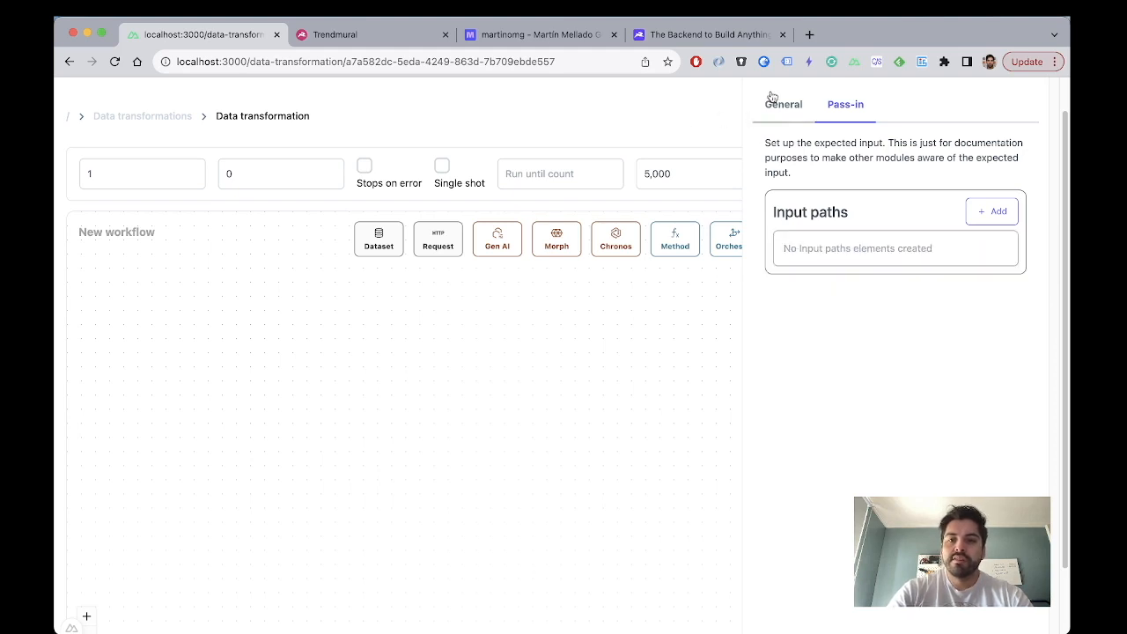
Step: Return to the general settings, close the edit panel and reload the workflow editor
{"action": "left_click", "coordinate": [773, 105]}
{"action": "left_click", "coordinate": [729, 154]}
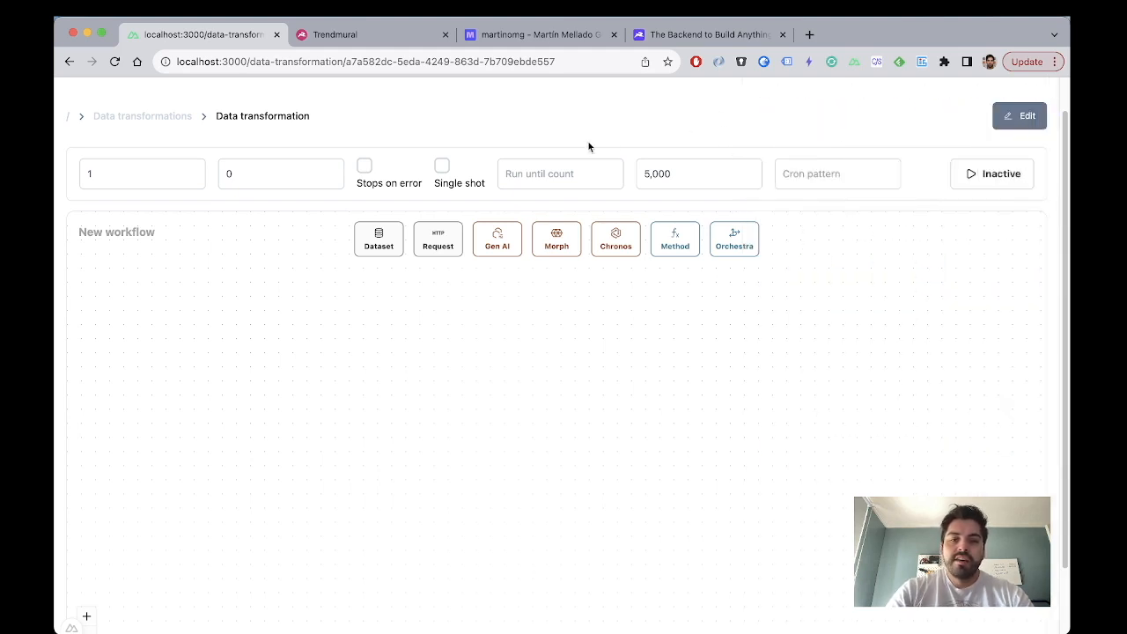
{"action": "key", "text": "super+r"}
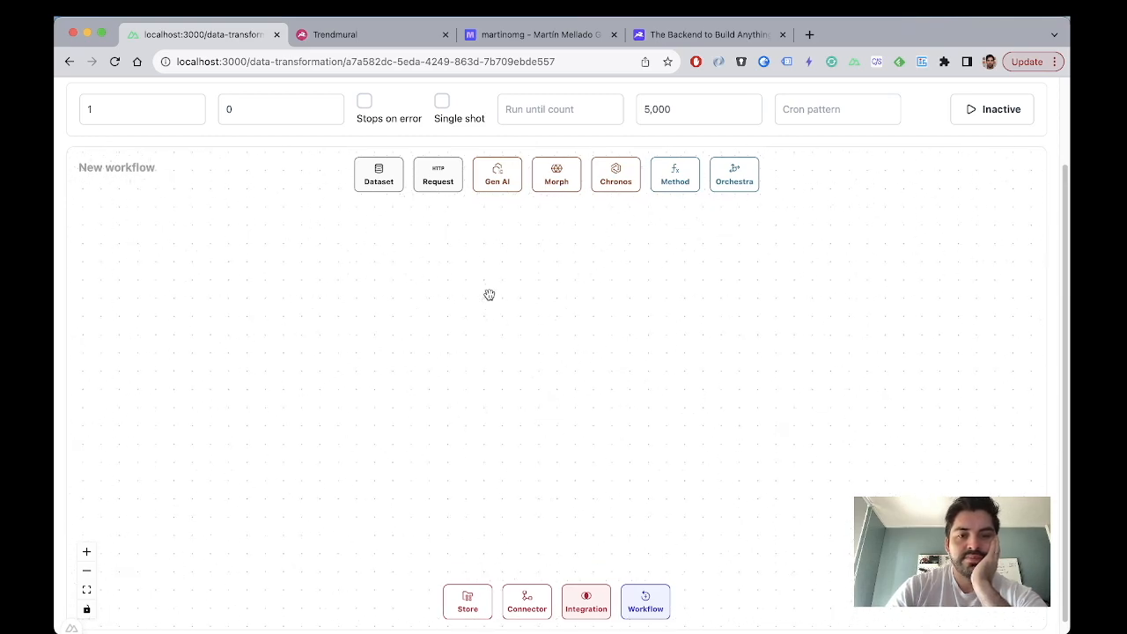
Step: Try batch sizes of 3 and 50 for the workflow and restore the batch size to 1
{"action": "left_click", "coordinate": [174, 104]}
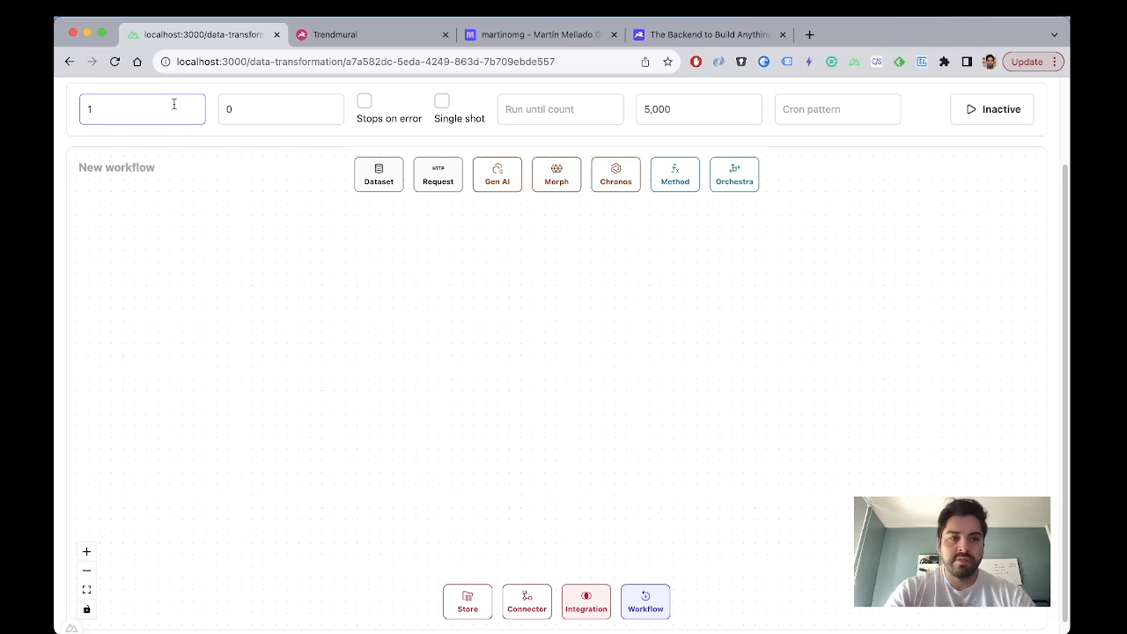
{"action": "key", "text": "BackSpace"}
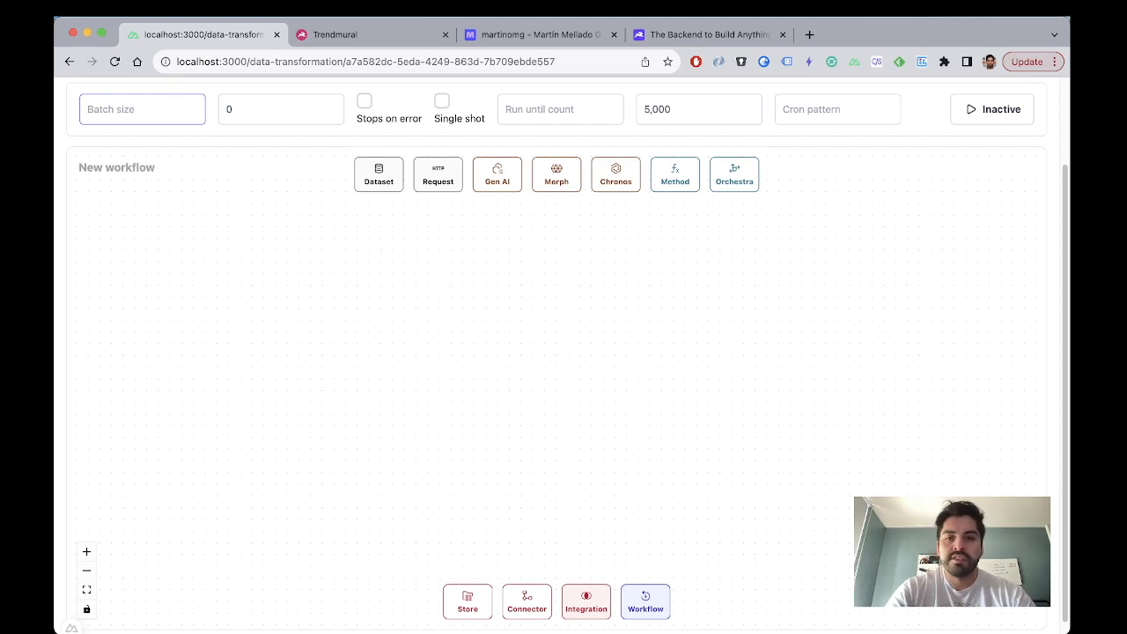
{"action": "type", "text": "3"}
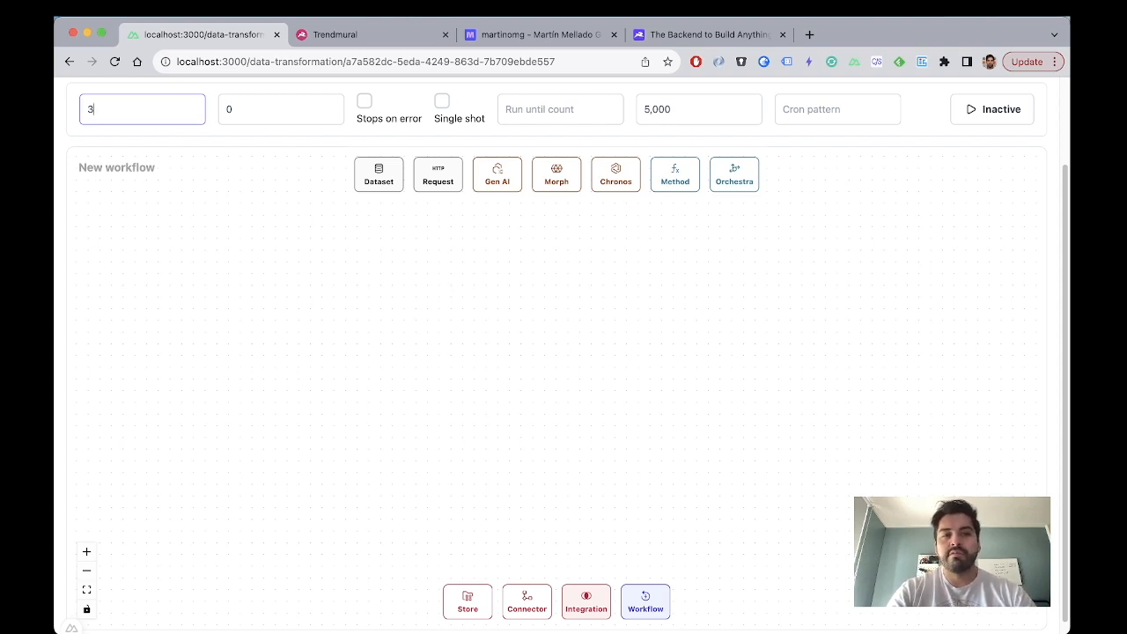
{"action": "key", "text": "BackSpace"}
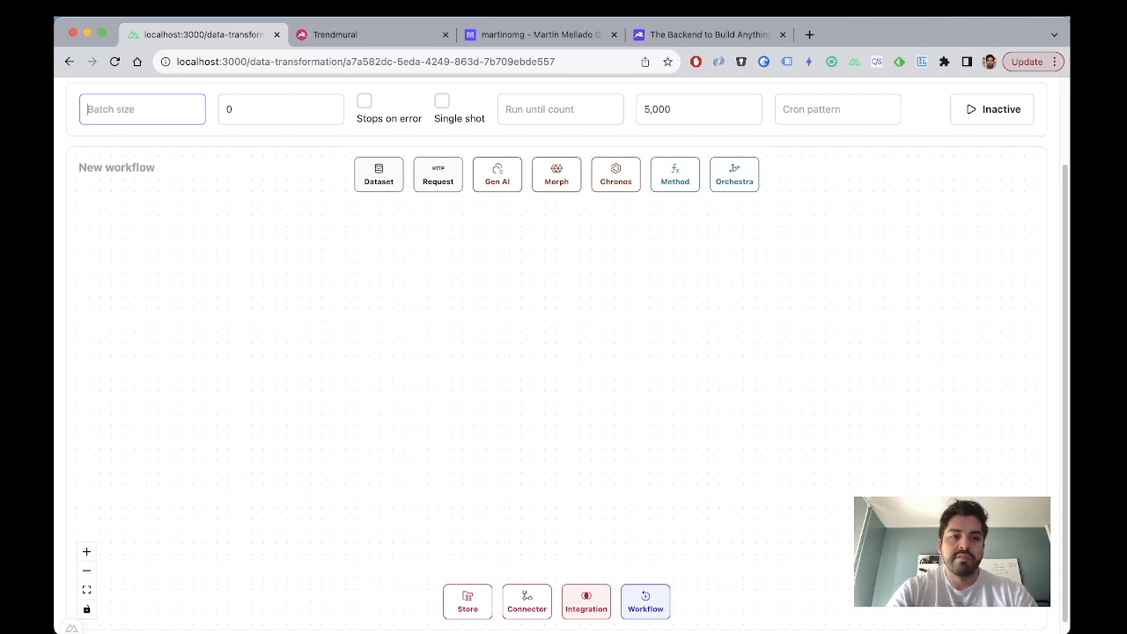
{"action": "type", "text": "50"}
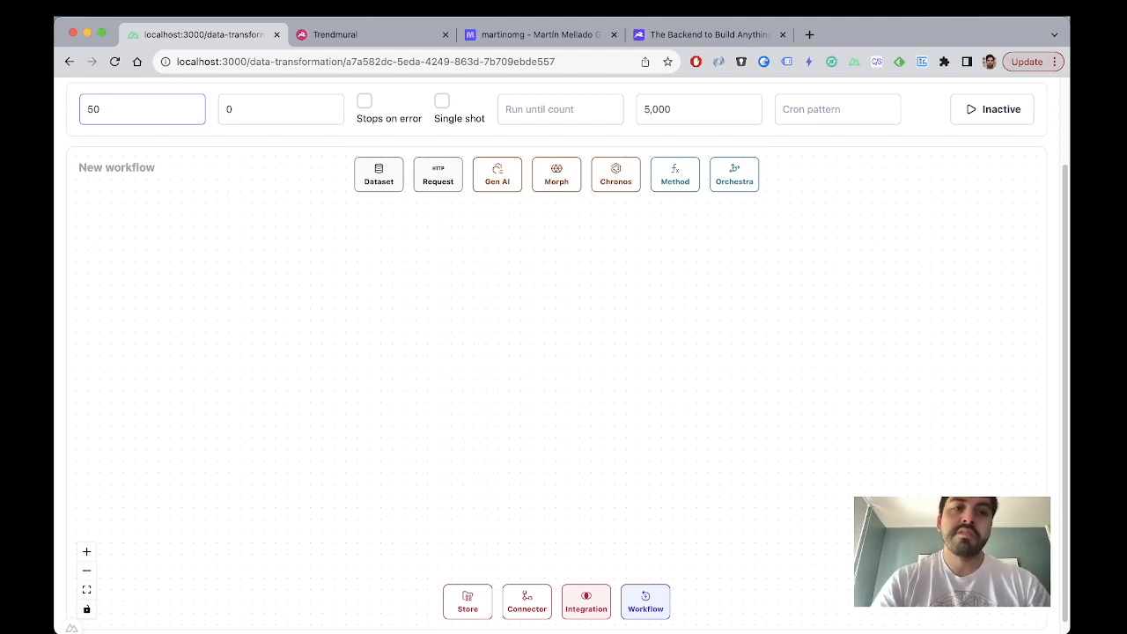
{"action": "key", "text": "BackSpace"}
{"action": "key", "text": "BackSpace"}
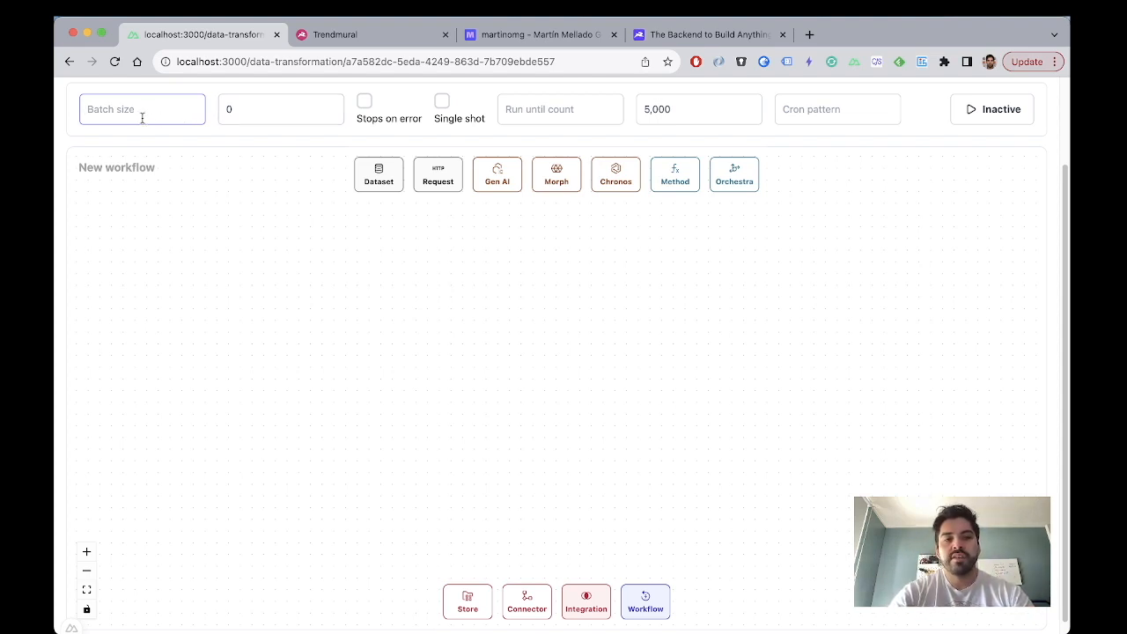
{"action": "type", "text": "1"}
Step: Set the workflow's start timeout to 100 and re-enter 1 as the batch size
{"action": "left_click", "coordinate": [280, 112]}
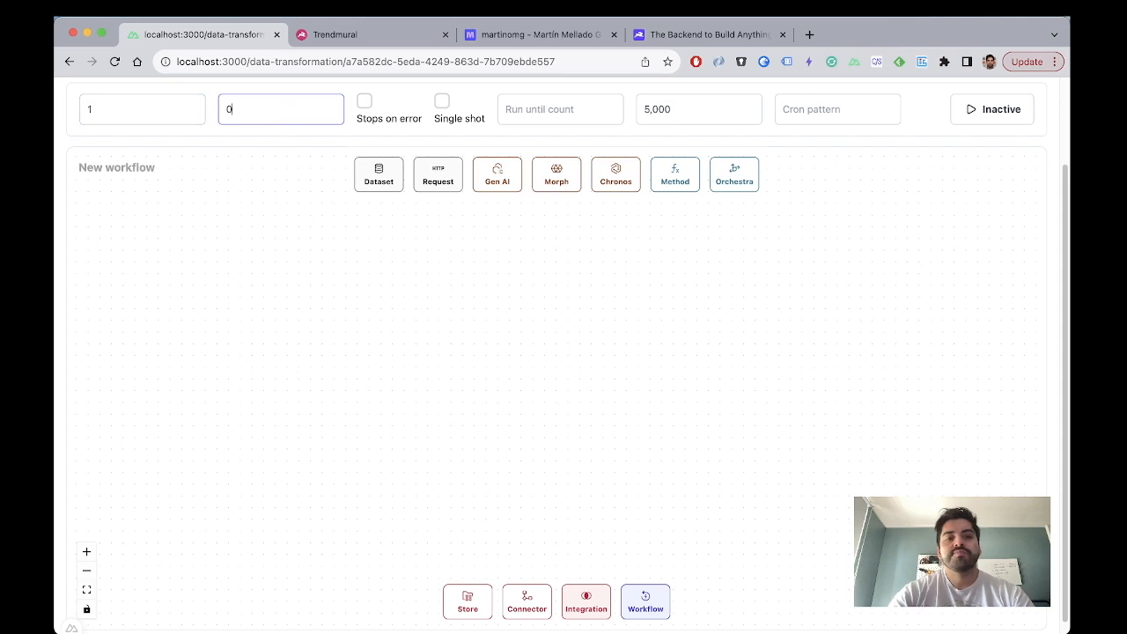
{"action": "key", "text": "BackSpace"}
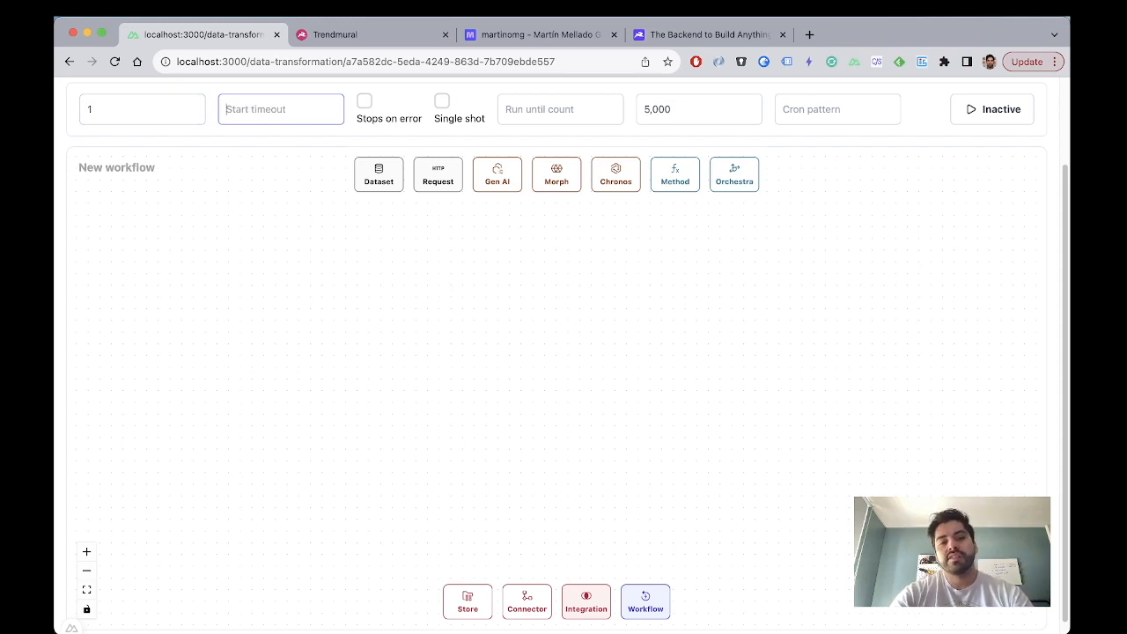
{"action": "type", "text": "100"}
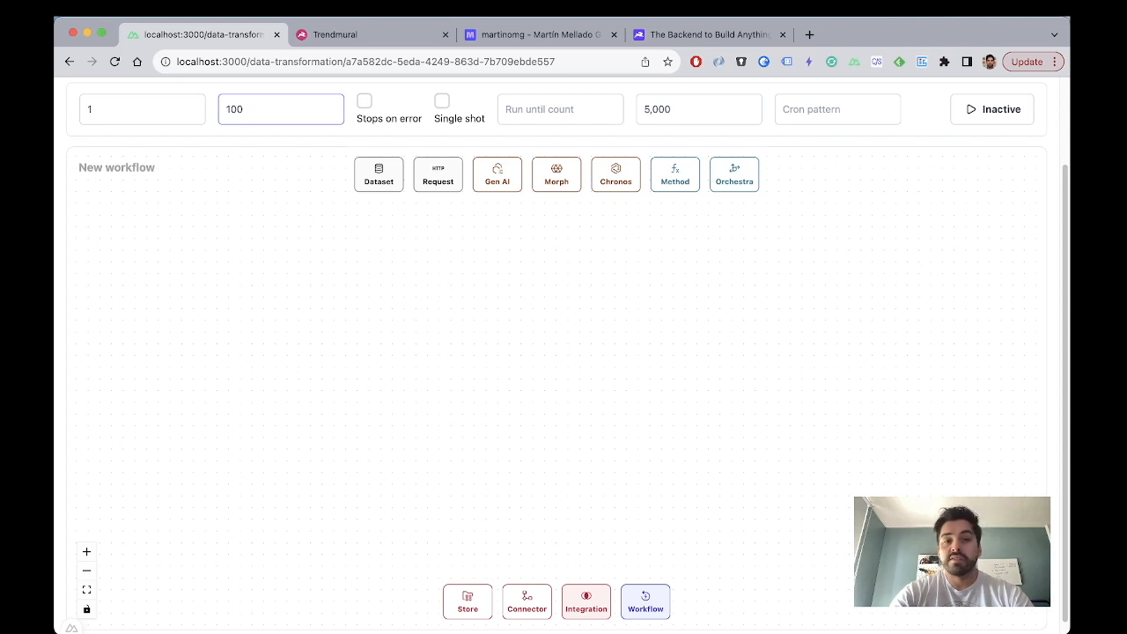
{"action": "left_click", "coordinate": [161, 113]}
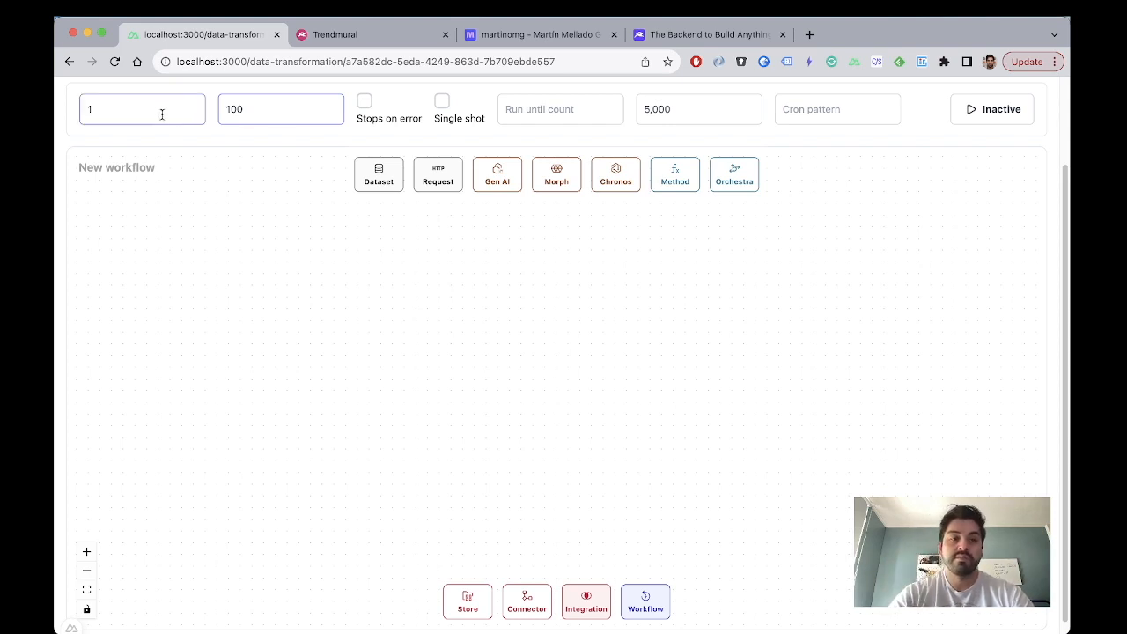
{"action": "key", "text": "BackSpace"}
{"action": "type", "text": "1"}
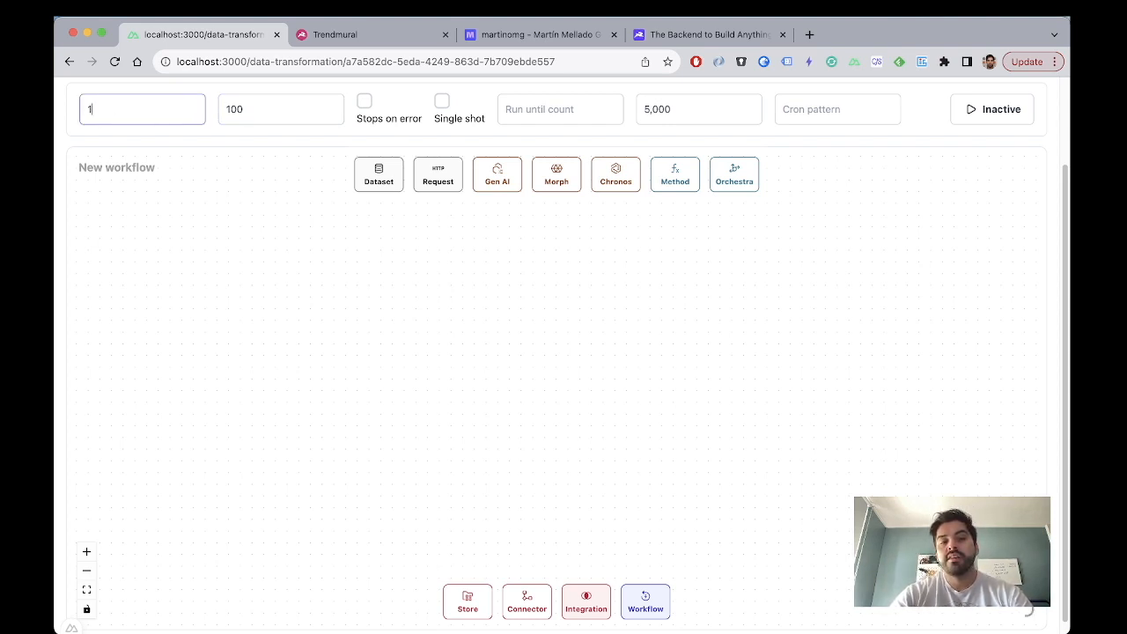
Step: Try start timeout values of 1,000 and 1,112 for the workflow
{"action": "left_click", "coordinate": [262, 115]}
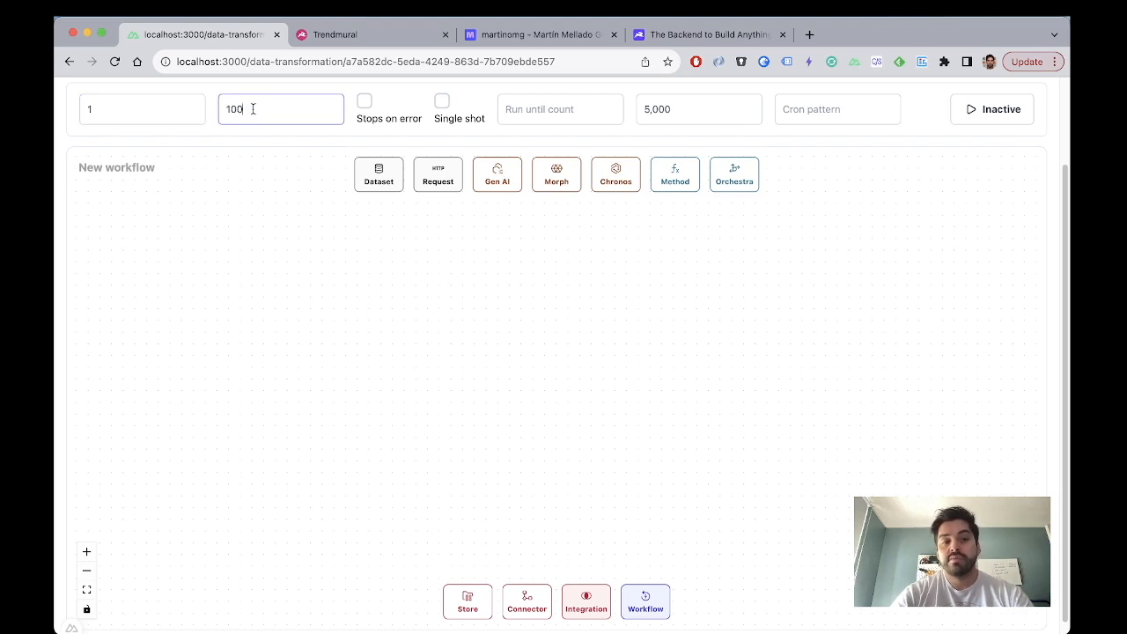
{"action": "key", "text": "BackSpace"}
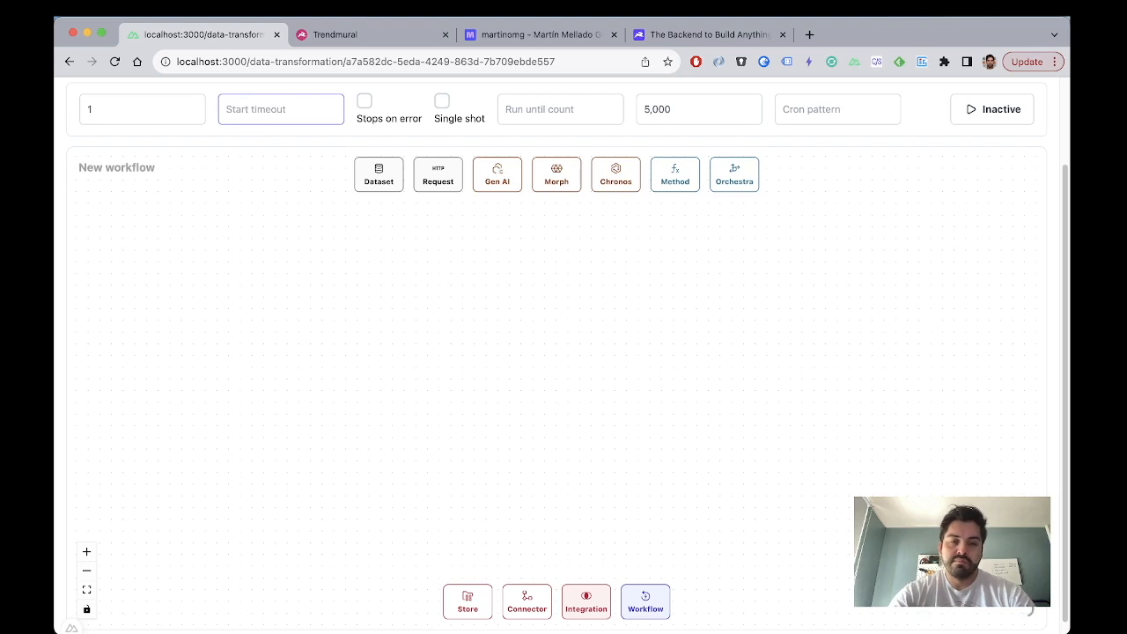
{"action": "type", "text": "10"}
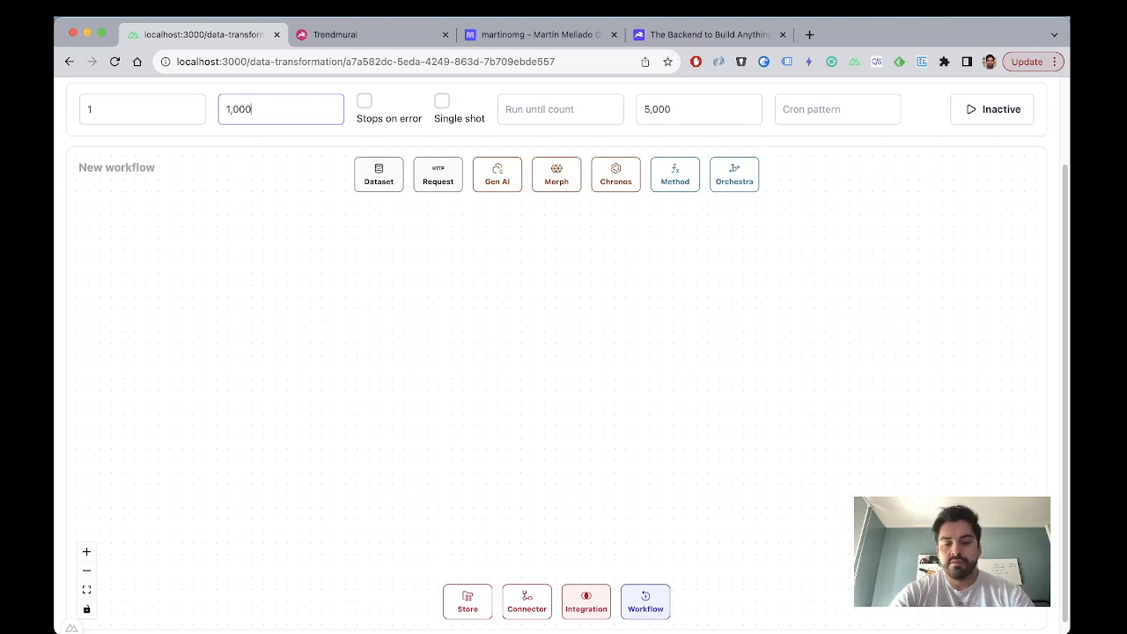
{"action": "key", "text": "super+a"}
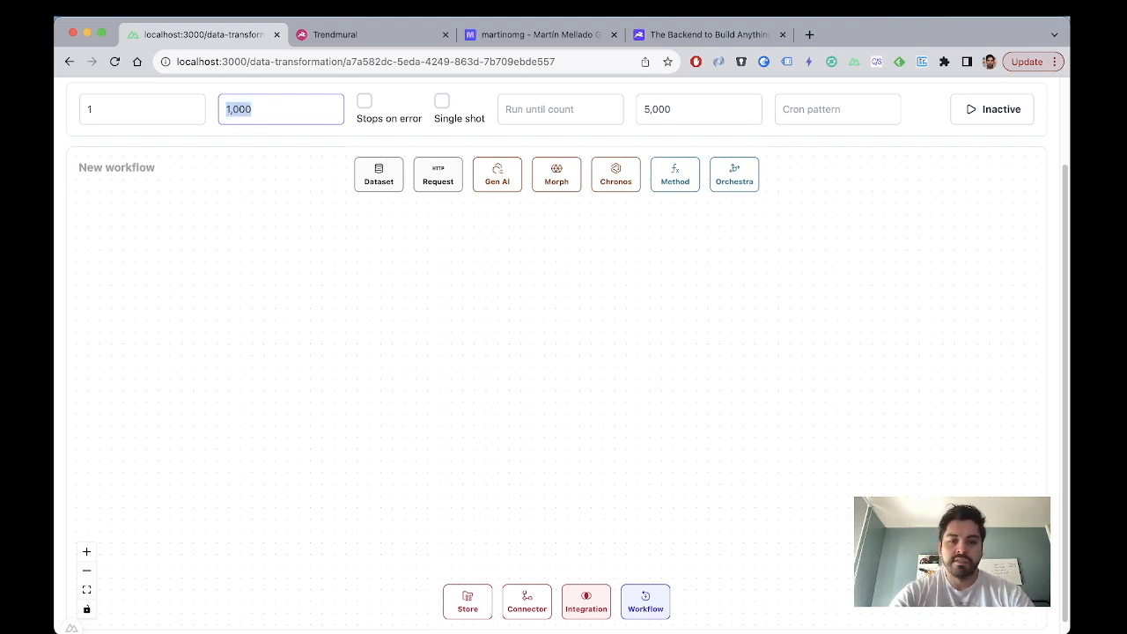
{"action": "type", "text": "1,"}
{"action": "type", "text": "11"}
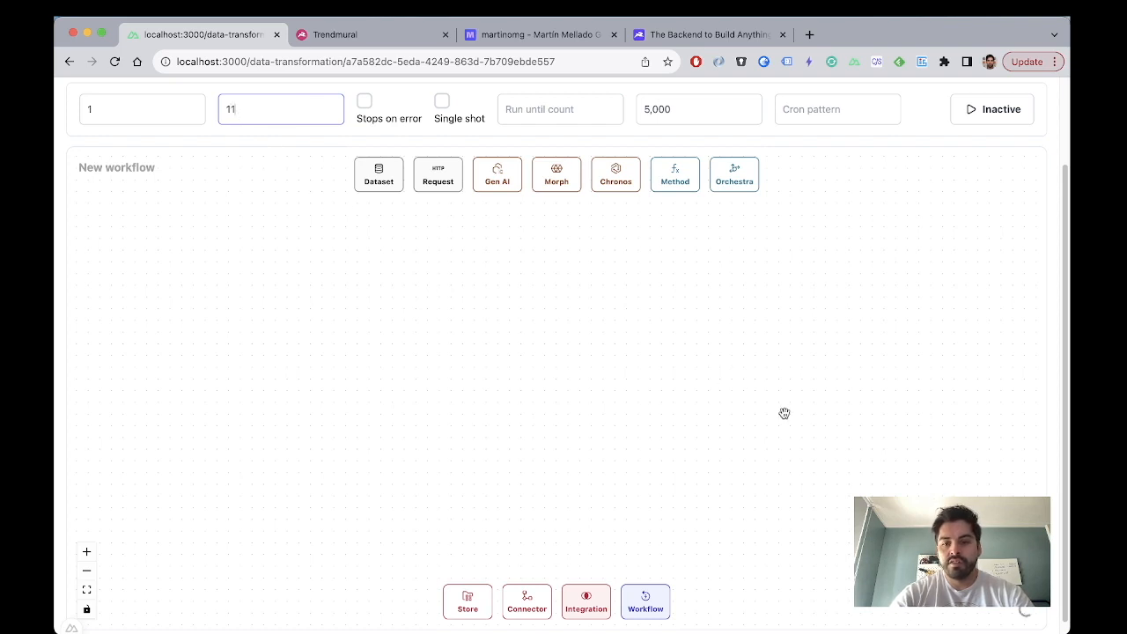
{"action": "type", "text": "2,312"}
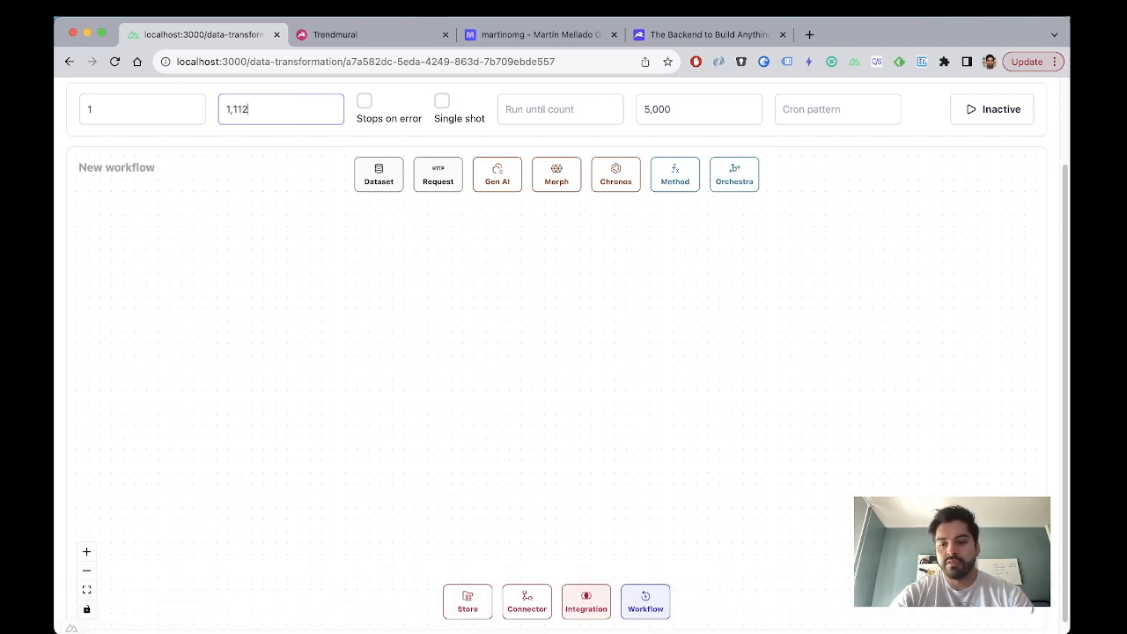
Step: Restore the start timeout to 100 and reload the workflow editor
{"action": "key", "text": "BackSpace"}
{"action": "key", "text": "BackSpace"}
{"action": "key", "text": "BackSpace"}
{"action": "key", "text": "BackSpace"}
{"action": "key", "text": "BackSpace"}
{"action": "key", "text": "BackSpace"}
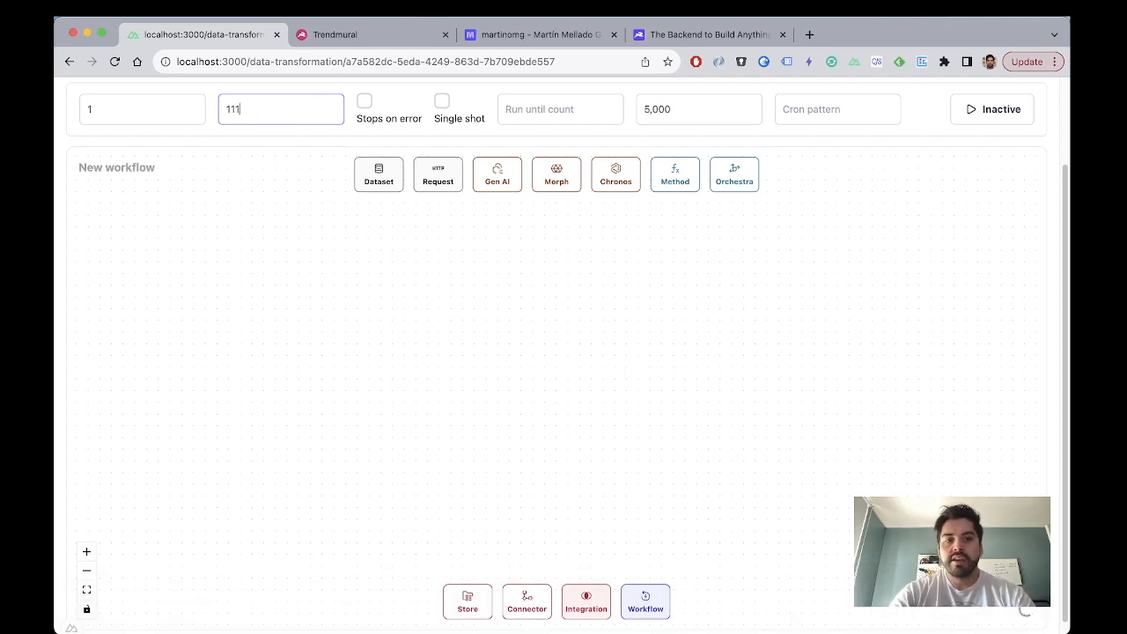
{"action": "type", "text": "00"}
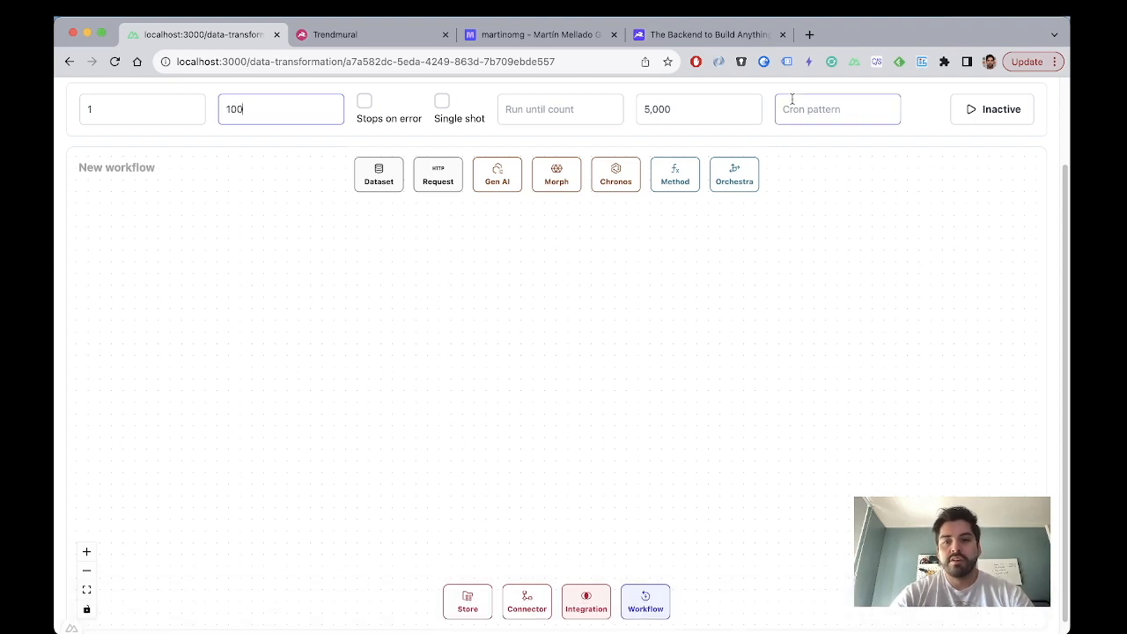
{"action": "key", "text": "super+r"}
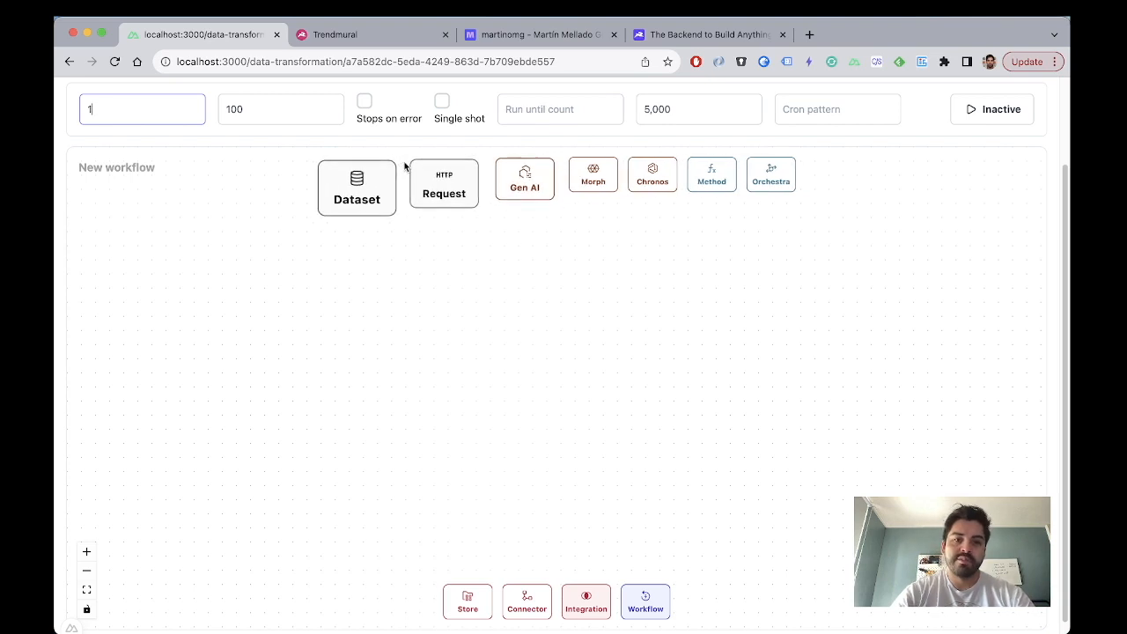
Step: Switch the Stops on error option on and off again, and enable Single shot for the workflow
{"action": "left_click", "coordinate": [364, 102]}
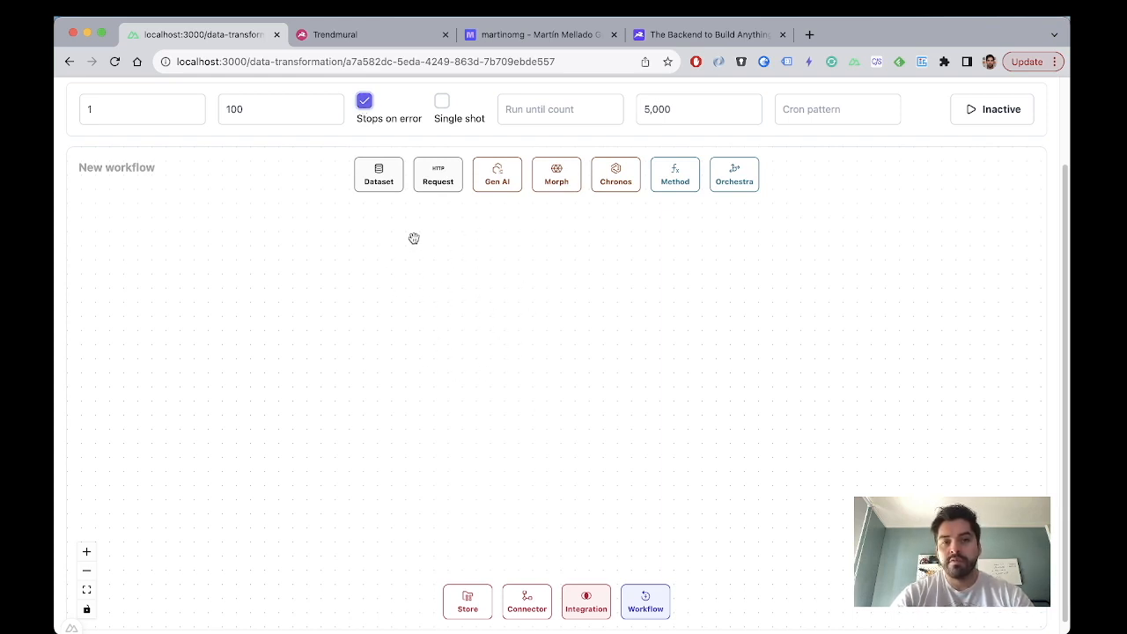
{"action": "left_click", "coordinate": [364, 103]}
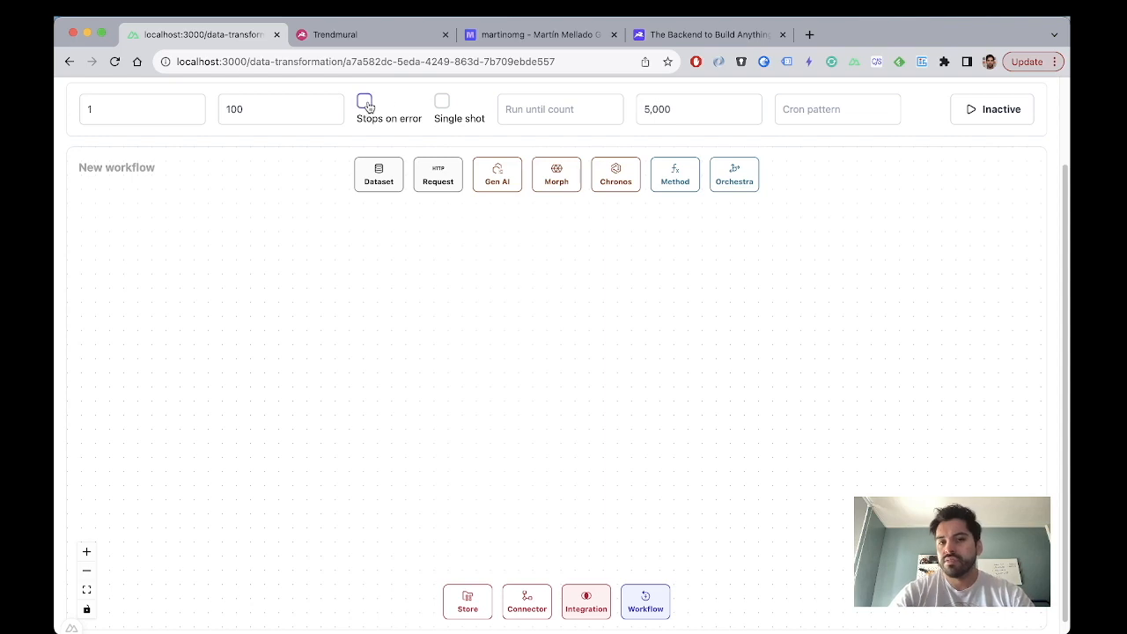
{"action": "left_click", "coordinate": [443, 103]}
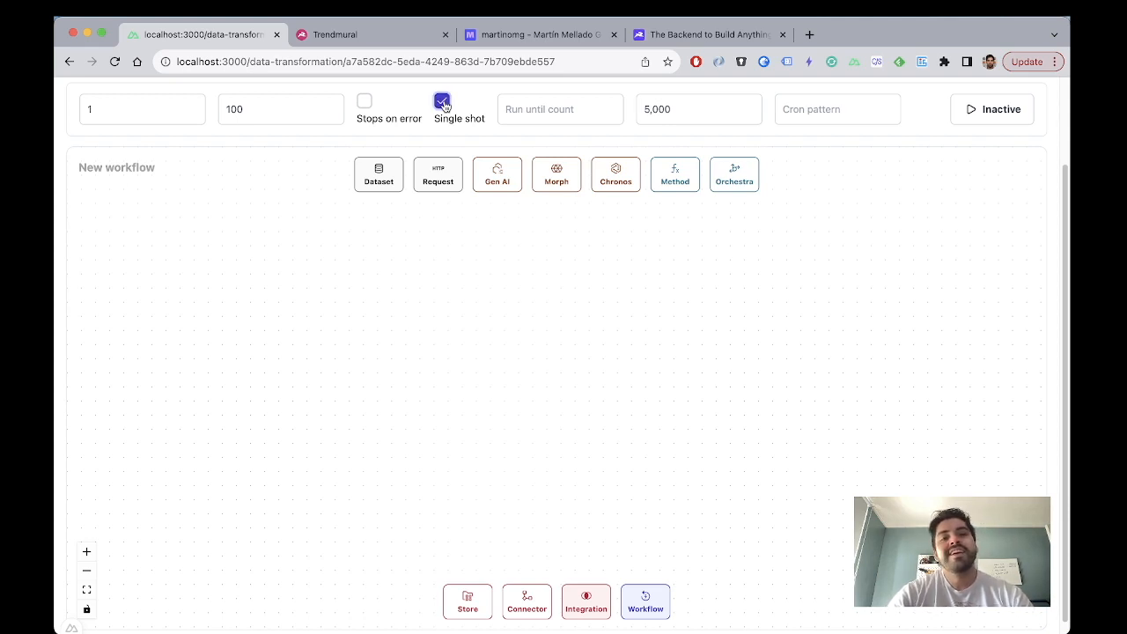
Step: Set the workflow's run until count to 3 and its cron pattern to */5 * * * * *
{"action": "left_click", "coordinate": [541, 112]}
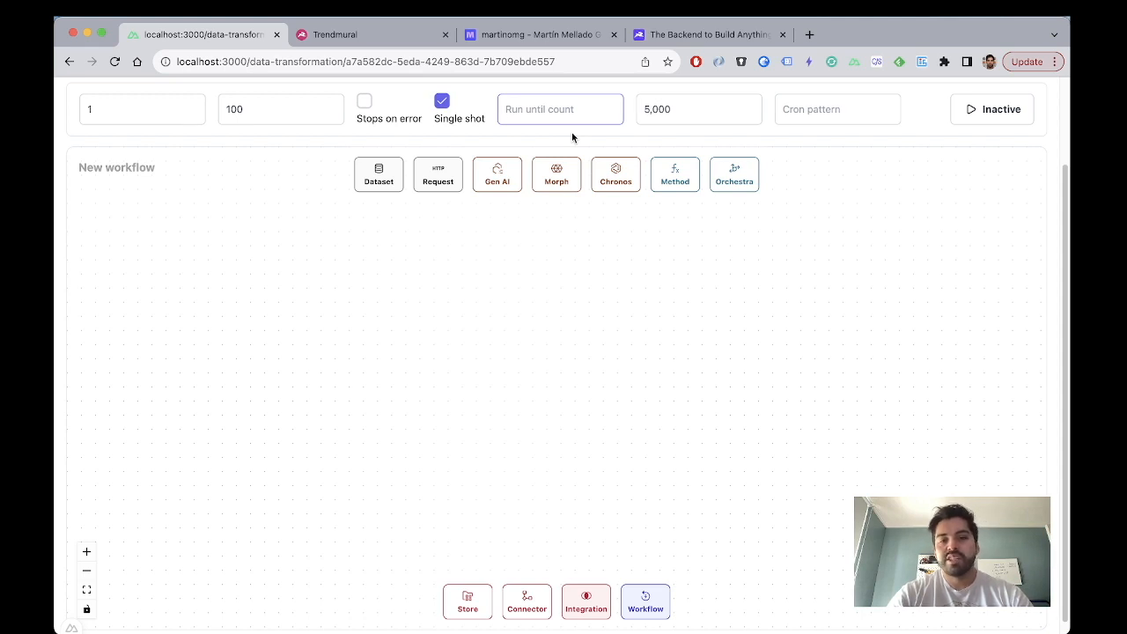
{"action": "type", "text": "3"}
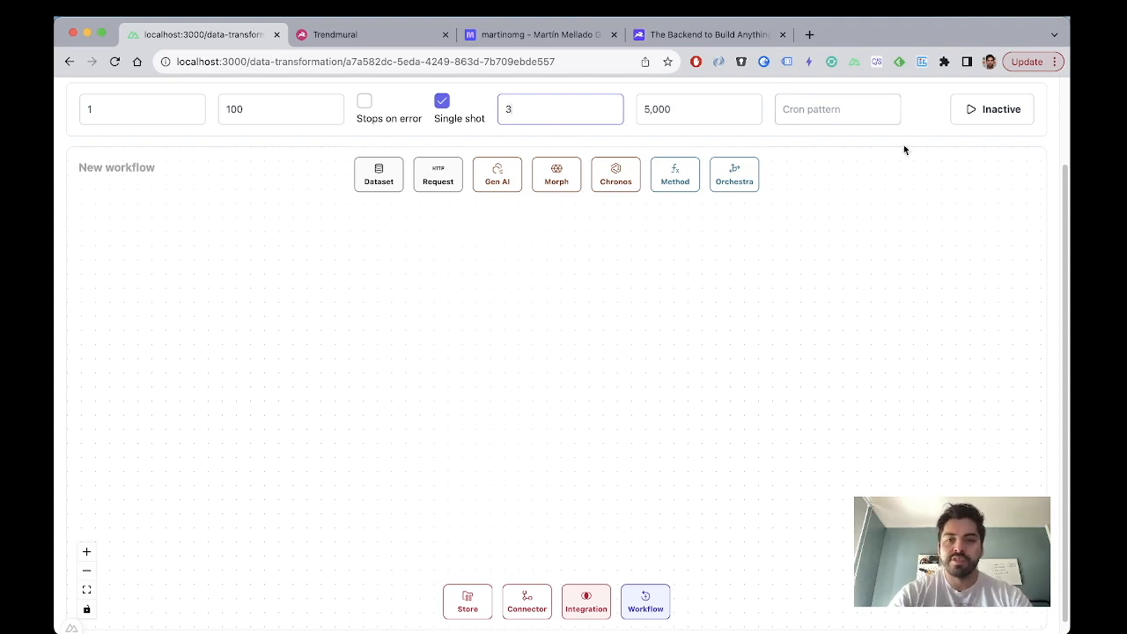
{"action": "left_click", "coordinate": [830, 111]}
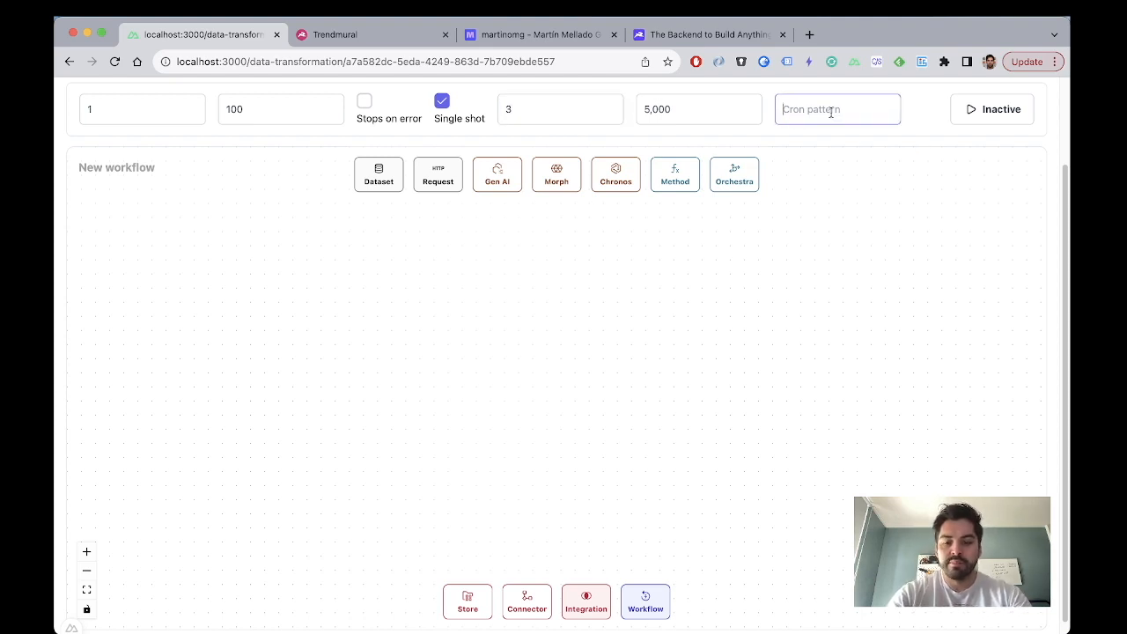
{"action": "type", "text": "*/5"}
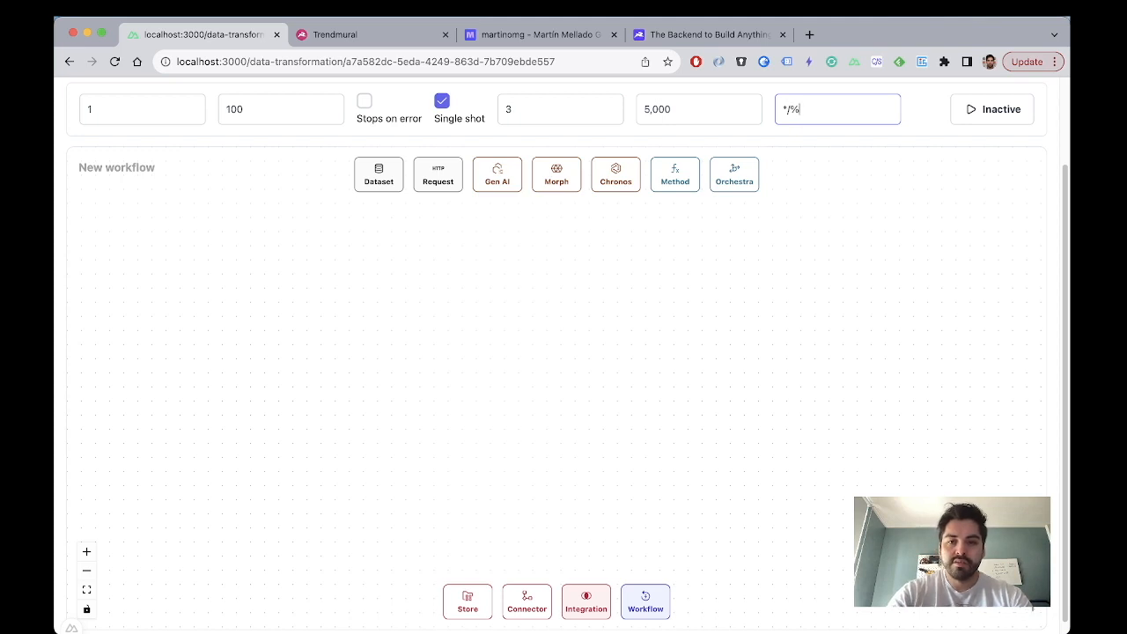
{"action": "key", "text": "BackSpace"}
{"action": "type", "text": "5 * * * * *"}
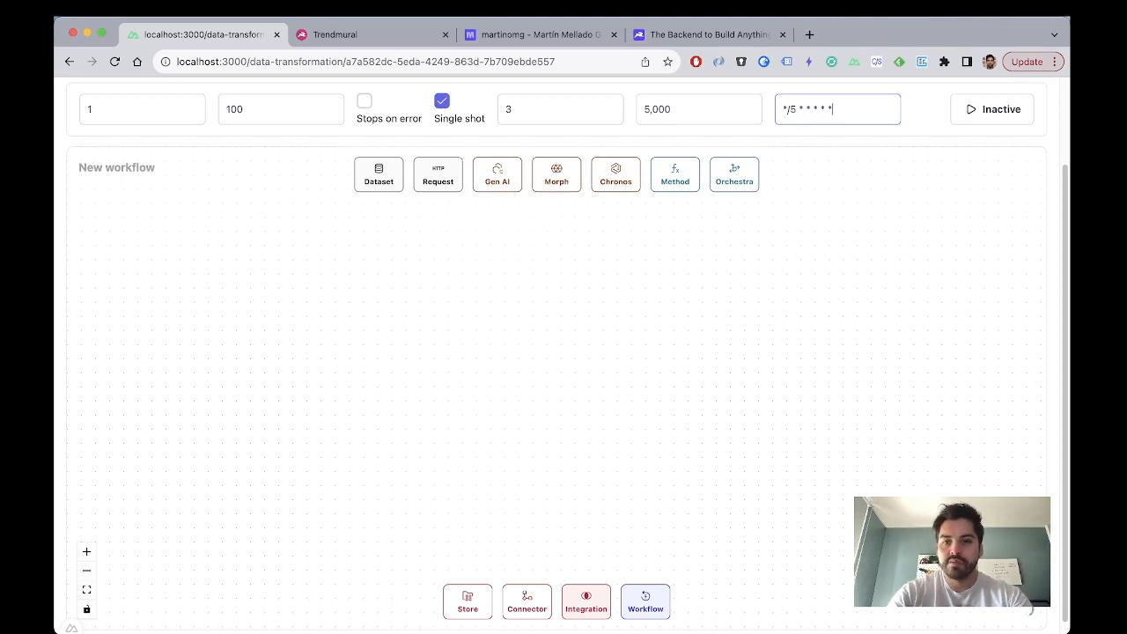
Step: Activate the workflow, check its scheduled runs in the Visual Studio Code terminal log, and return to the browser
{"action": "left_click", "coordinate": [971, 110]}
{"action": "key", "text": "super+Tab"}
{"action": "key", "text": "super+Tab"}
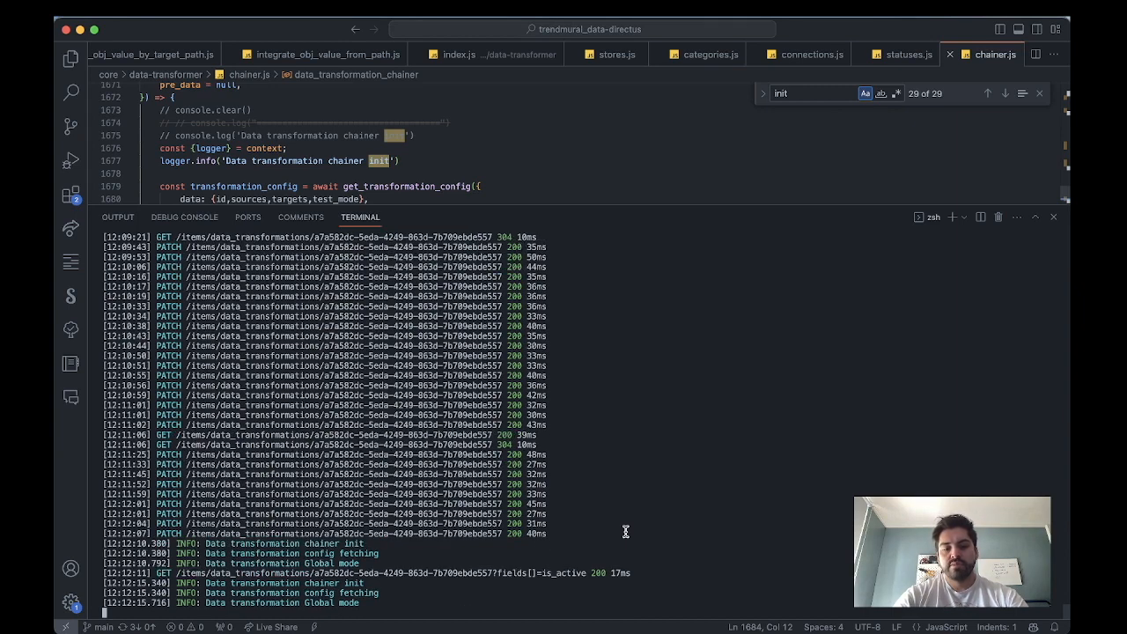
{"action": "key", "text": "super+Tab"}
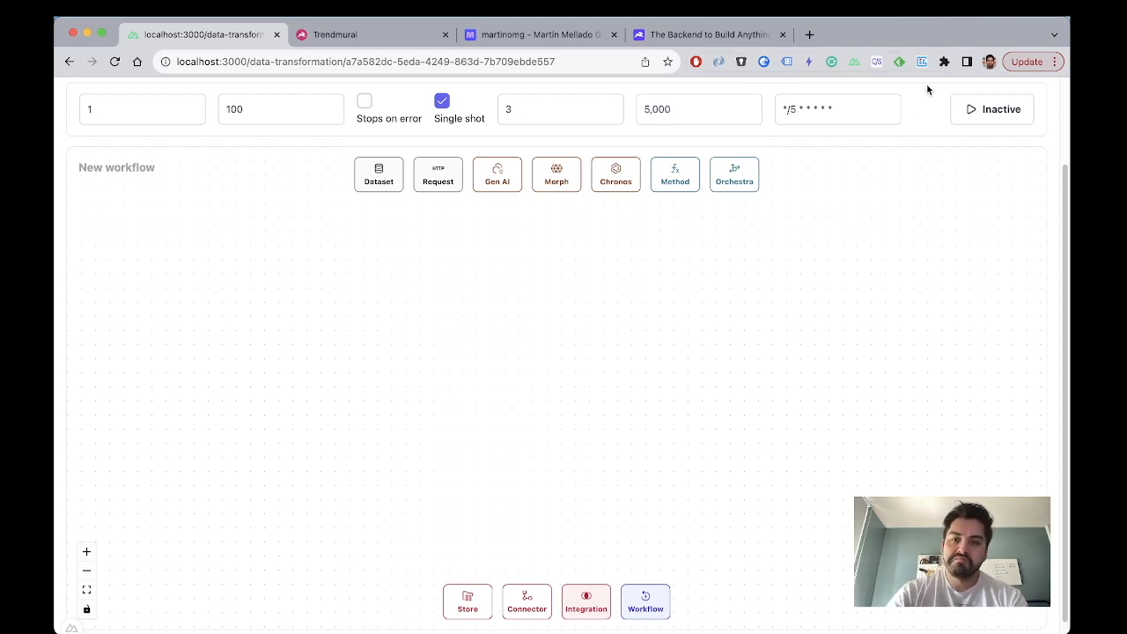
{"action": "left_click", "coordinate": [868, 111]}
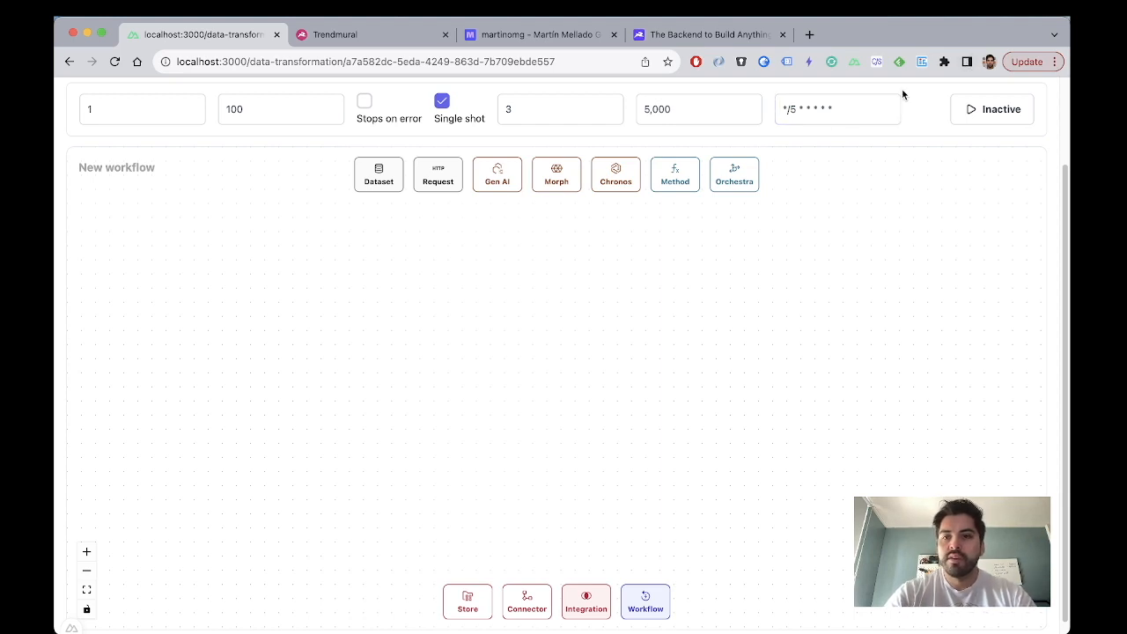
Step: Clear the workflow's refresh interval and re-enter it as 5,000 ms
{"action": "double_click", "coordinate": [684, 115]}
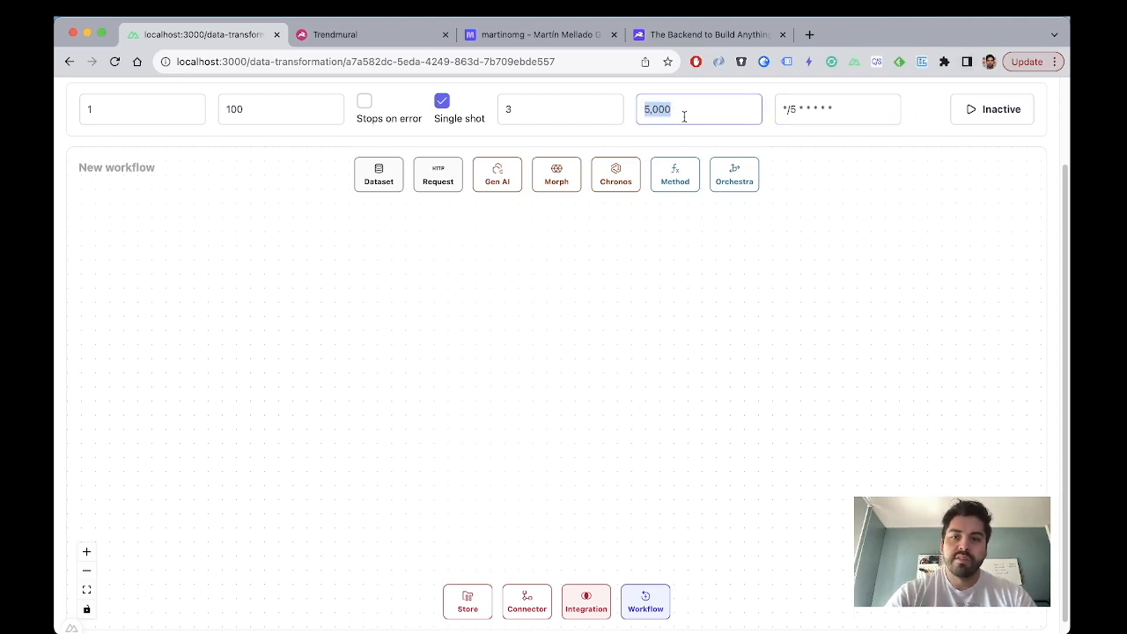
{"action": "key", "text": "BackSpace"}
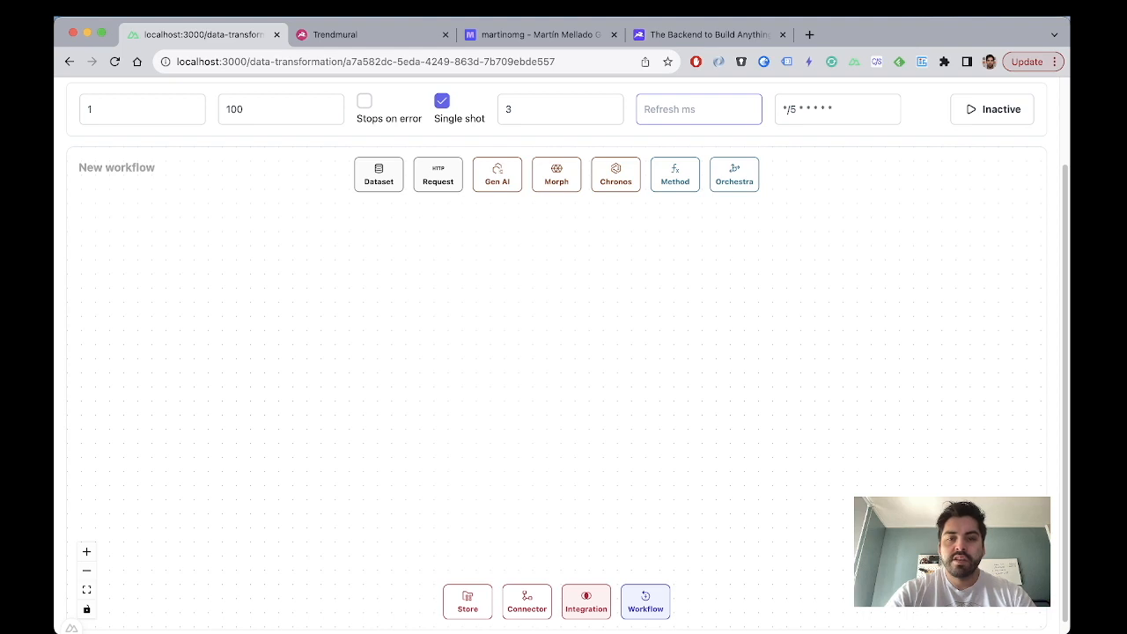
{"action": "type", "text": "5000"}
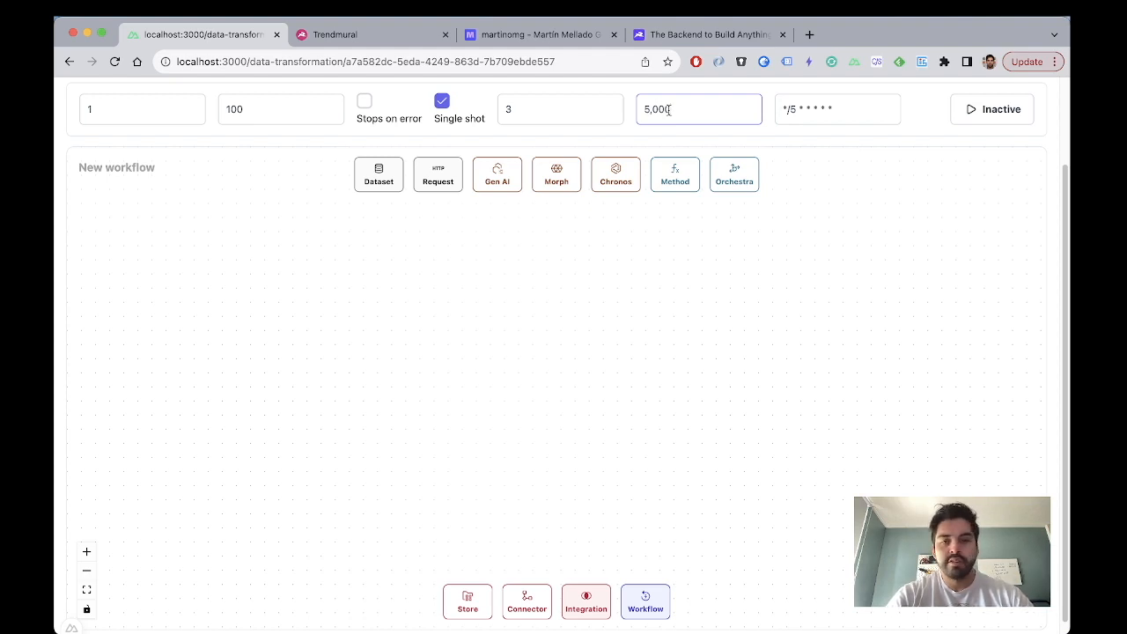
Step: Try a refresh interval of 100 ms for the workflow and restore it to 5,000 ms
{"action": "left_click_drag", "start_coordinate": [667, 115], "coordinate": [633, 116]}
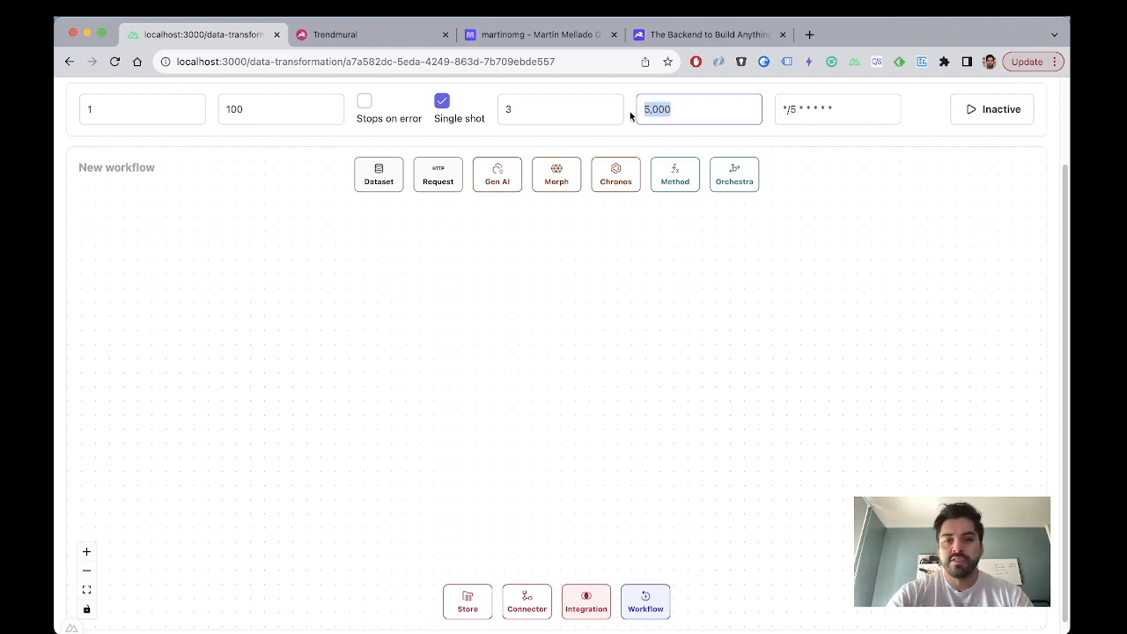
{"action": "type", "text": "100"}
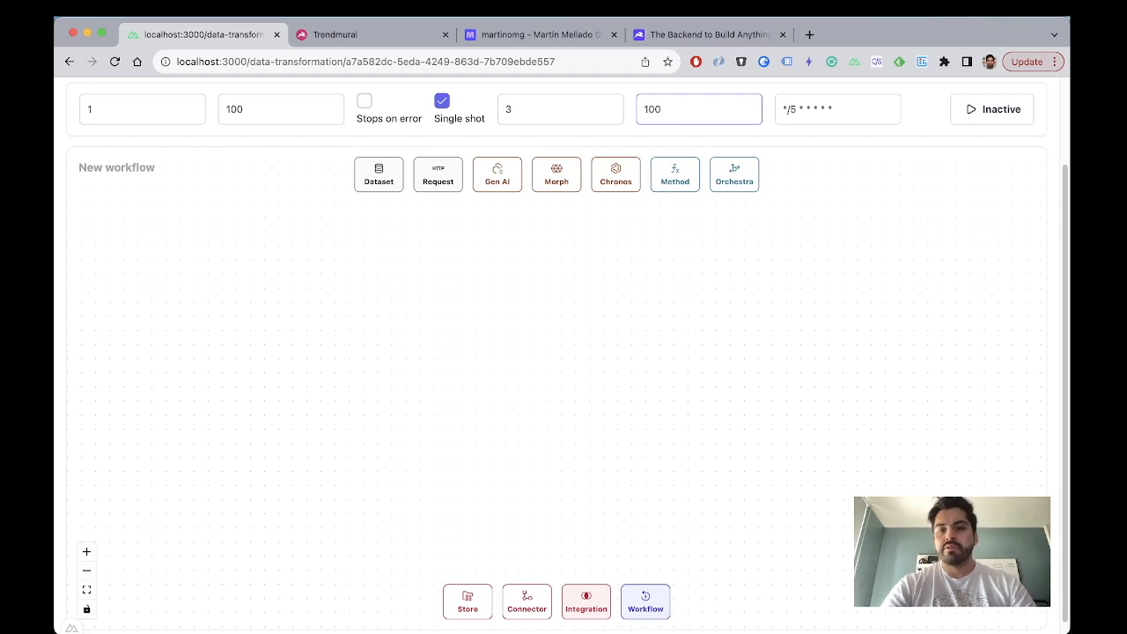
{"action": "key", "text": "BackSpace"}
{"action": "key", "text": "BackSpace"}
{"action": "key", "text": "BackSpace"}
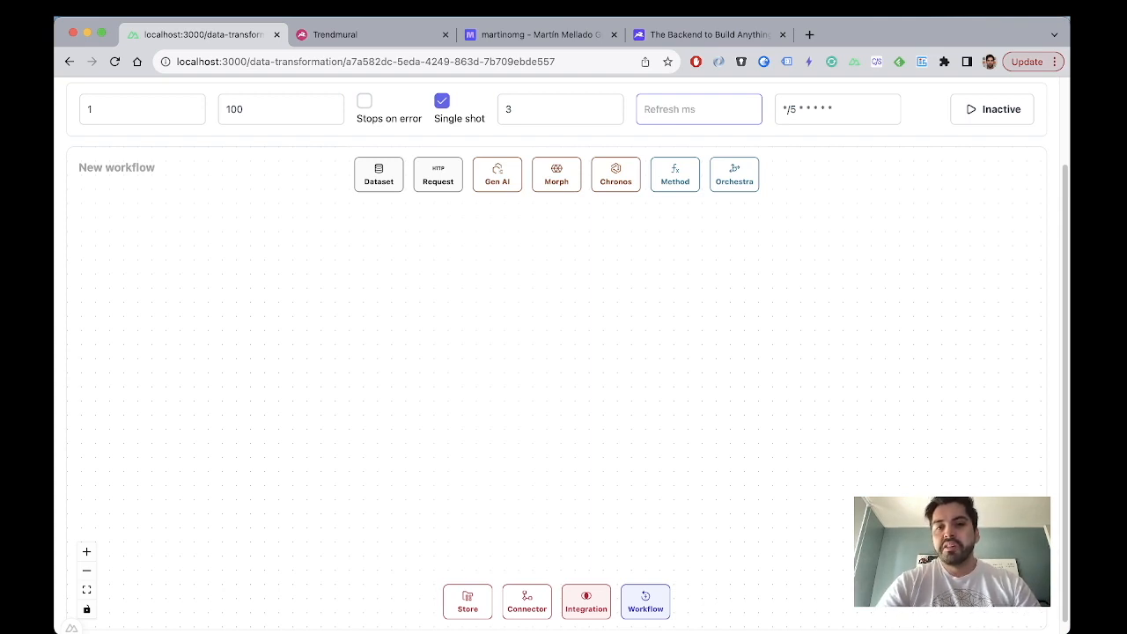
{"action": "type", "text": "100"}
{"action": "key", "text": "BackSpace"}
{"action": "key", "text": "BackSpace"}
{"action": "key", "text": "BackSpace"}
{"action": "type", "text": "5000"}
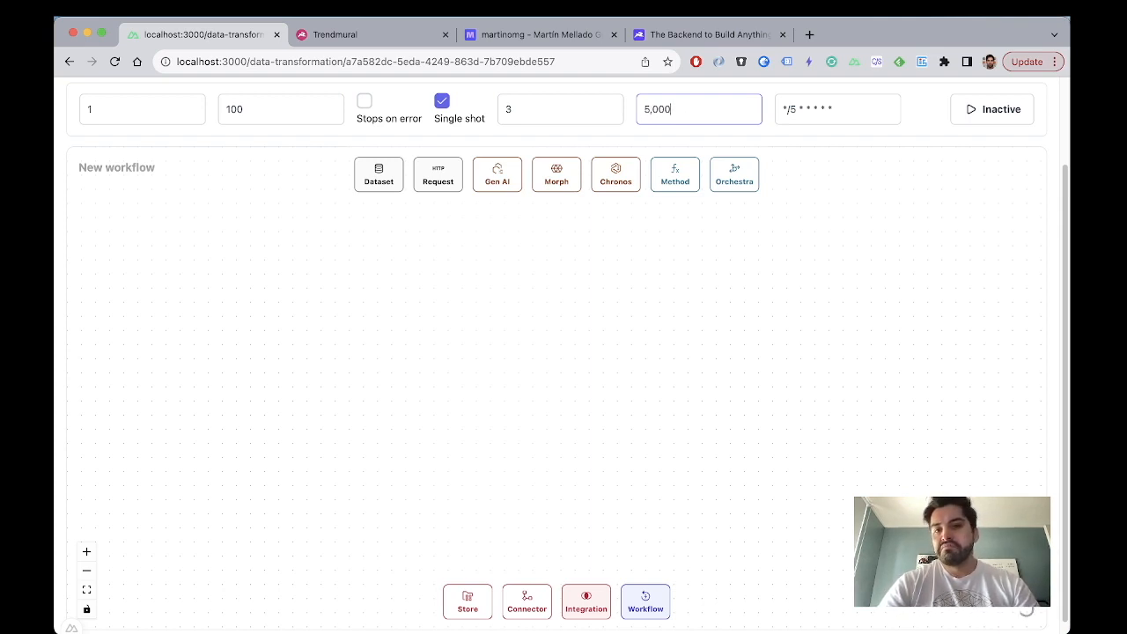
{"action": "left_click", "coordinate": [910, 119]}
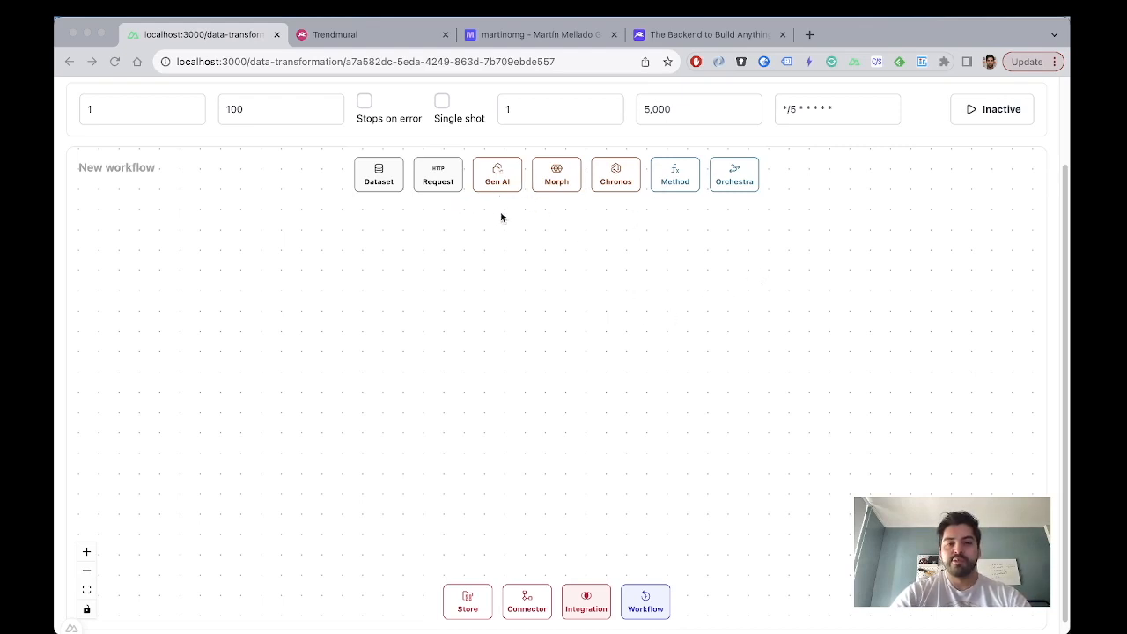
Step: Add a Dataset node to the empty area in the left half of the workflow canvas
{"action": "left_click", "coordinate": [473, 246]}
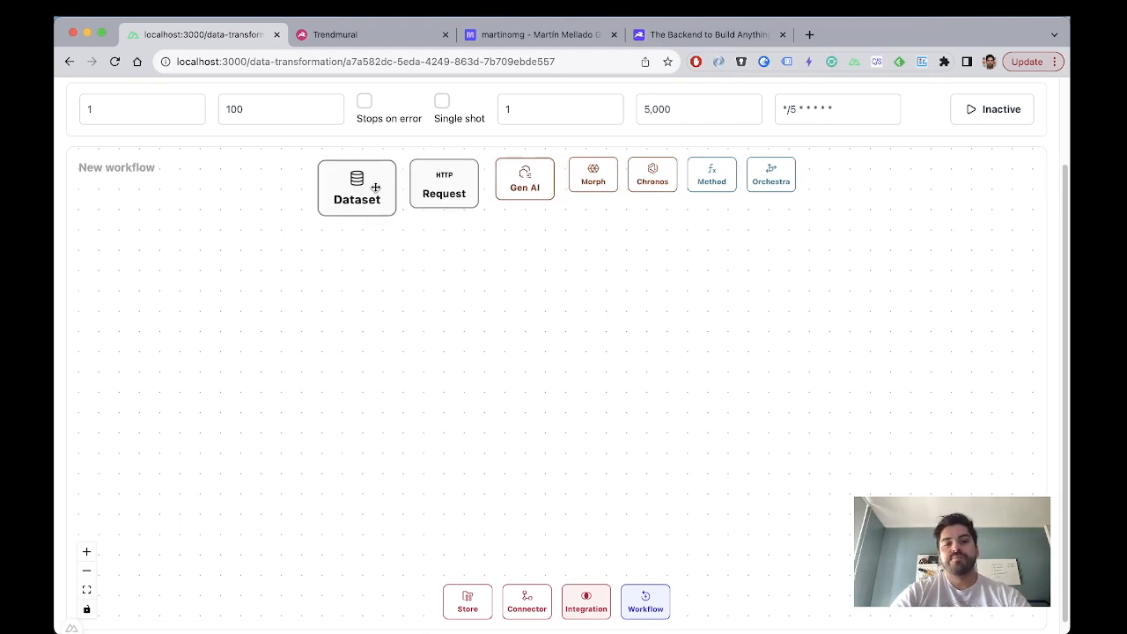
{"action": "left_click_drag", "start_coordinate": [375, 186], "coordinate": [375, 193]}
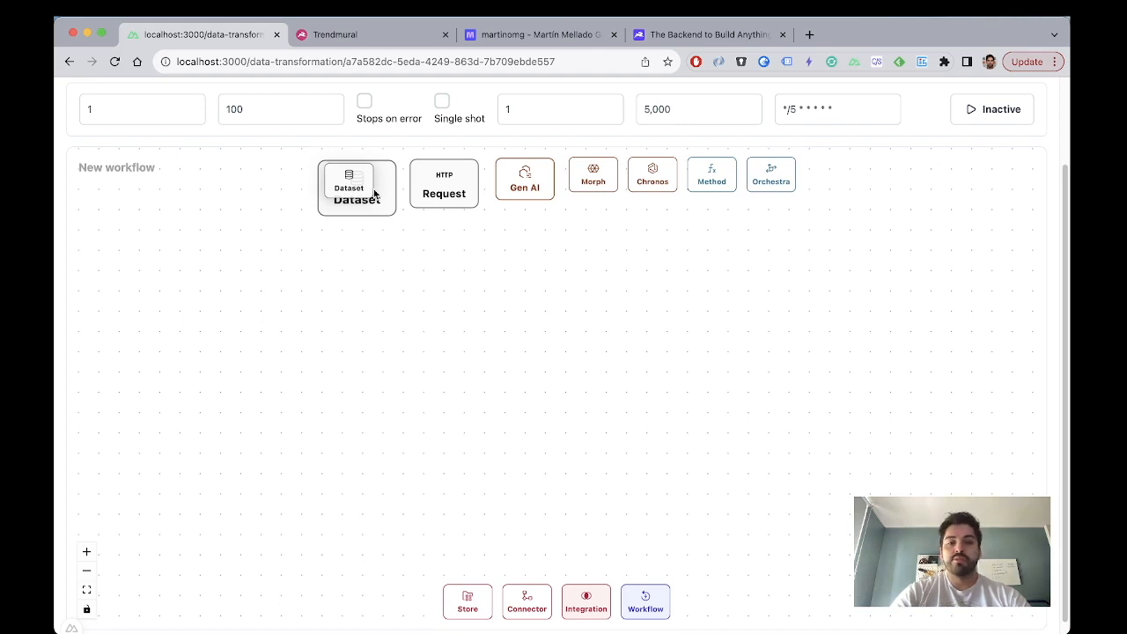
{"action": "left_click_drag", "start_coordinate": [374, 193], "coordinate": [297, 359]}
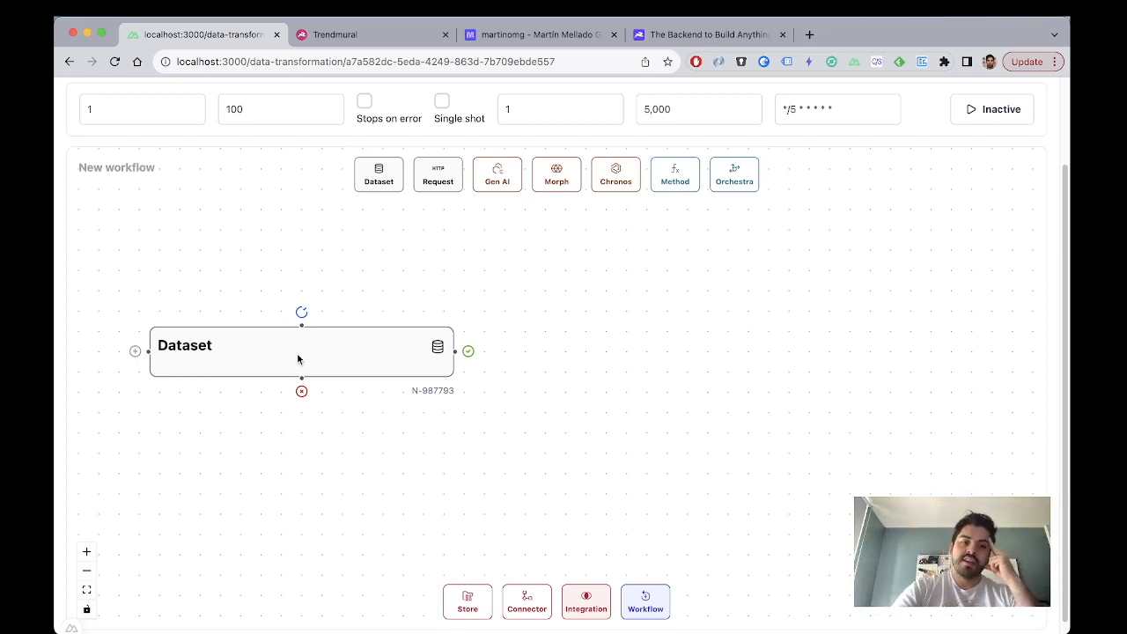
Step: Examine the Dataset node up close, including its input, success, error and loop connection points and its node actions
{"action": "scroll", "coordinate": [551, 316], "scroll_direction": "down", "scroll_amount": 1}
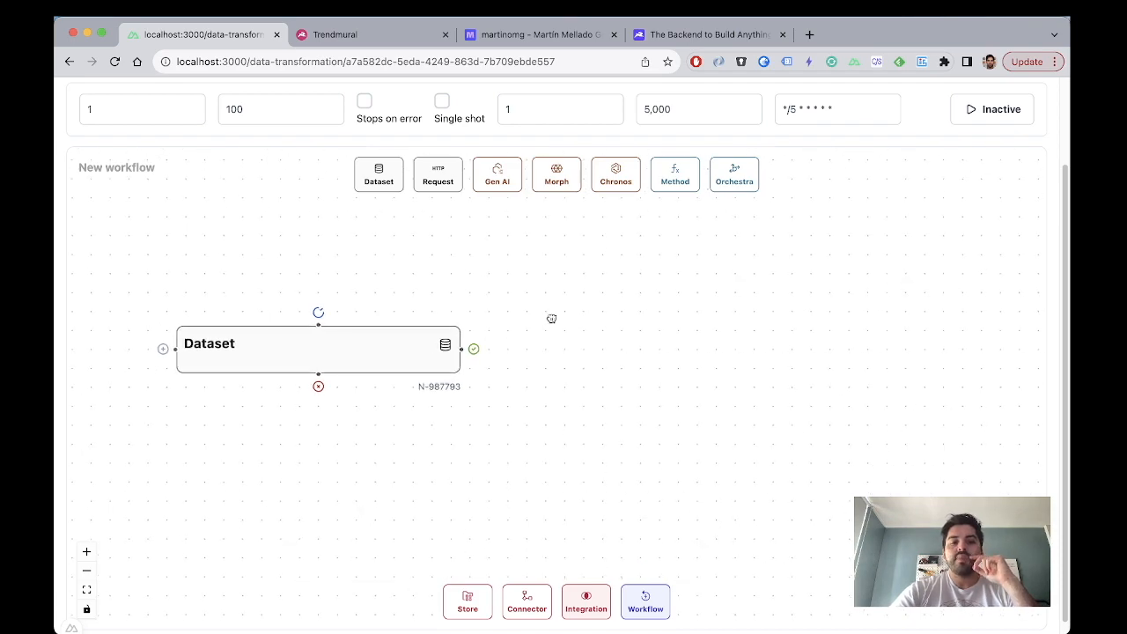
{"action": "left_click_drag", "start_coordinate": [551, 318], "coordinate": [713, 280]}
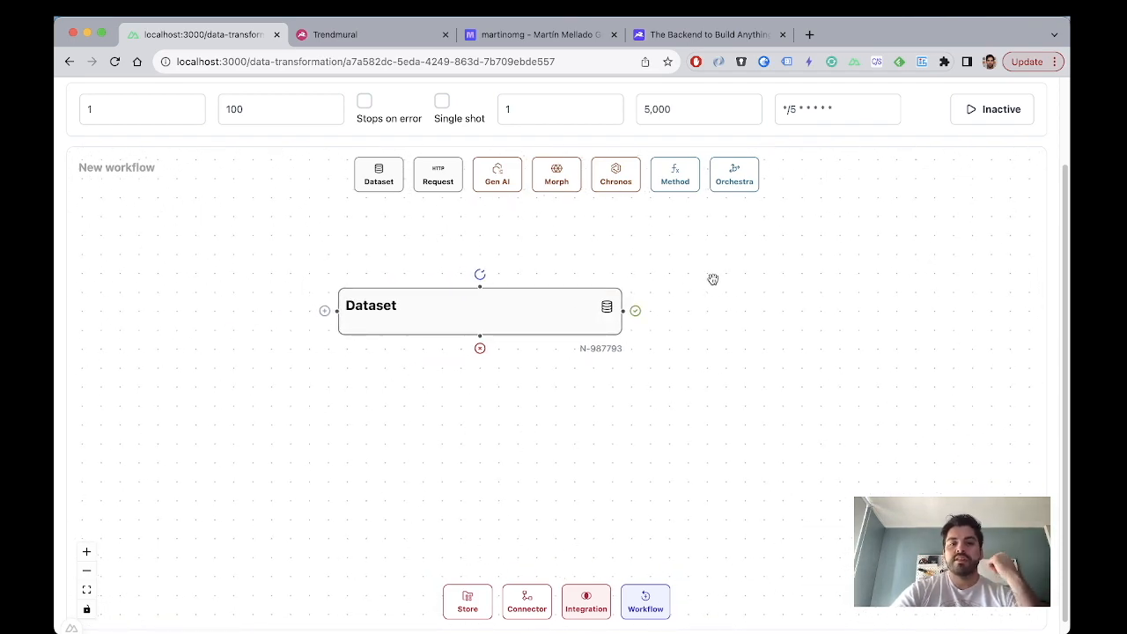
{"action": "left_click_drag", "start_coordinate": [659, 310], "coordinate": [583, 309]}
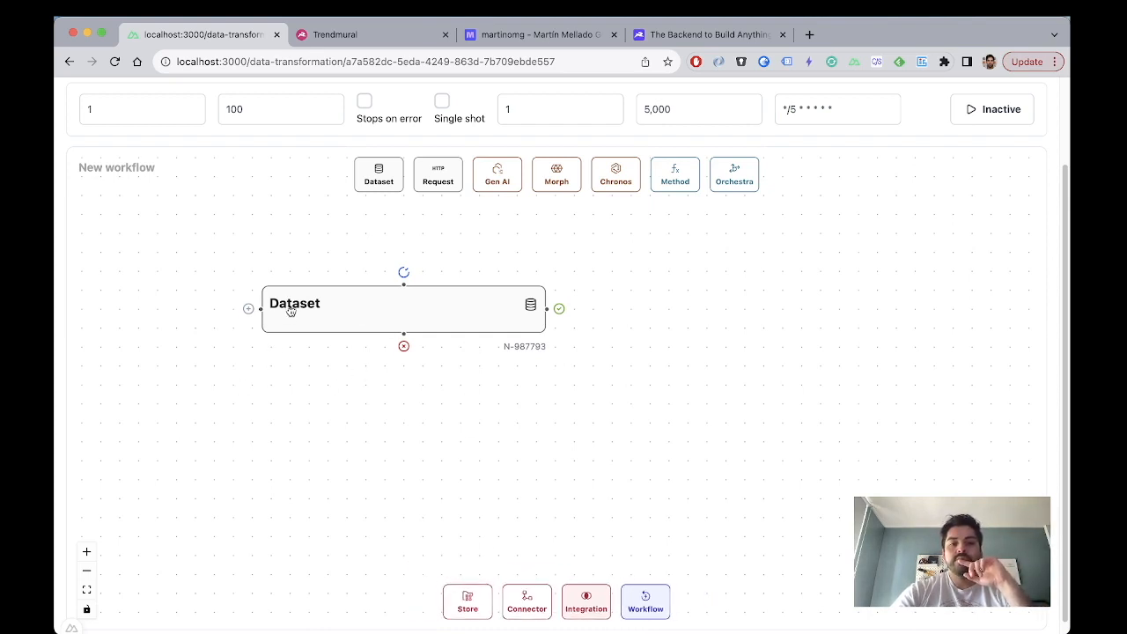
{"action": "left_click_drag", "start_coordinate": [292, 312], "coordinate": [300, 317]}
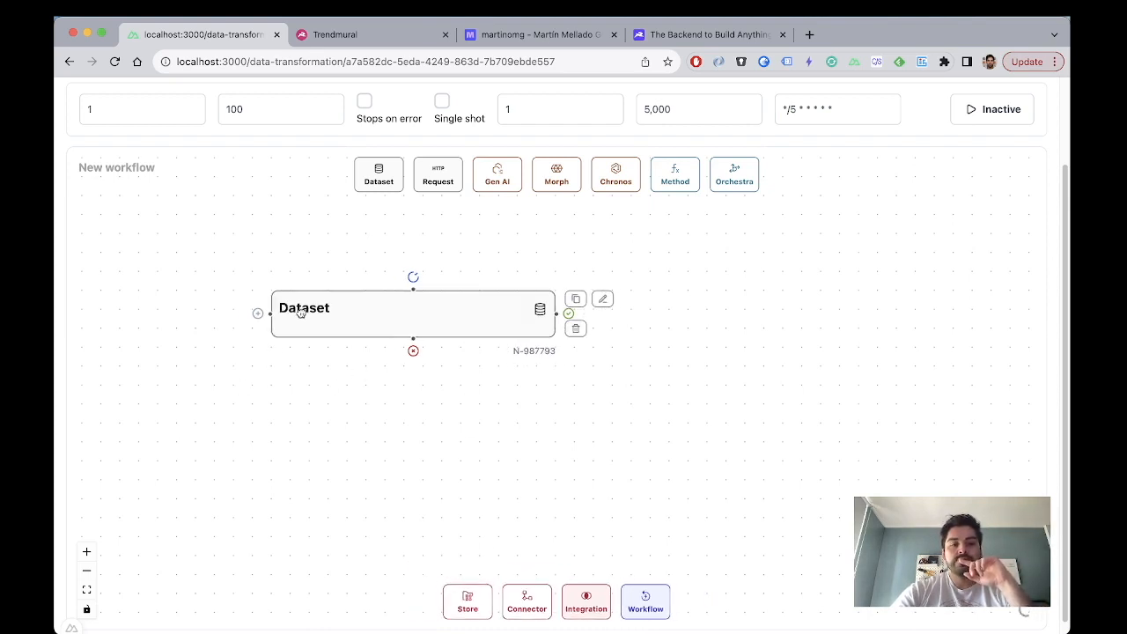
{"action": "left_click", "coordinate": [290, 408]}
{"action": "scroll", "coordinate": [302, 335], "scroll_direction": "up", "scroll_amount": 3}
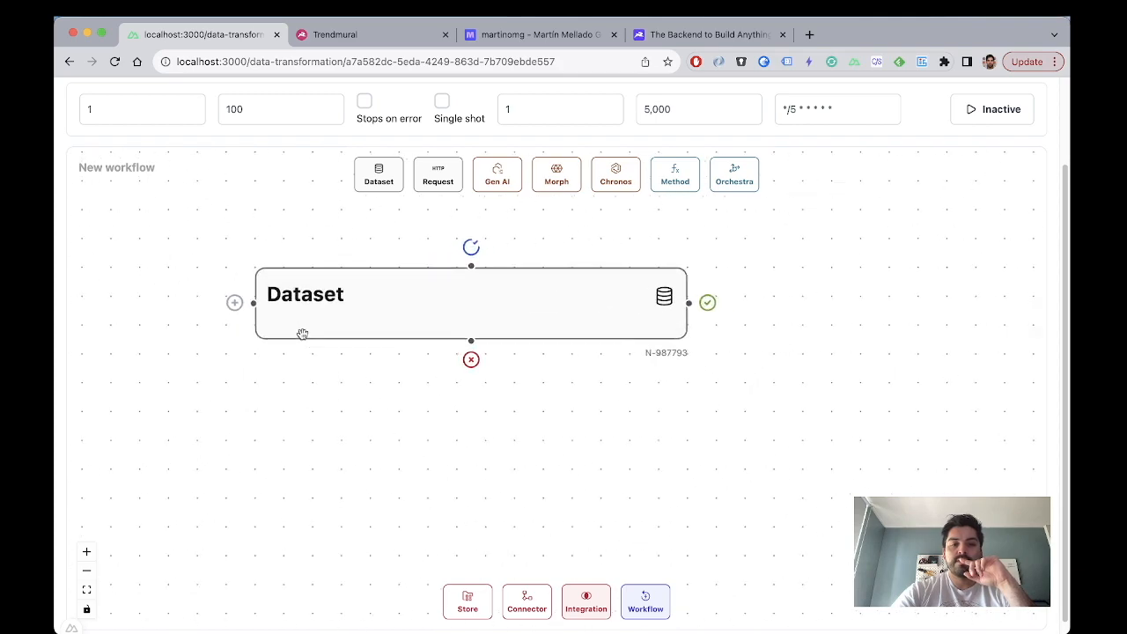
{"action": "left_click_drag", "start_coordinate": [311, 470], "coordinate": [367, 510]}
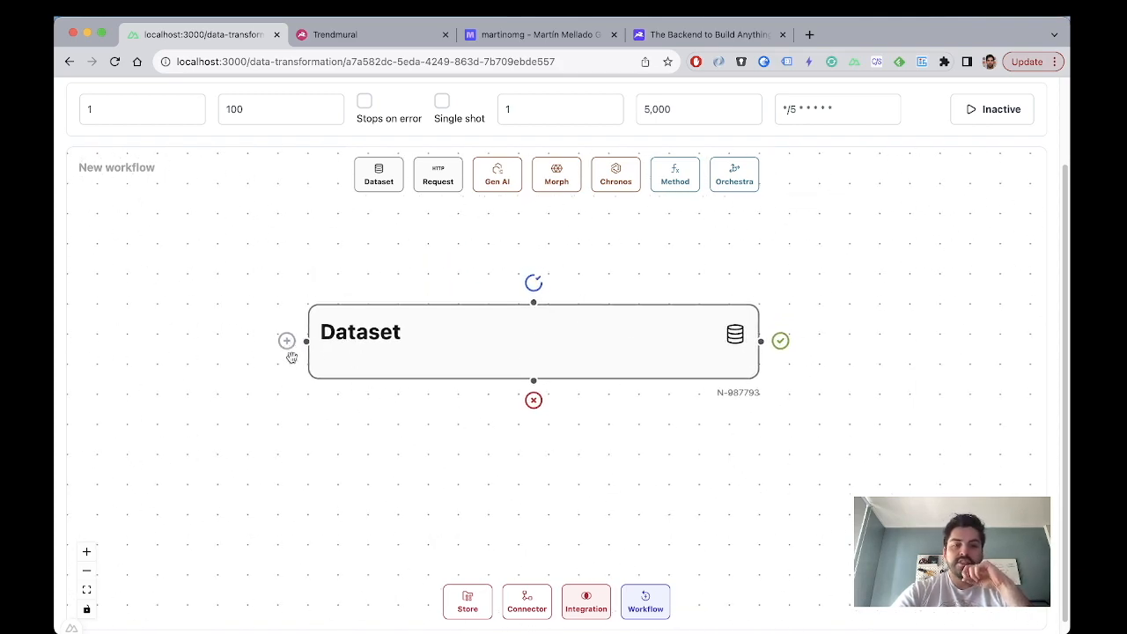
{"action": "scroll", "coordinate": [283, 346], "scroll_direction": "down", "scroll_amount": 3}
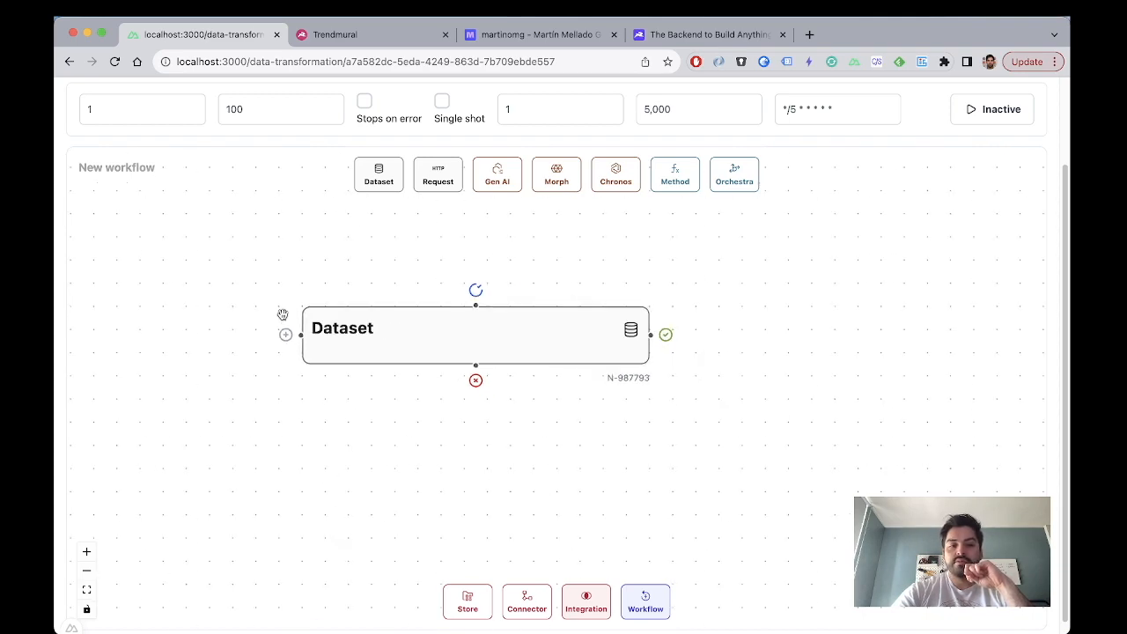
{"action": "left_click_drag", "start_coordinate": [345, 331], "coordinate": [377, 330]}
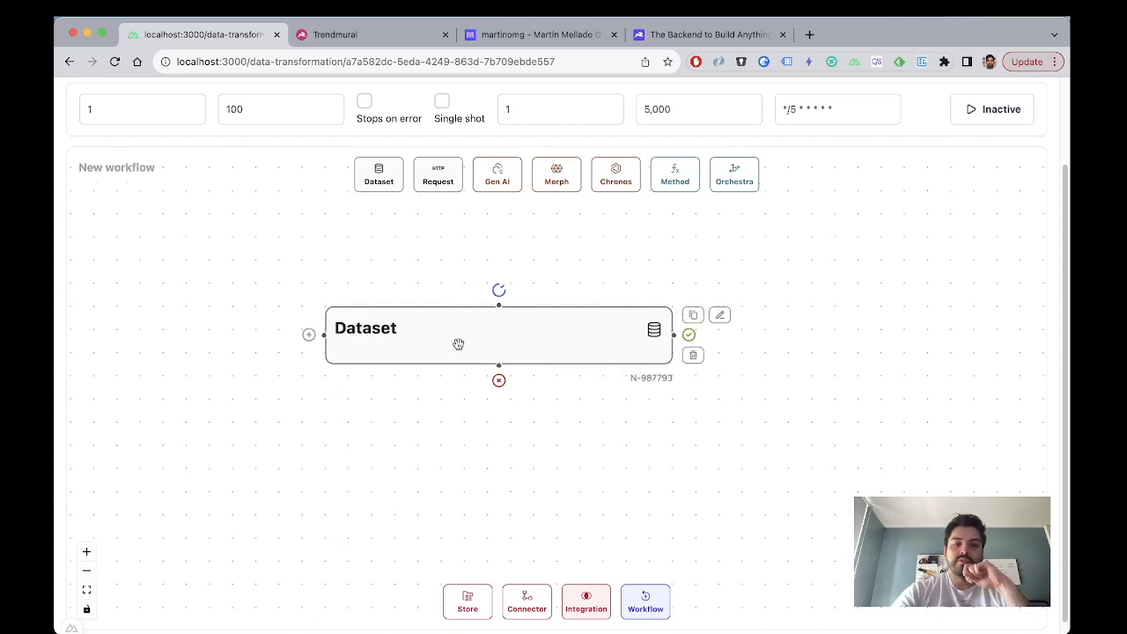
{"action": "scroll", "coordinate": [446, 347], "scroll_direction": "up", "scroll_amount": 3}
{"action": "scroll", "coordinate": [771, 390], "scroll_direction": "right", "scroll_amount": 5}
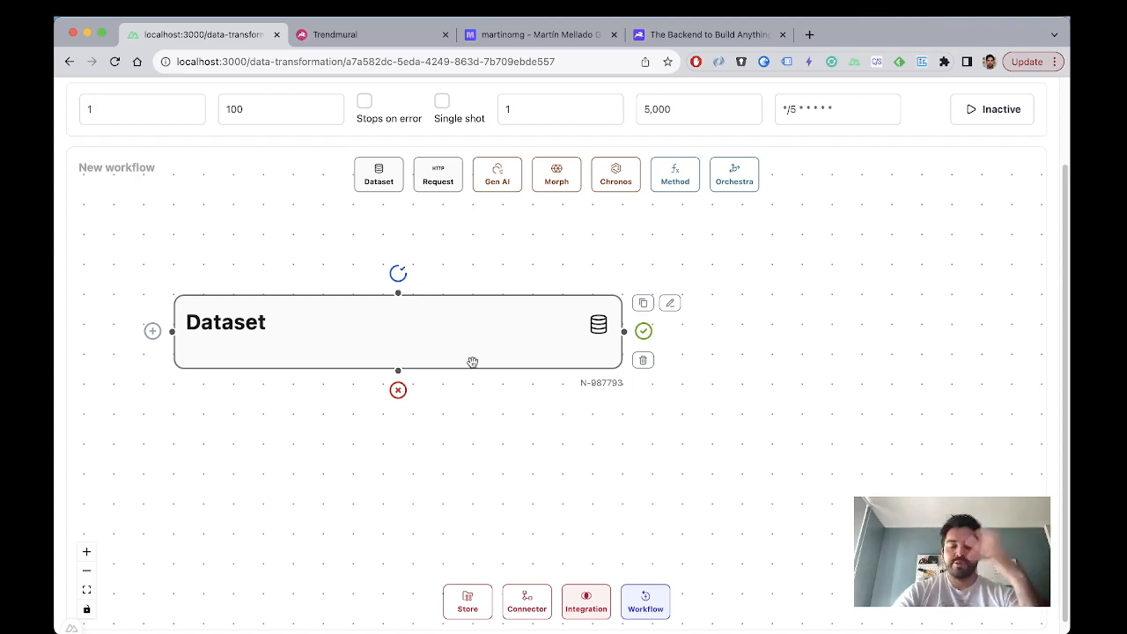
{"action": "scroll", "coordinate": [719, 372], "scroll_direction": "down", "scroll_amount": 3}
{"action": "left_click_drag", "start_coordinate": [719, 373], "coordinate": [561, 324]}
{"action": "scroll", "coordinate": [626, 374], "scroll_direction": "down", "scroll_amount": 1}
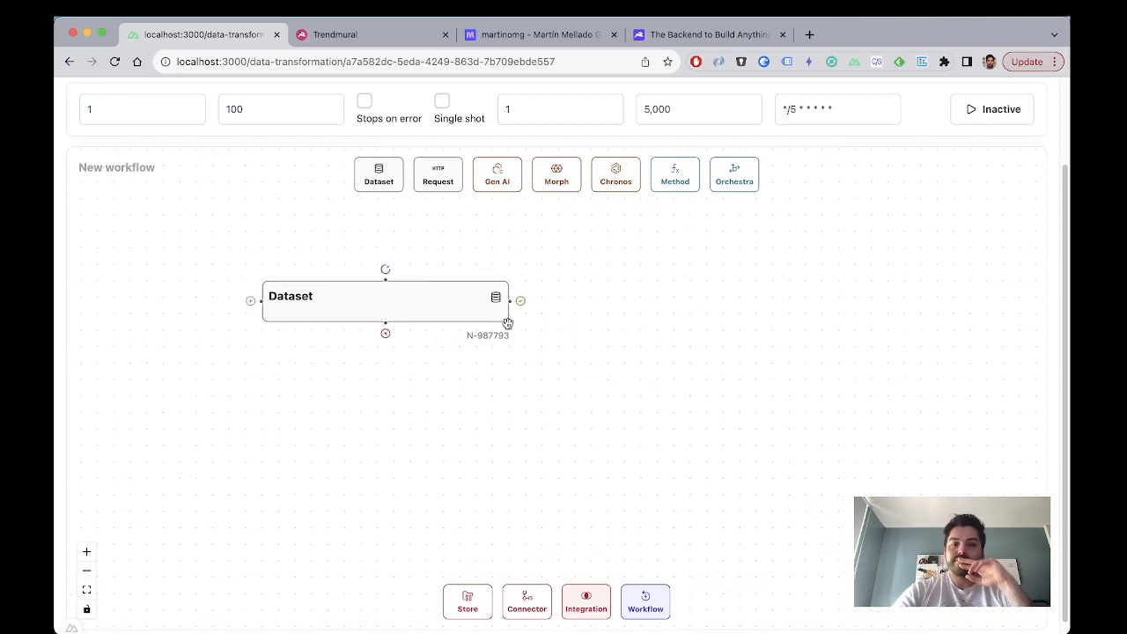
Step: Open the Dataset node's settings to view its fields and params, and close them with the default params kept
{"action": "double_click", "coordinate": [447, 310]}
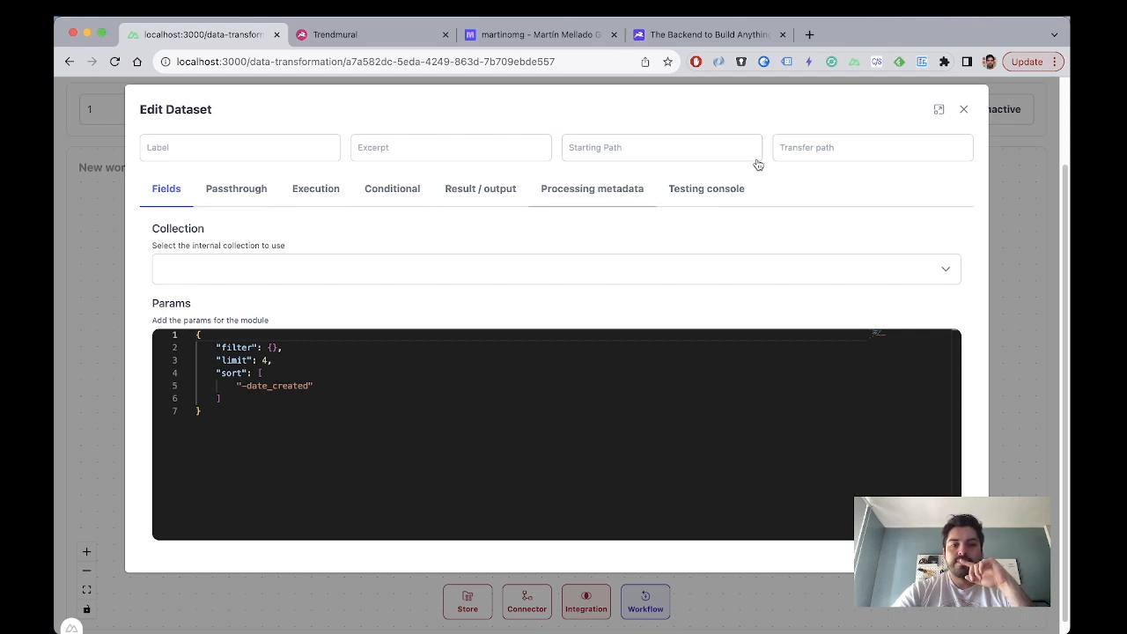
{"action": "left_click", "coordinate": [963, 109]}
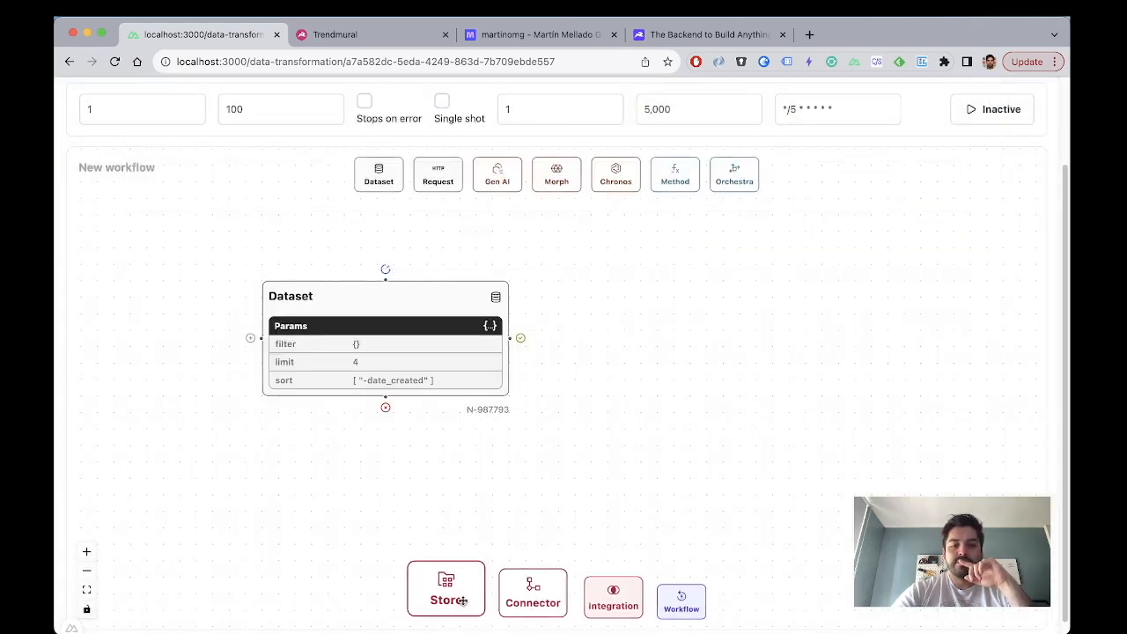
Step: Place a Store node to the right of the Dataset node, adjust its position slightly, and open its settings
{"action": "left_click_drag", "start_coordinate": [463, 600], "coordinate": [707, 322]}
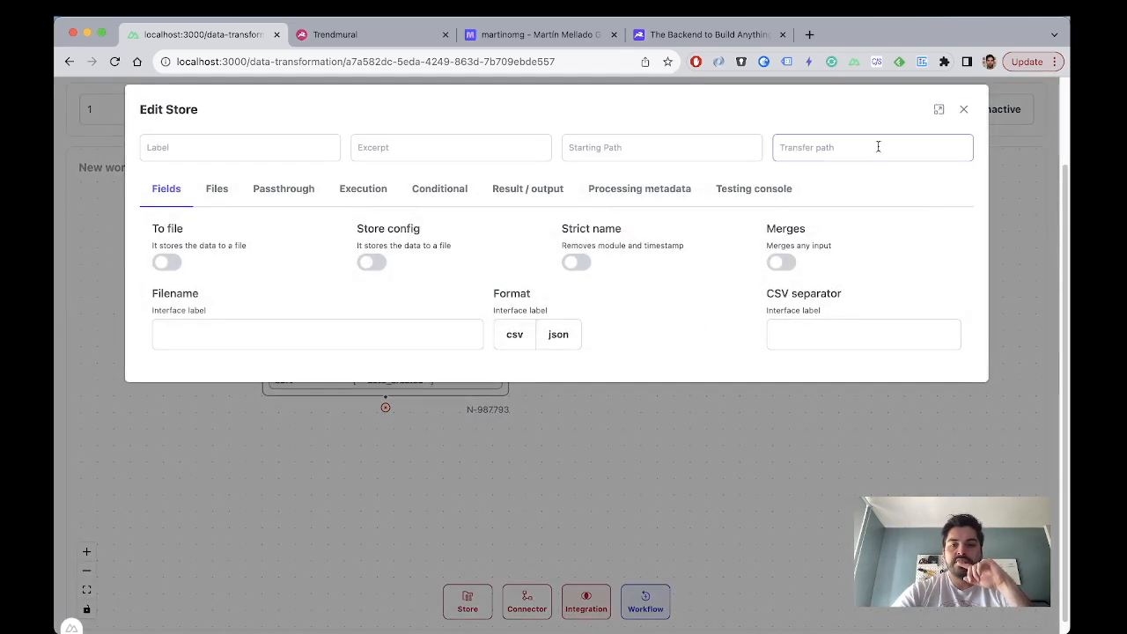
{"action": "left_click", "coordinate": [963, 109]}
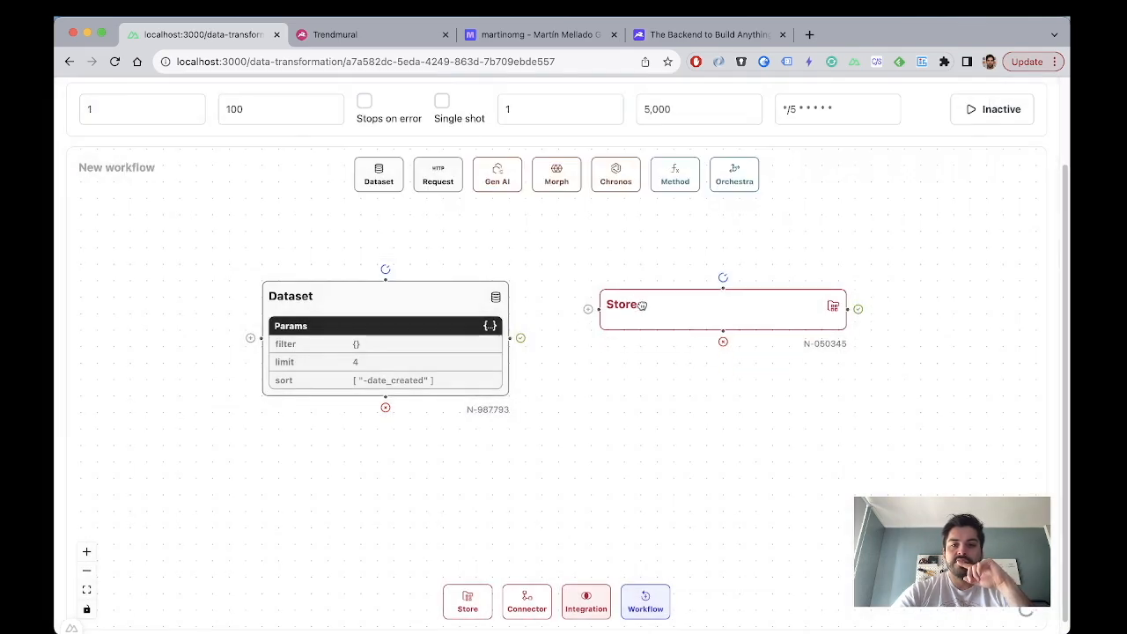
{"action": "left_click_drag", "start_coordinate": [642, 305], "coordinate": [642, 297]}
{"action": "scroll", "coordinate": [608, 382], "scroll_direction": "down", "scroll_amount": 3}
{"action": "left_click_drag", "start_coordinate": [607, 382], "coordinate": [370, 359]}
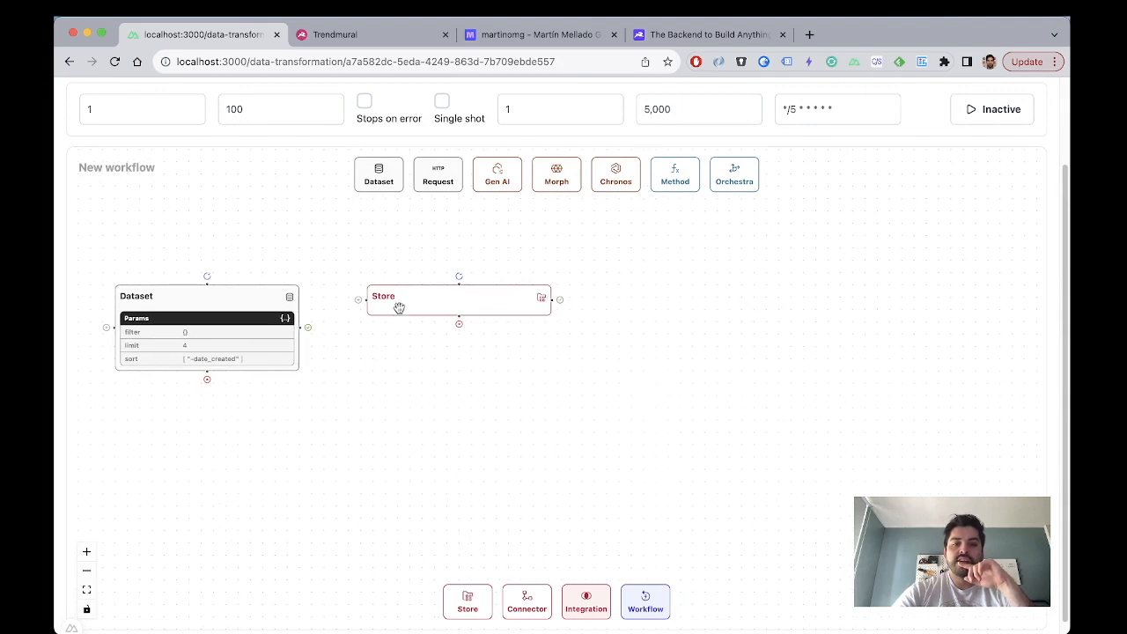
{"action": "double_click", "coordinate": [399, 307]}
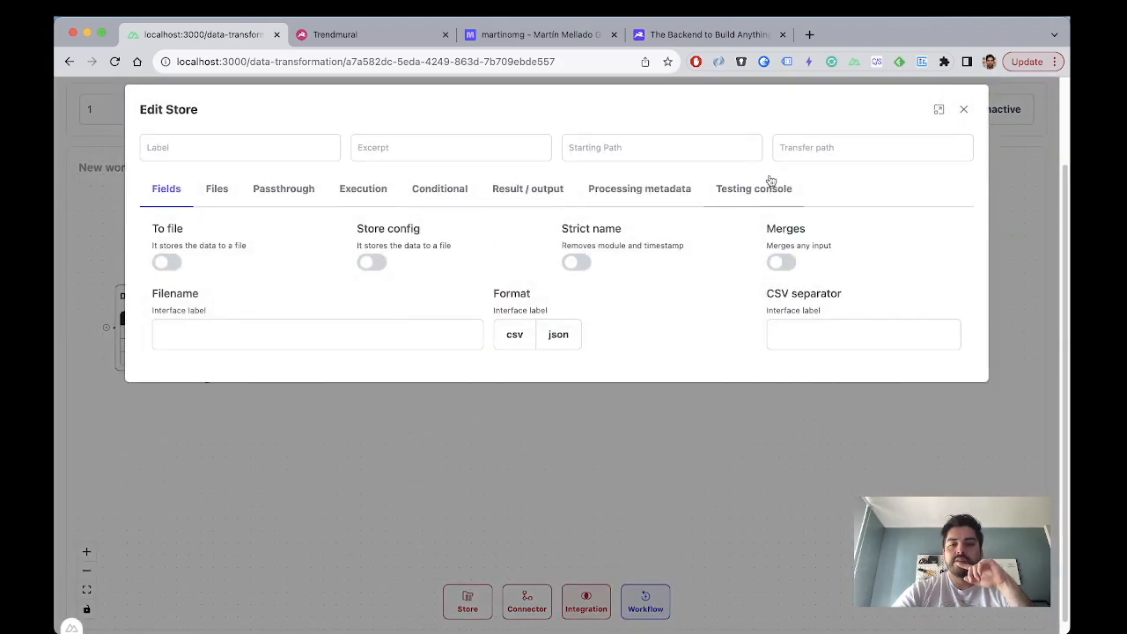
Step: Close the Store node's settings, place a Chronos node to the right of the Store node, and open the Chronos settings
{"action": "left_click", "coordinate": [963, 110]}
{"action": "mouse_move", "coordinate": [488, 392]}
{"action": "left_mouse_down"}
{"action": "mouse_move", "coordinate": [503, 392]}
{"action": "mouse_move", "coordinate": [468, 384]}
{"action": "left_mouse_up"}
{"action": "left_click_drag", "start_coordinate": [611, 169], "coordinate": [724, 336]}
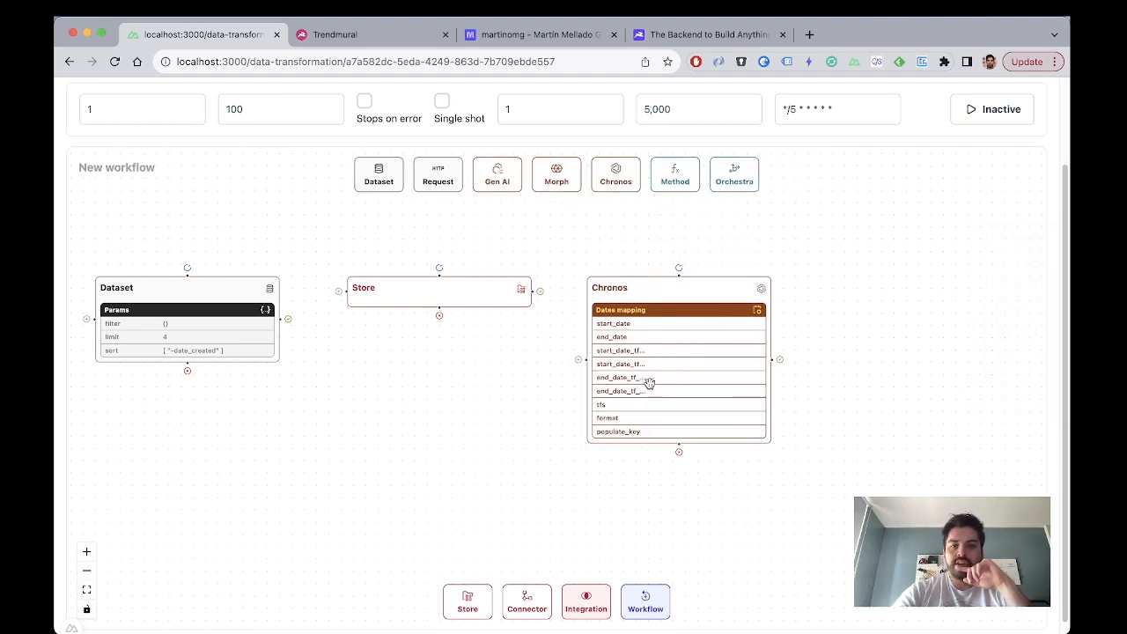
{"action": "scroll", "coordinate": [638, 394], "scroll_direction": "up", "scroll_amount": 2}
{"action": "scroll", "coordinate": [638, 392], "scroll_direction": "up", "scroll_amount": 1}
{"action": "left_click_drag", "start_coordinate": [481, 417], "coordinate": [618, 417]}
{"action": "double_click", "coordinate": [759, 377]}
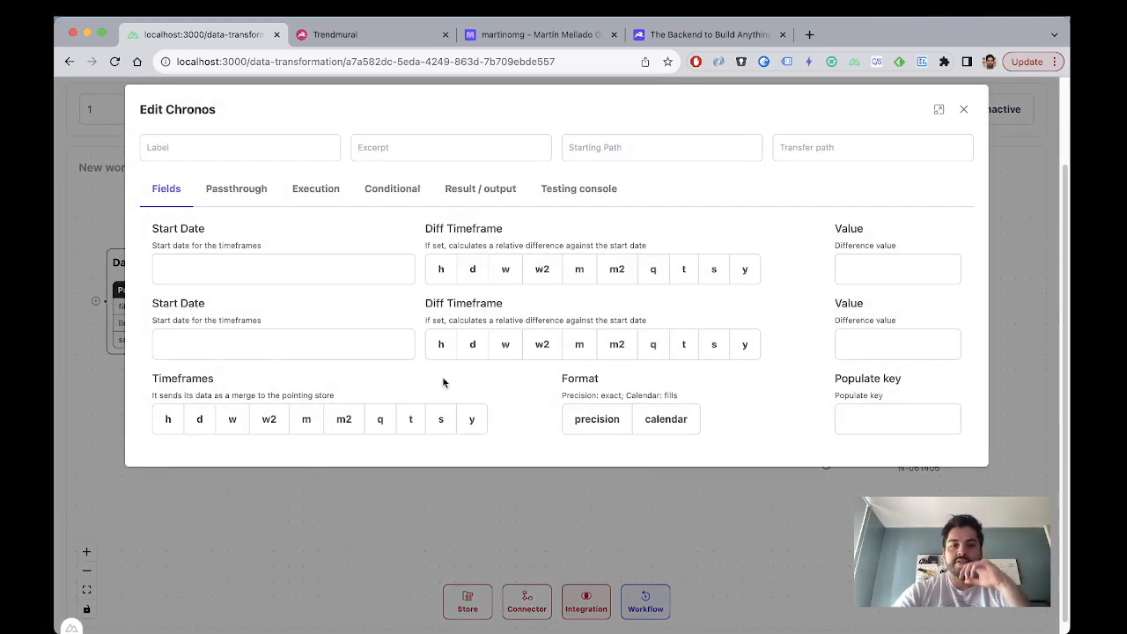
Step: Set the Chronos timeframes to d and w and its two dates to 06/11/2023 12:27 and 18/11/2023 12:27, and close the settings
{"action": "left_click", "coordinate": [200, 422]}
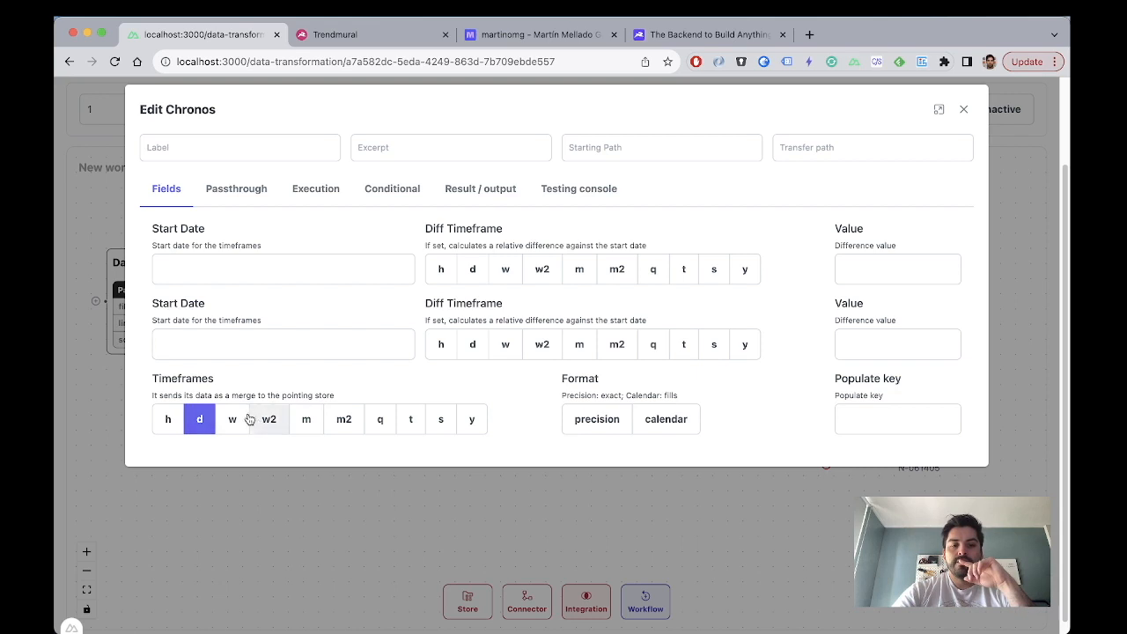
{"action": "left_click", "coordinate": [233, 421]}
{"action": "left_click", "coordinate": [241, 262]}
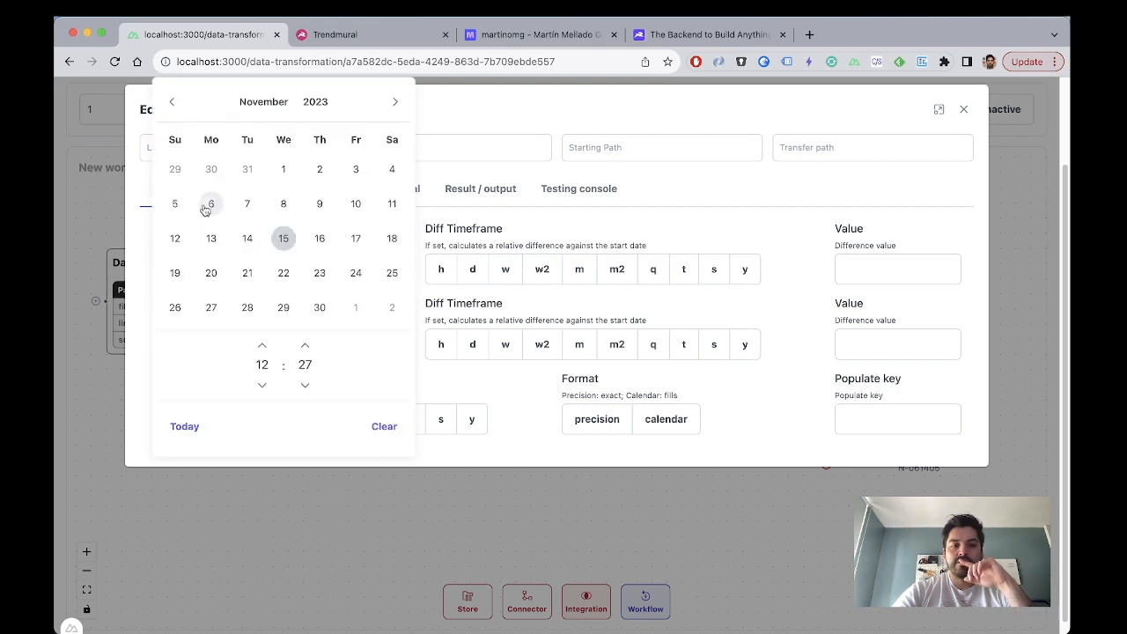
{"action": "left_click", "coordinate": [435, 381]}
{"action": "left_click", "coordinate": [317, 332]}
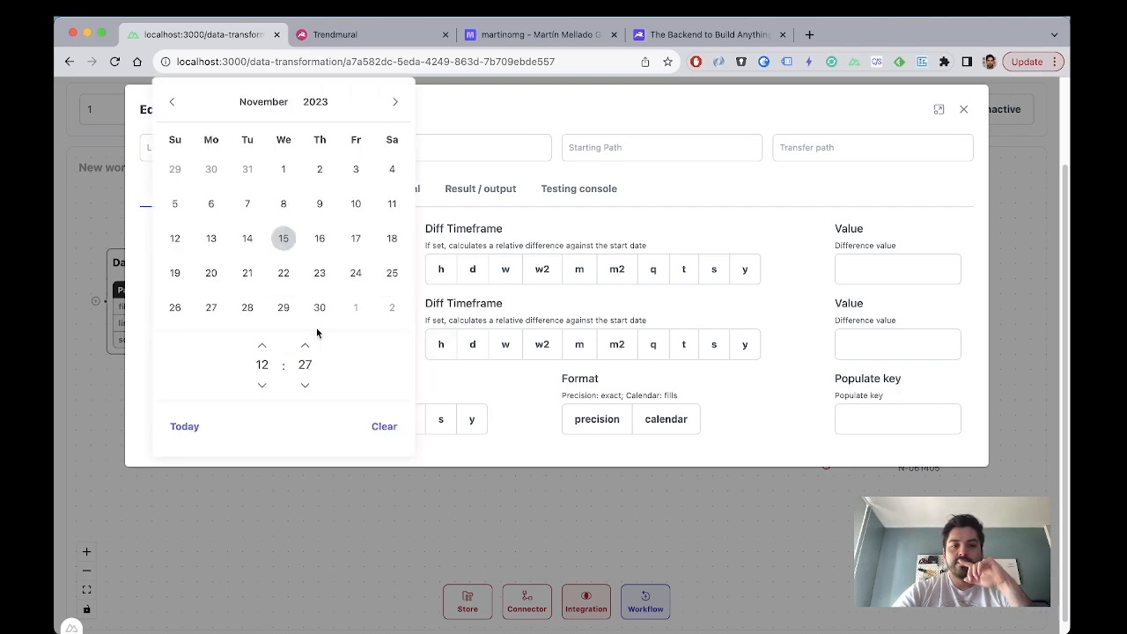
{"action": "left_click", "coordinate": [391, 238]}
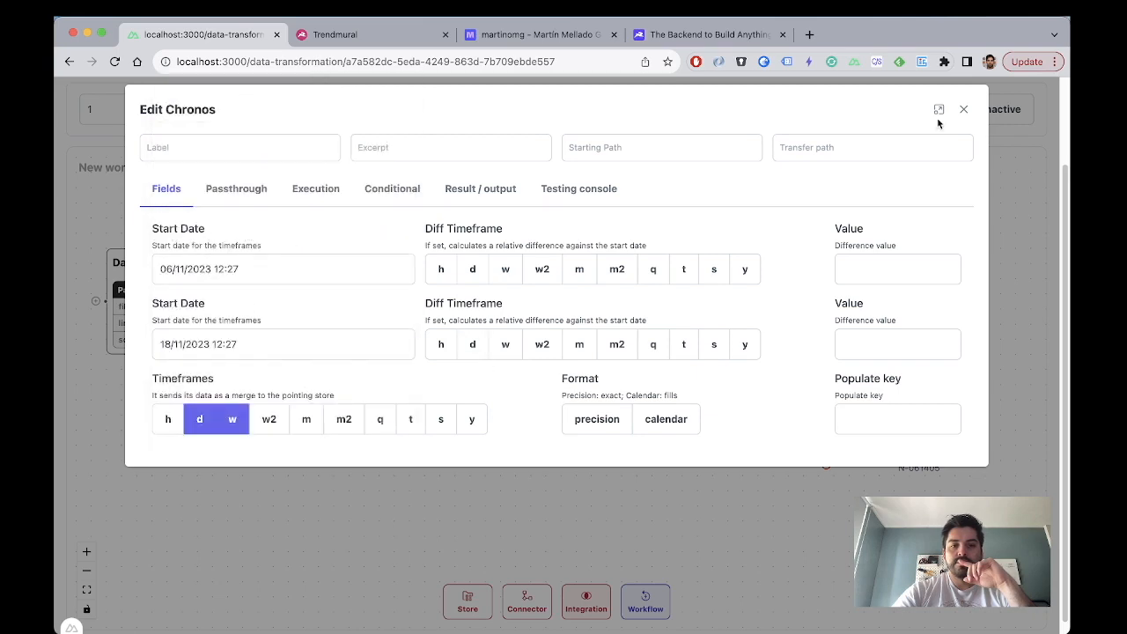
{"action": "left_click", "coordinate": [963, 111]}
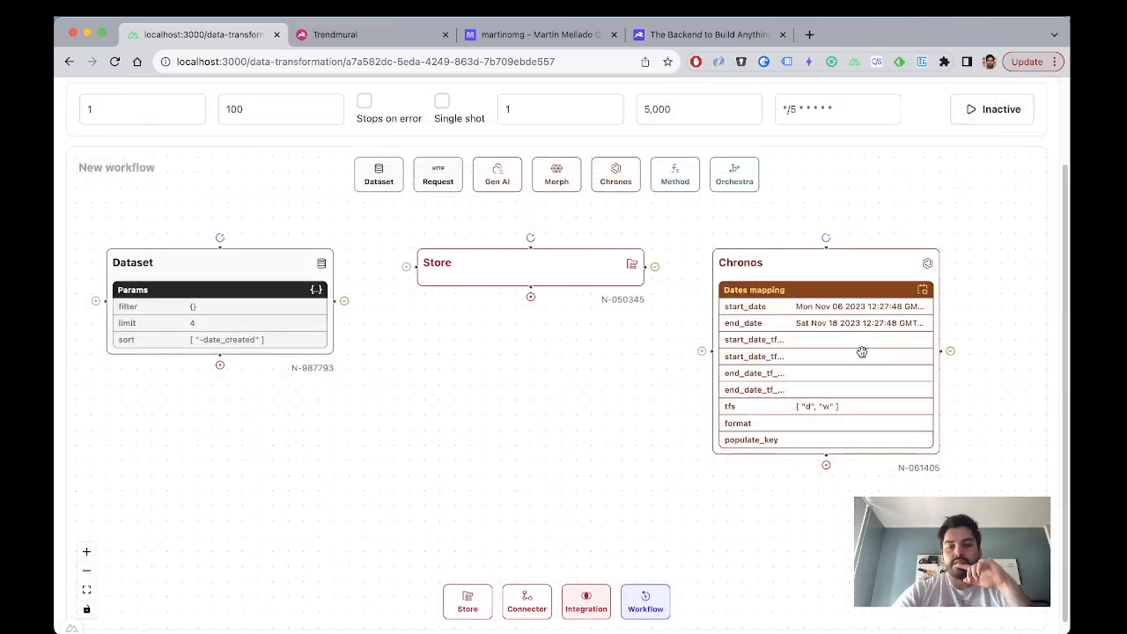
Step: Move the Chronos node slightly to the right and delete it from the canvas
{"action": "left_click_drag", "start_coordinate": [820, 361], "coordinate": [842, 361]}
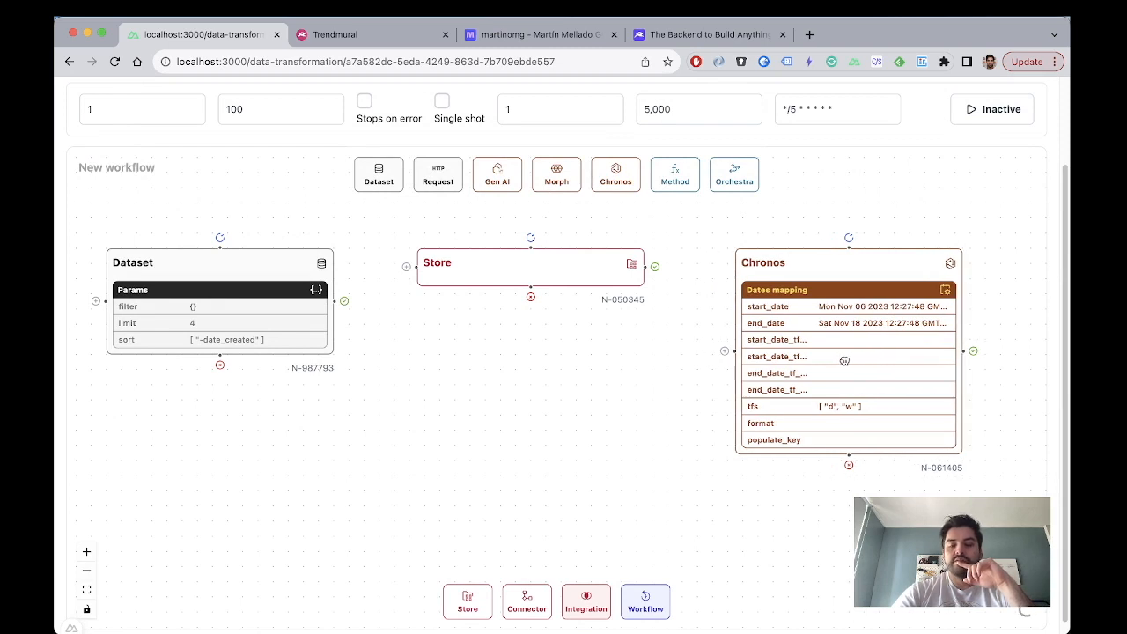
{"action": "key", "text": "BackSpace"}
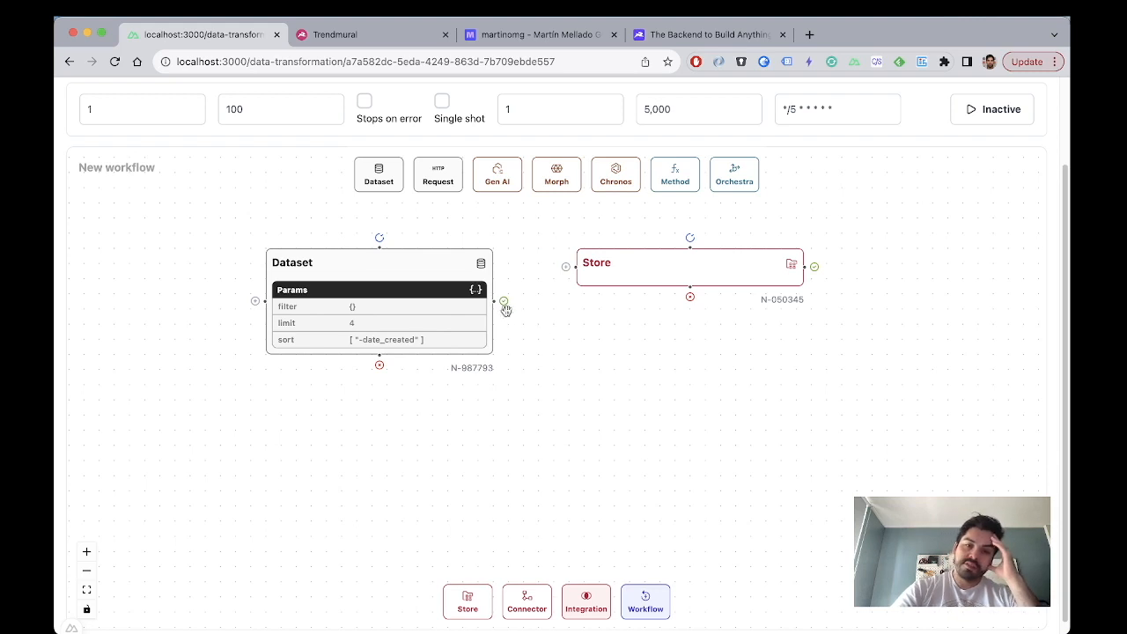
Step: Connect the Dataset node's success output to the existing Store node and to a second Store node placed below it, repositioning the Dataset node between their rows
{"action": "left_click_drag", "start_coordinate": [496, 301], "coordinate": [677, 276]}
{"action": "left_click_drag", "start_coordinate": [468, 607], "coordinate": [740, 390]}
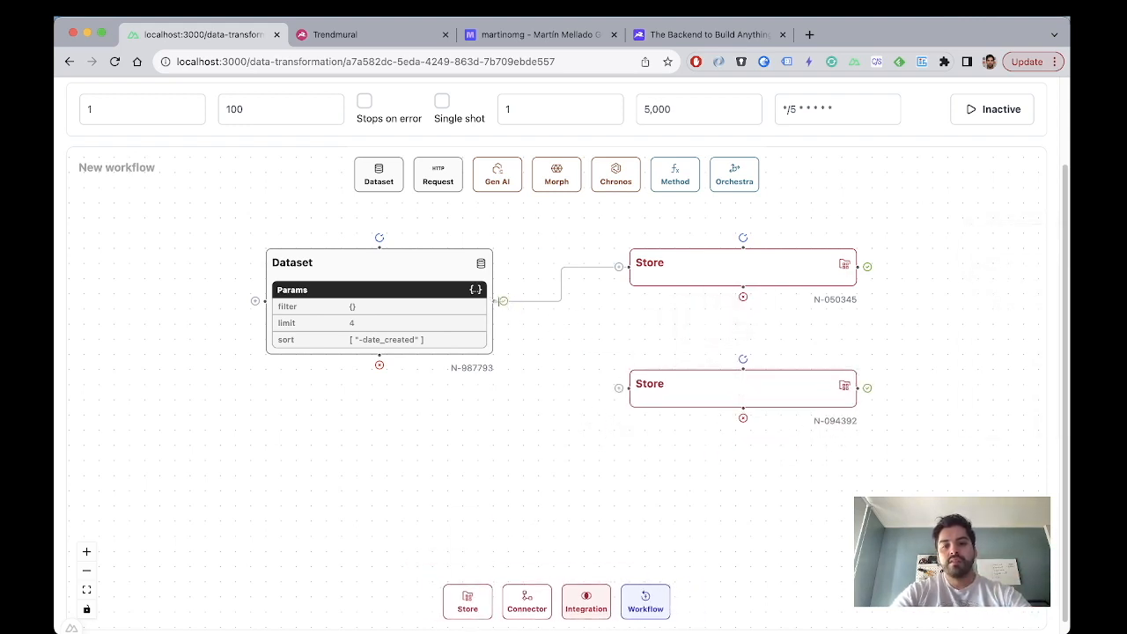
{"action": "mouse_move", "coordinate": [498, 300]}
{"action": "left_mouse_down"}
{"action": "mouse_move", "coordinate": [624, 372]}
{"action": "mouse_move", "coordinate": [619, 388]}
{"action": "left_mouse_up"}
{"action": "left_click_drag", "start_coordinate": [430, 307], "coordinate": [422, 346]}
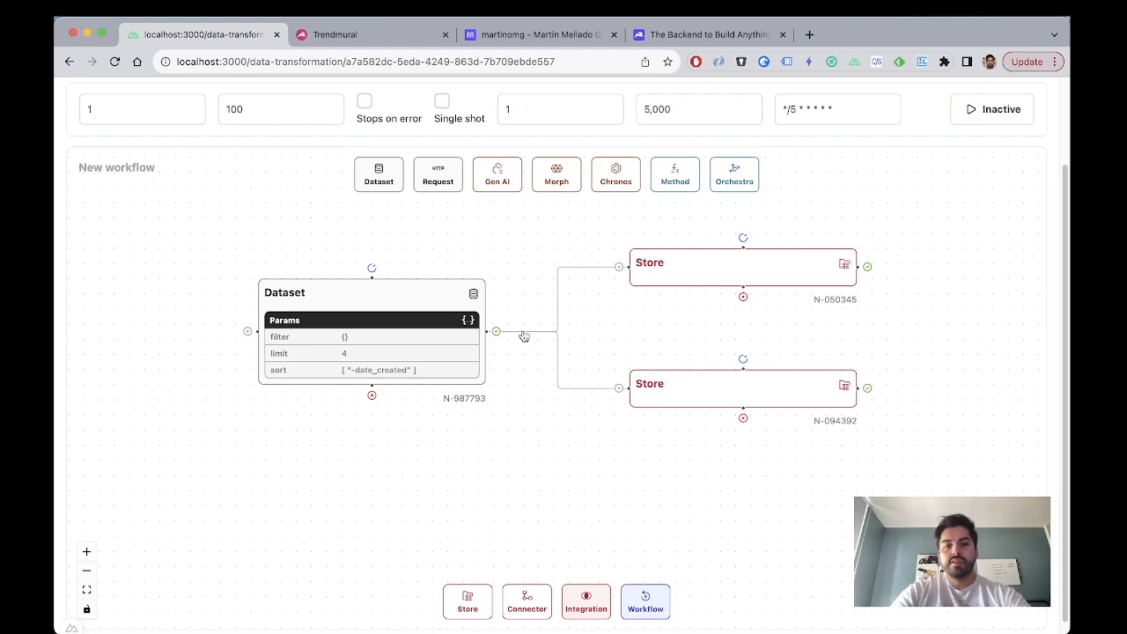
{"action": "left_click_drag", "start_coordinate": [377, 285], "coordinate": [364, 286]}
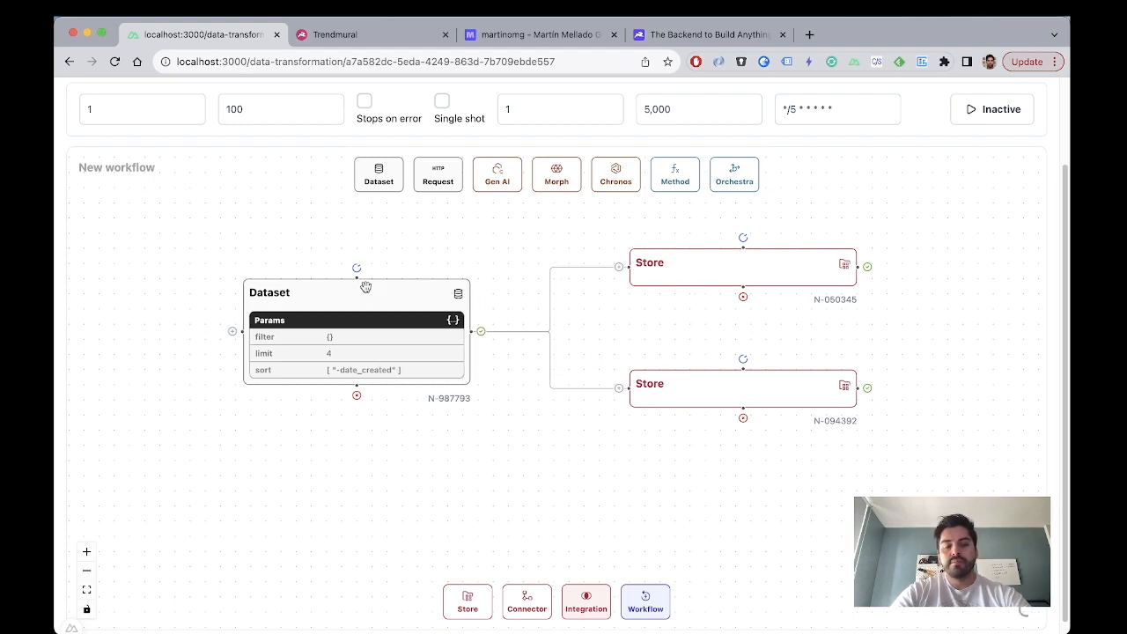
Step: Open the Dataset node's settings, glance at the featured projects on the portfolio website, and return to the workflow
{"action": "double_click", "coordinate": [365, 285]}
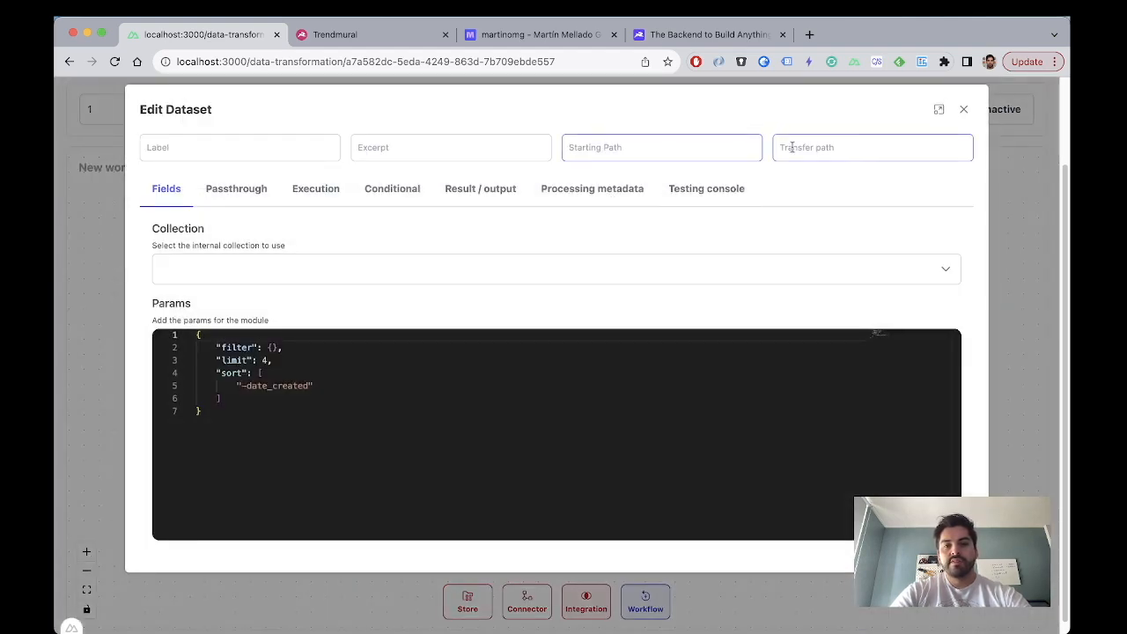
{"action": "left_click", "coordinate": [744, 149]}
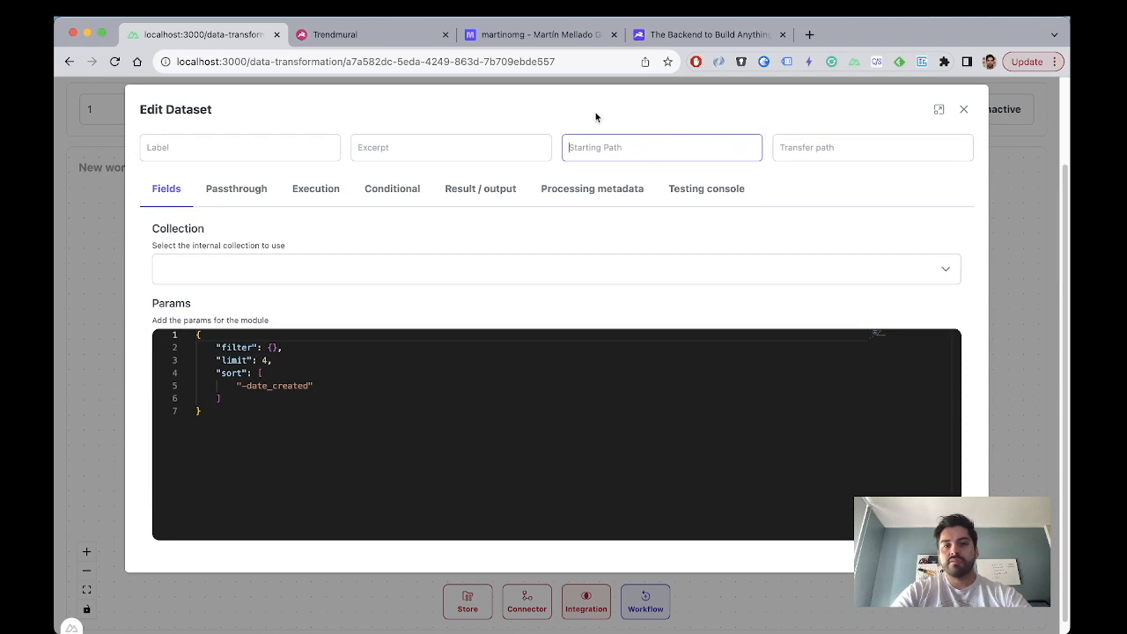
{"action": "left_click", "coordinate": [526, 35]}
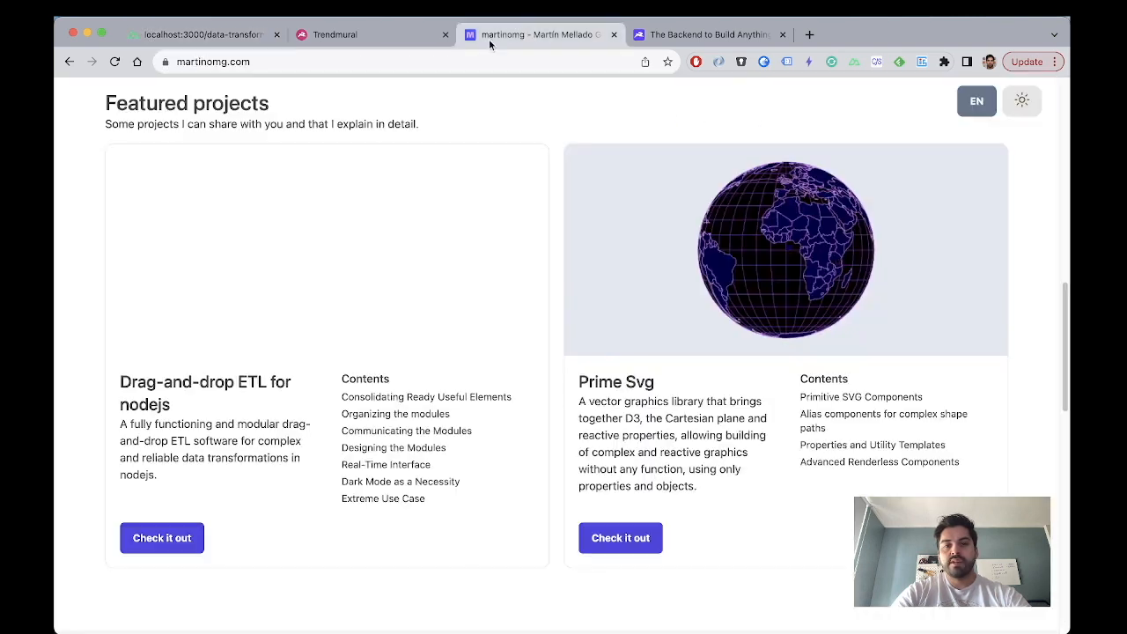
{"action": "left_click", "coordinate": [199, 30]}
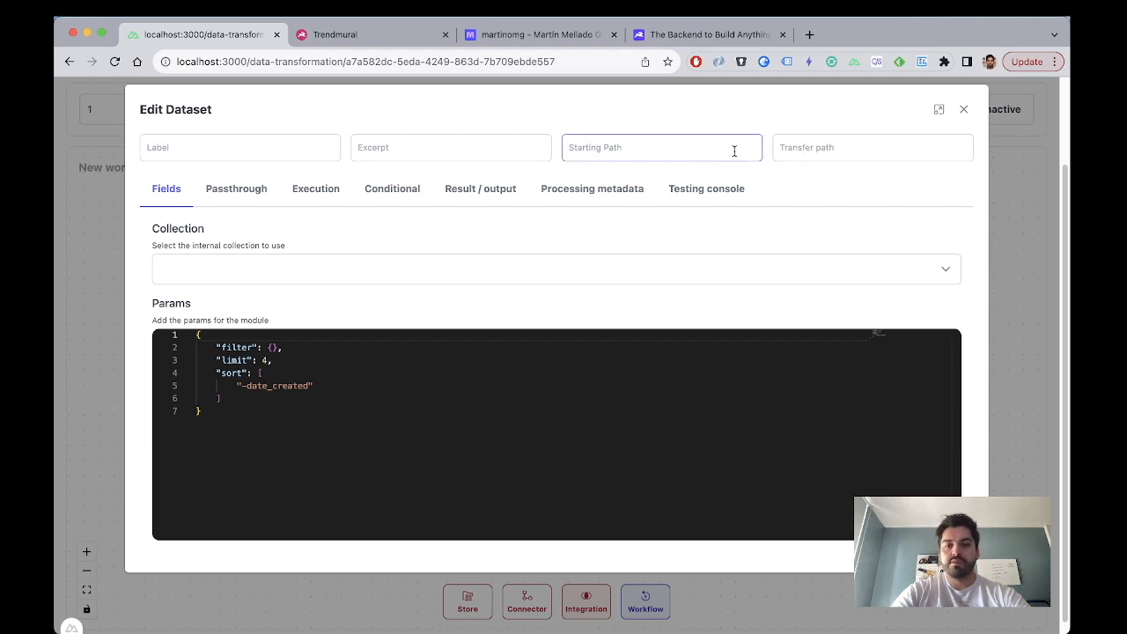
Step: Choose contents as the Dataset node's internal collection
{"action": "left_click", "coordinate": [299, 267]}
{"action": "scroll", "coordinate": [254, 403], "scroll_direction": "down", "scroll_amount": 3}
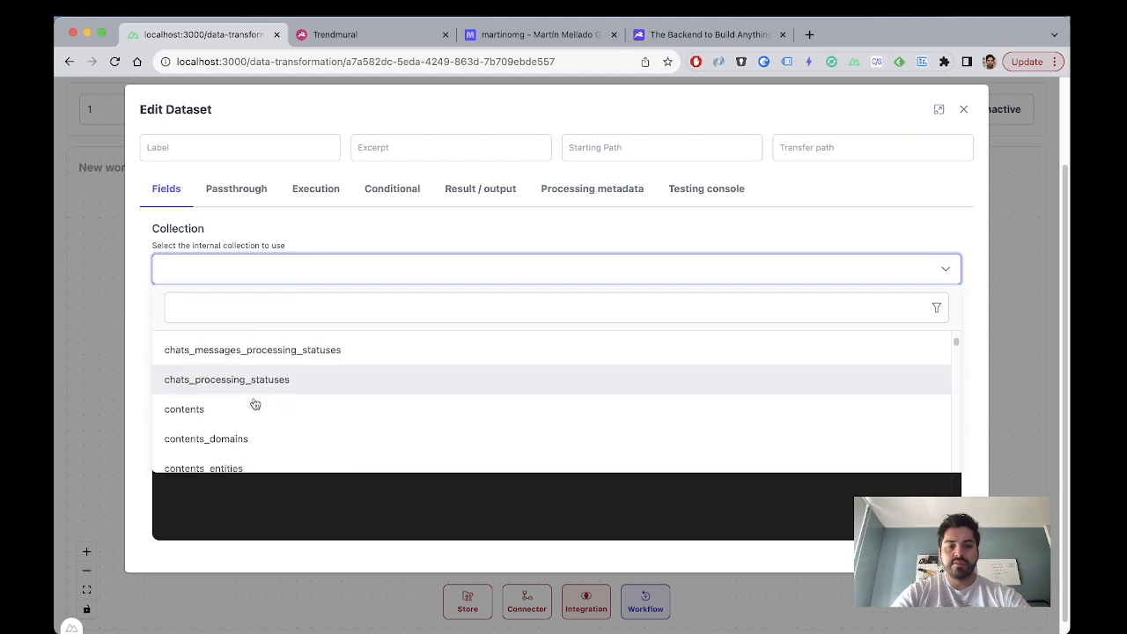
{"action": "left_click", "coordinate": [255, 403]}
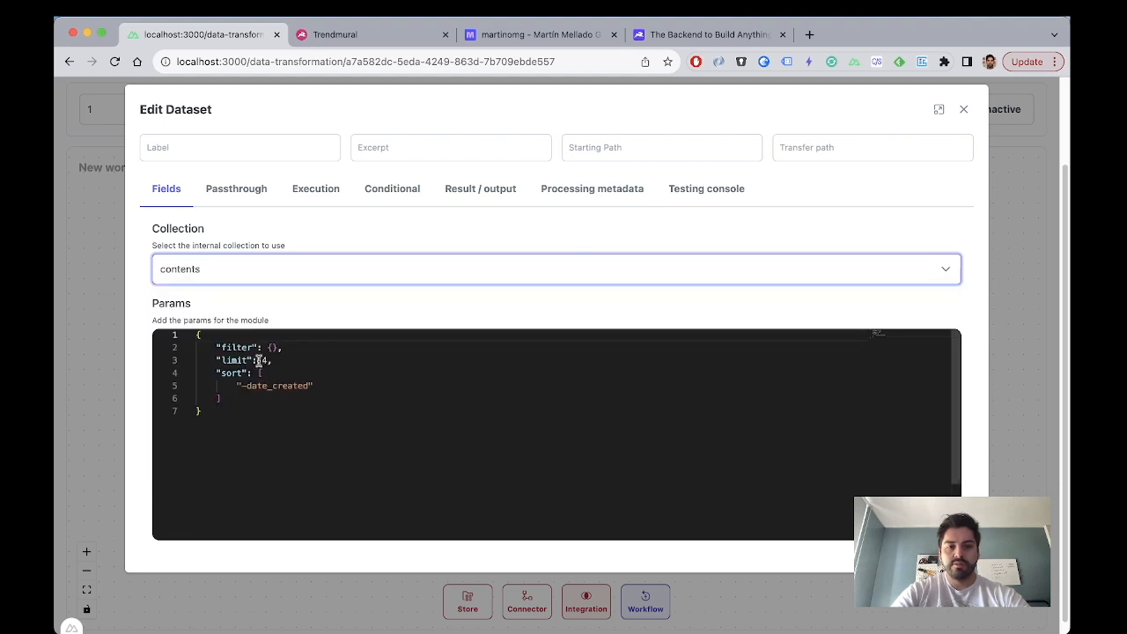
Step: In the Dataset params, set limit to 1 and add a fields array containing "id" and "title"
{"action": "left_click", "coordinate": [266, 360]}
{"action": "key", "text": "Return"}
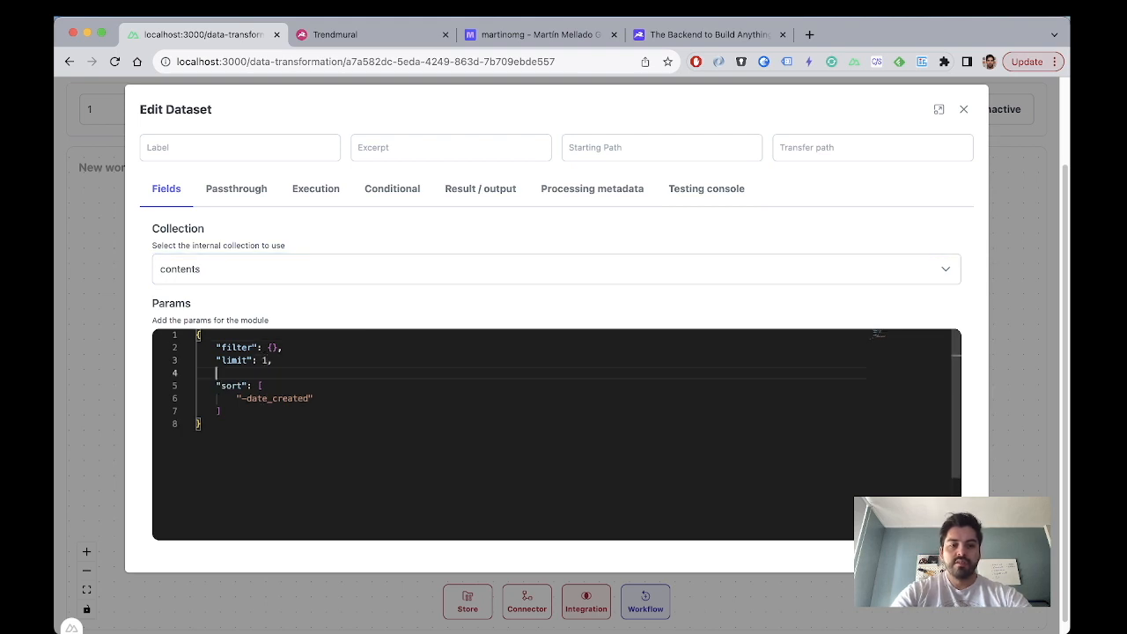
{"action": "type", "text": "\""}
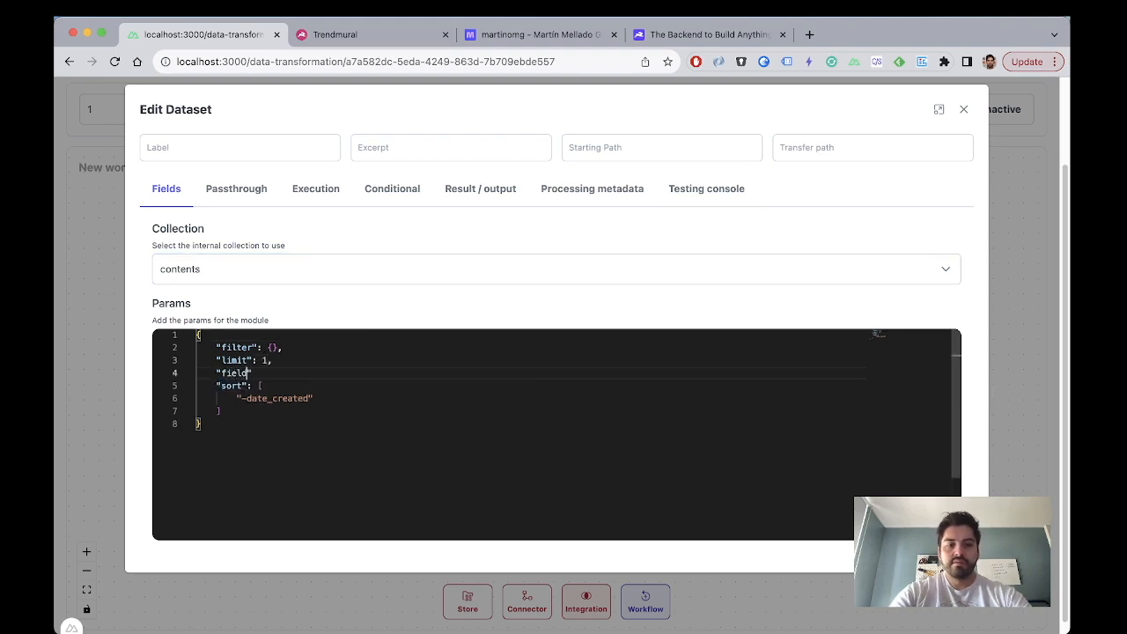
{"action": "type", "text": "fields\": ["}
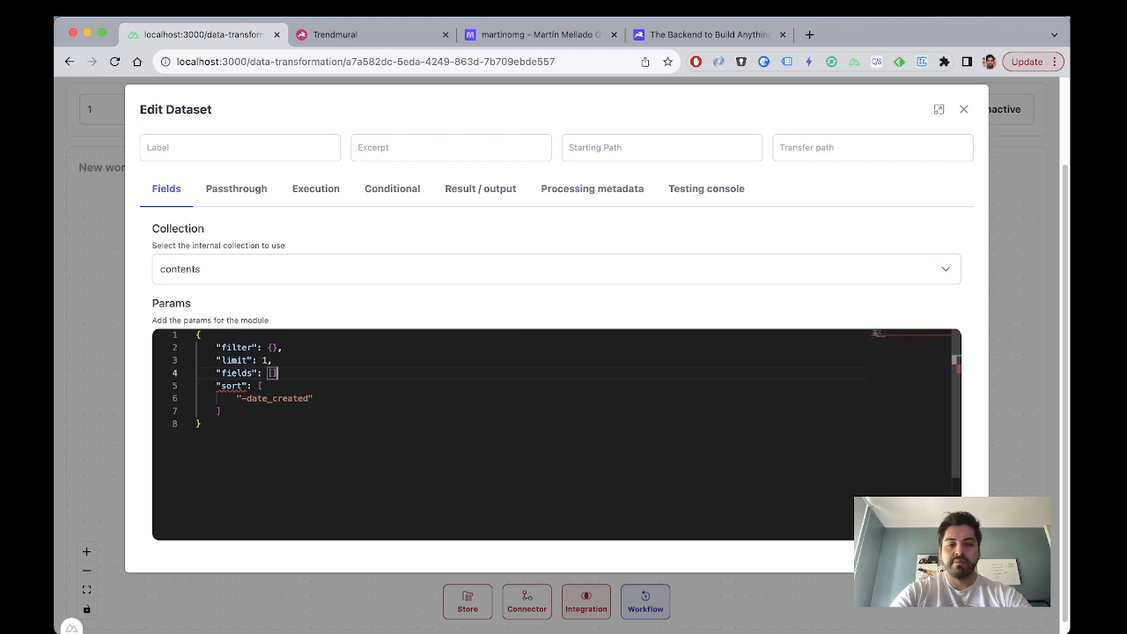
{"action": "type", "text": "\""}
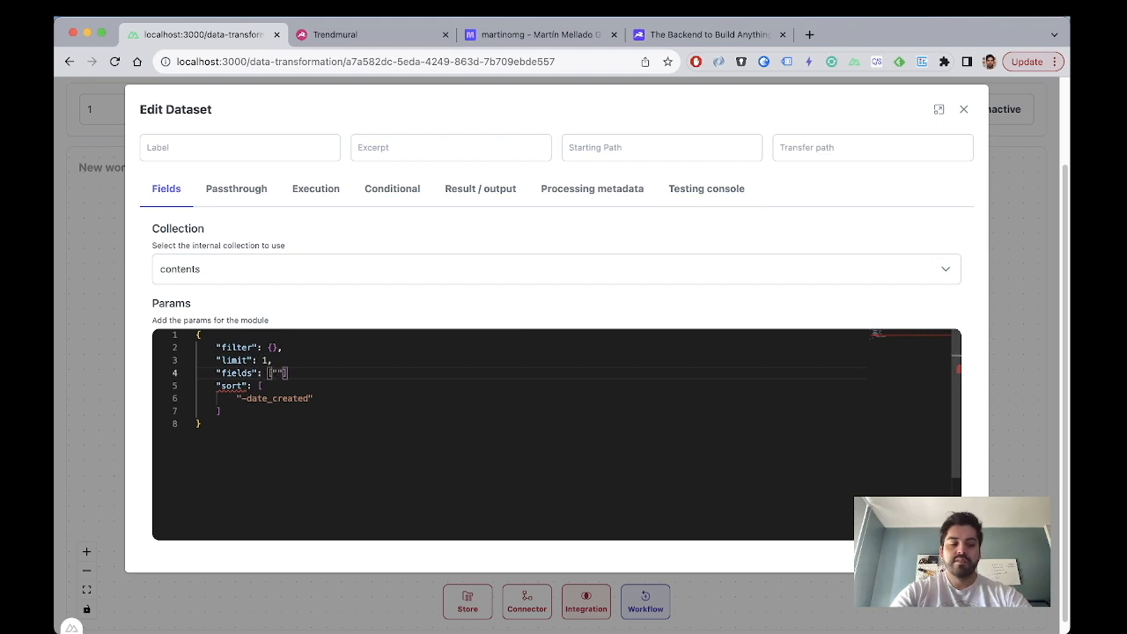
{"action": "type", "text": "id\", \"title\"]"}
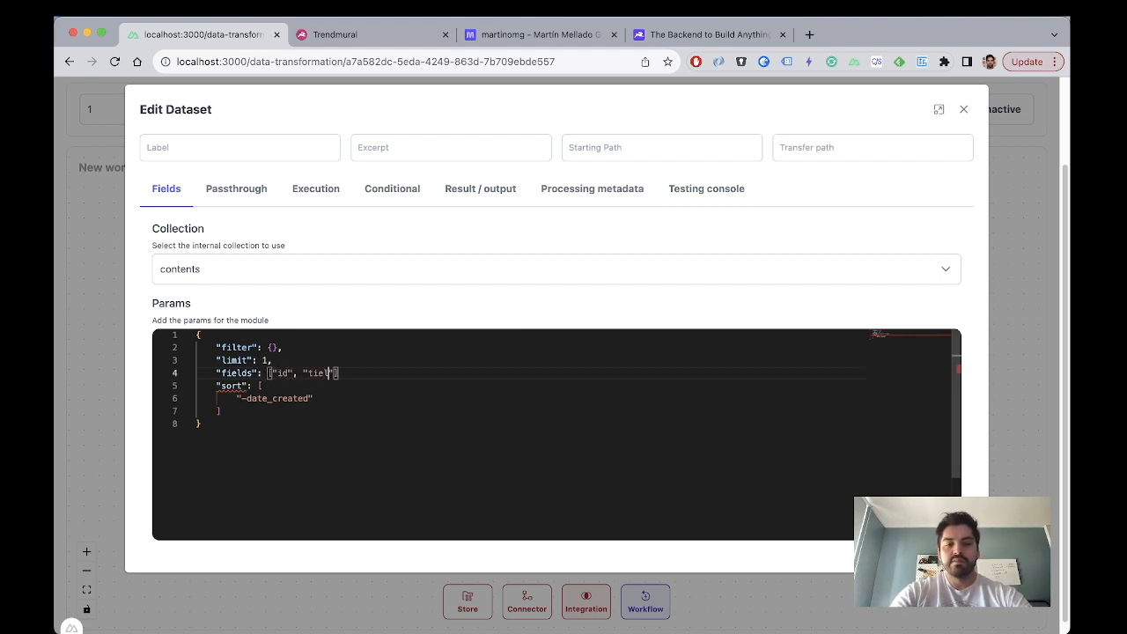
{"action": "type", "text": ","}
{"action": "key", "text": "Left"}
{"action": "key", "text": "Left"}
{"action": "key", "text": "Left"}
{"action": "key", "text": "Left"}
{"action": "key", "text": "Left"}
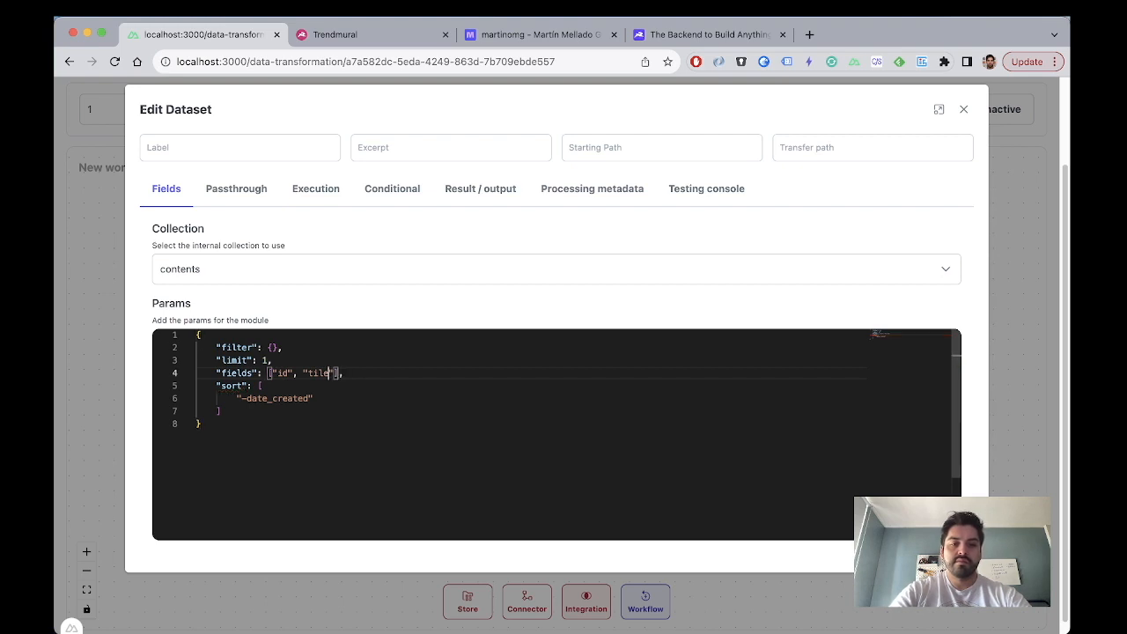
{"action": "type", "text": "title\""}
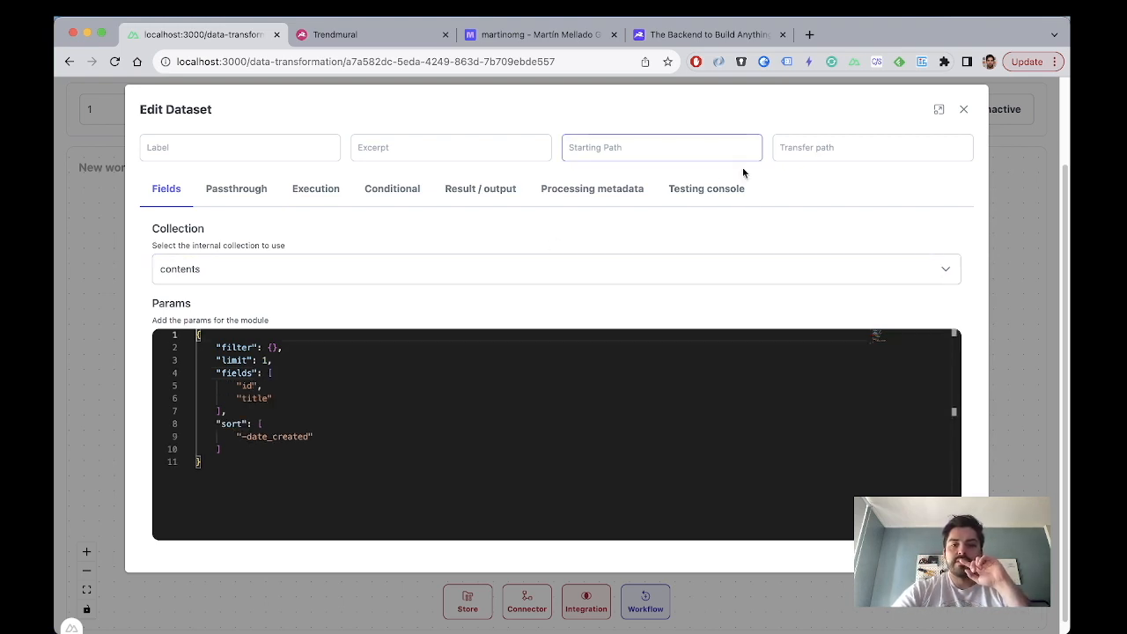
Step: Run a single test of the Dataset node, and replace "title" with "label" in the fields array of its params
{"action": "left_click", "coordinate": [722, 186]}
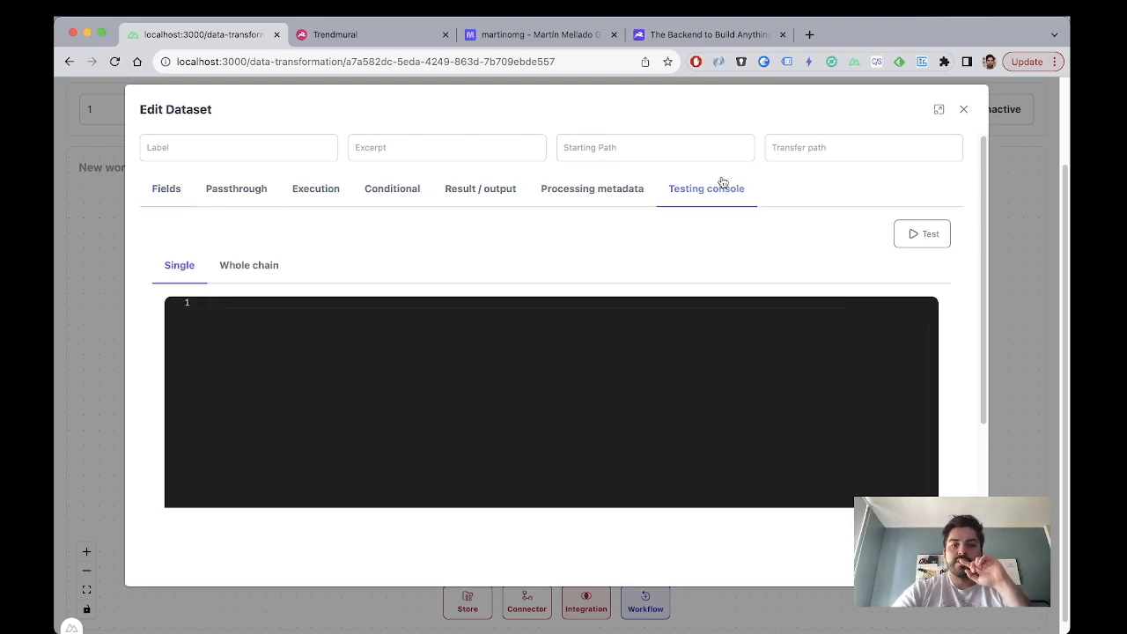
{"action": "left_click", "coordinate": [927, 229]}
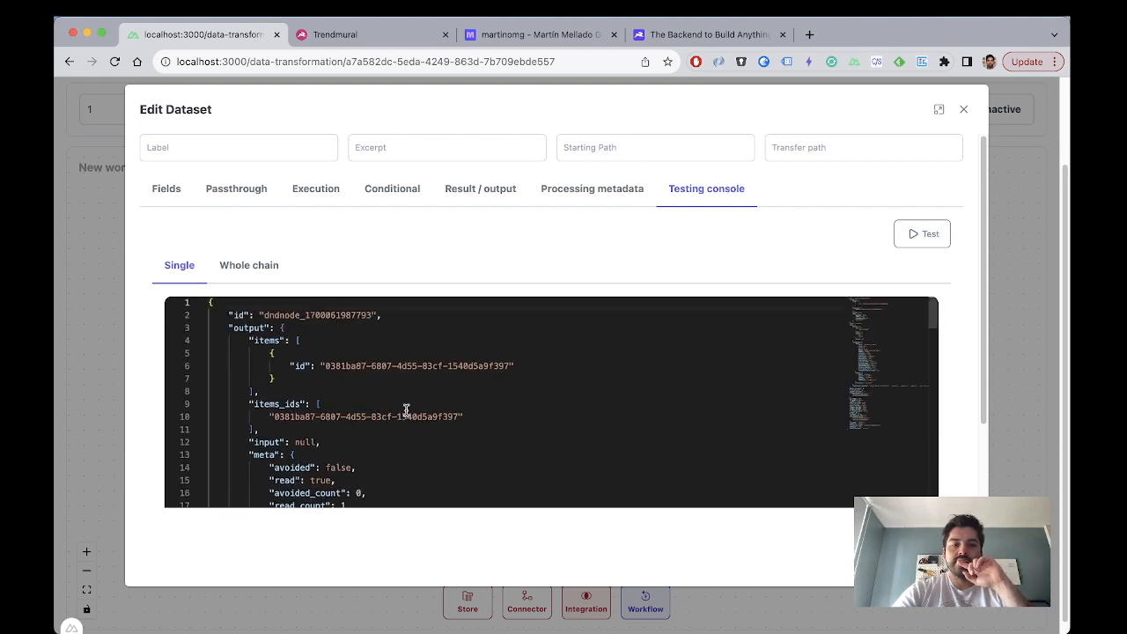
{"action": "left_click", "coordinate": [167, 192]}
{"action": "double_click", "coordinate": [260, 400]}
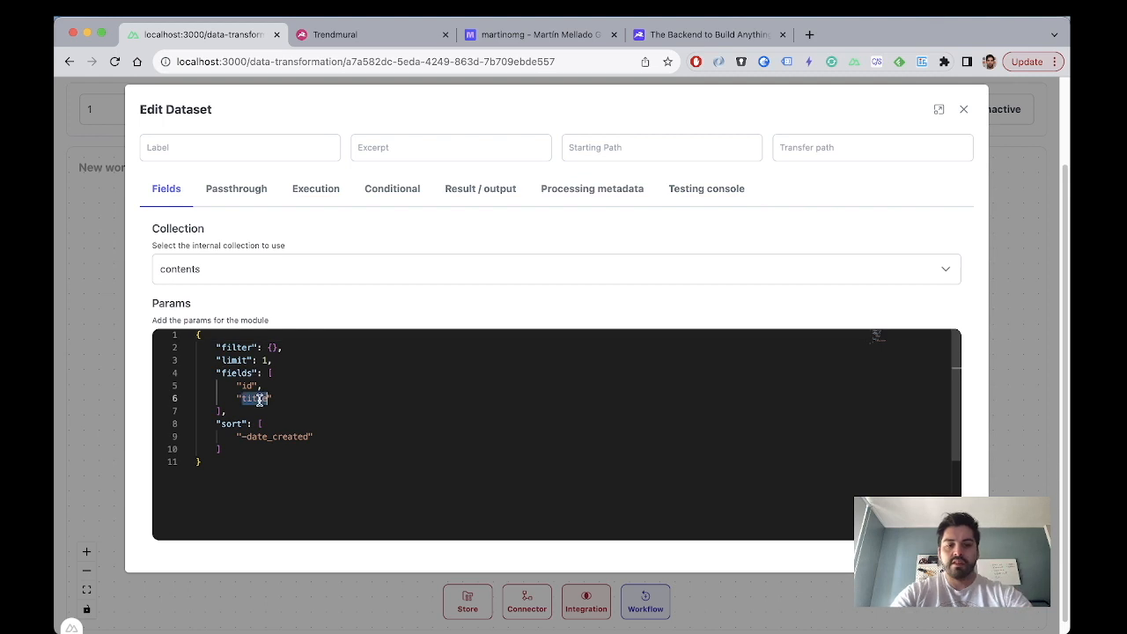
{"action": "type", "text": "label"}
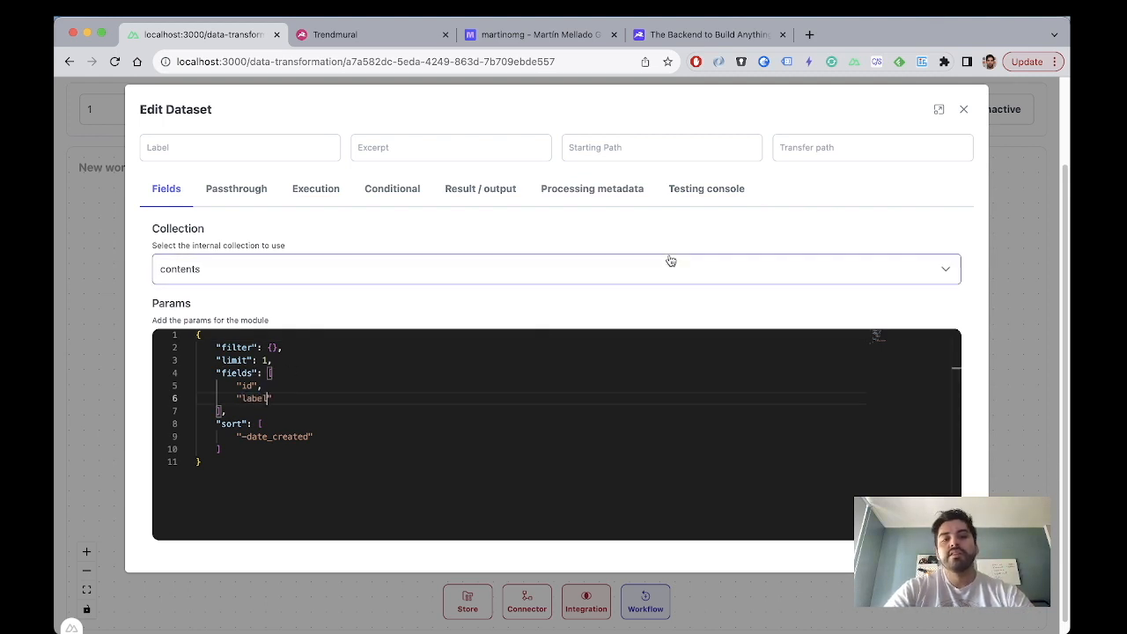
Step: Rerun the Dataset node's single test in the testing console with the edited fields
{"action": "left_click", "coordinate": [723, 190]}
{"action": "left_click", "coordinate": [146, 203]}
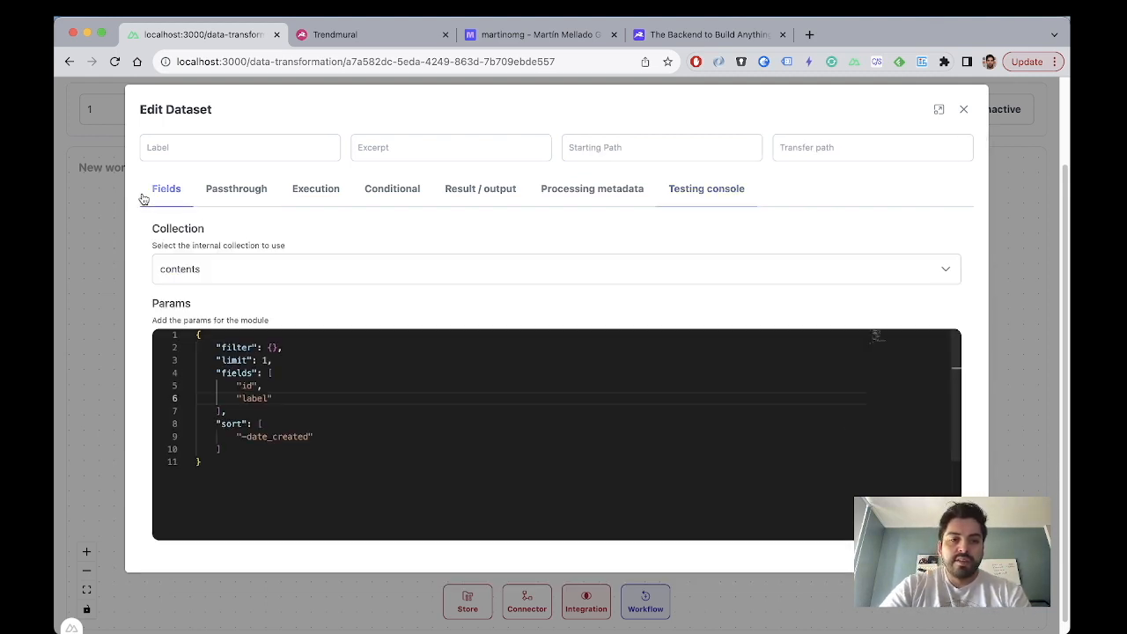
{"action": "left_click", "coordinate": [733, 191]}
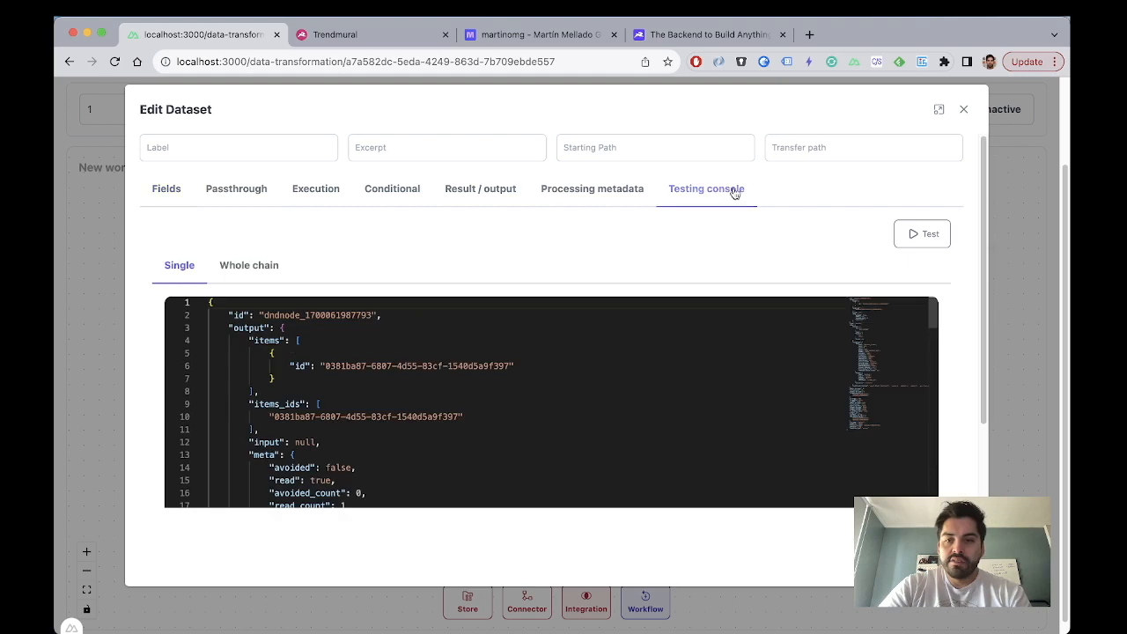
{"action": "left_click", "coordinate": [902, 235]}
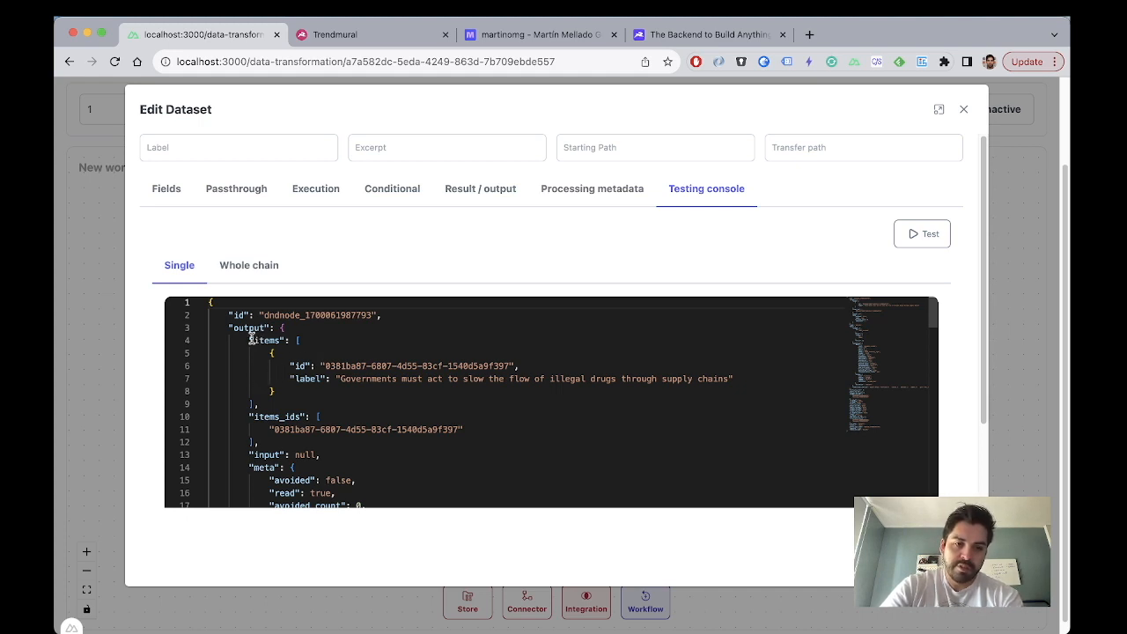
Step: Examine the output block of the Dataset test result, highlighting its contents from items through items_ids, input and meta
{"action": "mouse_move", "coordinate": [247, 340]}
{"action": "left_mouse_down"}
{"action": "mouse_move", "coordinate": [268, 387]}
{"action": "mouse_move", "coordinate": [256, 460]}
{"action": "mouse_move", "coordinate": [253, 337]}
{"action": "left_mouse_up"}
{"action": "scroll", "coordinate": [270, 432], "scroll_direction": "down", "scroll_amount": 3}
{"action": "scroll", "coordinate": [269, 432], "scroll_direction": "up", "scroll_amount": 1}
{"action": "scroll", "coordinate": [253, 337], "scroll_direction": "up", "scroll_amount": 1}
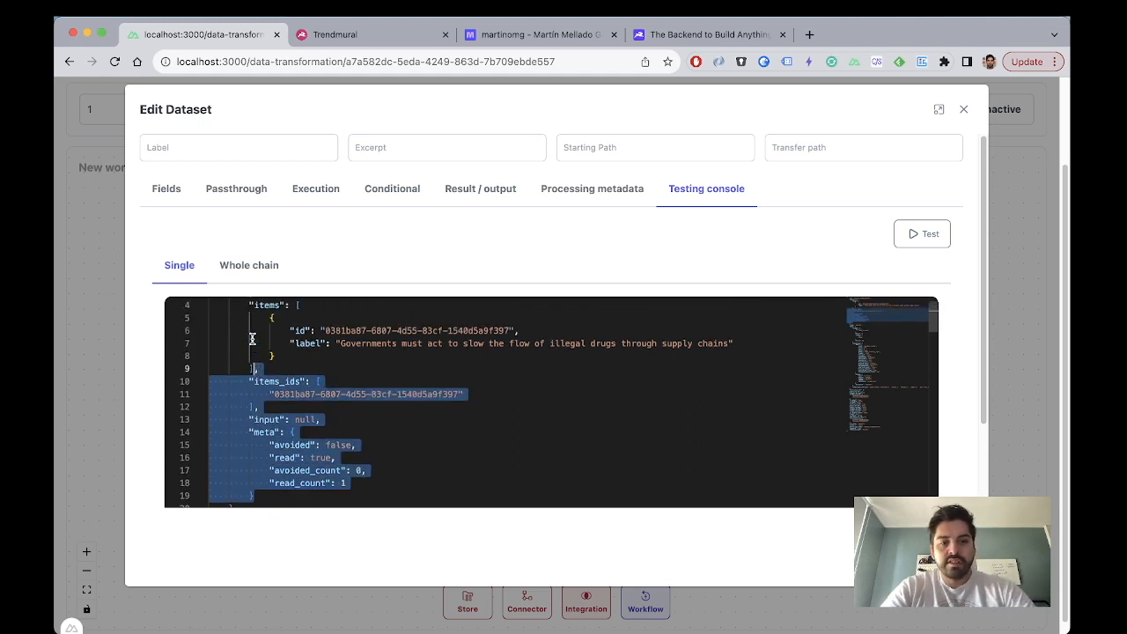
{"action": "scroll", "coordinate": [251, 339], "scroll_direction": "up", "scroll_amount": 1}
{"action": "left_click", "coordinate": [250, 329], "text": "shift"}
{"action": "scroll", "coordinate": [255, 329], "scroll_direction": "down", "scroll_amount": 2}
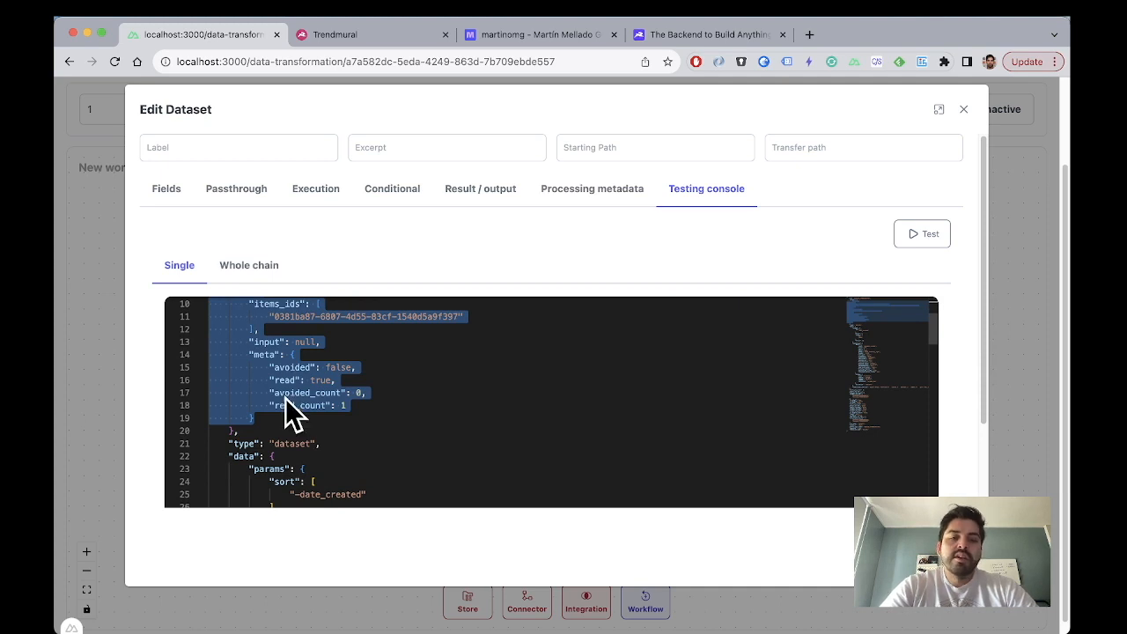
{"action": "scroll", "coordinate": [291, 409], "scroll_direction": "up", "scroll_amount": 3}
{"action": "scroll", "coordinate": [292, 417], "scroll_direction": "down", "scroll_amount": 1}
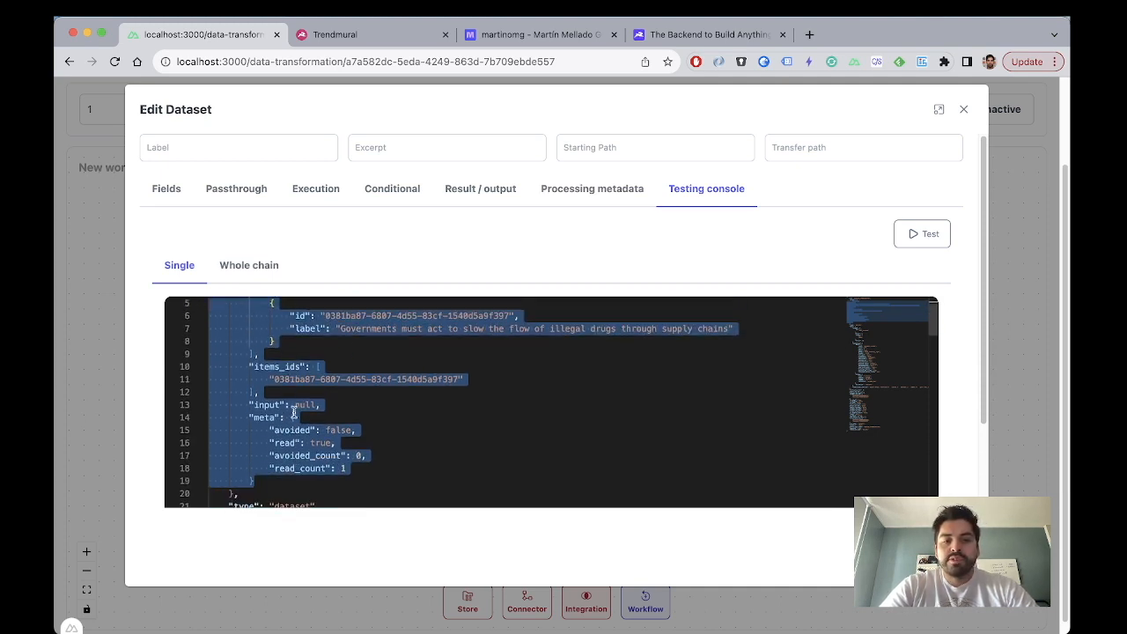
Step: Review the items and meta sections of the Dataset's single test result
{"action": "scroll", "coordinate": [284, 430], "scroll_direction": "up", "scroll_amount": 2}
{"action": "left_click", "coordinate": [309, 392]}
{"action": "scroll", "coordinate": [366, 404], "scroll_direction": "down", "scroll_amount": 3}
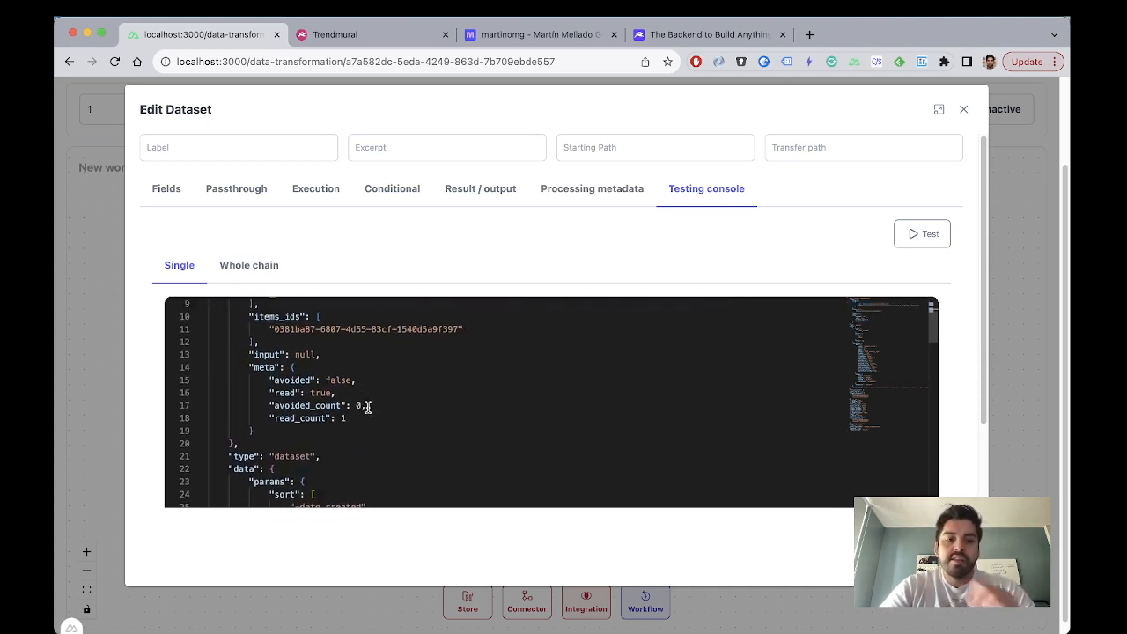
{"action": "scroll", "coordinate": [368, 407], "scroll_direction": "up", "scroll_amount": 2}
{"action": "scroll", "coordinate": [368, 406], "scroll_direction": "up", "scroll_amount": 2}
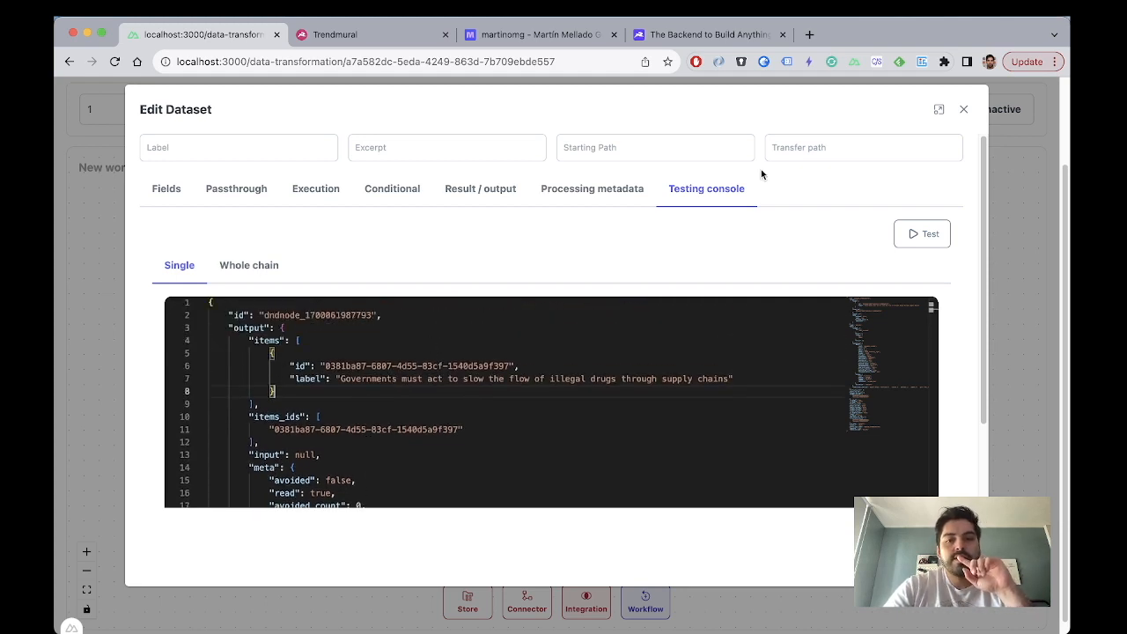
Step: Set the Dataset's transfer path to "data_fetch" and close its editor
{"action": "left_click", "coordinate": [671, 155]}
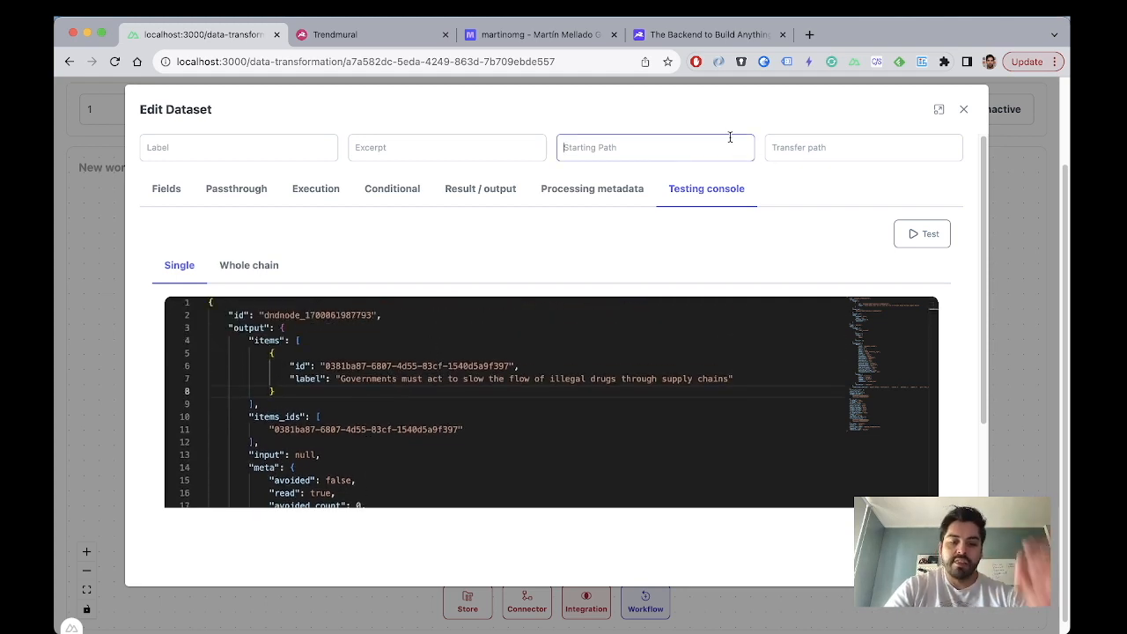
{"action": "left_click", "coordinate": [817, 154]}
{"action": "type", "text": "a"}
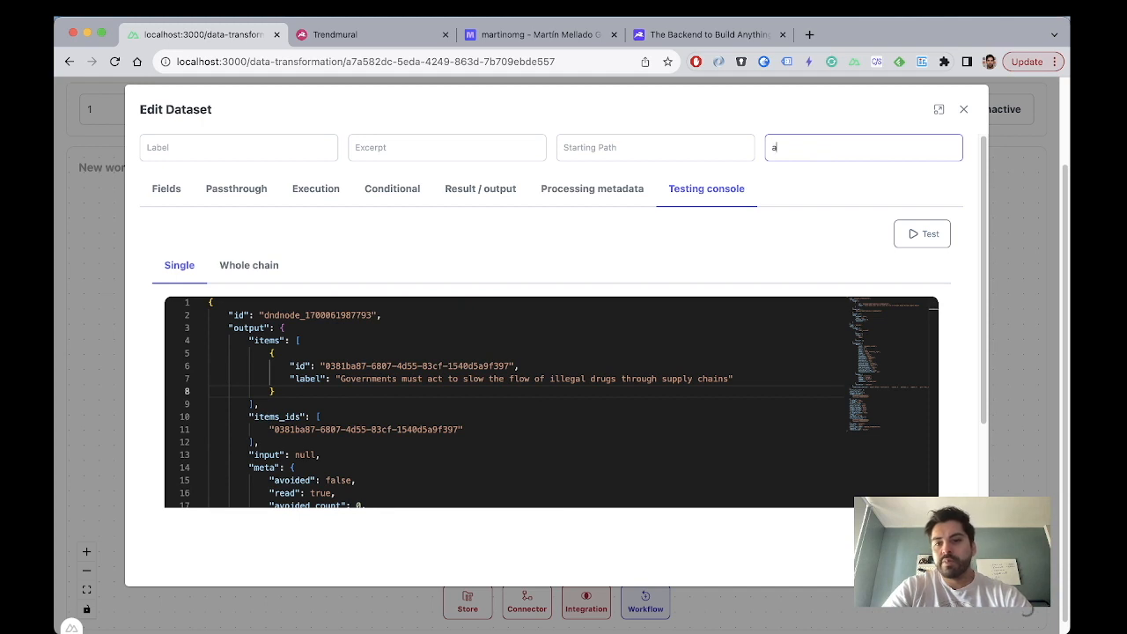
{"action": "key", "text": "BackSpace"}
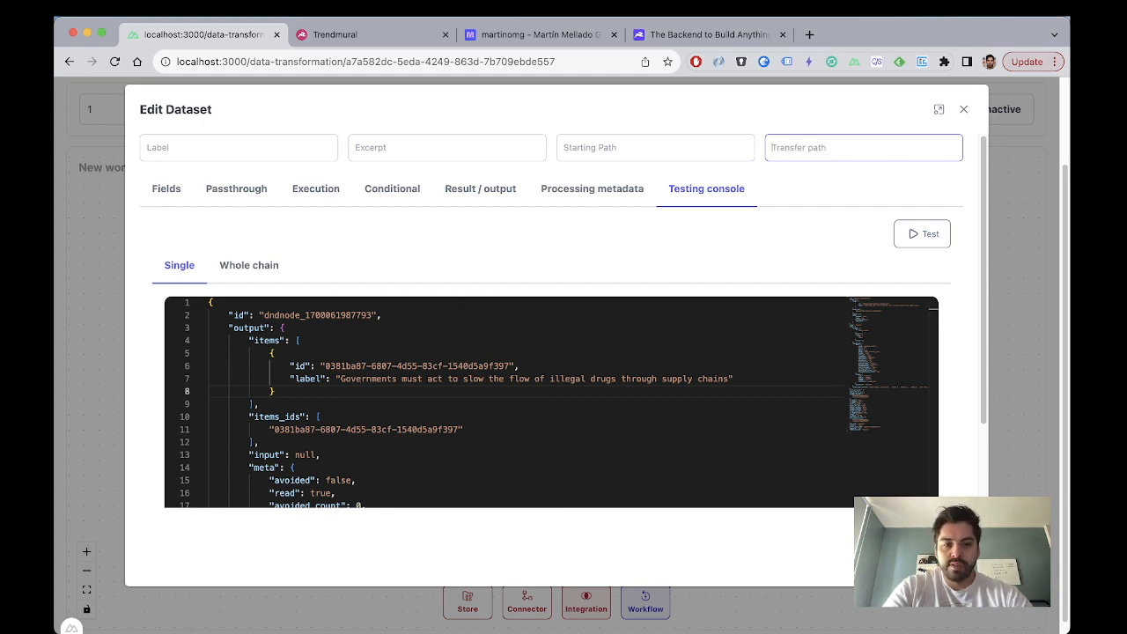
{"action": "type", "text": "outp"}
{"action": "key", "text": "BackSpace"}
{"action": "key", "text": "BackSpace"}
{"action": "type", "text": "fetch"}
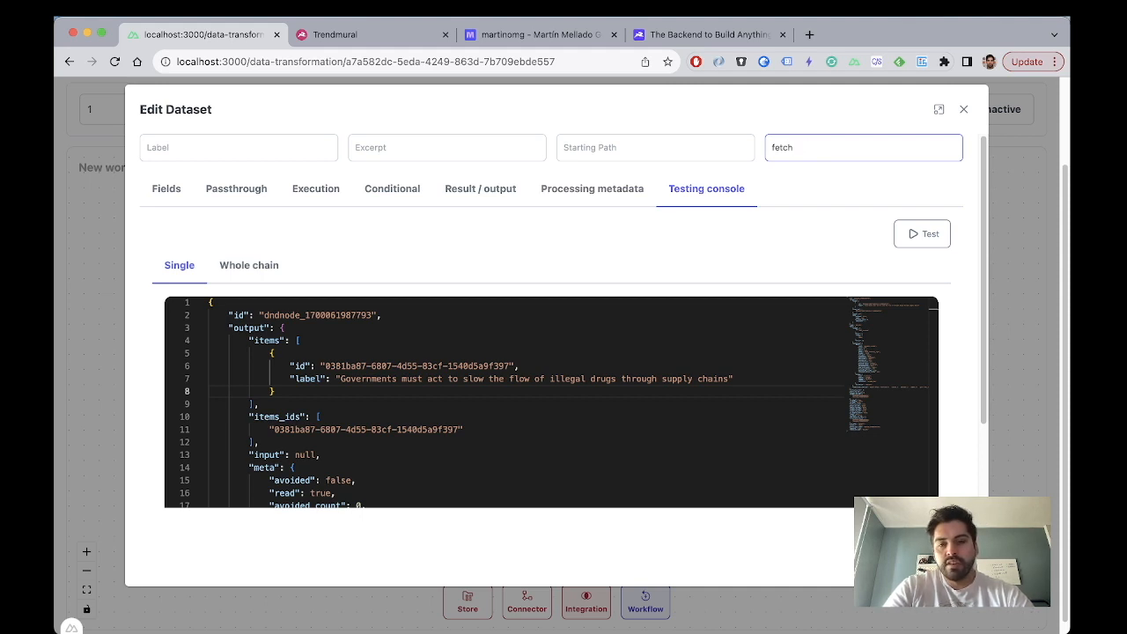
{"action": "key", "text": "super+a"}
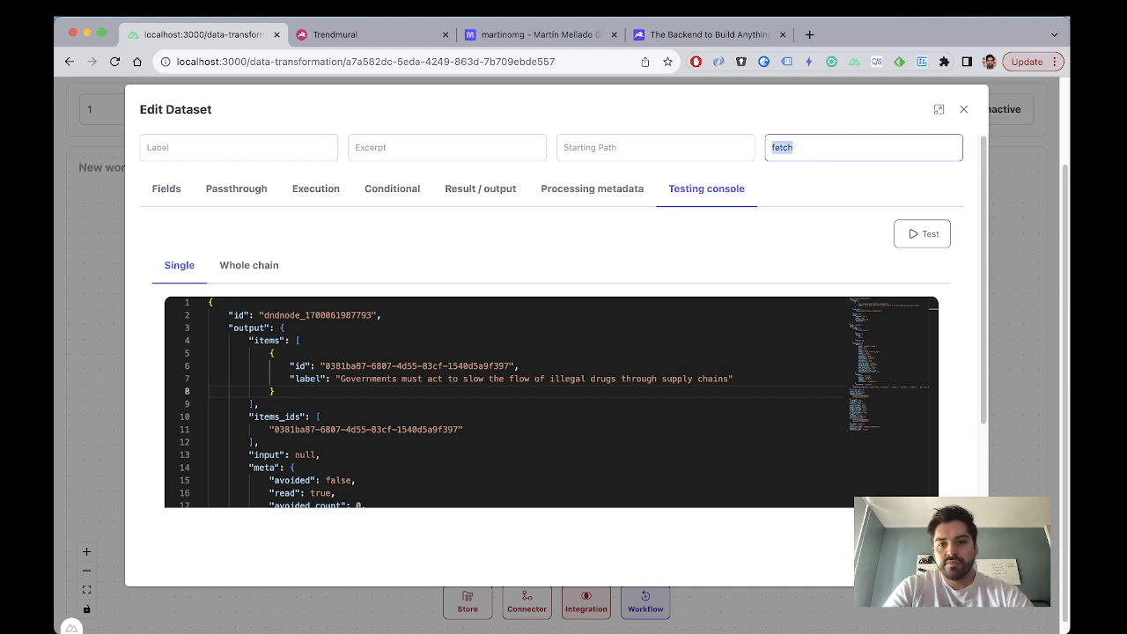
{"action": "type", "text": "data_"}
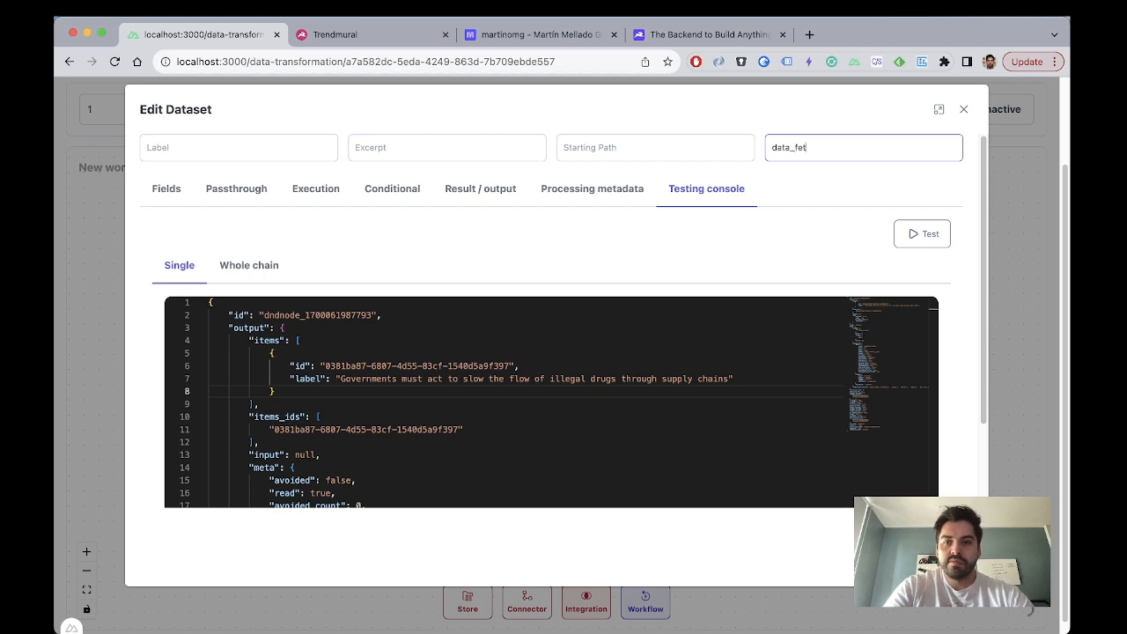
{"action": "left_click", "coordinate": [963, 109]}
Step: Test the upper Store node and examine data_fetch in its module response and in the complete chain
{"action": "left_click", "coordinate": [673, 276]}
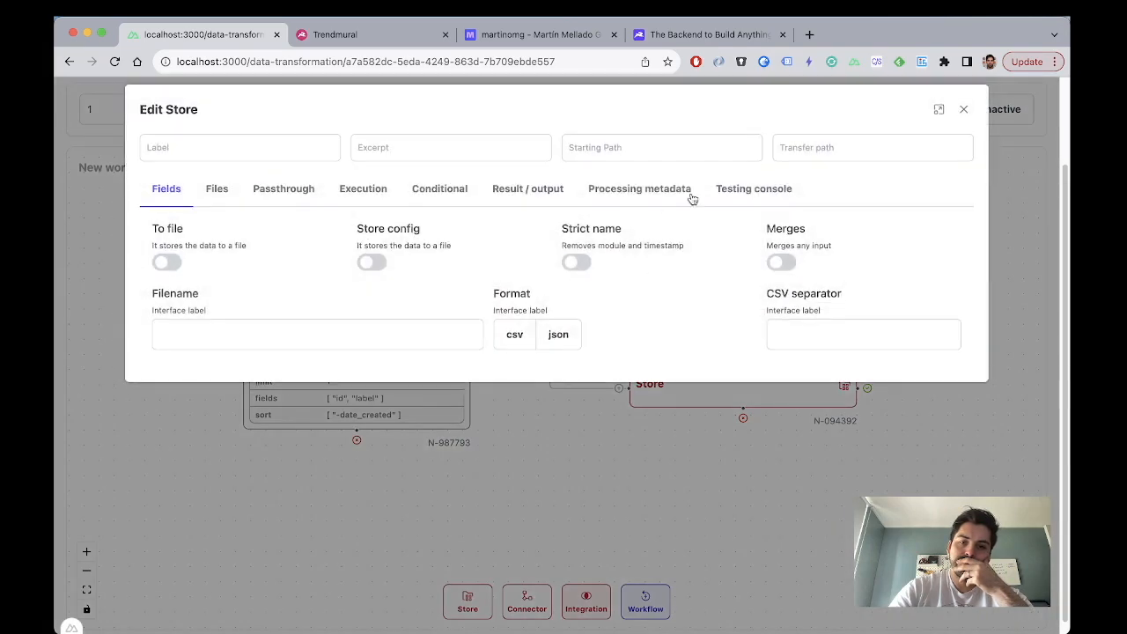
{"action": "left_click", "coordinate": [755, 188]}
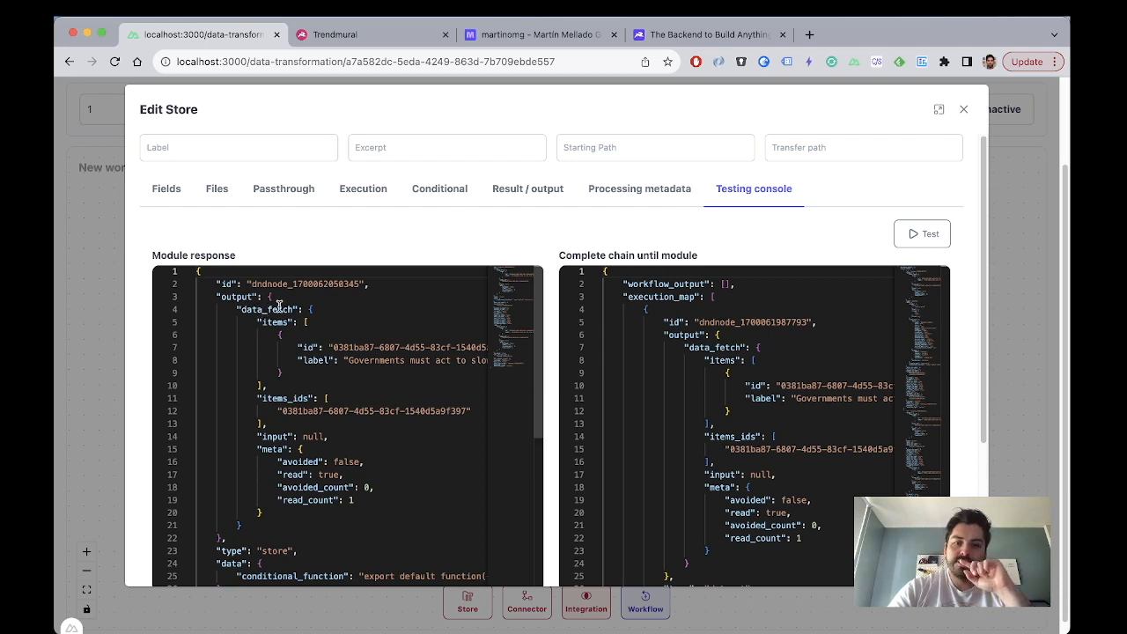
{"action": "scroll", "coordinate": [728, 426], "scroll_direction": "down", "scroll_amount": 20}
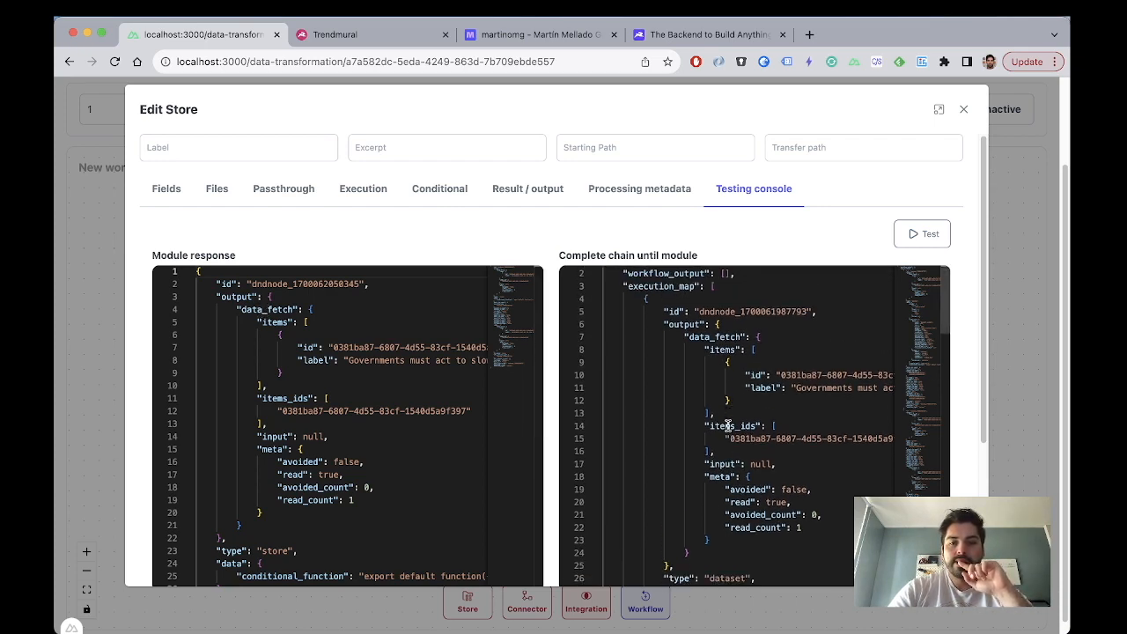
{"action": "scroll", "coordinate": [727, 426], "scroll_direction": "down", "scroll_amount": 18}
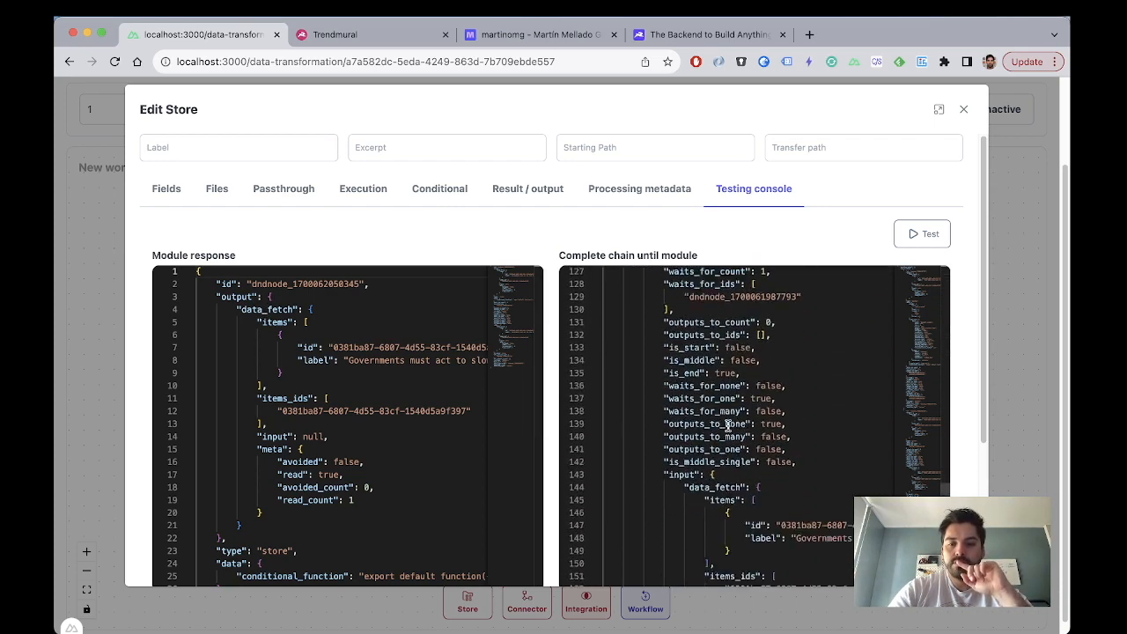
{"action": "scroll", "coordinate": [727, 426], "scroll_direction": "down", "scroll_amount": 10}
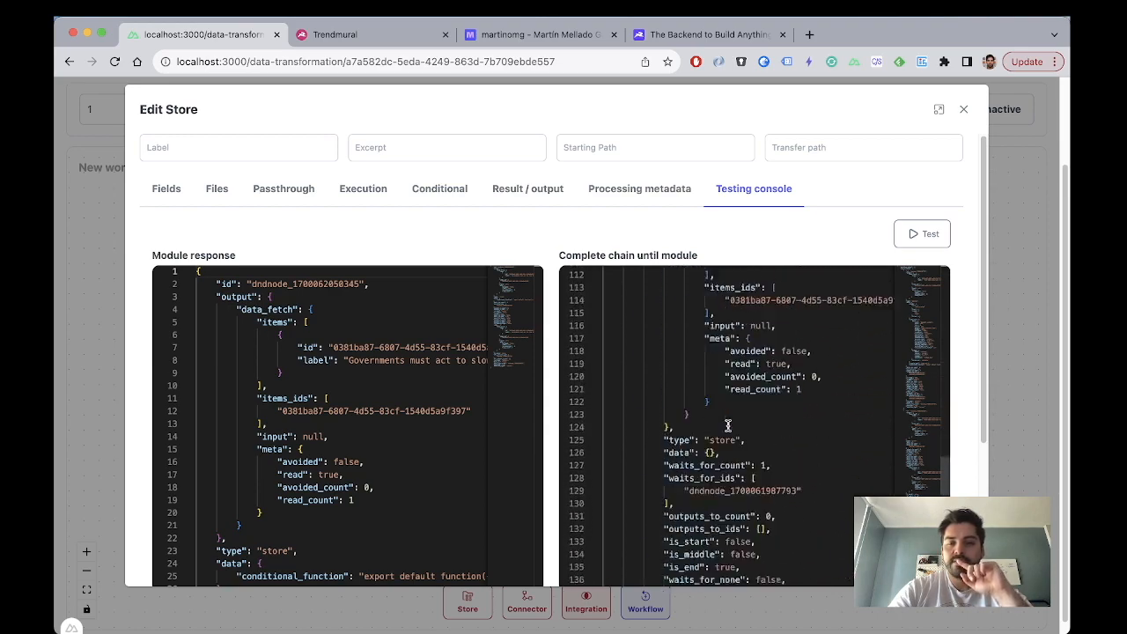
{"action": "scroll", "coordinate": [727, 426], "scroll_direction": "up", "scroll_amount": 20}
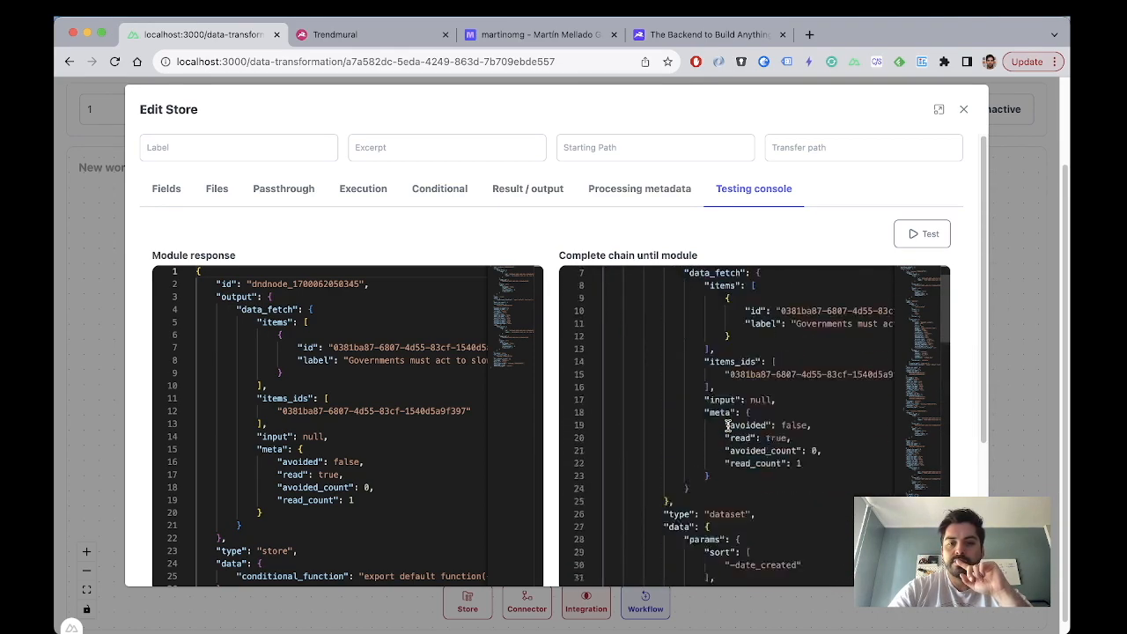
{"action": "left_click", "coordinate": [964, 111]}
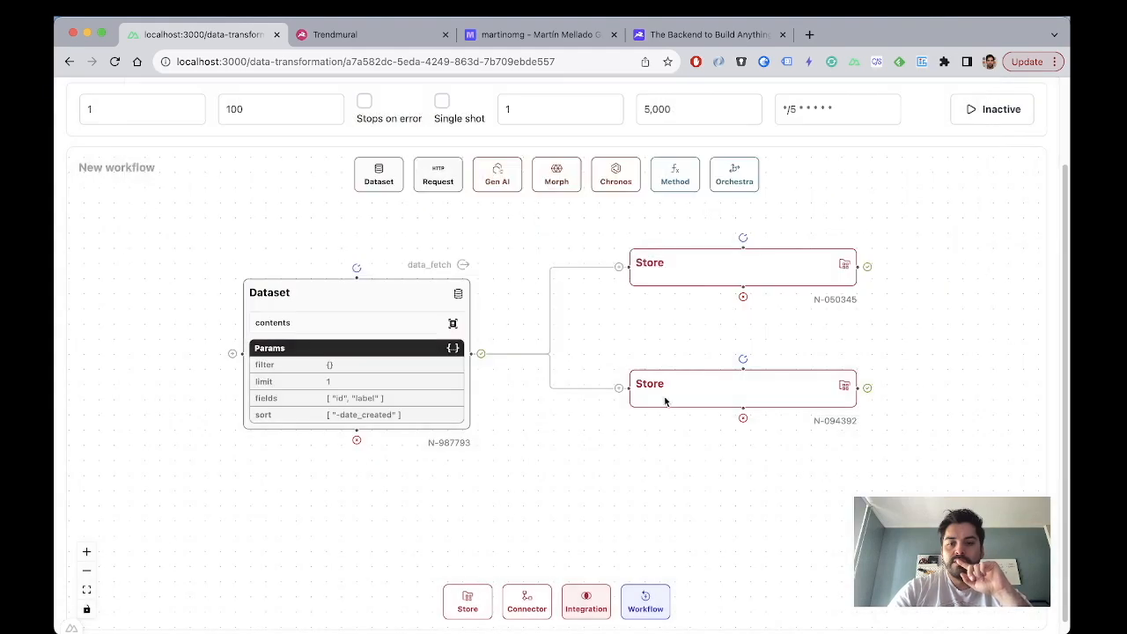
Step: Label the upper Store node "A" and the lower Store node "B"
{"action": "left_click", "coordinate": [696, 268]}
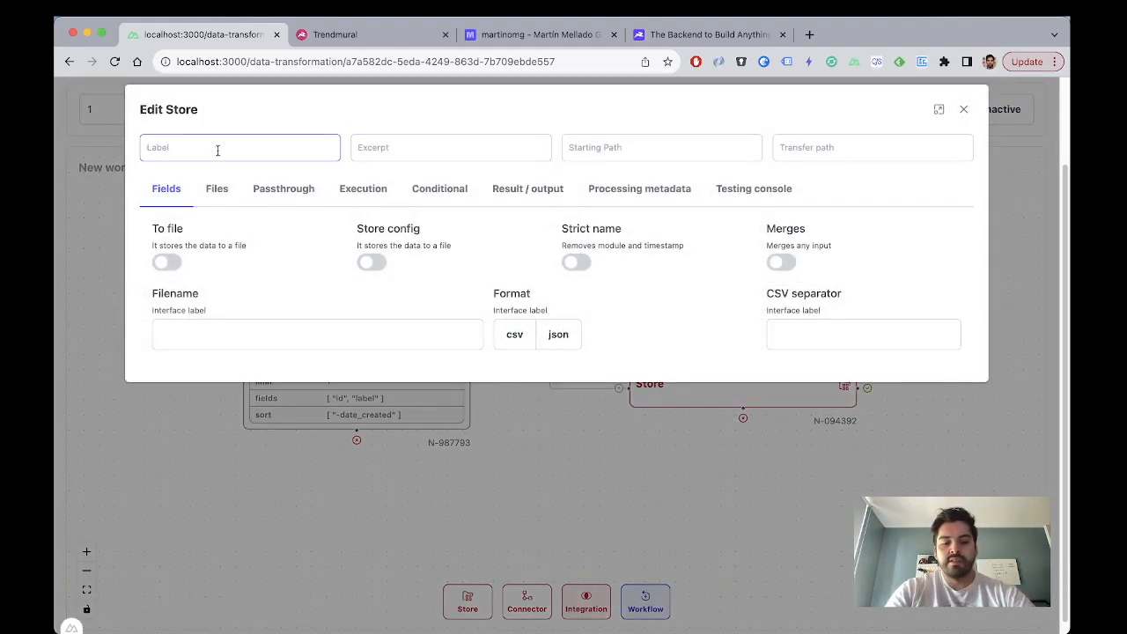
{"action": "key", "text": "Escape"}
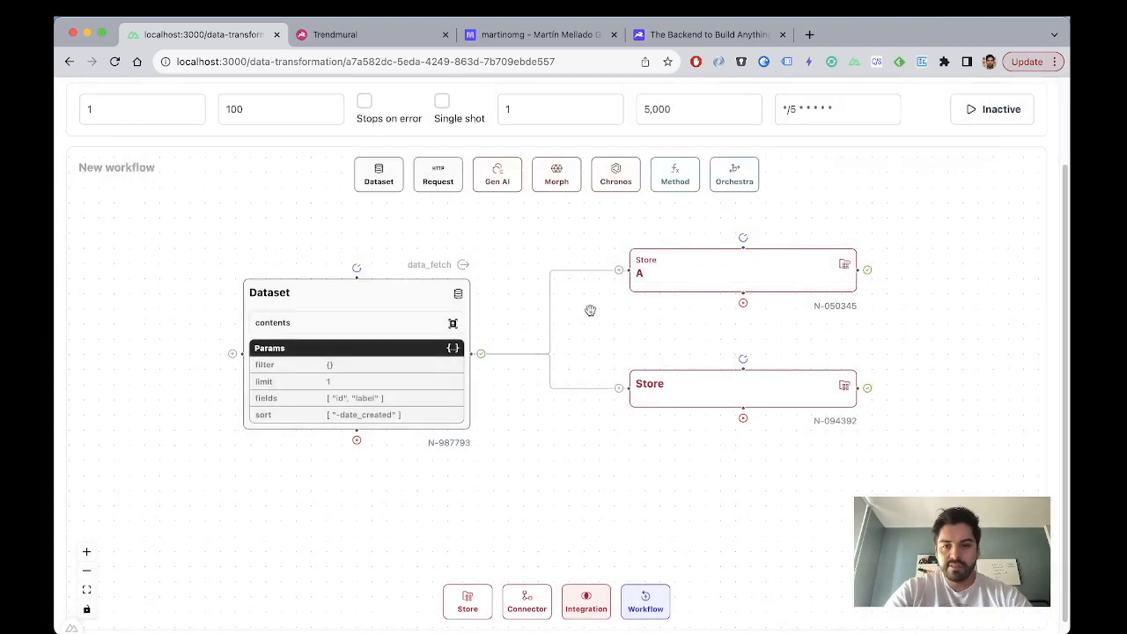
{"action": "left_click", "coordinate": [673, 394]}
{"action": "left_click", "coordinate": [217, 153]}
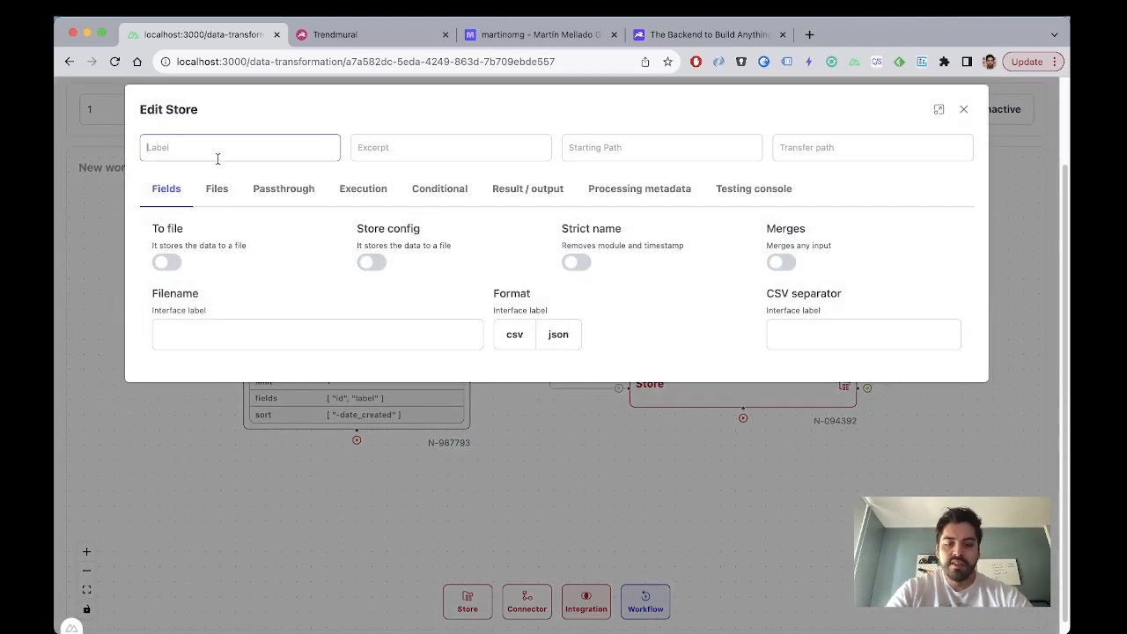
{"action": "type", "text": "B"}
Step: Test Store B in its testing console and set its starting path to "data_fetch"
{"action": "left_click", "coordinate": [783, 187]}
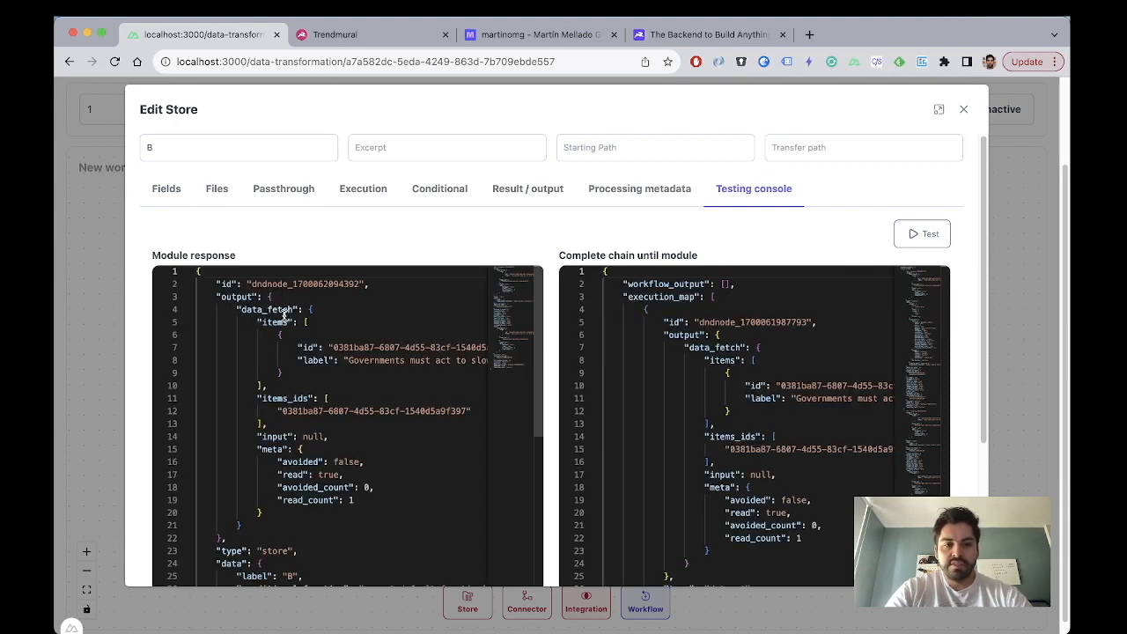
{"action": "double_click", "coordinate": [275, 309]}
{"action": "left_click", "coordinate": [631, 145]}
{"action": "type", "text": "data_fetch"}
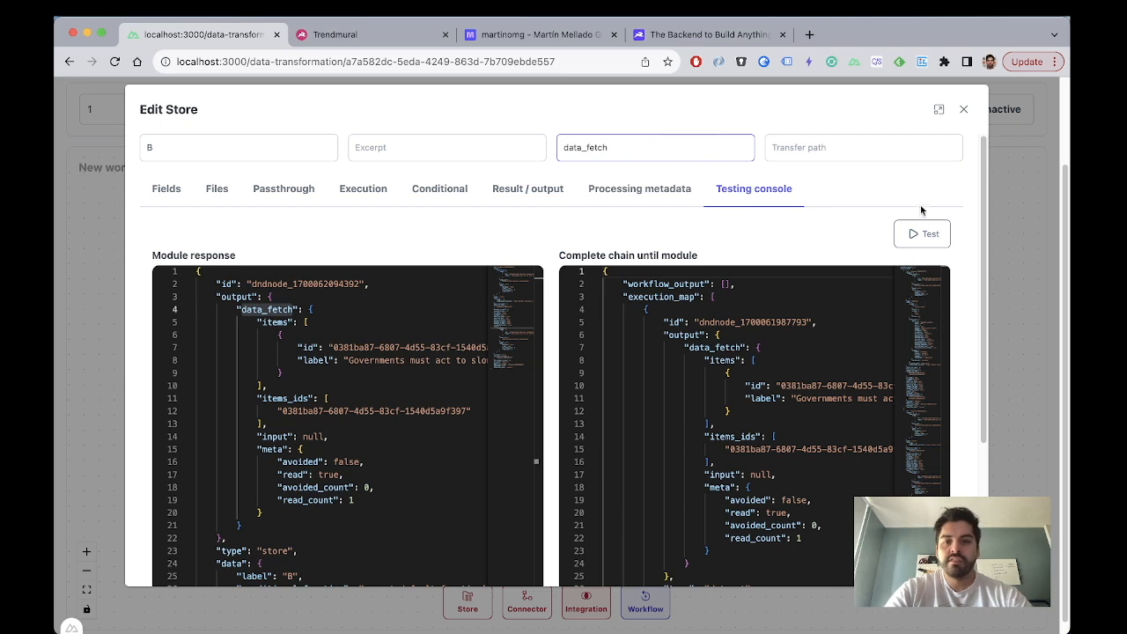
Step: Rerun Store B's test with the new starting path and examine the items array in its module response
{"action": "left_click", "coordinate": [945, 239]}
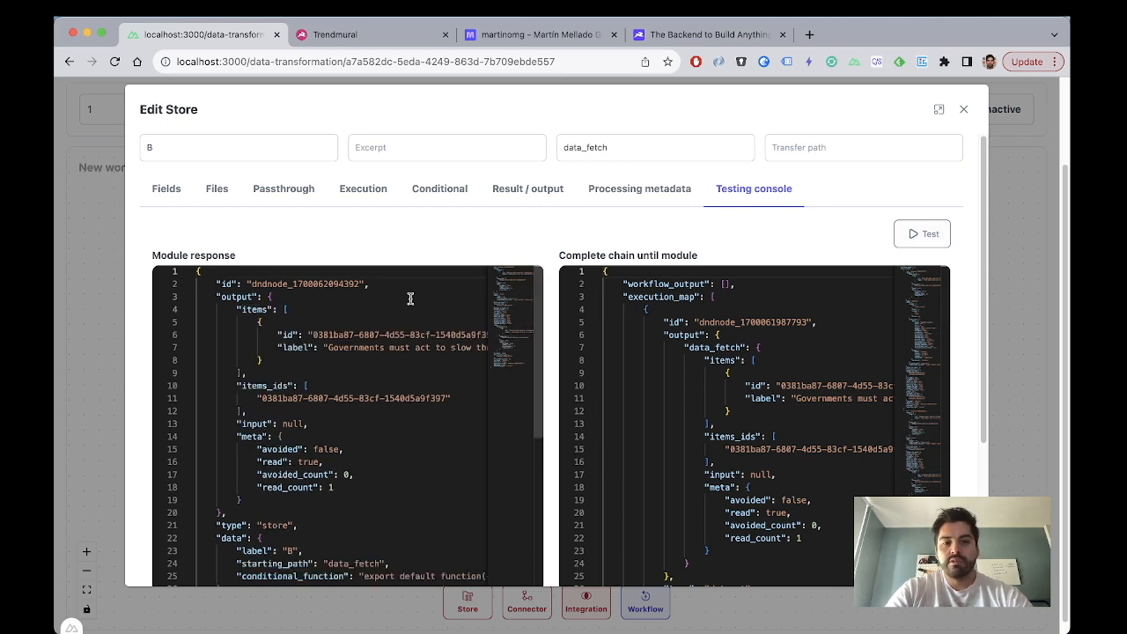
{"action": "left_click_drag", "start_coordinate": [254, 368], "coordinate": [237, 310]}
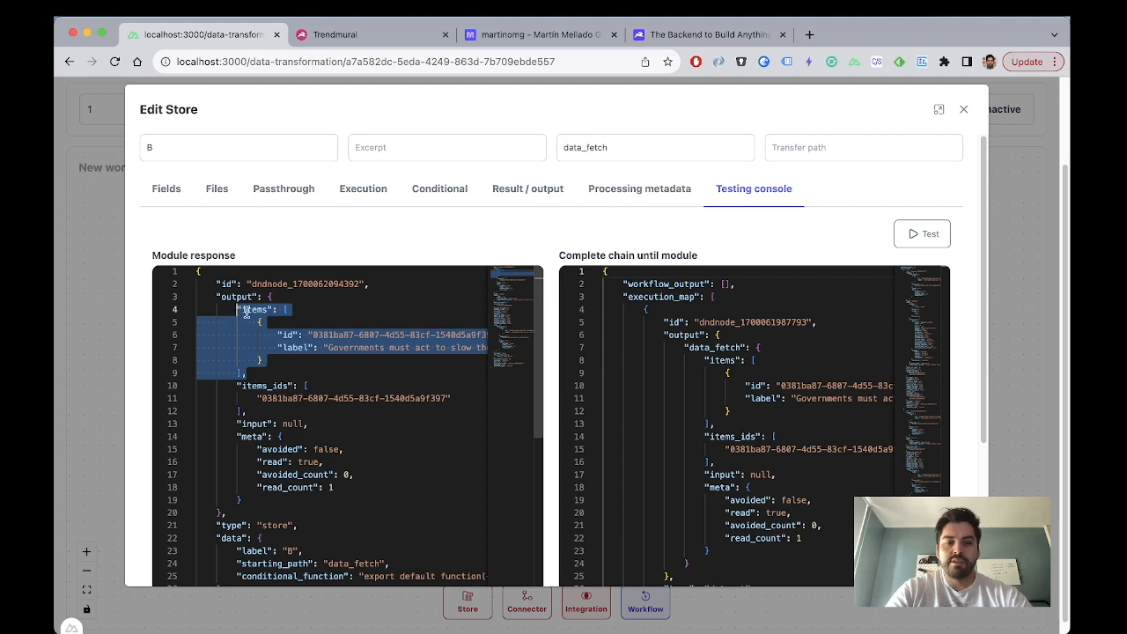
{"action": "left_click", "coordinate": [246, 314]}
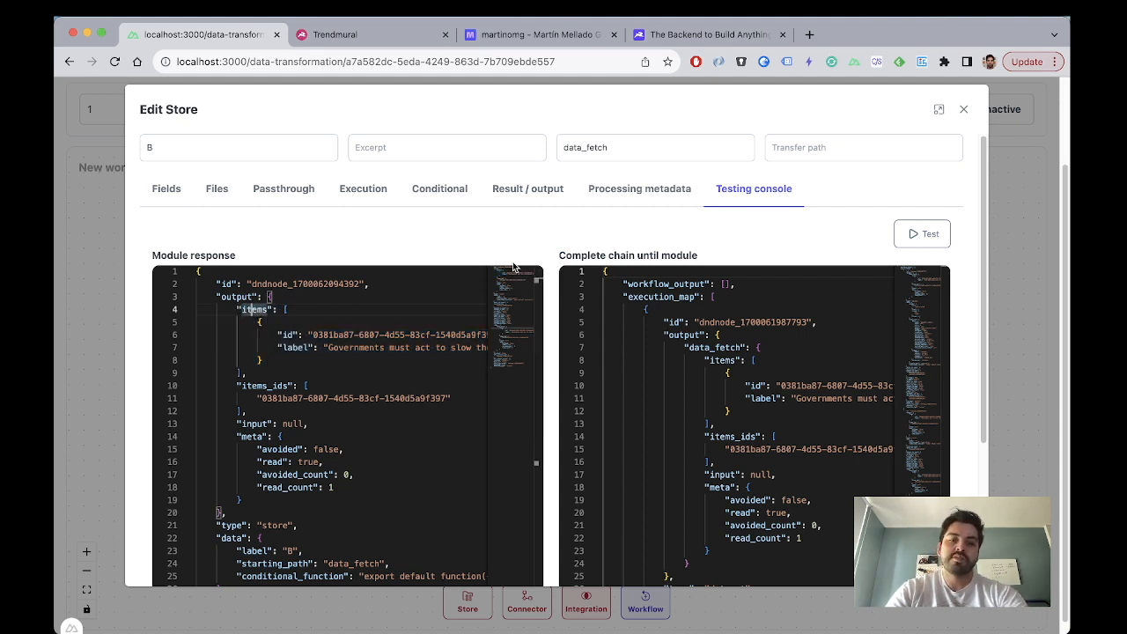
{"action": "left_click", "coordinate": [963, 109]}
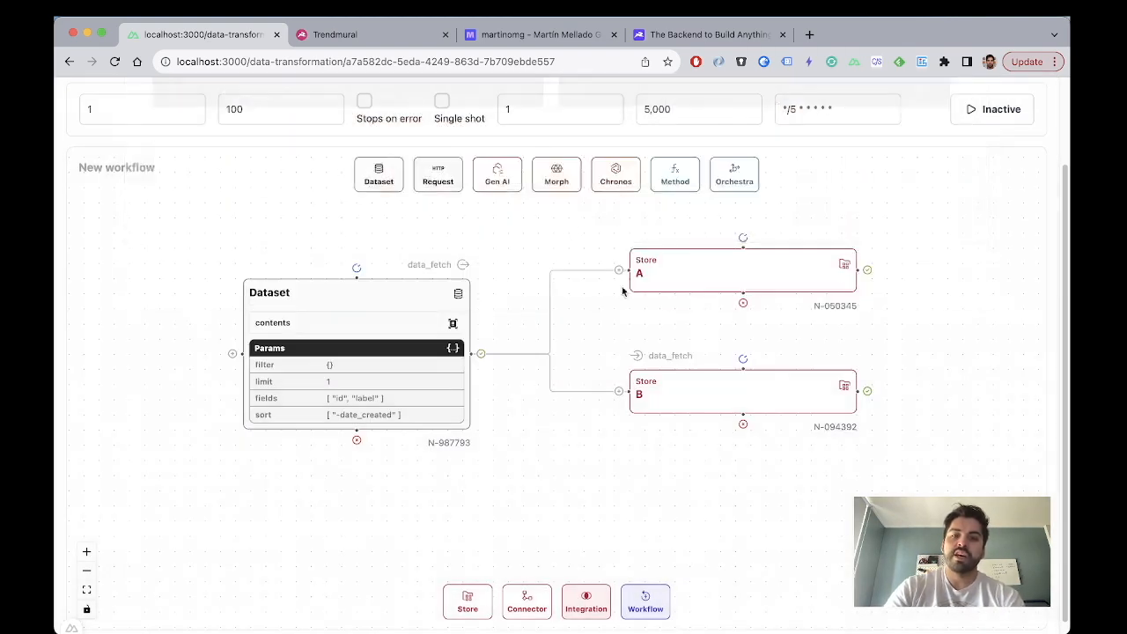
Step: Duplicate the Dataset node and place the copy directly below the original
{"action": "left_click_drag", "start_coordinate": [410, 290], "coordinate": [410, 262]}
{"action": "scroll", "coordinate": [511, 417], "scroll_direction": "down", "scroll_amount": 1}
{"action": "scroll", "coordinate": [440, 317], "scroll_direction": "up", "scroll_amount": 3}
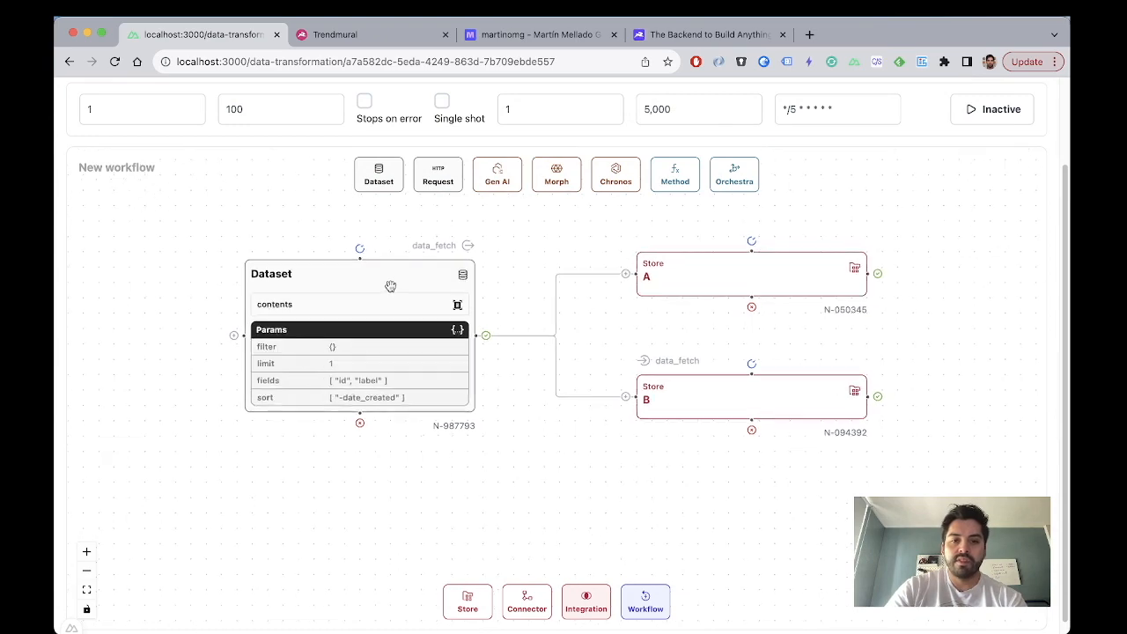
{"action": "left_click", "coordinate": [528, 257]}
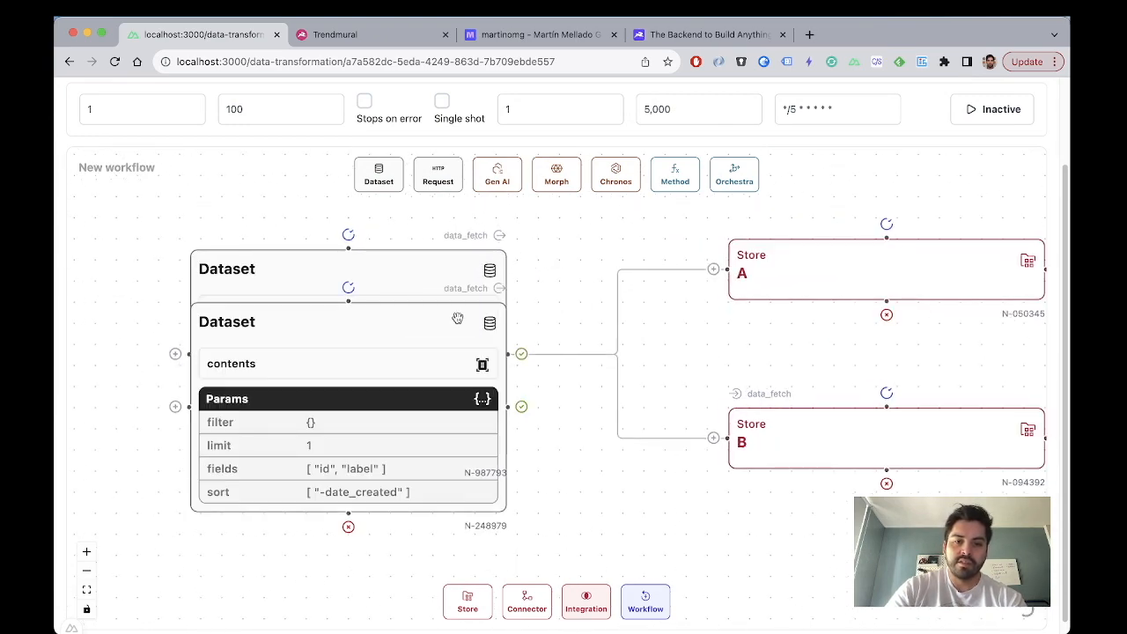
{"action": "left_click_drag", "start_coordinate": [452, 333], "coordinate": [452, 508]}
{"action": "scroll", "coordinate": [451, 485], "scroll_direction": "down", "scroll_amount": 1}
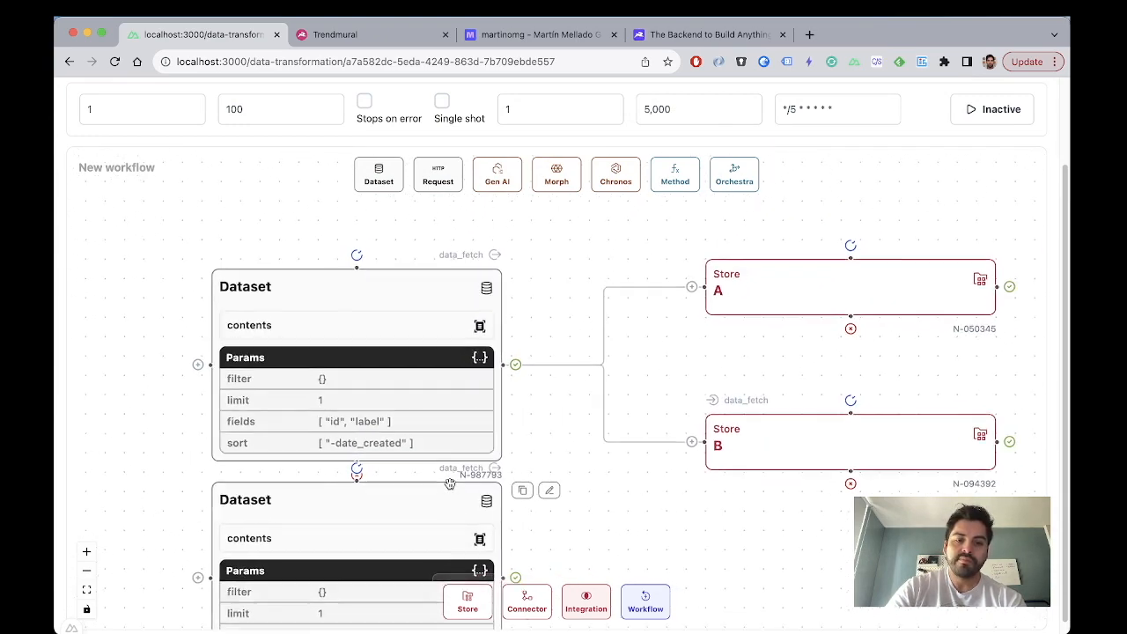
{"action": "left_click_drag", "start_coordinate": [446, 361], "coordinate": [446, 333]}
Step: Change the original Dataset's transfer path to "last"
{"action": "left_click", "coordinate": [548, 243]}
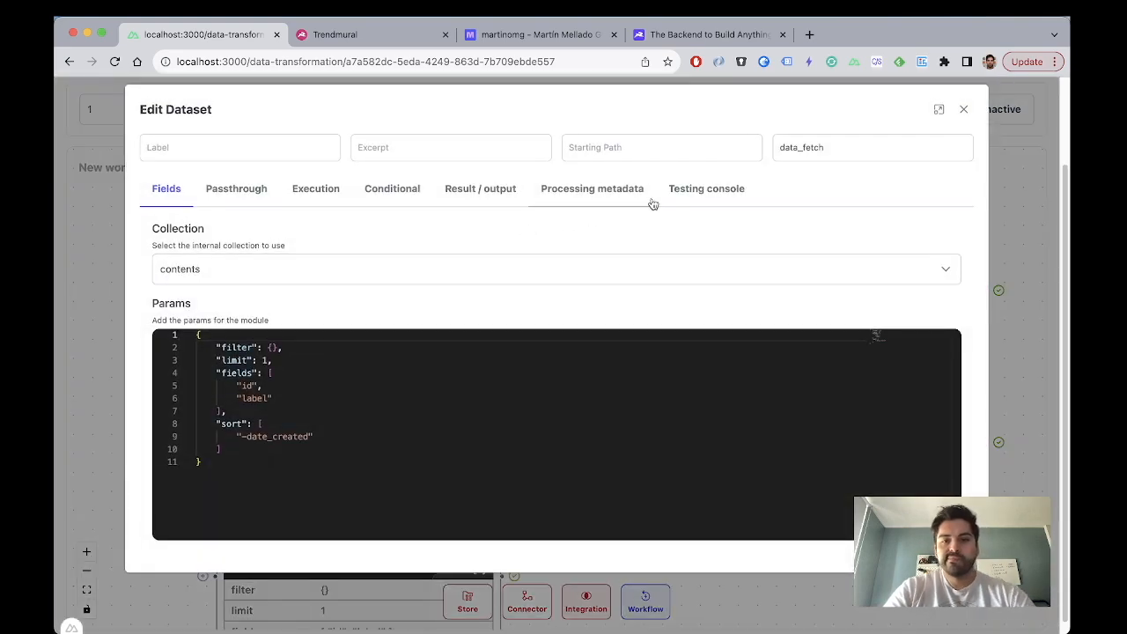
{"action": "double_click", "coordinate": [802, 146]}
{"action": "type", "text": "first"}
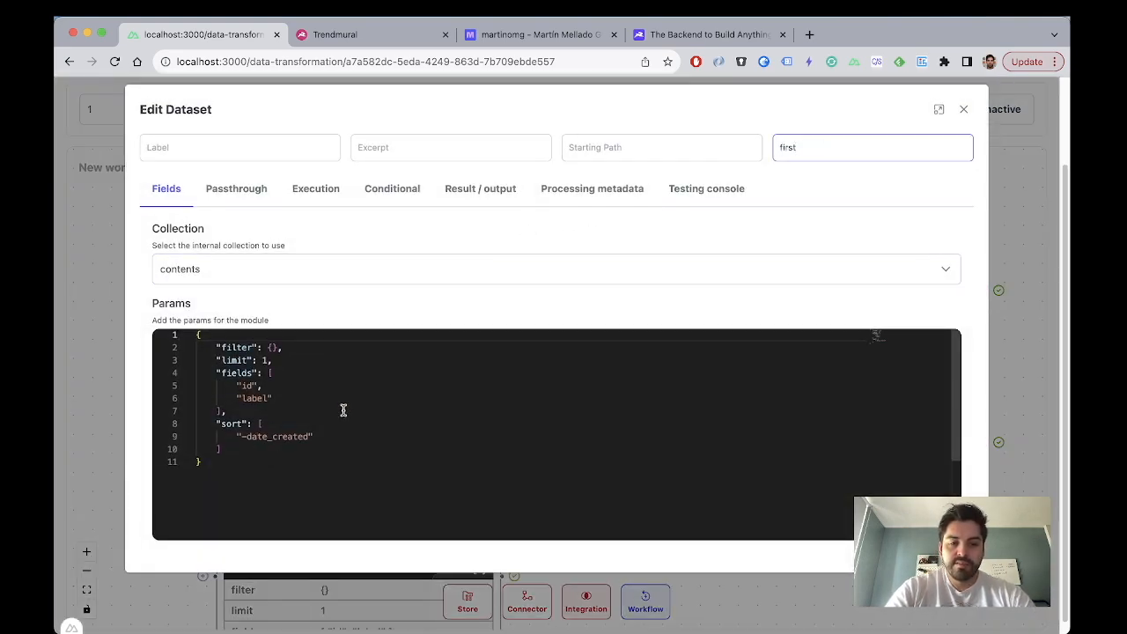
{"action": "double_click", "coordinate": [784, 153]}
{"action": "type", "text": "la"}
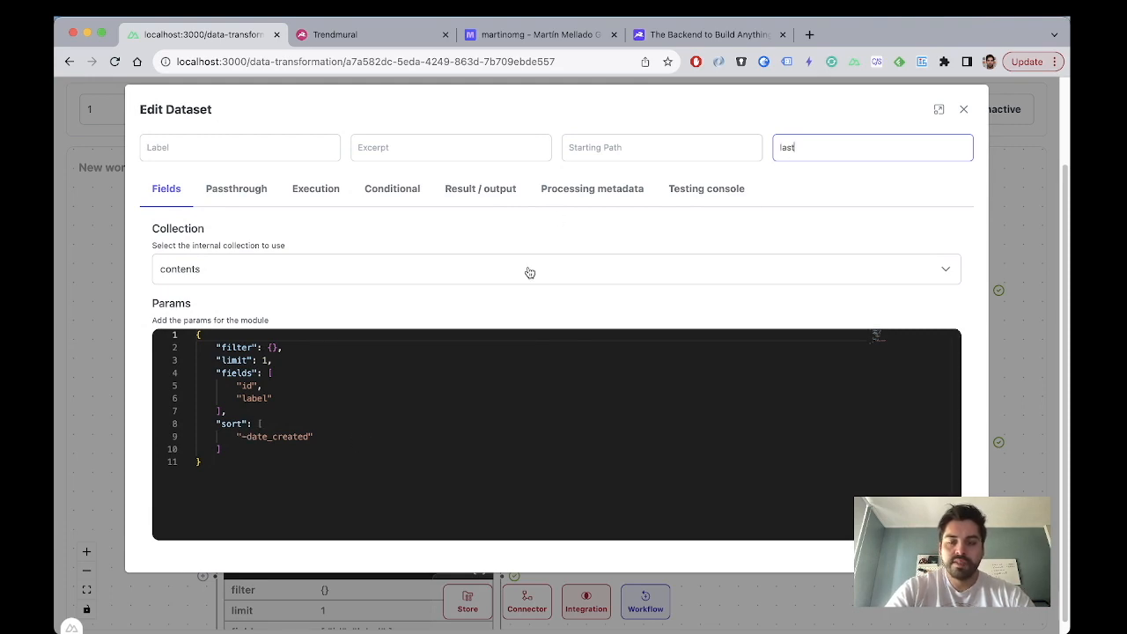
Step: In the duplicated Dataset, set the transfer path to "first" and the sort param to "date_created"
{"action": "left_click_drag", "start_coordinate": [535, 437], "coordinate": [535, 286]}
{"action": "double_click", "coordinate": [419, 339]}
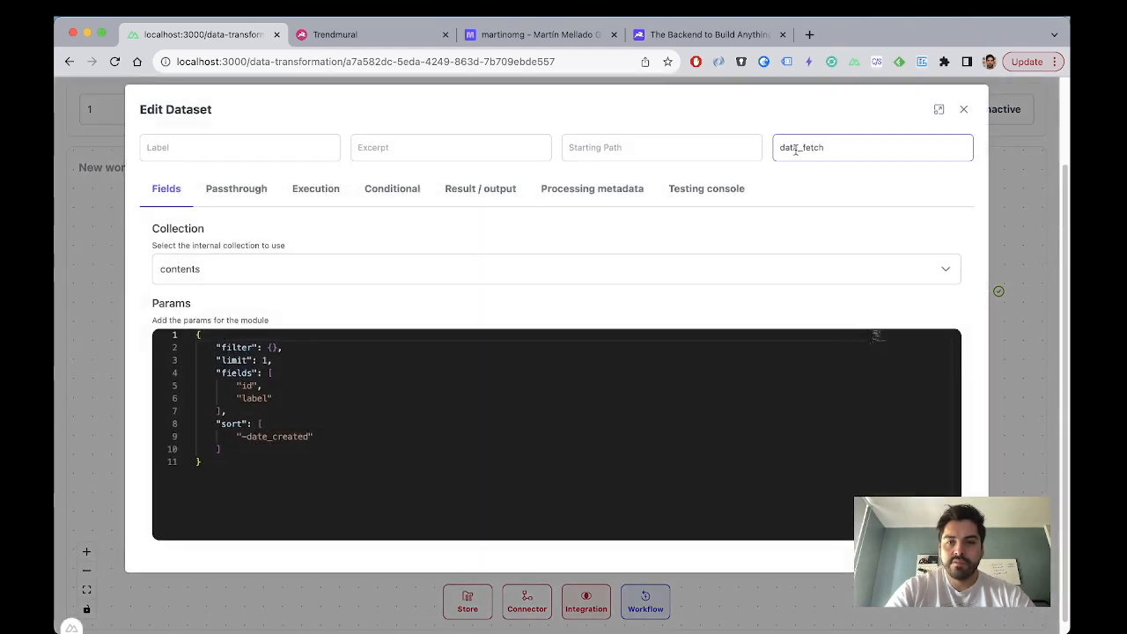
{"action": "key", "text": "alt+shift+Left"}
{"action": "type", "text": "first"}
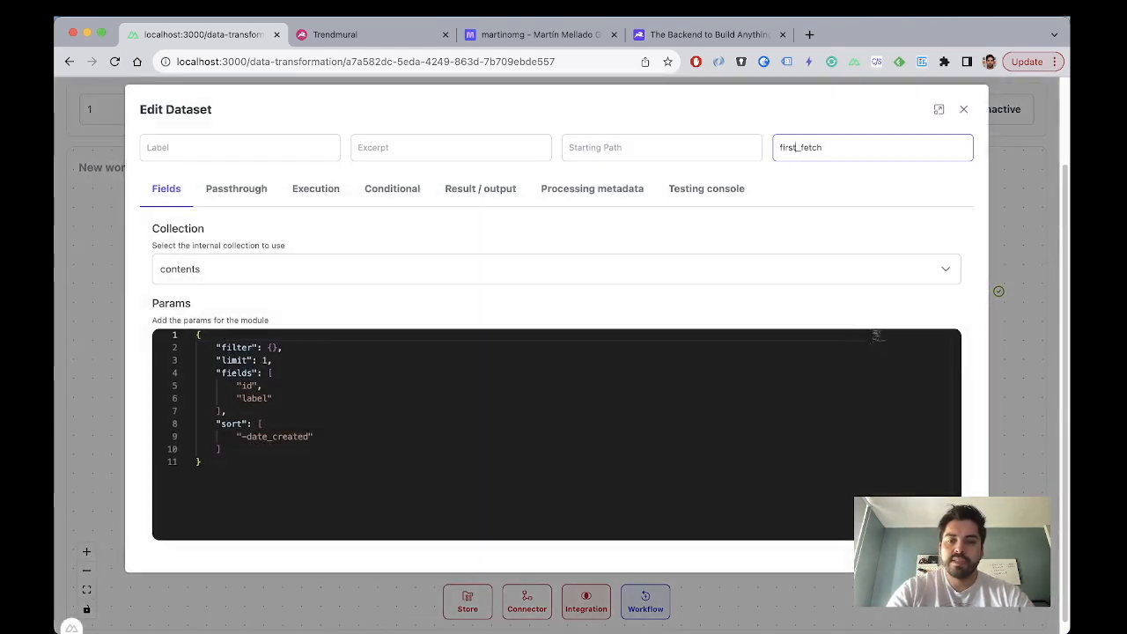
{"action": "key", "text": "alt+shift+Right"}
{"action": "key", "text": "BackSpace"}
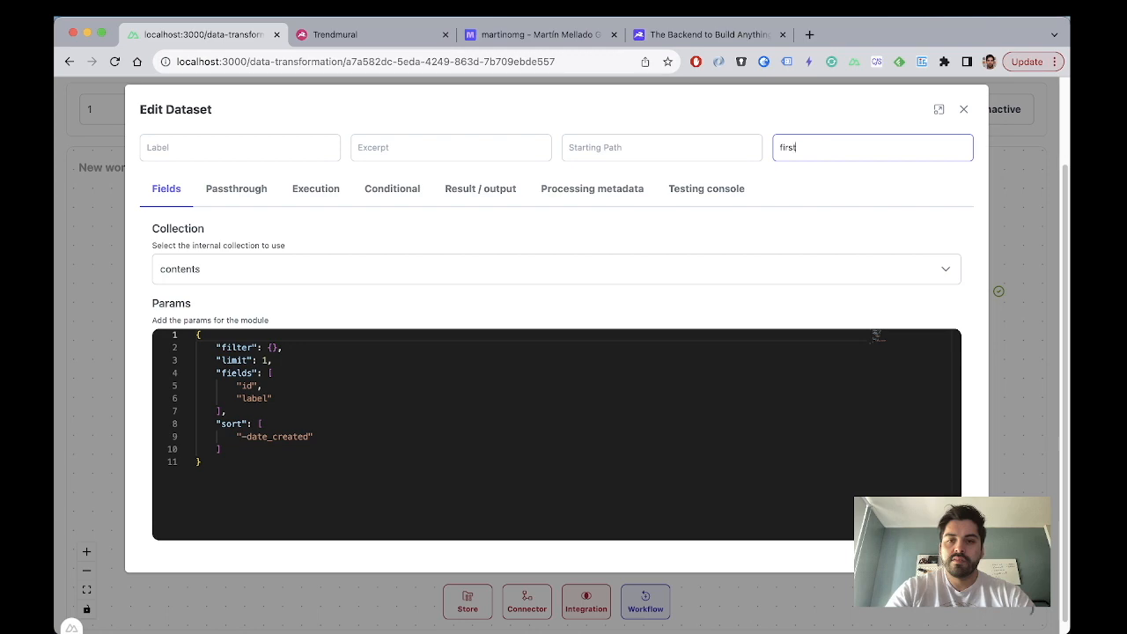
{"action": "left_click", "coordinate": [243, 436]}
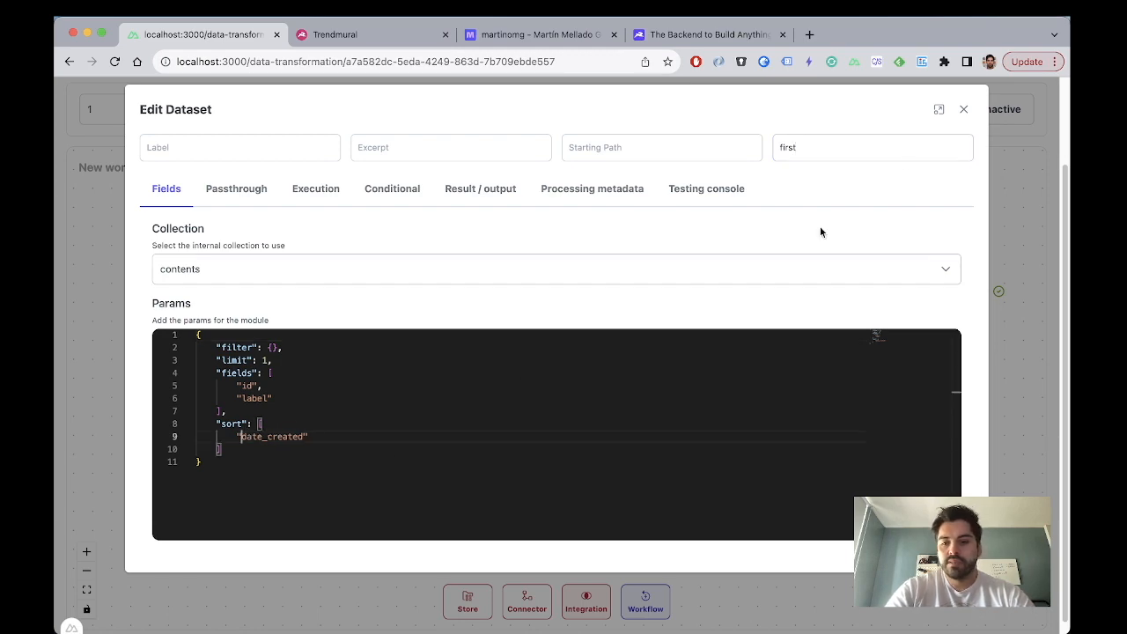
{"action": "left_click", "coordinate": [963, 109]}
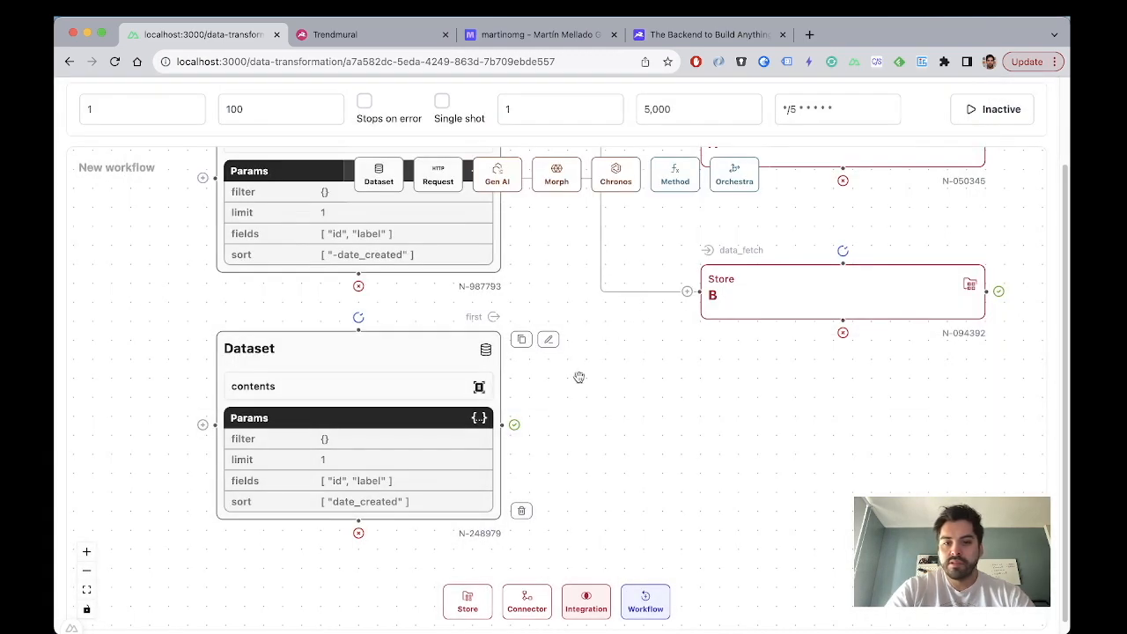
Step: Connect the duplicated Dataset's success output to Store B's input and delete Store A from the workflow
{"action": "left_click_drag", "start_coordinate": [503, 424], "coordinate": [687, 292]}
{"action": "key", "text": "BackSpace"}
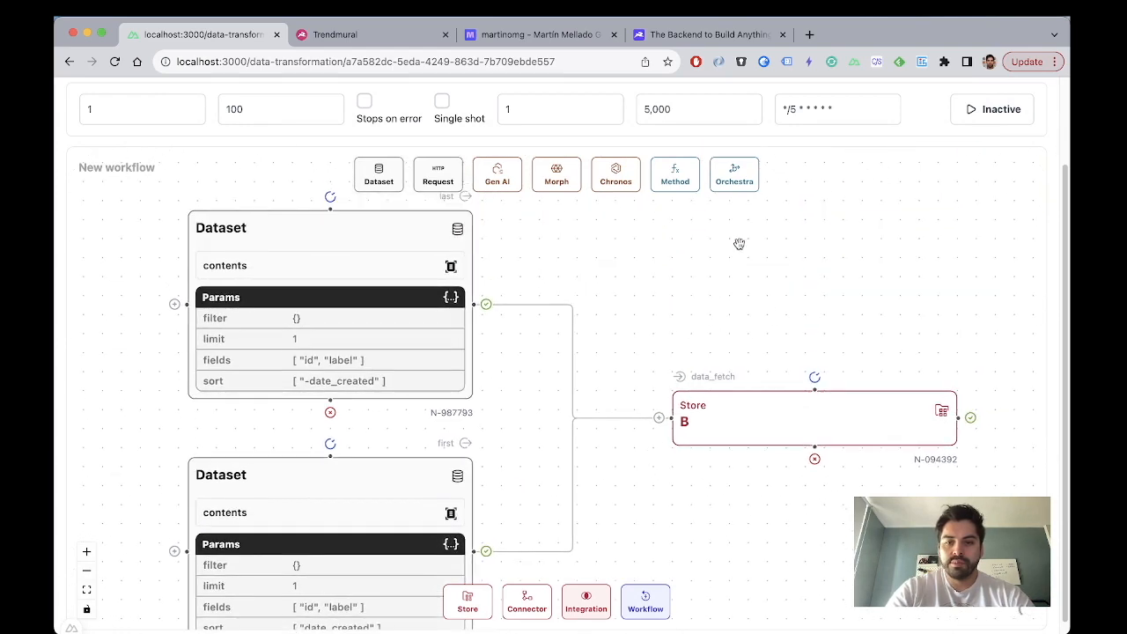
Step: Clear the starting path of Store B
{"action": "double_click", "coordinate": [738, 408]}
{"action": "double_click", "coordinate": [649, 158]}
{"action": "key", "text": "BackSpace"}
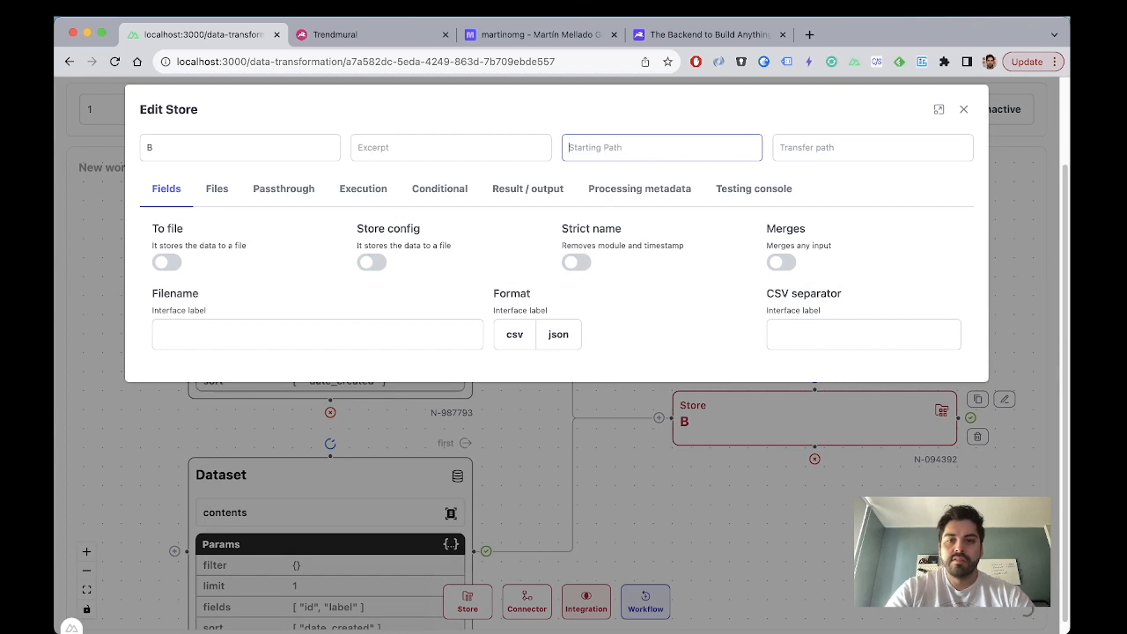
Step: Test Store B and examine the "first" and "last" outputs in its module response, leaving the node editor when done
{"action": "left_click", "coordinate": [762, 194]}
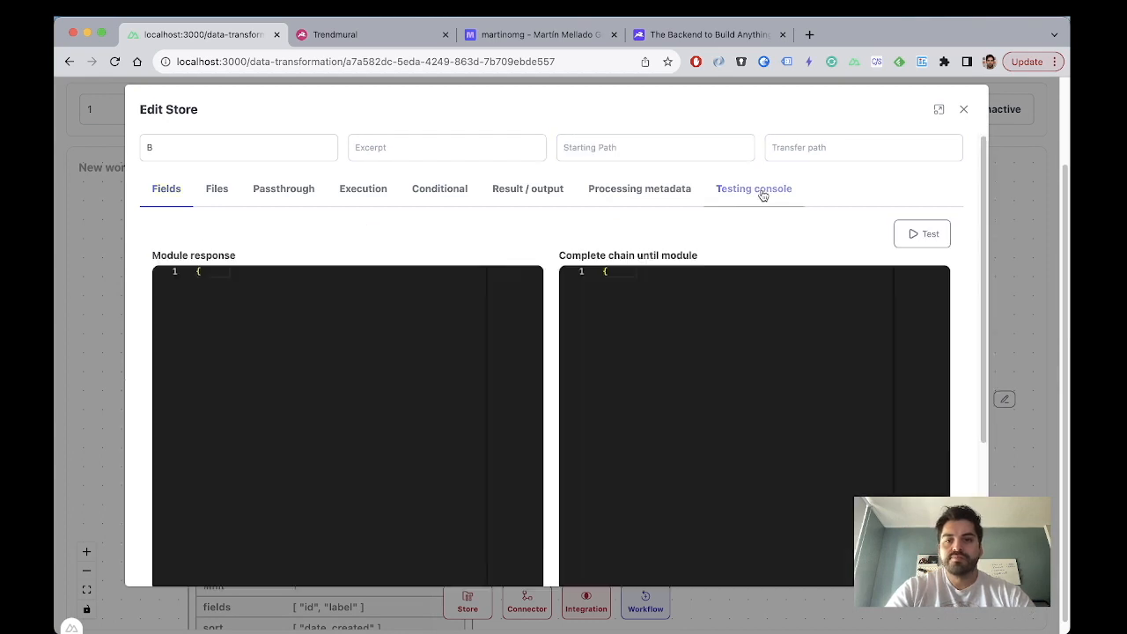
{"action": "left_click", "coordinate": [909, 233]}
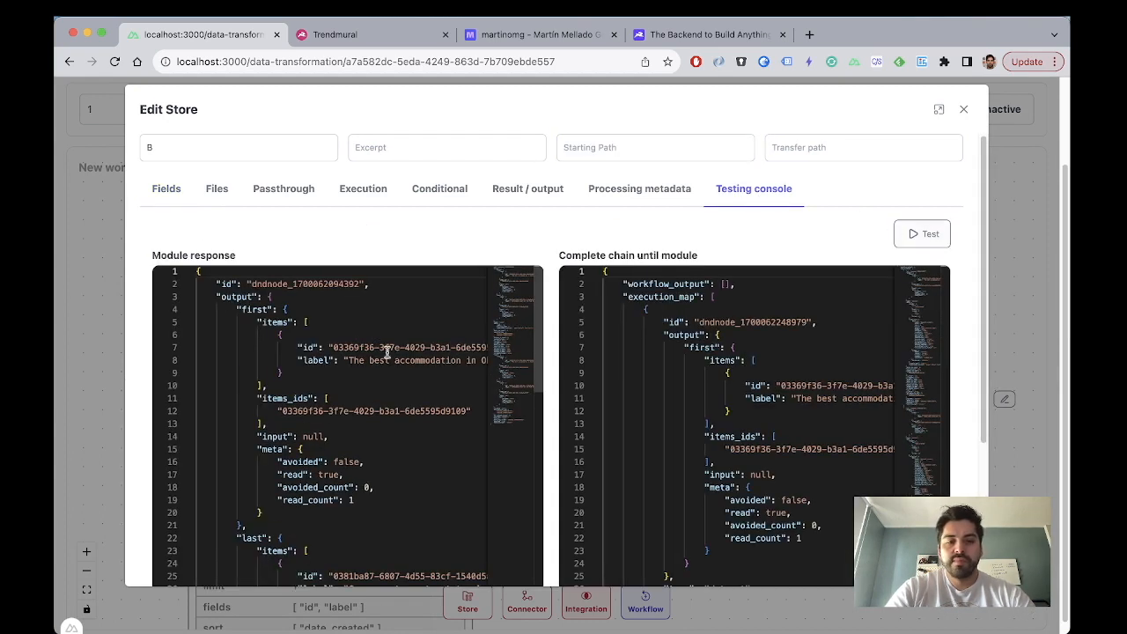
{"action": "scroll", "coordinate": [350, 422], "scroll_direction": "down", "scroll_amount": 6}
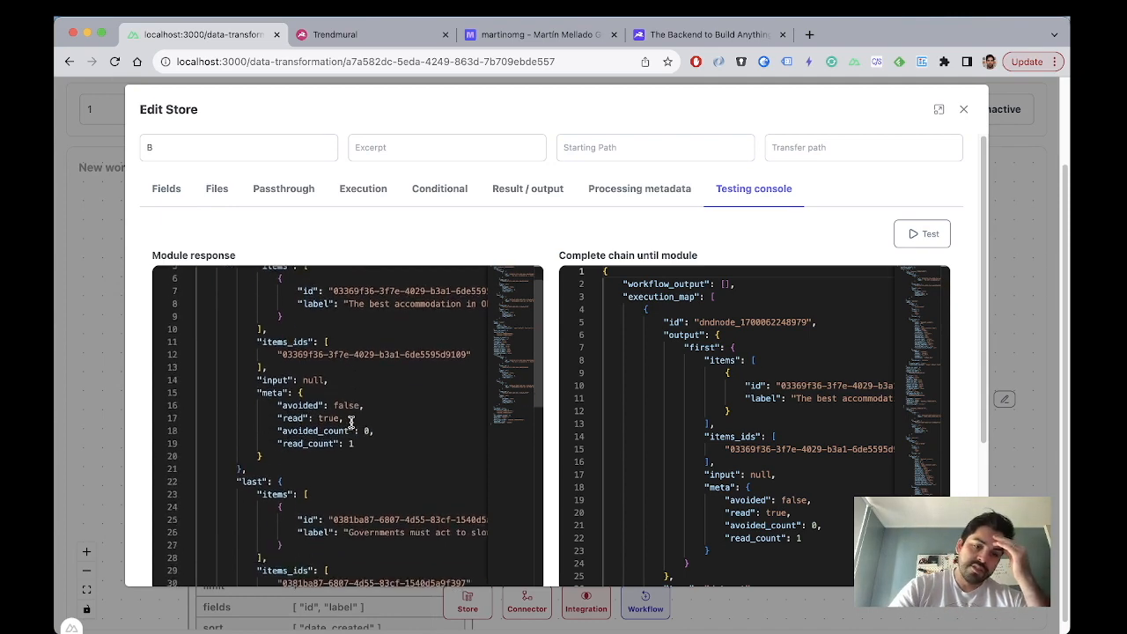
{"action": "scroll", "coordinate": [350, 423], "scroll_direction": "down", "scroll_amount": 4}
{"action": "scroll", "coordinate": [350, 422], "scroll_direction": "up", "scroll_amount": 6}
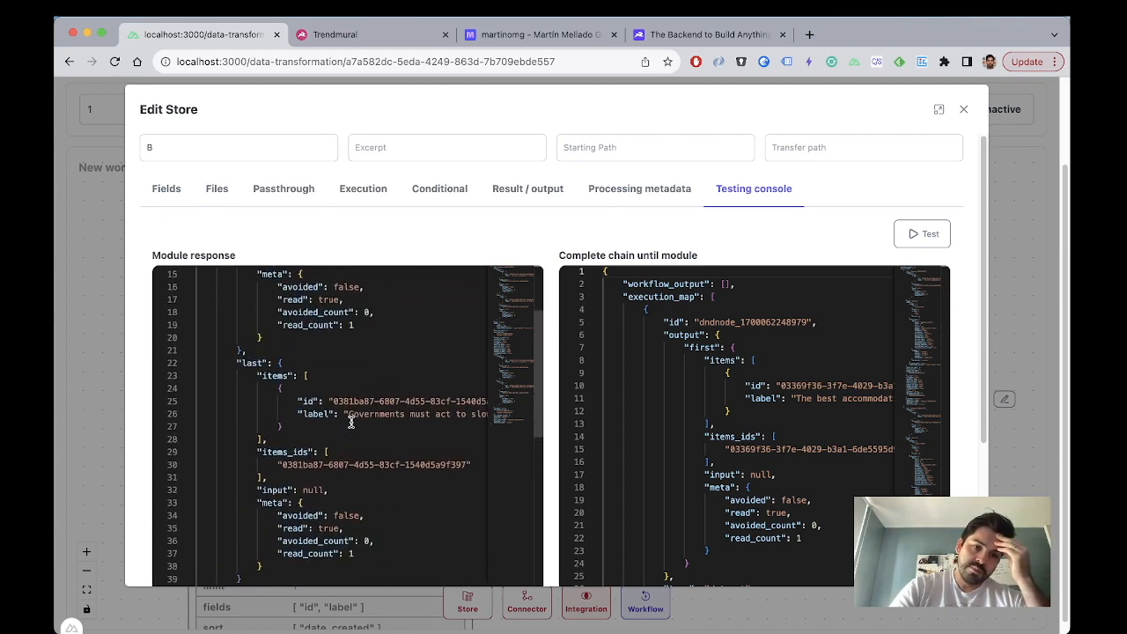
{"action": "scroll", "coordinate": [351, 422], "scroll_direction": "up", "scroll_amount": 3}
{"action": "scroll", "coordinate": [350, 422], "scroll_direction": "down", "scroll_amount": 8}
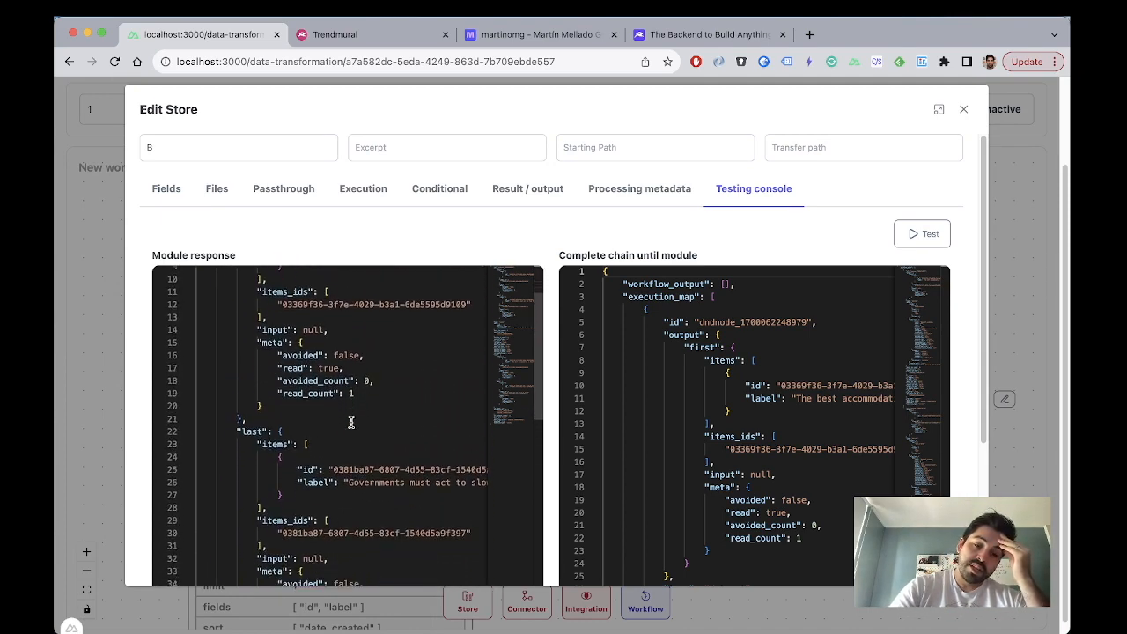
{"action": "scroll", "coordinate": [350, 422], "scroll_direction": "up", "scroll_amount": 10}
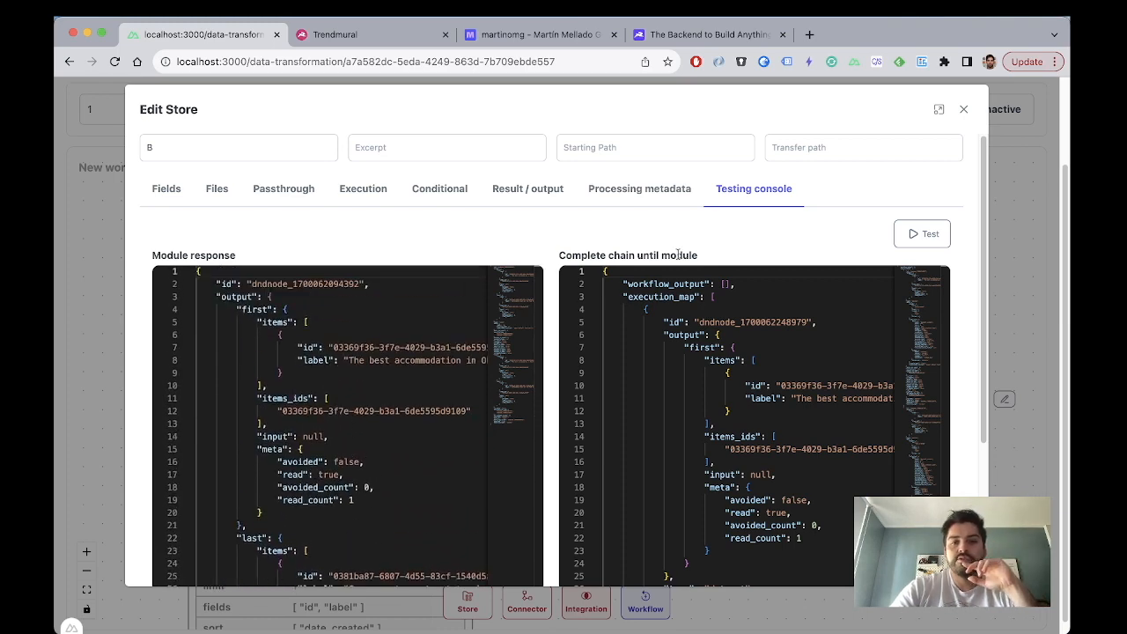
{"action": "left_click", "coordinate": [964, 109]}
Step: Add a new Store node up and after Store B, connected to Store B's success output
{"action": "scroll", "coordinate": [667, 475], "scroll_direction": "down", "scroll_amount": 5}
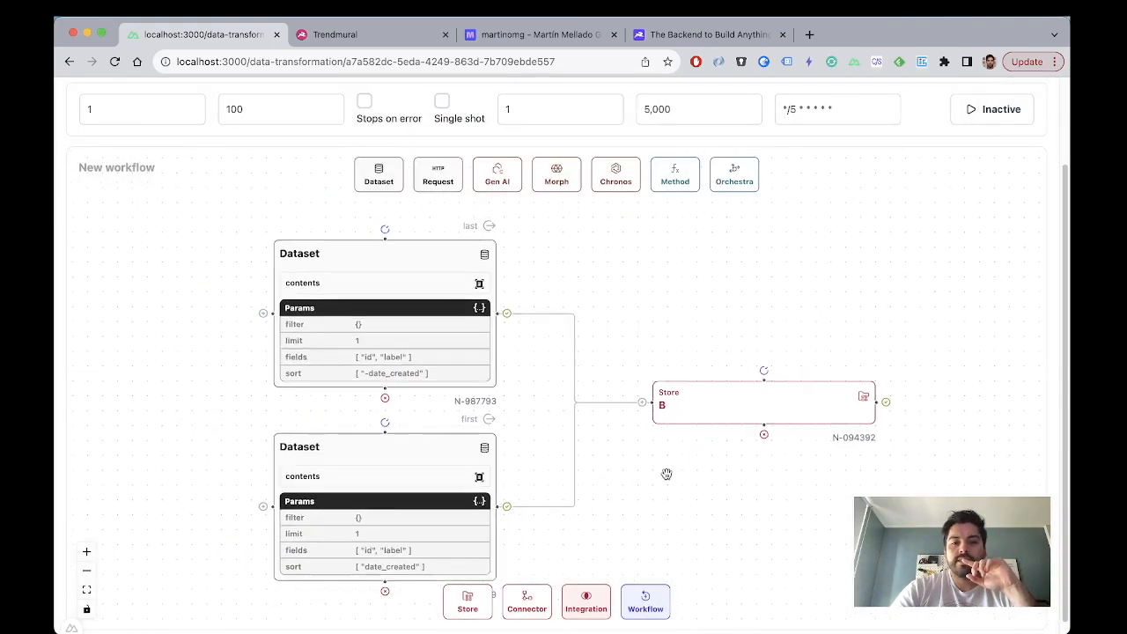
{"action": "scroll", "coordinate": [666, 475], "scroll_direction": "down", "scroll_amount": 1}
{"action": "left_click_drag", "start_coordinate": [666, 474], "coordinate": [666, 416]}
{"action": "scroll", "coordinate": [667, 416], "scroll_direction": "up", "scroll_amount": 3}
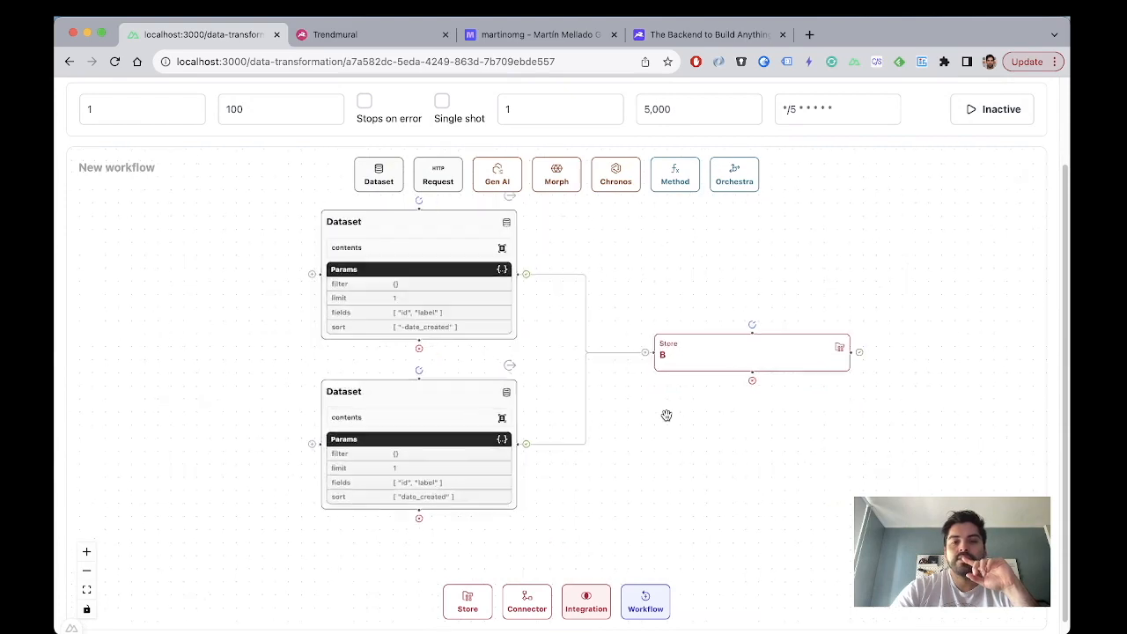
{"action": "scroll", "coordinate": [625, 401], "scroll_direction": "right", "scroll_amount": 4}
{"action": "scroll", "coordinate": [835, 292], "scroll_direction": "right", "scroll_amount": 5}
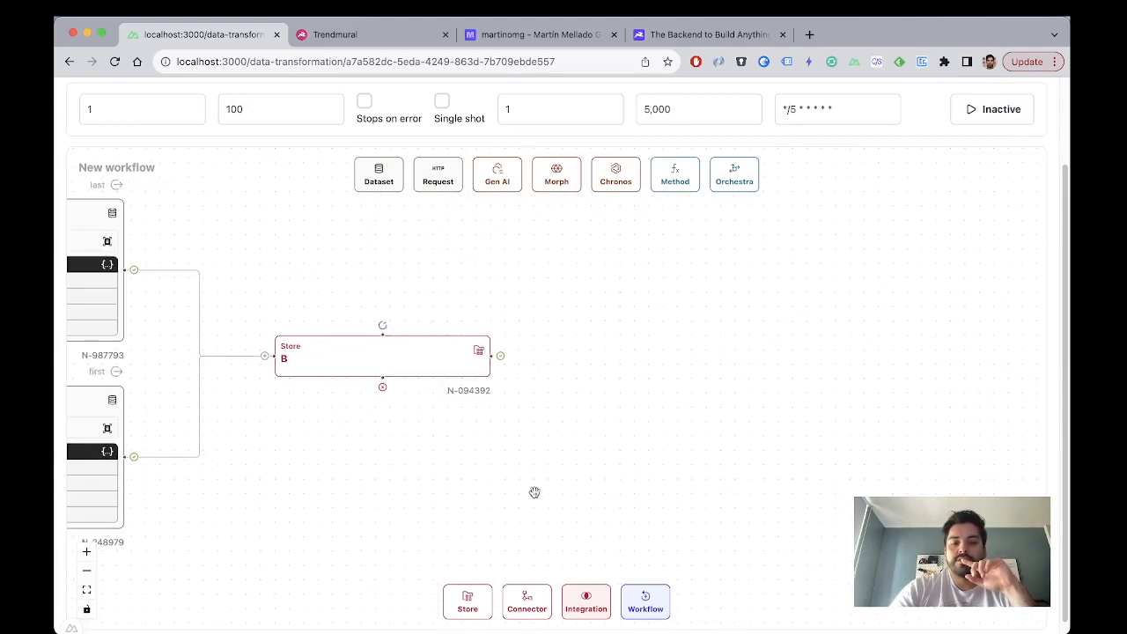
{"action": "left_click_drag", "start_coordinate": [468, 601], "coordinate": [627, 247]}
Step: Set the new Store's starting path to "first.items[0]"
{"action": "double_click", "coordinate": [627, 248]}
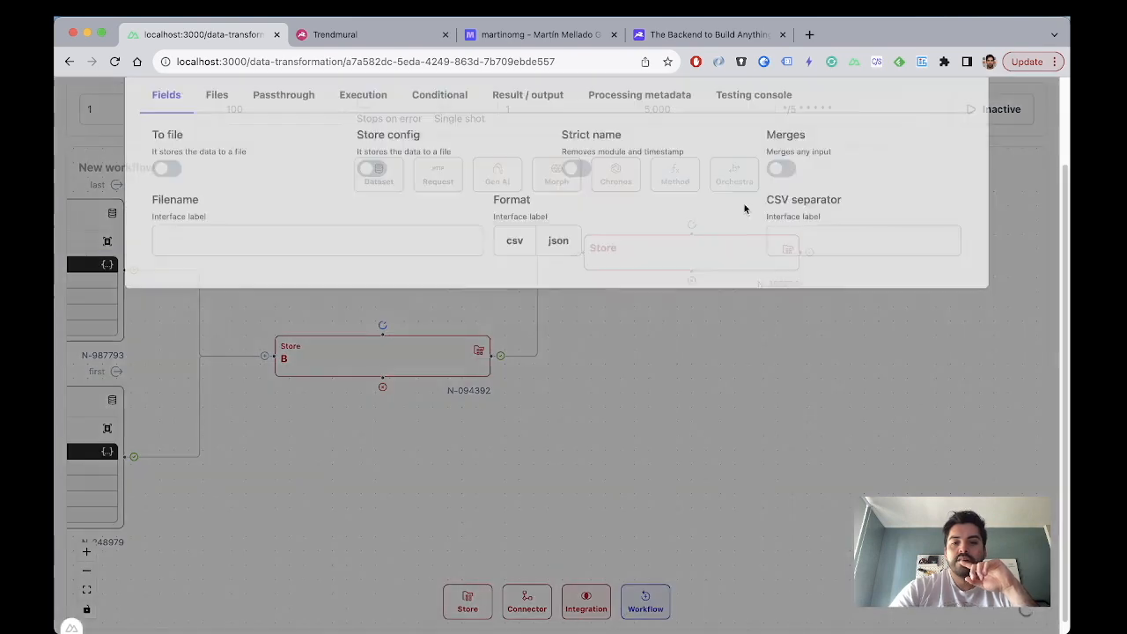
{"action": "left_click", "coordinate": [773, 187]}
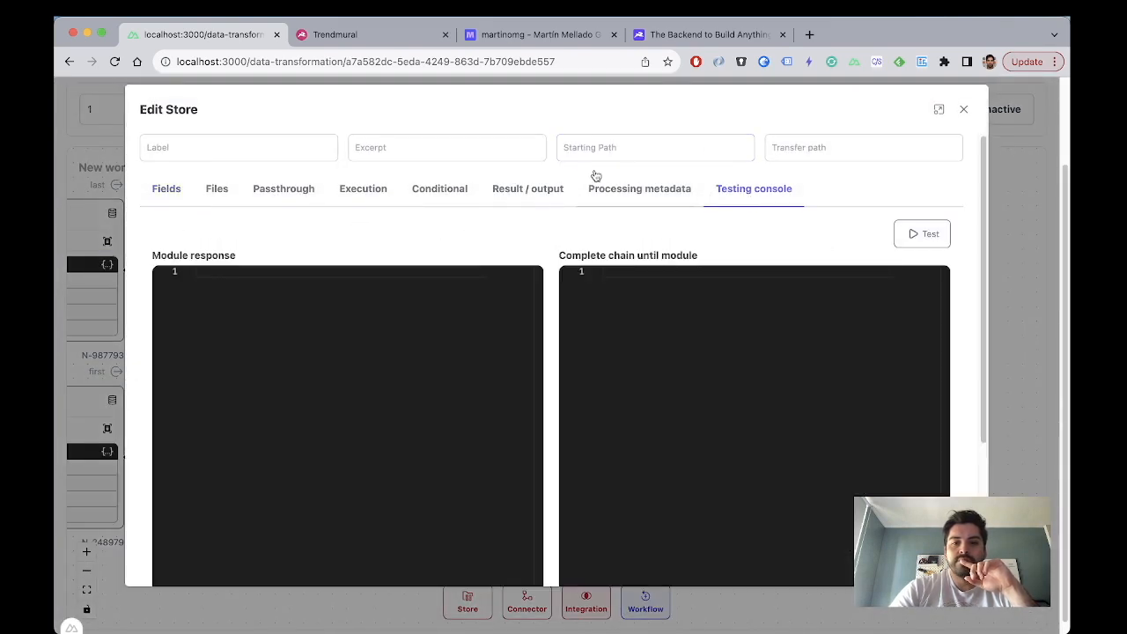
{"action": "left_click", "coordinate": [621, 147]}
{"action": "type", "text": "first.items[0"}
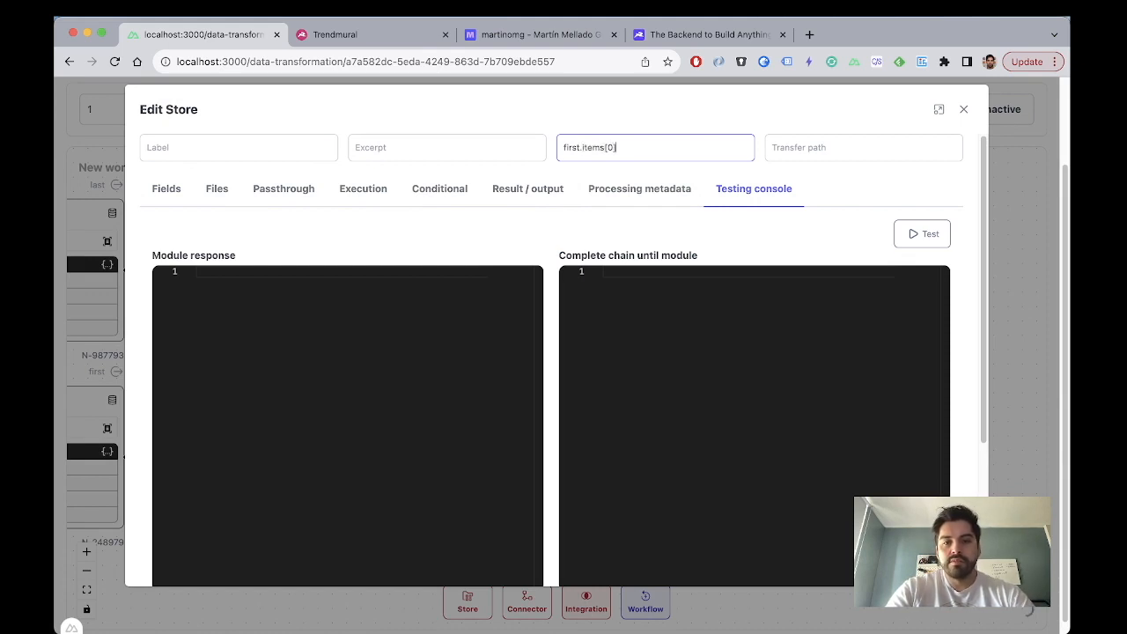
Step: Test the new Store and examine the id and label in its module response output, closing the editor when done
{"action": "left_click", "coordinate": [926, 236]}
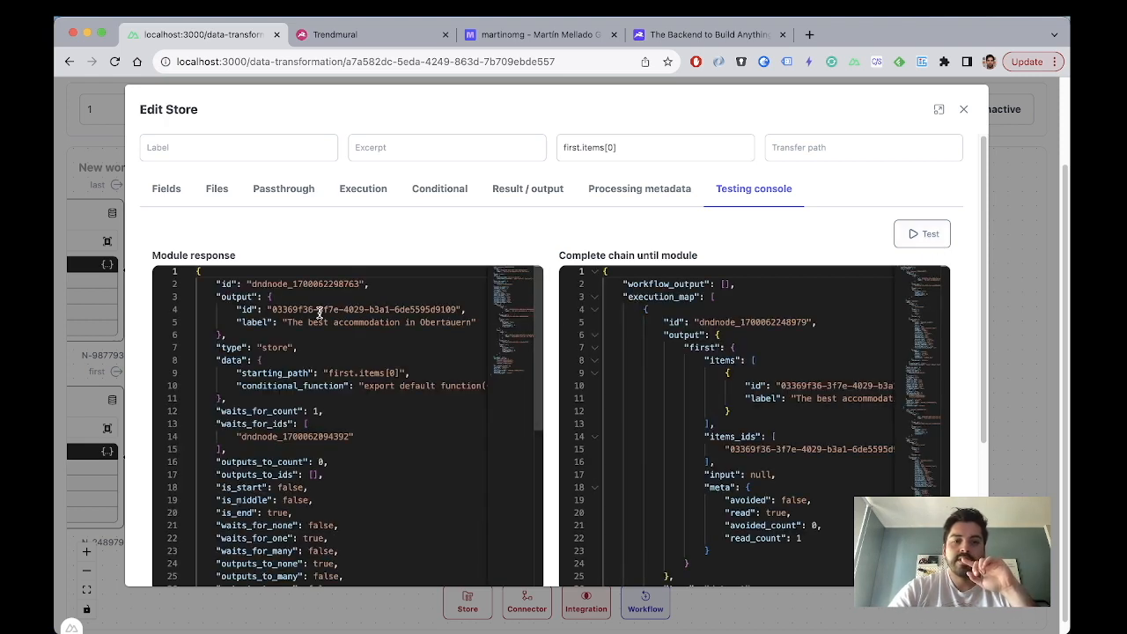
{"action": "left_click", "coordinate": [270, 324]}
{"action": "left_click_drag", "start_coordinate": [237, 310], "coordinate": [477, 323]}
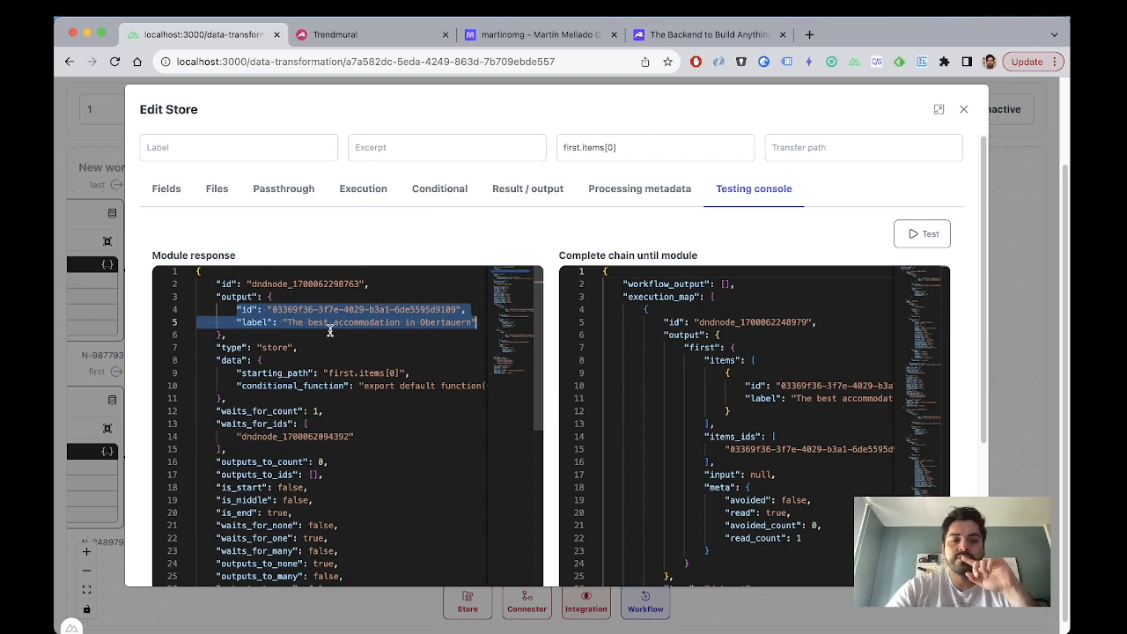
{"action": "left_click", "coordinate": [329, 331]}
{"action": "scroll", "coordinate": [330, 331], "scroll_direction": "down", "scroll_amount": 5}
{"action": "scroll", "coordinate": [329, 331], "scroll_direction": "up", "scroll_amount": 5}
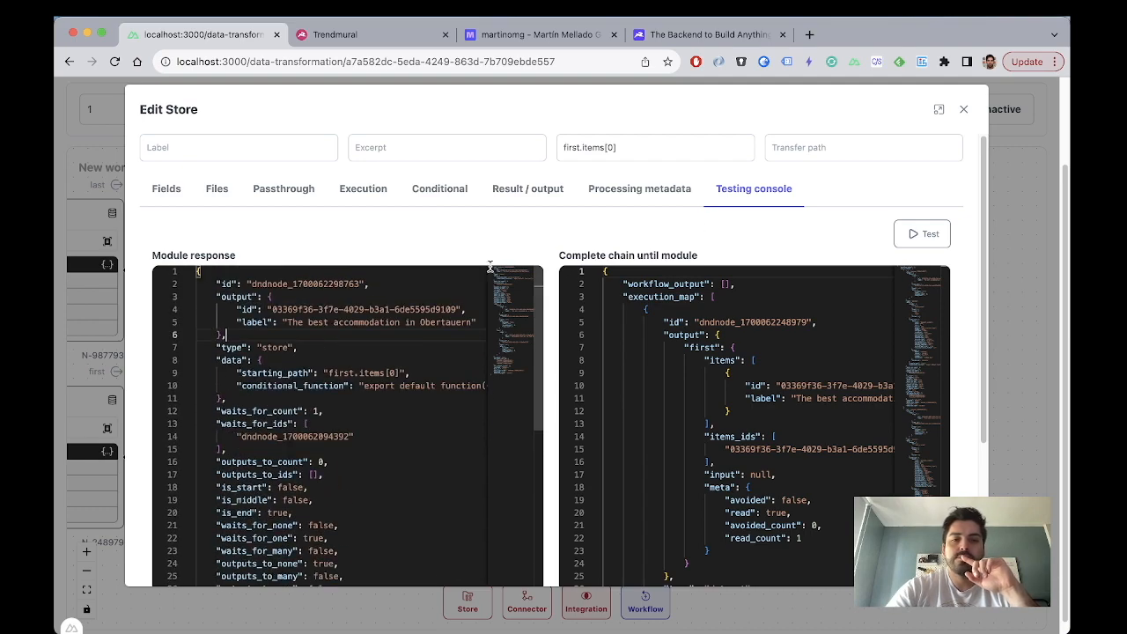
{"action": "left_click", "coordinate": [963, 111]}
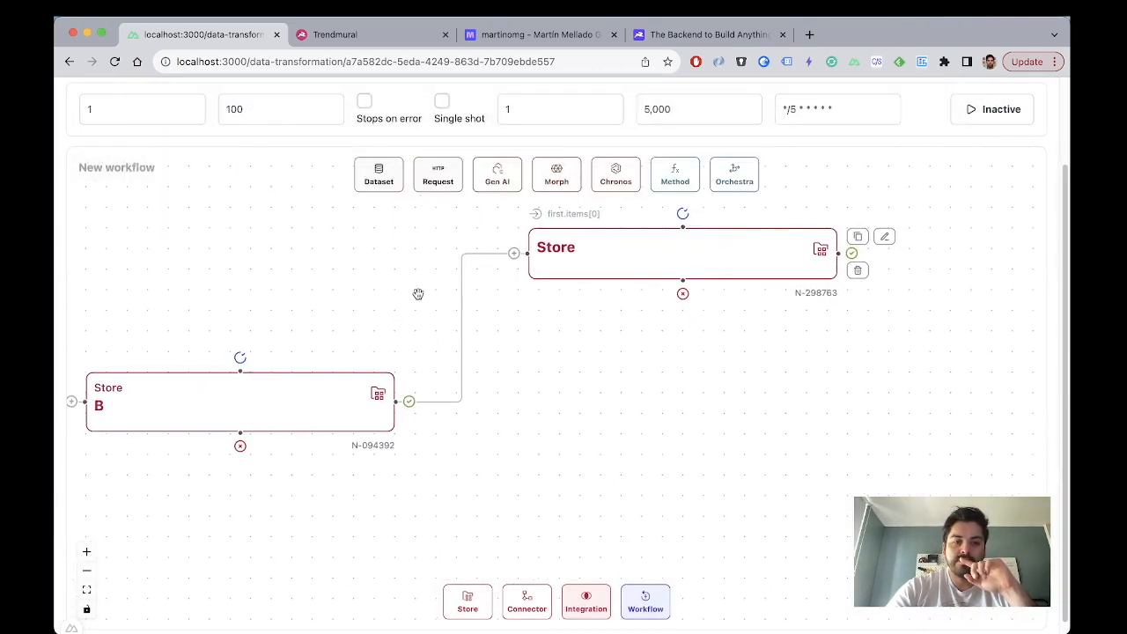
Step: Examine the new Store's starting path marker and the chain running from both Datasets through Store B
{"action": "scroll", "coordinate": [568, 224], "scroll_direction": "up", "scroll_amount": 1}
{"action": "left_click_drag", "start_coordinate": [585, 341], "coordinate": [525, 408]}
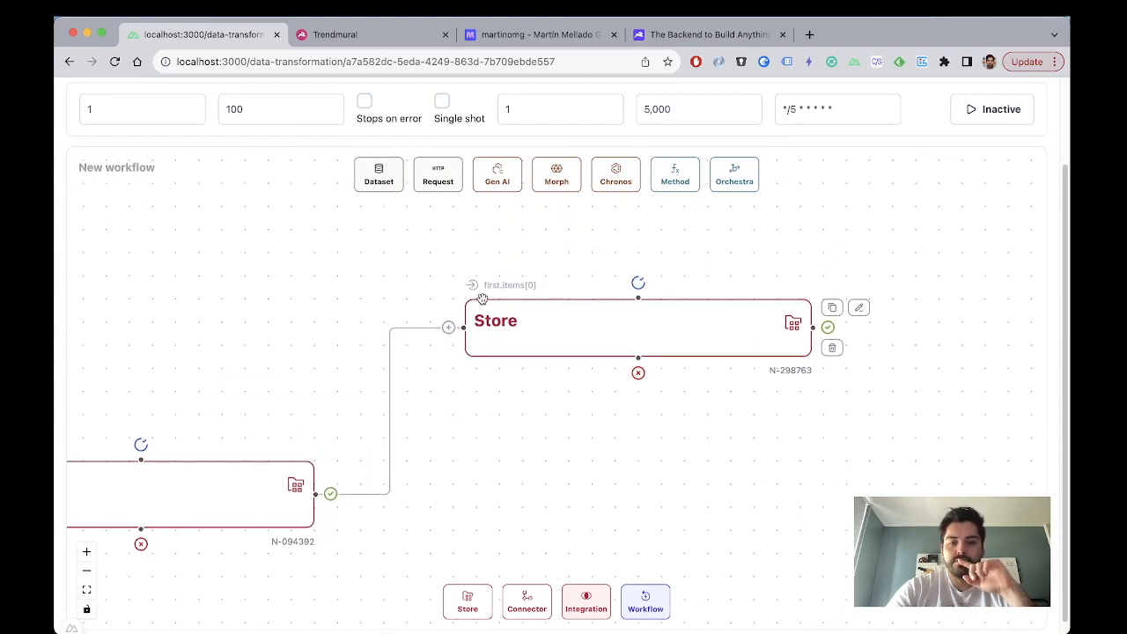
{"action": "scroll", "coordinate": [520, 299], "scroll_direction": "down", "scroll_amount": 3}
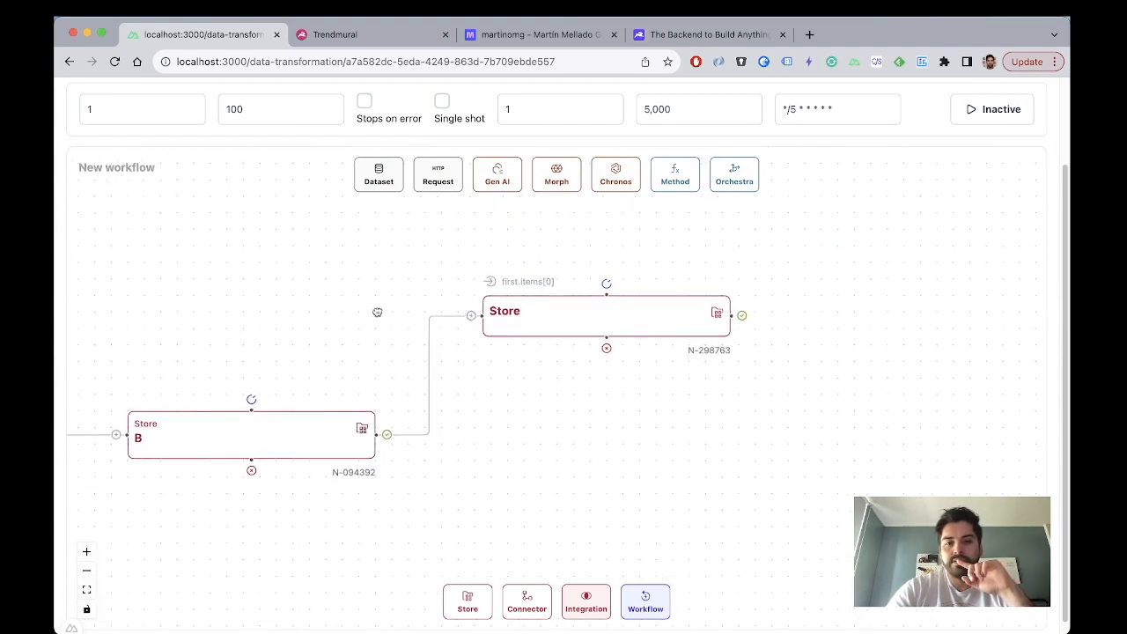
{"action": "left_click_drag", "start_coordinate": [377, 311], "coordinate": [465, 303]}
{"action": "scroll", "coordinate": [607, 279], "scroll_direction": "up", "scroll_amount": 3}
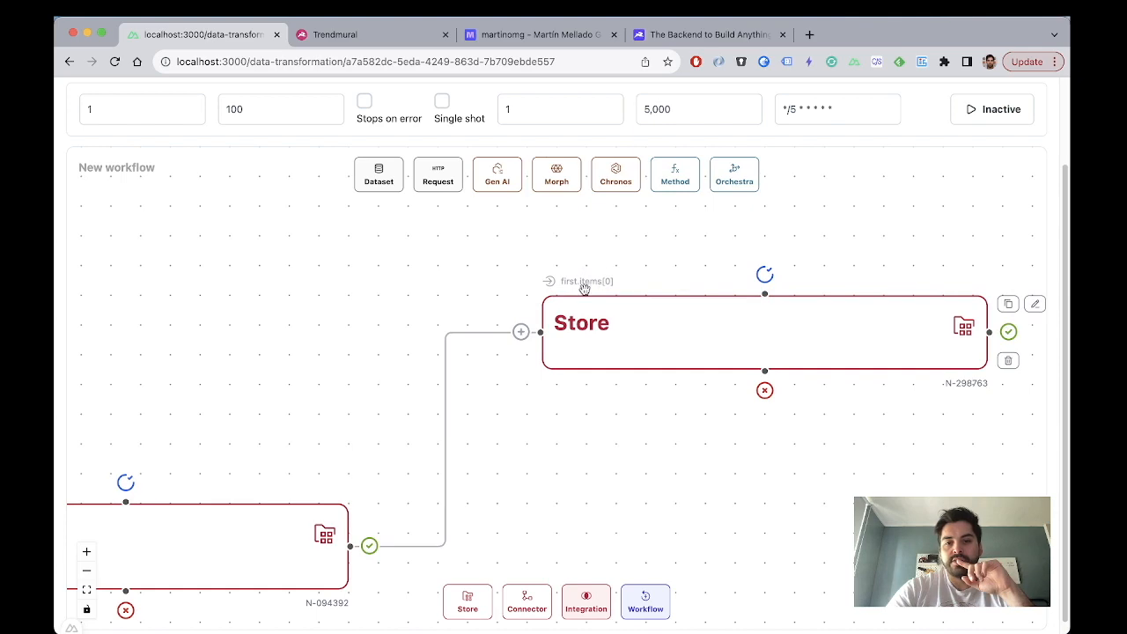
{"action": "scroll", "coordinate": [585, 289], "scroll_direction": "down", "scroll_amount": 2}
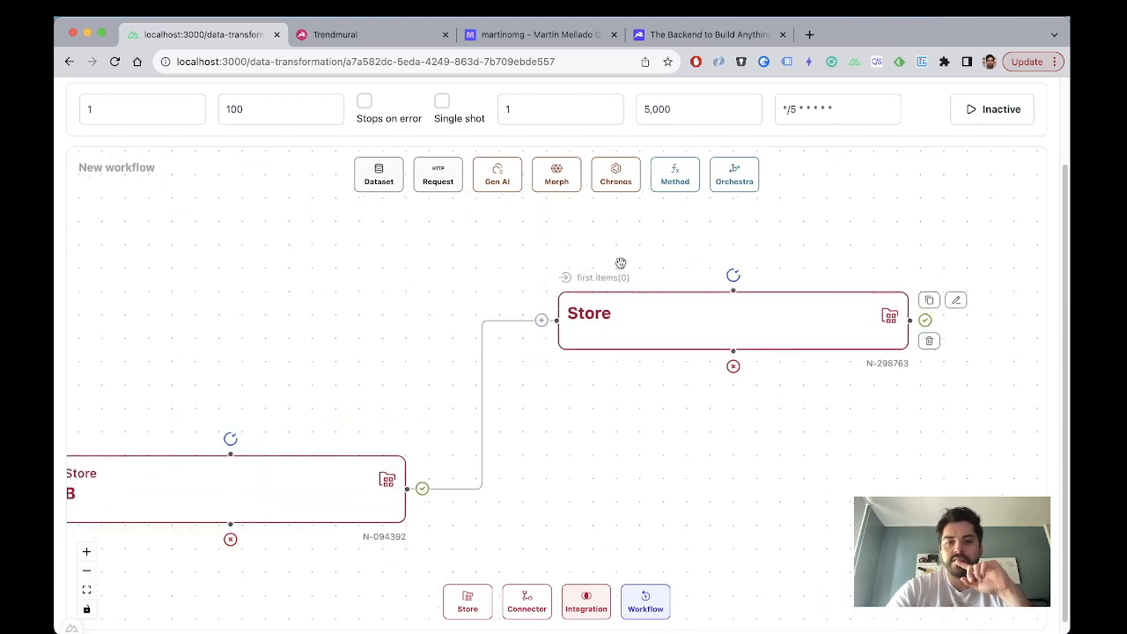
{"action": "scroll", "coordinate": [620, 269], "scroll_direction": "down", "scroll_amount": 3}
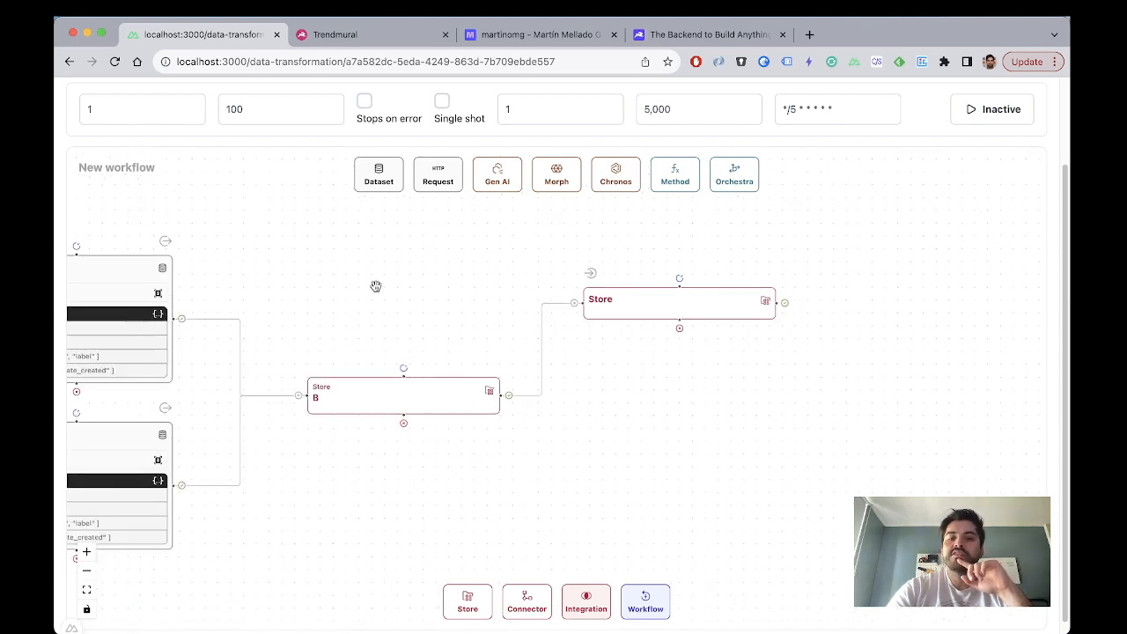
{"action": "left_click_drag", "start_coordinate": [375, 286], "coordinate": [626, 235]}
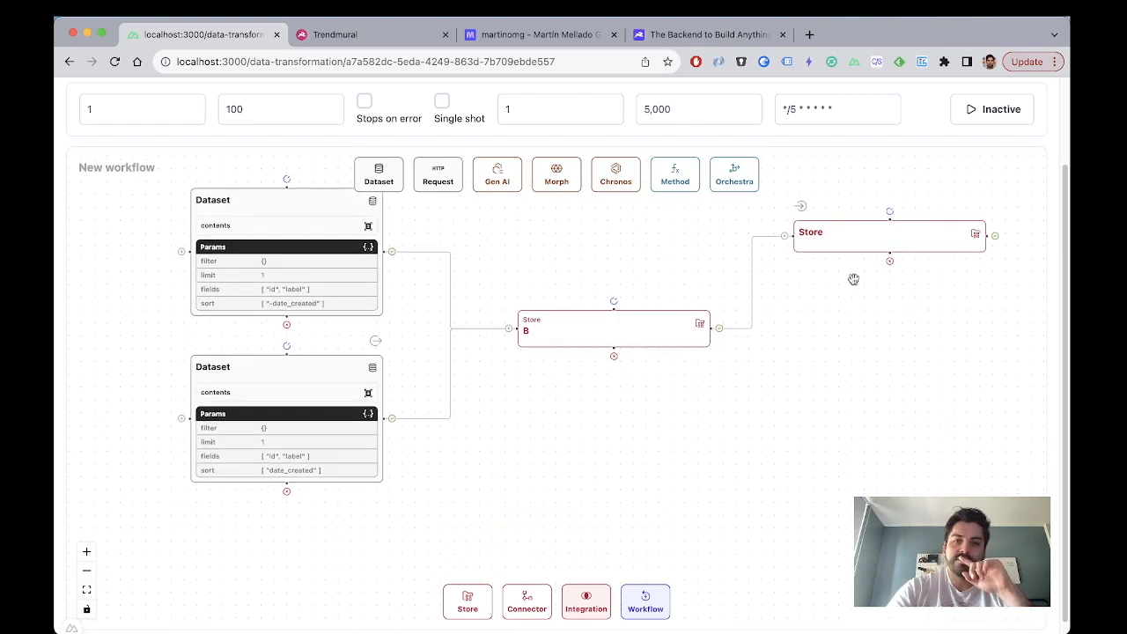
{"action": "double_click", "coordinate": [649, 341]}
{"action": "left_click", "coordinate": [680, 438]}
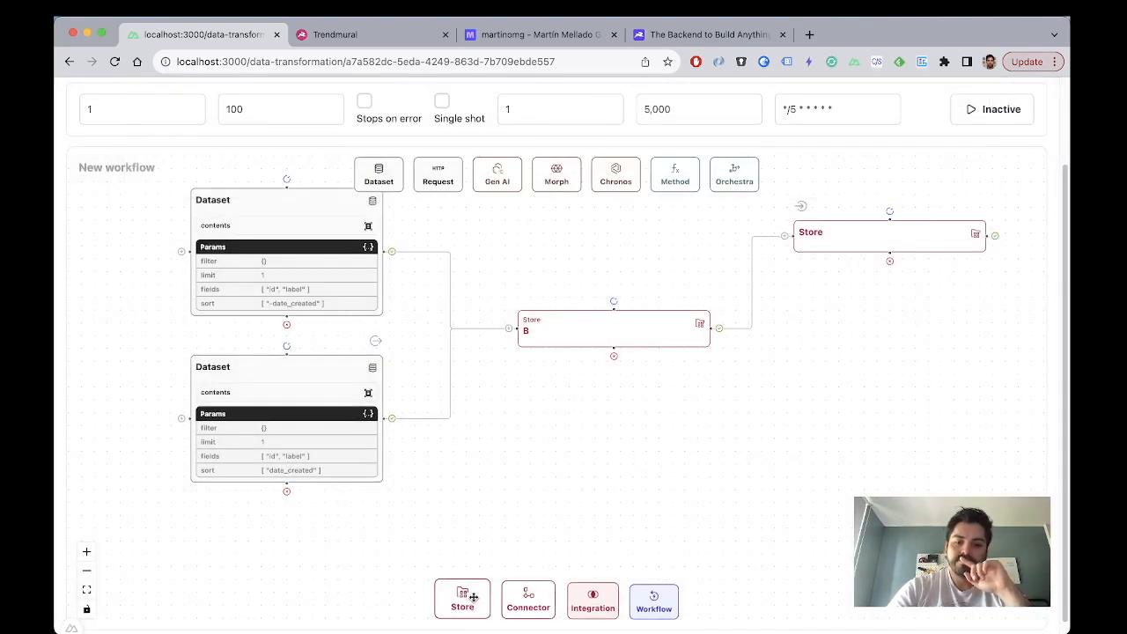
Step: Add an Orchestra node below Store B and connect its input to Store B's error output
{"action": "scroll", "coordinate": [662, 451], "scroll_direction": "down", "scroll_amount": 1}
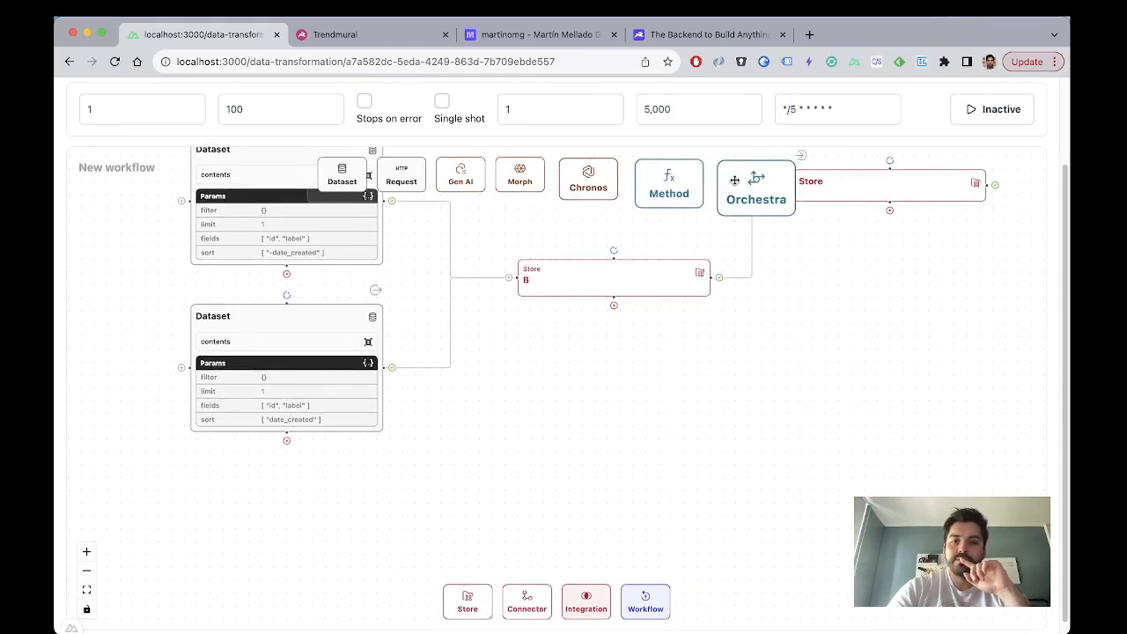
{"action": "left_click_drag", "start_coordinate": [735, 181], "coordinate": [605, 396]}
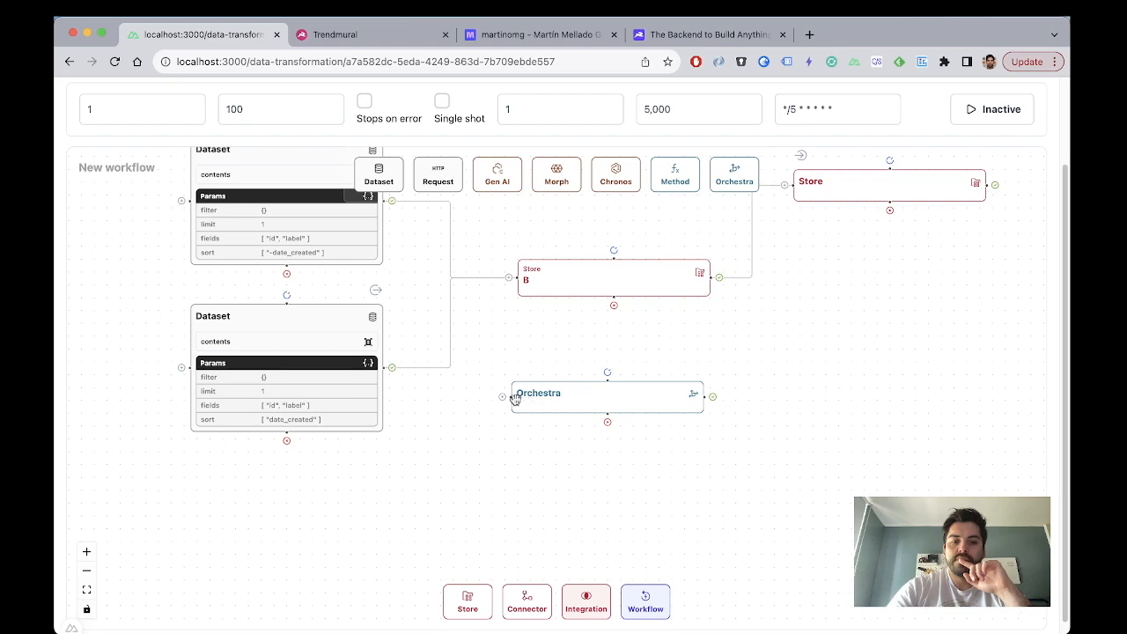
{"action": "mouse_move", "coordinate": [510, 396]}
{"action": "left_mouse_down"}
{"action": "mouse_move", "coordinate": [573, 308]}
{"action": "mouse_move", "coordinate": [613, 304]}
{"action": "left_mouse_up"}
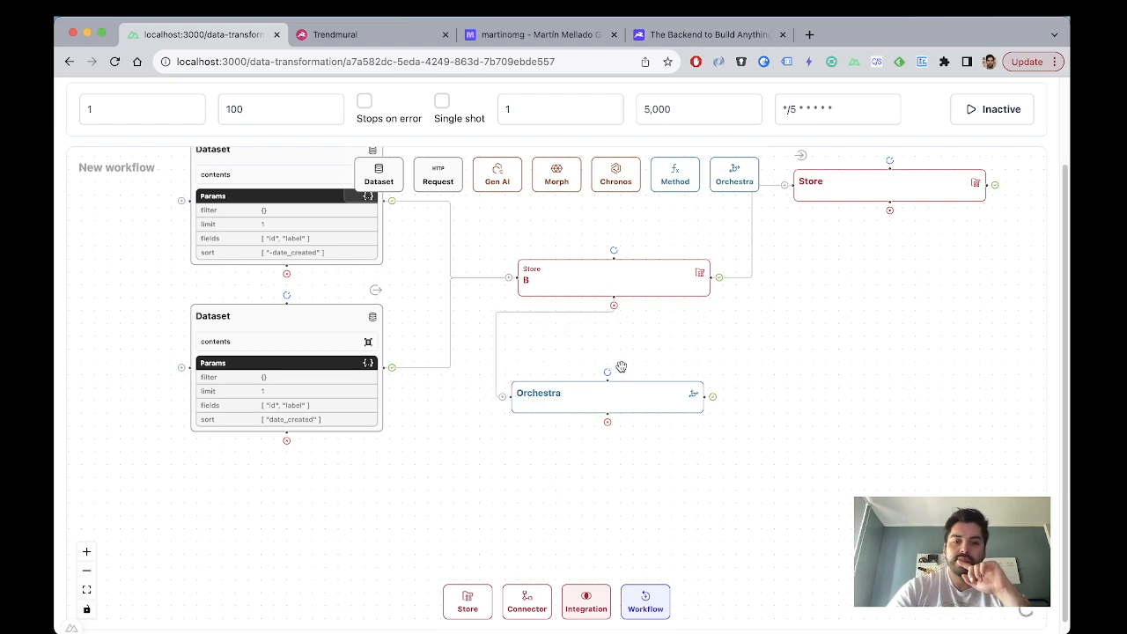
Step: Add a pre global method to the Orchestra node that sets source to an object with "msg": "a critical error"
{"action": "double_click", "coordinate": [615, 401]}
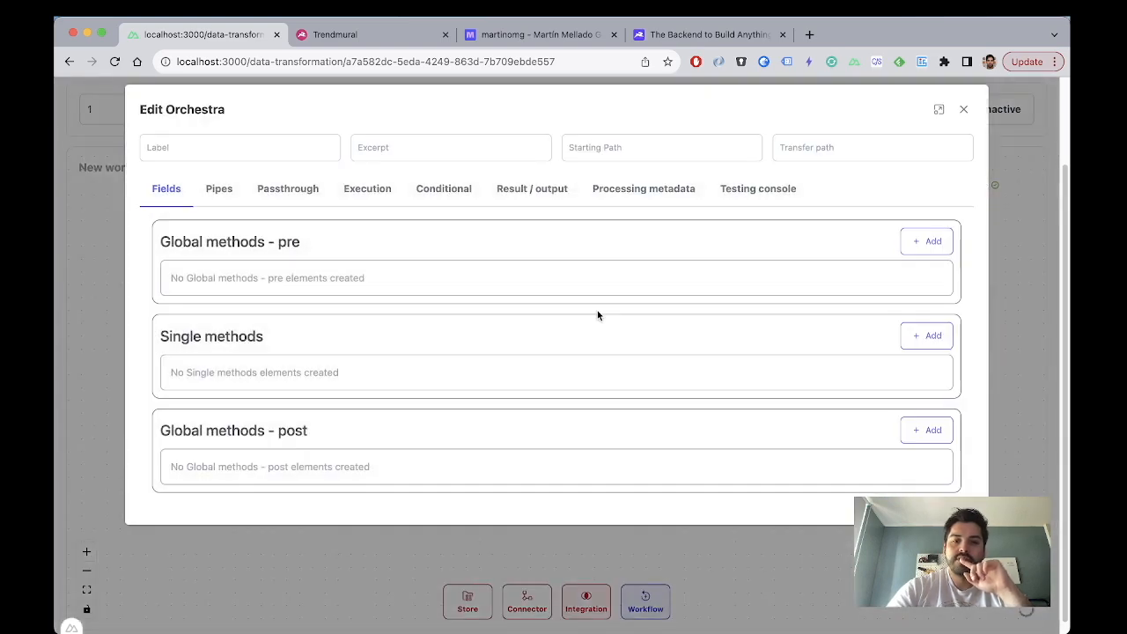
{"action": "left_click", "coordinate": [929, 241]}
{"action": "left_click_drag", "start_coordinate": [336, 429], "coordinate": [336, 430]}
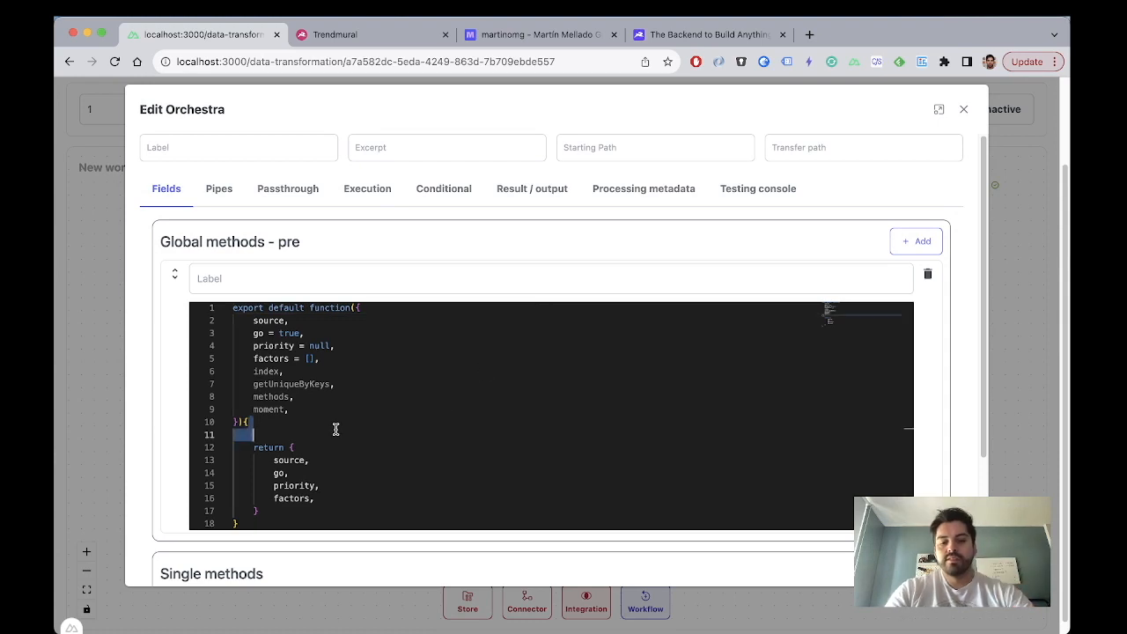
{"action": "left_click", "coordinate": [335, 429]}
{"action": "type", "text": "source = {"}
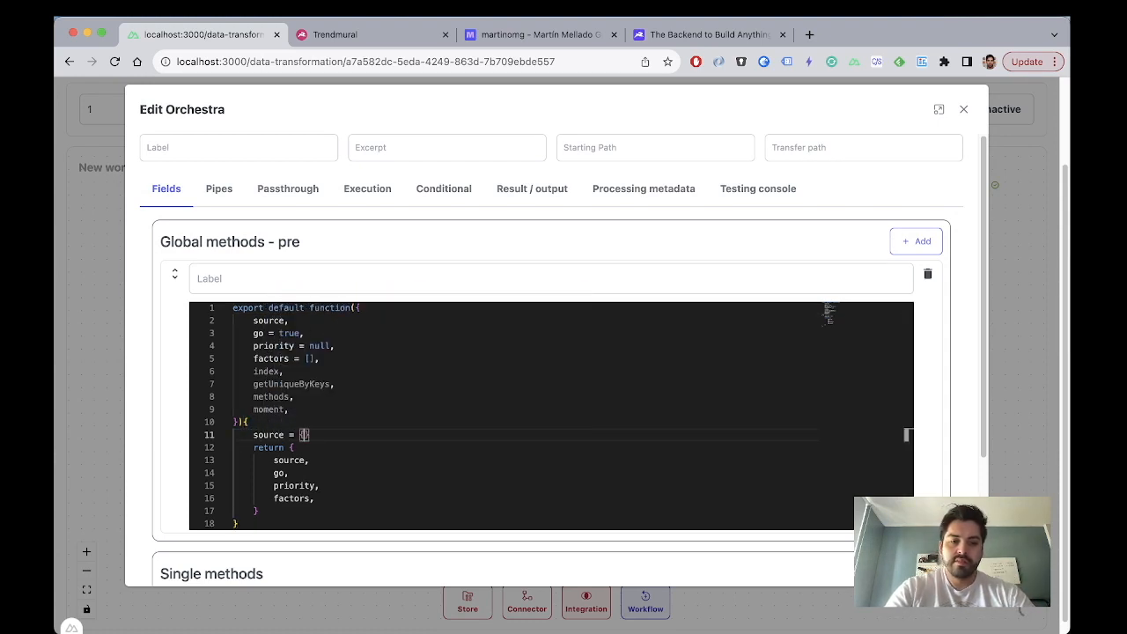
{"action": "key", "text": "Return"}
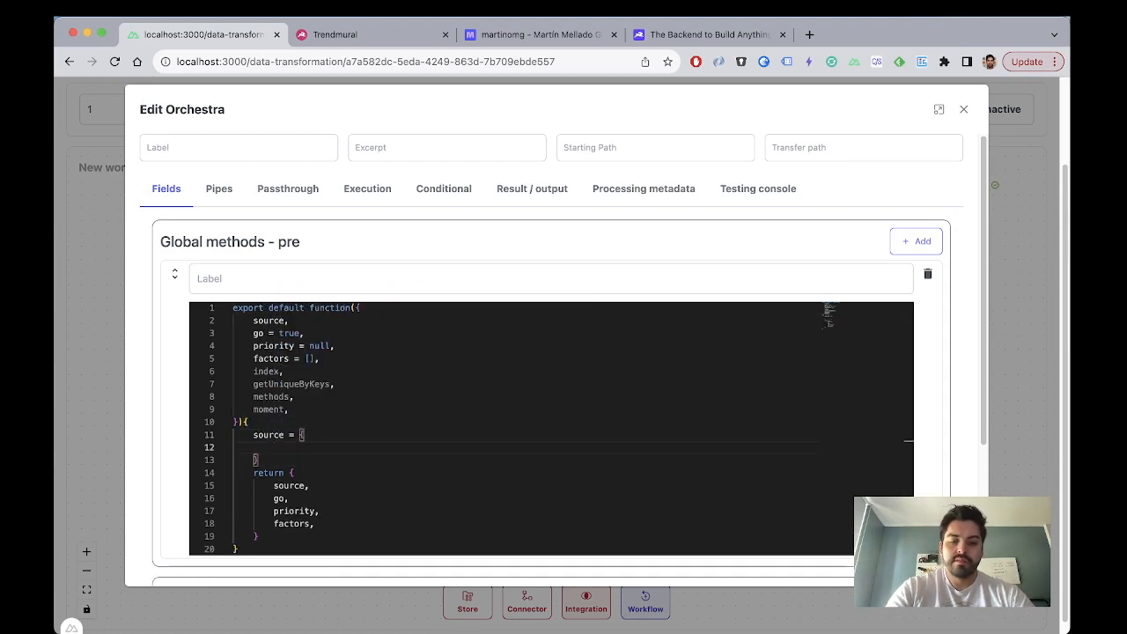
{"action": "type", "text": "\"\""}
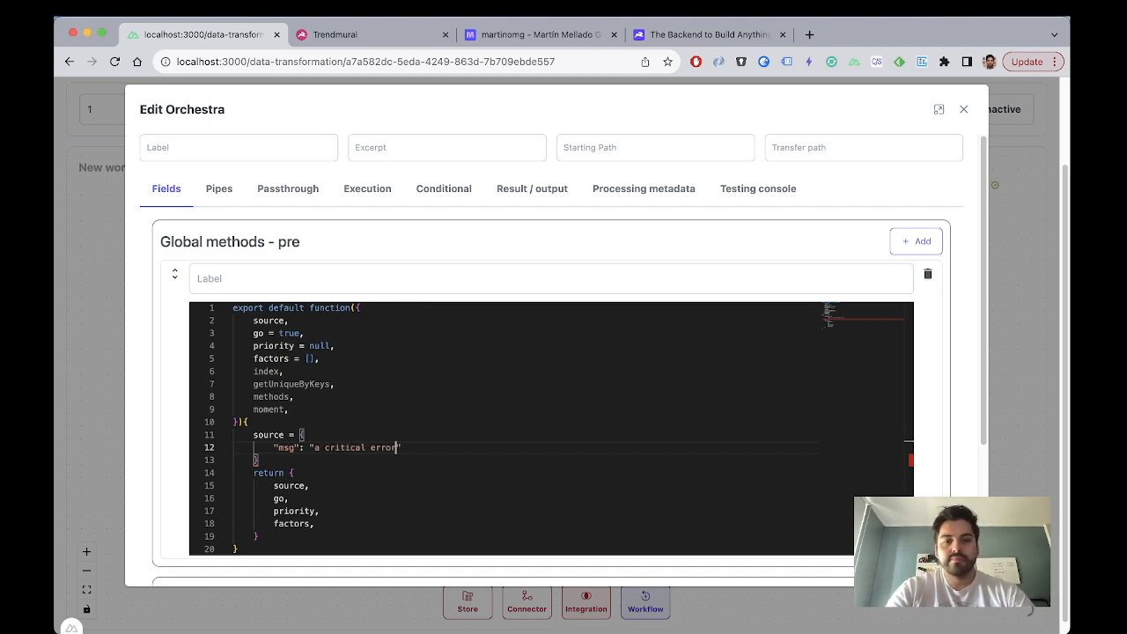
Step: Test the Orchestra node and examine the output line in its single-module response
{"action": "left_click", "coordinate": [768, 190]}
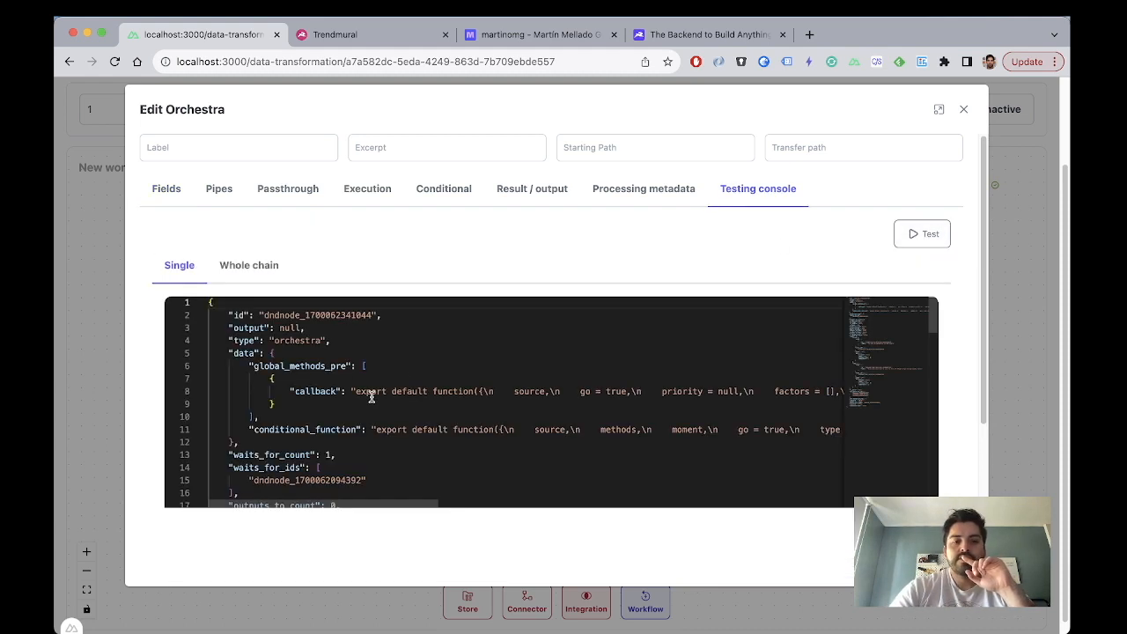
{"action": "left_click_drag", "start_coordinate": [305, 327], "coordinate": [226, 325]}
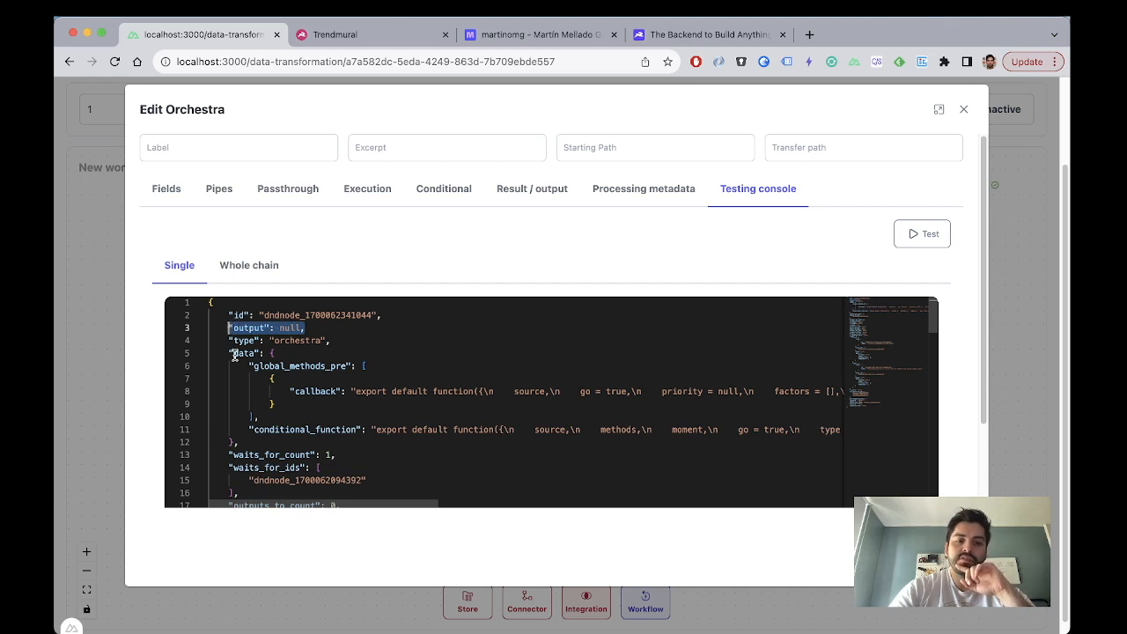
Step: Examine the execution type at the end of the Orchestra node's single-module response and return to the workflow canvas
{"action": "scroll", "coordinate": [236, 359], "scroll_direction": "down", "scroll_amount": 11}
{"action": "scroll", "coordinate": [238, 366], "scroll_direction": "up", "scroll_amount": 1}
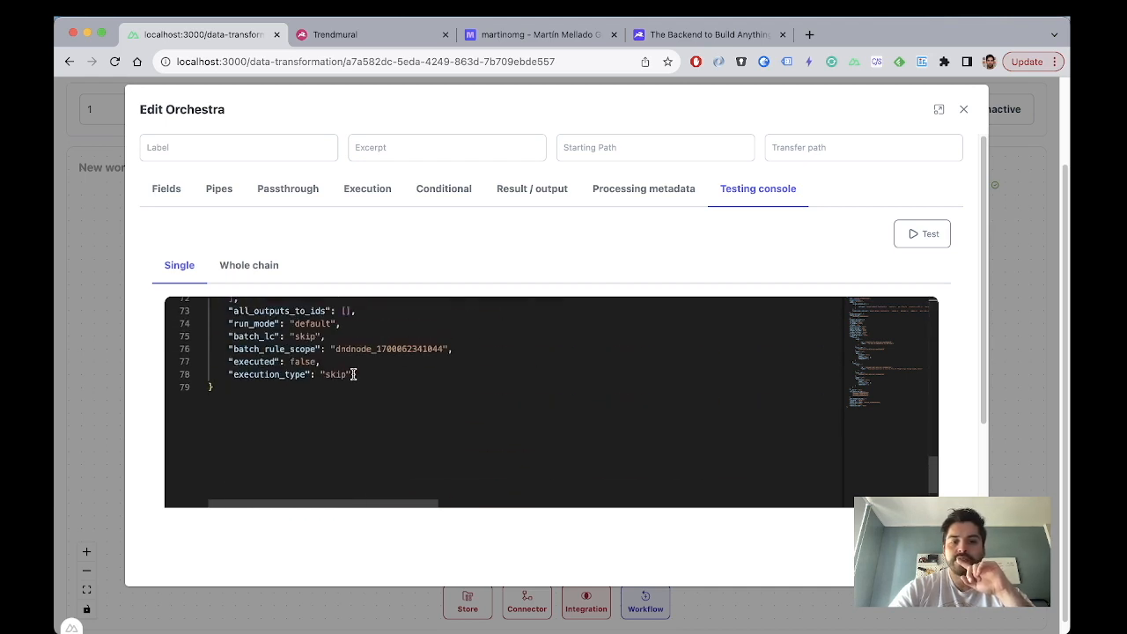
{"action": "left_click_drag", "start_coordinate": [353, 374], "coordinate": [226, 373]}
{"action": "scroll", "coordinate": [342, 390], "scroll_direction": "up", "scroll_amount": 10}
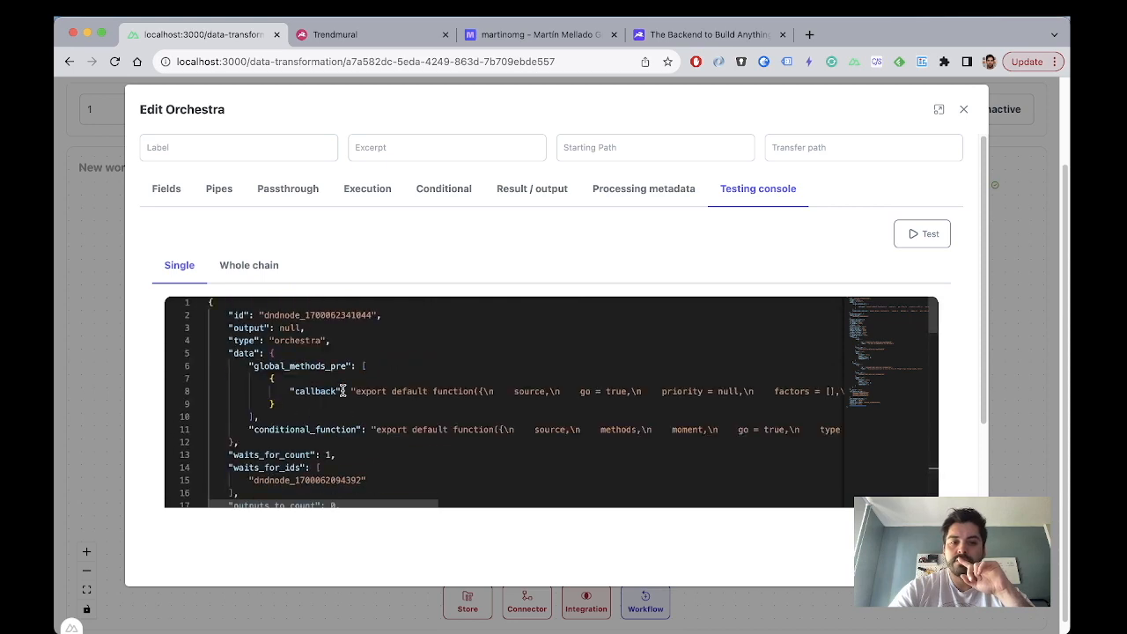
{"action": "left_click", "coordinate": [963, 109]}
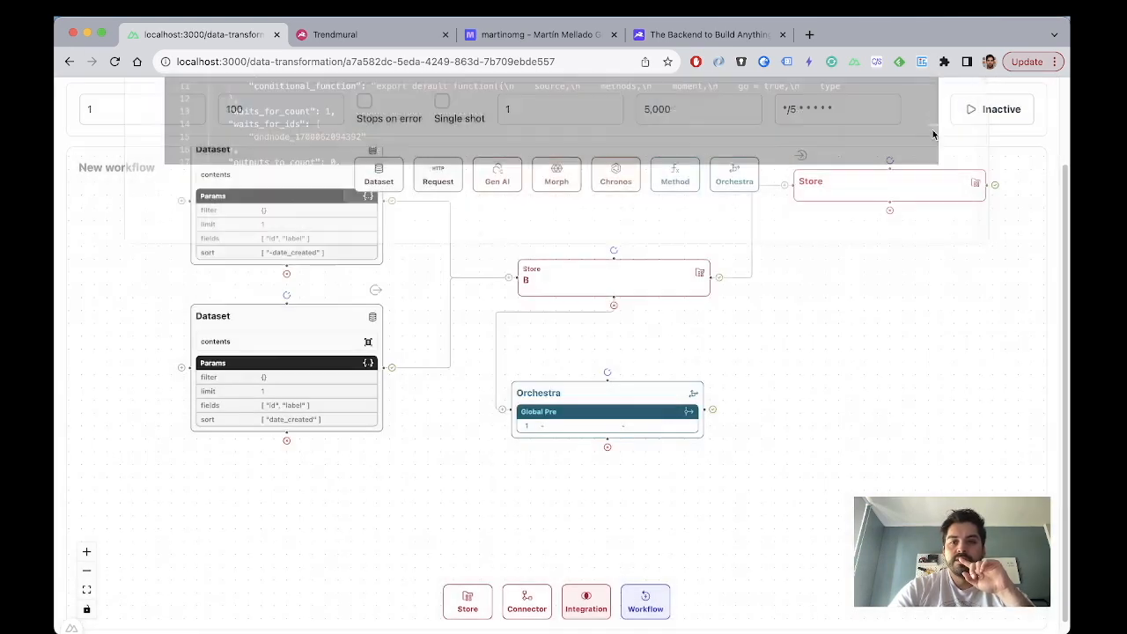
{"action": "left_click_drag", "start_coordinate": [721, 361], "coordinate": [723, 382]}
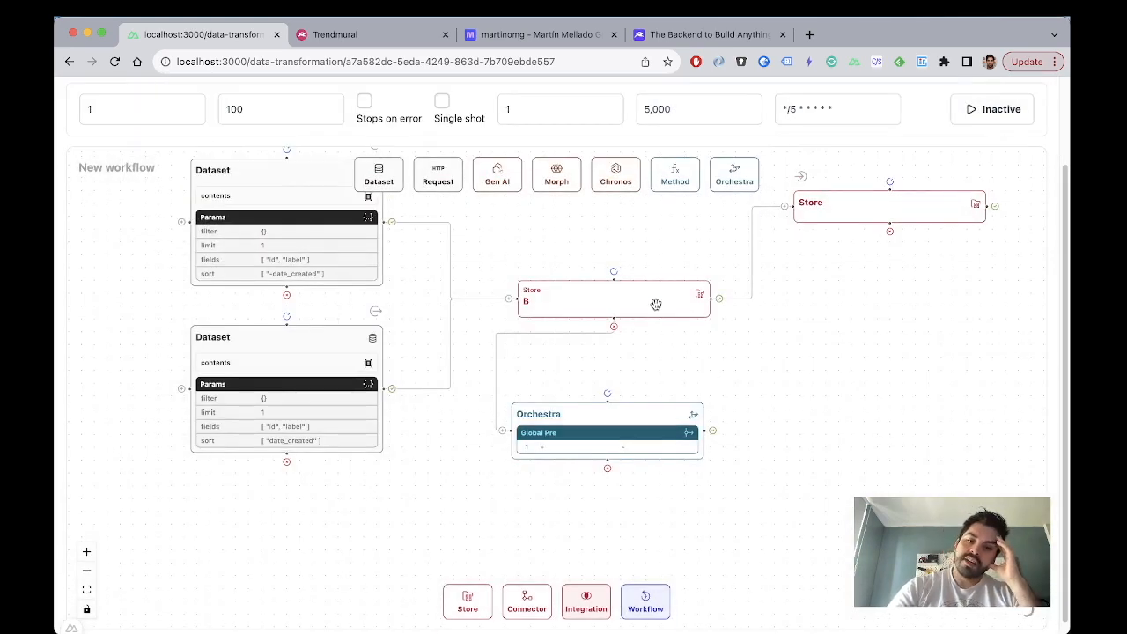
Step: Open Store B's conditional settings and examine its required path and the type and return parts of its conditional function
{"action": "double_click", "coordinate": [656, 304]}
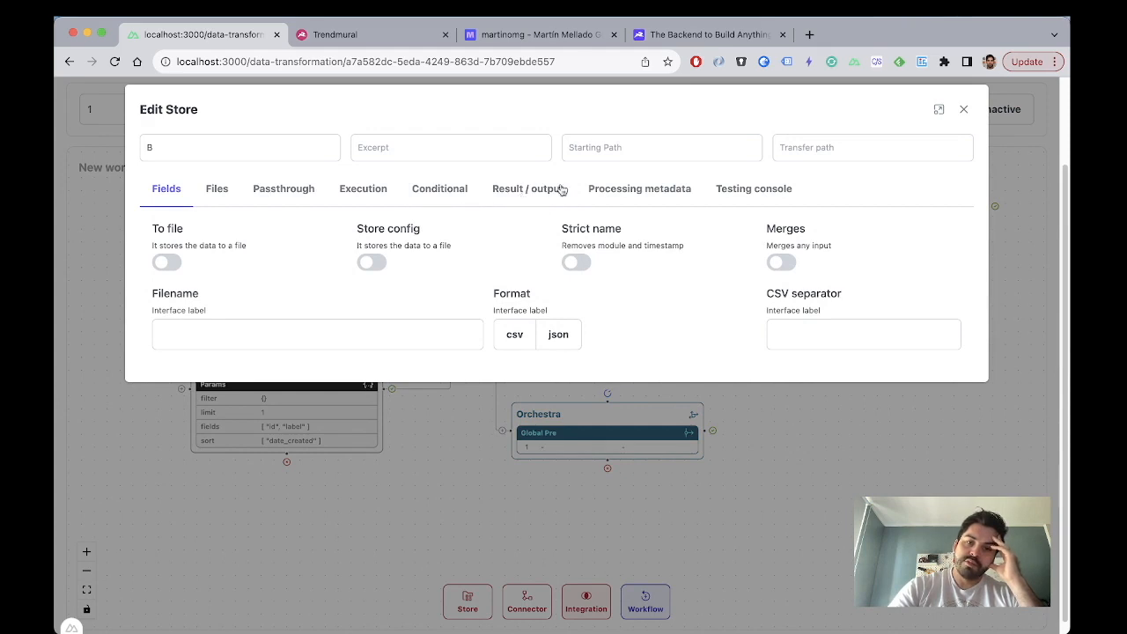
{"action": "left_click", "coordinate": [448, 194]}
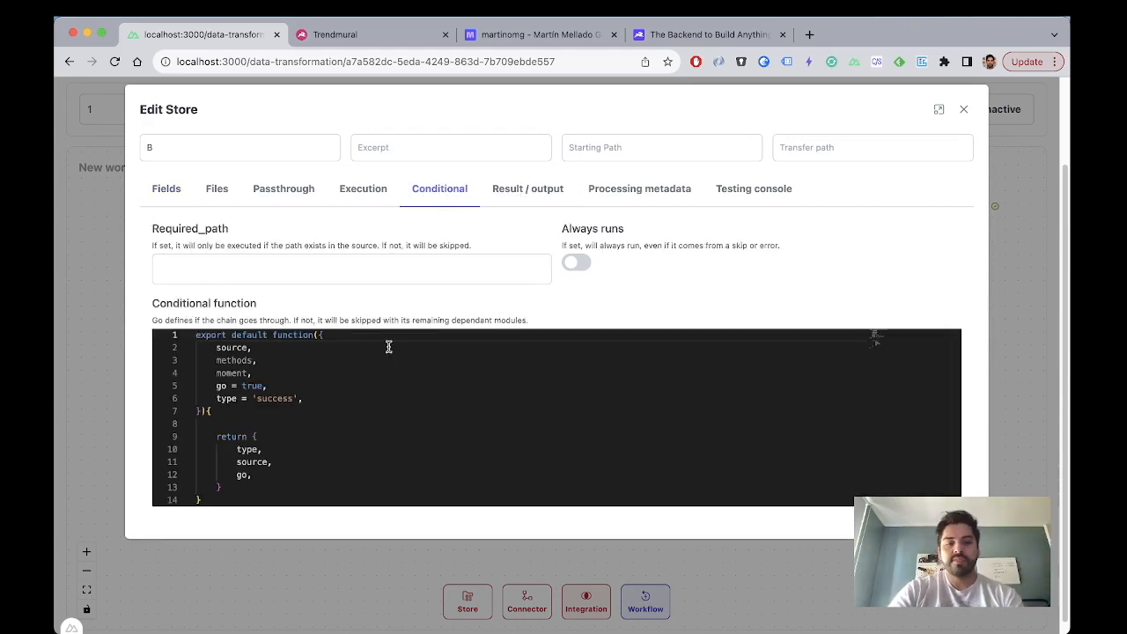
{"action": "left_click", "coordinate": [298, 428]}
{"action": "left_click", "coordinate": [380, 268]}
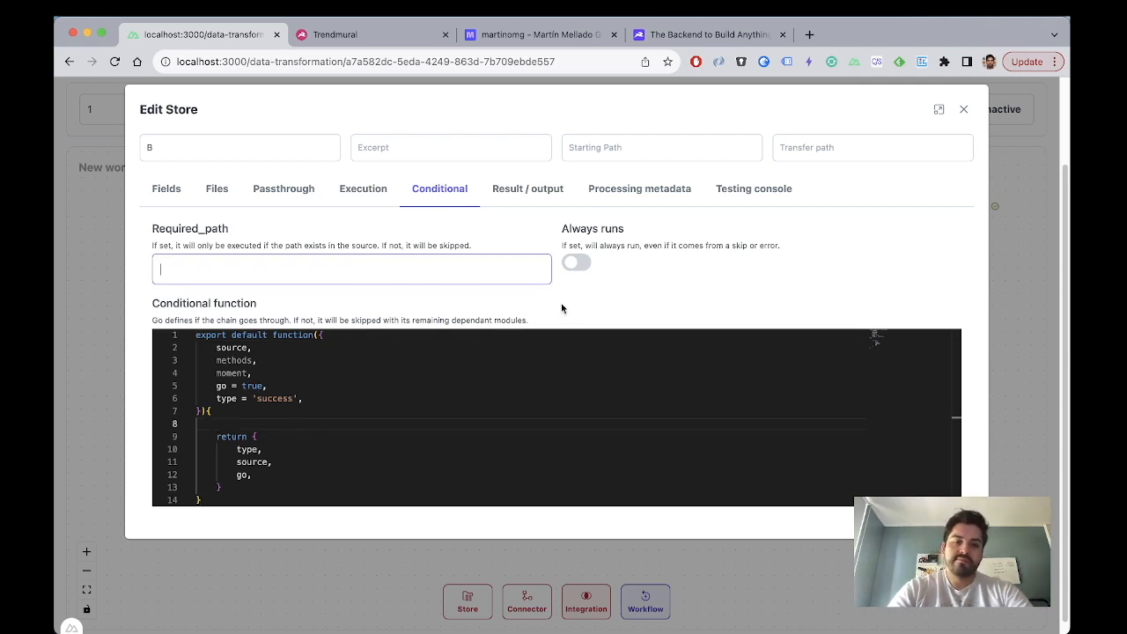
{"action": "double_click", "coordinate": [294, 398]}
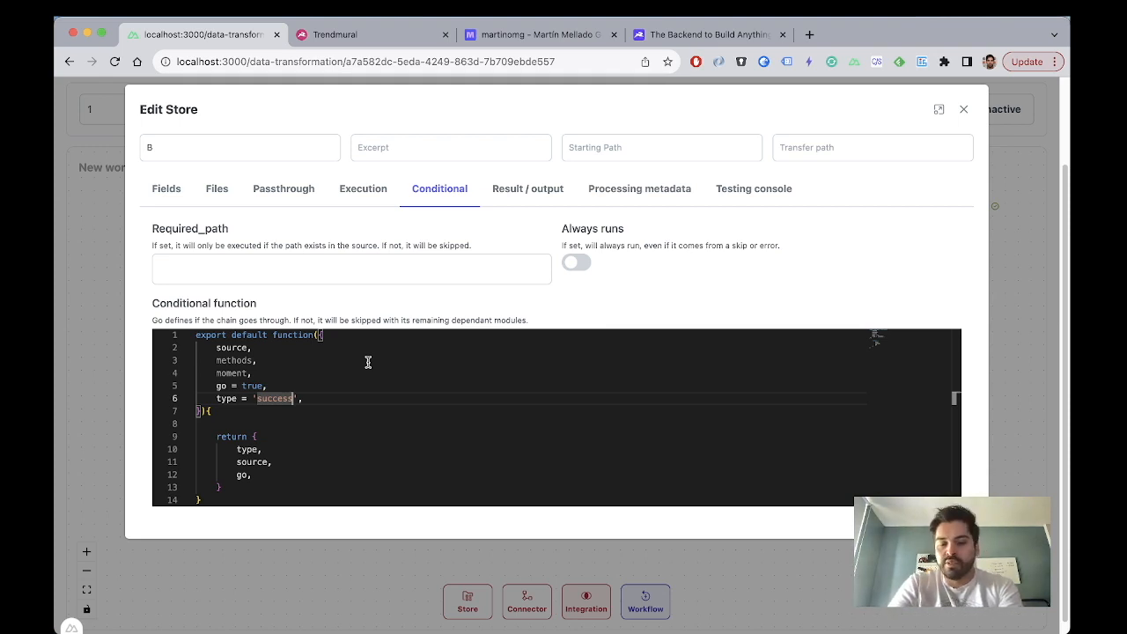
{"action": "left_click", "coordinate": [348, 271]}
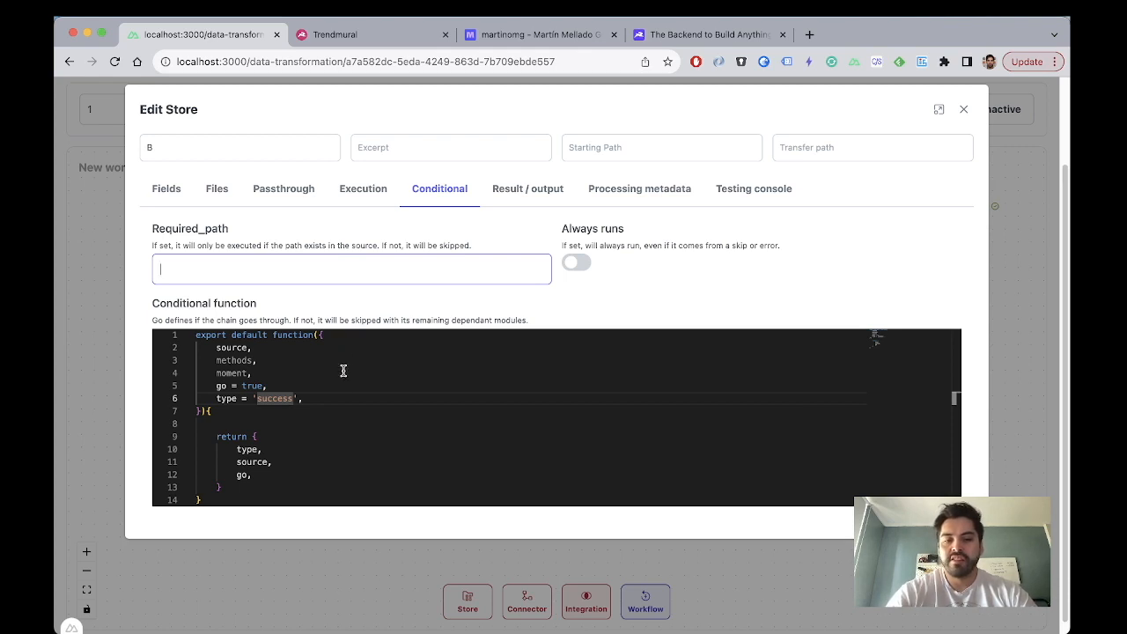
{"action": "left_click", "coordinate": [302, 437]}
{"action": "left_click", "coordinate": [292, 419]}
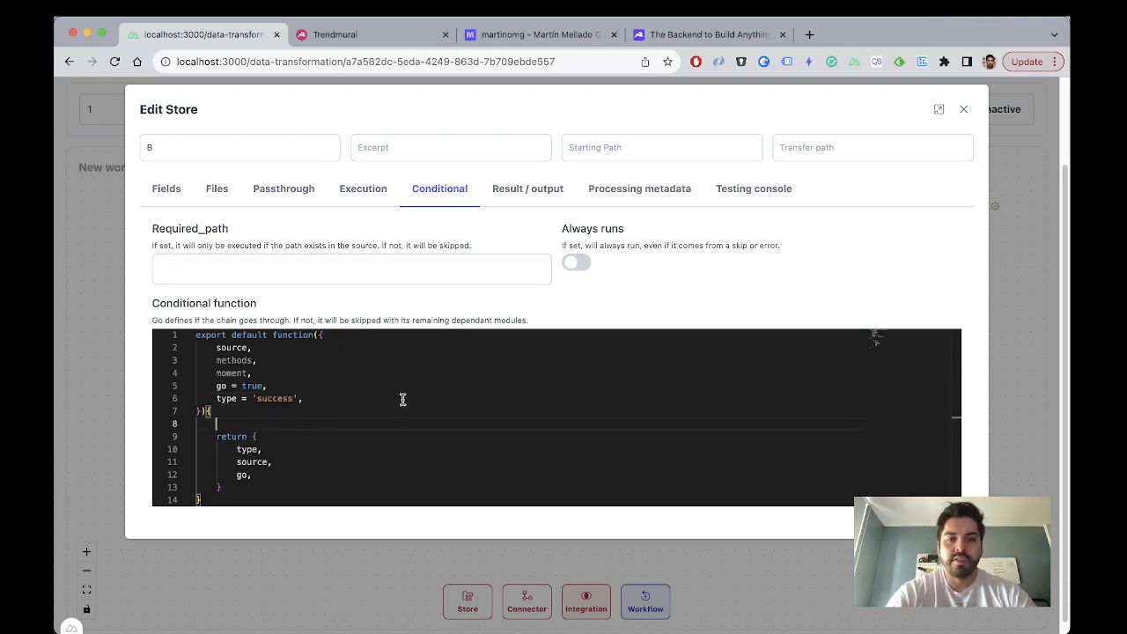
Step: Set Store B's required path to "second" and keep Always runs off
{"action": "left_click", "coordinate": [430, 271]}
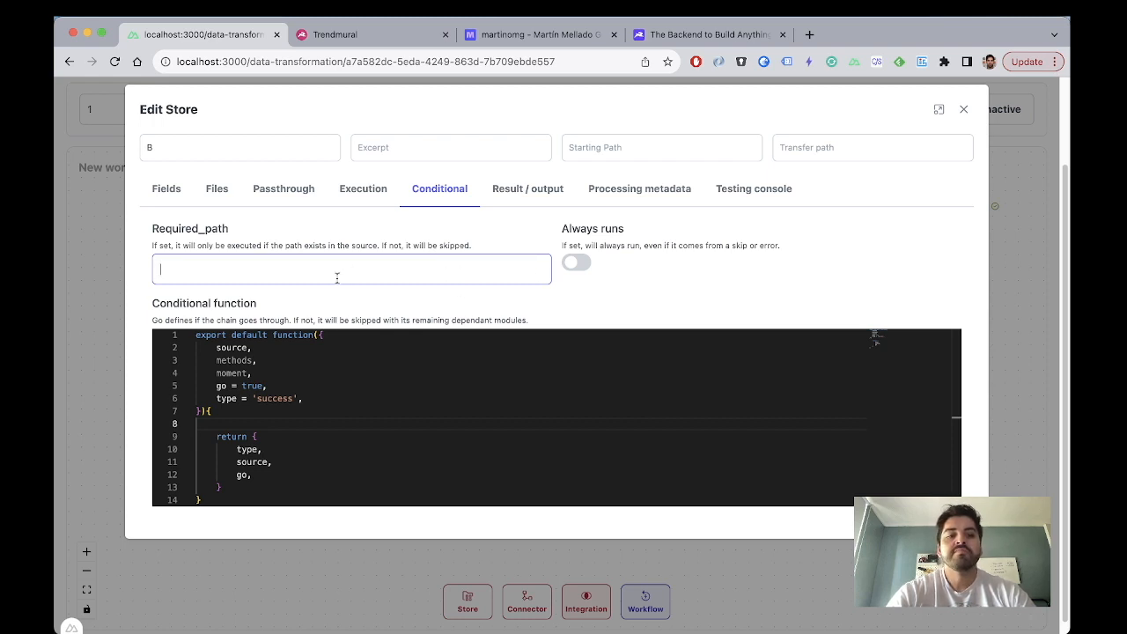
{"action": "left_click", "coordinate": [576, 263]}
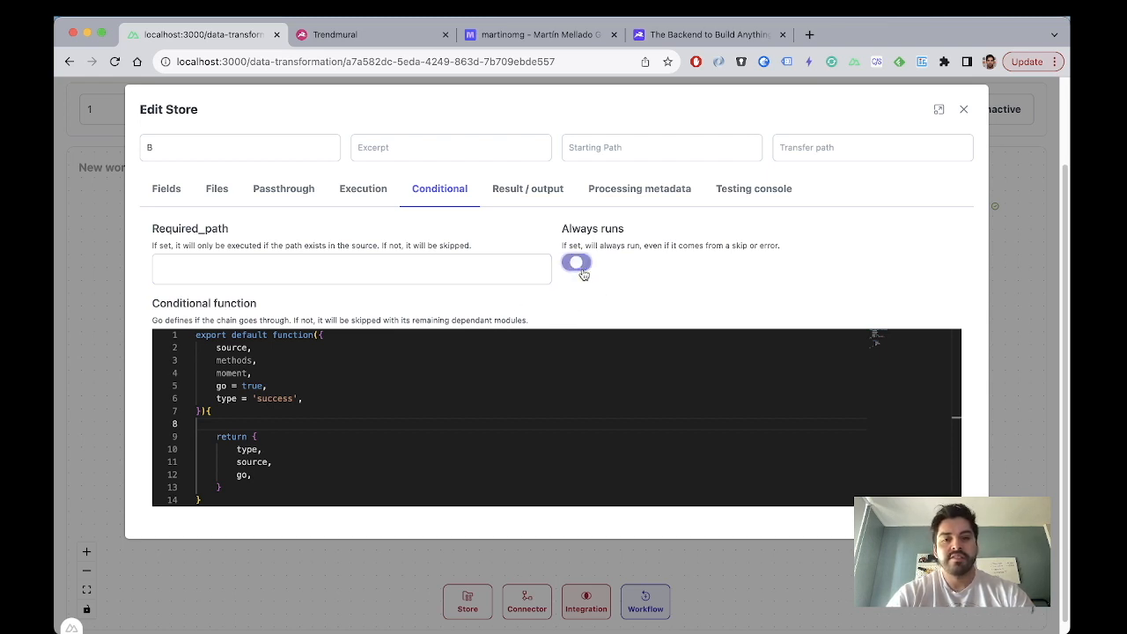
{"action": "left_click", "coordinate": [579, 266]}
{"action": "left_click", "coordinate": [448, 259]}
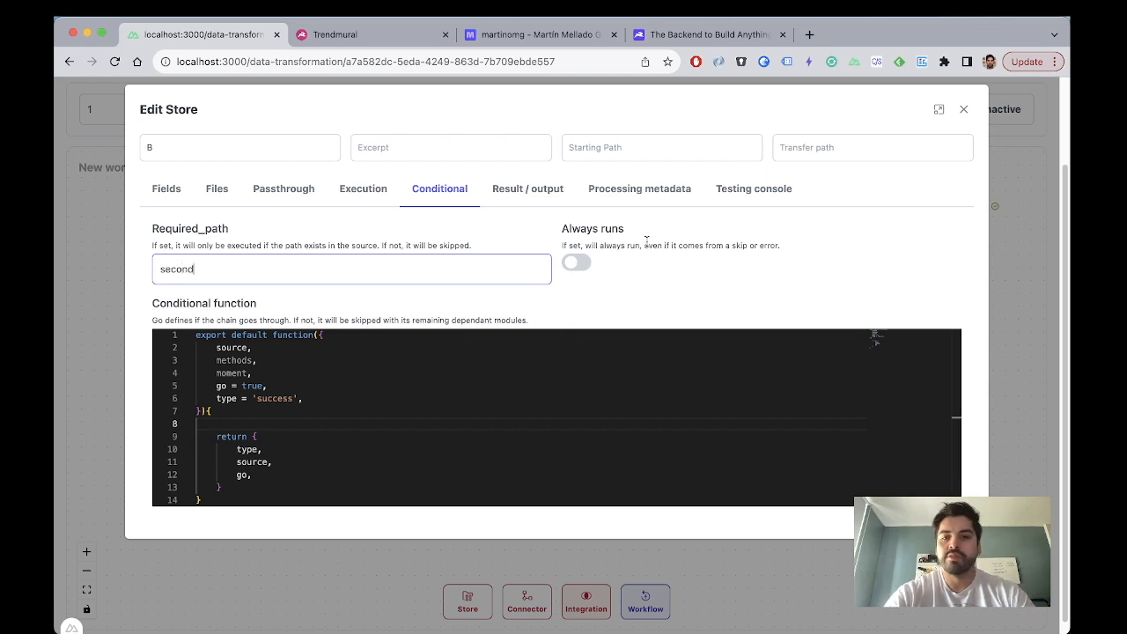
Step: Test Store B and examine the error and previous input in its module response
{"action": "left_click", "coordinate": [766, 192]}
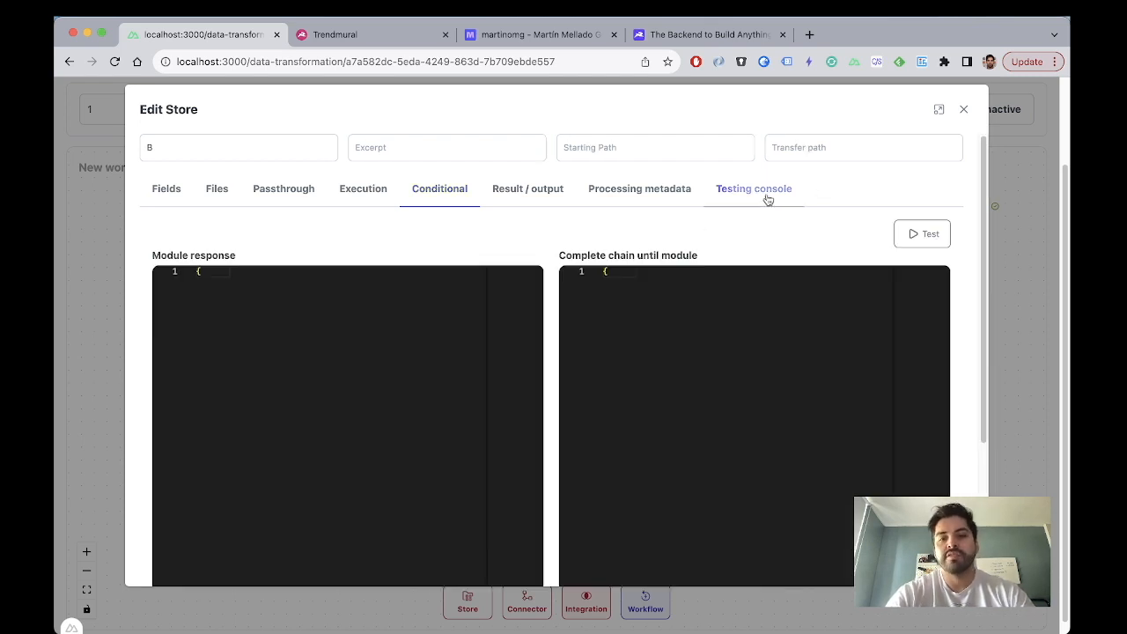
{"action": "left_click", "coordinate": [916, 238]}
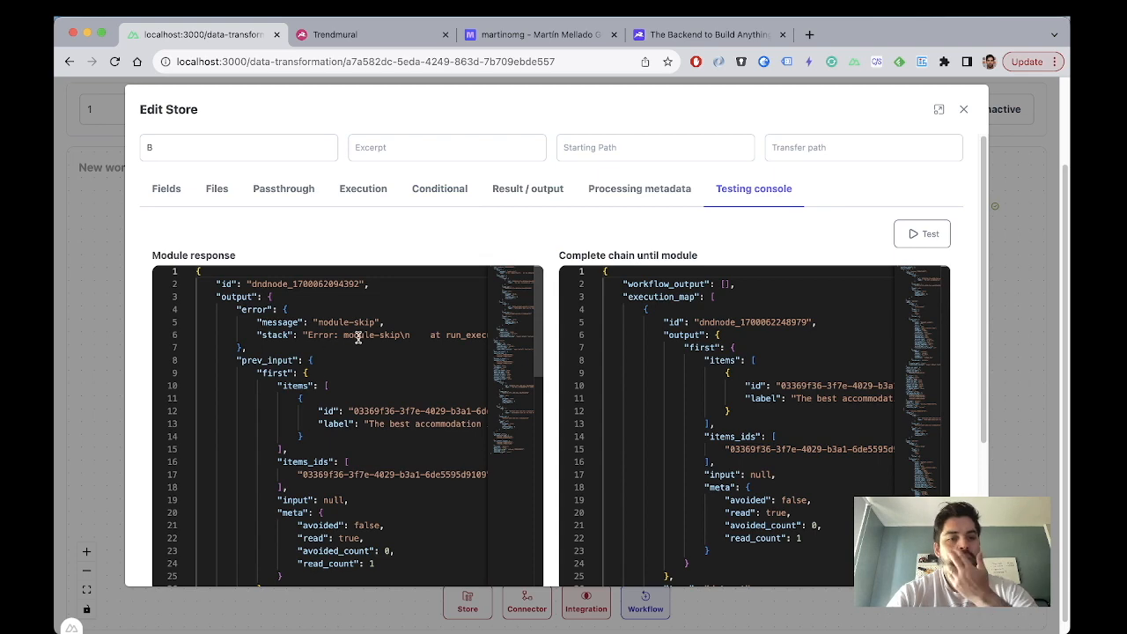
{"action": "scroll", "coordinate": [359, 341], "scroll_direction": "down", "scroll_amount": 1}
{"action": "scroll", "coordinate": [333, 334], "scroll_direction": "up", "scroll_amount": 1}
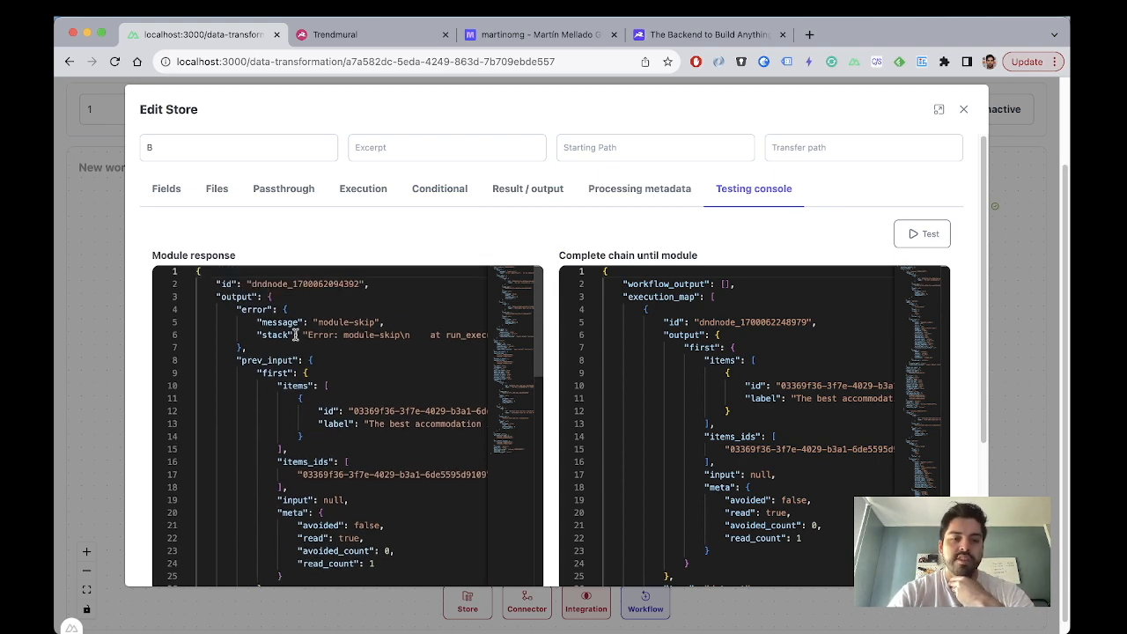
{"action": "scroll", "coordinate": [315, 324], "scroll_direction": "down", "scroll_amount": 15}
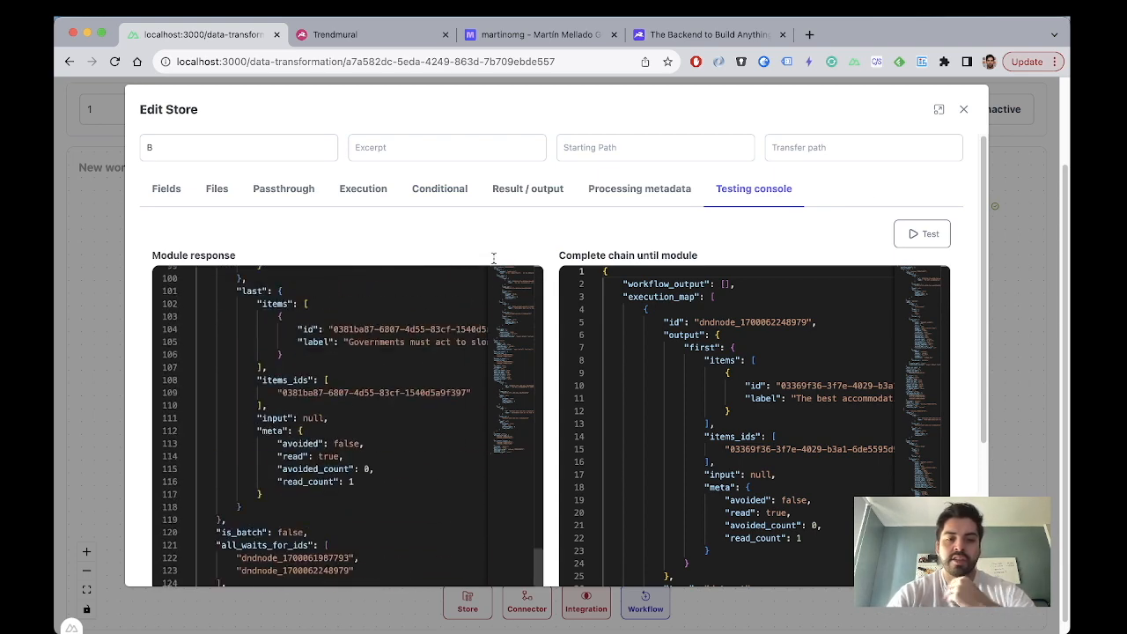
{"action": "left_click", "coordinate": [963, 110]}
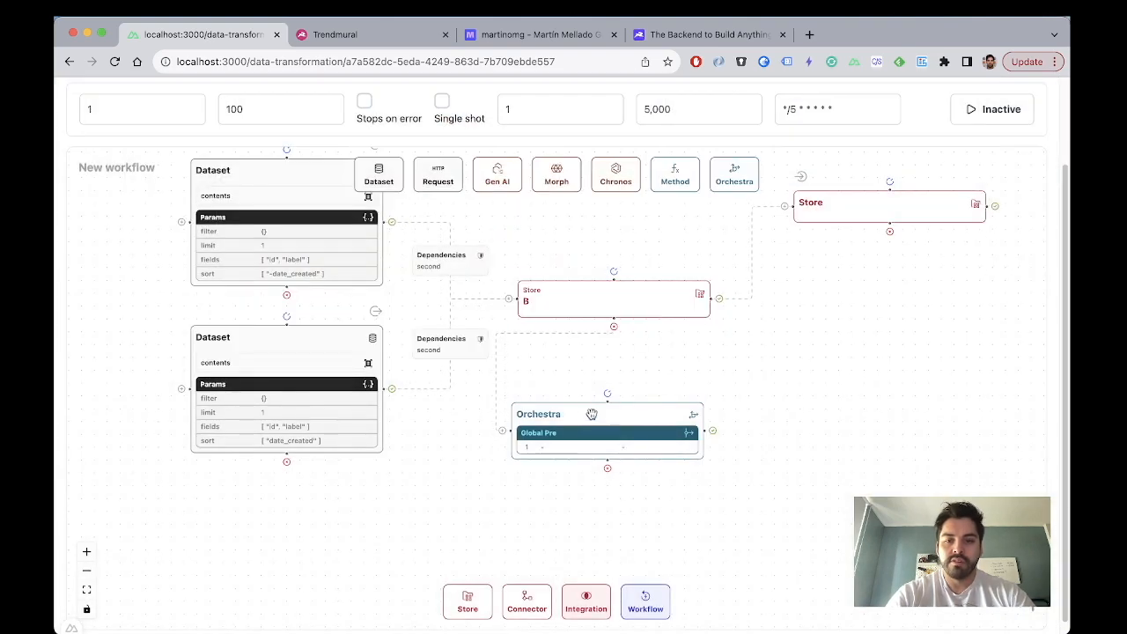
Step: Test the Orchestra node again and examine the output object in its single-module response
{"action": "left_click", "coordinate": [592, 412]}
{"action": "left_click", "coordinate": [739, 186]}
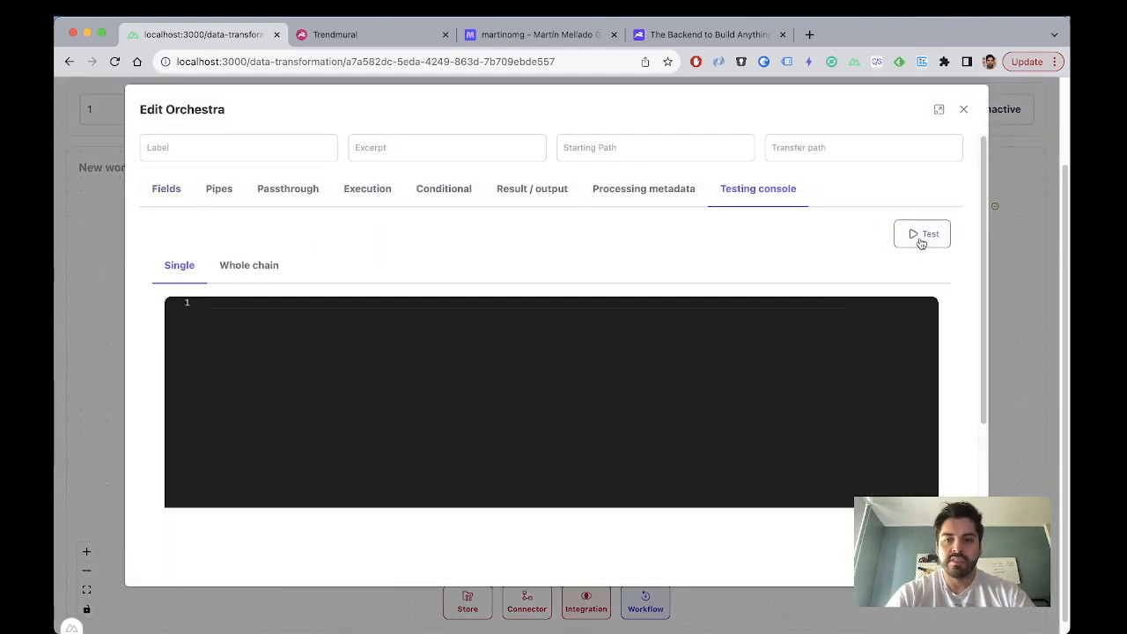
{"action": "left_click", "coordinate": [375, 391]}
{"action": "key", "text": "ctrl+v"}
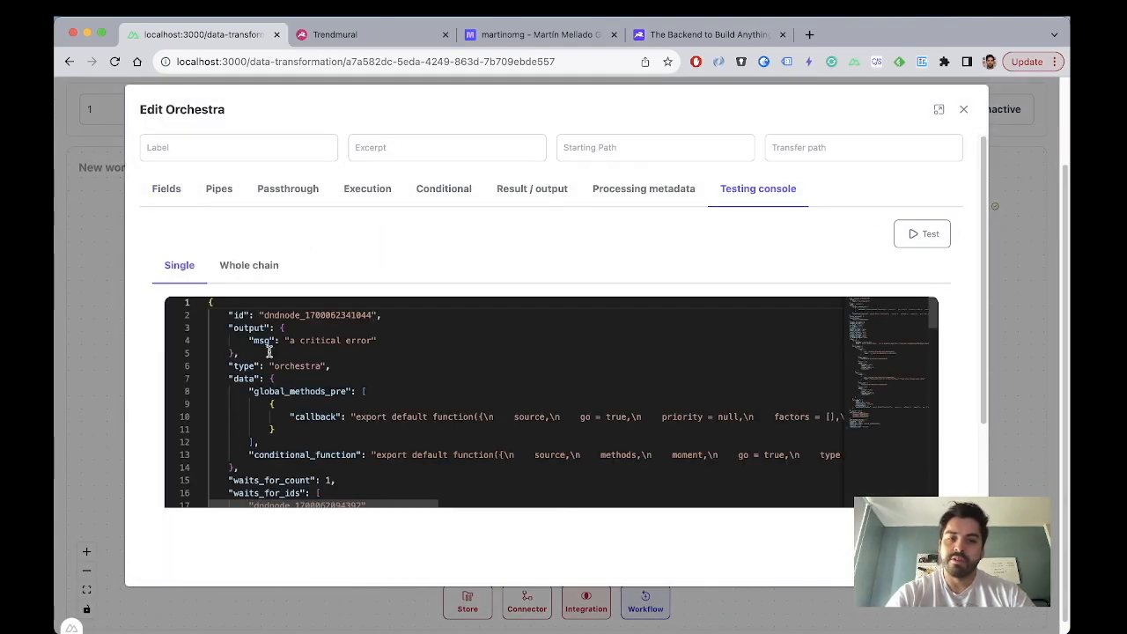
{"action": "left_click_drag", "start_coordinate": [241, 353], "coordinate": [228, 328]}
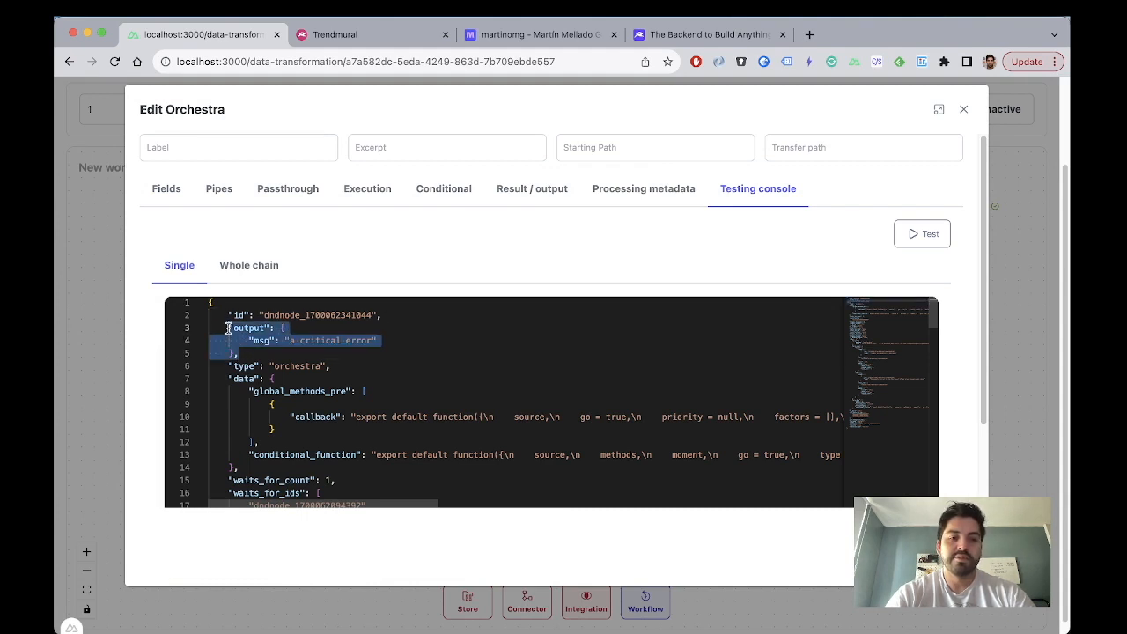
{"action": "scroll", "coordinate": [239, 364], "scroll_direction": "down", "scroll_amount": 2}
{"action": "scroll", "coordinate": [254, 346], "scroll_direction": "up", "scroll_amount": 2}
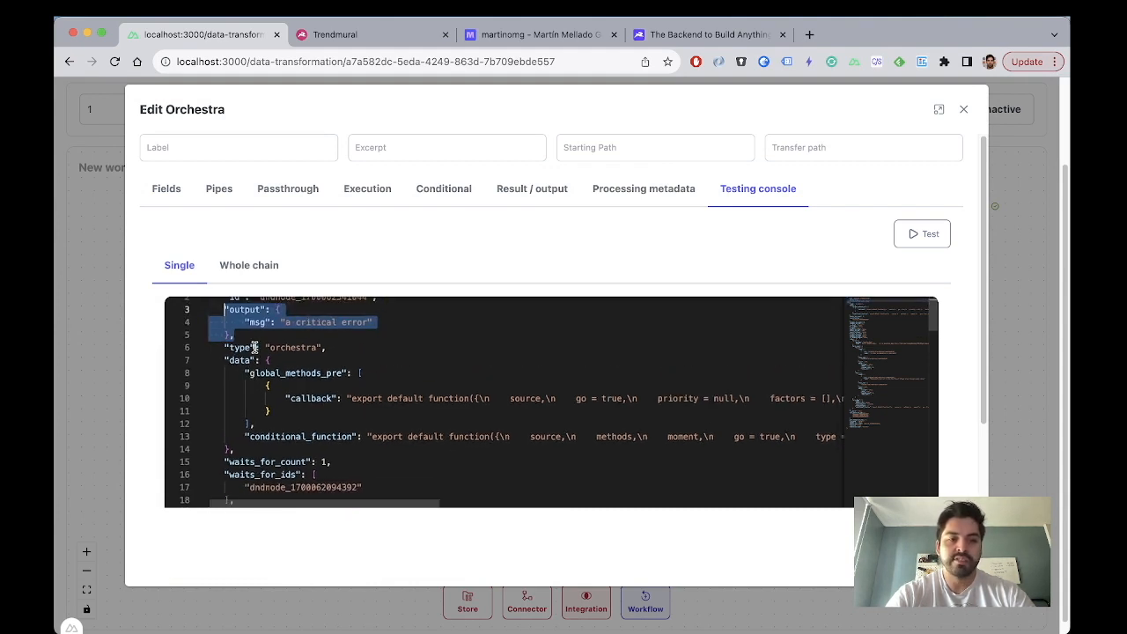
Step: Examine the rest of the Orchestra node's response, including the input's error, prev_input and prev_data sections
{"action": "scroll", "coordinate": [253, 347], "scroll_direction": "down", "scroll_amount": 3}
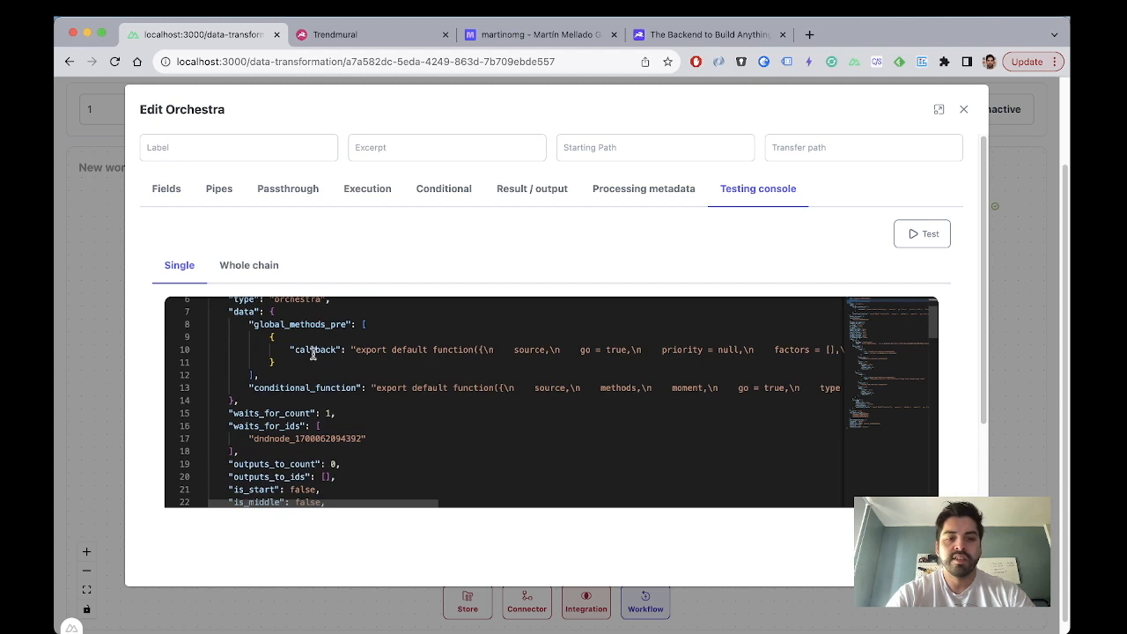
{"action": "scroll", "coordinate": [307, 366], "scroll_direction": "up", "scroll_amount": 2}
{"action": "scroll", "coordinate": [307, 366], "scroll_direction": "down", "scroll_amount": 6}
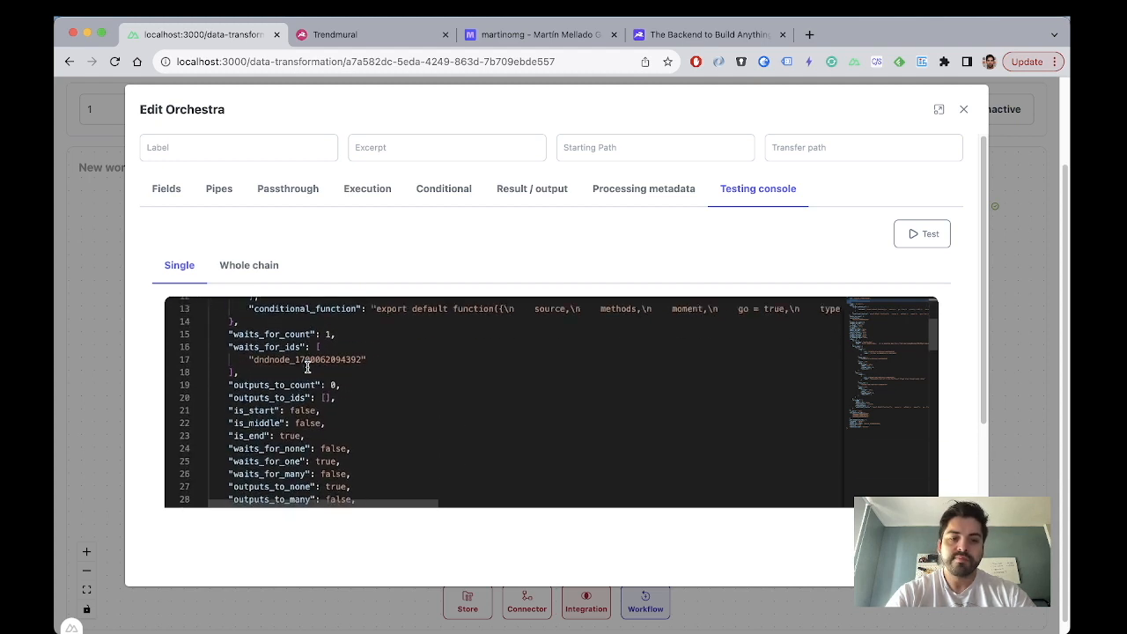
{"action": "scroll", "coordinate": [307, 366], "scroll_direction": "down", "scroll_amount": 5}
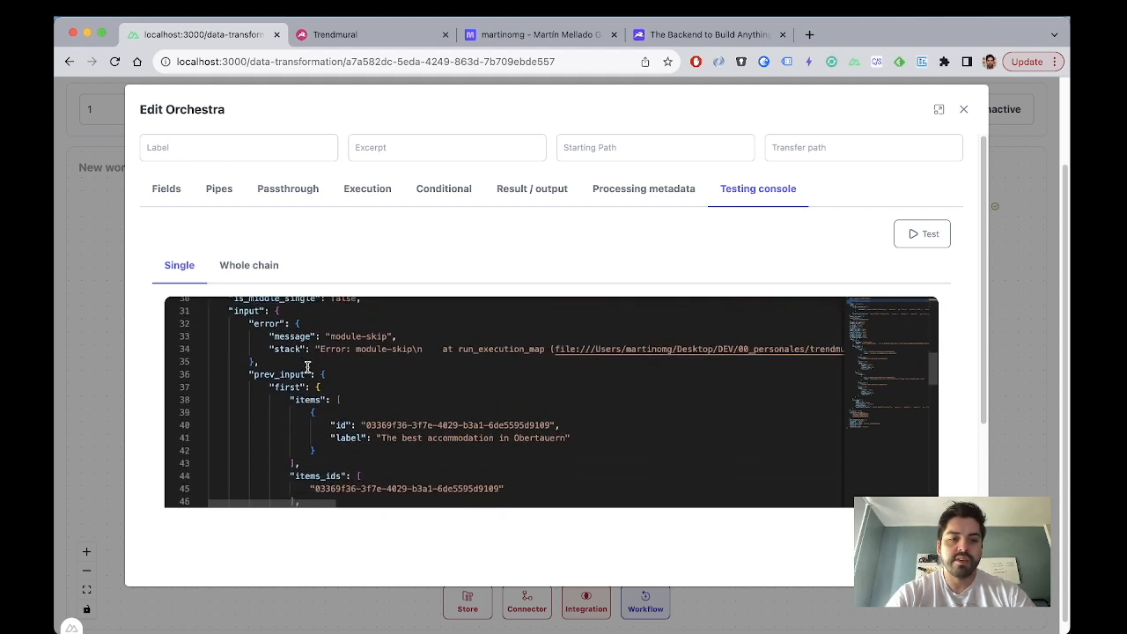
{"action": "scroll", "coordinate": [295, 383], "scroll_direction": "down", "scroll_amount": 1}
{"action": "left_click_drag", "start_coordinate": [253, 333], "coordinate": [262, 390]}
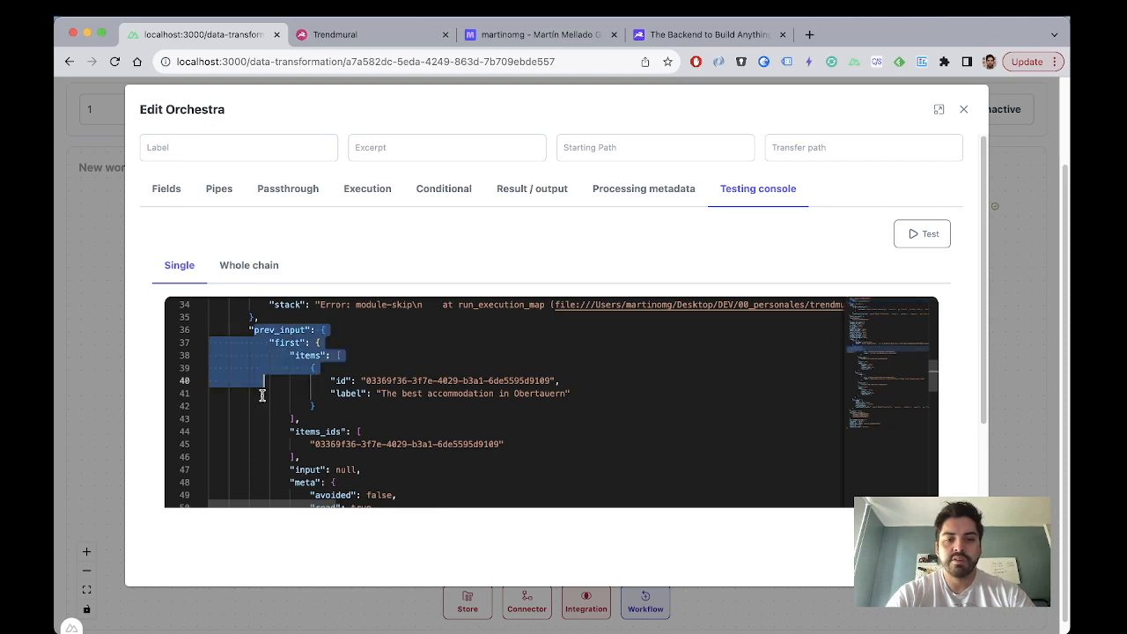
{"action": "scroll", "coordinate": [262, 392], "scroll_direction": "down", "scroll_amount": 7}
{"action": "scroll", "coordinate": [412, 379], "scroll_direction": "down", "scroll_amount": 3}
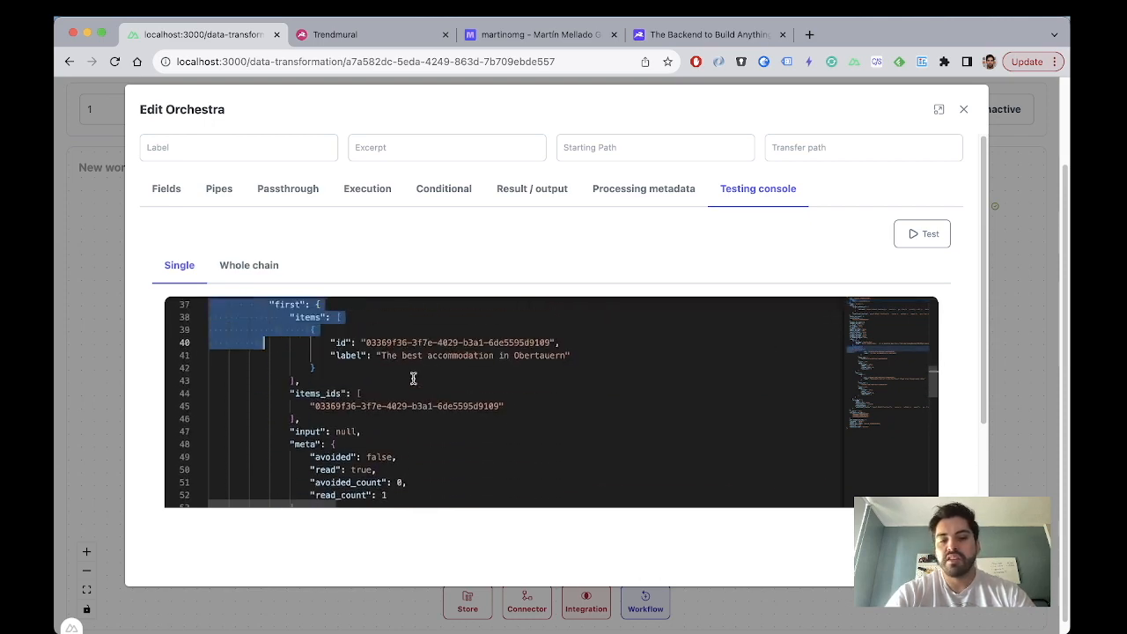
{"action": "scroll", "coordinate": [310, 388], "scroll_direction": "up", "scroll_amount": 5}
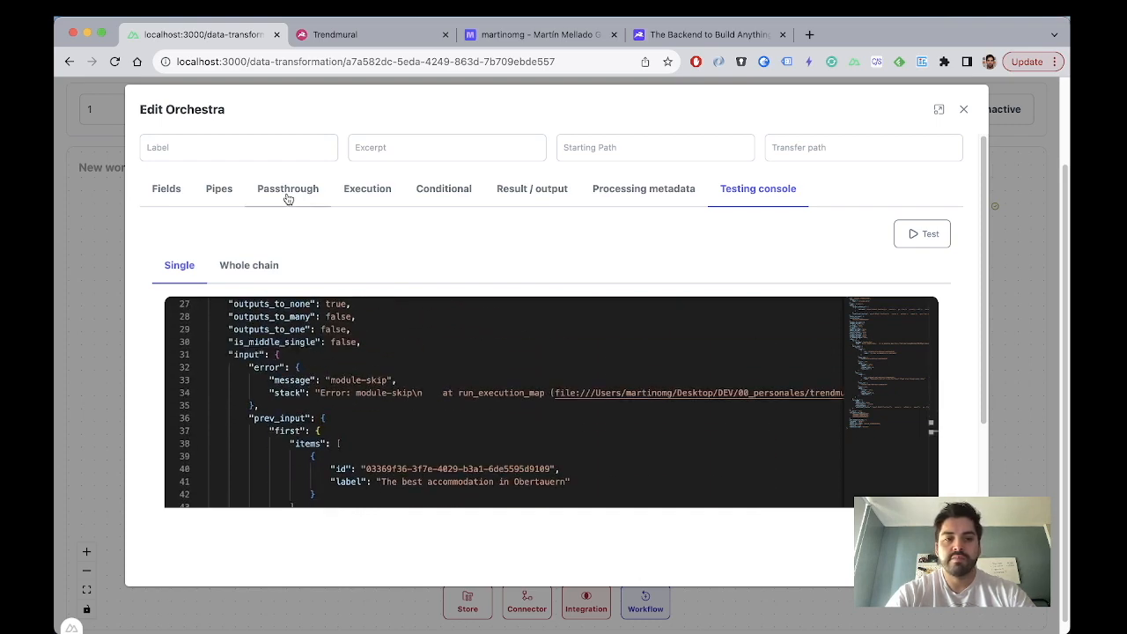
{"action": "scroll", "coordinate": [314, 401], "scroll_direction": "down", "scroll_amount": 5}
{"action": "scroll", "coordinate": [315, 400], "scroll_direction": "up", "scroll_amount": 3}
{"action": "scroll", "coordinate": [314, 400], "scroll_direction": "up", "scroll_amount": 3}
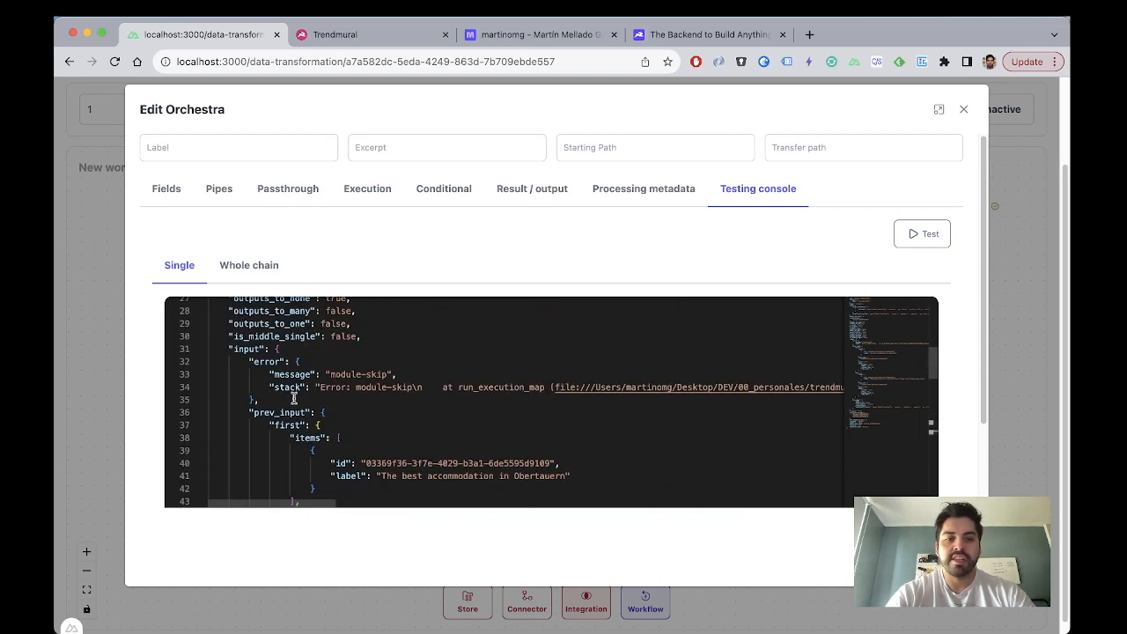
{"action": "scroll", "coordinate": [289, 390], "scroll_direction": "down", "scroll_amount": 1}
{"action": "scroll", "coordinate": [227, 374], "scroll_direction": "down", "scroll_amount": 5}
{"action": "scroll", "coordinate": [227, 373], "scroll_direction": "down", "scroll_amount": 5}
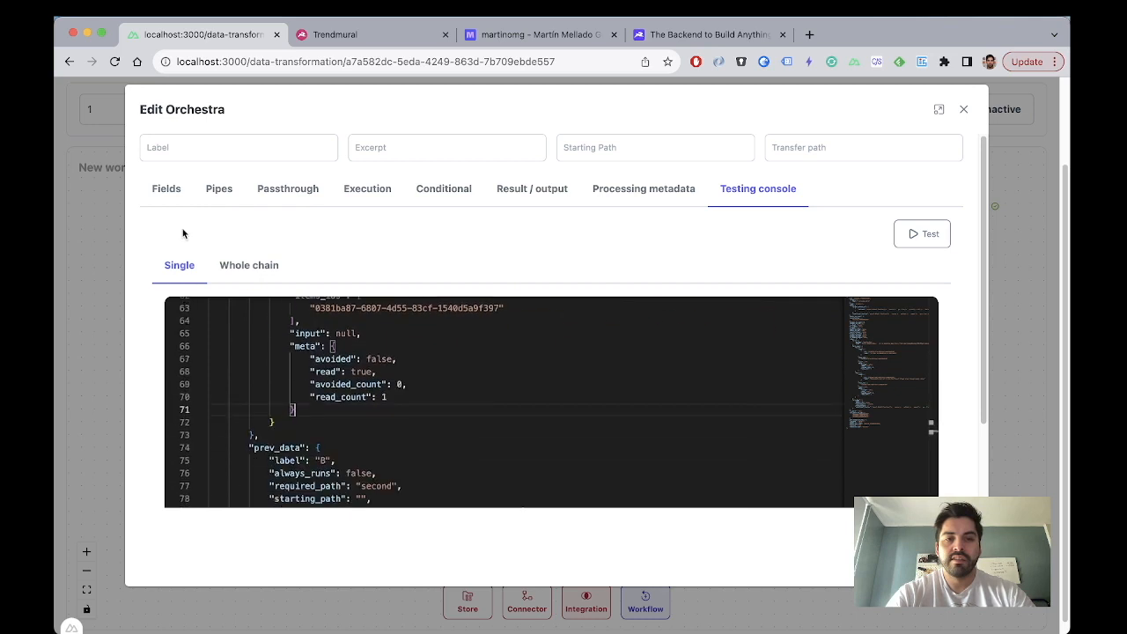
Step: Compare the msg text in the Orchestra node's pre global method with its test response
{"action": "left_click", "coordinate": [166, 190]}
{"action": "left_click", "coordinate": [384, 448]}
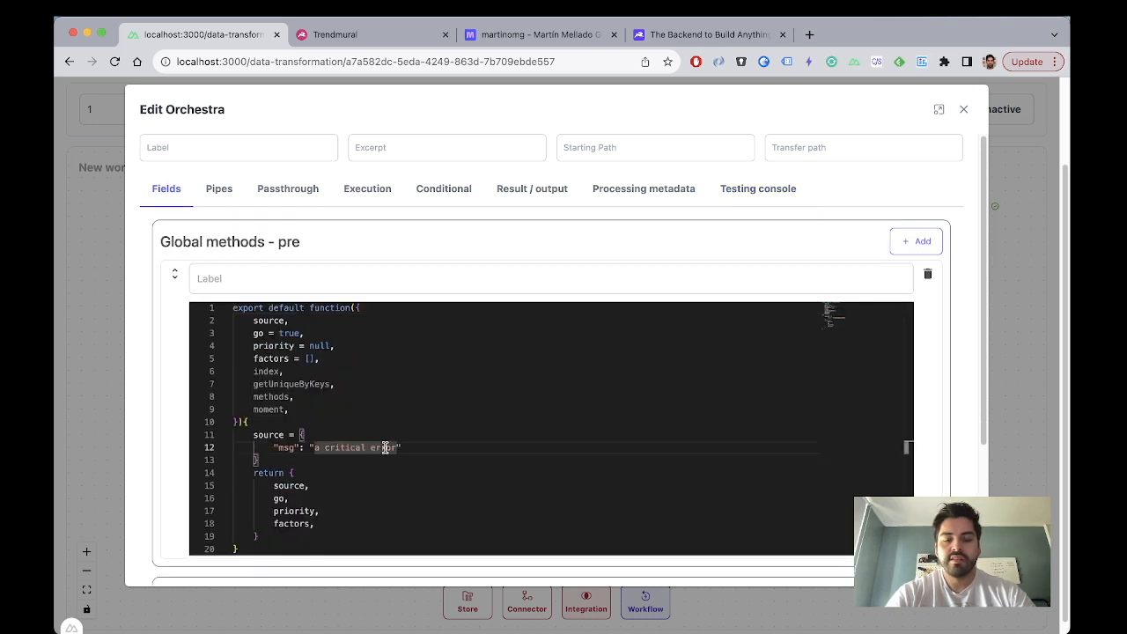
{"action": "left_click", "coordinate": [729, 190]}
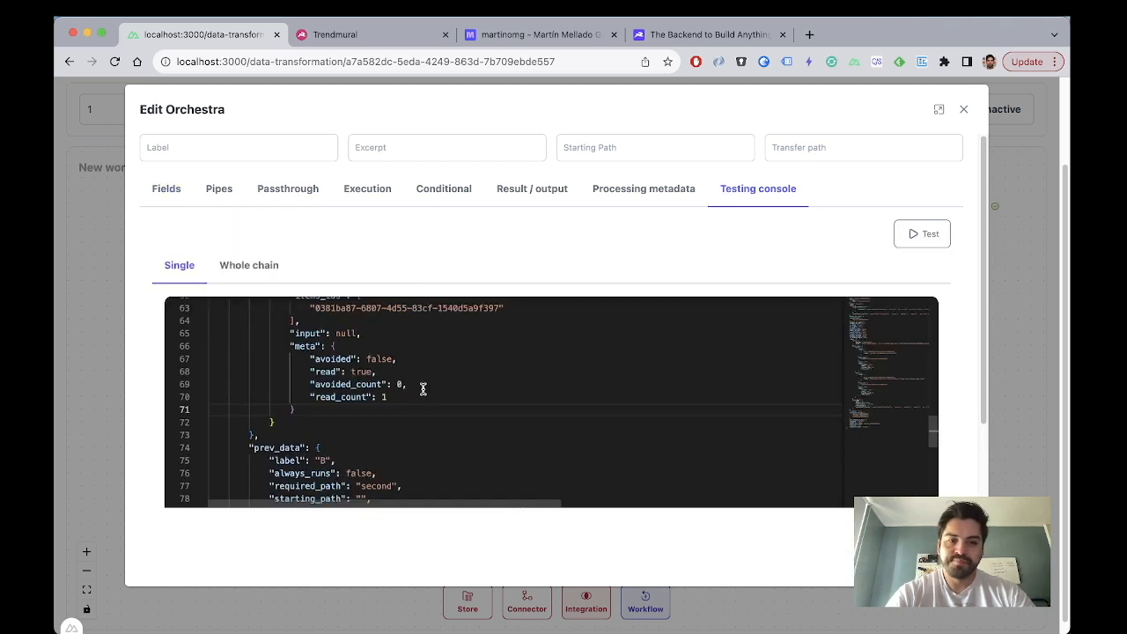
{"action": "scroll", "coordinate": [423, 388], "scroll_direction": "down", "scroll_amount": 2}
{"action": "scroll", "coordinate": [422, 388], "scroll_direction": "up", "scroll_amount": 4}
{"action": "scroll", "coordinate": [423, 388], "scroll_direction": "up", "scroll_amount": 10}
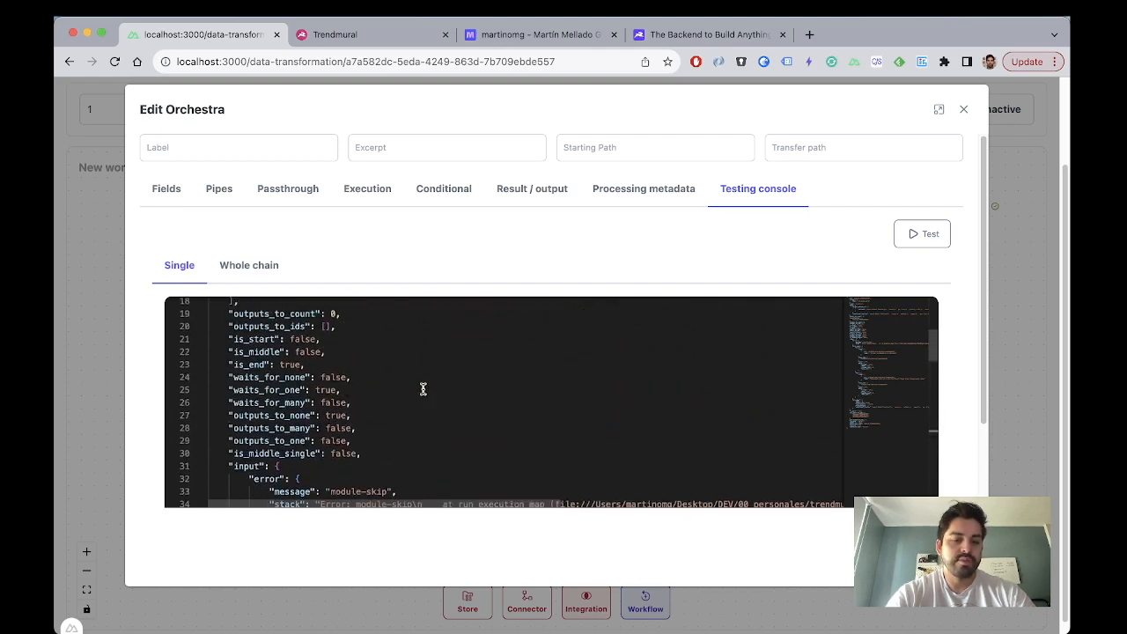
Step: Close the Orchestra node's settings and move the node slightly to the right below Store B
{"action": "left_click", "coordinate": [964, 111]}
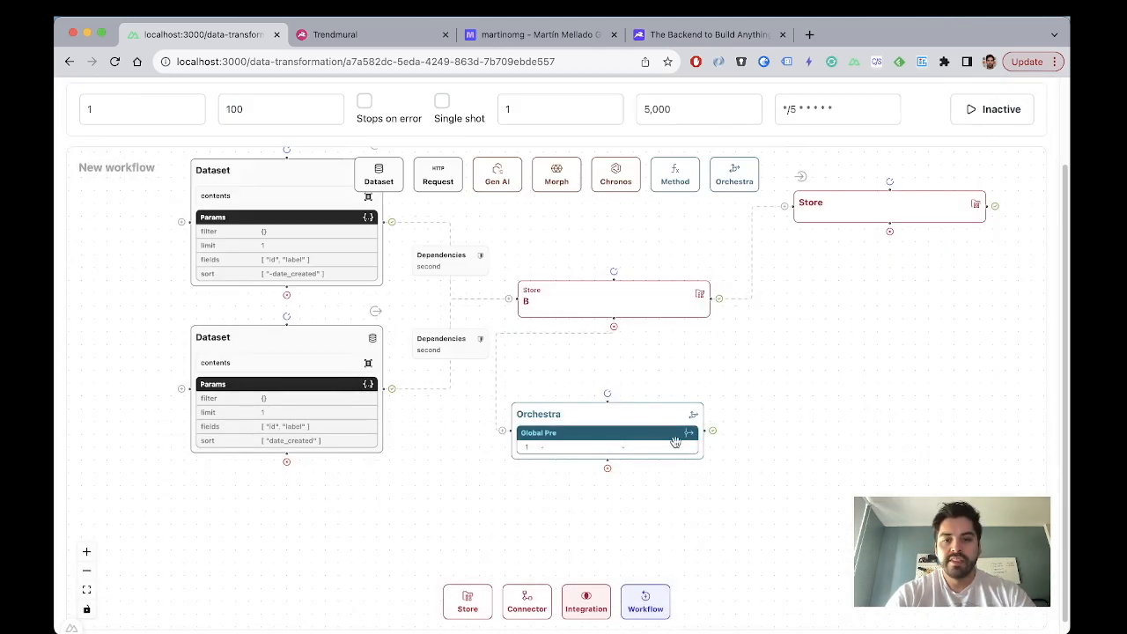
{"action": "left_click_drag", "start_coordinate": [665, 426], "coordinate": [714, 422]}
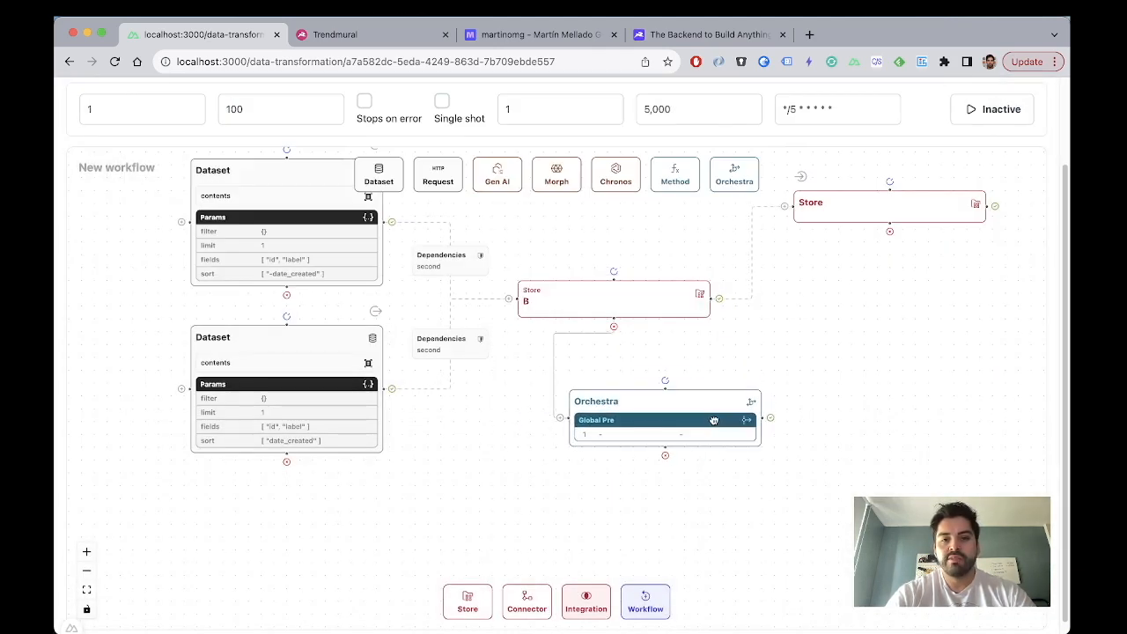
Step: Review the required path and conditional function in Store B's conditional settings, then close the settings
{"action": "scroll", "coordinate": [576, 353], "scroll_direction": "up", "scroll_amount": 2}
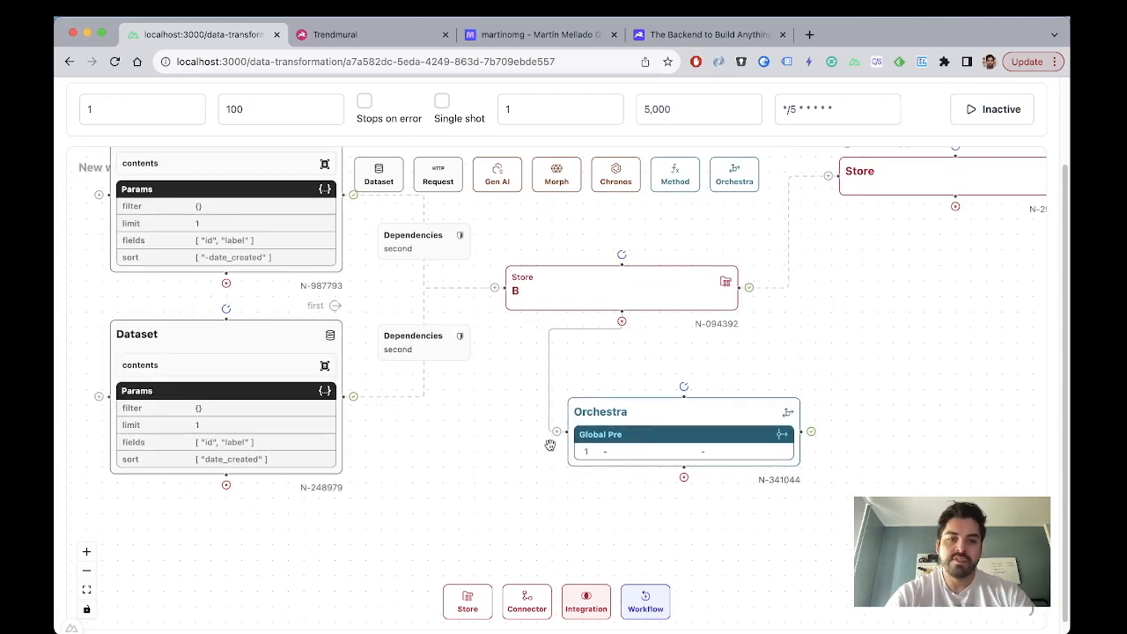
{"action": "left_click_drag", "start_coordinate": [490, 388], "coordinate": [533, 509]}
{"action": "scroll", "coordinate": [532, 509], "scroll_direction": "up", "scroll_amount": 3}
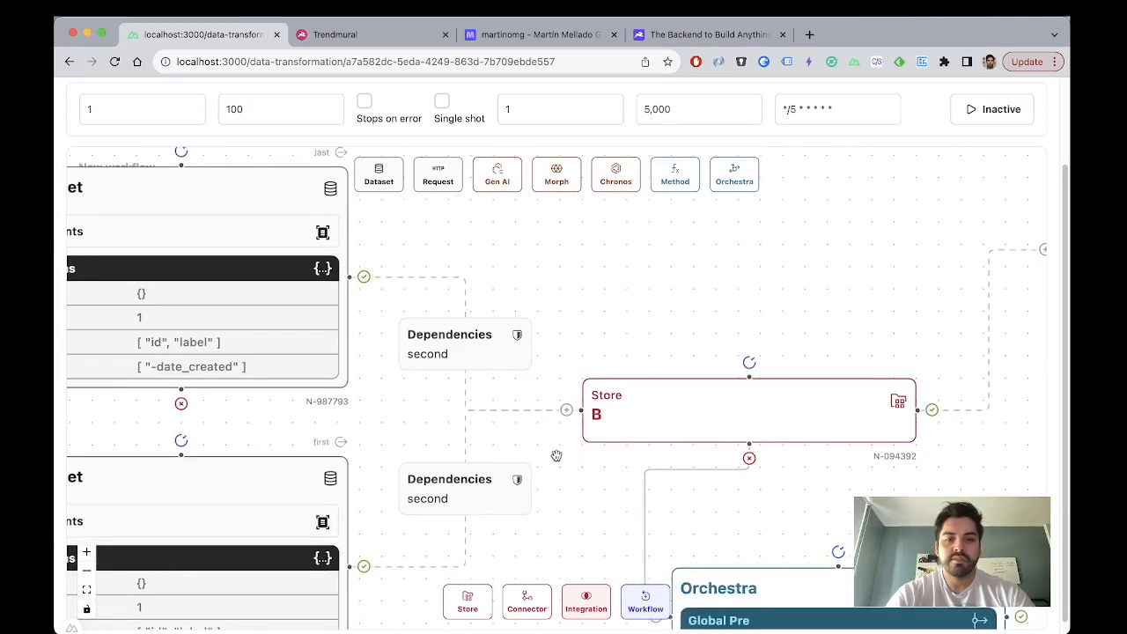
{"action": "left_click_drag", "start_coordinate": [548, 443], "coordinate": [613, 385]}
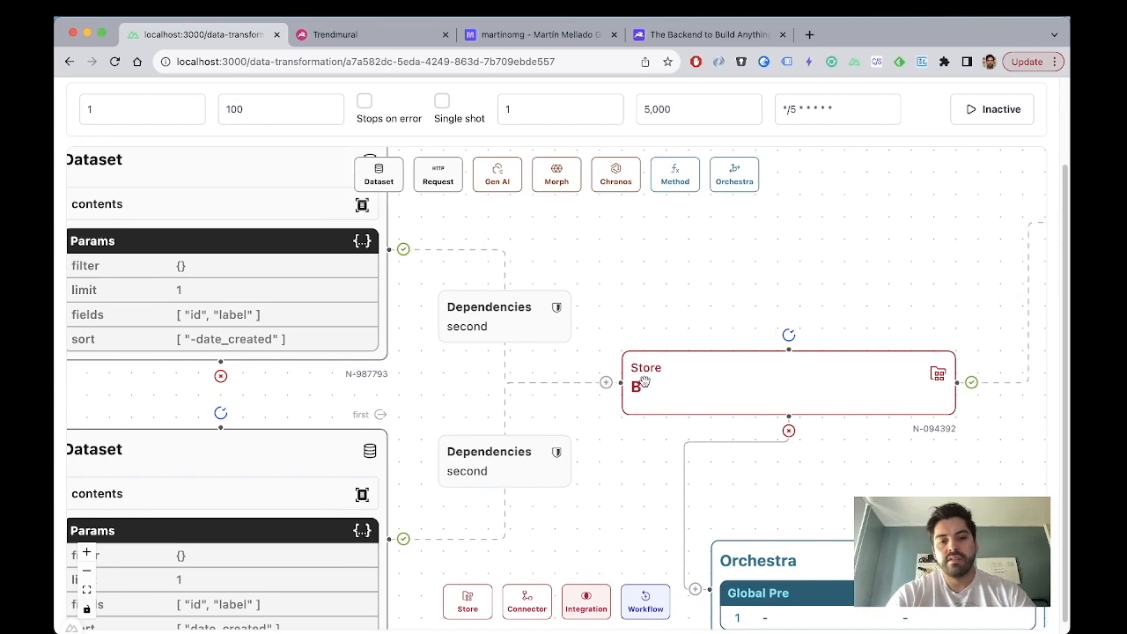
{"action": "scroll", "coordinate": [641, 379], "scroll_direction": "down", "scroll_amount": 2}
{"action": "scroll", "coordinate": [626, 376], "scroll_direction": "right", "scroll_amount": 3}
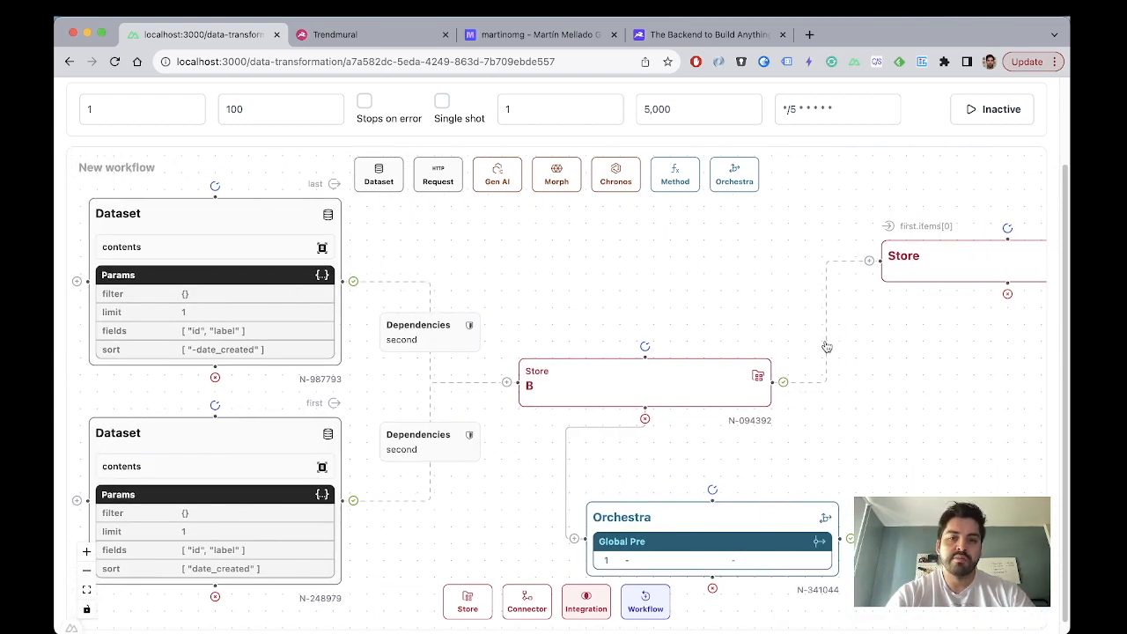
{"action": "double_click", "coordinate": [569, 392]}
{"action": "left_click", "coordinate": [445, 189]}
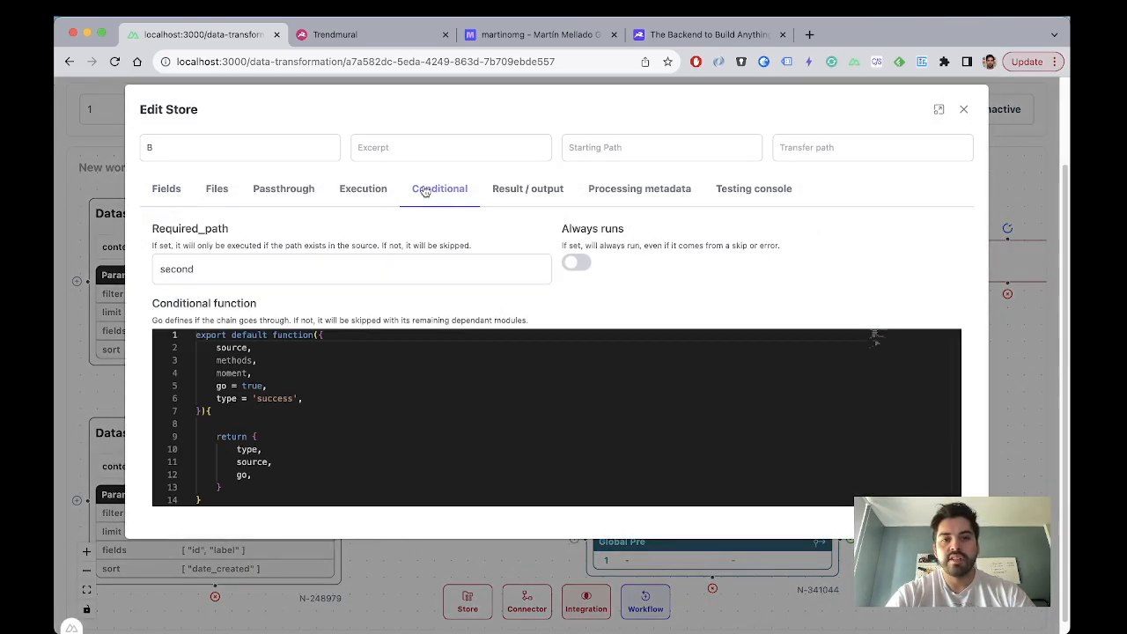
{"action": "left_click", "coordinate": [963, 109]}
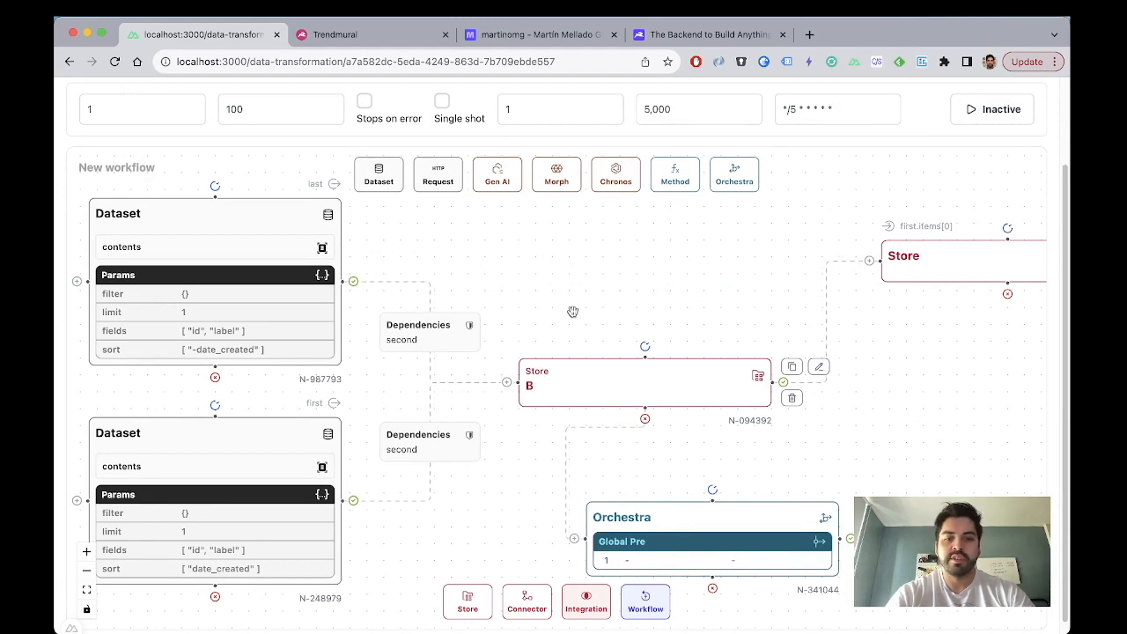
Step: Examine Store B's dependencies on the two Datasets and its error branch to the Orchestra node
{"action": "scroll", "coordinate": [579, 338], "scroll_direction": "down", "scroll_amount": 1}
{"action": "scroll", "coordinate": [584, 258], "scroll_direction": "down", "scroll_amount": 1}
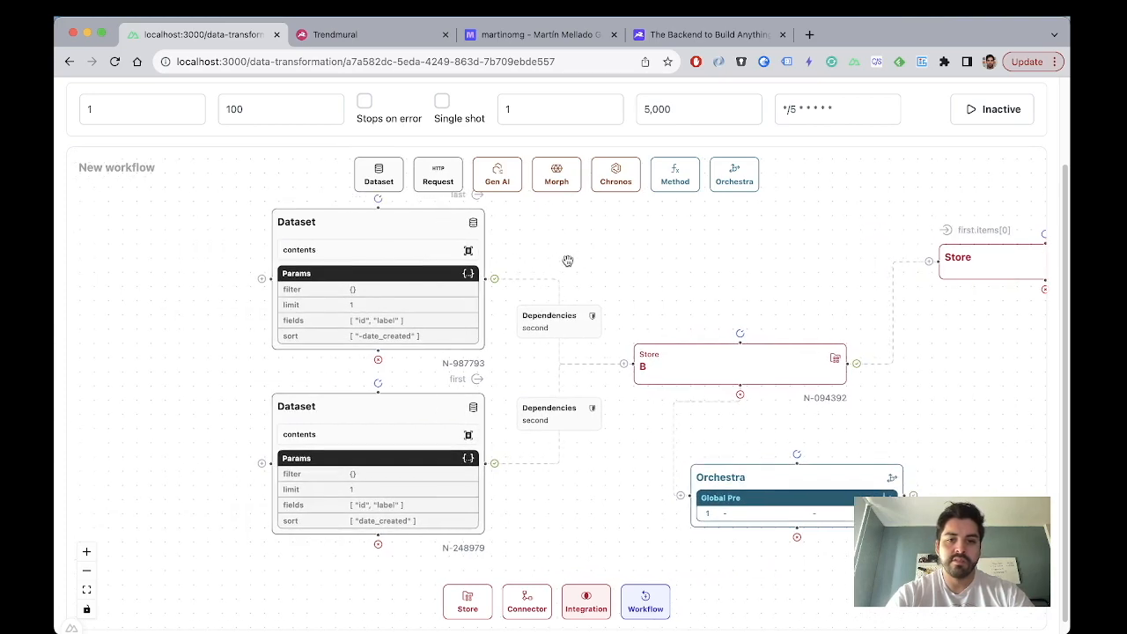
{"action": "scroll", "coordinate": [568, 257], "scroll_direction": "up", "scroll_amount": 3}
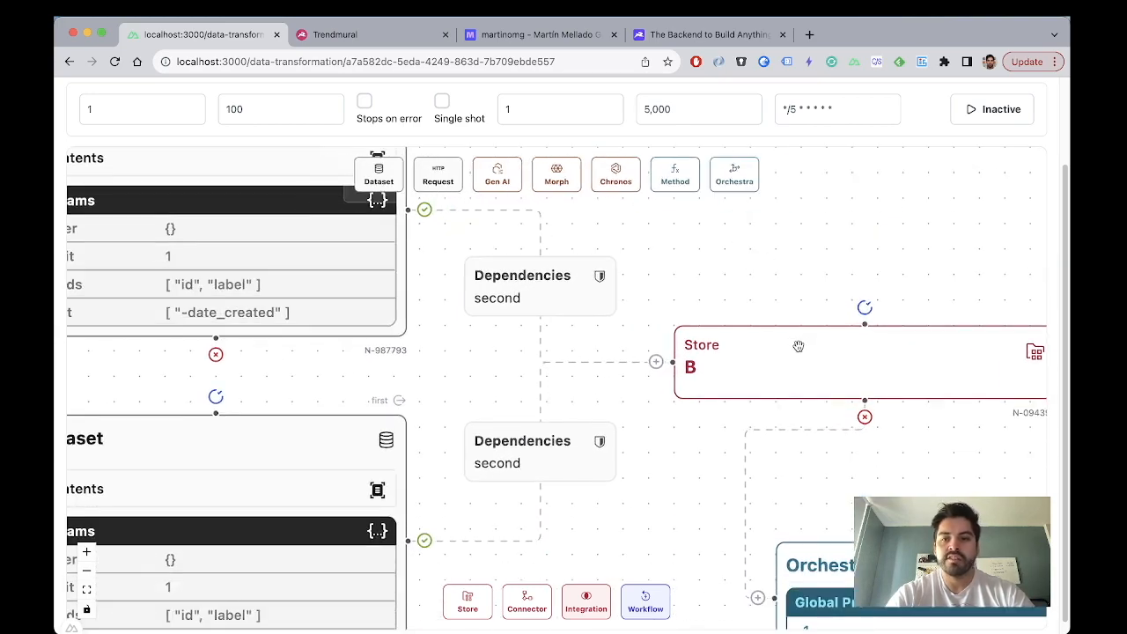
{"action": "left_click_drag", "start_coordinate": [787, 291], "coordinate": [685, 230]}
{"action": "scroll", "coordinate": [684, 292], "scroll_direction": "up", "scroll_amount": 1}
{"action": "scroll", "coordinate": [684, 293], "scroll_direction": "down", "scroll_amount": 5}
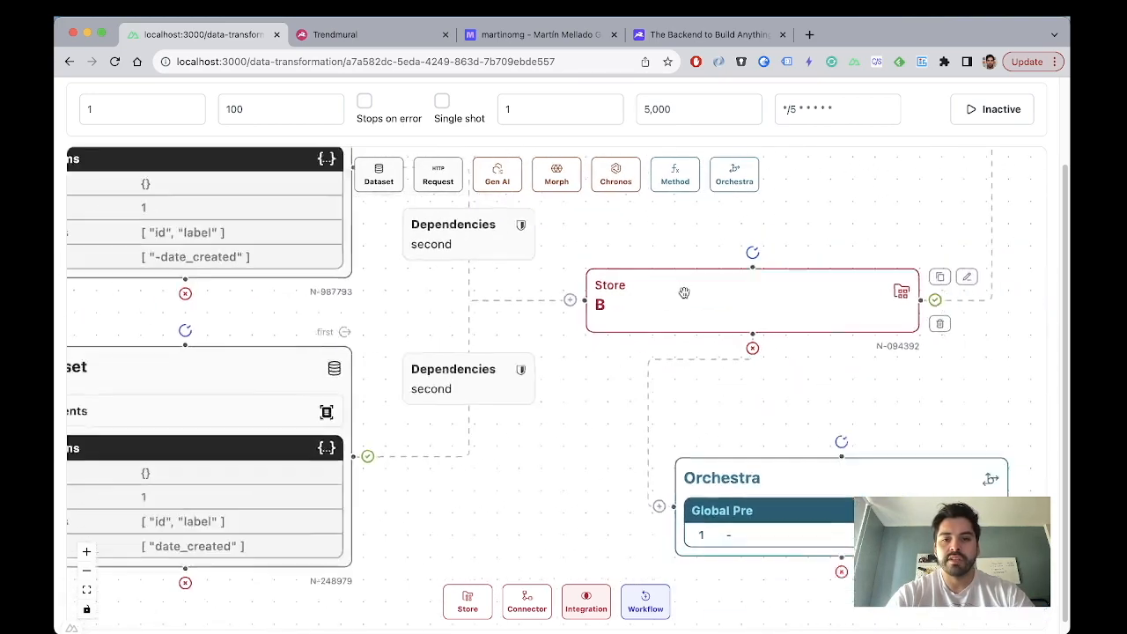
{"action": "scroll", "coordinate": [611, 380], "scroll_direction": "down", "scroll_amount": 1}
Step: Try out a Store placed left of the Datasets, linked from its success output to the upper Dataset, and delete it
{"action": "left_click_drag", "start_coordinate": [609, 379], "coordinate": [685, 361]}
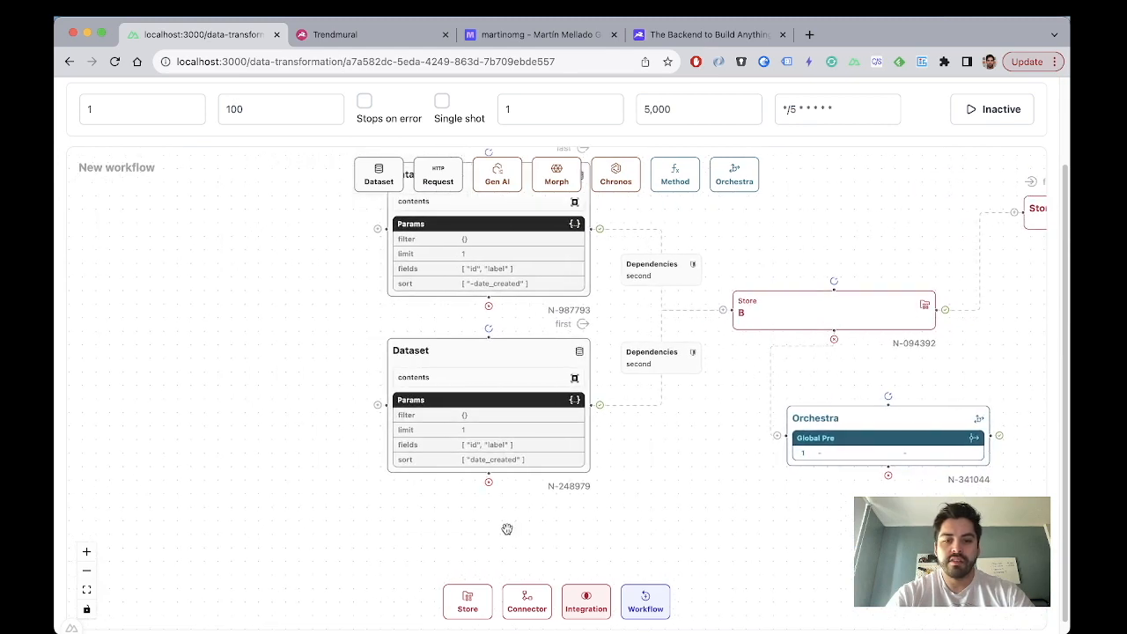
{"action": "left_click_drag", "start_coordinate": [338, 507], "coordinate": [470, 513]}
{"action": "left_click_drag", "start_coordinate": [471, 599], "coordinate": [307, 432]}
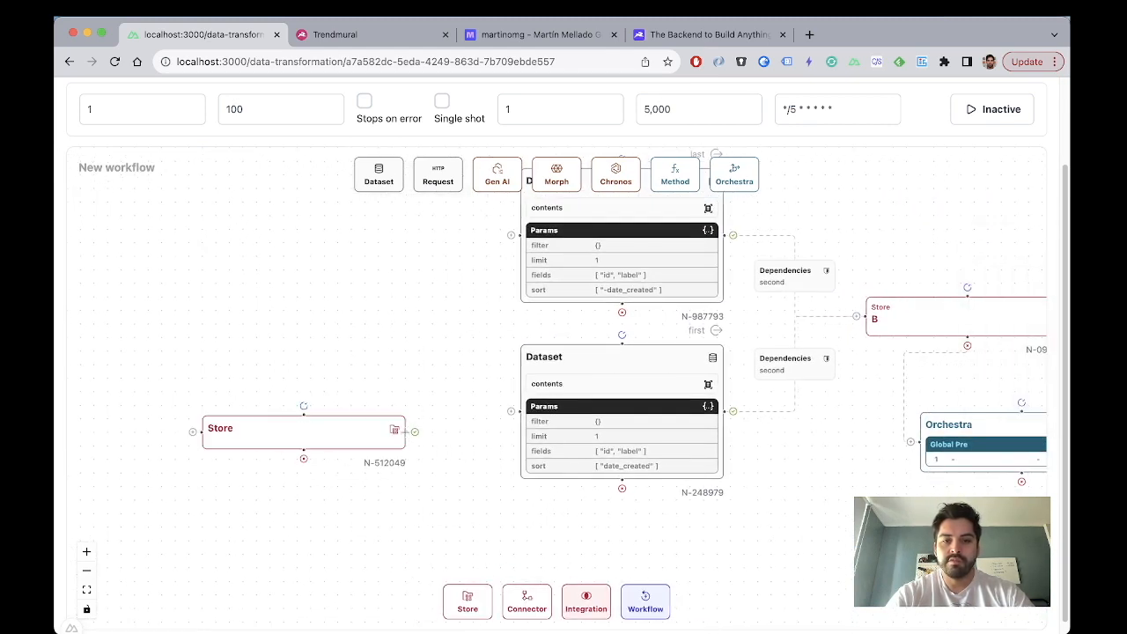
{"action": "left_click_drag", "start_coordinate": [414, 431], "coordinate": [520, 241]}
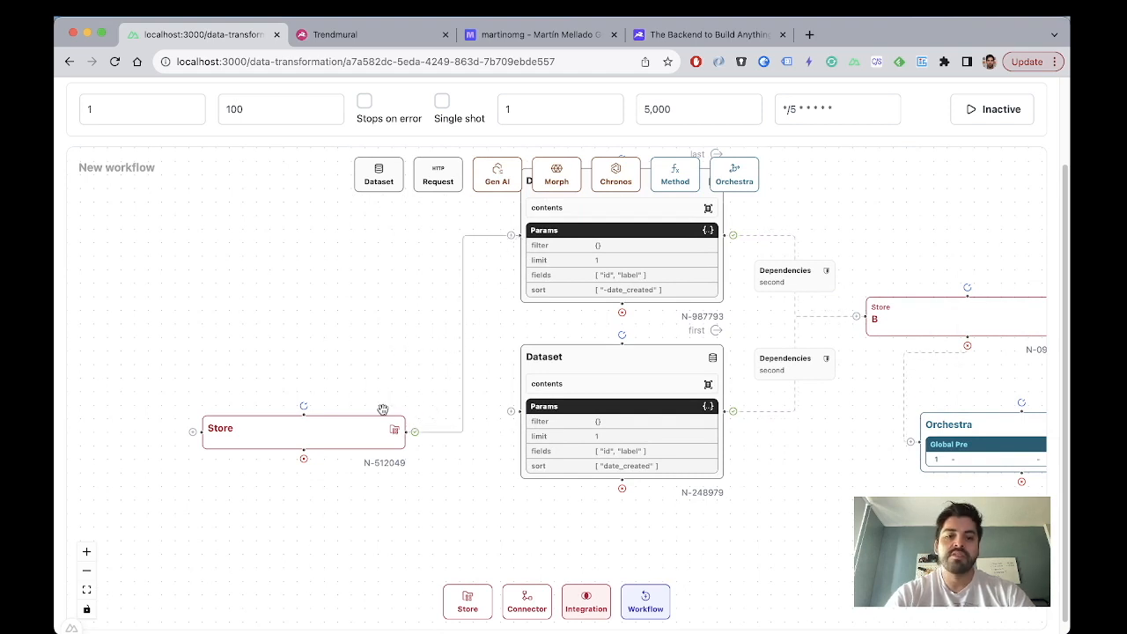
{"action": "left_click_drag", "start_coordinate": [345, 440], "coordinate": [336, 287]}
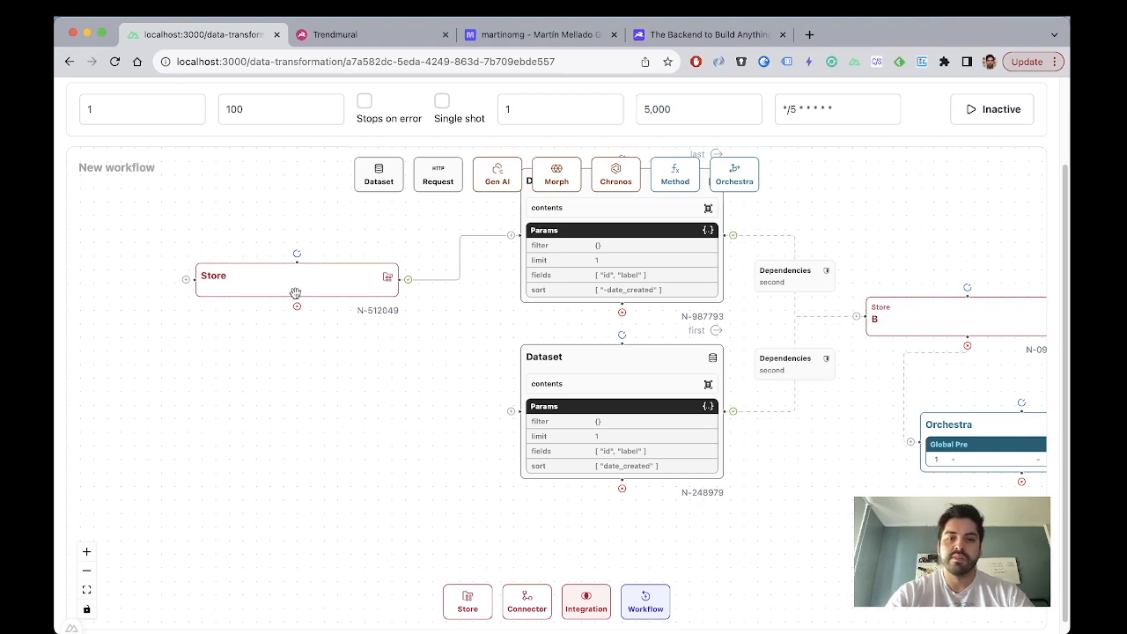
{"action": "key", "text": "BackSpace"}
Step: Look over the complete workflow, from the two Datasets through Store B to the final Store and the Orchestra node
{"action": "left_click_drag", "start_coordinate": [295, 293], "coordinate": [77, 314]}
{"action": "scroll", "coordinate": [795, 395], "scroll_direction": "up", "scroll_amount": 1}
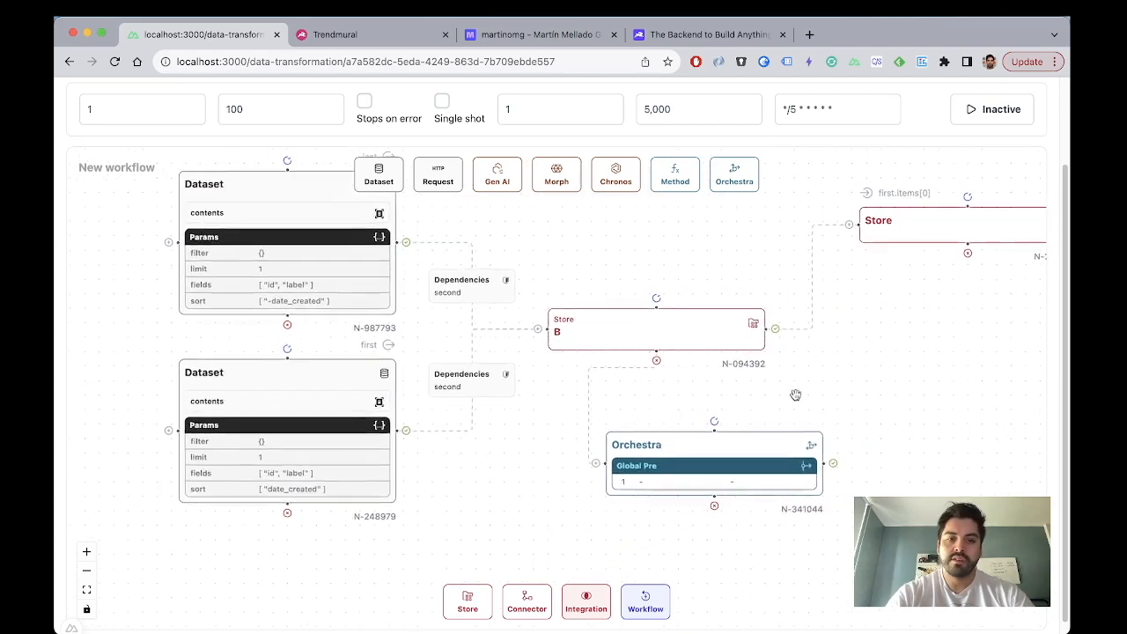
{"action": "left_click_drag", "start_coordinate": [840, 388], "coordinate": [746, 427]}
{"action": "scroll", "coordinate": [784, 426], "scroll_direction": "down", "scroll_amount": 1}
{"action": "scroll", "coordinate": [784, 426], "scroll_direction": "down", "scroll_amount": 1}
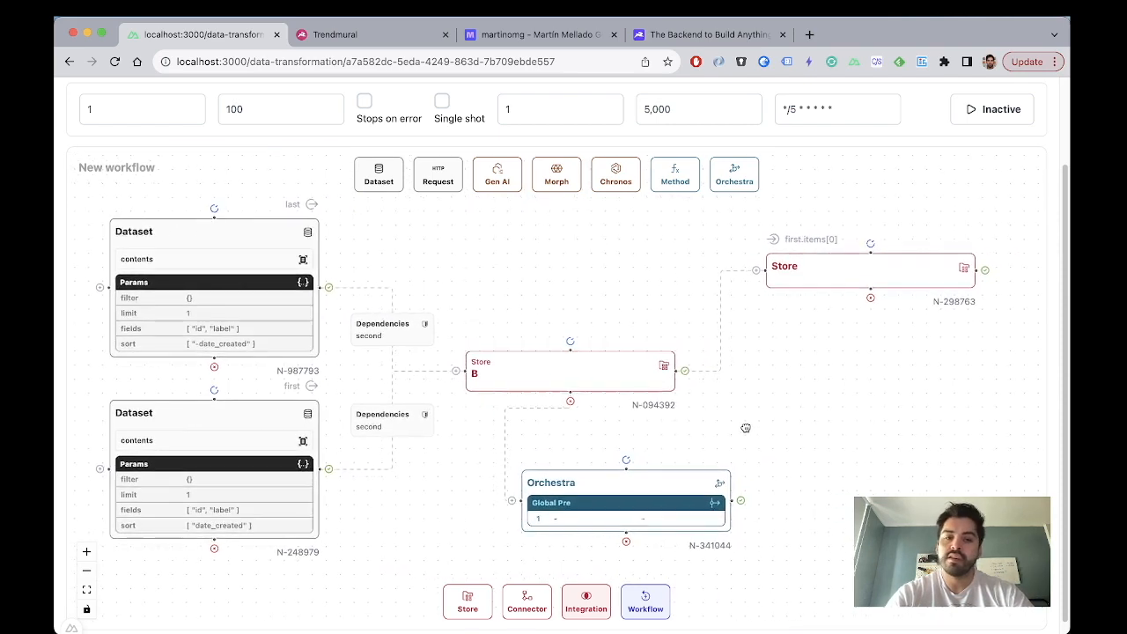
{"action": "scroll", "coordinate": [746, 427], "scroll_direction": "down", "scroll_amount": 1}
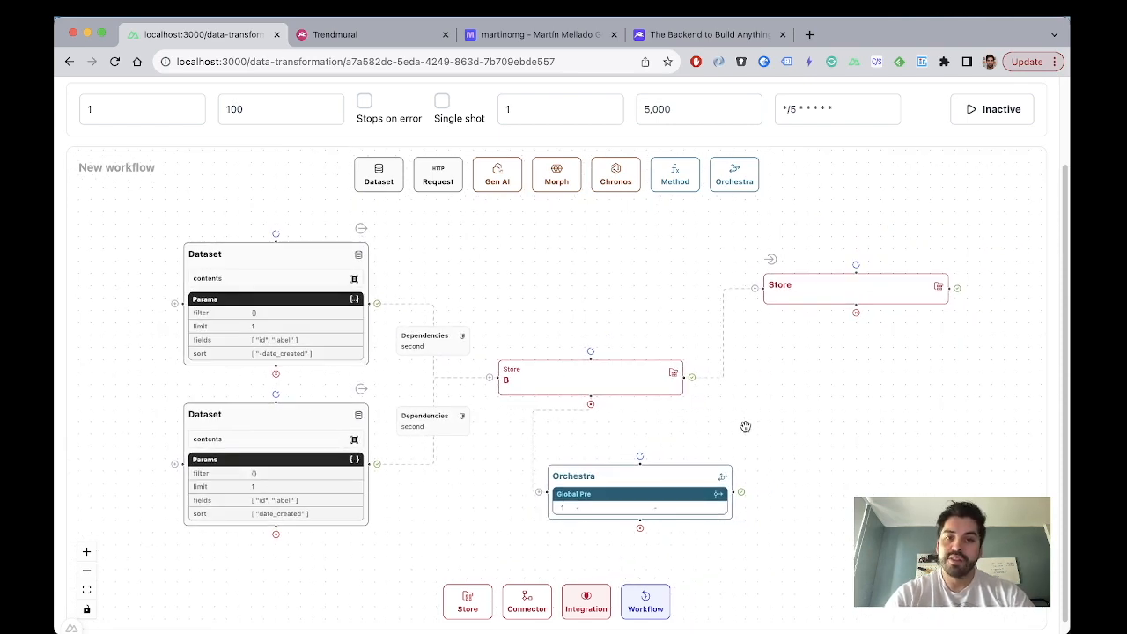
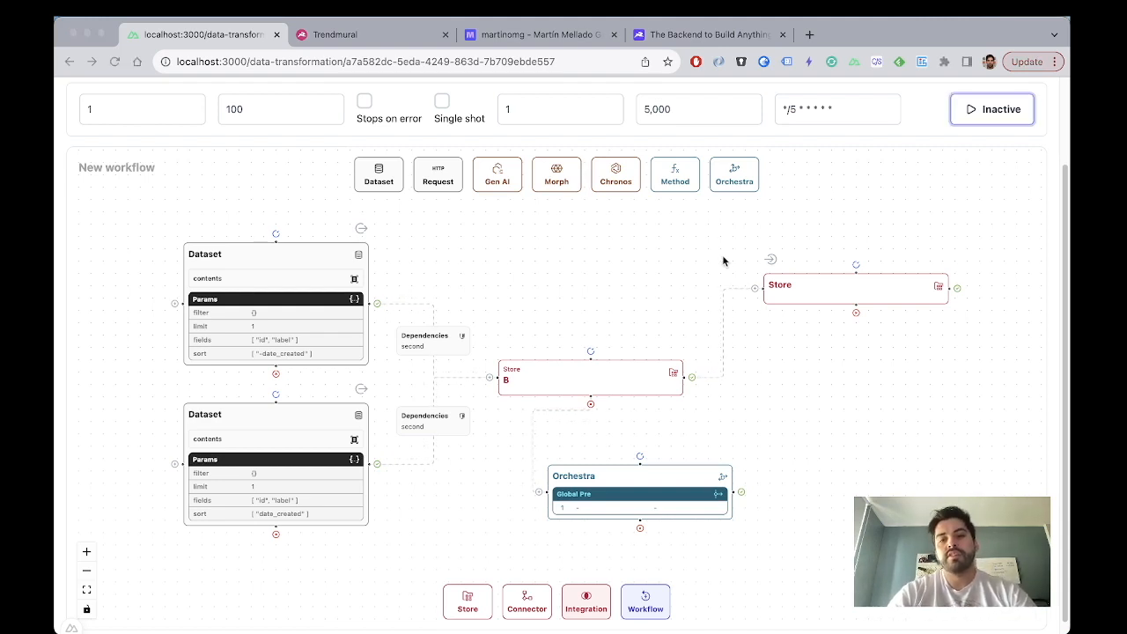
{"action": "scroll", "coordinate": [820, 455], "scroll_direction": "down", "scroll_amount": 2}
{"action": "left_click", "coordinate": [820, 455]}
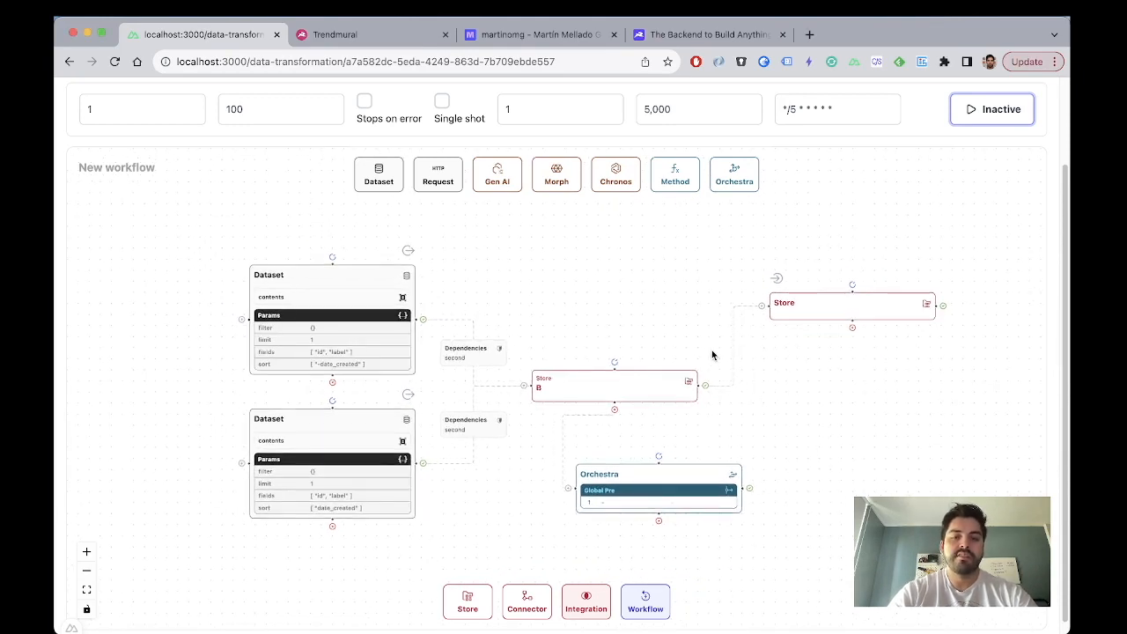
{"action": "left_click_drag", "start_coordinate": [808, 421], "coordinate": [740, 361]}
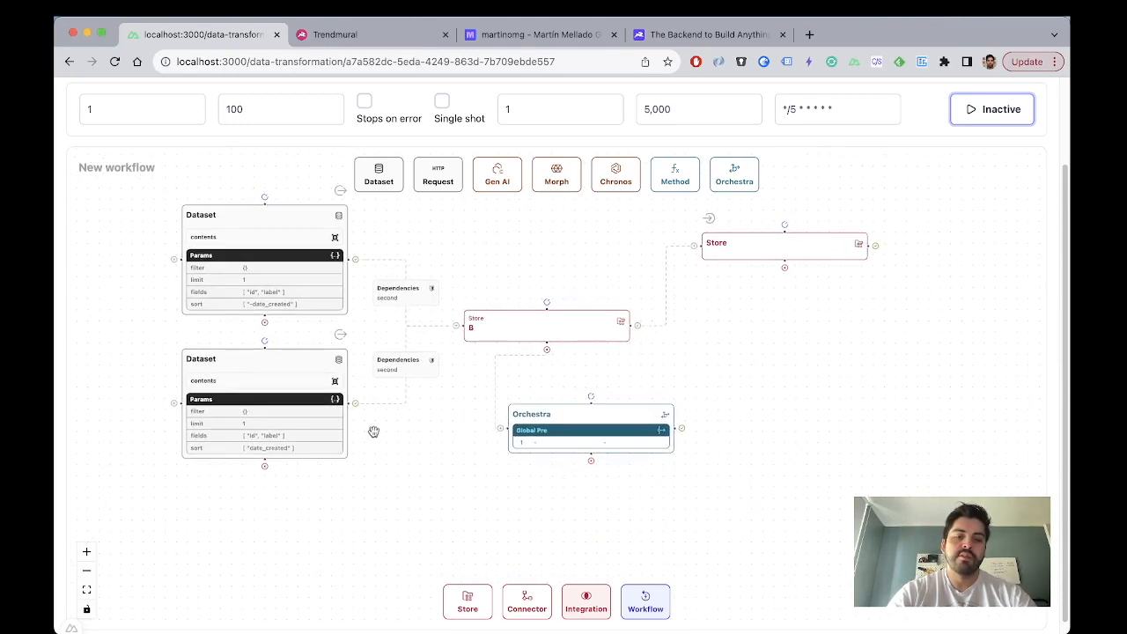
Step: Delete both Datasets, Store B and the Orchestra node, keeping only the Store that starts from first.items[0]
{"action": "left_click_drag", "start_coordinate": [373, 432], "coordinate": [392, 484]}
{"action": "left_click_drag", "start_coordinate": [163, 573], "coordinate": [662, 232]}
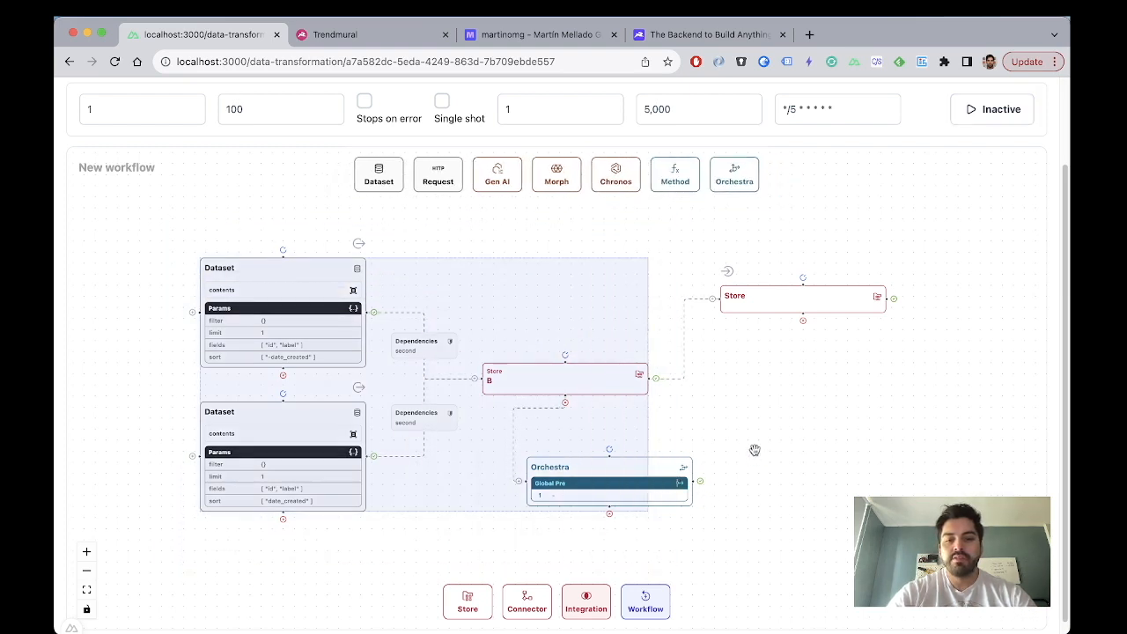
{"action": "key", "text": "BackSpace"}
{"action": "left_click_drag", "start_coordinate": [398, 531], "coordinate": [800, 424]}
{"action": "key", "text": "BackSpace"}
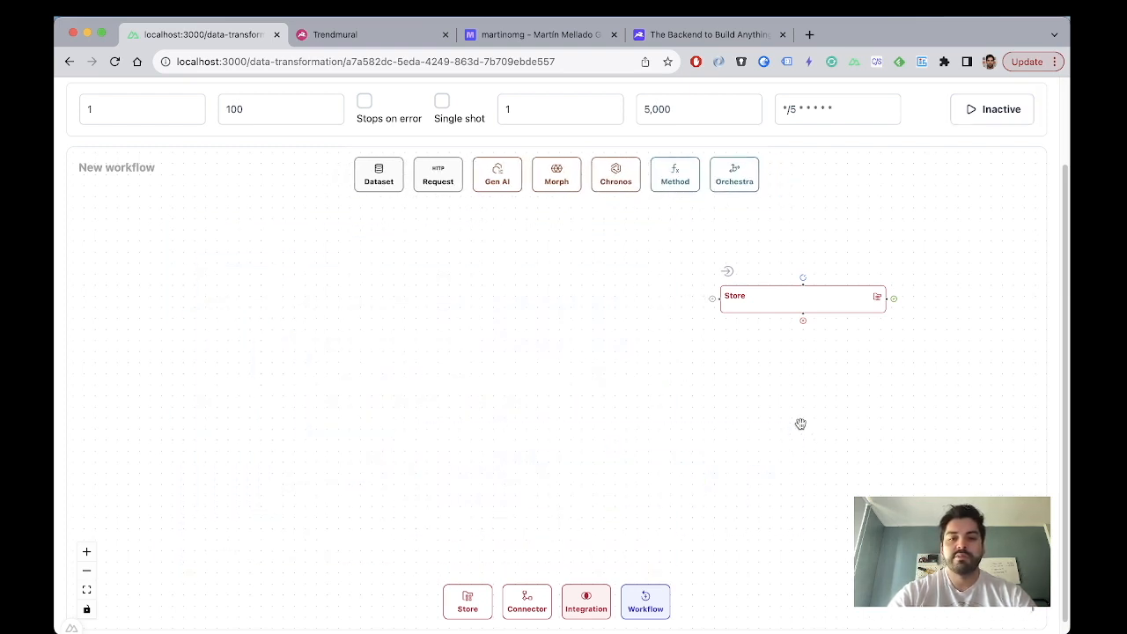
Step: Add an unconnected Orchestra node to the left of the remaining Store and space the two nodes apart
{"action": "left_click_drag", "start_coordinate": [781, 296], "coordinate": [531, 289]}
{"action": "scroll", "coordinate": [532, 290], "scroll_direction": "up", "scroll_amount": 3}
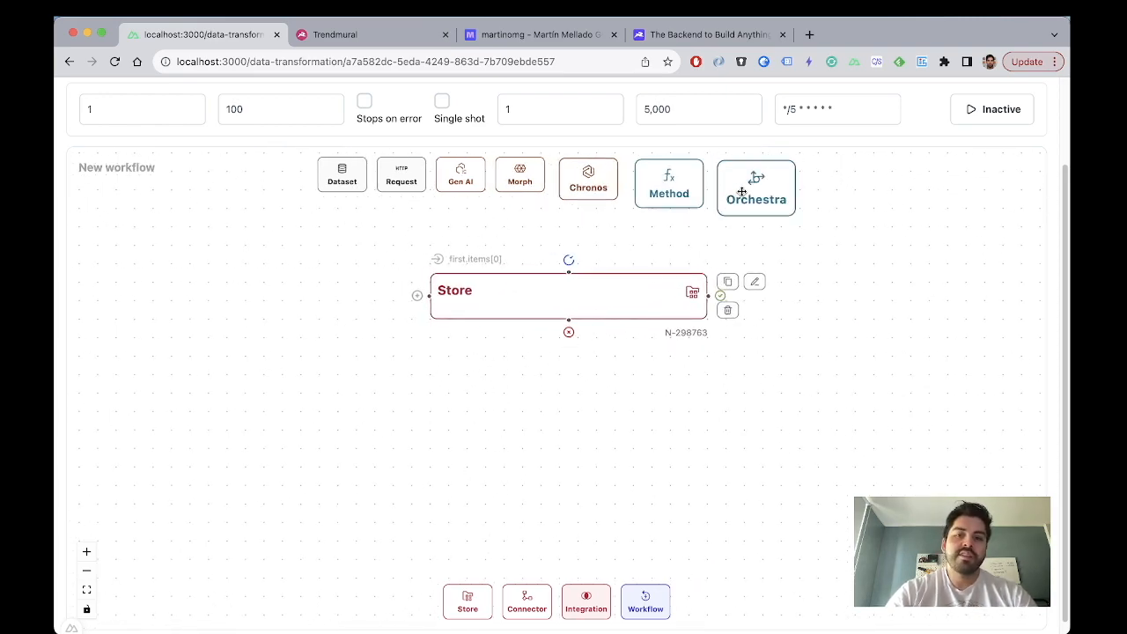
{"action": "left_click_drag", "start_coordinate": [742, 191], "coordinate": [264, 275]}
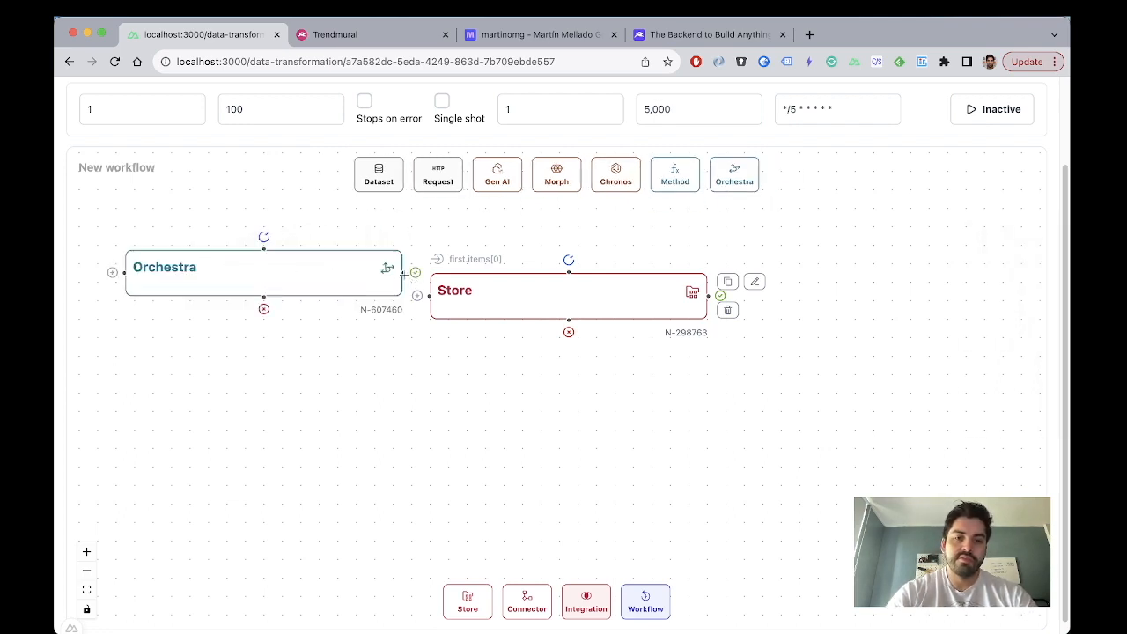
{"action": "left_click_drag", "start_coordinate": [516, 302], "coordinate": [609, 275]}
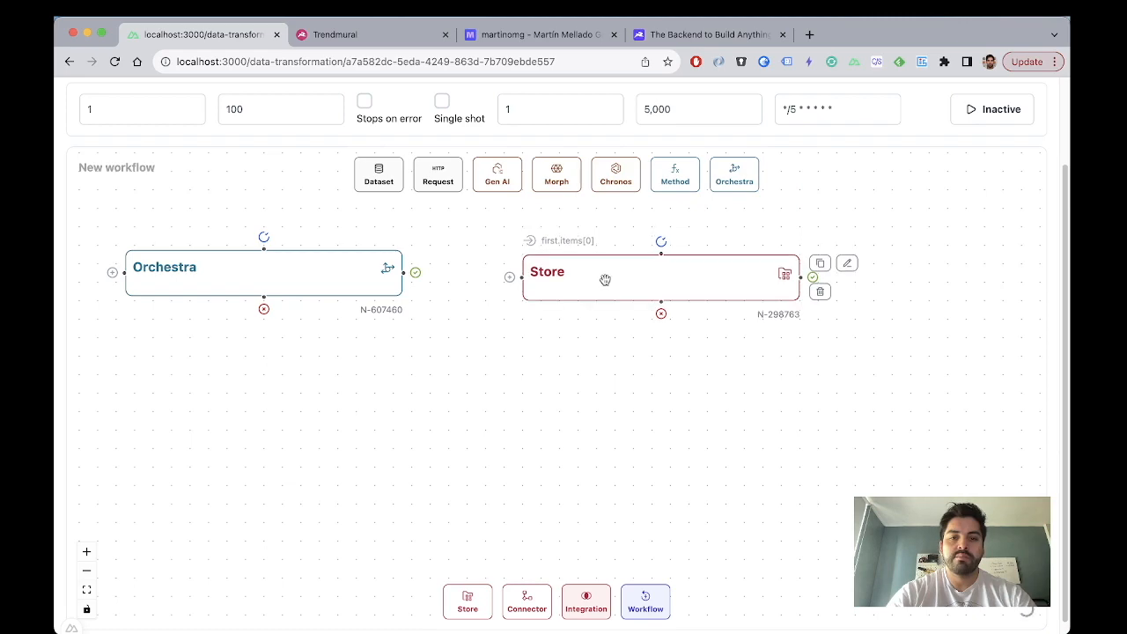
Step: Check the Store's module response and complete chain output in its testing console, then close its settings
{"action": "double_click", "coordinate": [605, 280]}
{"action": "left_click", "coordinate": [750, 190]}
{"action": "left_click", "coordinate": [944, 235]}
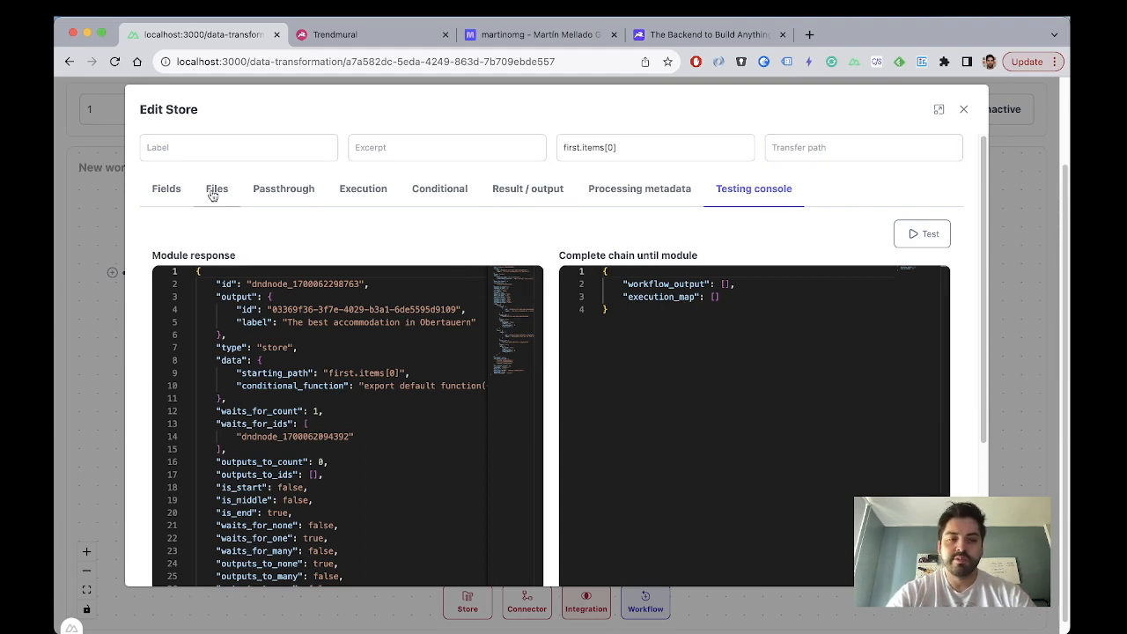
{"action": "left_click", "coordinate": [963, 109]}
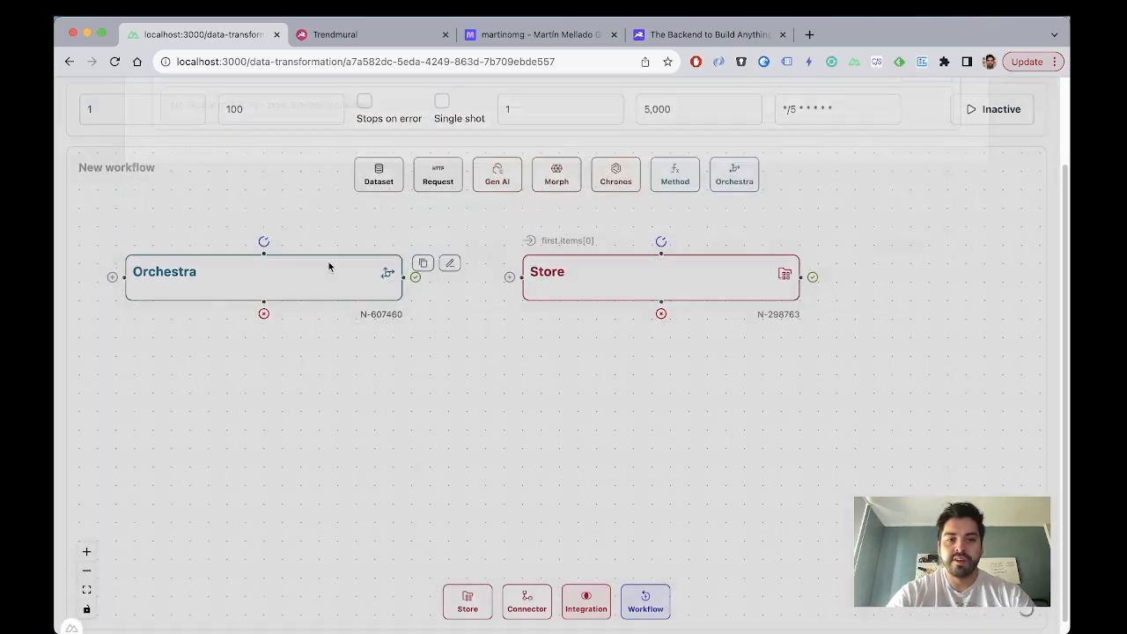
Step: Look at the Single and Whole chain views in the Orchestra node's testing console, then close its settings
{"action": "left_click", "coordinate": [328, 261]}
{"action": "left_click", "coordinate": [760, 191]}
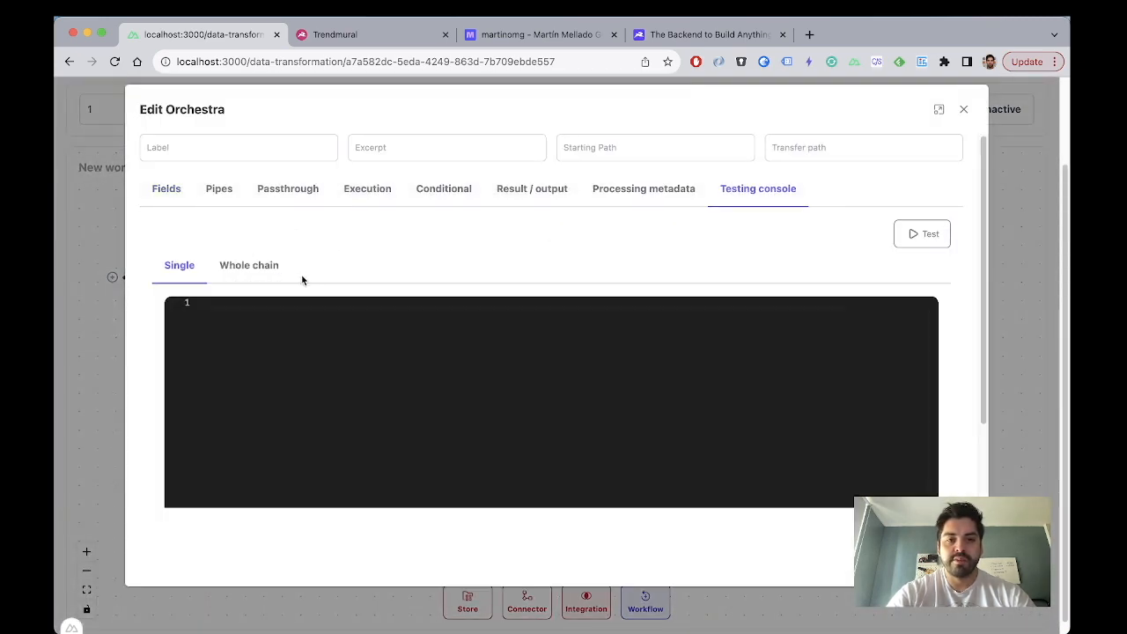
{"action": "left_click", "coordinate": [251, 273]}
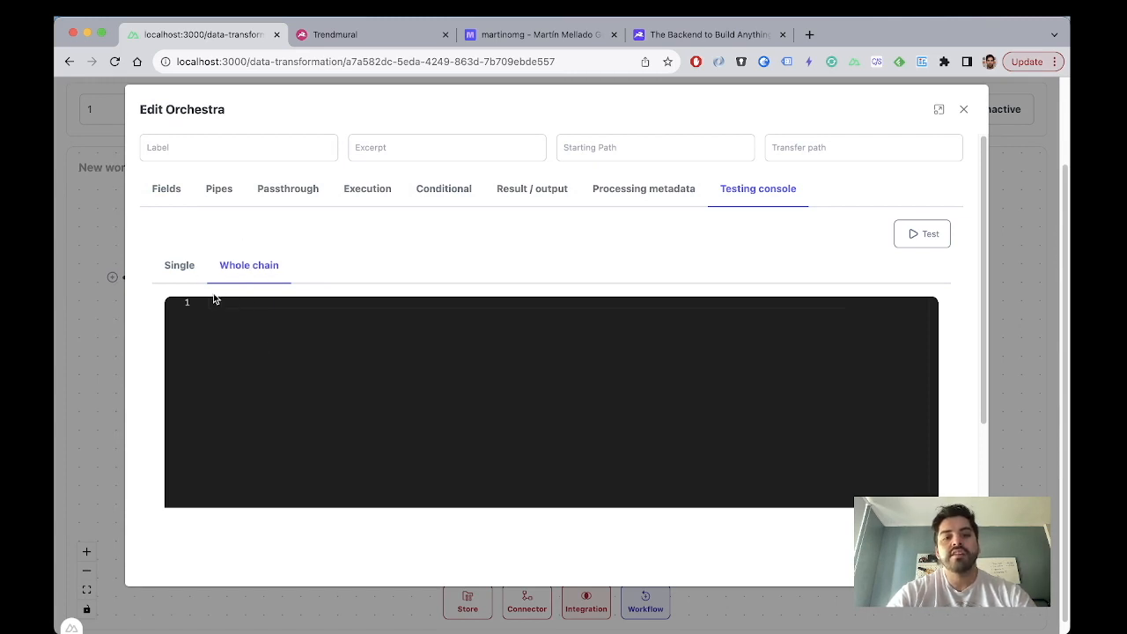
{"action": "left_click", "coordinate": [963, 109]}
Step: Reopen the Store's testing console to compare its response layout with the Orchestra node's, then close it
{"action": "double_click", "coordinate": [608, 282]}
{"action": "left_click", "coordinate": [753, 190]}
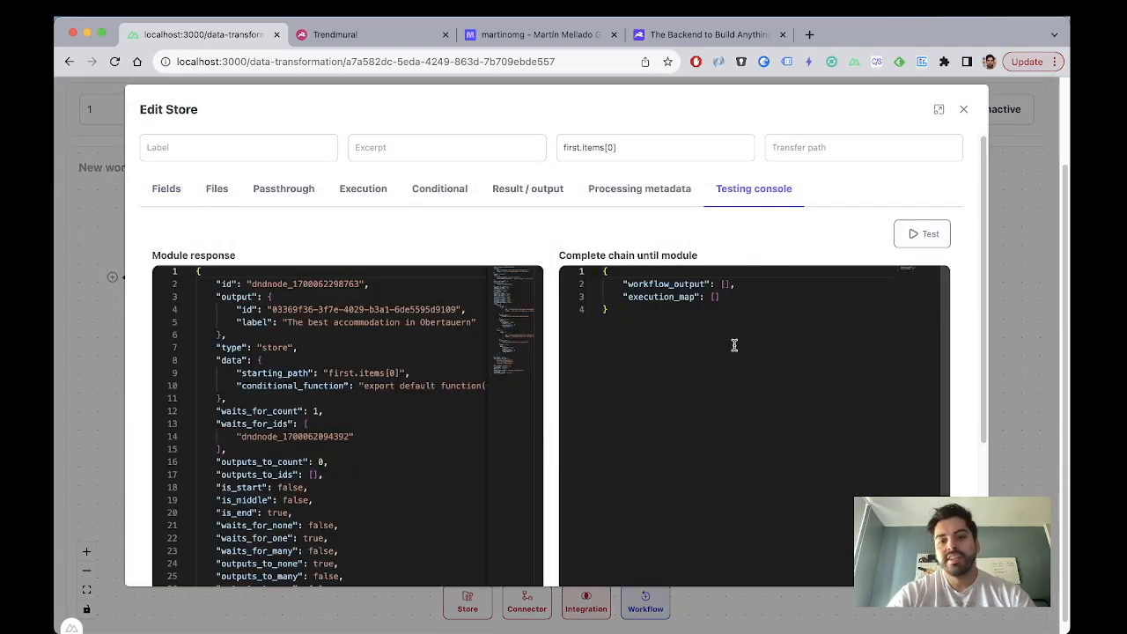
{"action": "scroll", "coordinate": [733, 346], "scroll_direction": "down", "scroll_amount": 2}
{"action": "scroll", "coordinate": [734, 346], "scroll_direction": "up", "scroll_amount": 2}
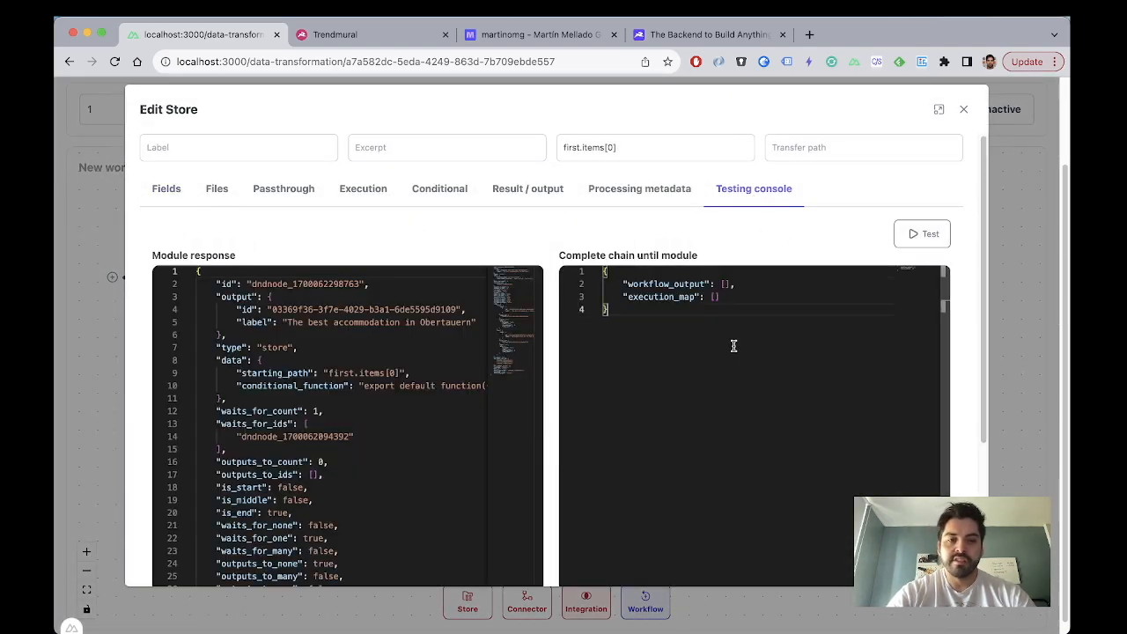
{"action": "left_click", "coordinate": [961, 111]}
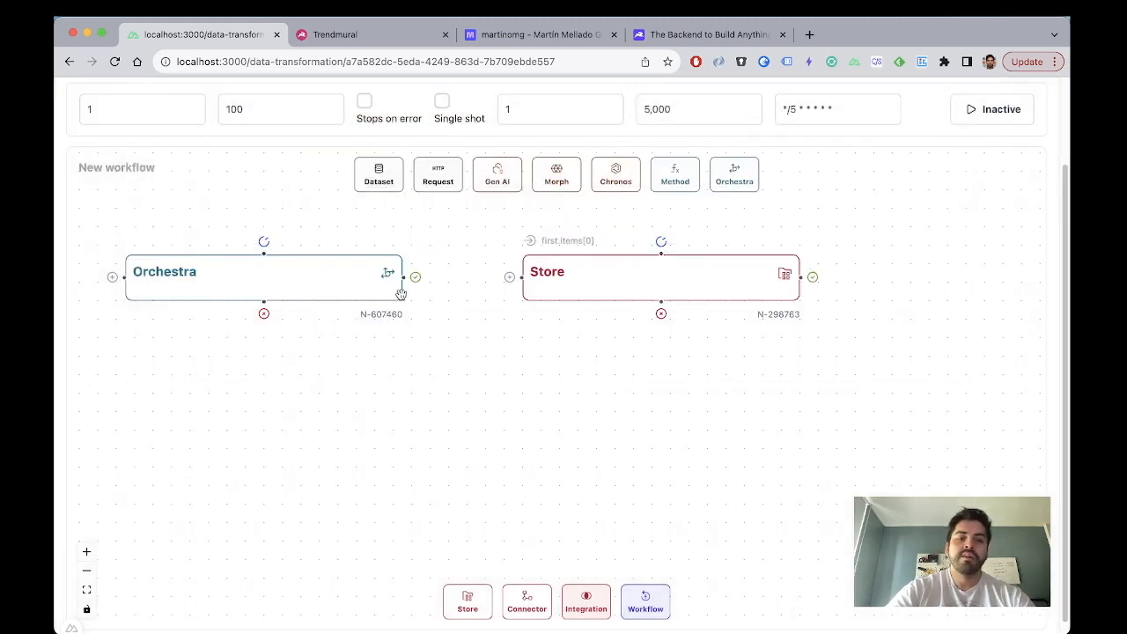
Step: Move the Store node further right, delete the Orchestra node and add a Dataset node to the left of the Store
{"action": "left_click_drag", "start_coordinate": [570, 272], "coordinate": [626, 272]}
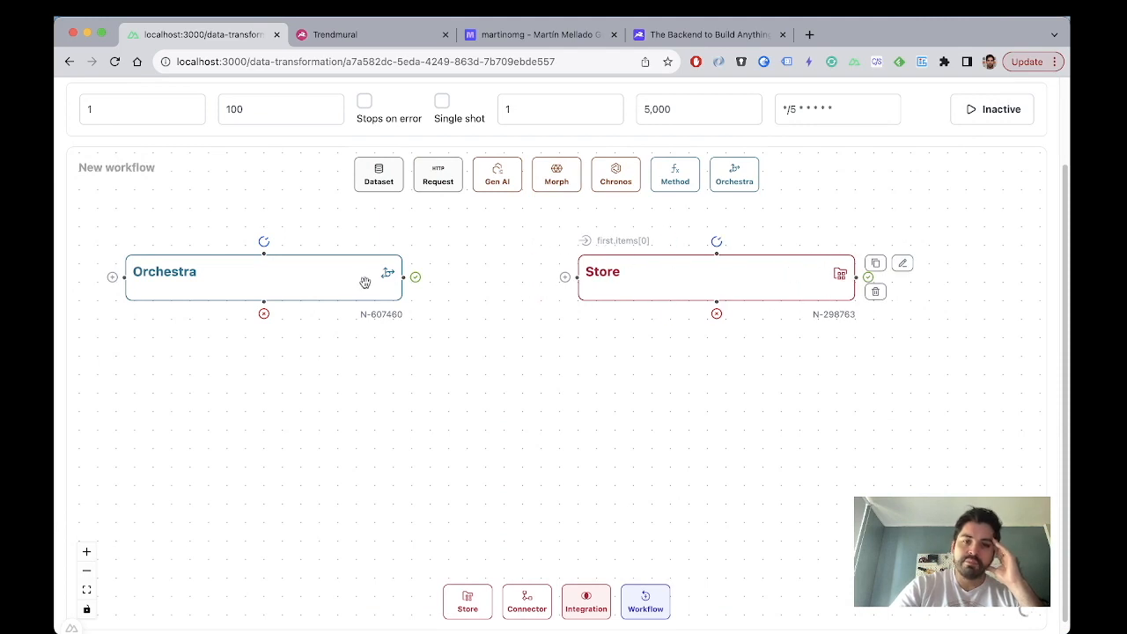
{"action": "left_click_drag", "start_coordinate": [330, 276], "coordinate": [579, 369]}
{"action": "key", "text": "BackSpace"}
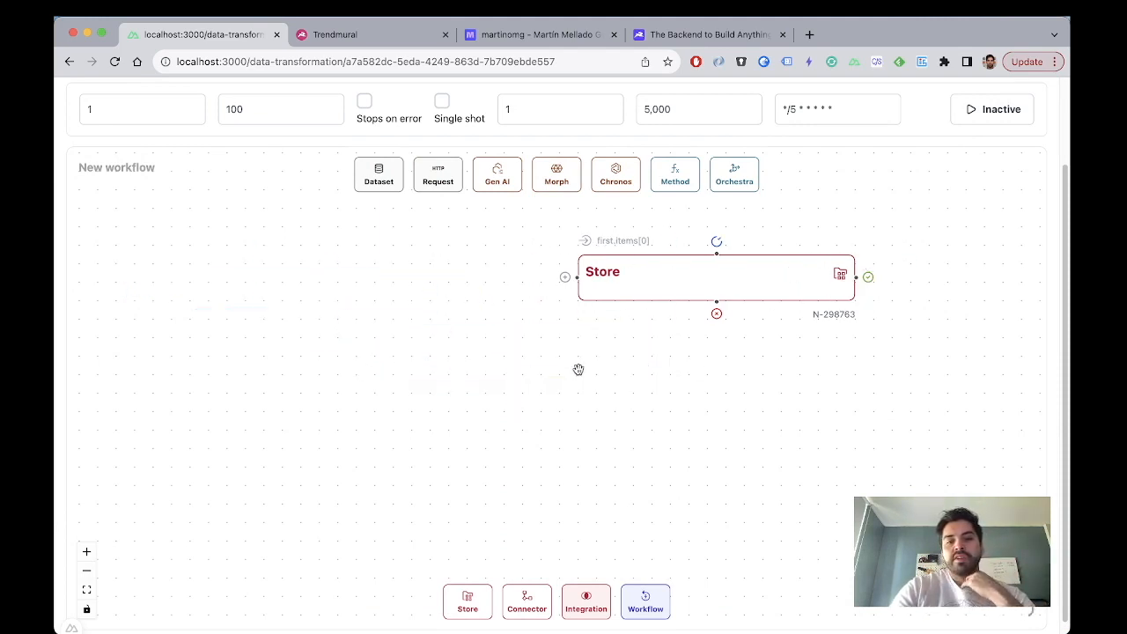
{"action": "left_click", "coordinate": [378, 173]}
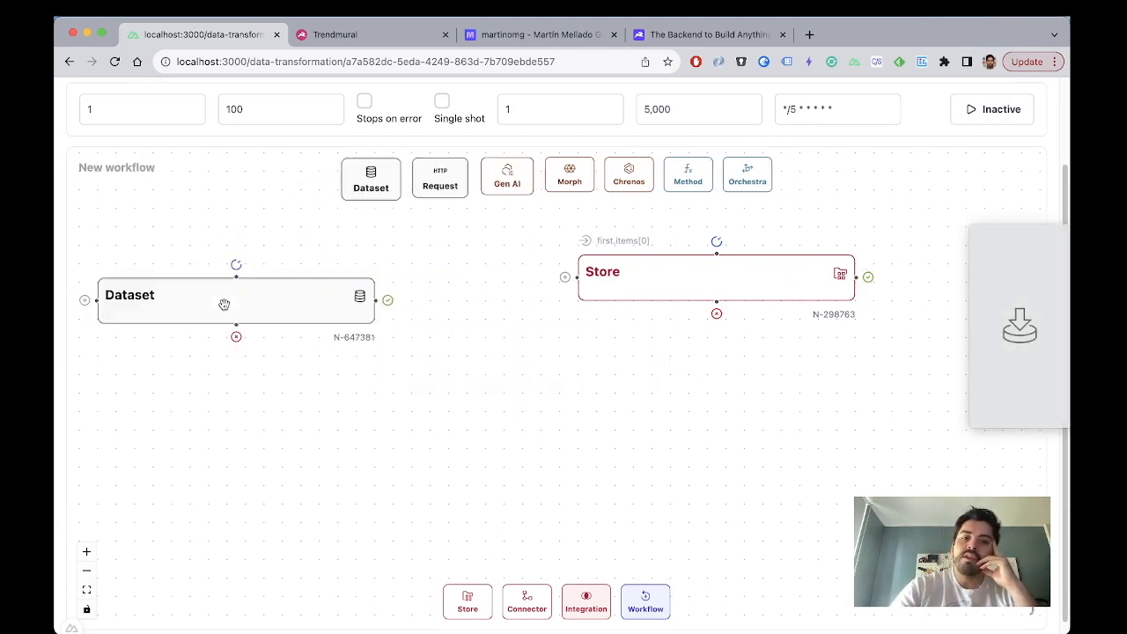
Step: Open the Dataset node's settings and examine the default filter, limit and sort entries in its params
{"action": "double_click", "coordinate": [289, 272]}
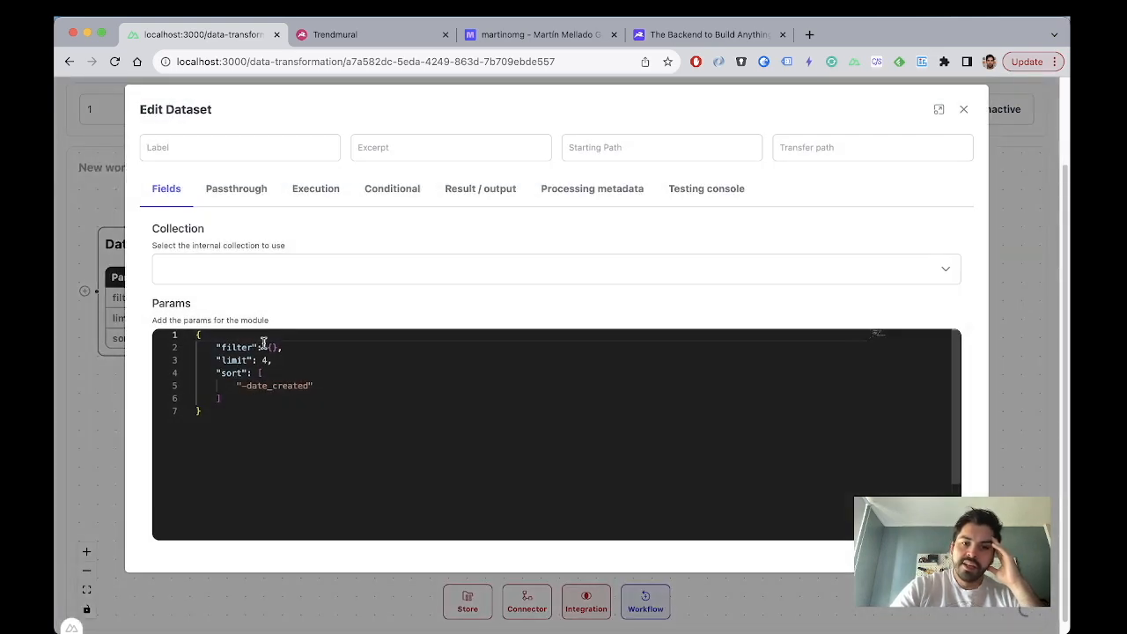
{"action": "left_click", "coordinate": [304, 401]}
{"action": "key", "text": "super+a"}
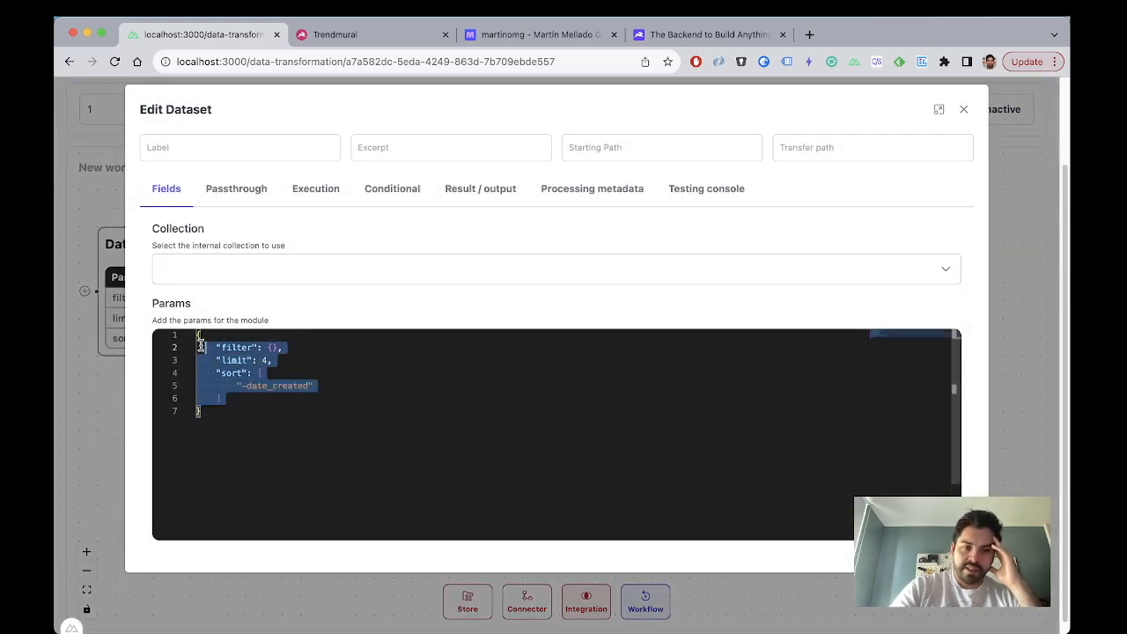
{"action": "left_click", "coordinate": [241, 414]}
{"action": "key", "text": "super+a"}
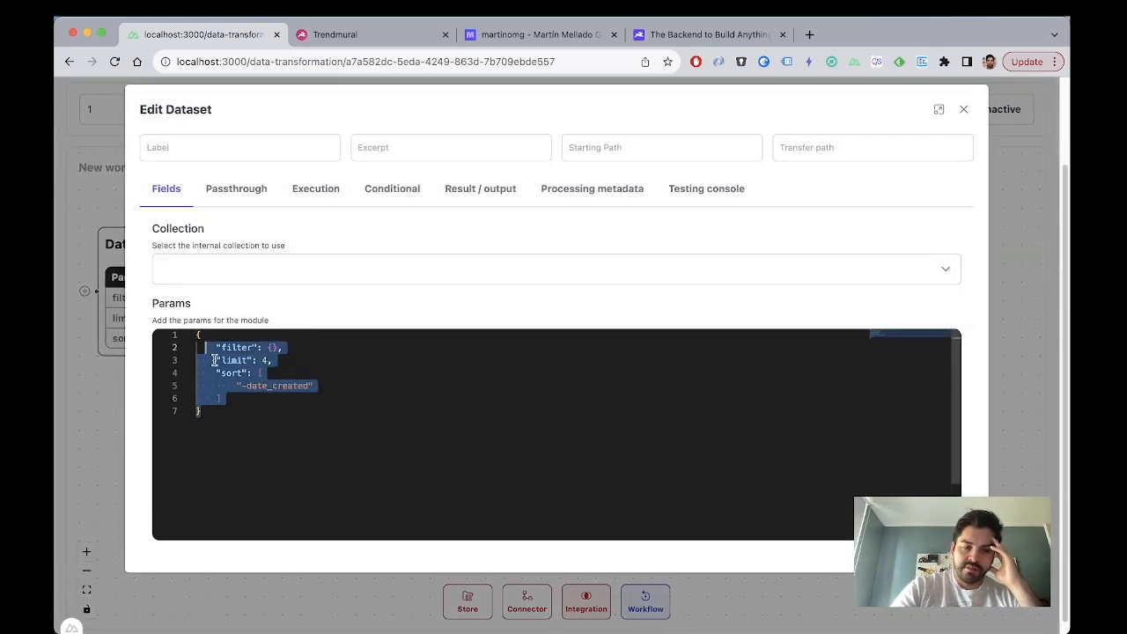
{"action": "left_click", "coordinate": [239, 387]}
{"action": "key", "text": "super+a"}
{"action": "left_click", "coordinate": [235, 363]}
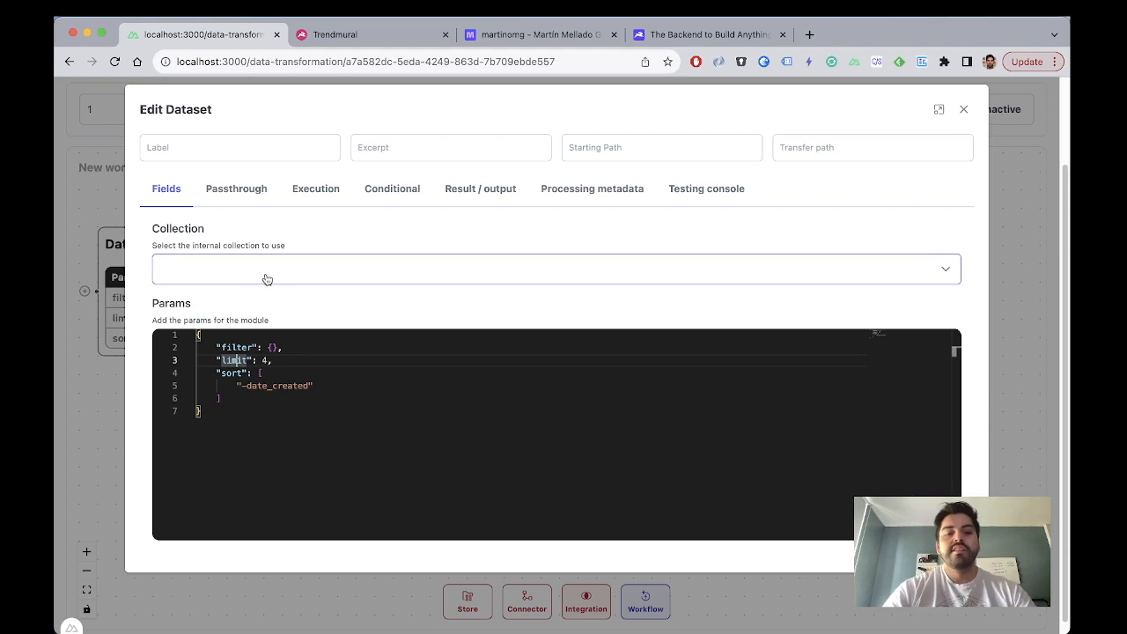
{"action": "left_click", "coordinate": [294, 345]}
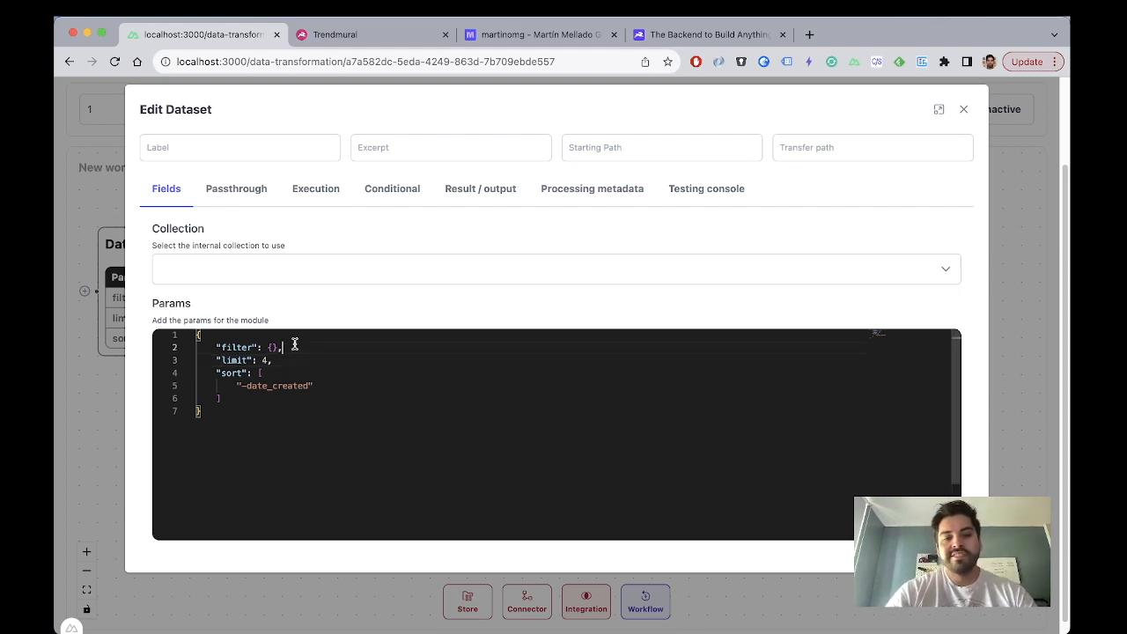
{"action": "left_click", "coordinate": [275, 348]}
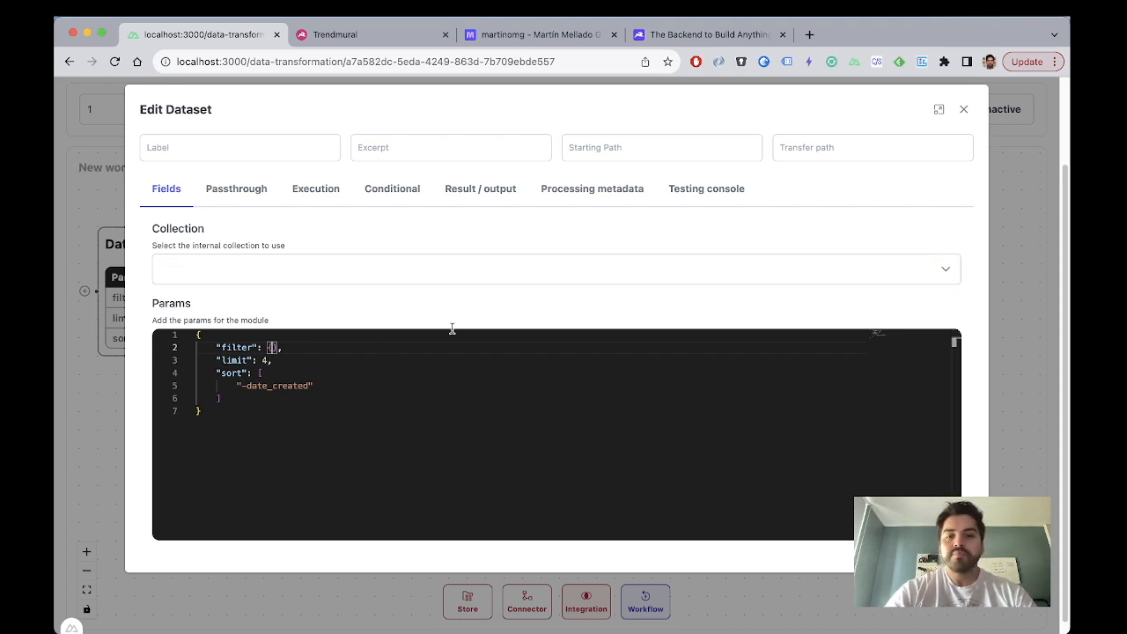
Step: Browse the collections available to the Dataset and compare them with the Data Model list in the Trendmural browser tab
{"action": "left_click", "coordinate": [348, 270]}
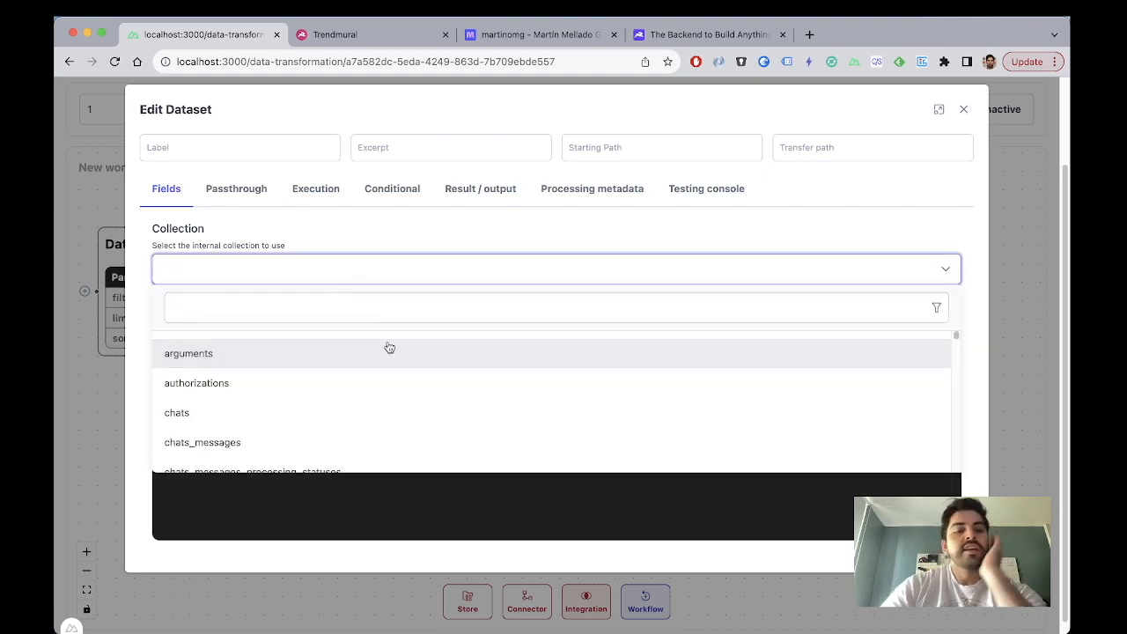
{"action": "scroll", "coordinate": [388, 346], "scroll_direction": "down", "scroll_amount": 10}
{"action": "scroll", "coordinate": [388, 346], "scroll_direction": "up", "scroll_amount": 3}
{"action": "scroll", "coordinate": [389, 346], "scroll_direction": "up", "scroll_amount": 1}
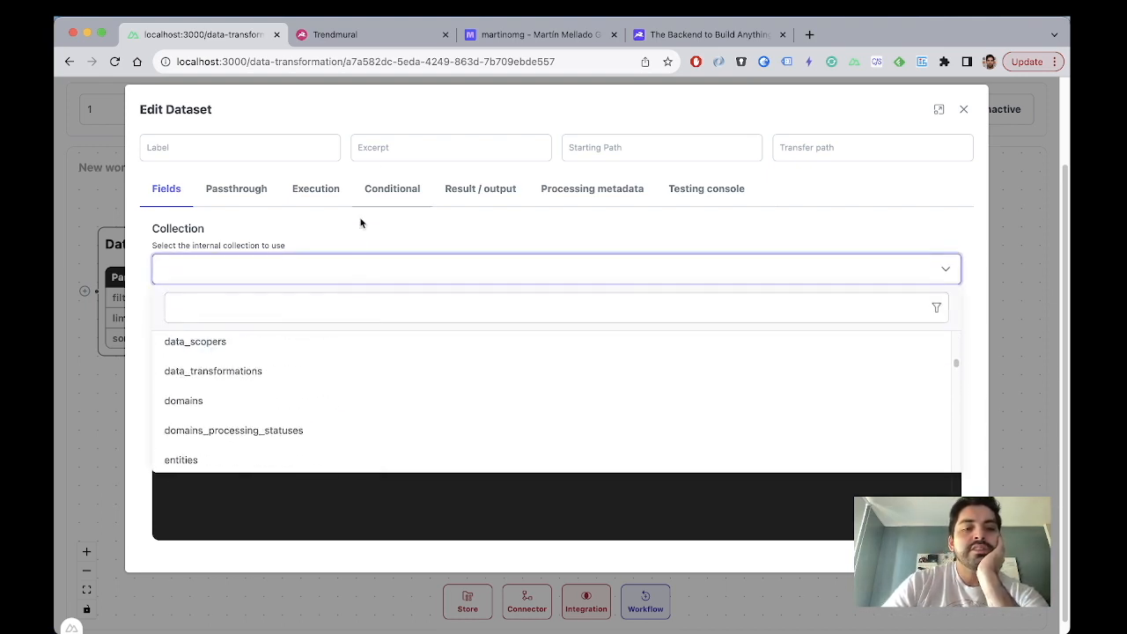
{"action": "left_click", "coordinate": [397, 35]}
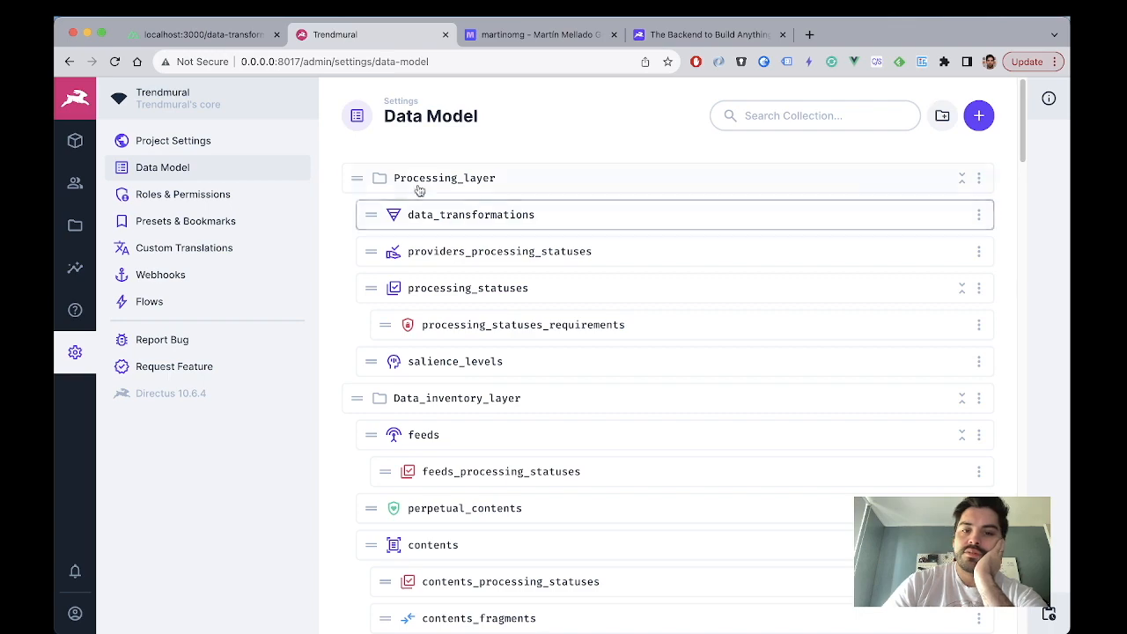
{"action": "scroll", "coordinate": [432, 356], "scroll_direction": "down", "scroll_amount": 10}
{"action": "left_click", "coordinate": [197, 35]}
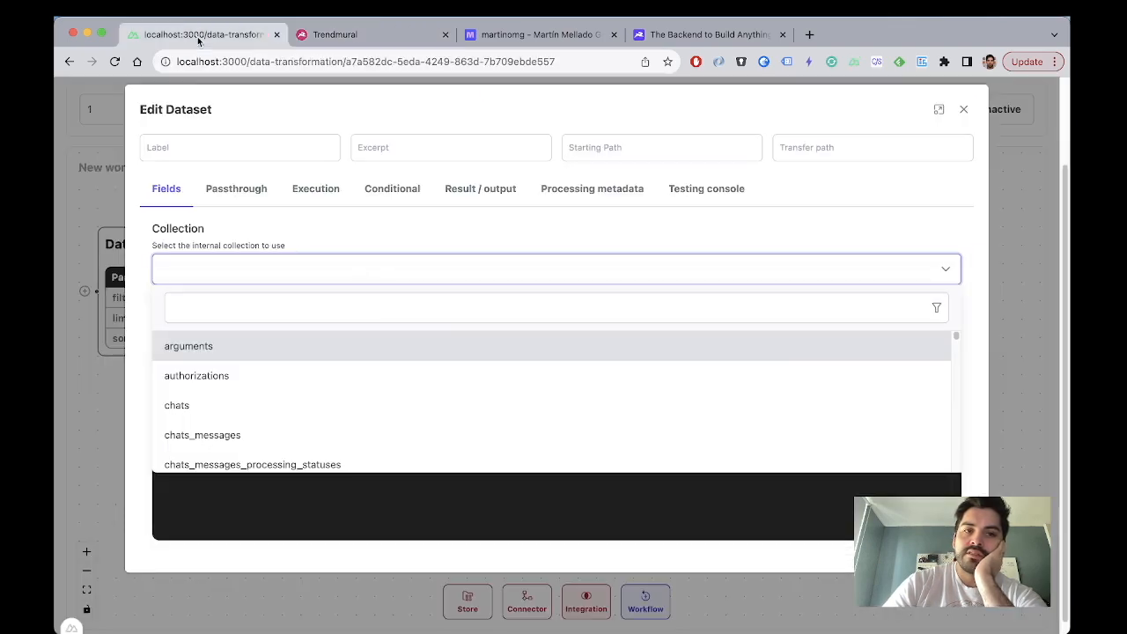
{"action": "left_click", "coordinate": [419, 261]}
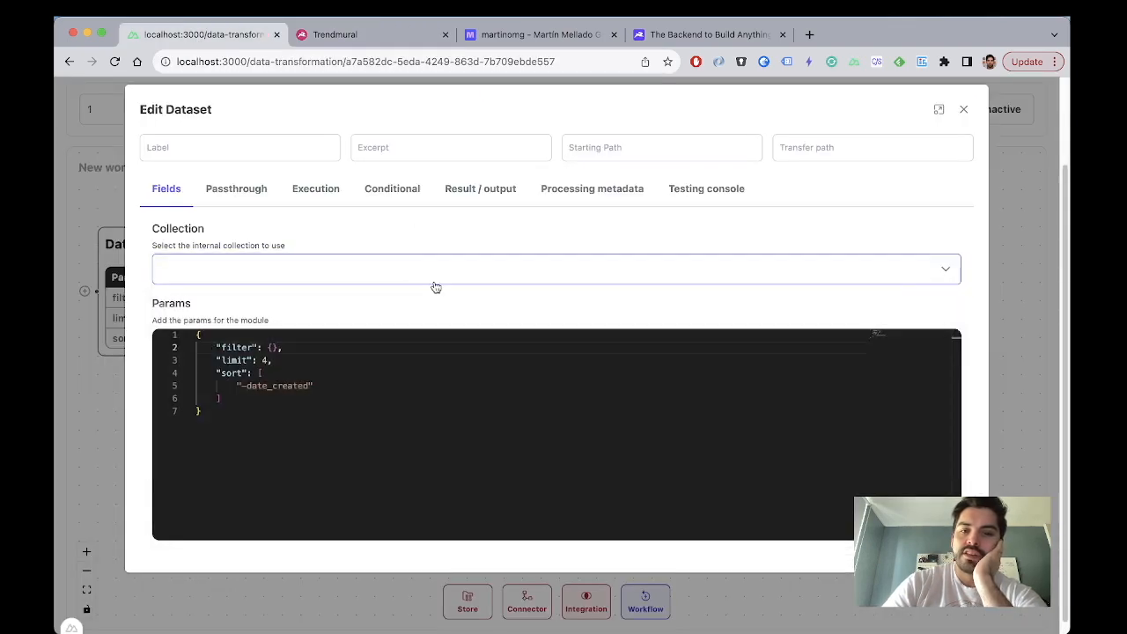
Step: Filter the collection list by "conte" and set the Dataset's collection to contents
{"action": "left_click", "coordinate": [443, 282]}
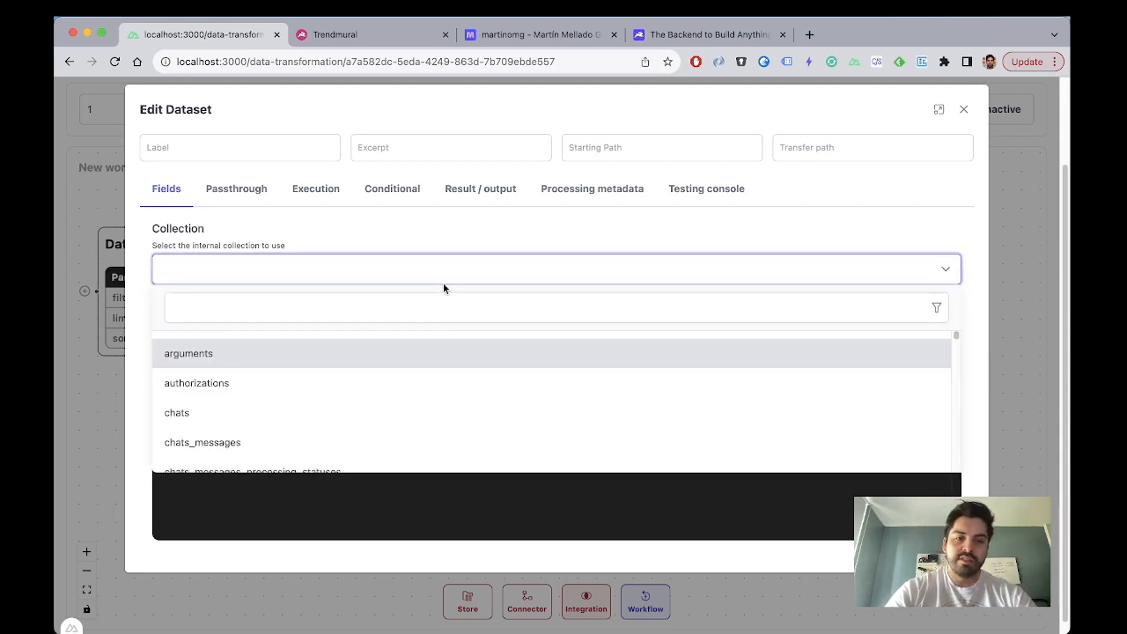
{"action": "scroll", "coordinate": [455, 385], "scroll_direction": "down", "scroll_amount": 5}
{"action": "scroll", "coordinate": [440, 343], "scroll_direction": "up", "scroll_amount": 2}
{"action": "left_click", "coordinate": [425, 299]}
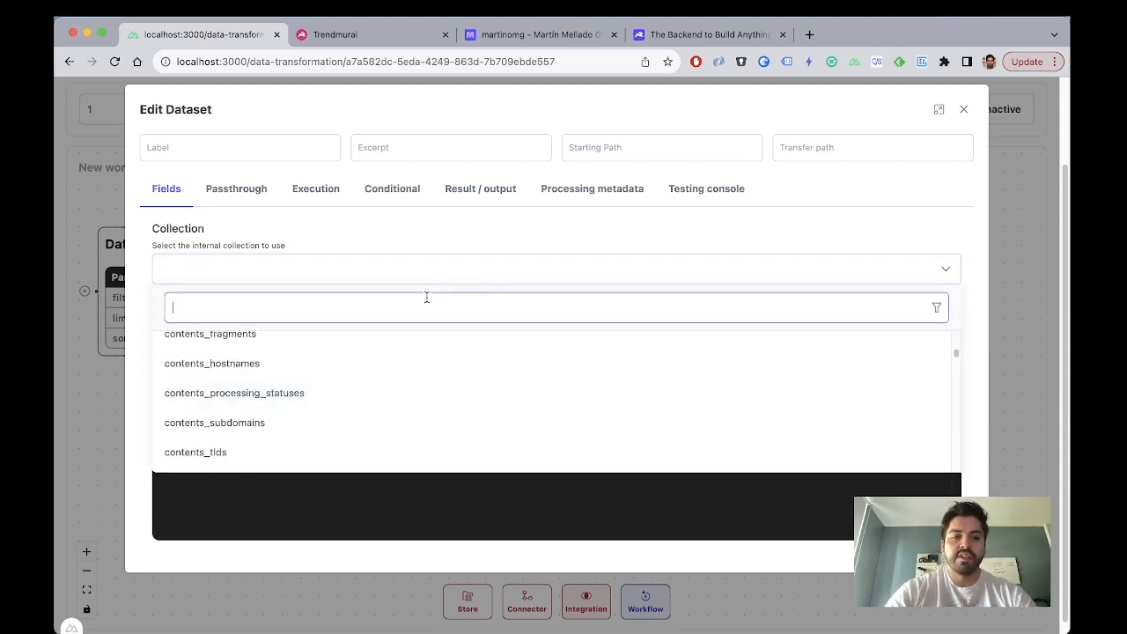
{"action": "type", "text": "conte"}
{"action": "scroll", "coordinate": [388, 409], "scroll_direction": "up", "scroll_amount": 4}
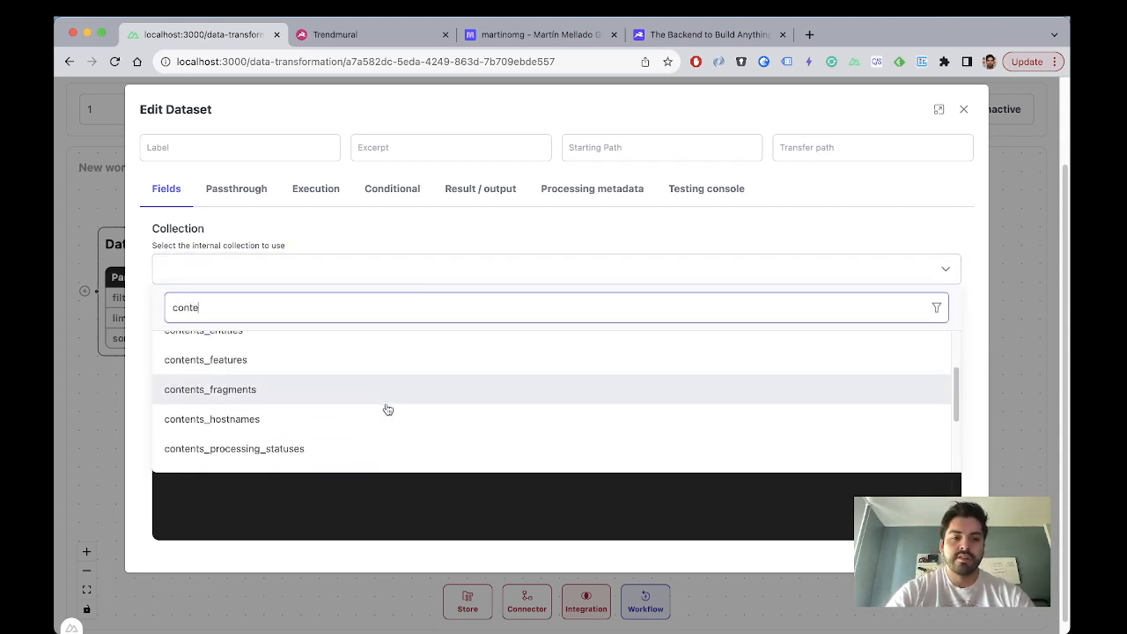
{"action": "left_click", "coordinate": [370, 357]}
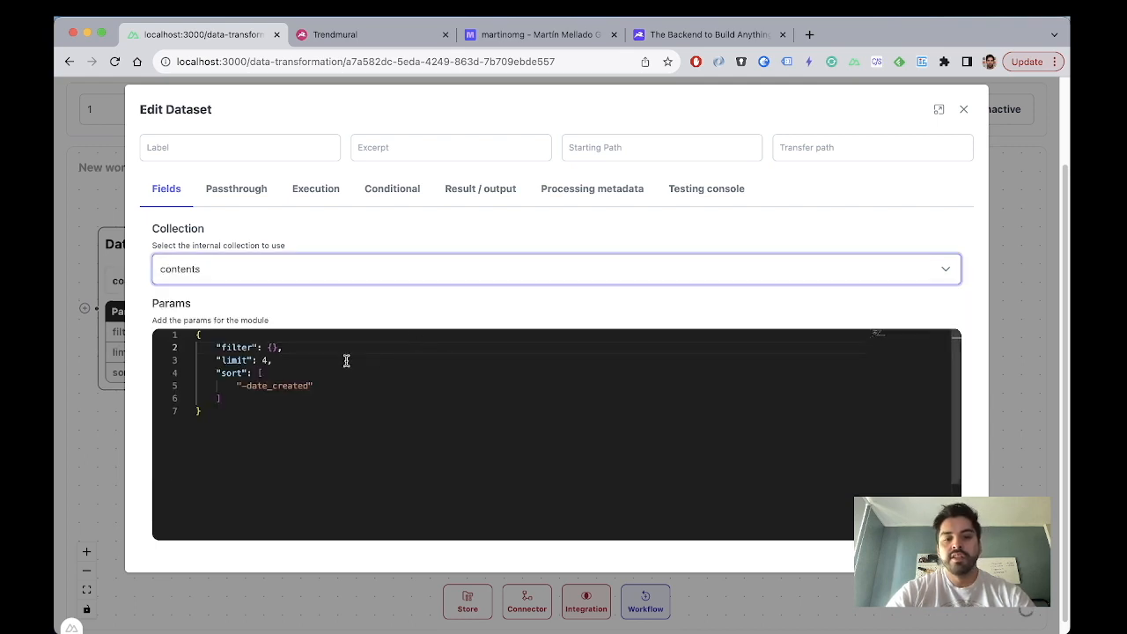
Step: In the Dataset's params, set the limit to 1 and add a "fields" entry containing ["id"]
{"action": "left_click", "coordinate": [264, 361]}
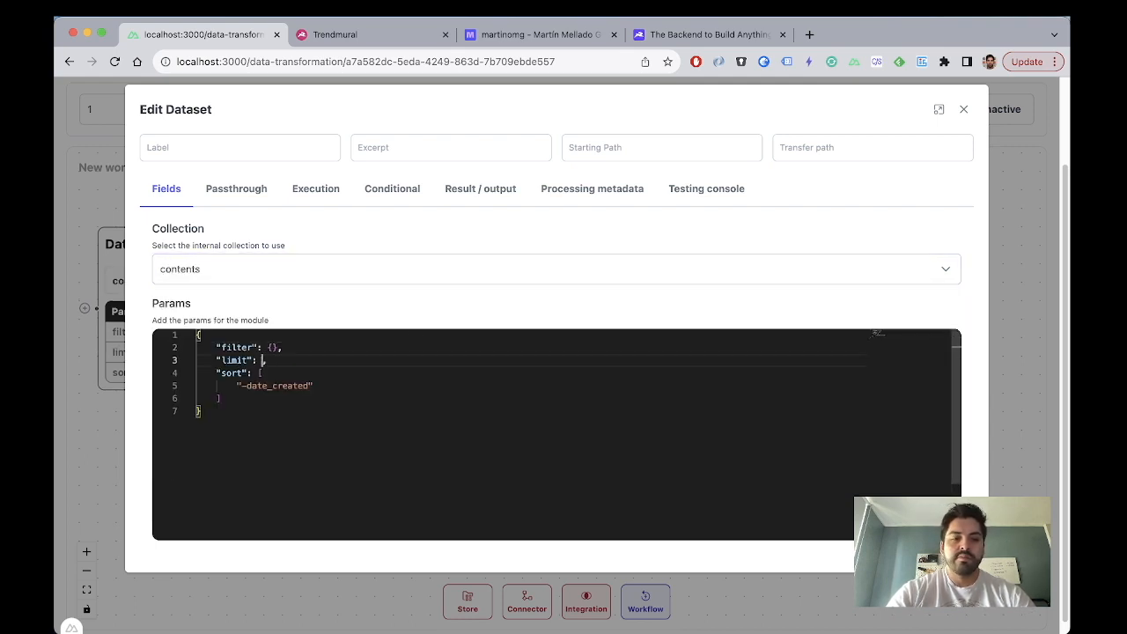
{"action": "key", "text": "Return"}
{"action": "type", "text": "\"fie"}
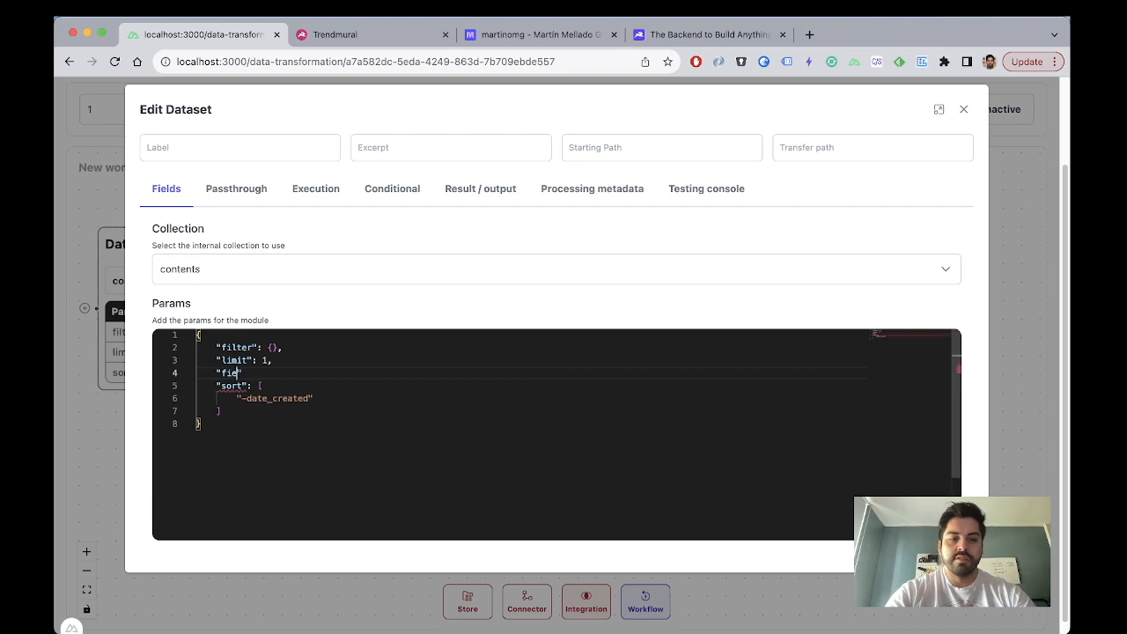
{"action": "type", "text": "lds\": [\""}
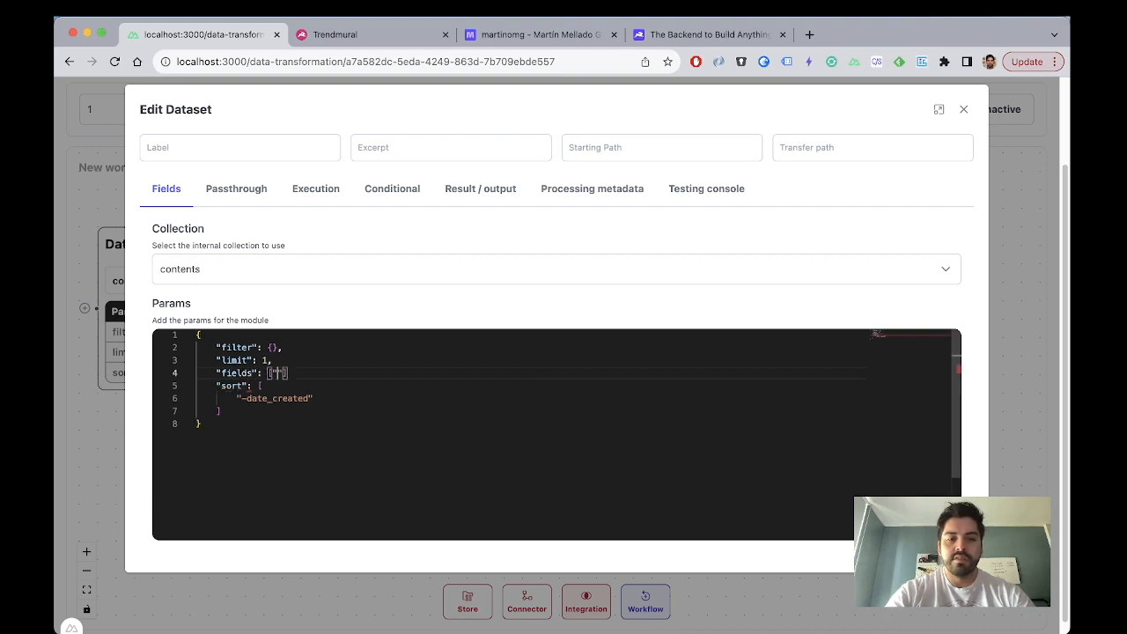
{"action": "type", "text": "id"}
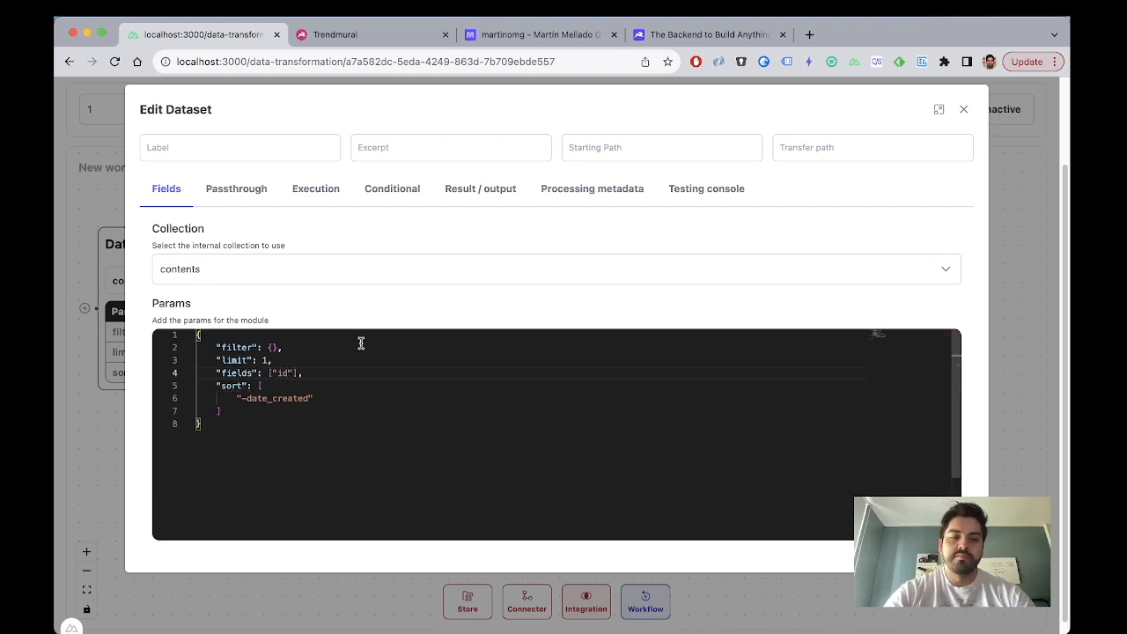
Step: View the Dataset's testing console, close its settings and connect its success output to the Store's input
{"action": "left_click", "coordinate": [701, 208]}
{"action": "left_click", "coordinate": [934, 237]}
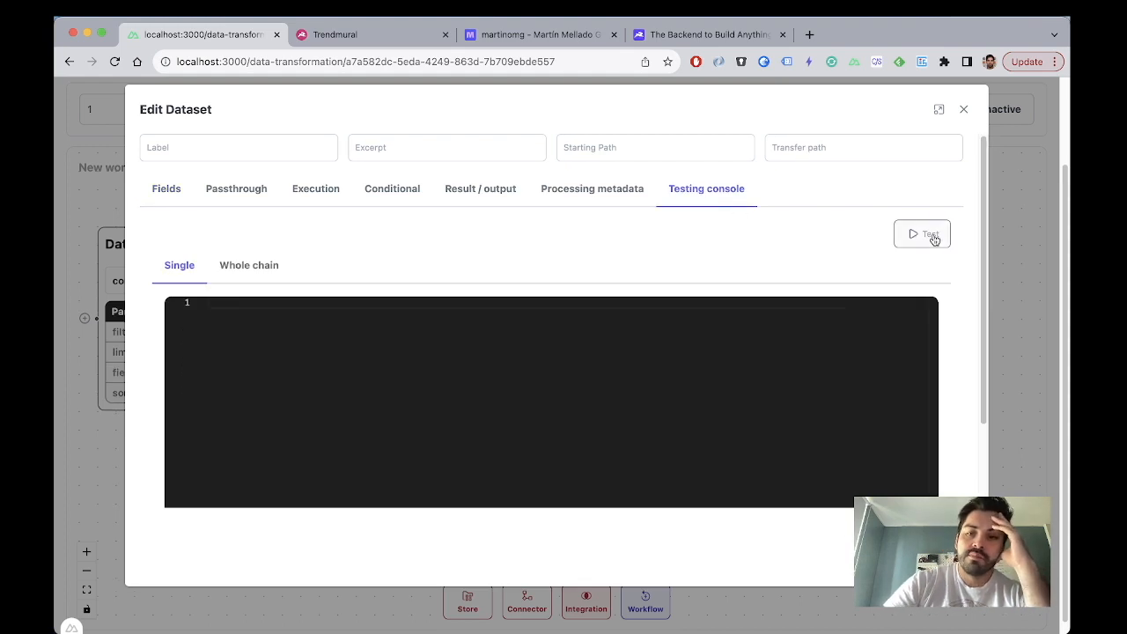
{"action": "left_click", "coordinate": [963, 110]}
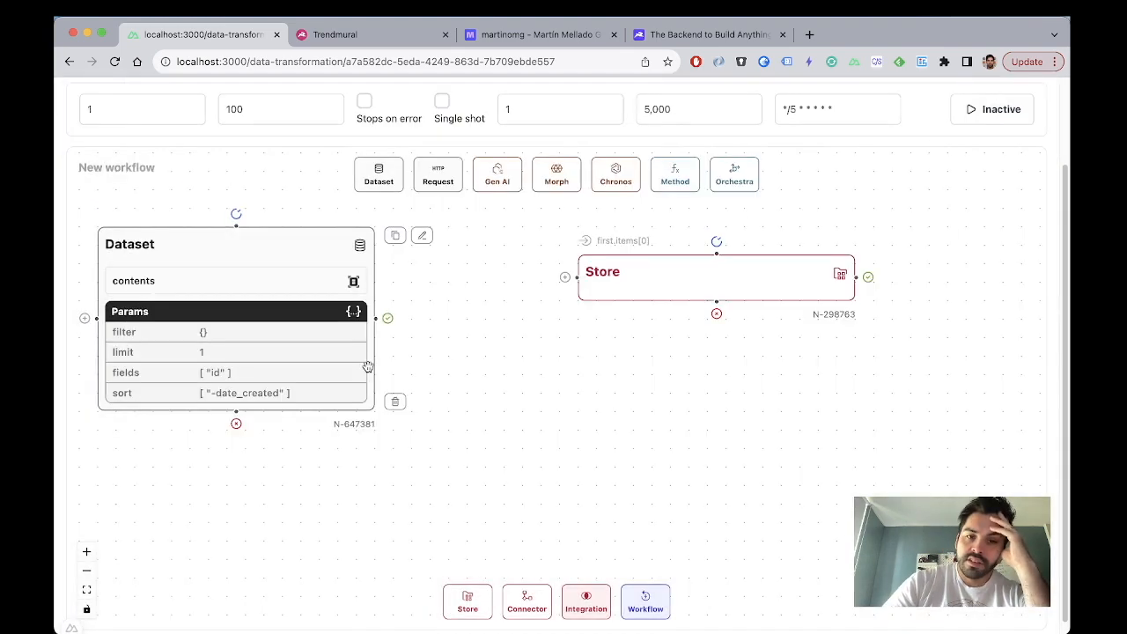
{"action": "left_click_drag", "start_coordinate": [374, 319], "coordinate": [566, 276]}
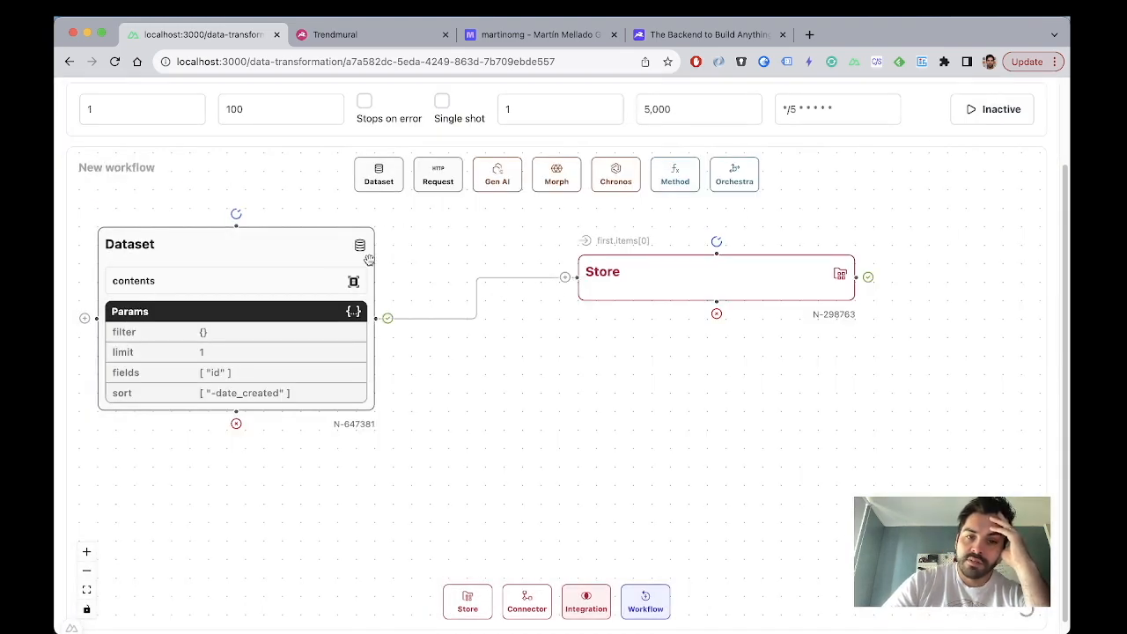
Step: Run a test of the Dataset in its testing console, review the Single output and close the settings
{"action": "left_click", "coordinate": [422, 235]}
{"action": "left_click", "coordinate": [742, 186]}
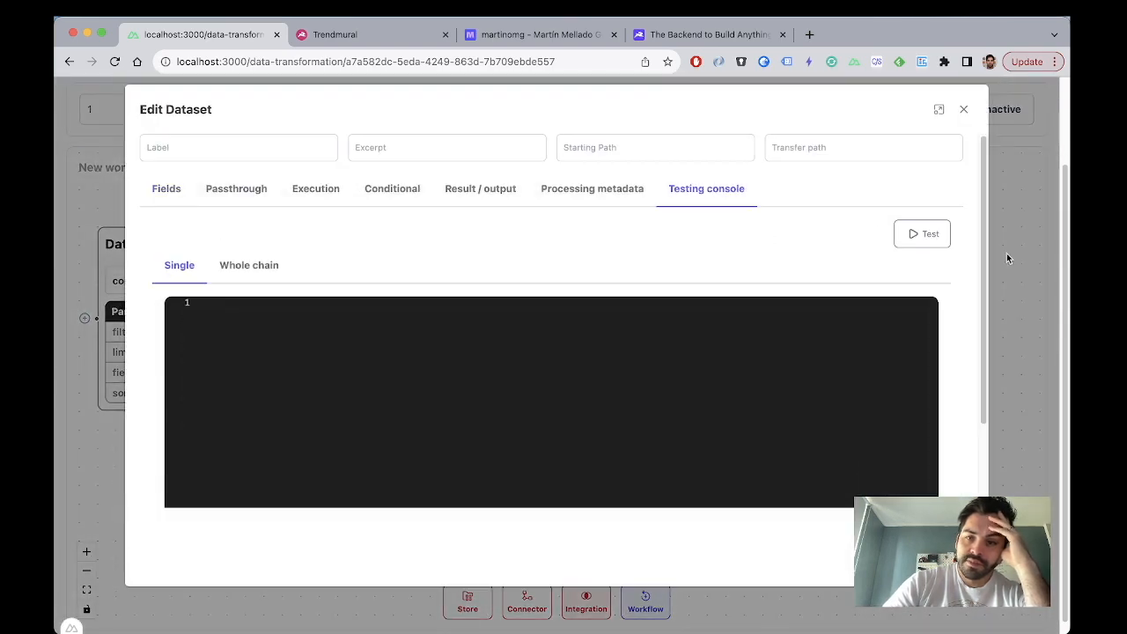
{"action": "left_click", "coordinate": [919, 243]}
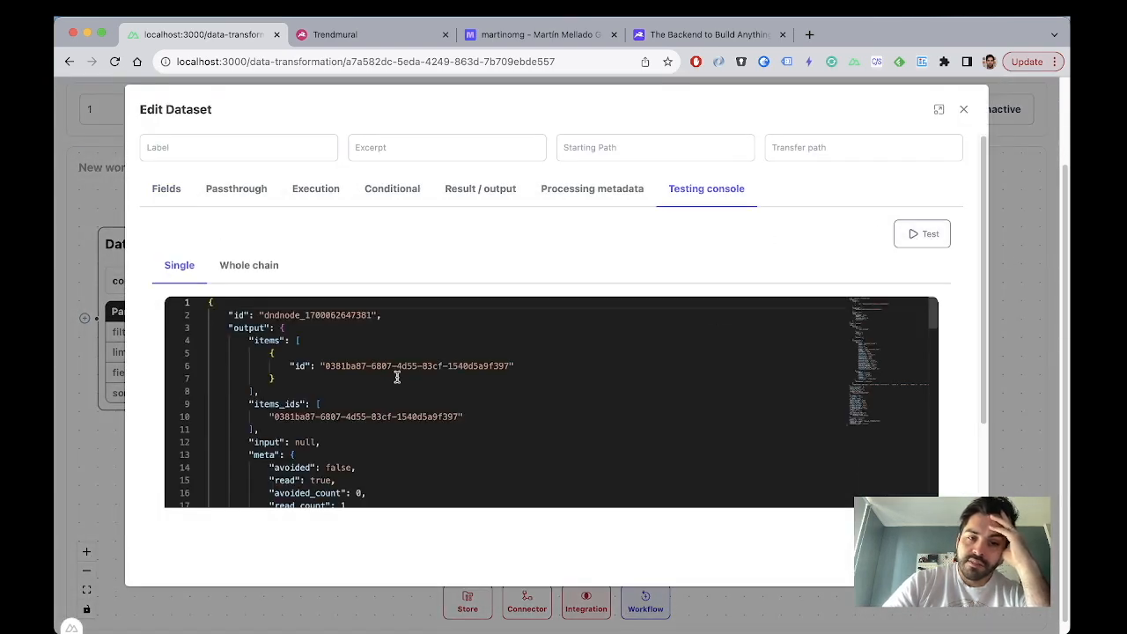
{"action": "scroll", "coordinate": [397, 377], "scroll_direction": "down", "scroll_amount": 5}
{"action": "scroll", "coordinate": [397, 377], "scroll_direction": "up", "scroll_amount": 5}
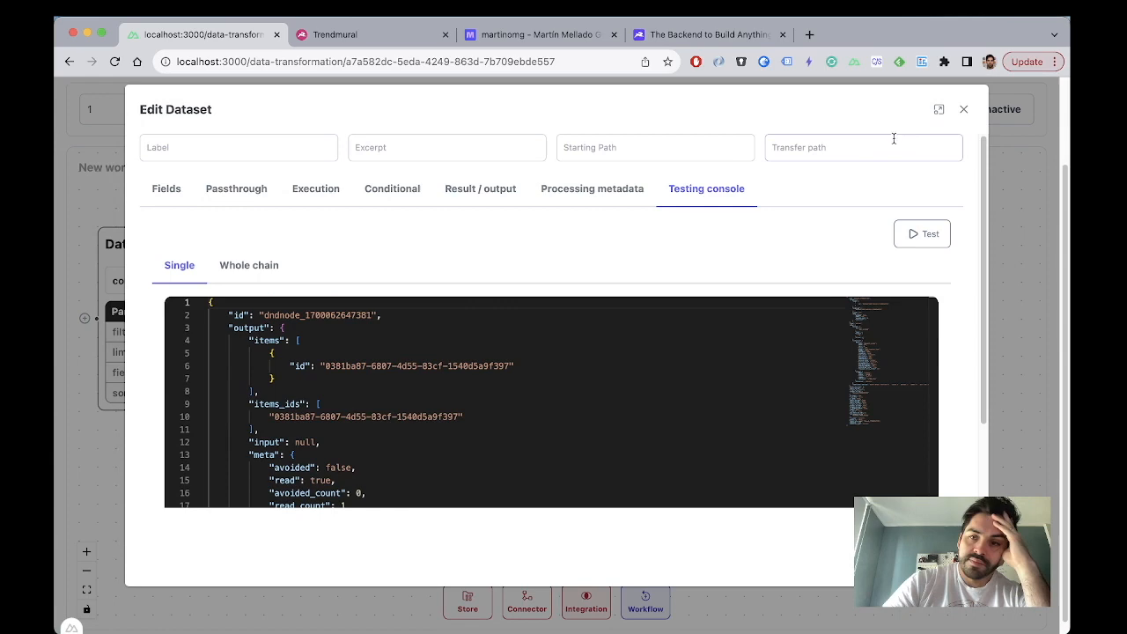
{"action": "left_click", "coordinate": [963, 110]}
Step: Move the Dataset node higher on the canvas and add an unconnected Request node below it
{"action": "left_click_drag", "start_coordinate": [455, 367], "coordinate": [617, 368]}
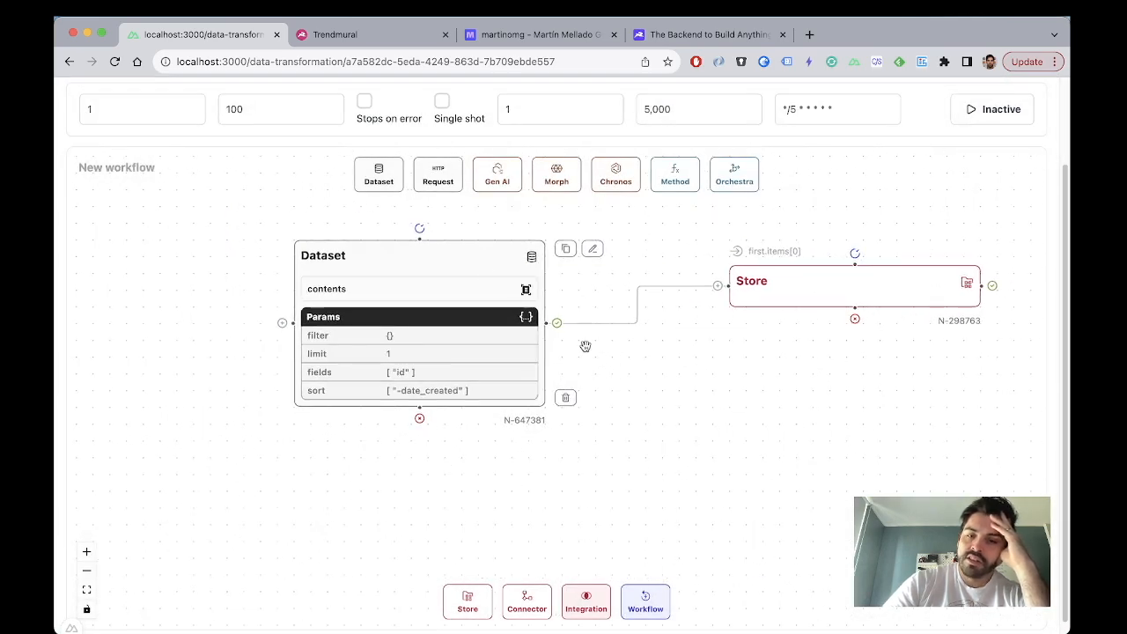
{"action": "left_click_drag", "start_coordinate": [720, 425], "coordinate": [560, 404]}
{"action": "left_click_drag", "start_coordinate": [512, 371], "coordinate": [584, 410]}
{"action": "left_click_drag", "start_coordinate": [431, 308], "coordinate": [429, 232]}
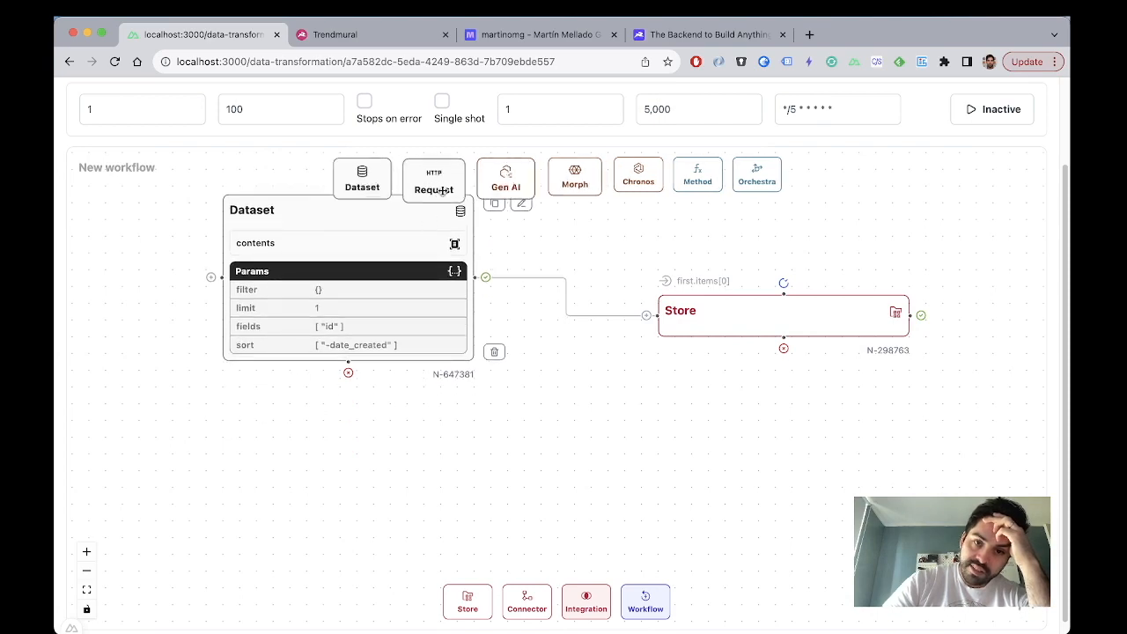
{"action": "left_click_drag", "start_coordinate": [437, 174], "coordinate": [375, 471]}
{"action": "left_click_drag", "start_coordinate": [574, 428], "coordinate": [573, 302]}
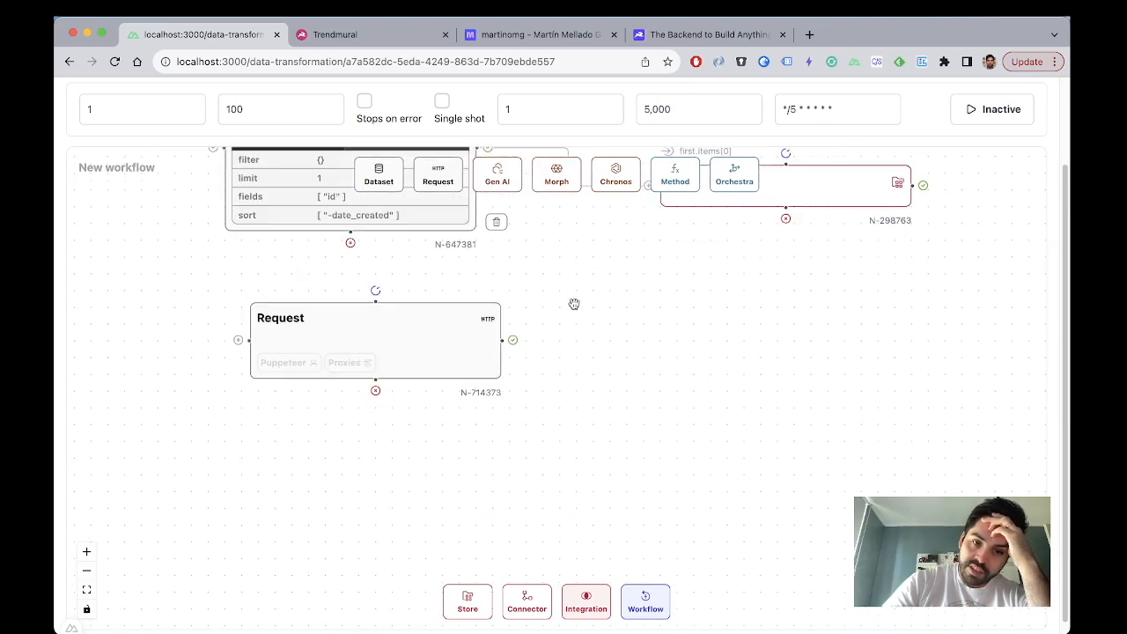
{"action": "double_click", "coordinate": [419, 309]}
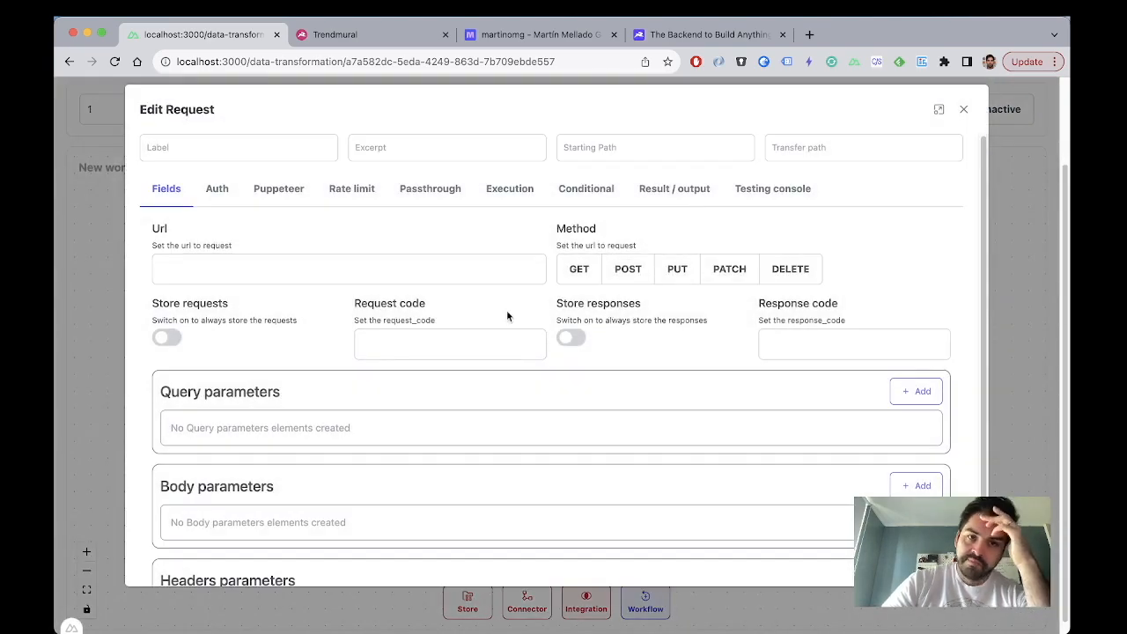
{"action": "scroll", "coordinate": [442, 256], "scroll_direction": "down", "scroll_amount": 1}
{"action": "left_click", "coordinate": [443, 251]}
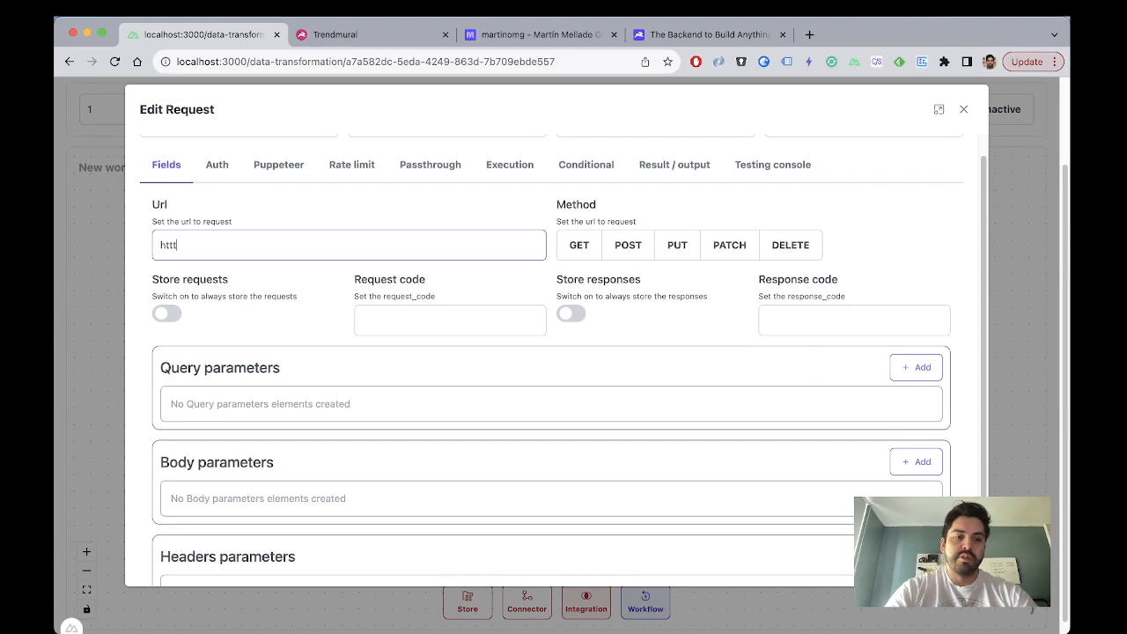
{"action": "key", "text": "BackSpace"}
{"action": "key", "text": "BackSpace"}
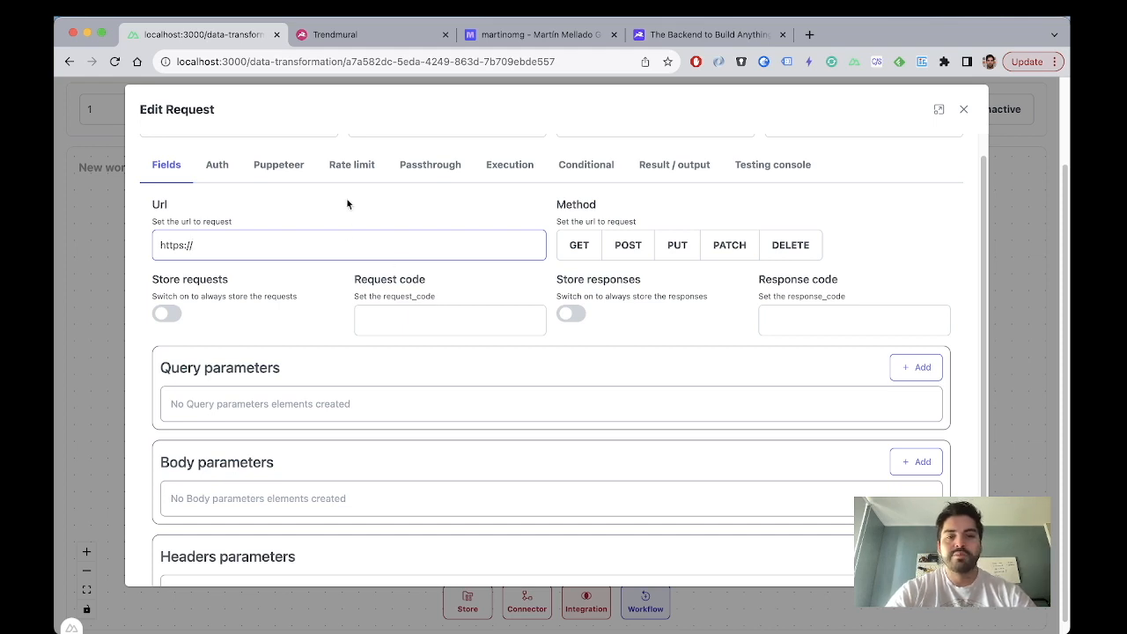
{"action": "scroll", "coordinate": [373, 239], "scroll_direction": "down", "scroll_amount": 1}
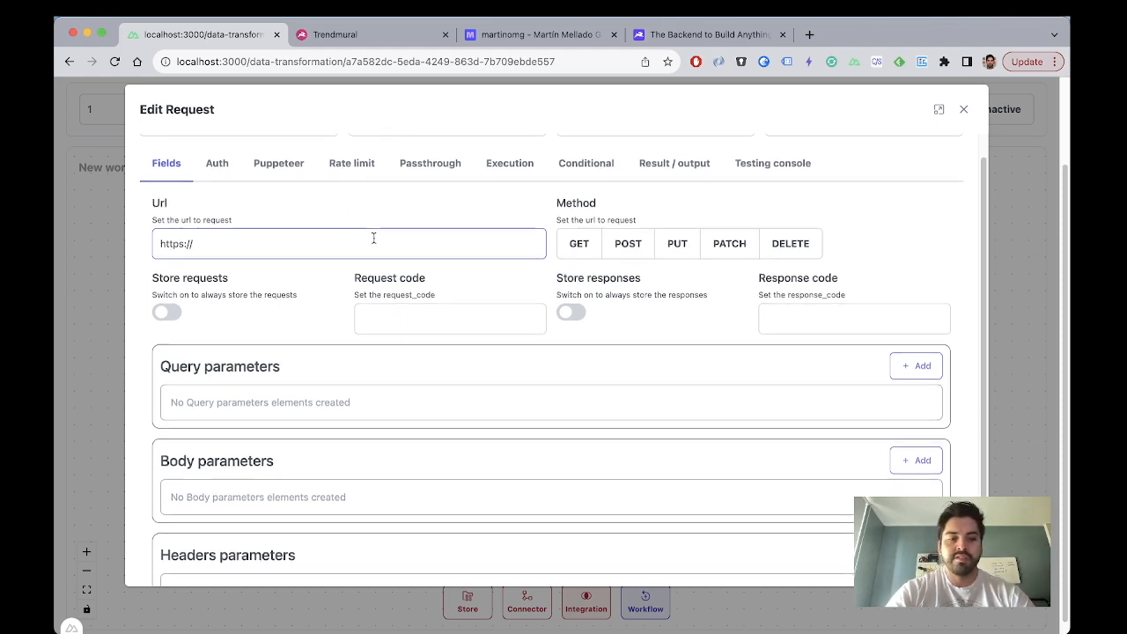
{"action": "scroll", "coordinate": [374, 241], "scroll_direction": "up", "scroll_amount": 1}
{"action": "left_click", "coordinate": [574, 268]}
{"action": "left_click", "coordinate": [530, 276]}
{"action": "type", "text": "www.goo"}
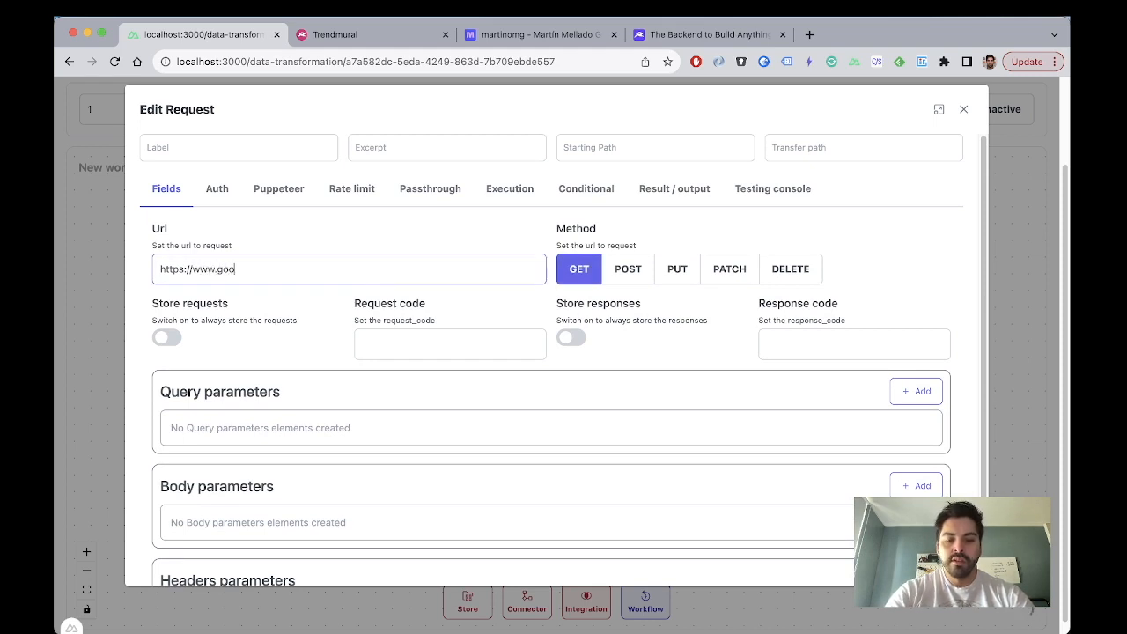
{"action": "type", "text": "gle.com"}
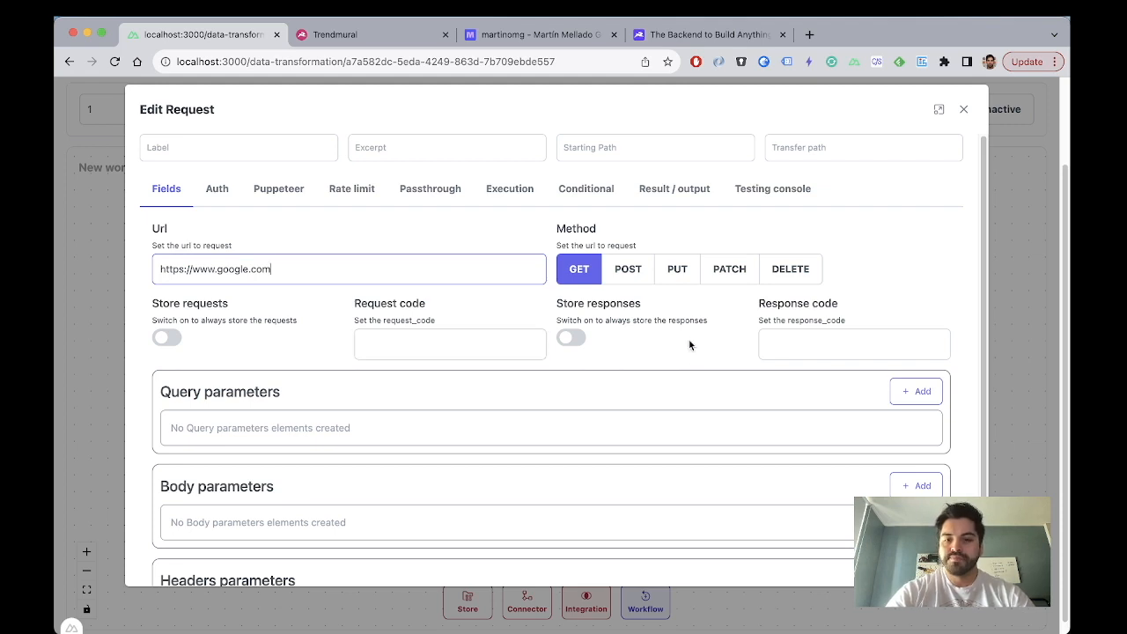
Step: Switch on both Store requests and Store responses for the Request node and close its settings
{"action": "scroll", "coordinate": [688, 339], "scroll_direction": "down", "scroll_amount": 1}
{"action": "left_click", "coordinate": [160, 309]}
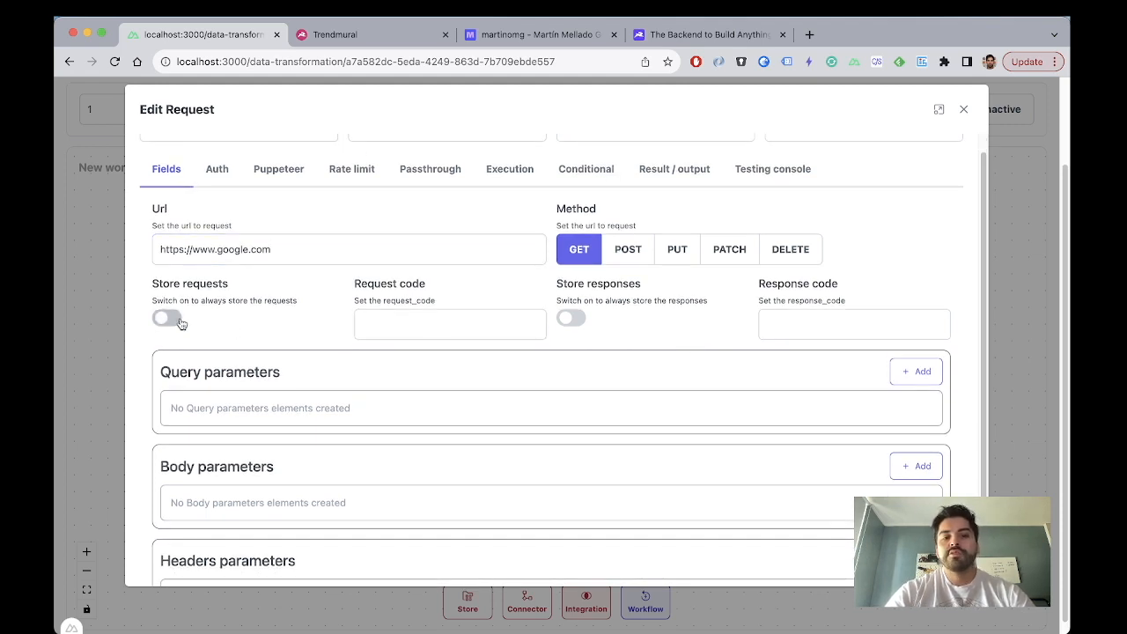
{"action": "left_click", "coordinate": [167, 318]}
{"action": "key", "text": "Tab"}
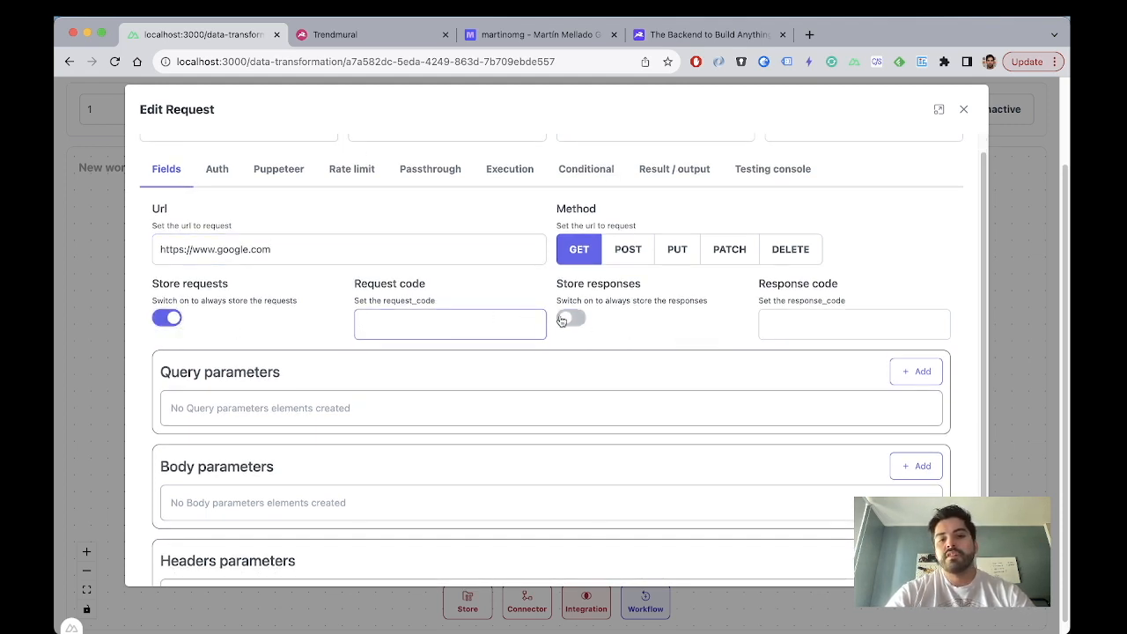
{"action": "left_click", "coordinate": [568, 318]}
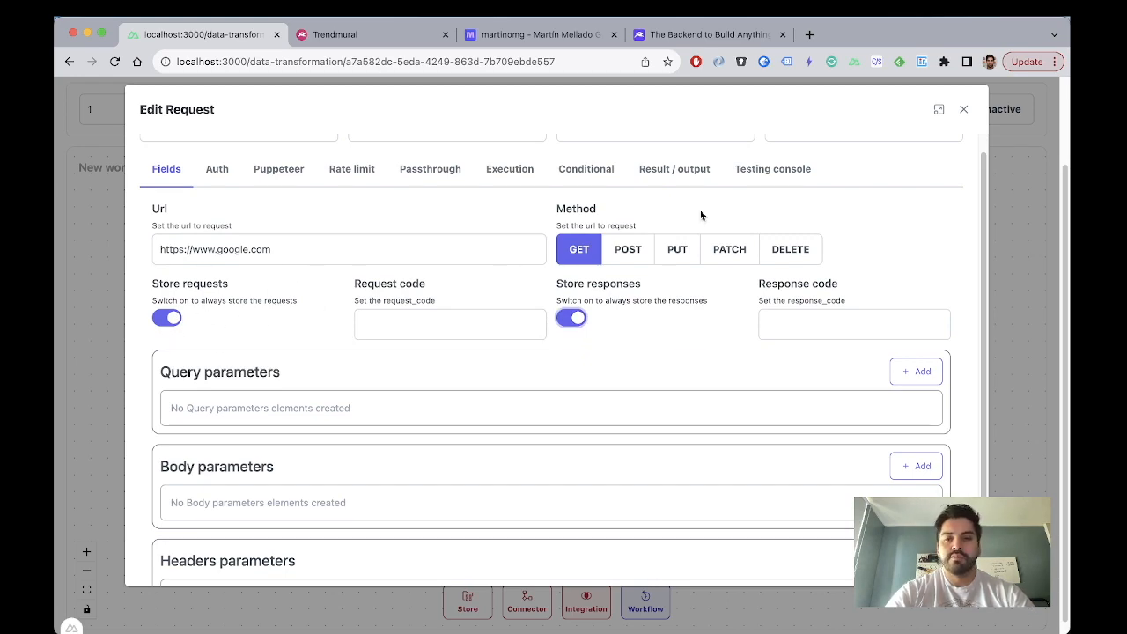
{"action": "left_click", "coordinate": [963, 109]}
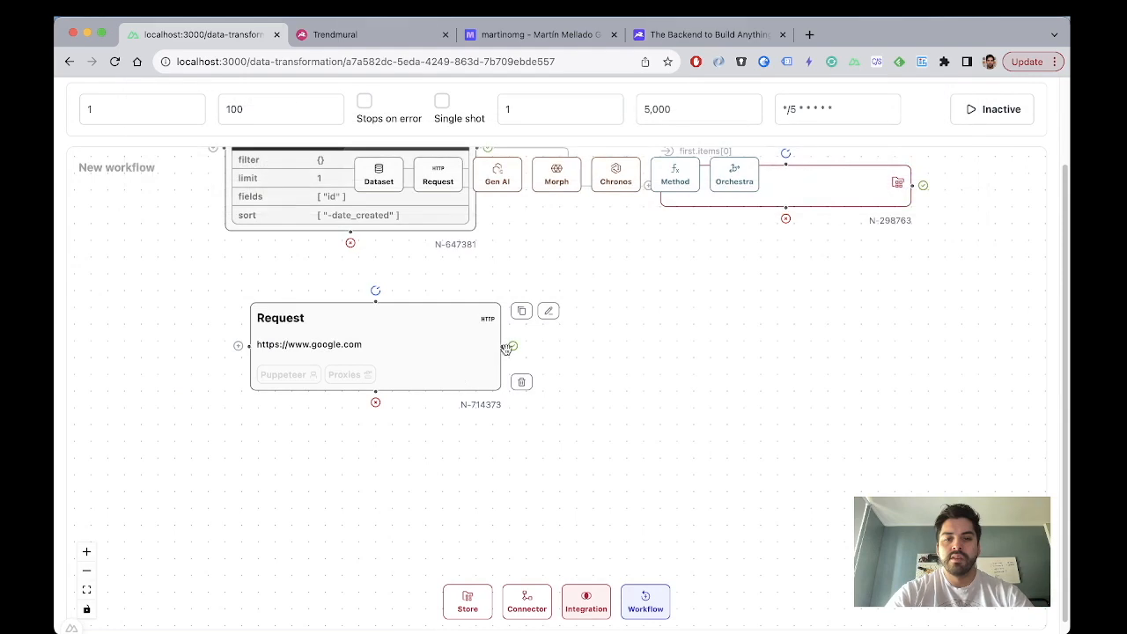
Step: Connect the Request node's success output to the Store's input and open the Store's settings
{"action": "scroll", "coordinate": [570, 327], "scroll_direction": "up", "scroll_amount": 3}
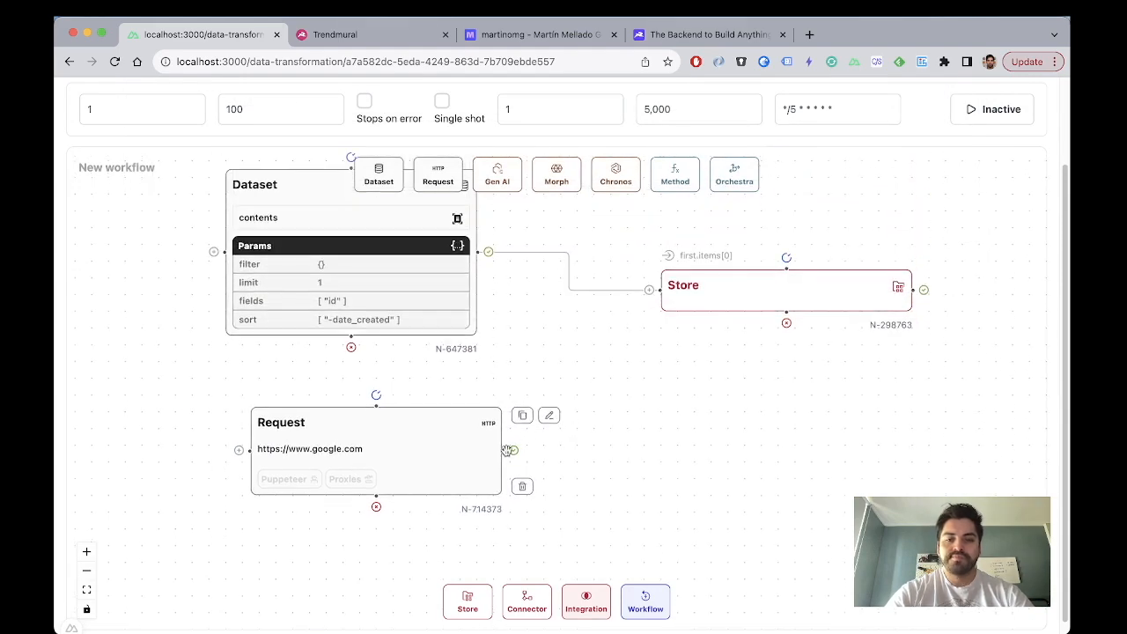
{"action": "left_click_drag", "start_coordinate": [513, 417], "coordinate": [661, 295]}
{"action": "double_click", "coordinate": [719, 280]}
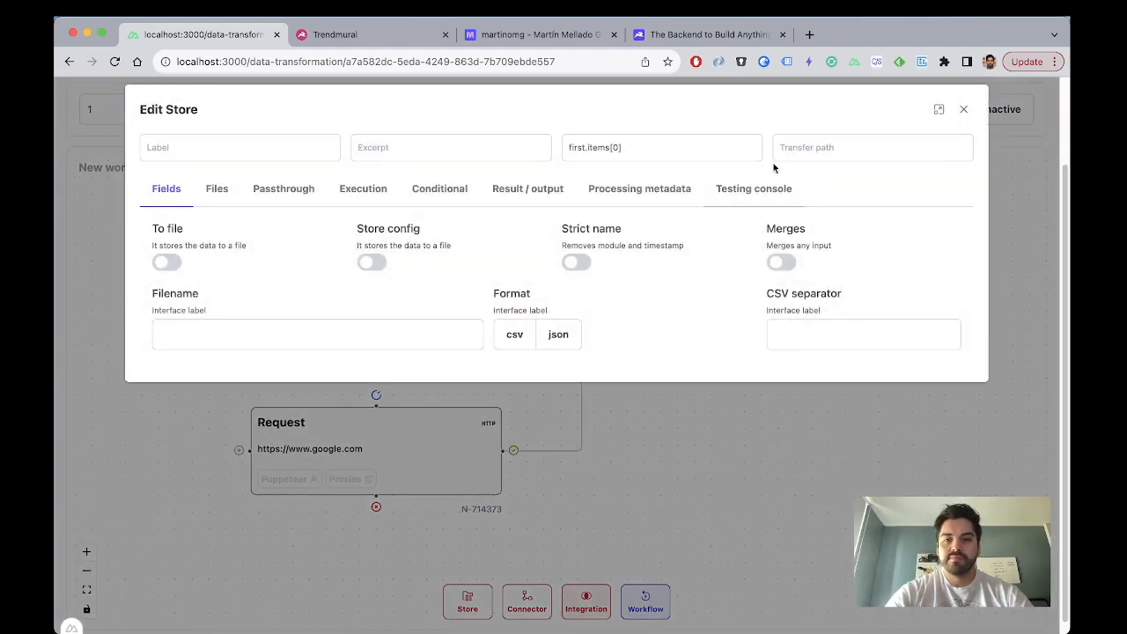
Step: View the Store node's testing console, close its settings and delete the connection from the Dataset node to the Store node
{"action": "left_click", "coordinate": [770, 181]}
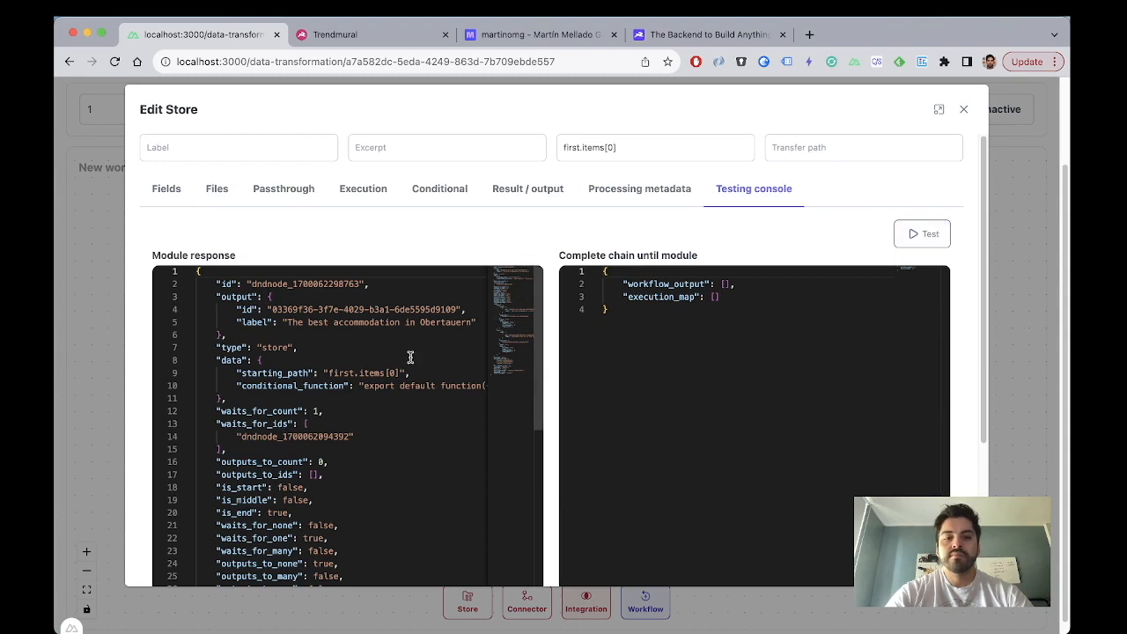
{"action": "left_click", "coordinate": [964, 109]}
{"action": "left_click", "coordinate": [526, 252]}
{"action": "key", "text": "BackSpace"}
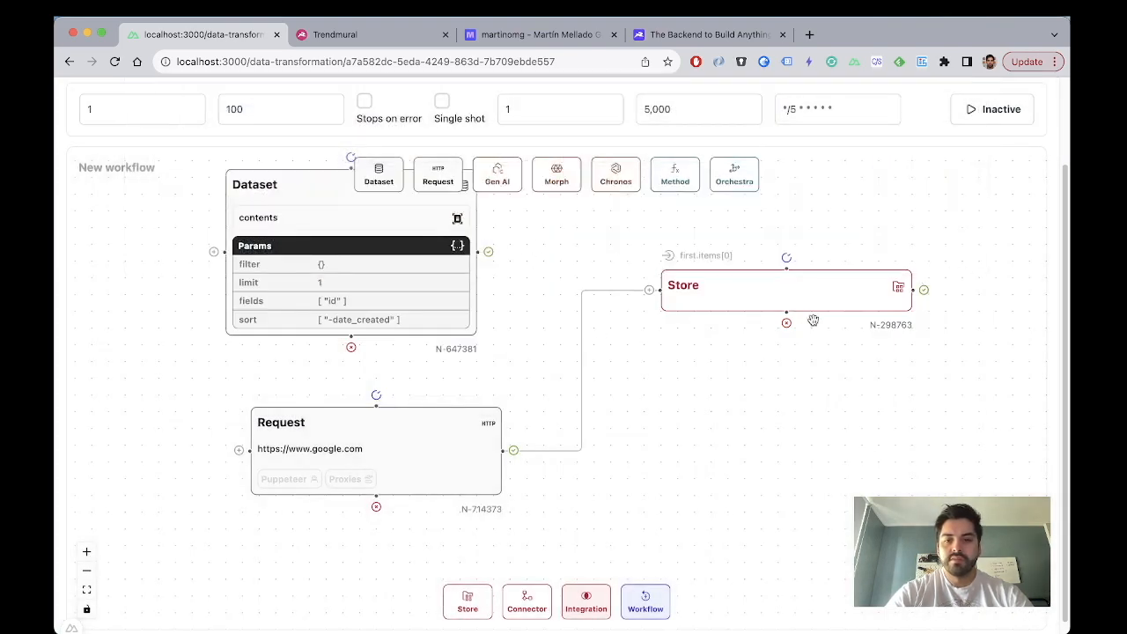
Step: Run a test of the Store node from its testing console
{"action": "double_click", "coordinate": [816, 296]}
{"action": "left_click", "coordinate": [754, 189]}
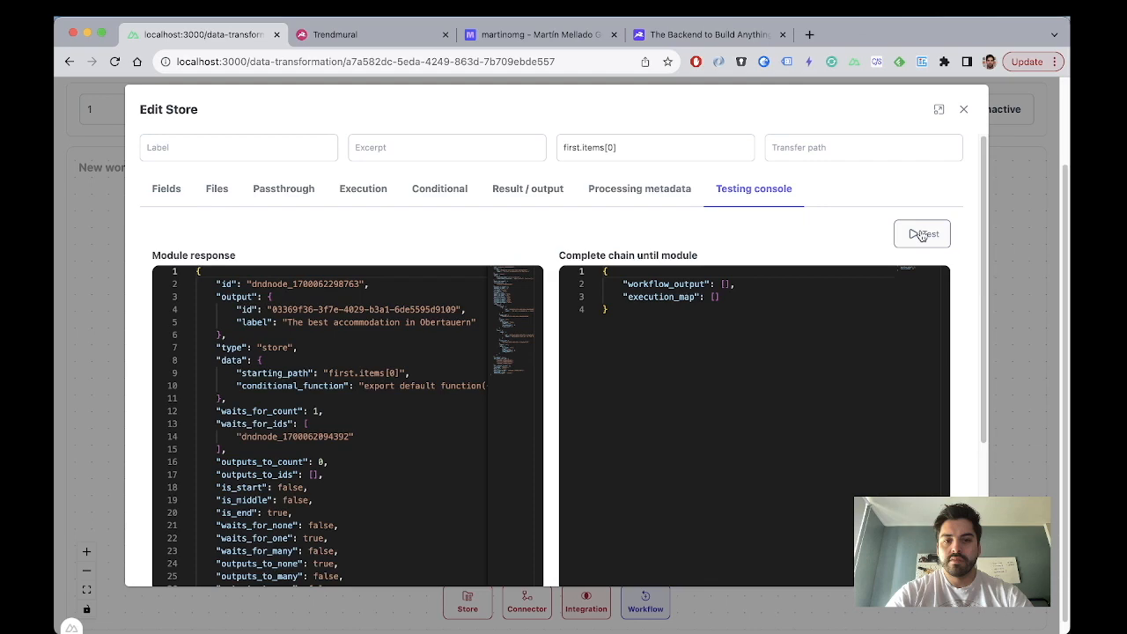
{"action": "left_click", "coordinate": [922, 234]}
{"action": "scroll", "coordinate": [370, 451], "scroll_direction": "down", "scroll_amount": 1}
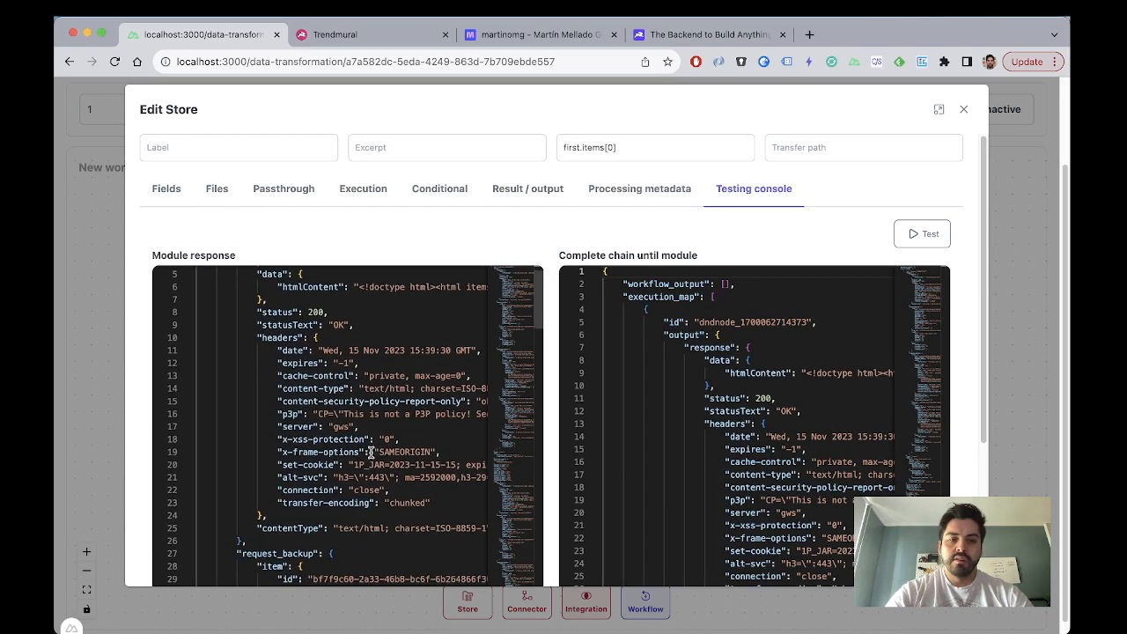
Step: Examine the module response of the Store test, including the HTML content, response headers and the request backup section
{"action": "scroll", "coordinate": [370, 451], "scroll_direction": "right", "scroll_amount": 3}
{"action": "scroll", "coordinate": [370, 451], "scroll_direction": "left", "scroll_amount": 3}
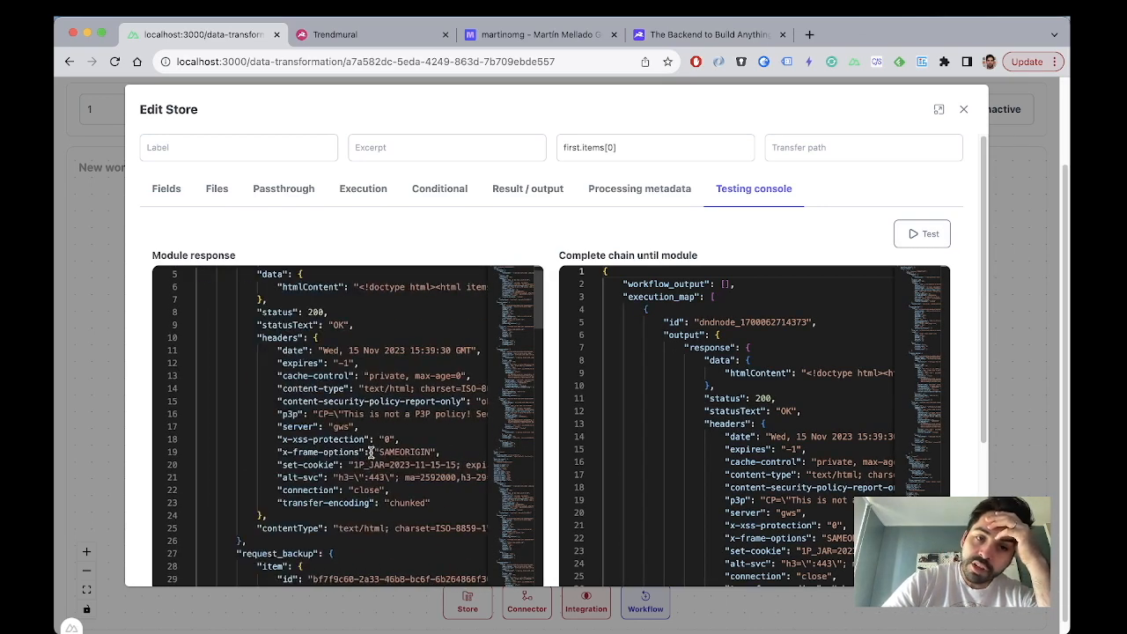
{"action": "scroll", "coordinate": [370, 452], "scroll_direction": "up", "scroll_amount": 1}
{"action": "scroll", "coordinate": [343, 350], "scroll_direction": "right", "scroll_amount": 5}
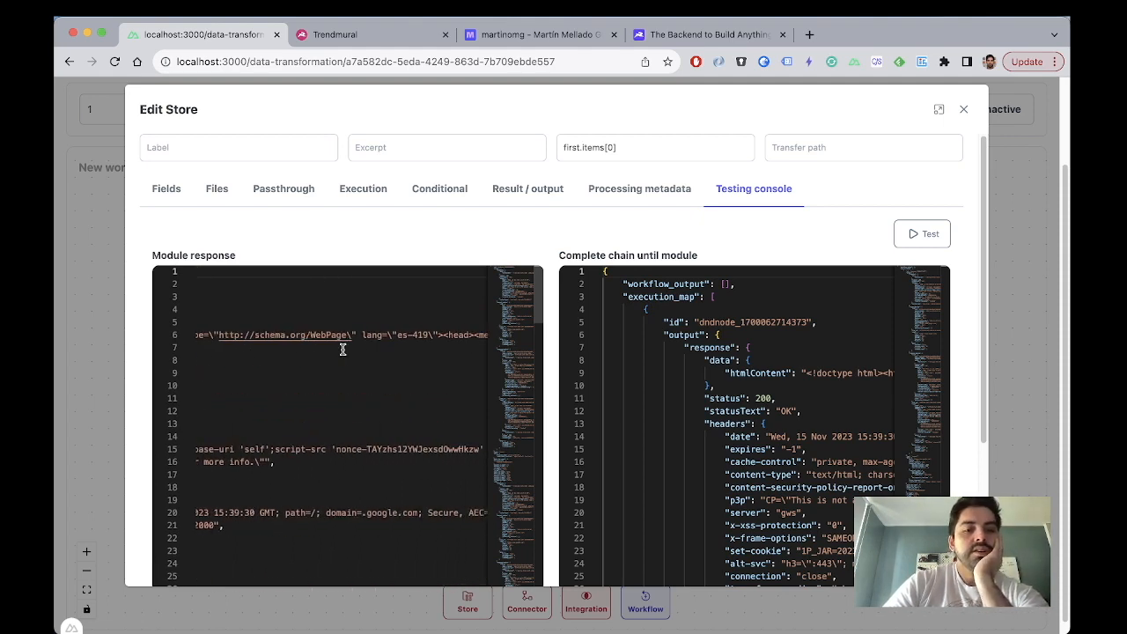
{"action": "scroll", "coordinate": [343, 349], "scroll_direction": "right", "scroll_amount": 3}
{"action": "scroll", "coordinate": [344, 349], "scroll_direction": "left", "scroll_amount": 10}
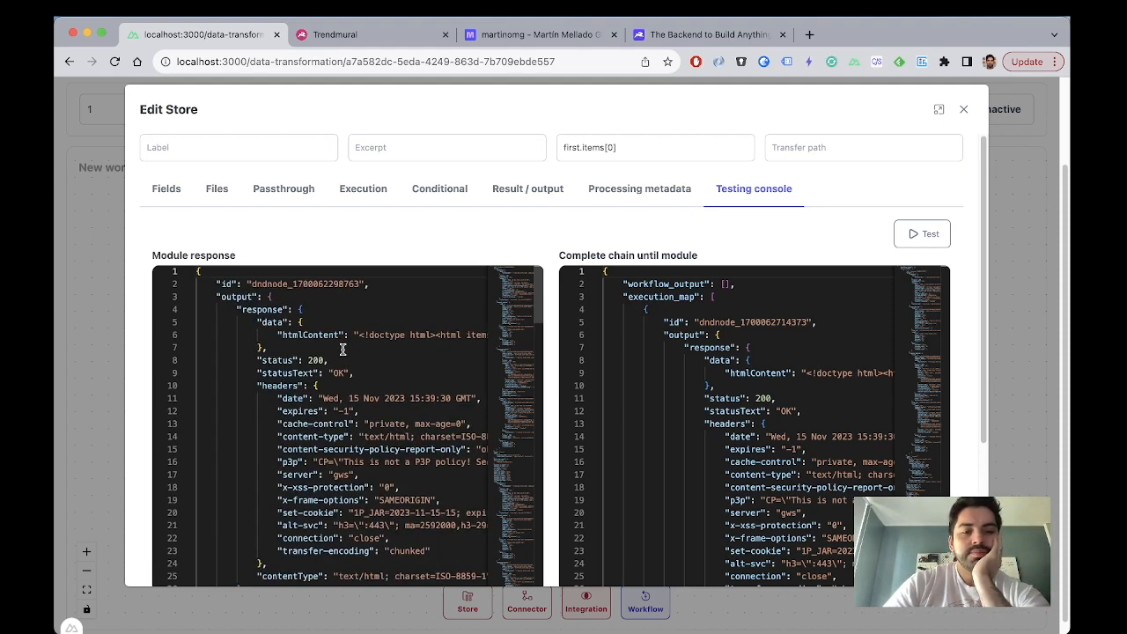
{"action": "scroll", "coordinate": [343, 350], "scroll_direction": "down", "scroll_amount": 3}
{"action": "scroll", "coordinate": [343, 349], "scroll_direction": "up", "scroll_amount": 2}
{"action": "scroll", "coordinate": [343, 349], "scroll_direction": "down", "scroll_amount": 5}
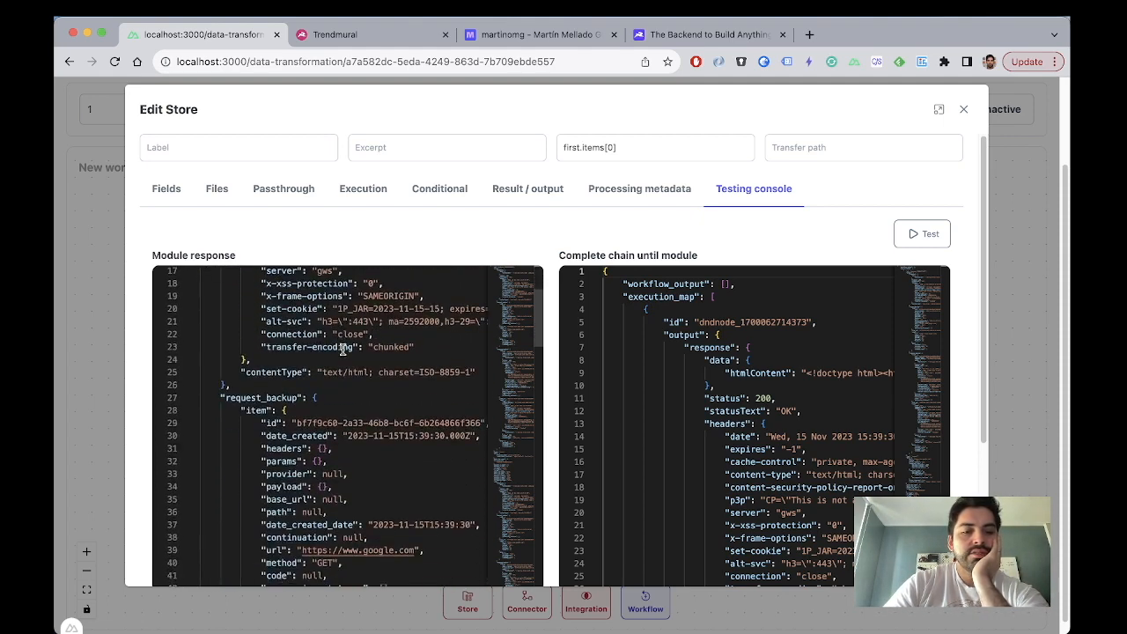
{"action": "scroll", "coordinate": [343, 350], "scroll_direction": "down", "scroll_amount": 5}
{"action": "scroll", "coordinate": [343, 350], "scroll_direction": "up", "scroll_amount": 10}
{"action": "scroll", "coordinate": [344, 349], "scroll_direction": "down", "scroll_amount": 10}
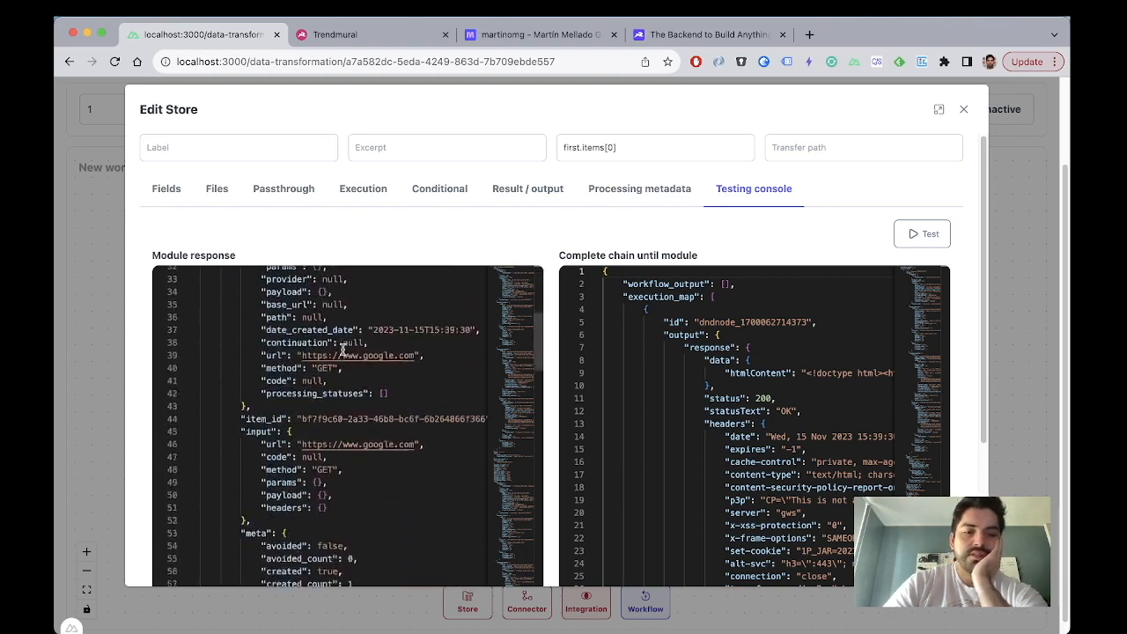
{"action": "scroll", "coordinate": [344, 350], "scroll_direction": "down", "scroll_amount": 1}
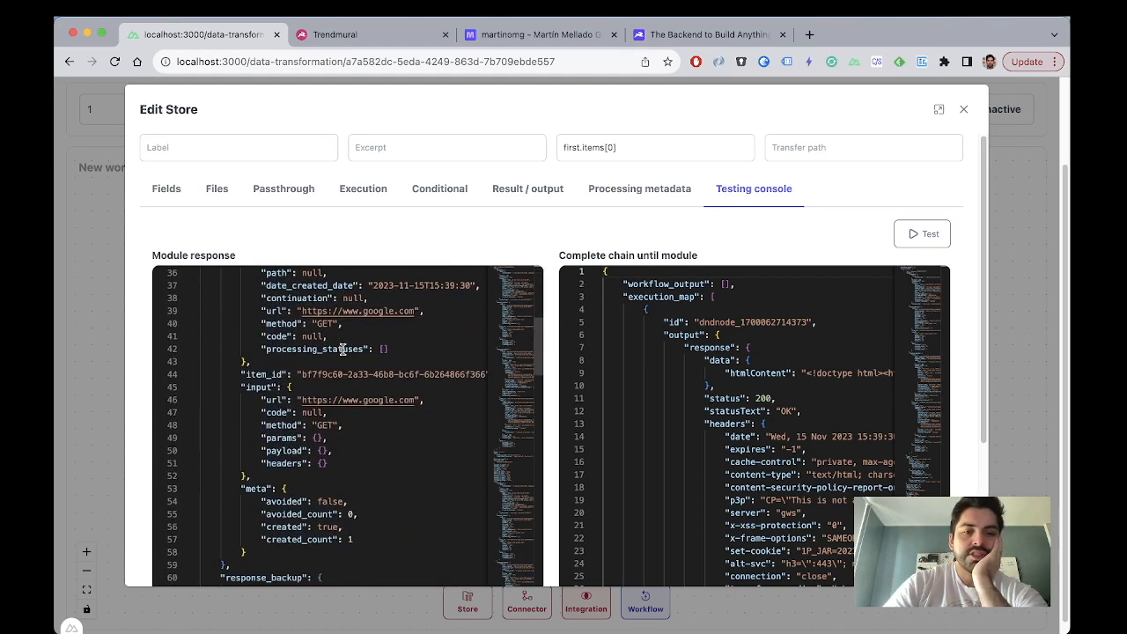
Step: Close the Store settings and move the Request node directly beneath the Dataset node, aligned with its edges
{"action": "left_click", "coordinate": [963, 109]}
{"action": "left_click_drag", "start_coordinate": [482, 433], "coordinate": [457, 387]}
{"action": "left_click_drag", "start_coordinate": [609, 453], "coordinate": [610, 472]}
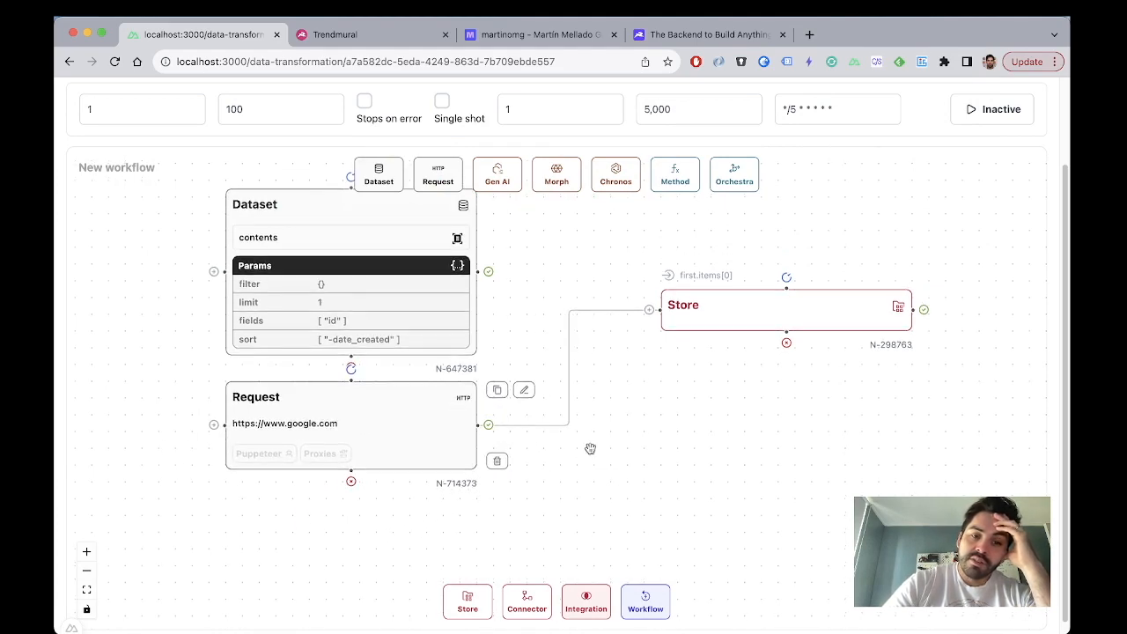
Step: Open the Request node's settings and review its URL, method, storage options and query, body and headers parameters
{"action": "double_click", "coordinate": [428, 412]}
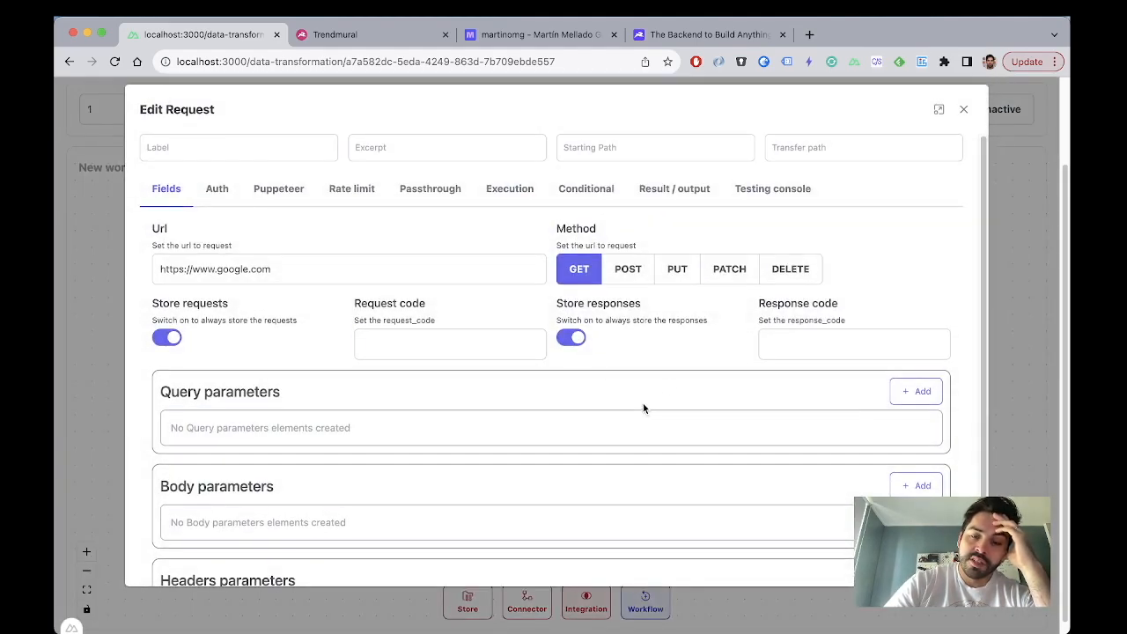
{"action": "scroll", "coordinate": [634, 412], "scroll_direction": "down", "scroll_amount": 3}
{"action": "scroll", "coordinate": [634, 411], "scroll_direction": "up", "scroll_amount": 3}
{"action": "scroll", "coordinate": [627, 408], "scroll_direction": "down", "scroll_amount": 3}
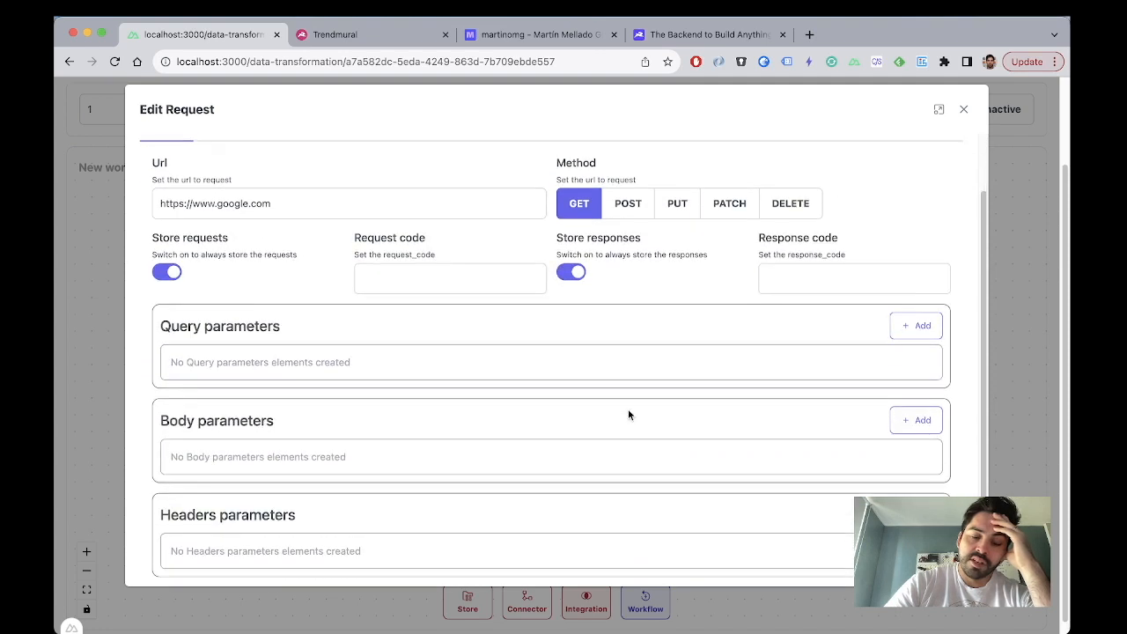
{"action": "scroll", "coordinate": [485, 281], "scroll_direction": "up", "scroll_amount": 3}
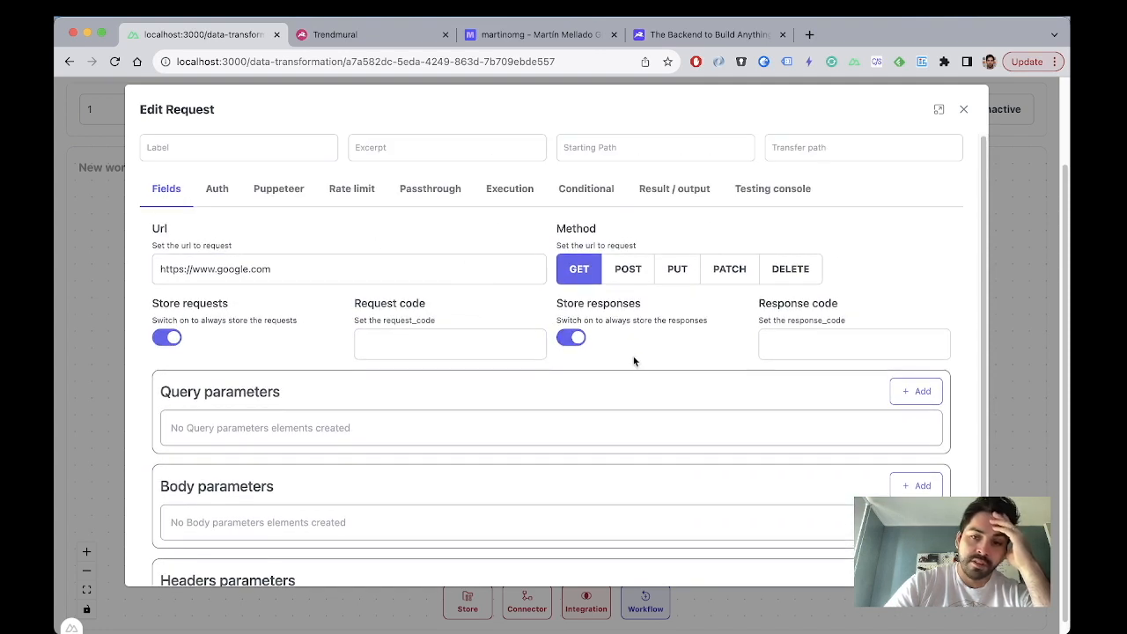
{"action": "scroll", "coordinate": [633, 355], "scroll_direction": "down", "scroll_amount": 3}
{"action": "scroll", "coordinate": [632, 352], "scroll_direction": "up", "scroll_amount": 3}
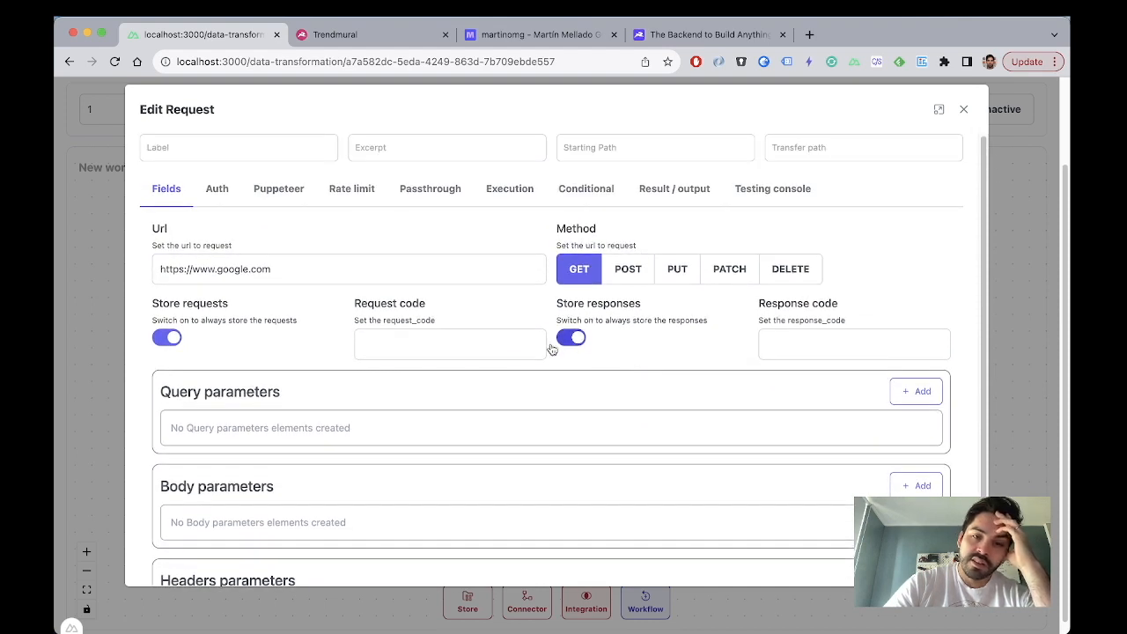
Step: Try out web:fetch:: as the Request node's request code, clear the field again and close the settings
{"action": "left_click", "coordinate": [456, 348]}
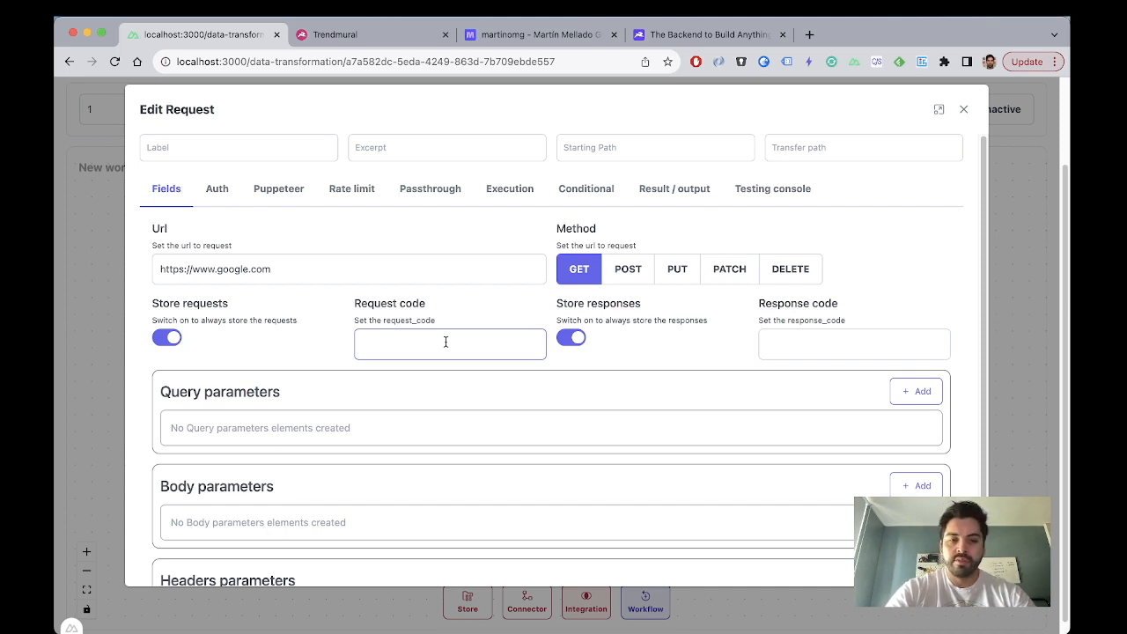
{"action": "type", "text": "tch"}
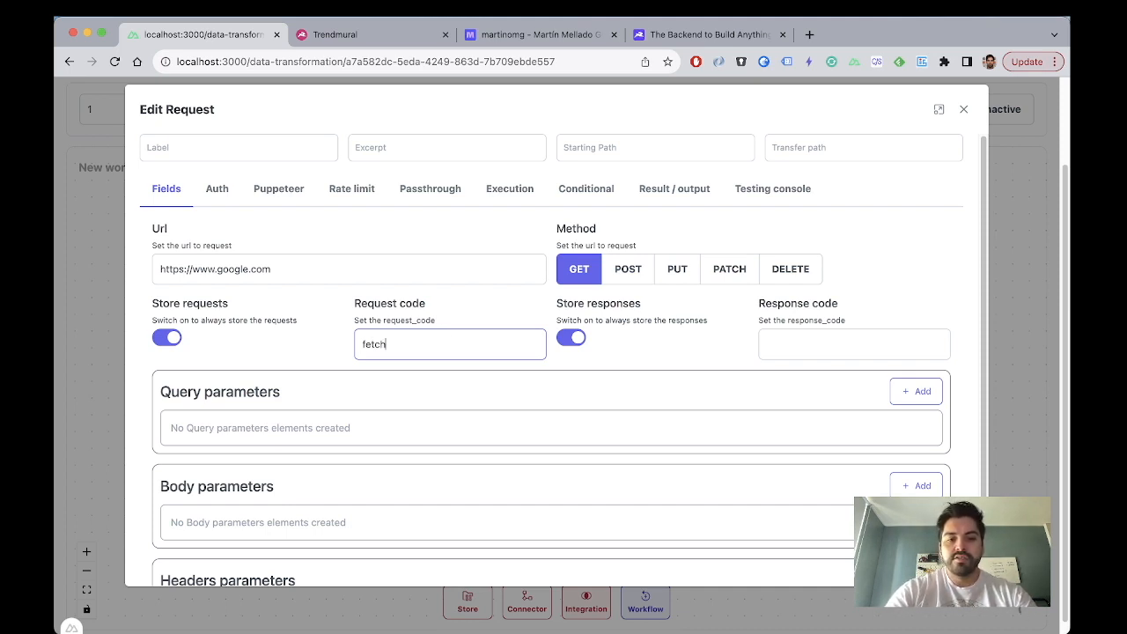
{"action": "type", "text": ":"}
{"action": "key", "text": "super+a"}
{"action": "type", "text": "w"}
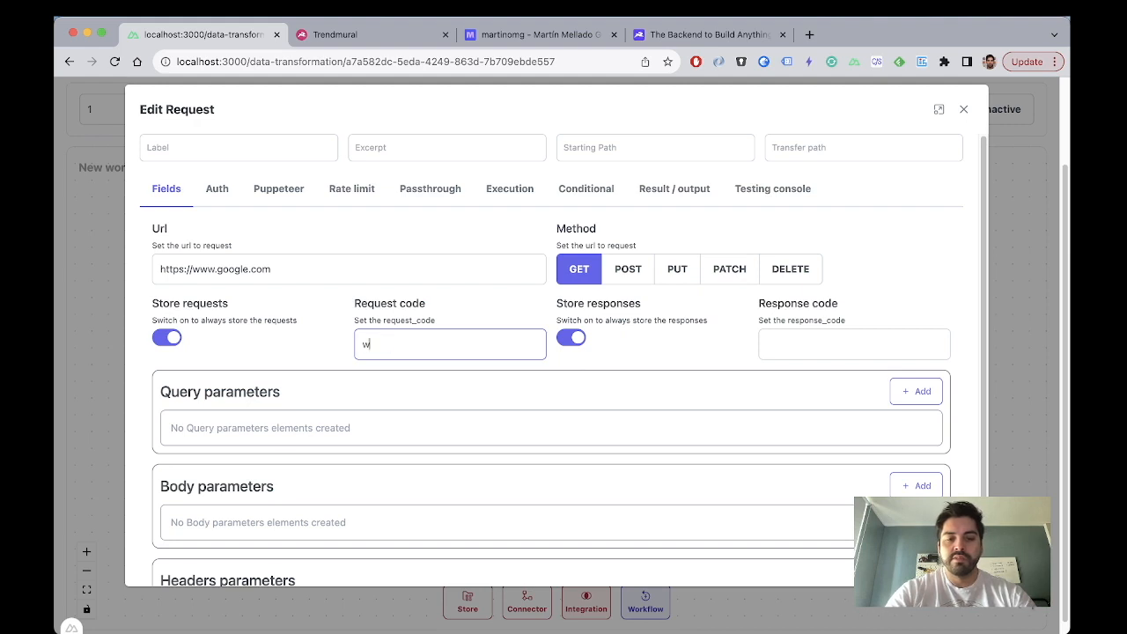
{"action": "type", "text": "eb:fetch::"}
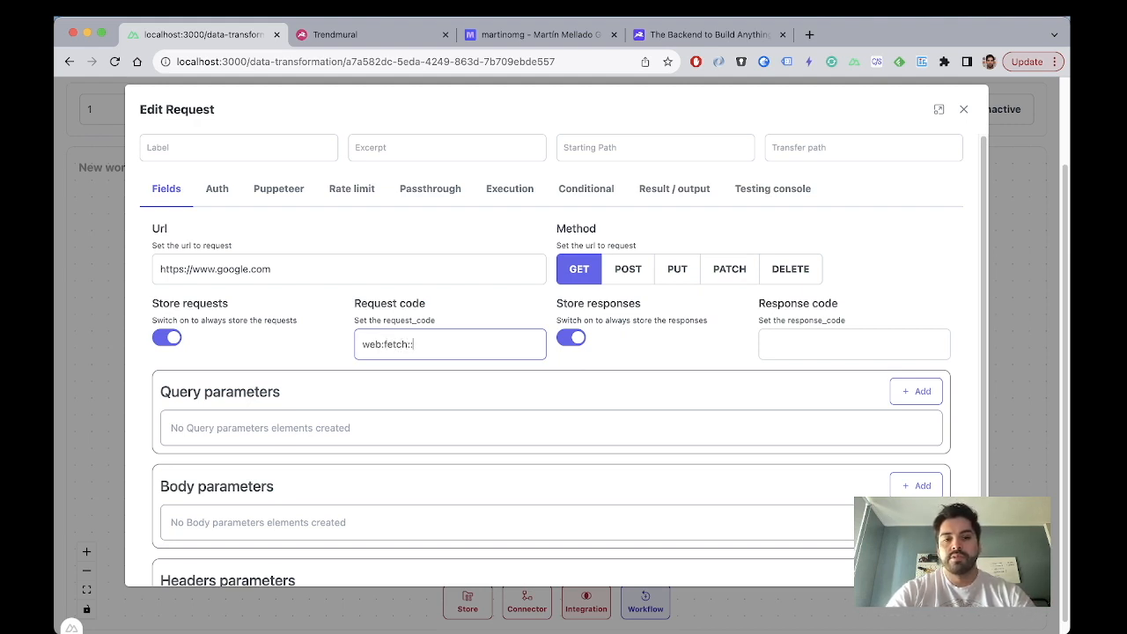
{"action": "key", "text": "super+a"}
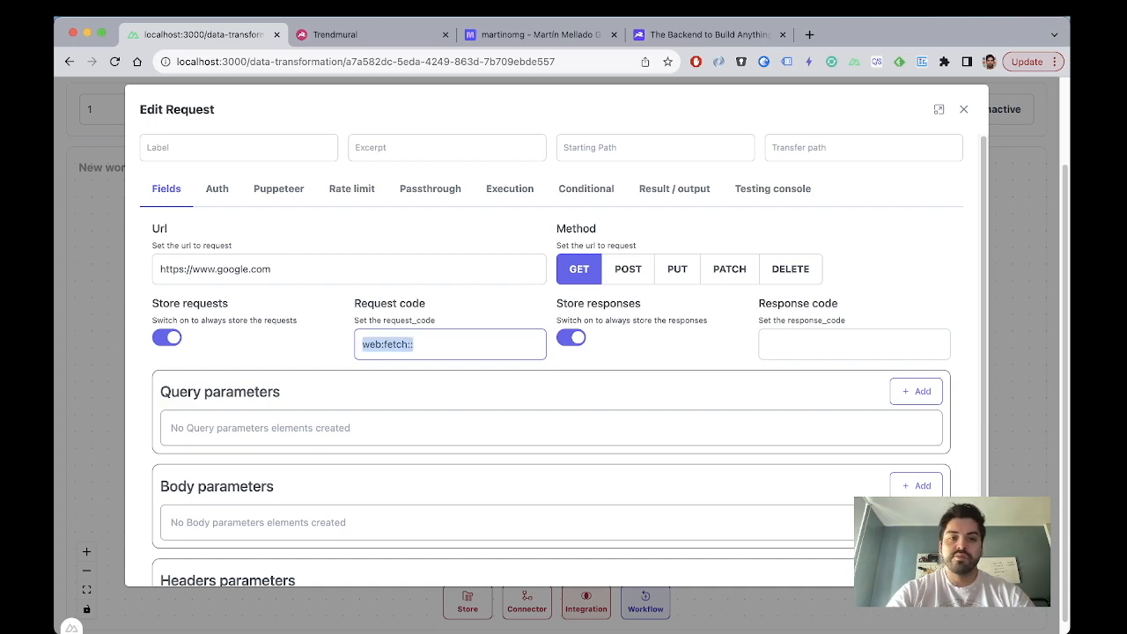
{"action": "key", "text": "BackSpace"}
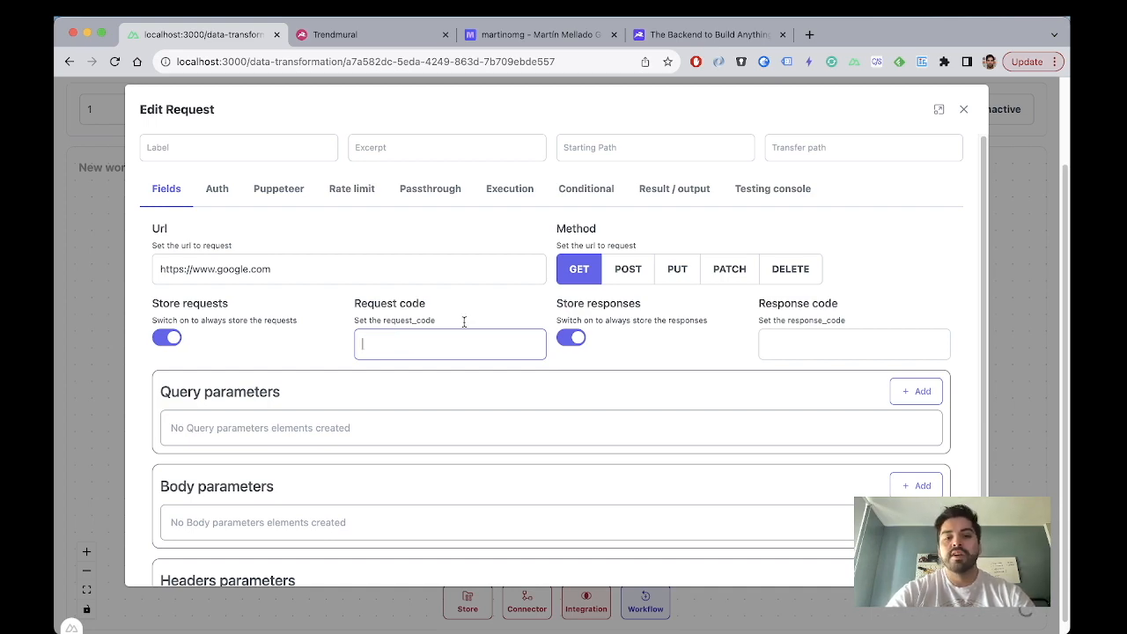
{"action": "left_click", "coordinate": [964, 109]}
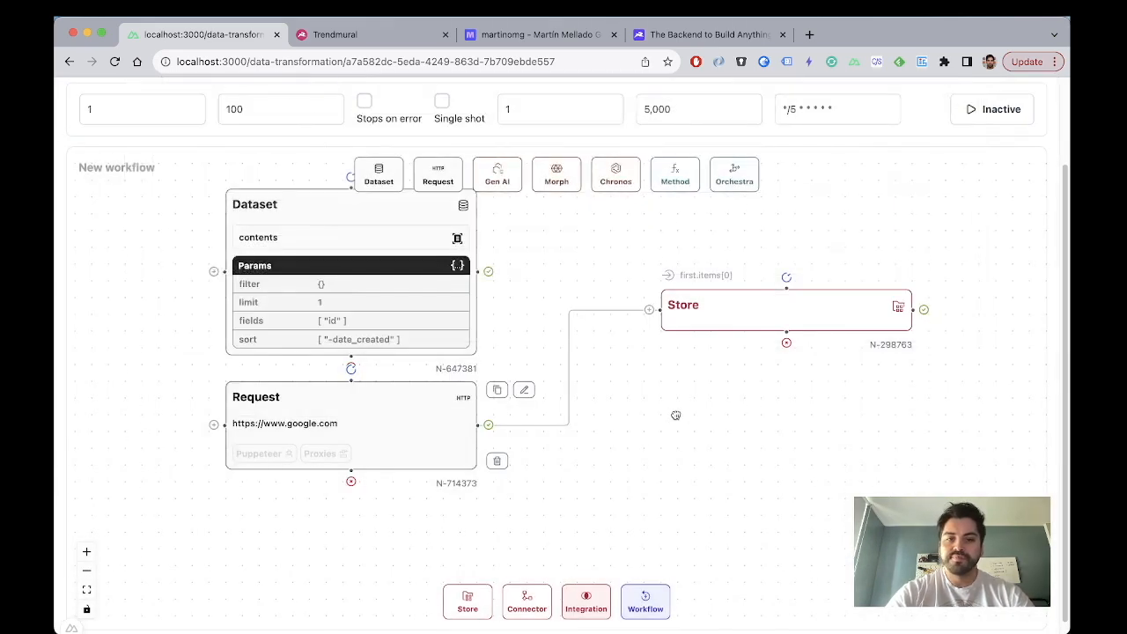
Step: Move the Request node further below the Dataset node and add a Generative AI node beside the Dataset node
{"action": "left_click_drag", "start_coordinate": [675, 415], "coordinate": [669, 351]}
{"action": "left_click_drag", "start_coordinate": [397, 371], "coordinate": [398, 428]}
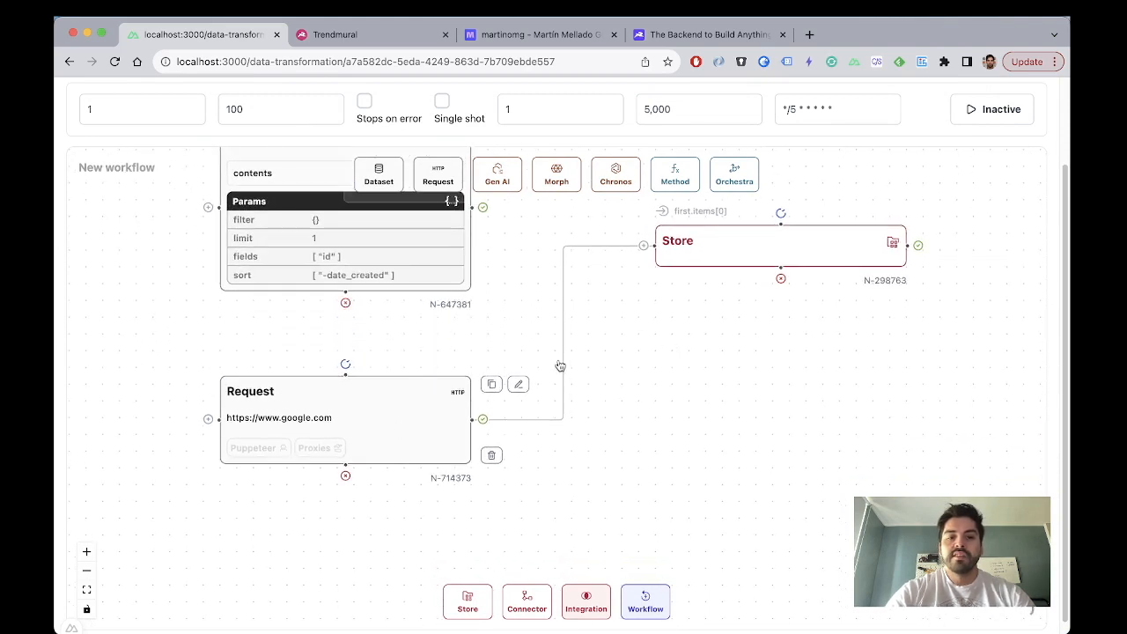
{"action": "scroll", "coordinate": [559, 352], "scroll_direction": "up", "scroll_amount": 5}
{"action": "left_click_drag", "start_coordinate": [497, 174], "coordinate": [499, 255]}
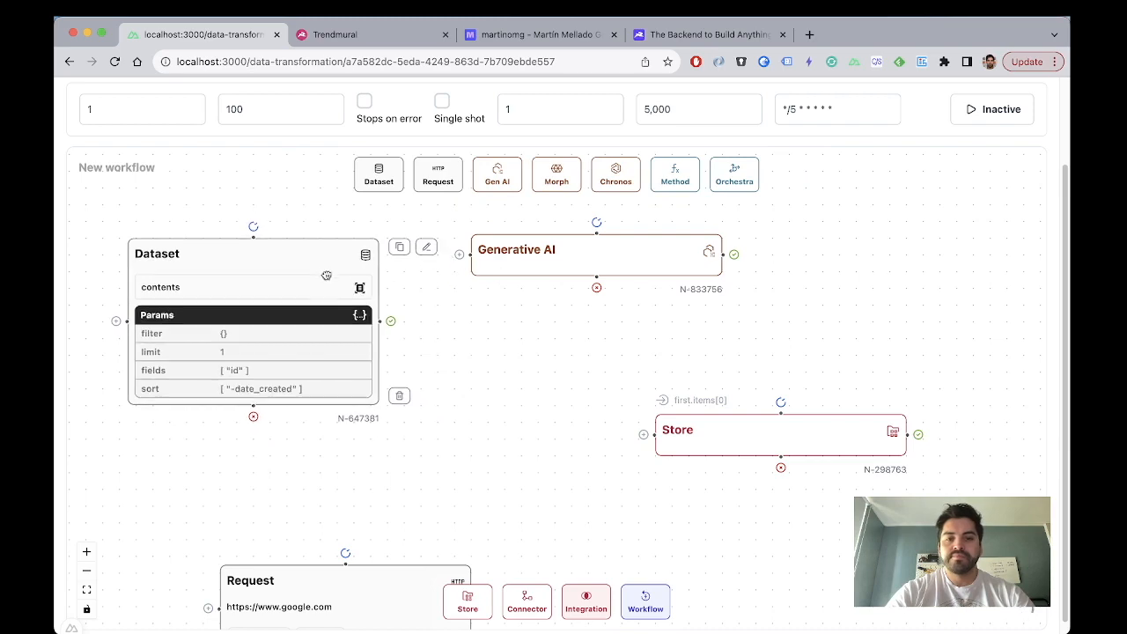
Step: Add a prompt step labelled "General instruction" to the Generative AI node and close its settings
{"action": "double_click", "coordinate": [580, 263]}
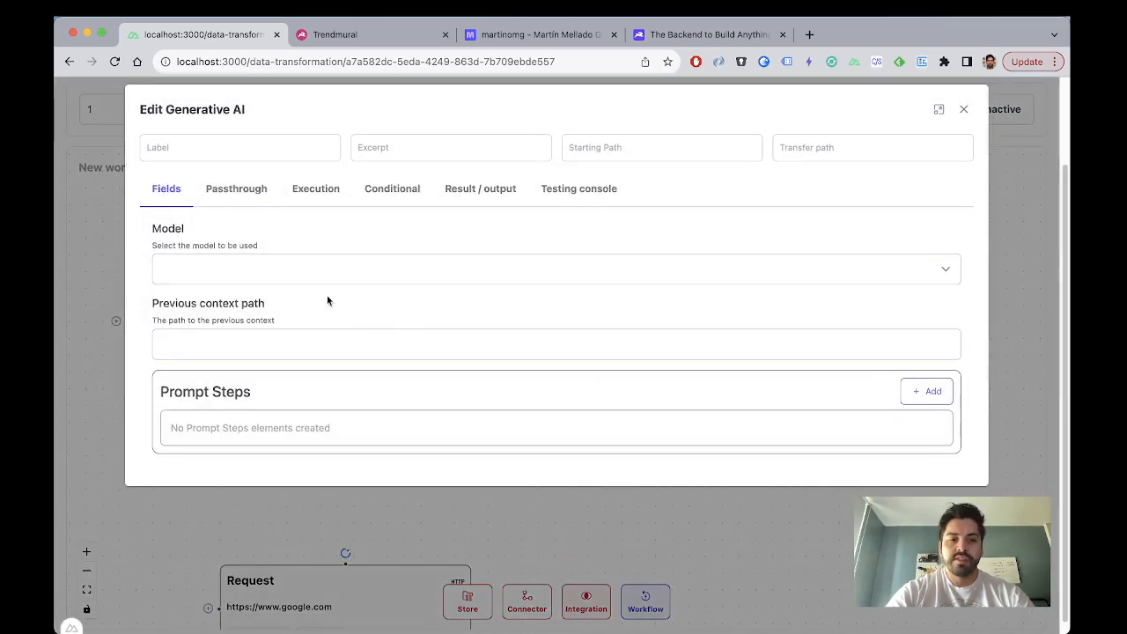
{"action": "left_click", "coordinate": [924, 391]}
{"action": "scroll", "coordinate": [959, 373], "scroll_direction": "down", "scroll_amount": 1}
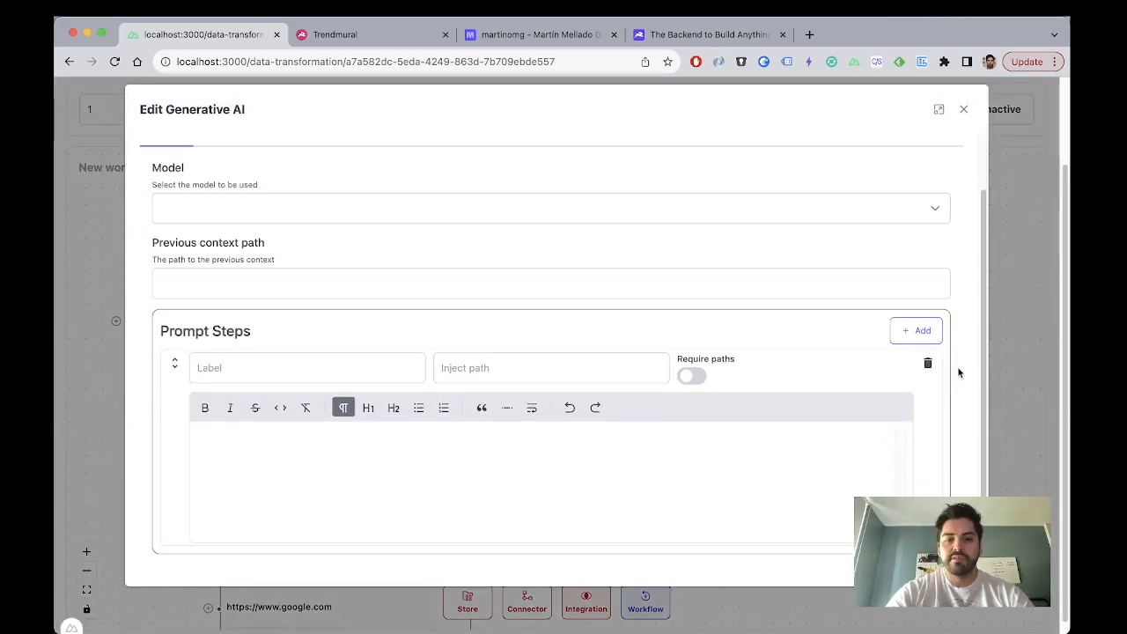
{"action": "left_click", "coordinate": [673, 467]}
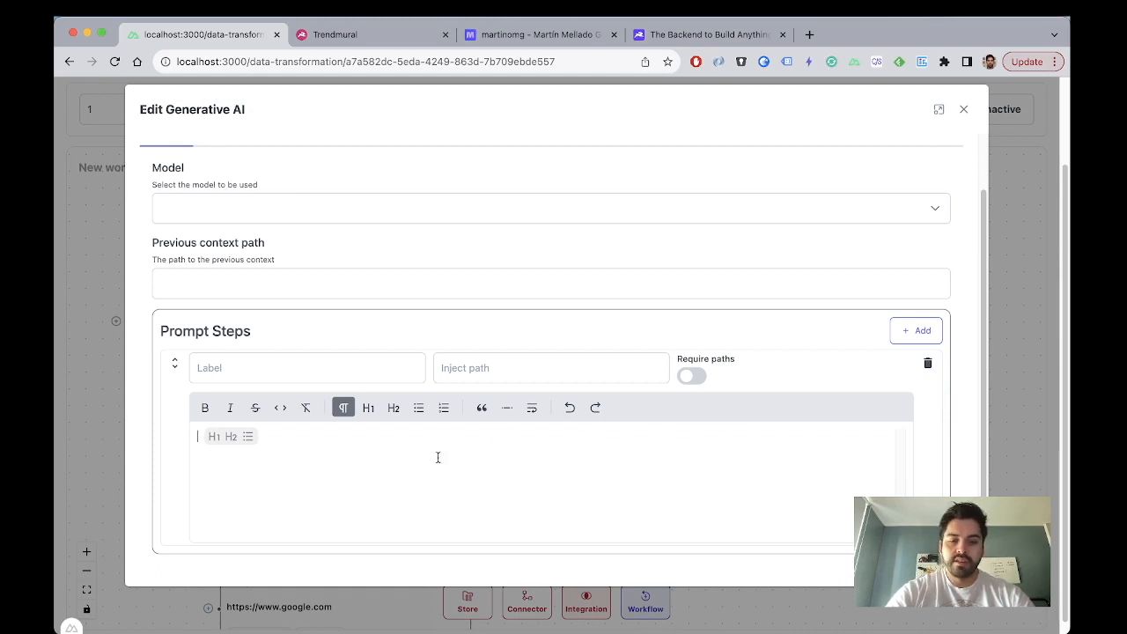
{"action": "left_click", "coordinate": [297, 375]}
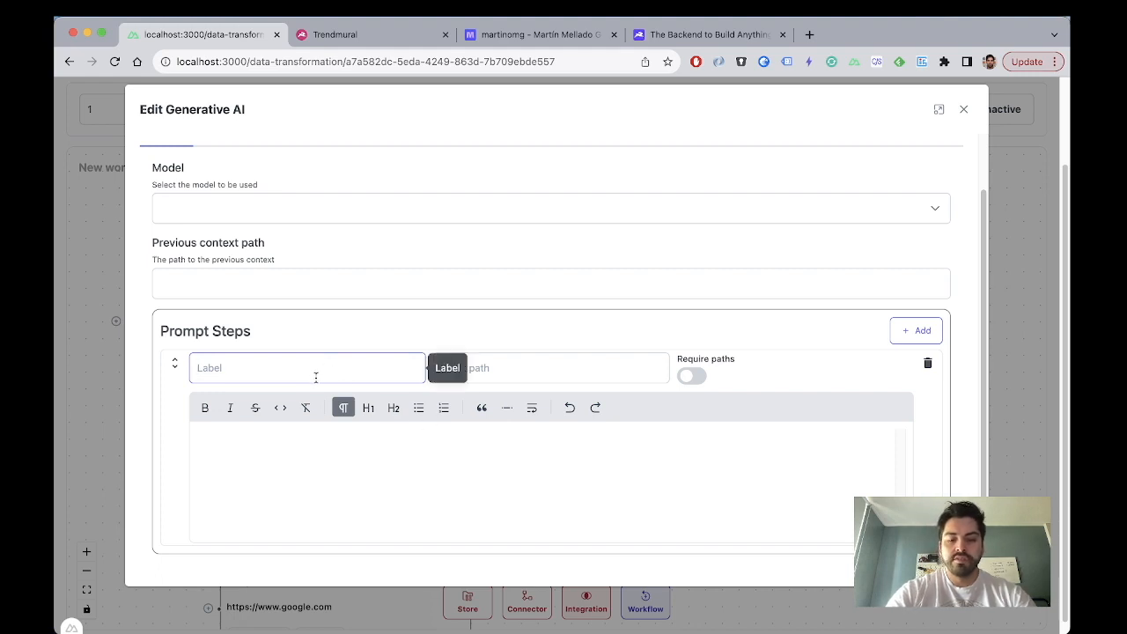
{"action": "type", "text": "In"}
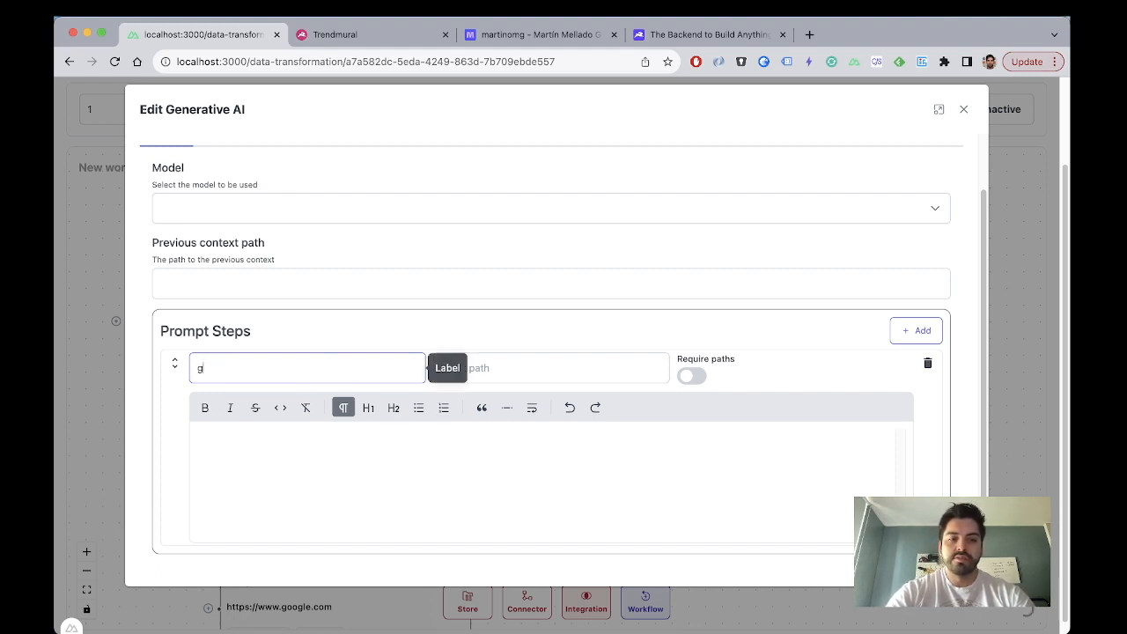
{"action": "key", "text": "BackSpace"}
{"action": "key", "text": "BackSpace"}
{"action": "key", "text": "BackSpace"}
{"action": "type", "text": "General "}
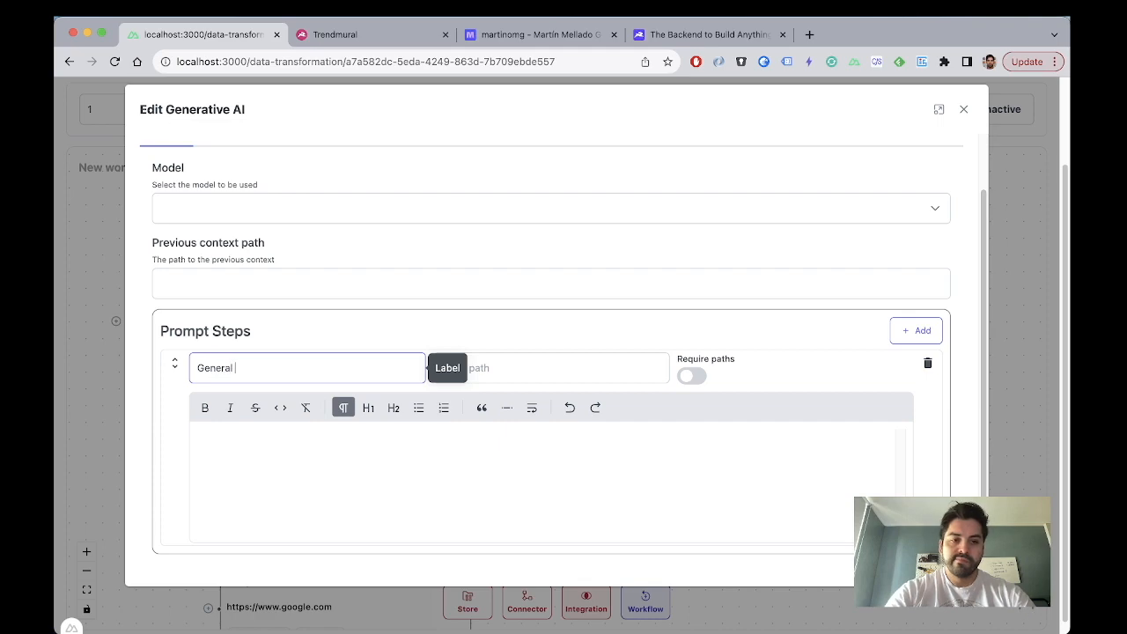
{"action": "type", "text": "instruction"}
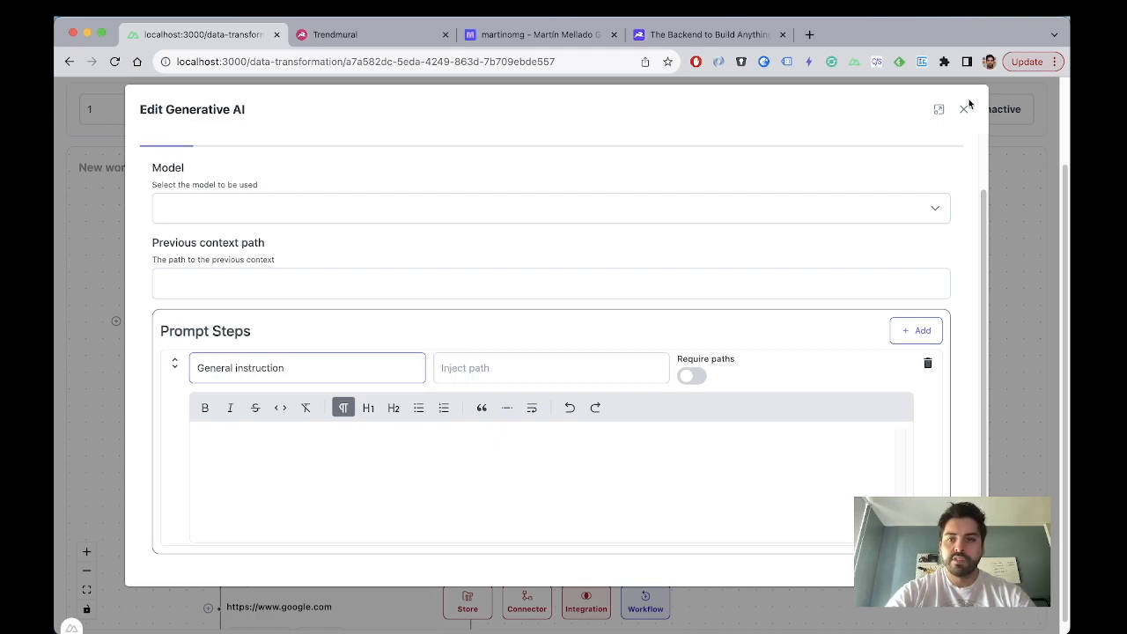
{"action": "left_click", "coordinate": [963, 109]}
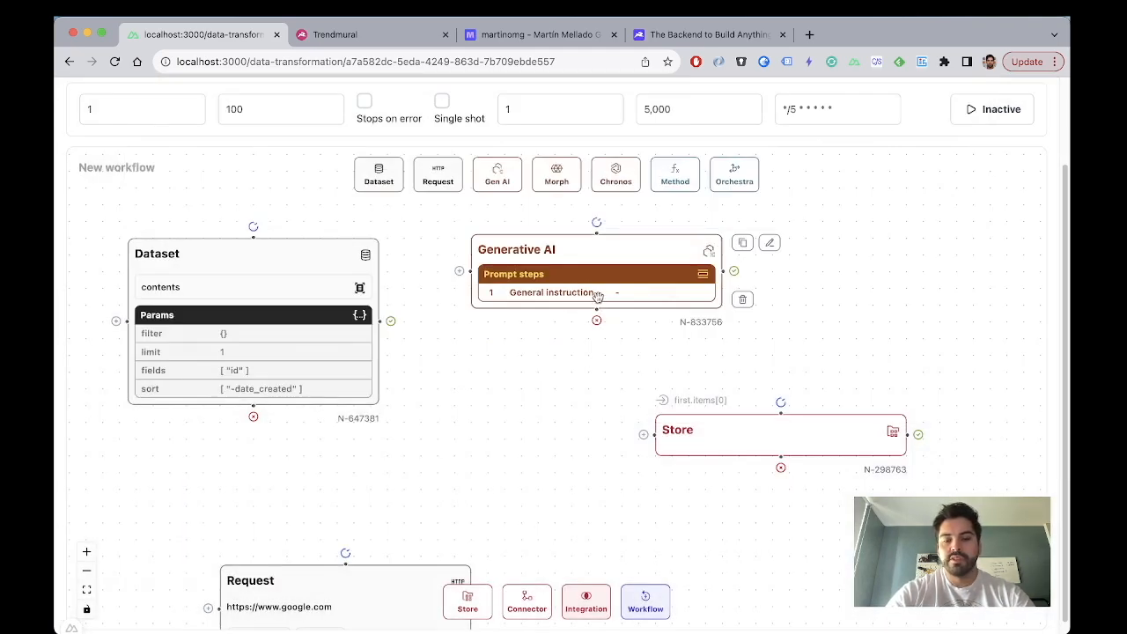
Step: Change the Generative AI prompt step's label to "General instructions" and close the settings
{"action": "left_click", "coordinate": [588, 298]}
{"action": "left_click", "coordinate": [304, 419]}
{"action": "type", "text": "structions"}
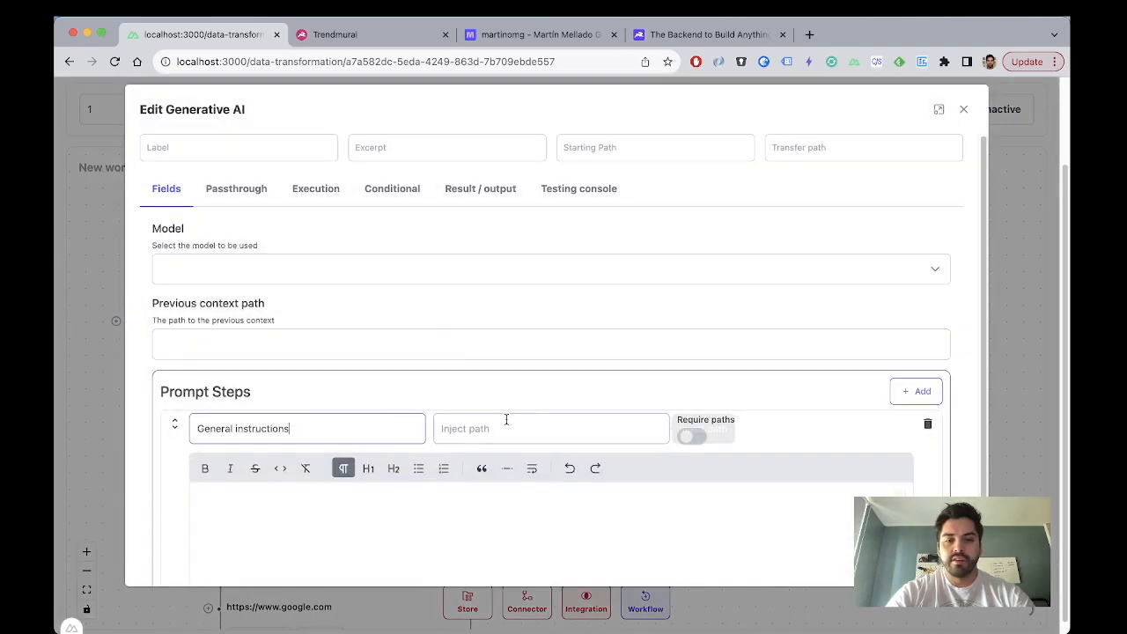
{"action": "left_click", "coordinate": [964, 110]}
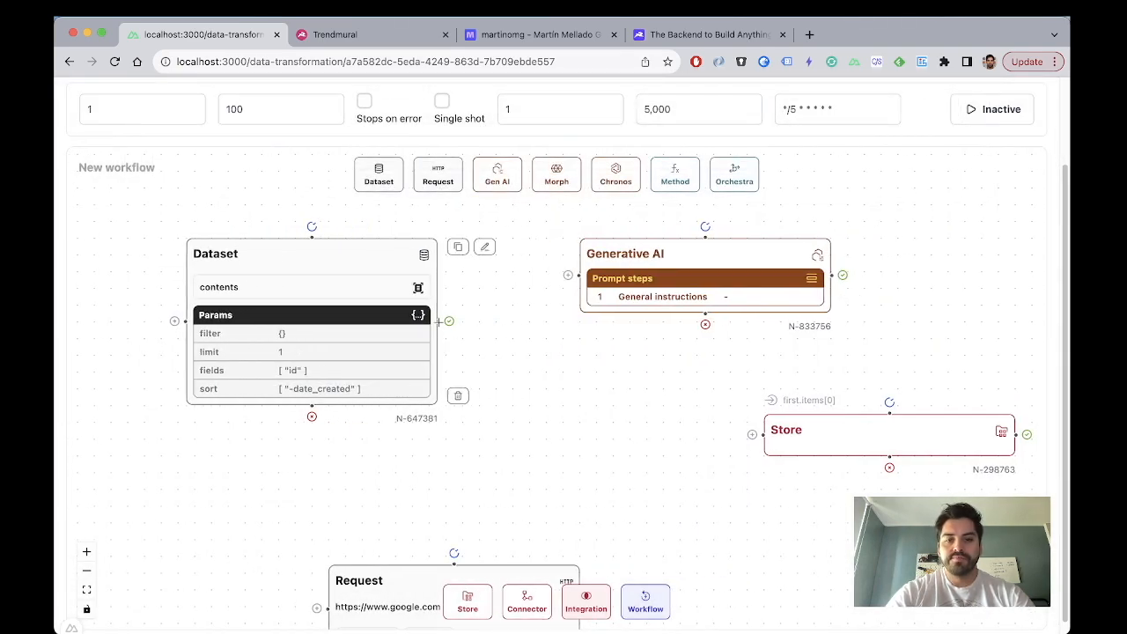
Step: Connect the Dataset node's success output to the Generative AI node's input and reopen the Generative AI settings
{"action": "left_click_drag", "start_coordinate": [449, 320], "coordinate": [568, 275]}
{"action": "double_click", "coordinate": [634, 267]}
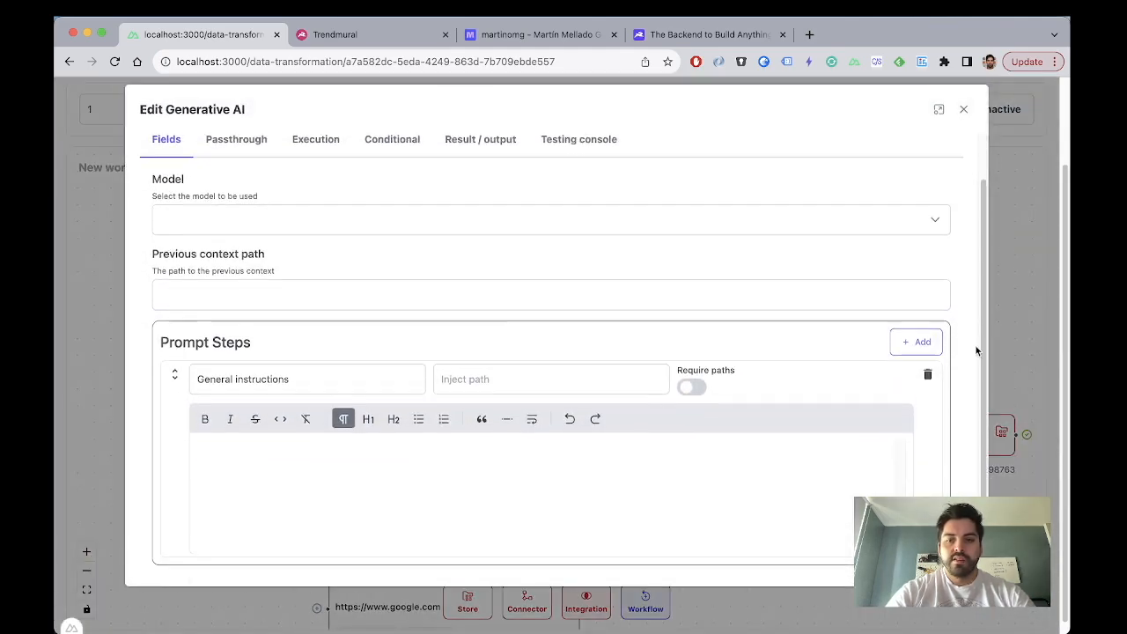
Step: Write the General instructions prompt as "This is a request" followed by "$json:{items}" on a new line
{"action": "scroll", "coordinate": [802, 332], "scroll_direction": "down", "scroll_amount": 1}
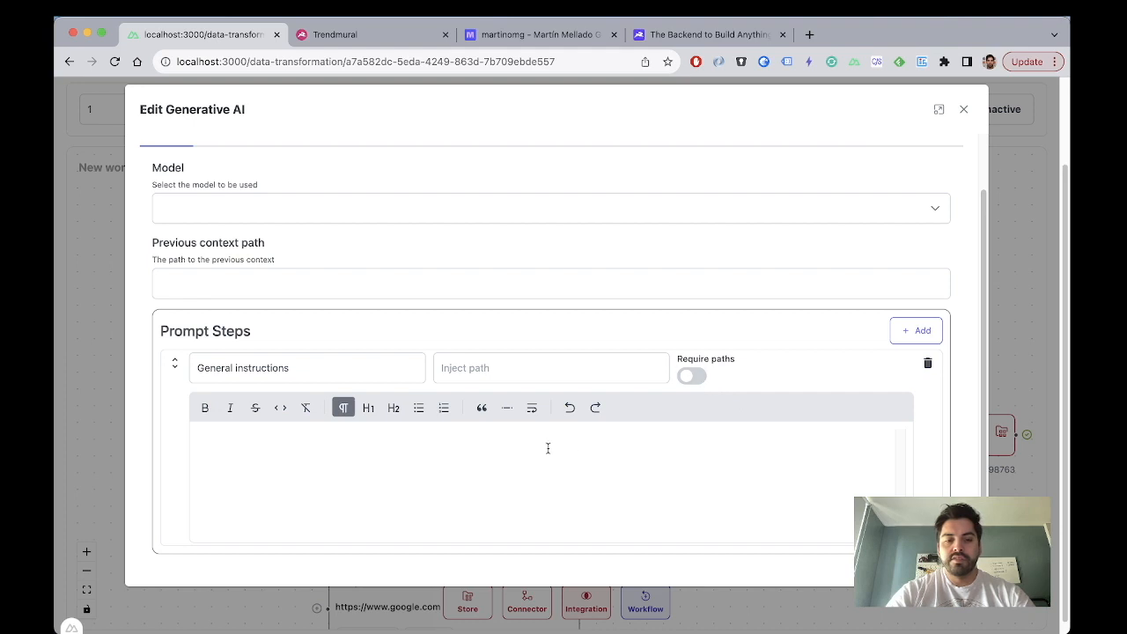
{"action": "left_click", "coordinate": [525, 464]}
{"action": "type", "text": "Tb"}
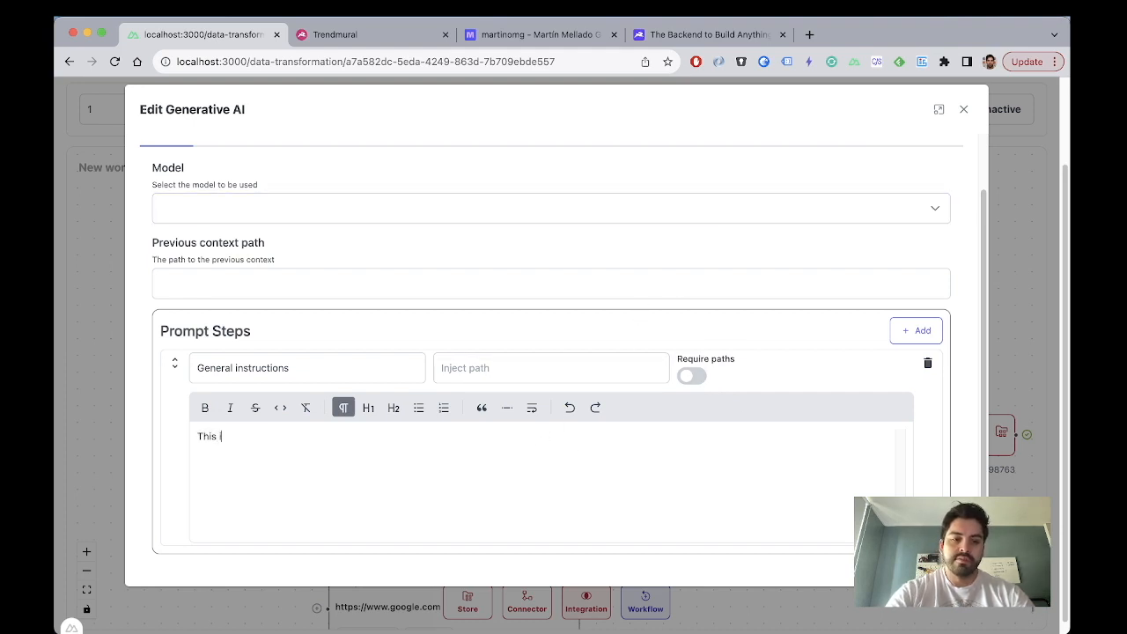
{"action": "type", "text": "is is a reque"}
{"action": "key", "text": "Return"}
{"action": "key", "text": "Return"}
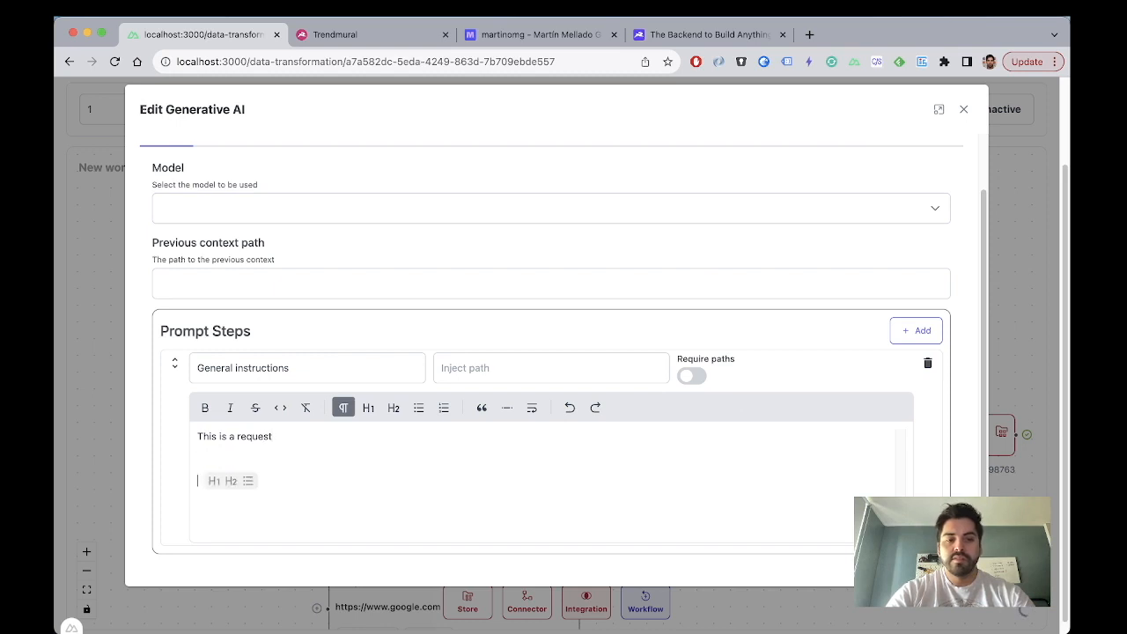
{"action": "key", "text": "BackSpace"}
{"action": "type", "text": "$"}
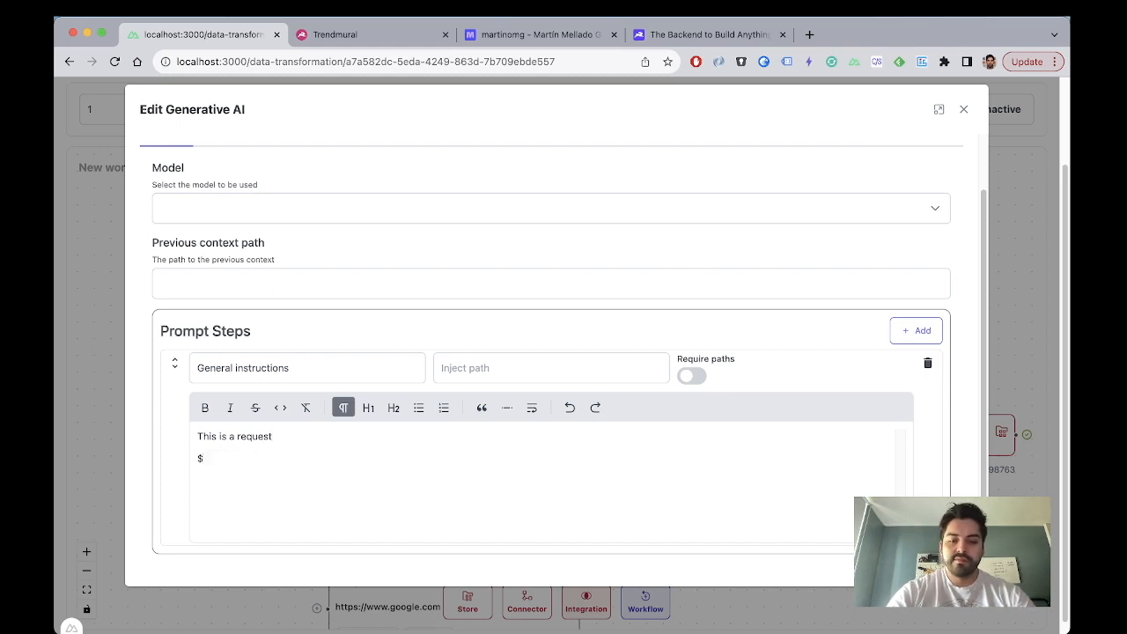
{"action": "type", "text": "jso"}
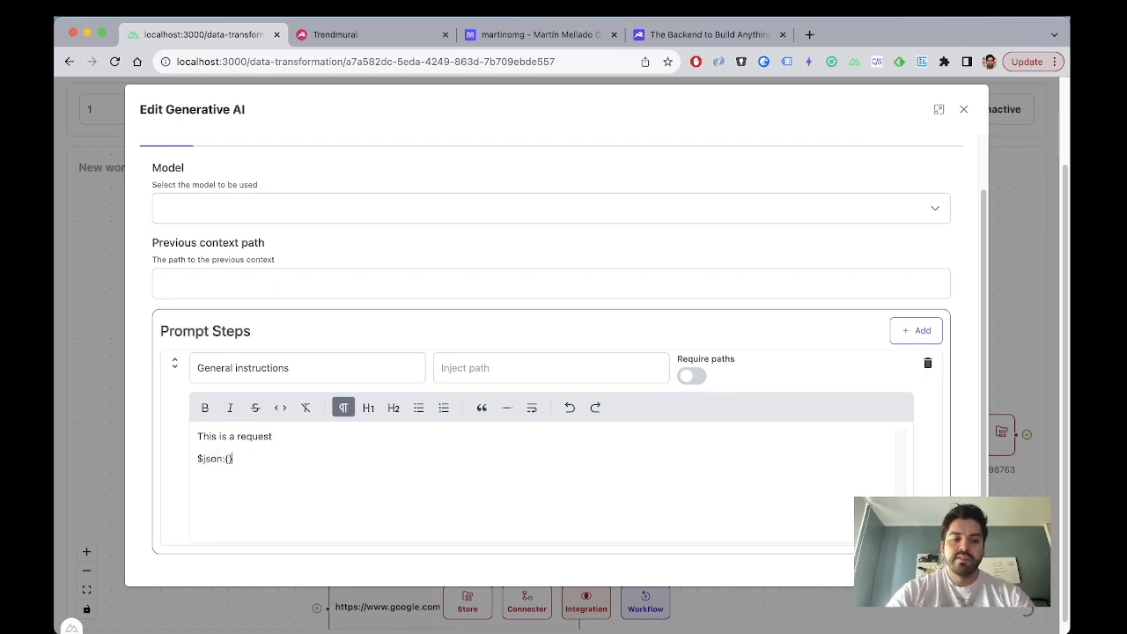
{"action": "type", "text": "n:{items"}
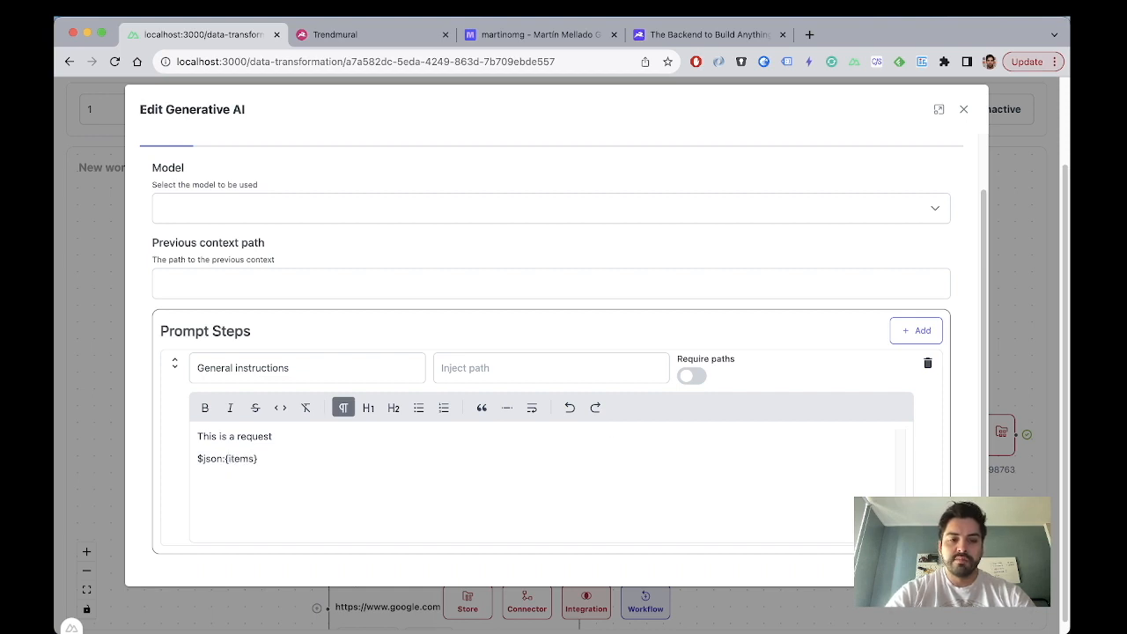
Step: Run a test of the Generative AI node in its testing console
{"action": "scroll", "coordinate": [770, 308], "scroll_direction": "up", "scroll_amount": 3}
{"action": "scroll", "coordinate": [771, 308], "scroll_direction": "down", "scroll_amount": 2}
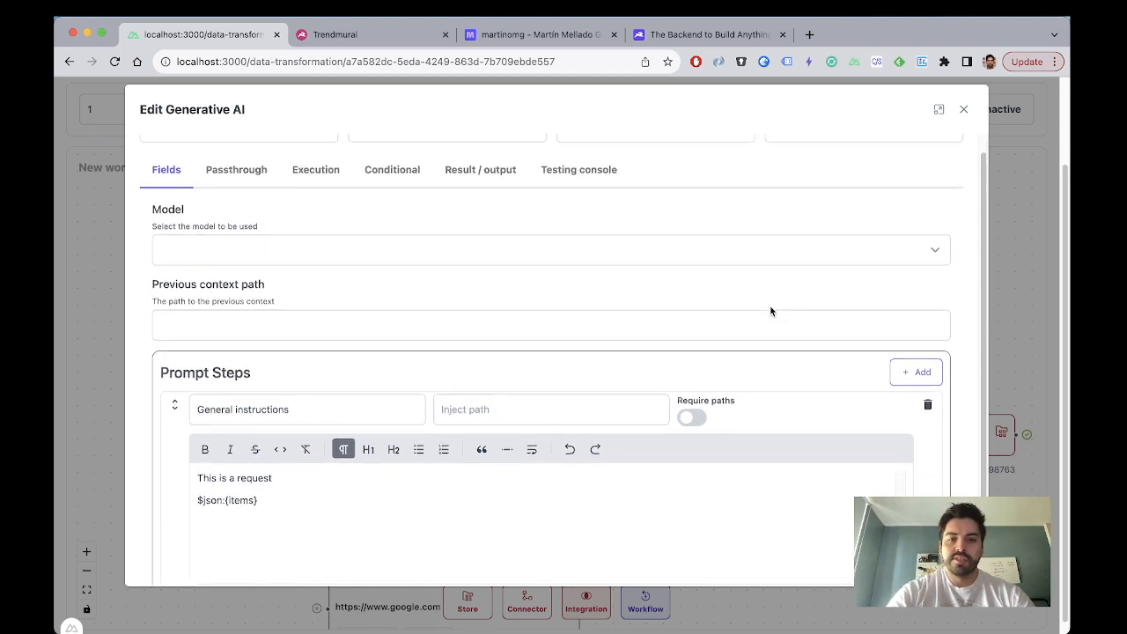
{"action": "scroll", "coordinate": [770, 308], "scroll_direction": "up", "scroll_amount": 2}
{"action": "scroll", "coordinate": [770, 308], "scroll_direction": "down", "scroll_amount": 2}
{"action": "scroll", "coordinate": [771, 308], "scroll_direction": "up", "scroll_amount": 3}
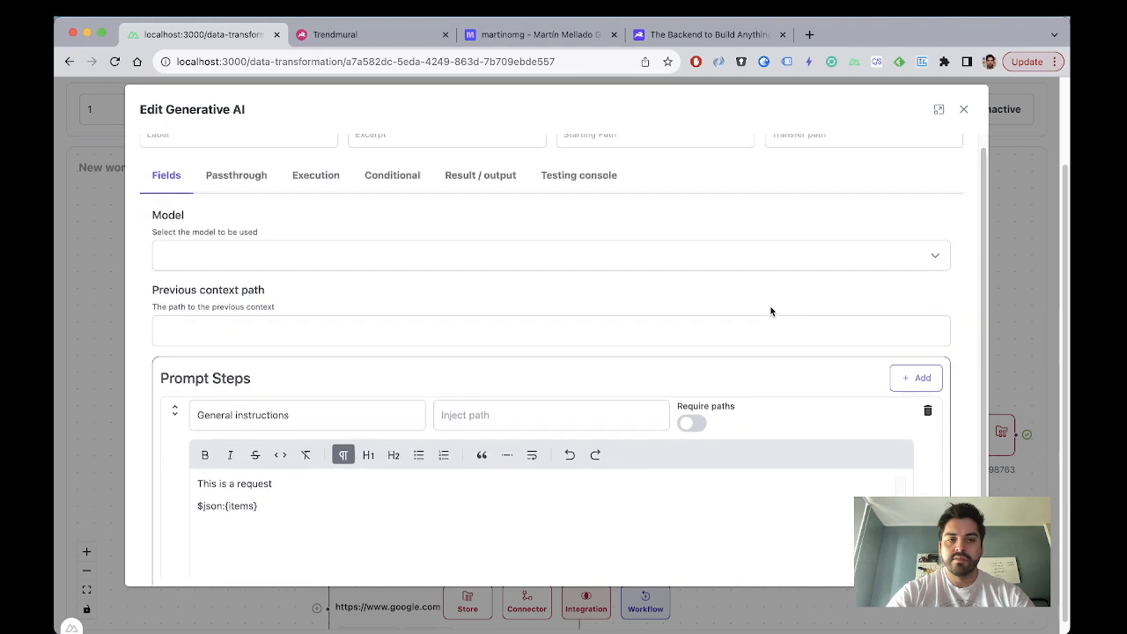
{"action": "left_click", "coordinate": [606, 195]}
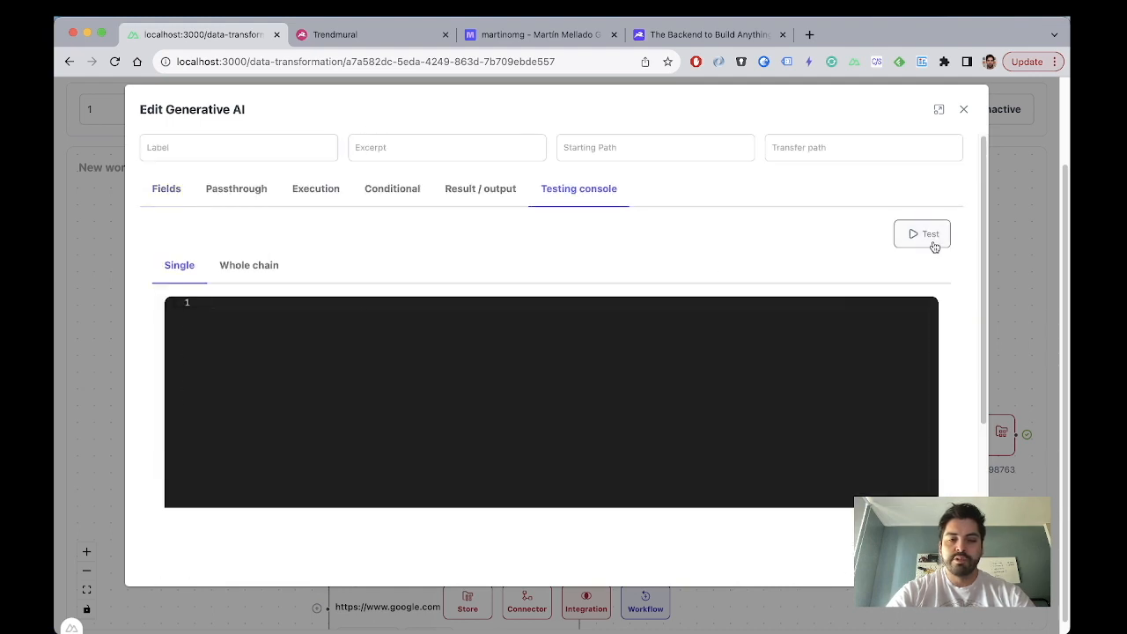
{"action": "left_click", "coordinate": [930, 234]}
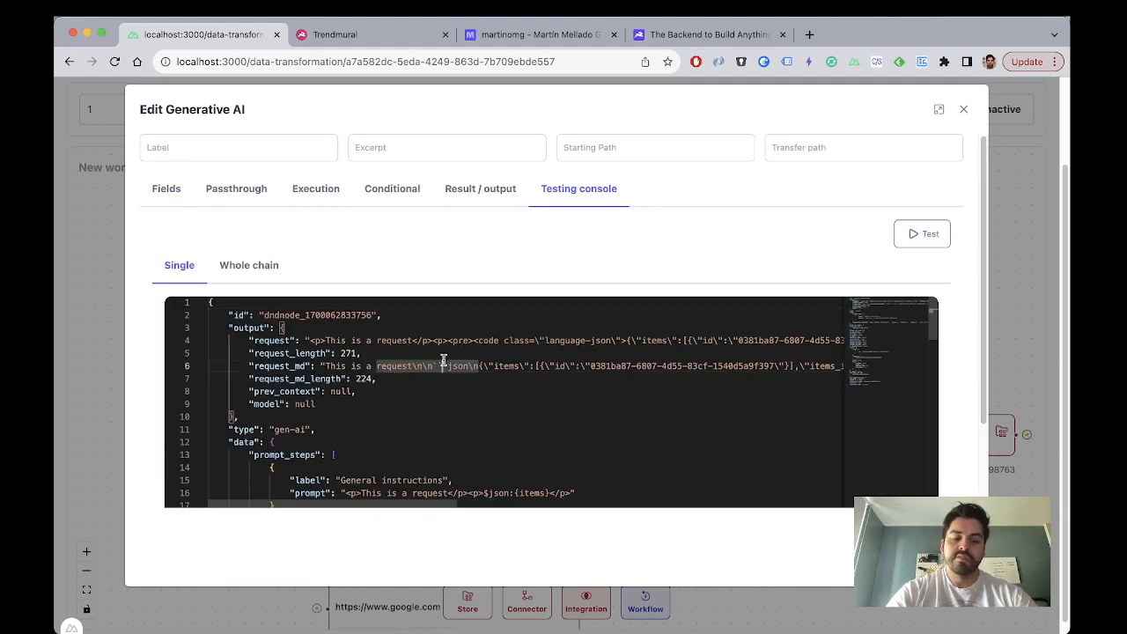
Step: Review the Generative AI node's model, previous context path, inject path and the $json:{items} placeholder in the prompt
{"action": "left_click", "coordinate": [163, 187]}
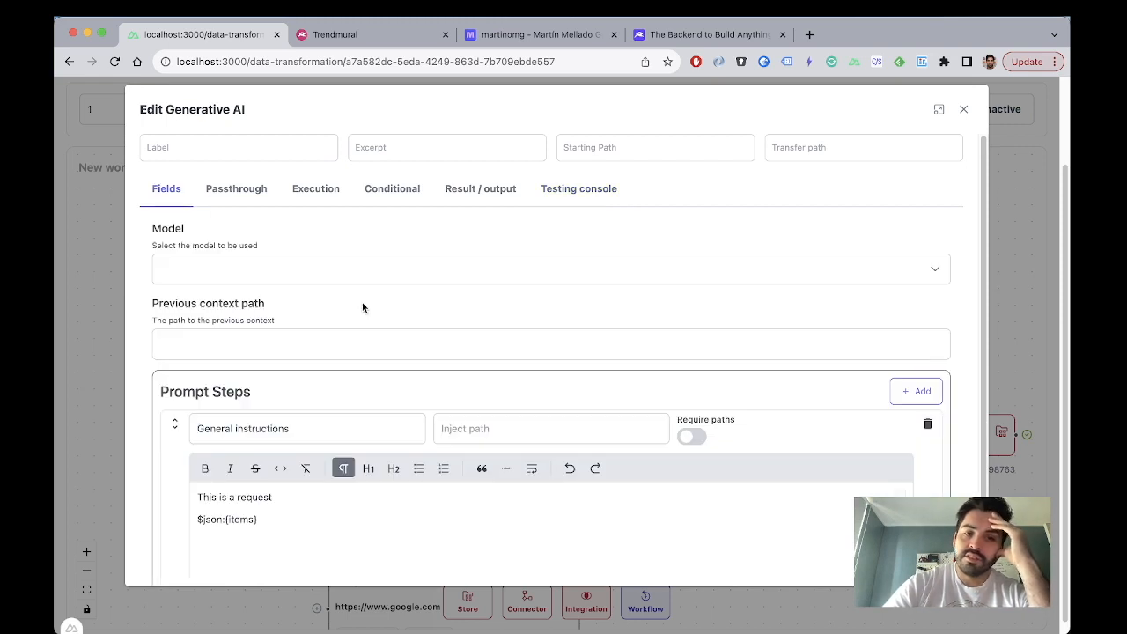
{"action": "left_click", "coordinate": [328, 270]}
{"action": "left_click", "coordinate": [498, 222]}
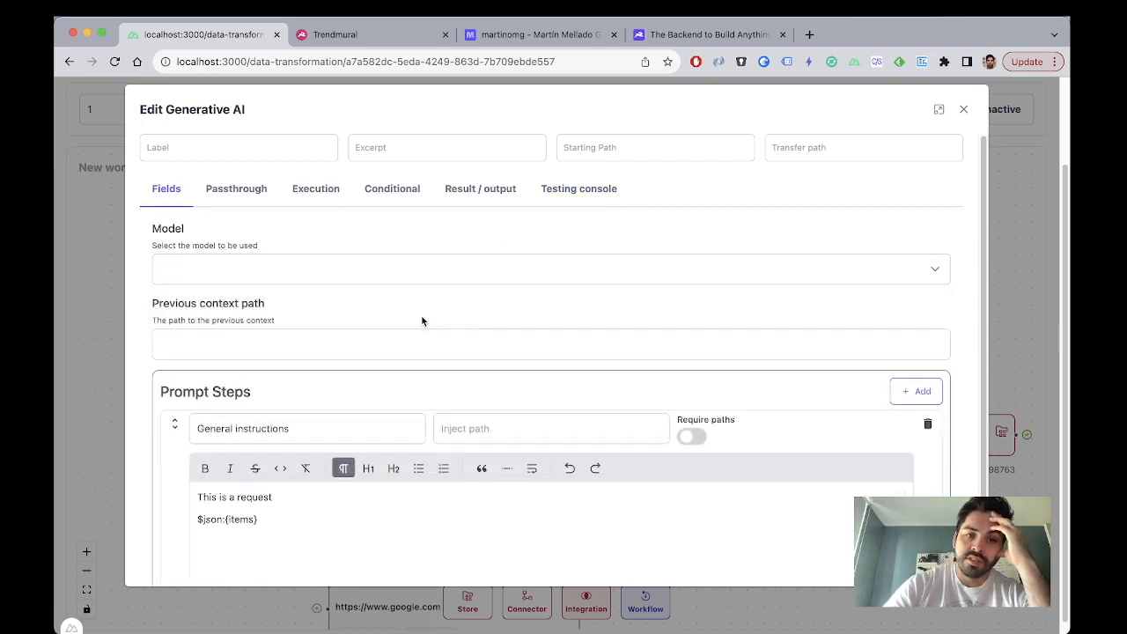
{"action": "left_click", "coordinate": [413, 331]}
{"action": "scroll", "coordinate": [413, 332], "scroll_direction": "down", "scroll_amount": 2}
{"action": "left_click", "coordinate": [481, 367]}
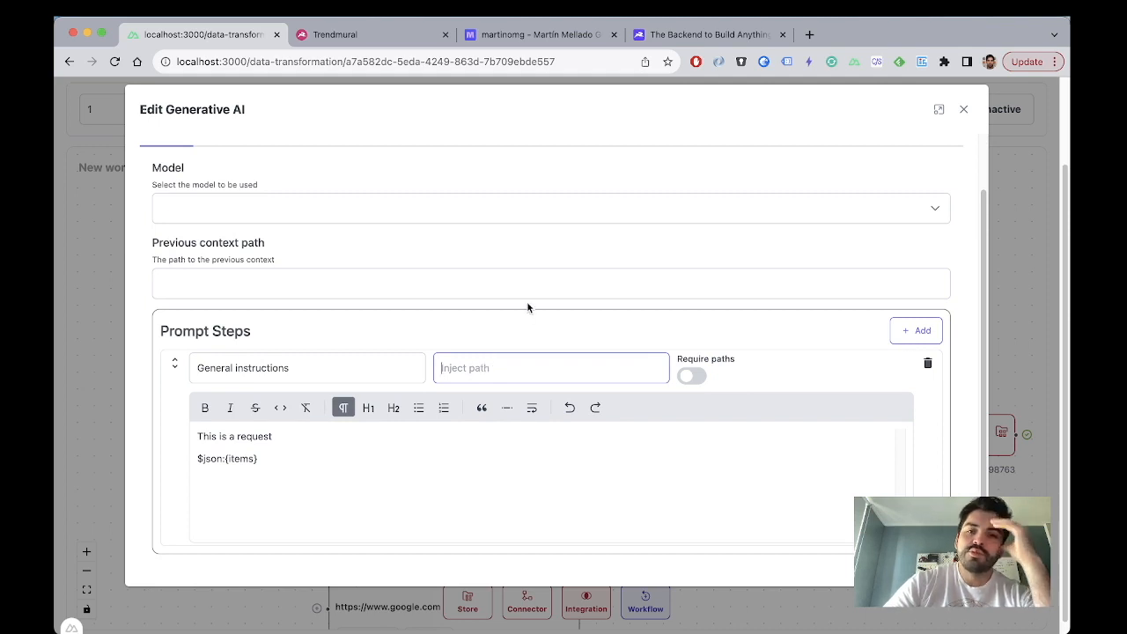
{"action": "scroll", "coordinate": [529, 308], "scroll_direction": "up", "scroll_amount": 2}
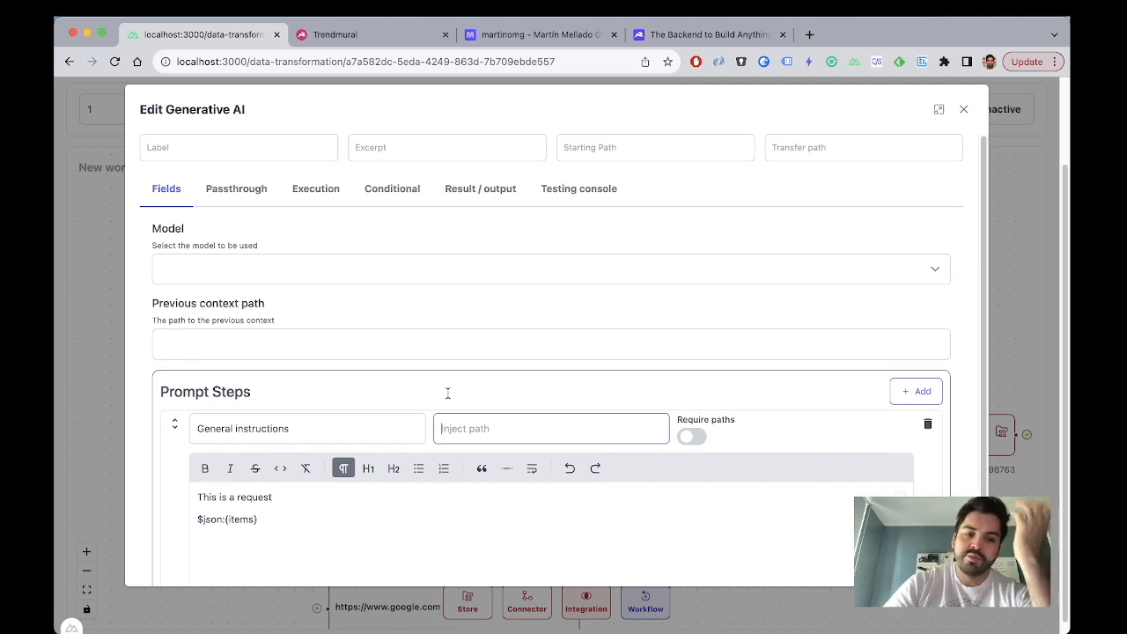
{"action": "left_click_drag", "start_coordinate": [283, 523], "coordinate": [196, 520]}
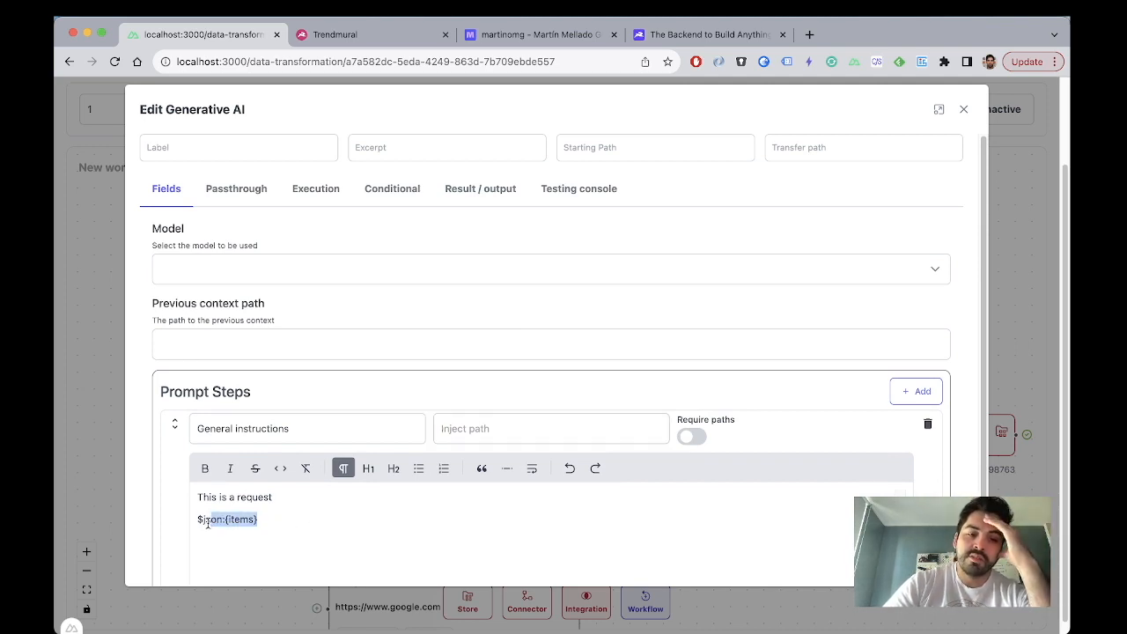
{"action": "left_click", "coordinate": [253, 519]}
{"action": "scroll", "coordinate": [253, 518], "scroll_direction": "down", "scroll_amount": 1}
{"action": "left_click_drag", "start_coordinate": [273, 487], "coordinate": [182, 490]}
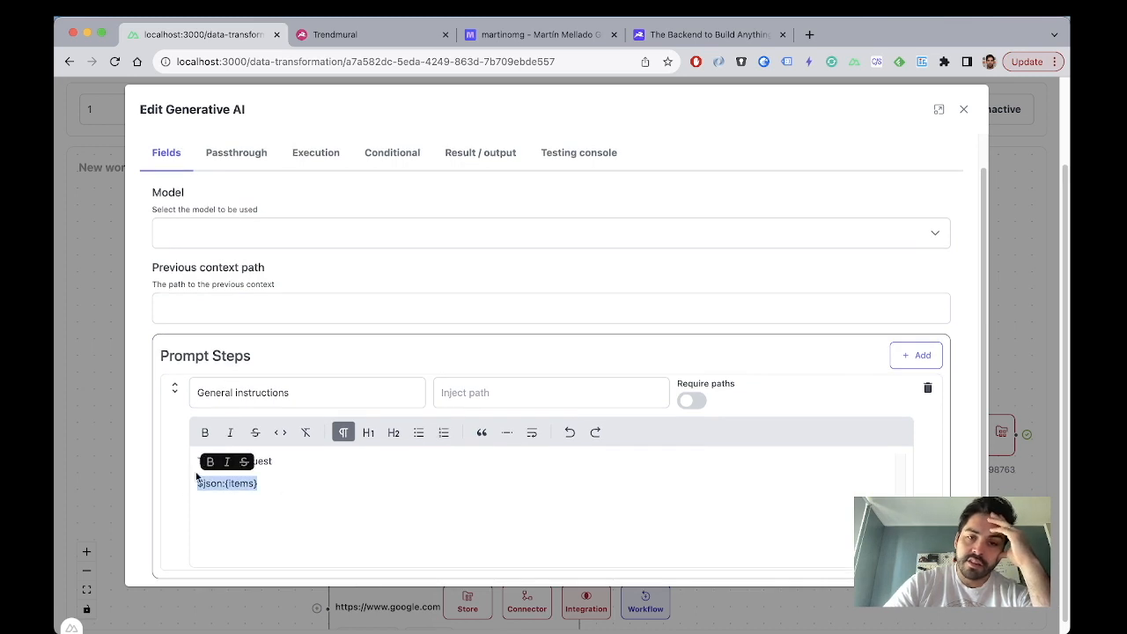
Step: Examine the request and request_md strings along their full length in the Generative AI test output
{"action": "left_click", "coordinate": [576, 167]}
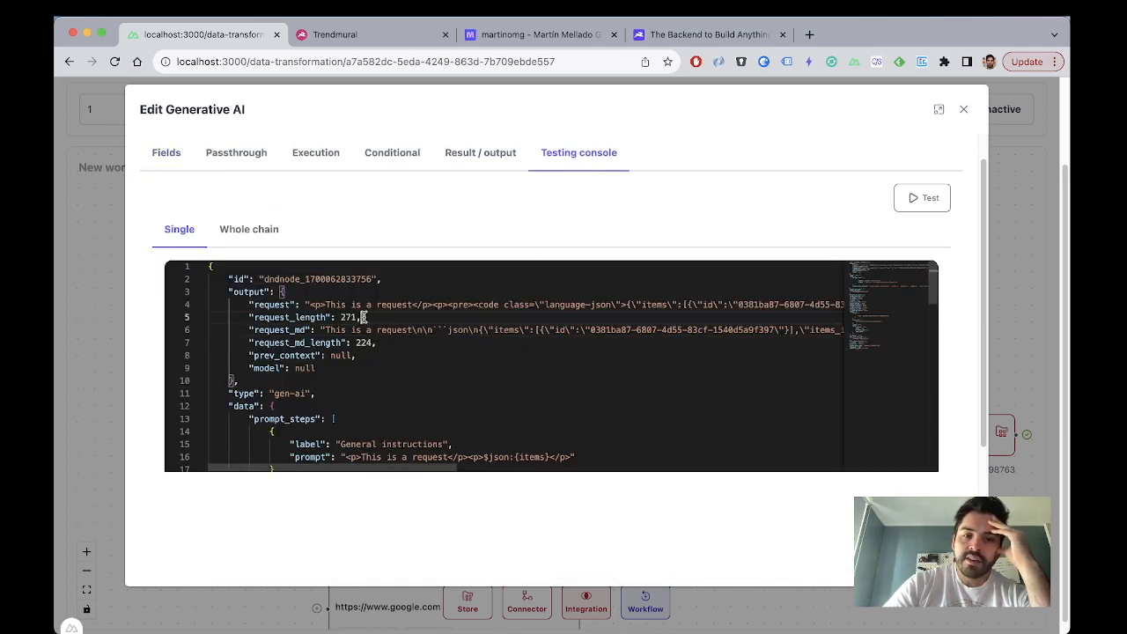
{"action": "scroll", "coordinate": [330, 318], "scroll_direction": "right", "scroll_amount": 10}
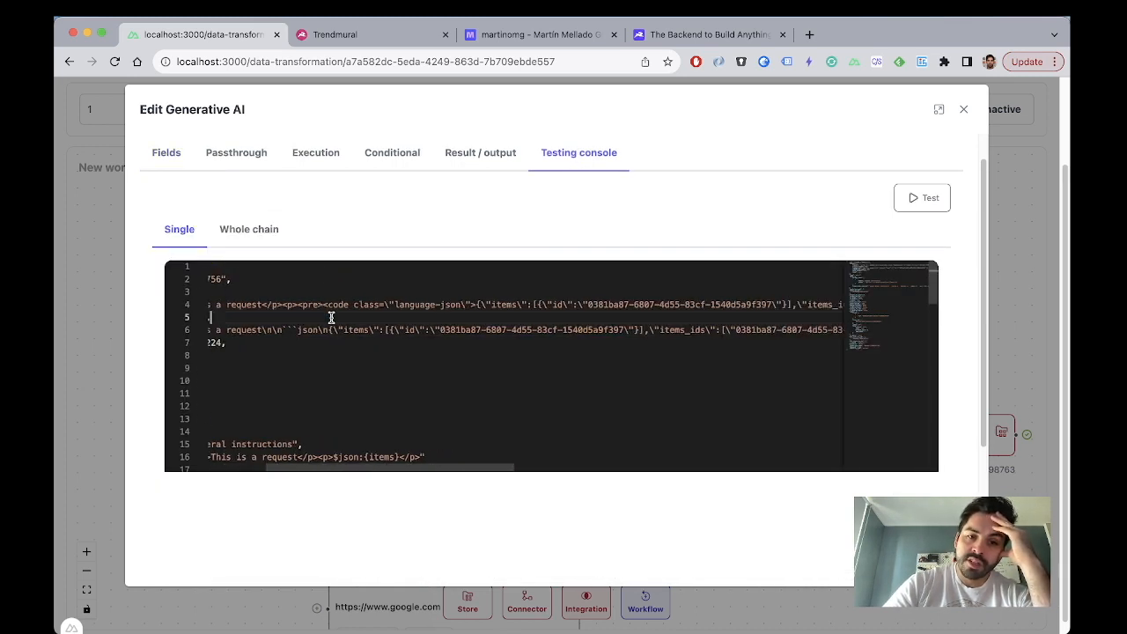
{"action": "scroll", "coordinate": [331, 317], "scroll_direction": "left", "scroll_amount": 10}
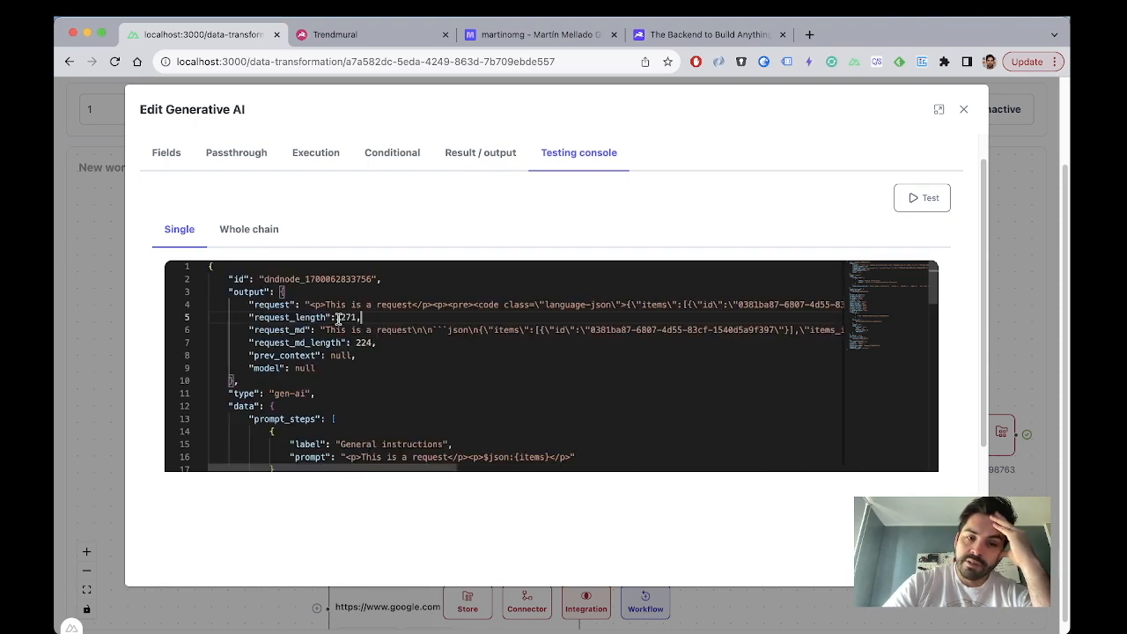
{"action": "scroll", "coordinate": [338, 318], "scroll_direction": "right", "scroll_amount": 10}
{"action": "scroll", "coordinate": [338, 319], "scroll_direction": "left", "scroll_amount": 10}
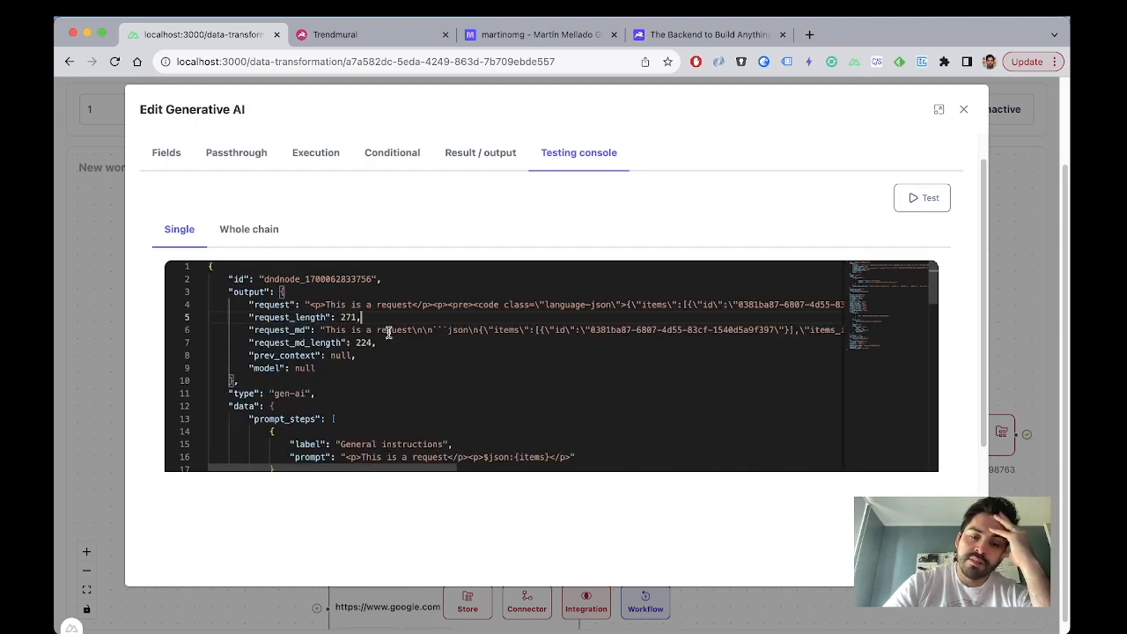
{"action": "scroll", "coordinate": [388, 332], "scroll_direction": "right", "scroll_amount": 10}
{"action": "scroll", "coordinate": [389, 332], "scroll_direction": "left", "scroll_amount": 10}
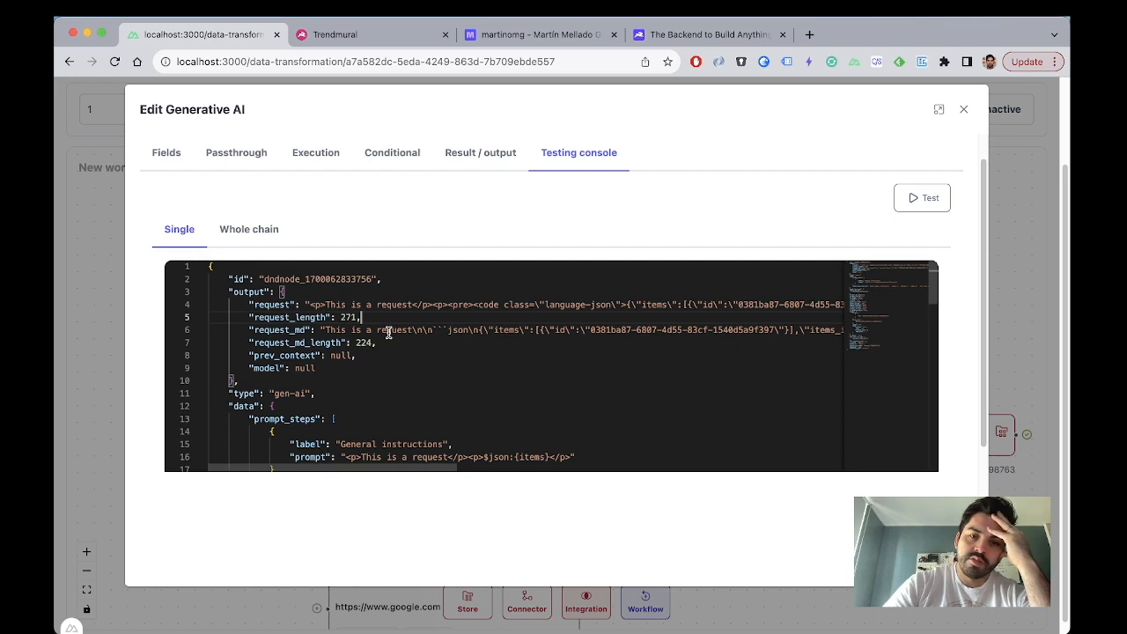
Step: Compare the HTML request with its markdown version in the test output, including the embedded JSON block
{"action": "left_click_drag", "start_coordinate": [330, 331], "coordinate": [434, 331]}
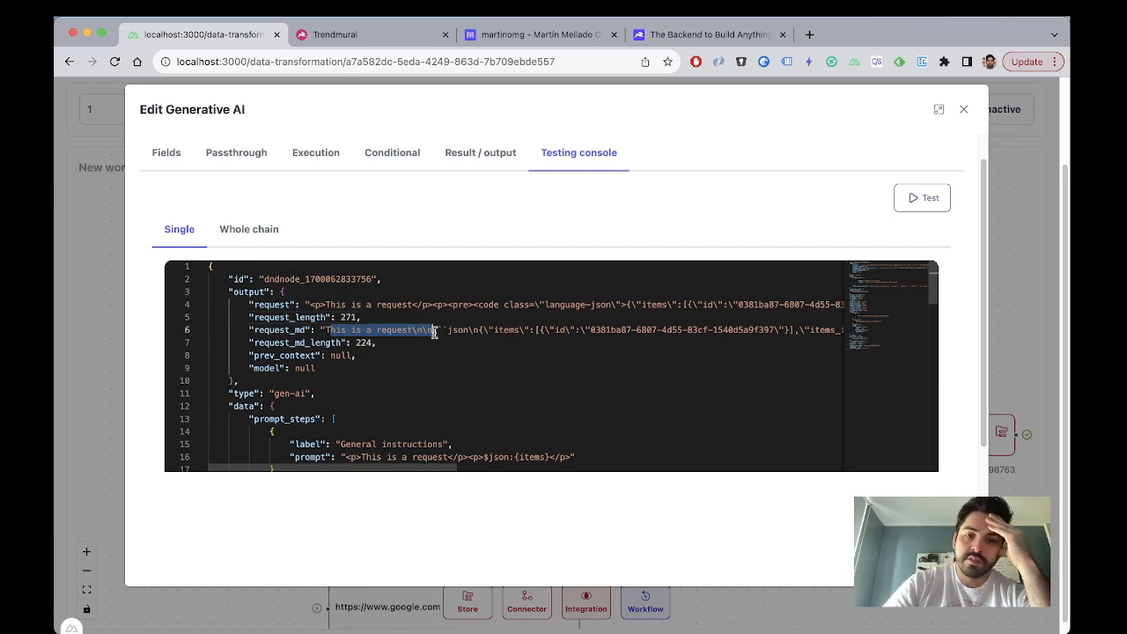
{"action": "left_click", "coordinate": [434, 331]}
{"action": "left_click", "coordinate": [330, 331]}
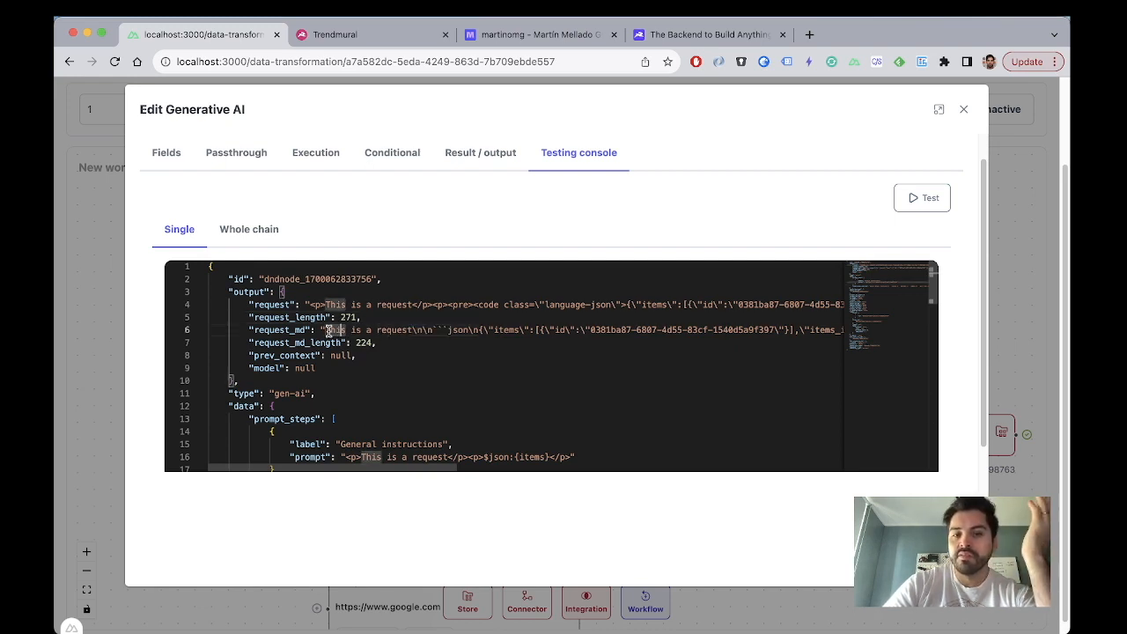
{"action": "left_click_drag", "start_coordinate": [330, 331], "coordinate": [434, 331]}
{"action": "left_click", "coordinate": [435, 331]}
{"action": "left_click_drag", "start_coordinate": [315, 304], "coordinate": [503, 305]}
{"action": "left_click", "coordinate": [407, 343]}
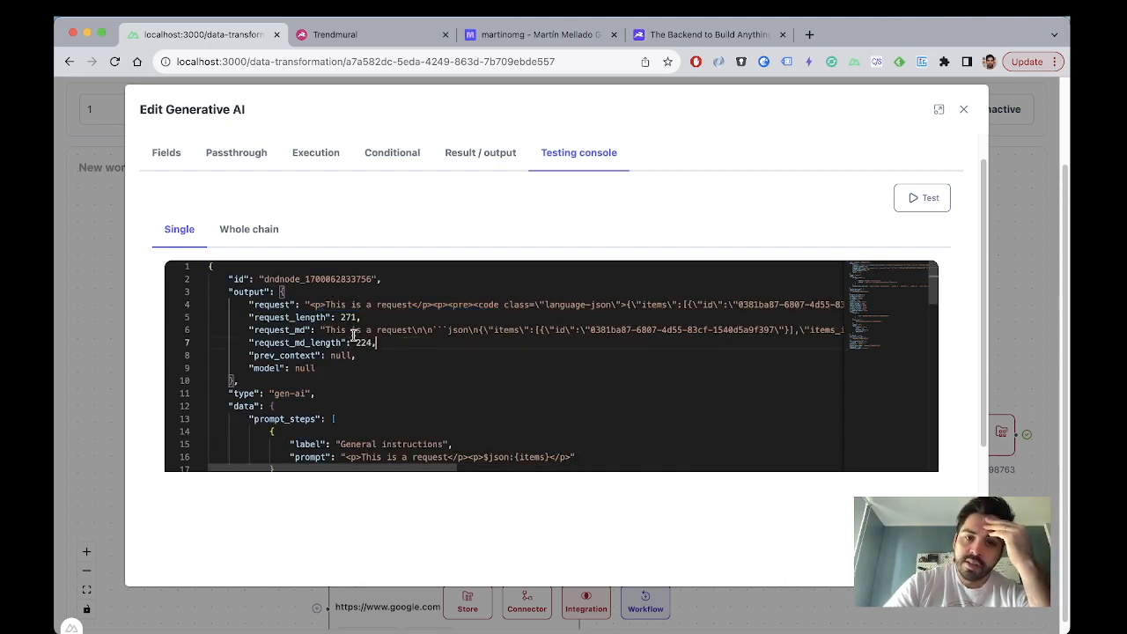
{"action": "left_click_drag", "start_coordinate": [326, 331], "coordinate": [754, 333]}
{"action": "left_click", "coordinate": [448, 330]}
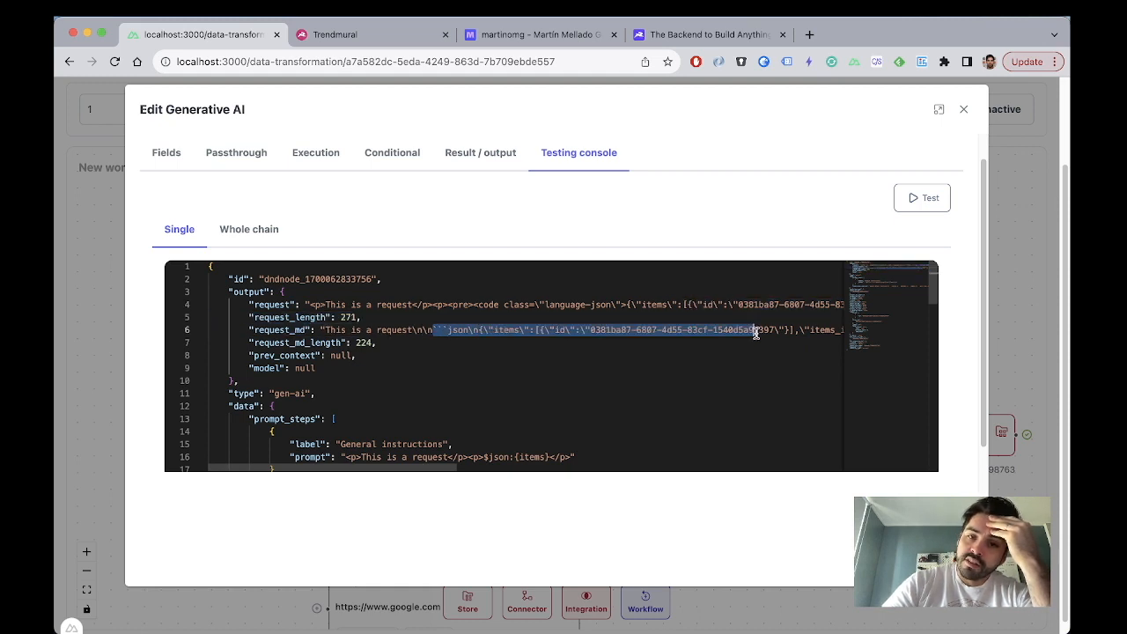
{"action": "scroll", "coordinate": [755, 331], "scroll_direction": "right", "scroll_amount": 5}
{"action": "scroll", "coordinate": [755, 331], "scroll_direction": "left", "scroll_amount": 5}
{"action": "left_click", "coordinate": [600, 373]}
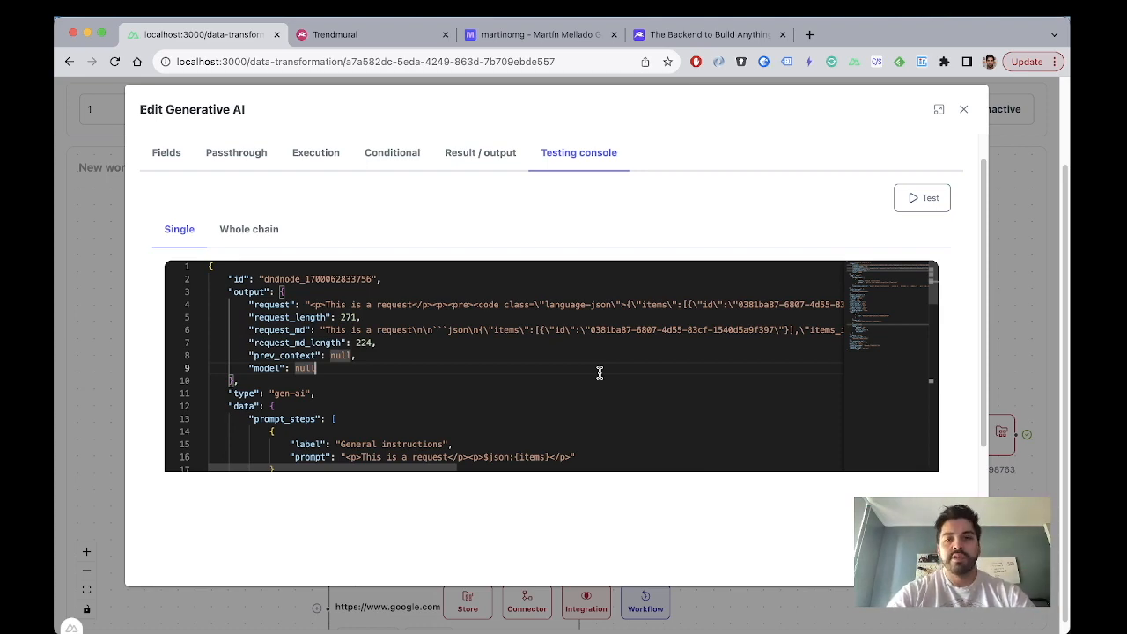
Step: Close the Generative AI settings, move that node closer to the Dataset node and place the Store node beneath it
{"action": "left_click", "coordinate": [963, 110]}
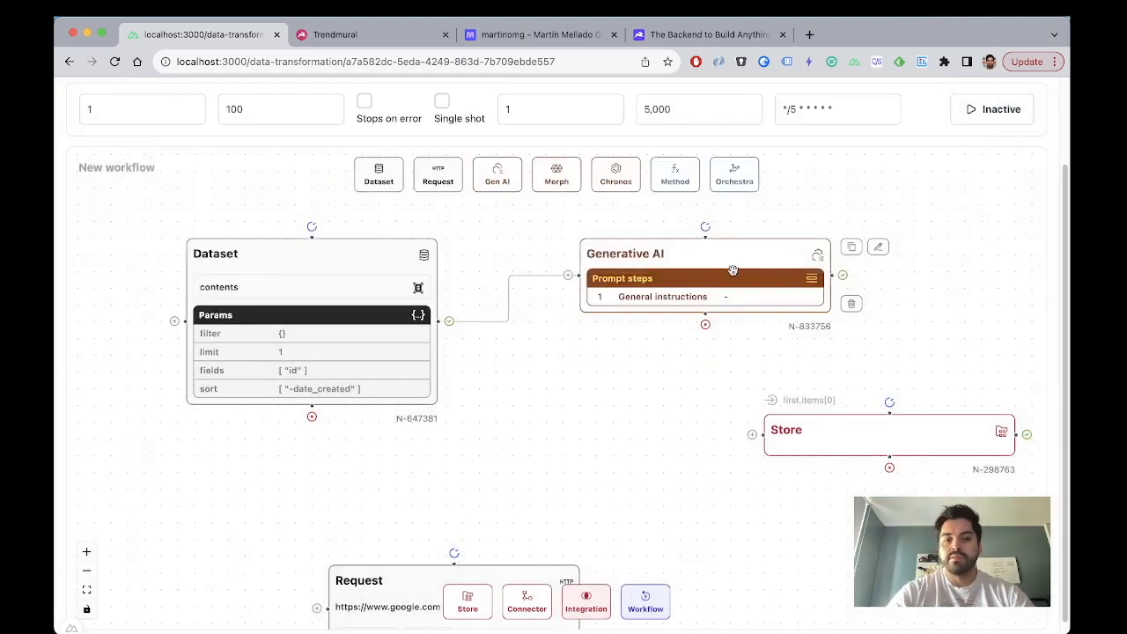
{"action": "left_click_drag", "start_coordinate": [678, 296], "coordinate": [611, 297]}
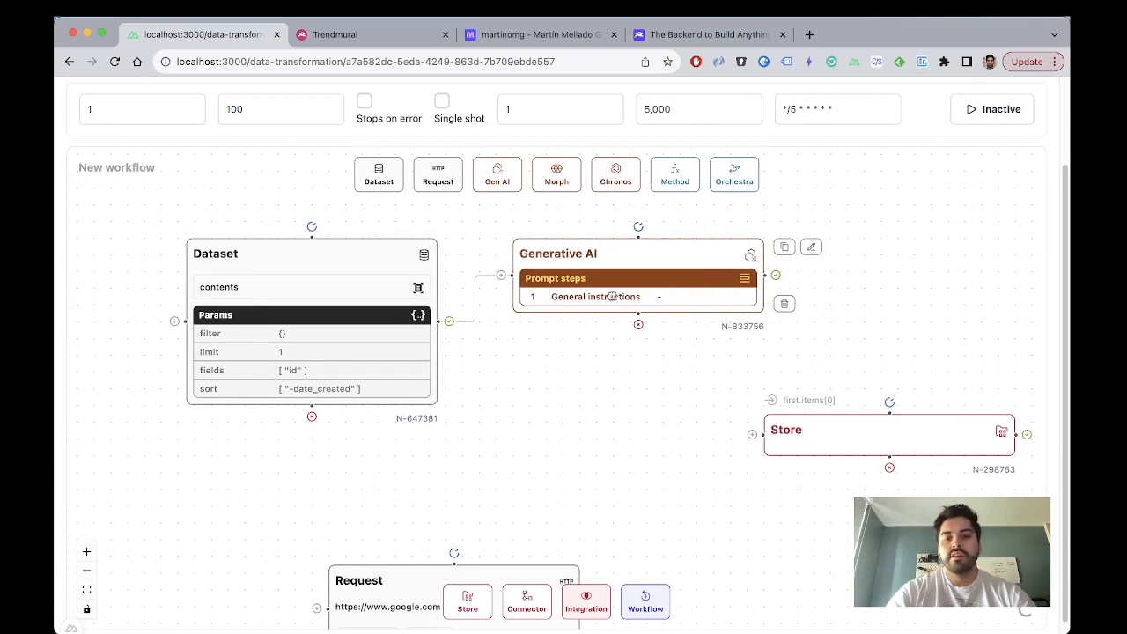
{"action": "scroll", "coordinate": [683, 394], "scroll_direction": "down", "scroll_amount": 5}
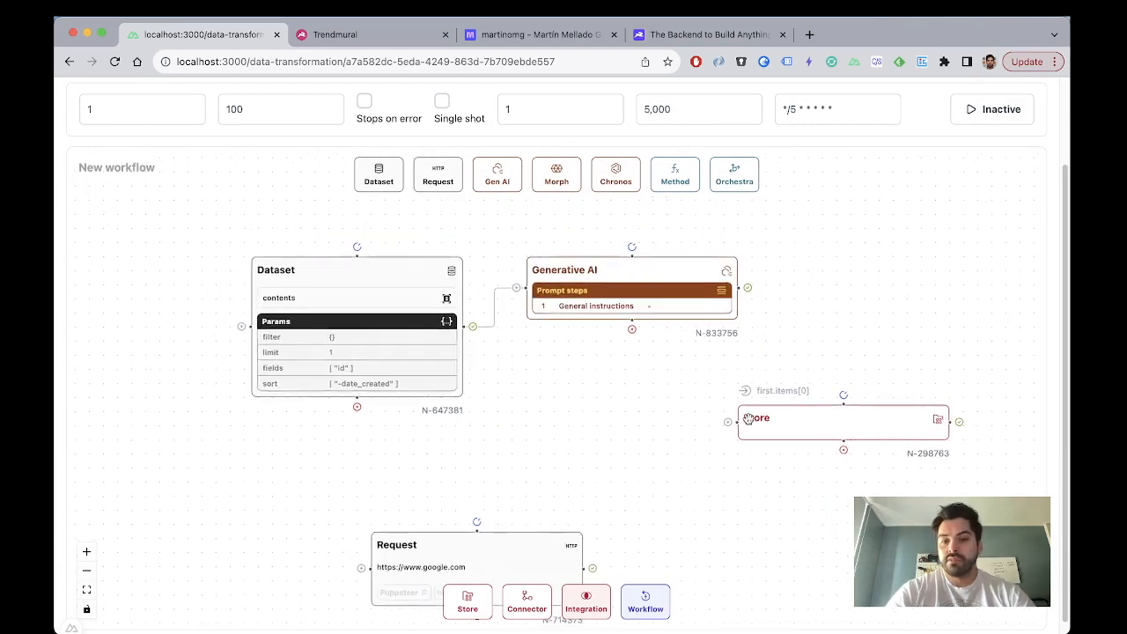
{"action": "left_click_drag", "start_coordinate": [782, 420], "coordinate": [616, 450]}
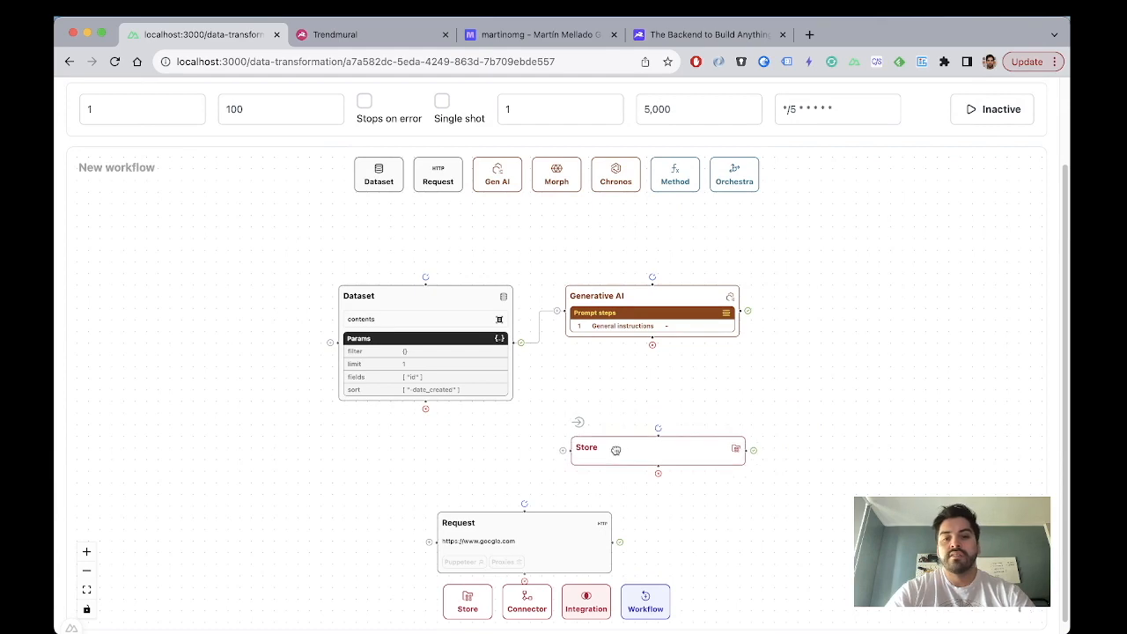
{"action": "scroll", "coordinate": [652, 370], "scroll_direction": "up", "scroll_amount": 3}
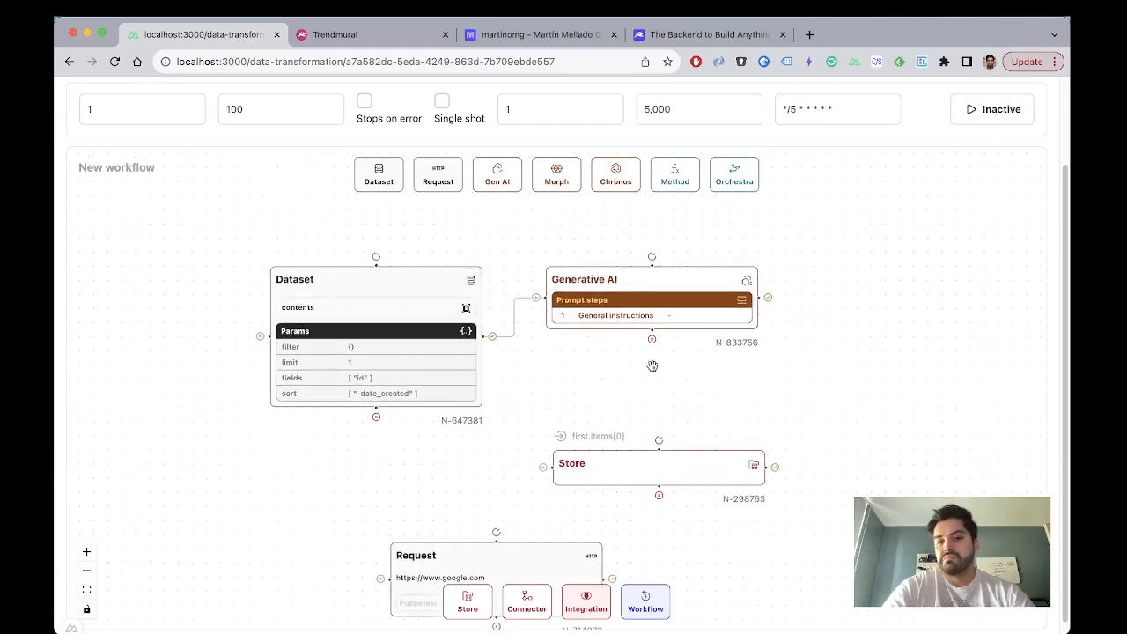
{"action": "left_click", "coordinate": [630, 296]}
{"action": "key", "text": "Escape"}
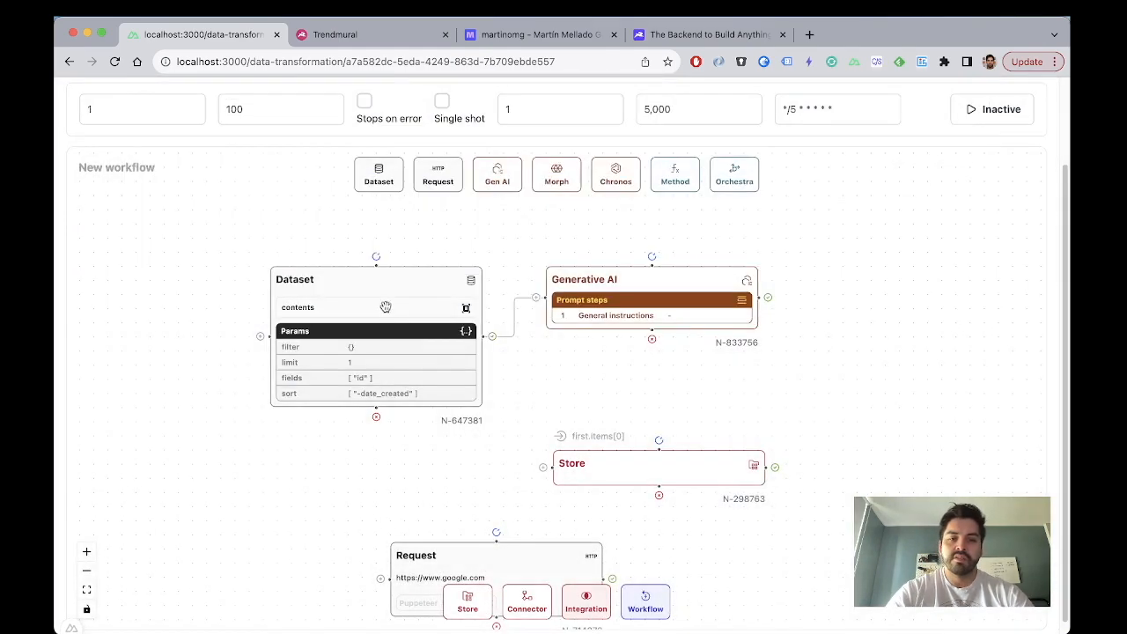
{"action": "left_click", "coordinate": [387, 304]}
{"action": "key", "text": "Escape"}
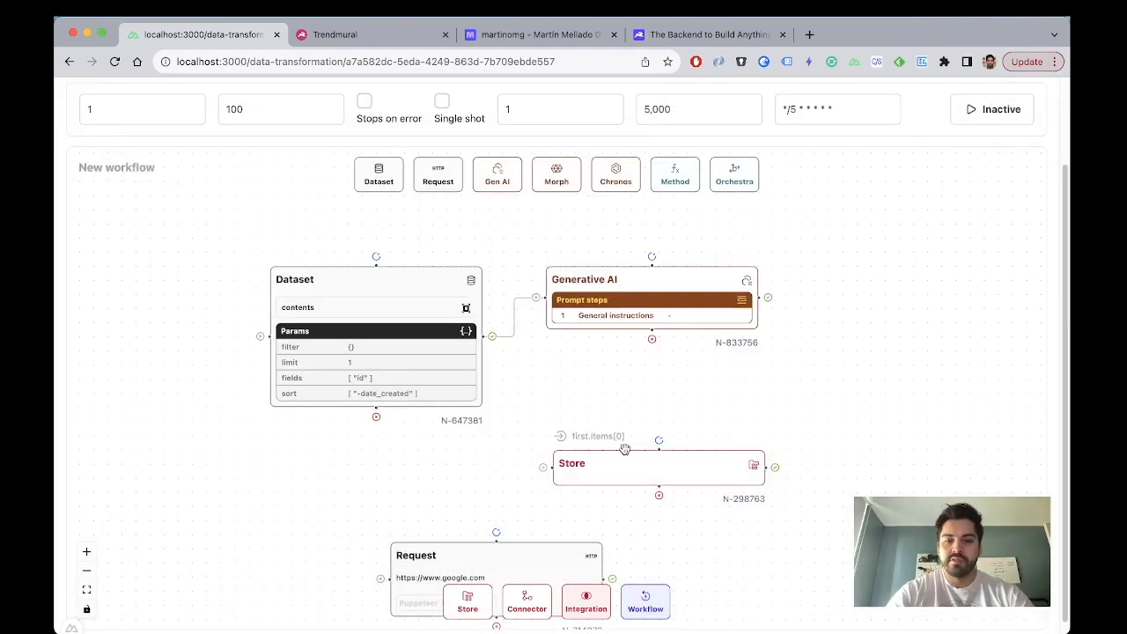
Step: Move the Store node beneath the Dataset node and the Generative AI node lower and farther away from the Dataset
{"action": "left_click_drag", "start_coordinate": [624, 454], "coordinate": [624, 482]}
{"action": "left_click_drag", "start_coordinate": [581, 296], "coordinate": [686, 331]}
{"action": "left_click_drag", "start_coordinate": [585, 493], "coordinate": [324, 493]}
{"action": "left_click_drag", "start_coordinate": [713, 315], "coordinate": [756, 442]}
Step: Delete the connection between Dataset and Generative AI, and stack the Store node above the Generative AI node beside the Dataset node
{"action": "left_click", "coordinate": [589, 413]}
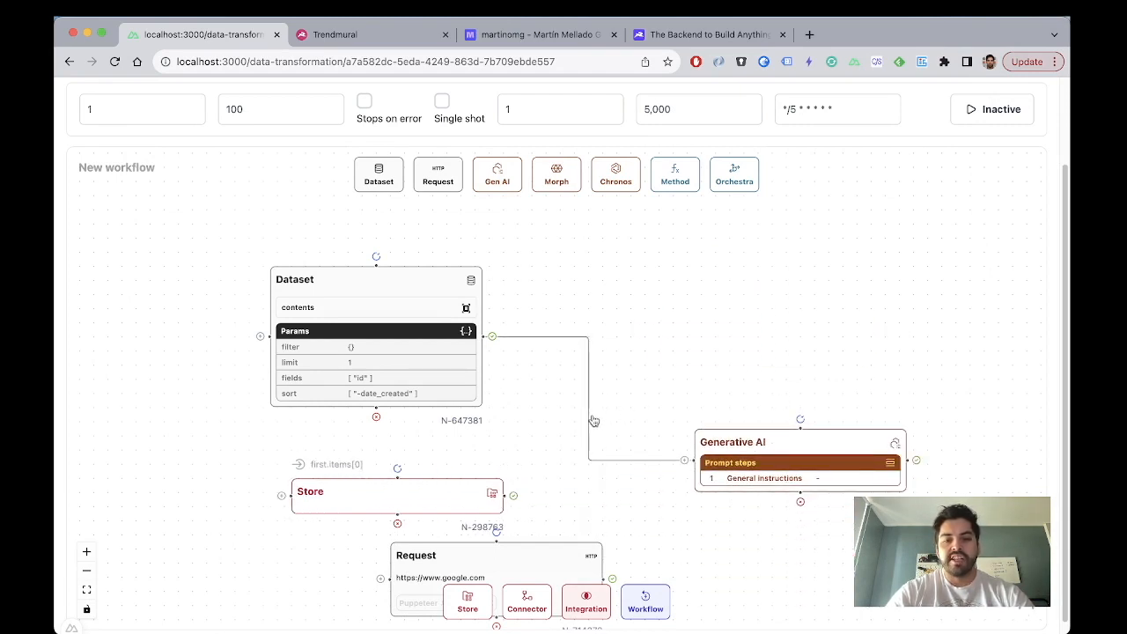
{"action": "key", "text": "BackSpace"}
{"action": "left_click_drag", "start_coordinate": [428, 293], "coordinate": [420, 279]}
{"action": "left_click_drag", "start_coordinate": [418, 487], "coordinate": [686, 212]}
{"action": "left_click_drag", "start_coordinate": [749, 450], "coordinate": [614, 293]}
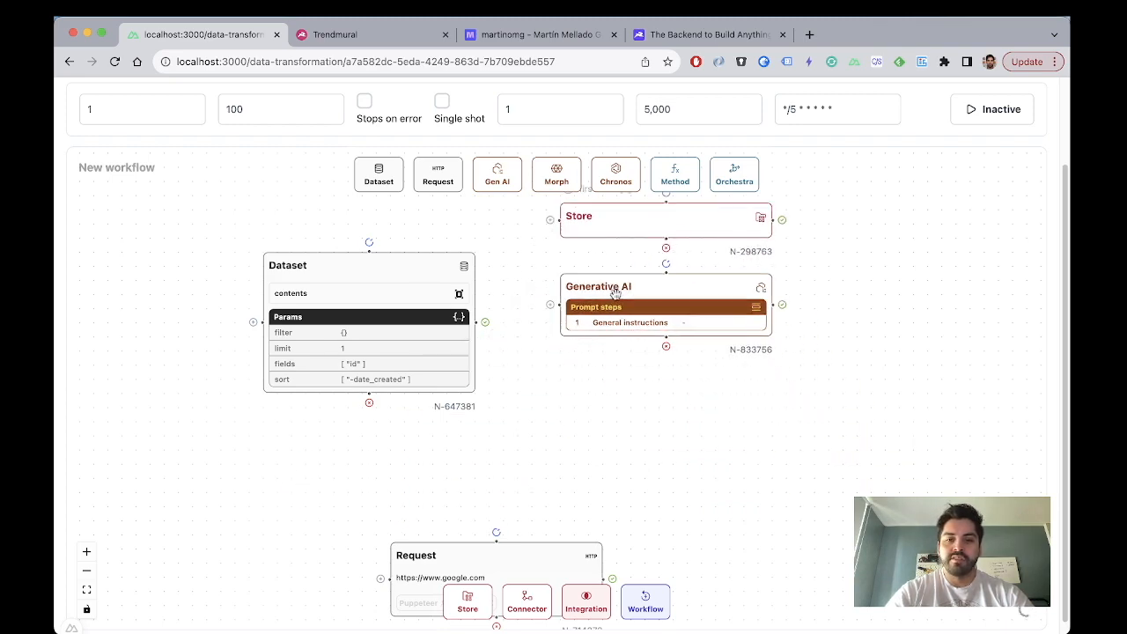
Step: Add a second, blank prompt step to the Generative AI node, delete it again and close the node settings
{"action": "double_click", "coordinate": [608, 295]}
{"action": "left_click", "coordinate": [915, 391]}
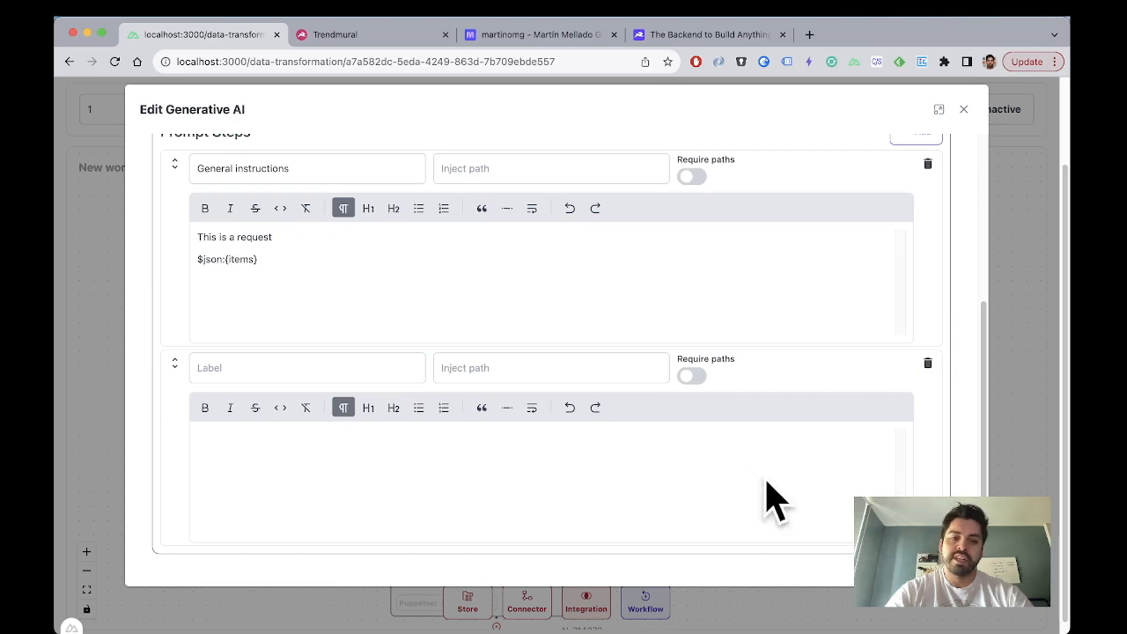
{"action": "left_click", "coordinate": [758, 434]}
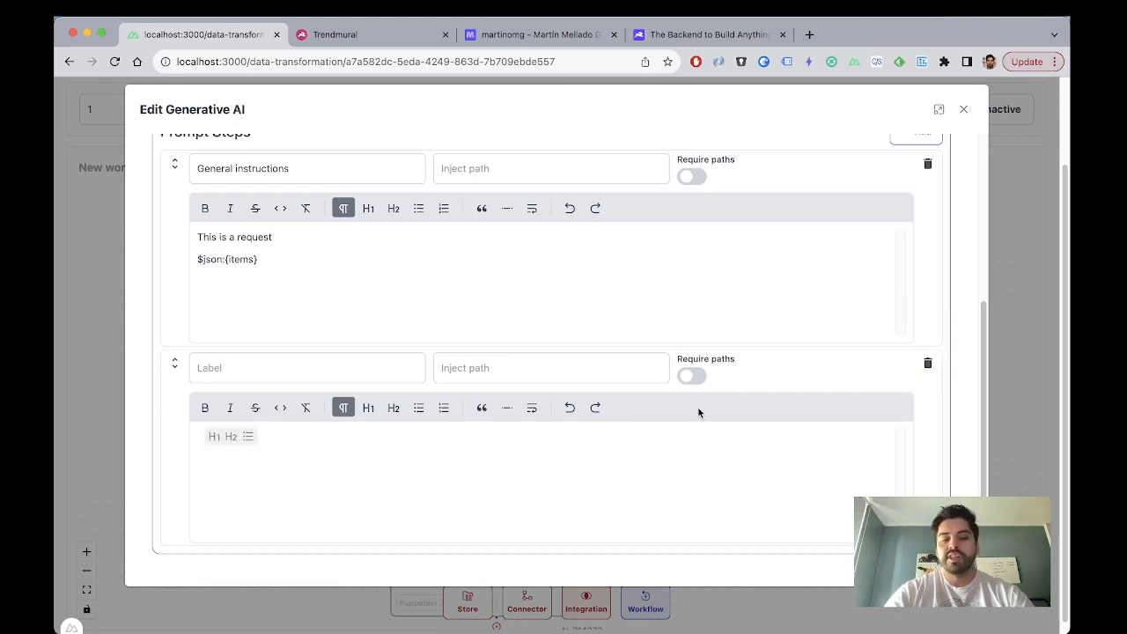
{"action": "left_click", "coordinate": [928, 364]}
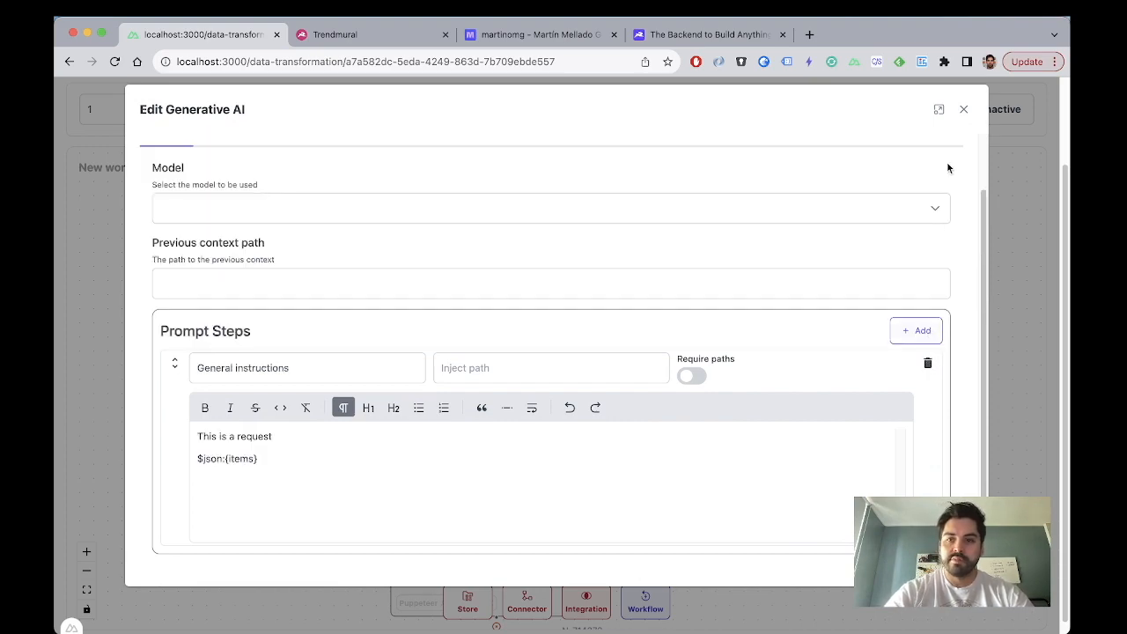
{"action": "left_click", "coordinate": [963, 109]}
Step: Raise the Dataset node, place the Generative AI node beneath it and move the Store node lower, clearing the space beside the Dataset
{"action": "left_click_drag", "start_coordinate": [769, 353], "coordinate": [747, 458]}
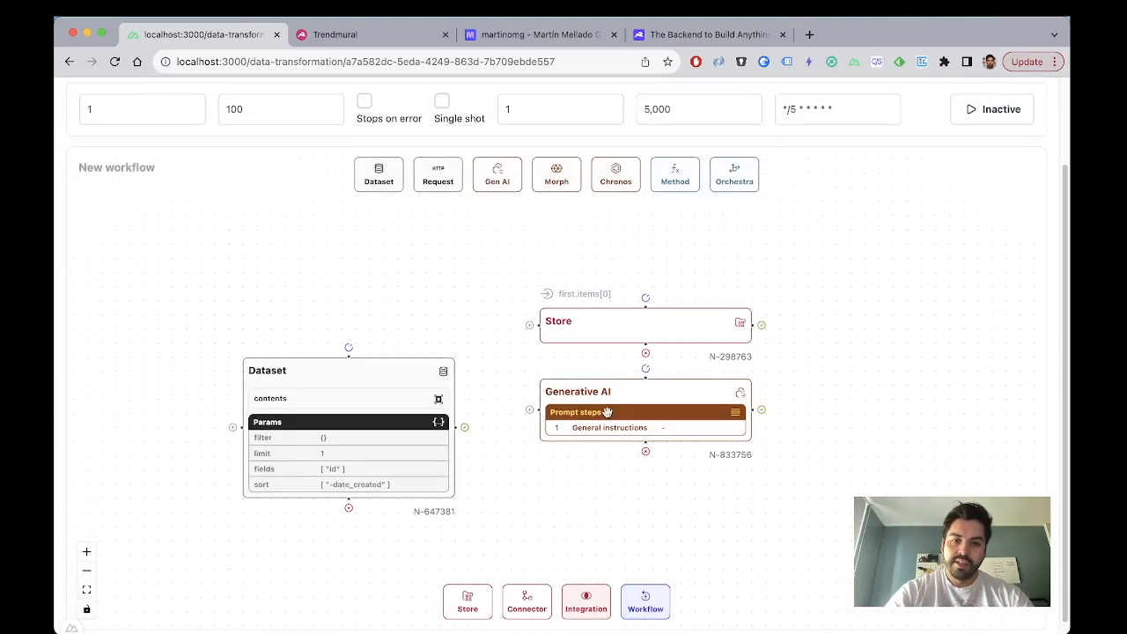
{"action": "left_click_drag", "start_coordinate": [434, 391], "coordinate": [462, 286]}
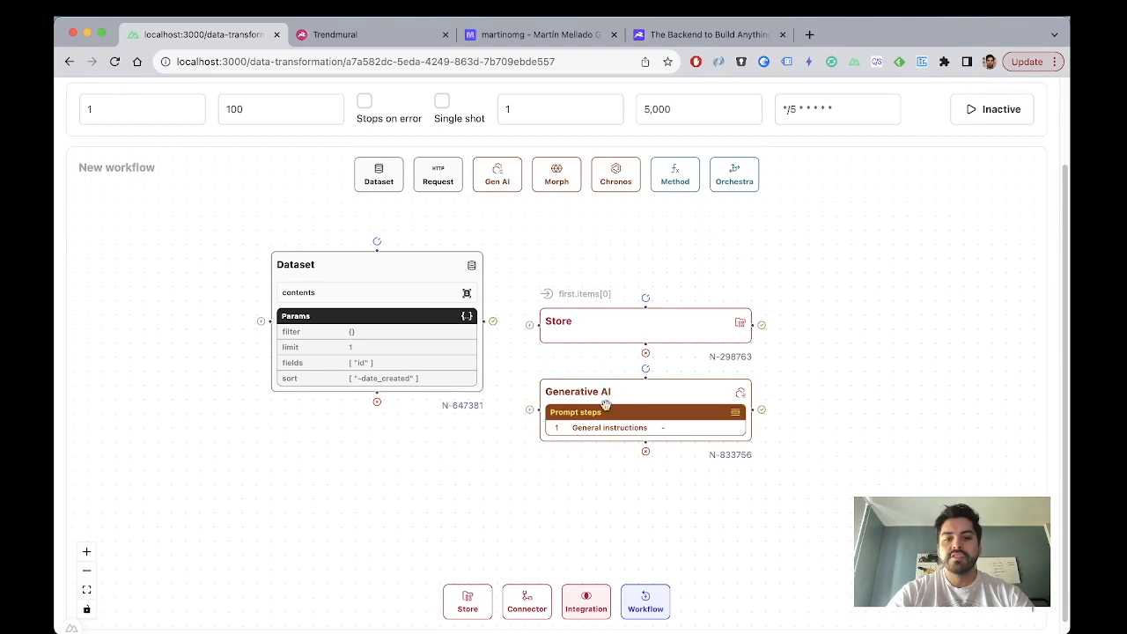
{"action": "left_click_drag", "start_coordinate": [606, 403], "coordinate": [238, 473]}
{"action": "left_click_drag", "start_coordinate": [666, 322], "coordinate": [672, 476]}
Step: Place a new Morph node beside the Dataset node and add an empty config element in its settings
{"action": "left_click_drag", "start_coordinate": [560, 180], "coordinate": [708, 287]}
{"action": "double_click", "coordinate": [707, 287]}
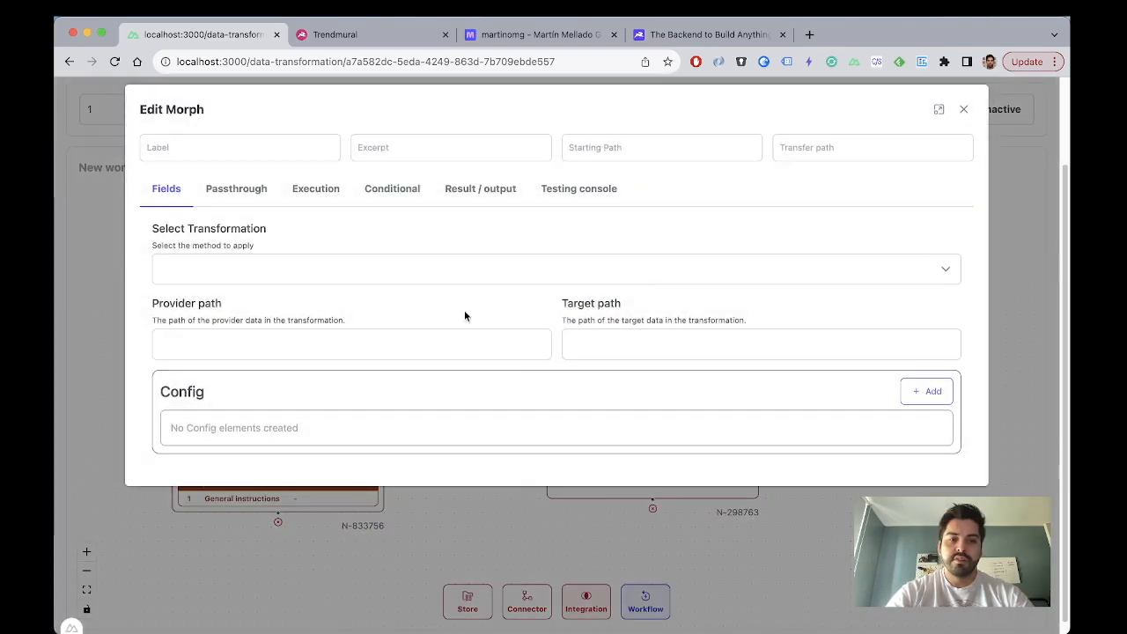
{"action": "left_click", "coordinate": [933, 396]}
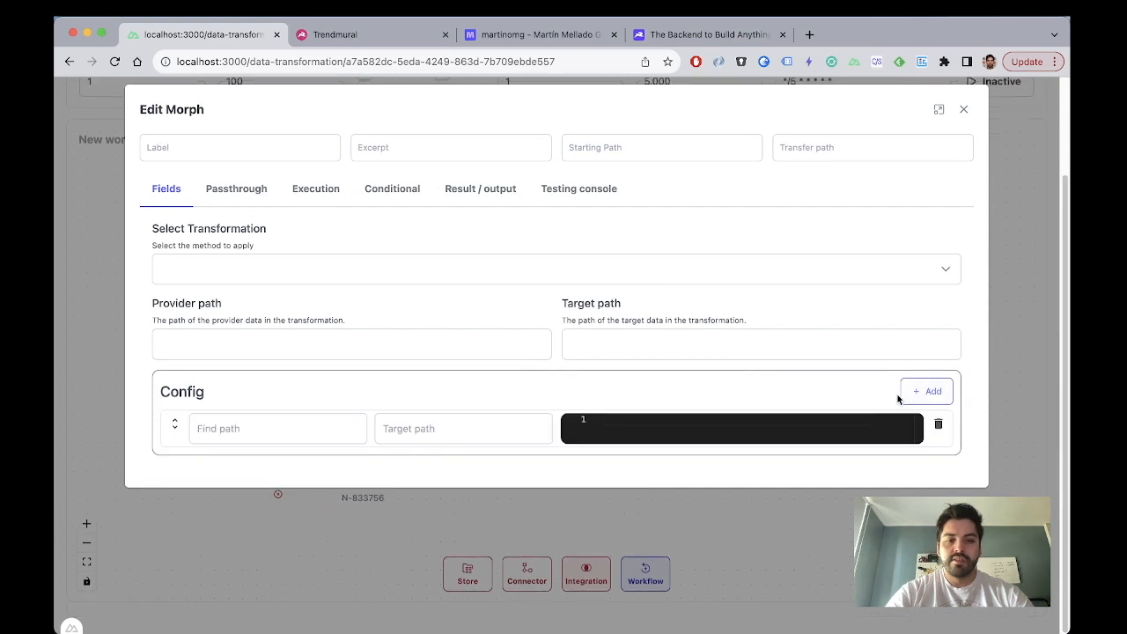
Step: Review the available transformation methods and set the Morph transformation to transfer_objs_to_obj
{"action": "left_click", "coordinate": [413, 274]}
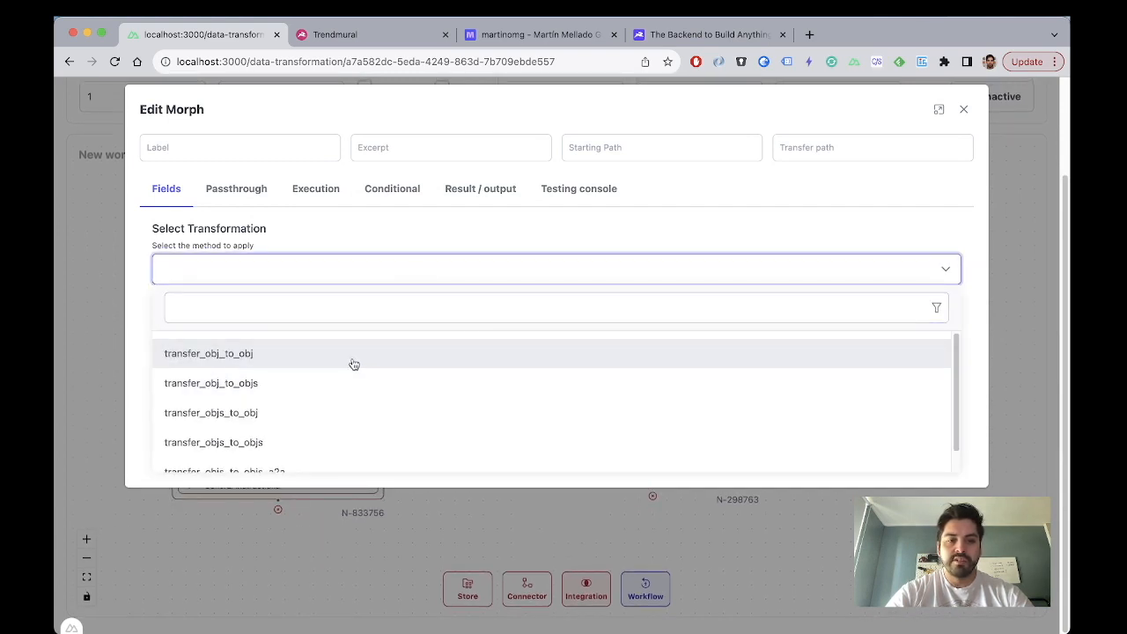
{"action": "scroll", "coordinate": [354, 360], "scroll_direction": "down", "scroll_amount": 1}
{"action": "scroll", "coordinate": [354, 359], "scroll_direction": "up", "scroll_amount": 1}
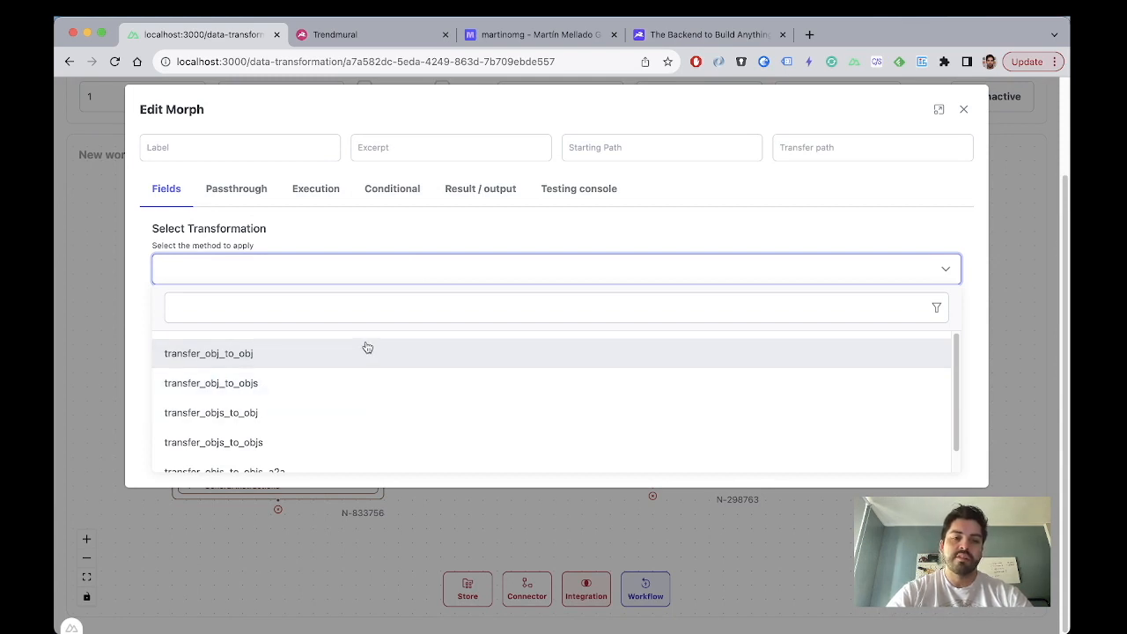
{"action": "scroll", "coordinate": [367, 347], "scroll_direction": "down", "scroll_amount": 1}
{"action": "scroll", "coordinate": [367, 347], "scroll_direction": "up", "scroll_amount": 1}
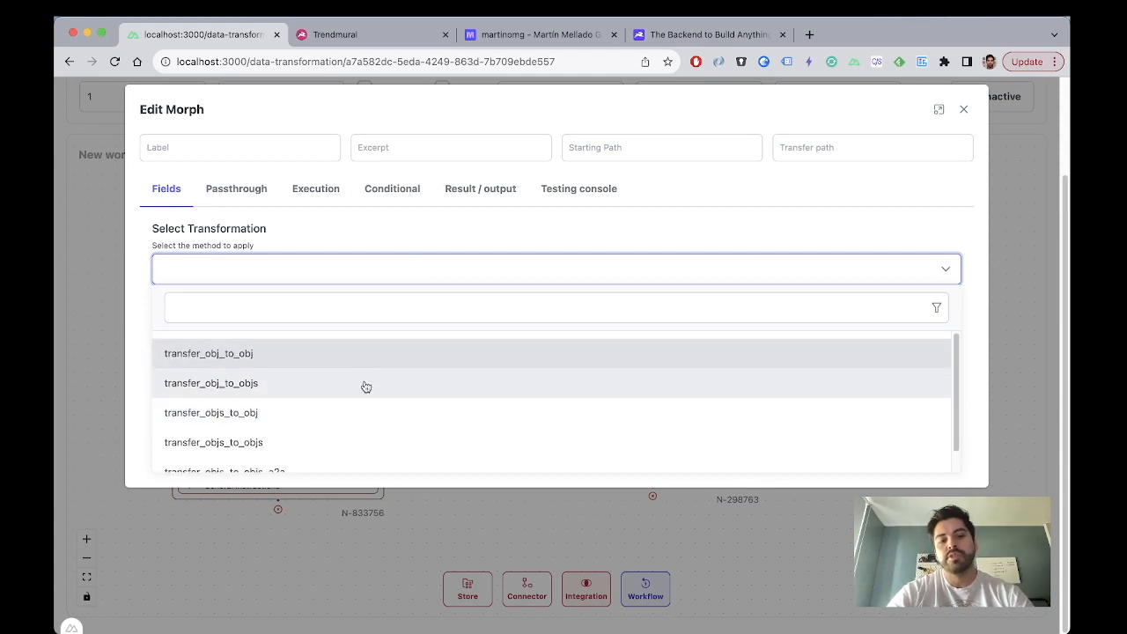
{"action": "scroll", "coordinate": [365, 387], "scroll_direction": "down", "scroll_amount": 1}
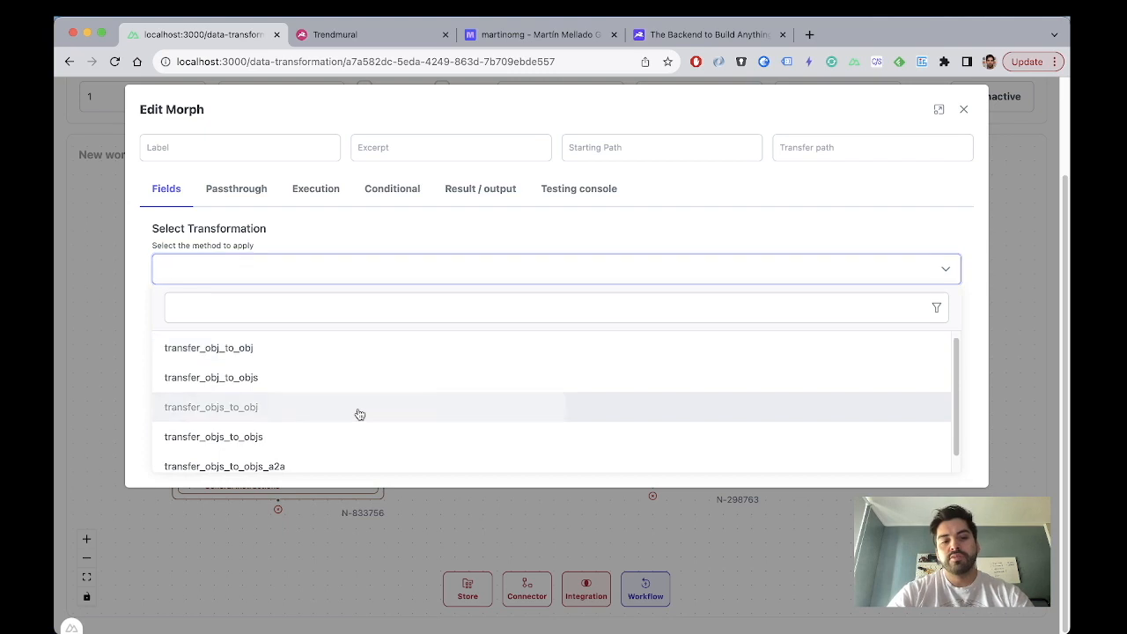
{"action": "left_click", "coordinate": [359, 414]}
Step: Set the Morph provider path to items and map config find path id to target path ids[], closing the settings
{"action": "scroll", "coordinate": [563, 393], "scroll_direction": "down", "scroll_amount": 2}
{"action": "left_click", "coordinate": [292, 355]}
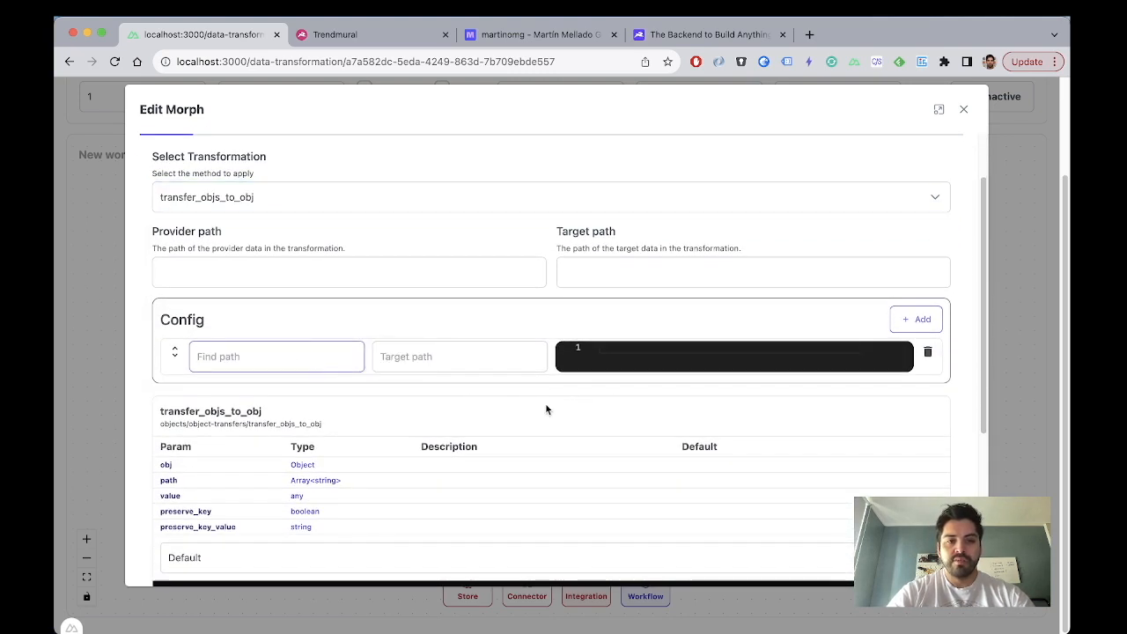
{"action": "scroll", "coordinate": [433, 339], "scroll_direction": "up", "scroll_amount": 1}
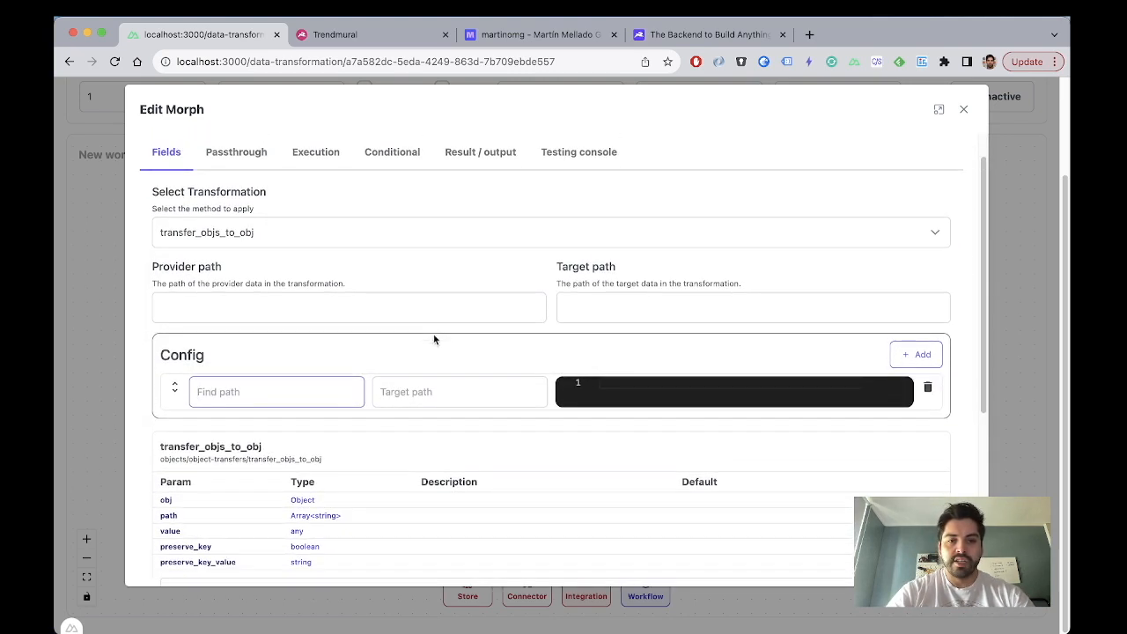
{"action": "left_click", "coordinate": [417, 299]}
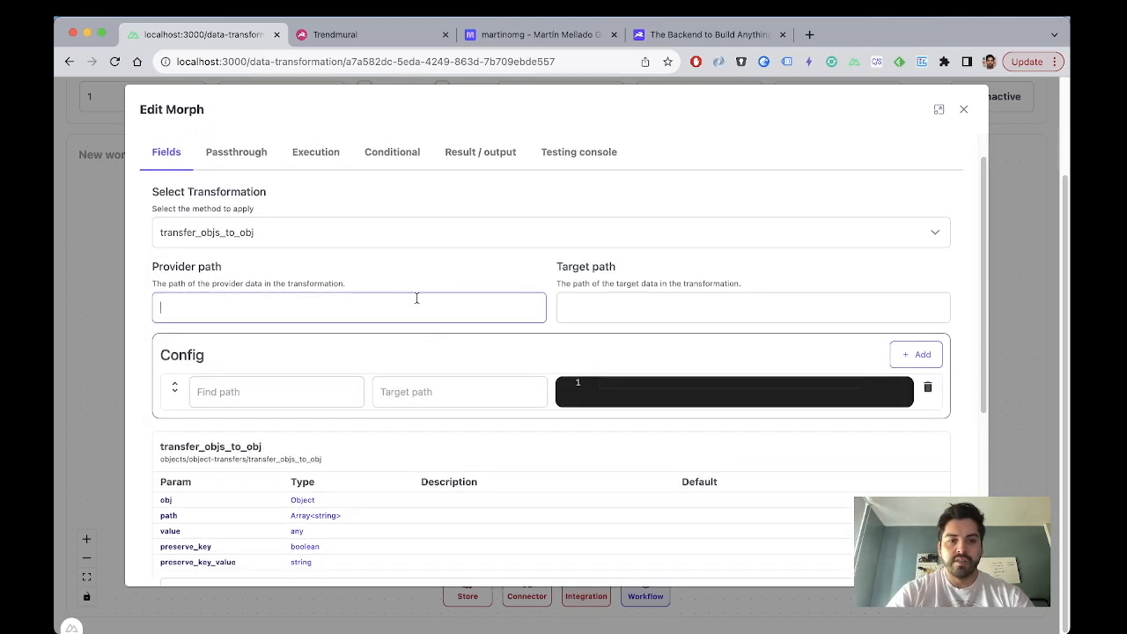
{"action": "left_click", "coordinate": [295, 403]}
{"action": "type", "text": "id"}
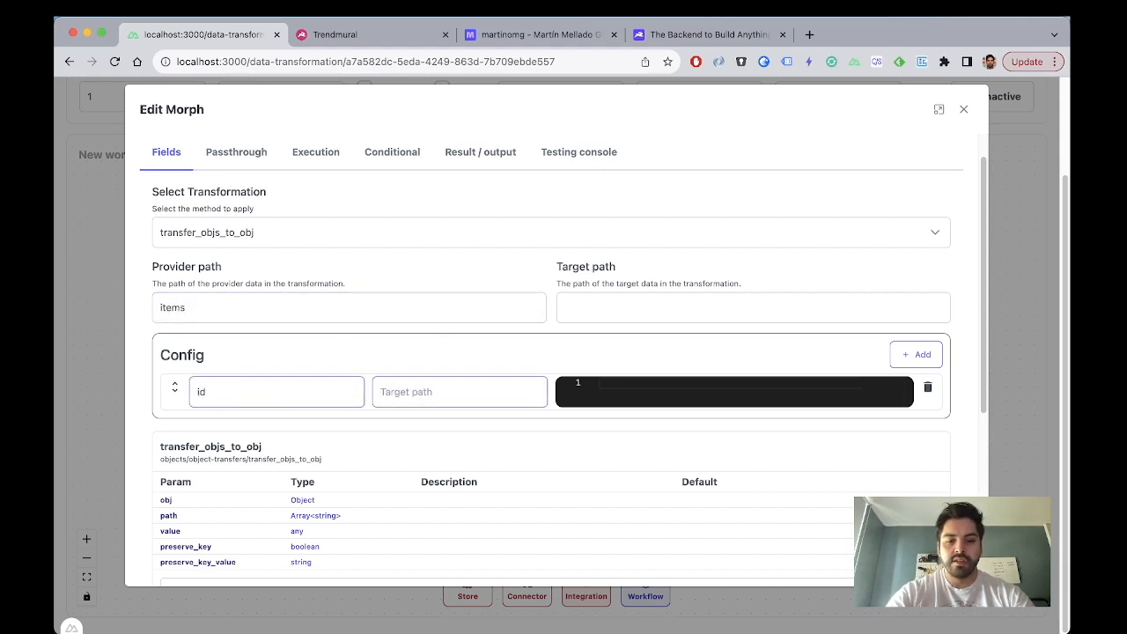
{"action": "key", "text": "Tab"}
{"action": "type", "text": "ids["}
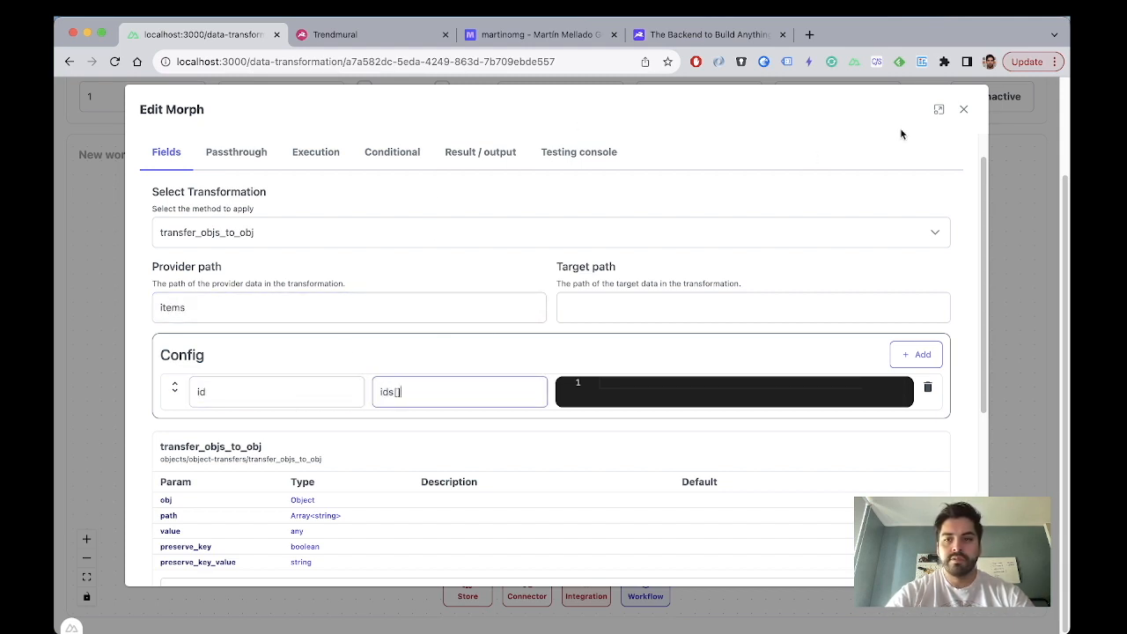
{"action": "left_click", "coordinate": [963, 109]}
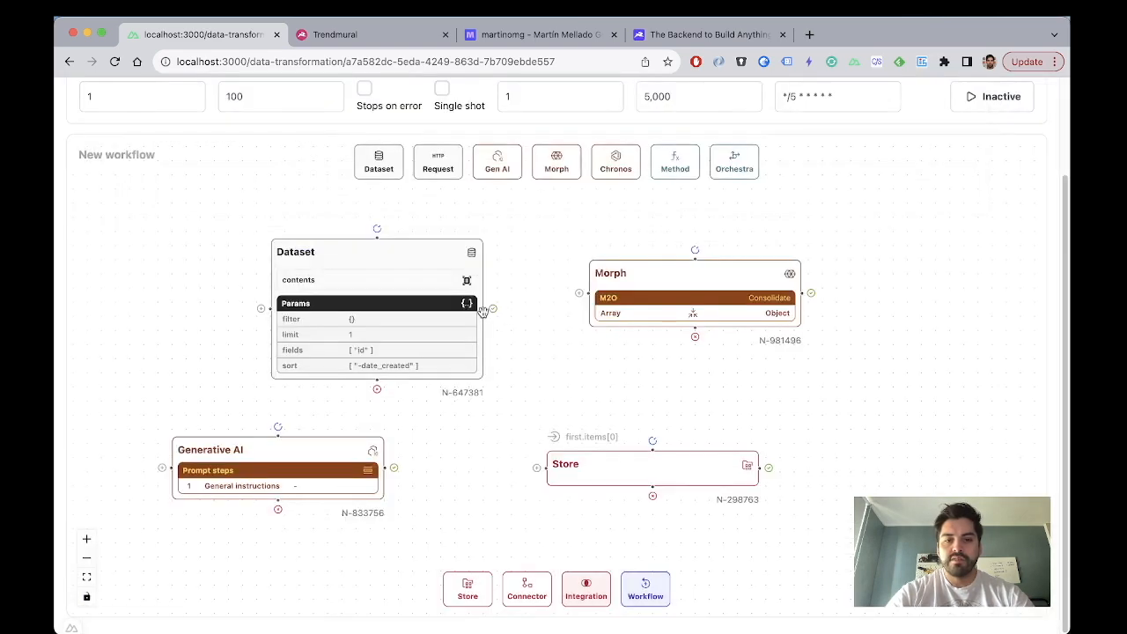
Step: Connect the Dataset node's success output to the Morph node and run a test of the Morph node
{"action": "mouse_move", "coordinate": [486, 309]}
{"action": "left_mouse_down"}
{"action": "mouse_move", "coordinate": [590, 297]}
{"action": "mouse_move", "coordinate": [556, 282]}
{"action": "left_mouse_up"}
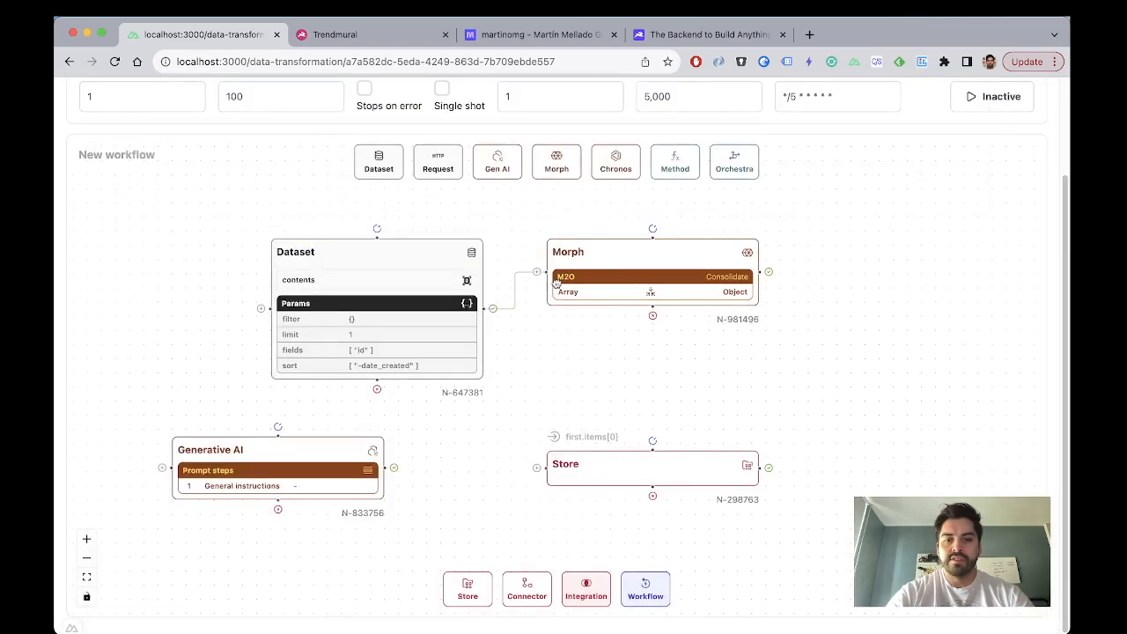
{"action": "double_click", "coordinate": [625, 266]}
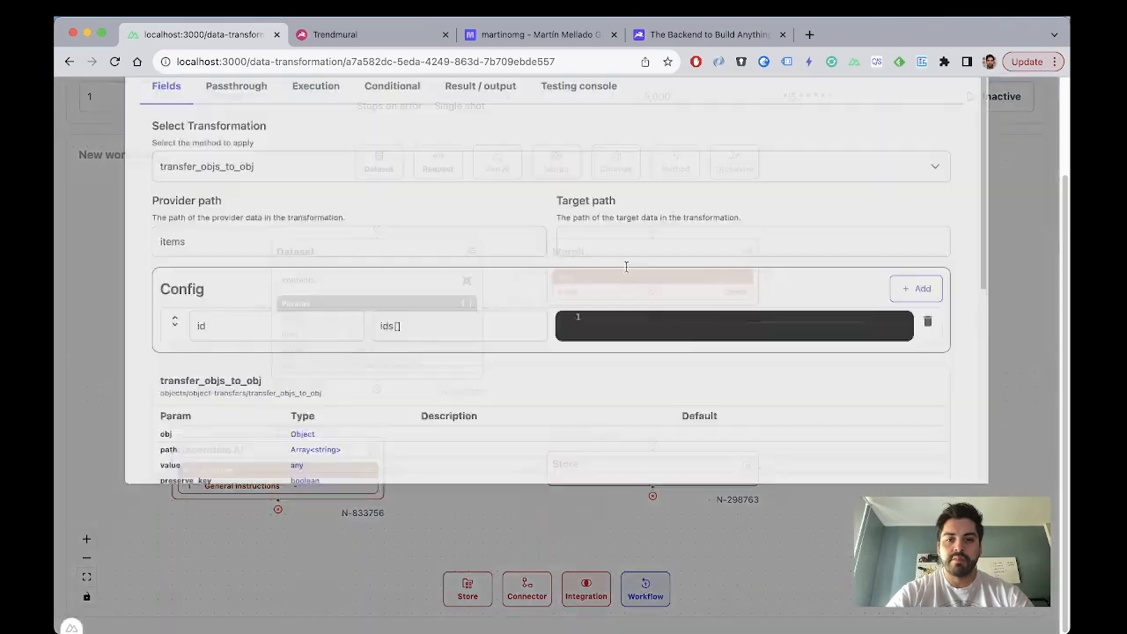
{"action": "left_click", "coordinate": [596, 188]}
{"action": "left_click", "coordinate": [920, 230]}
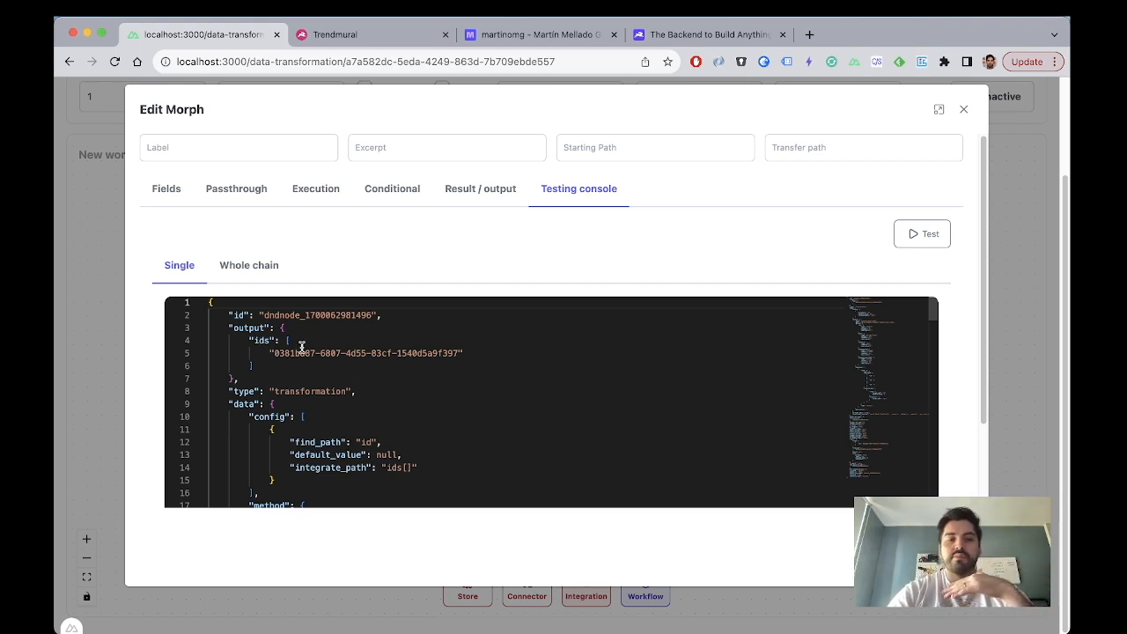
Step: Reenter the [] suffix of target path ids[] in the Morph fields, and add and remove an empty second config element
{"action": "left_click", "coordinate": [190, 190]}
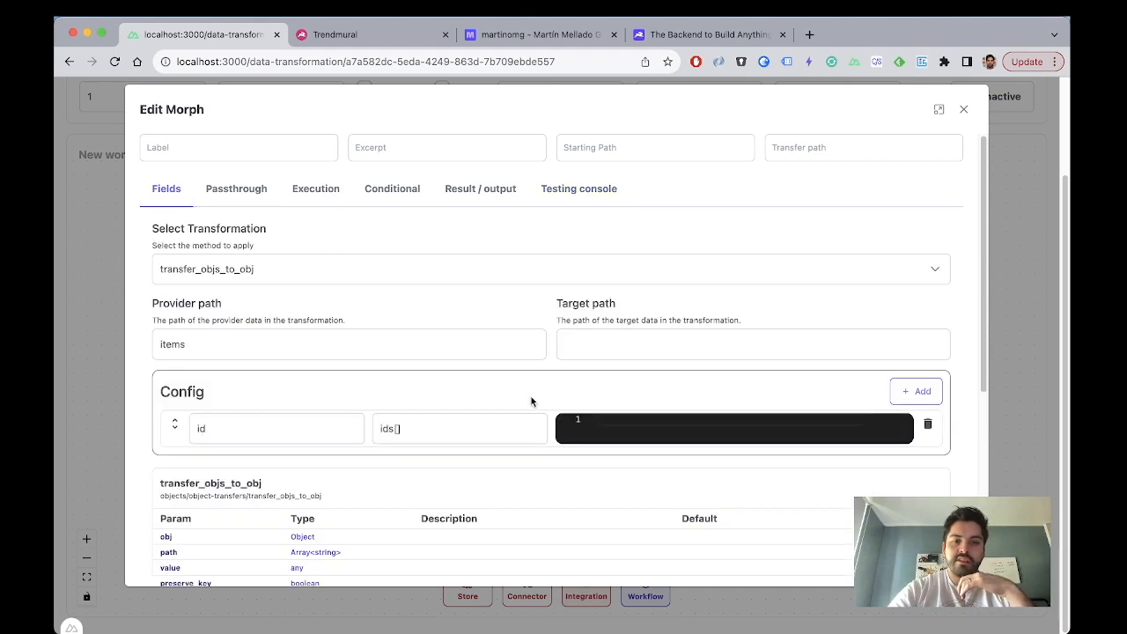
{"action": "double_click", "coordinate": [391, 429]}
{"action": "left_click", "coordinate": [396, 429]}
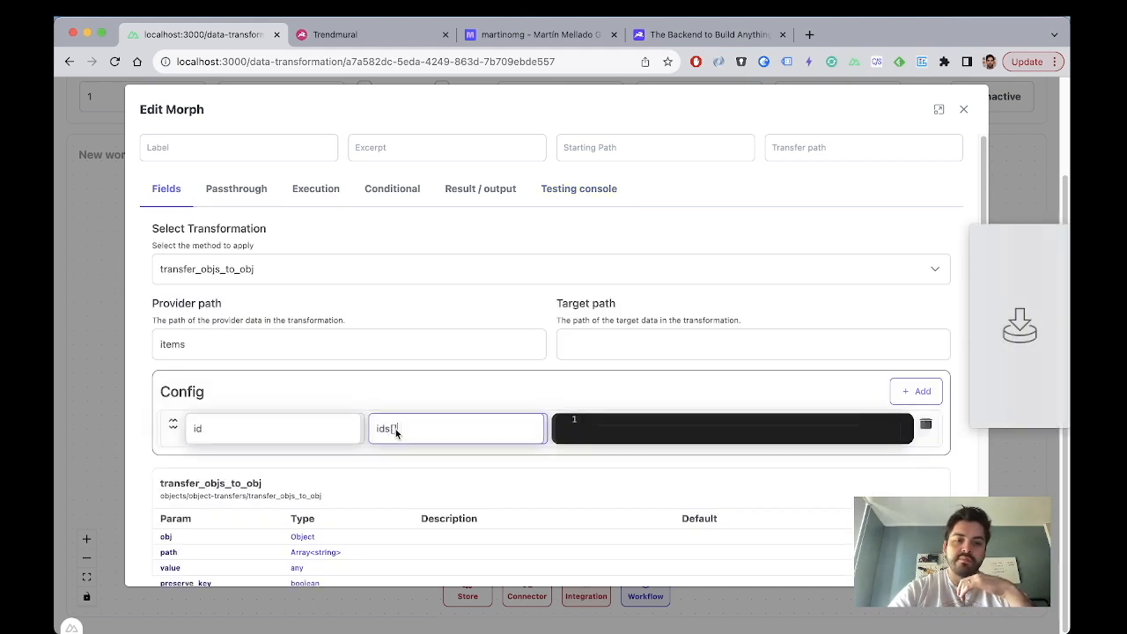
{"action": "type", "text": "[]"}
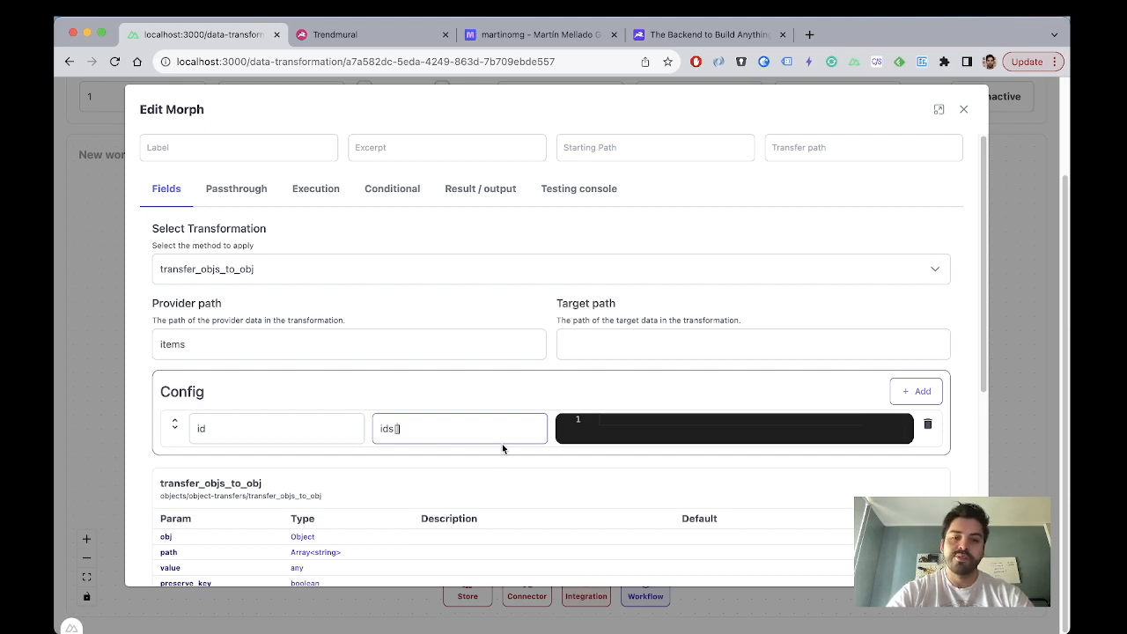
{"action": "left_click", "coordinate": [918, 391]}
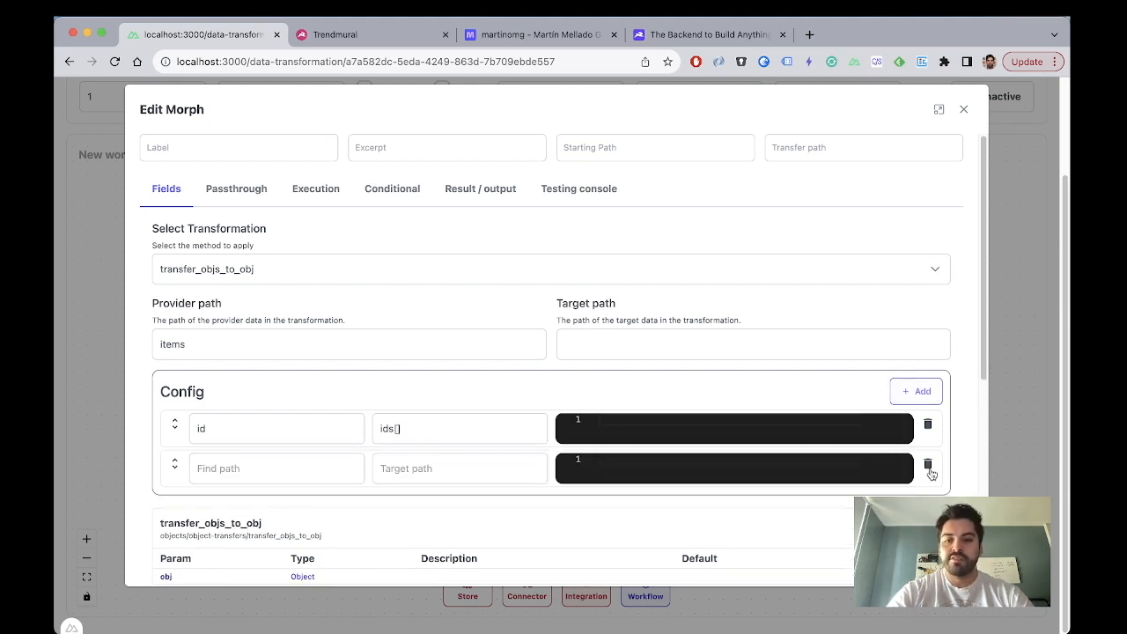
{"action": "left_click", "coordinate": [926, 463]}
Step: Examine the parameter table and the default JSON example documenting the transfer_objs_to_obj method
{"action": "scroll", "coordinate": [876, 394], "scroll_direction": "down", "scroll_amount": 2}
{"action": "scroll", "coordinate": [845, 302], "scroll_direction": "up", "scroll_amount": 1}
{"action": "scroll", "coordinate": [845, 302], "scroll_direction": "down", "scroll_amount": 2}
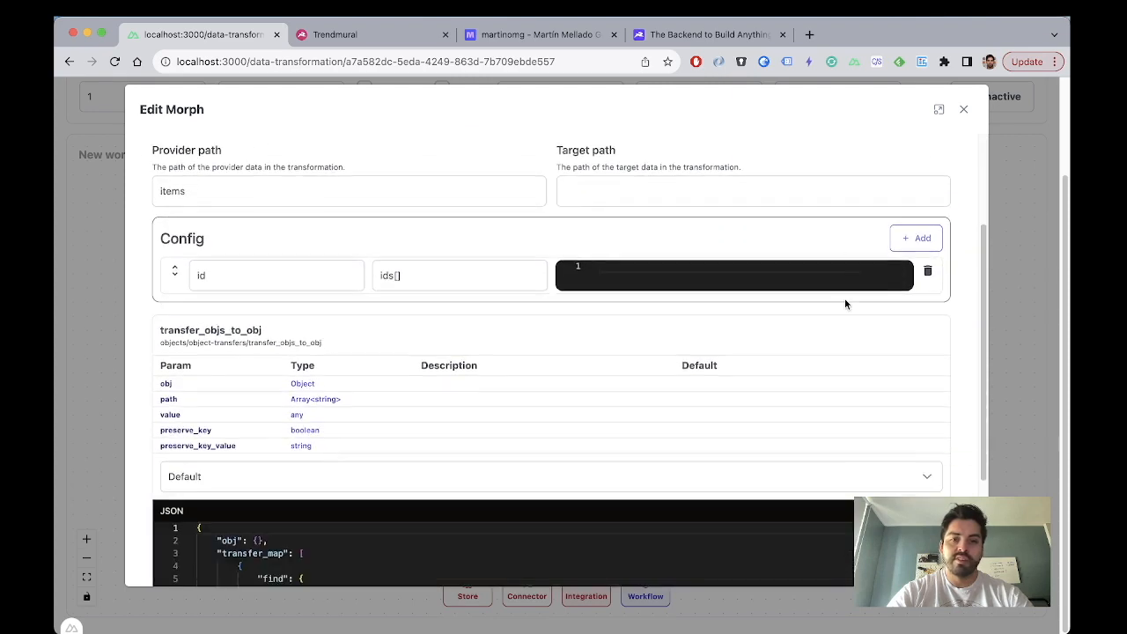
{"action": "scroll", "coordinate": [845, 302], "scroll_direction": "up", "scroll_amount": 3}
{"action": "scroll", "coordinate": [845, 302], "scroll_direction": "down", "scroll_amount": 5}
{"action": "scroll", "coordinate": [844, 302], "scroll_direction": "up", "scroll_amount": 3}
{"action": "scroll", "coordinate": [845, 302], "scroll_direction": "down", "scroll_amount": 4}
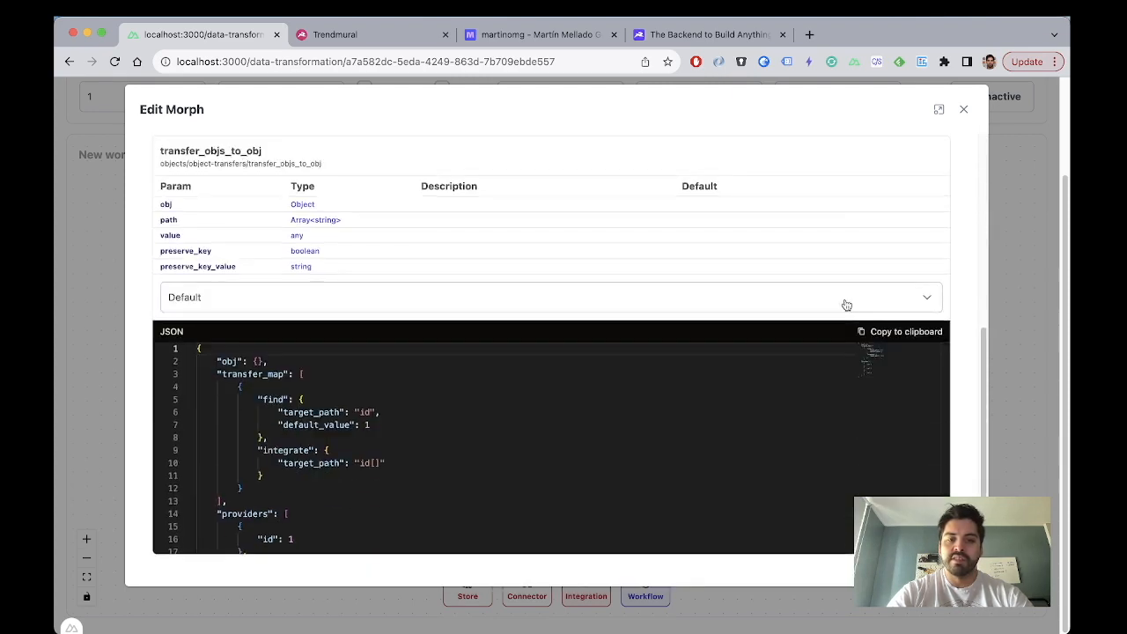
{"action": "scroll", "coordinate": [793, 291], "scroll_direction": "up", "scroll_amount": 6}
Step: Compare the object and array transfer methods offered for the Morph transformation, and close the settings without changing the method
{"action": "left_click", "coordinate": [500, 274]}
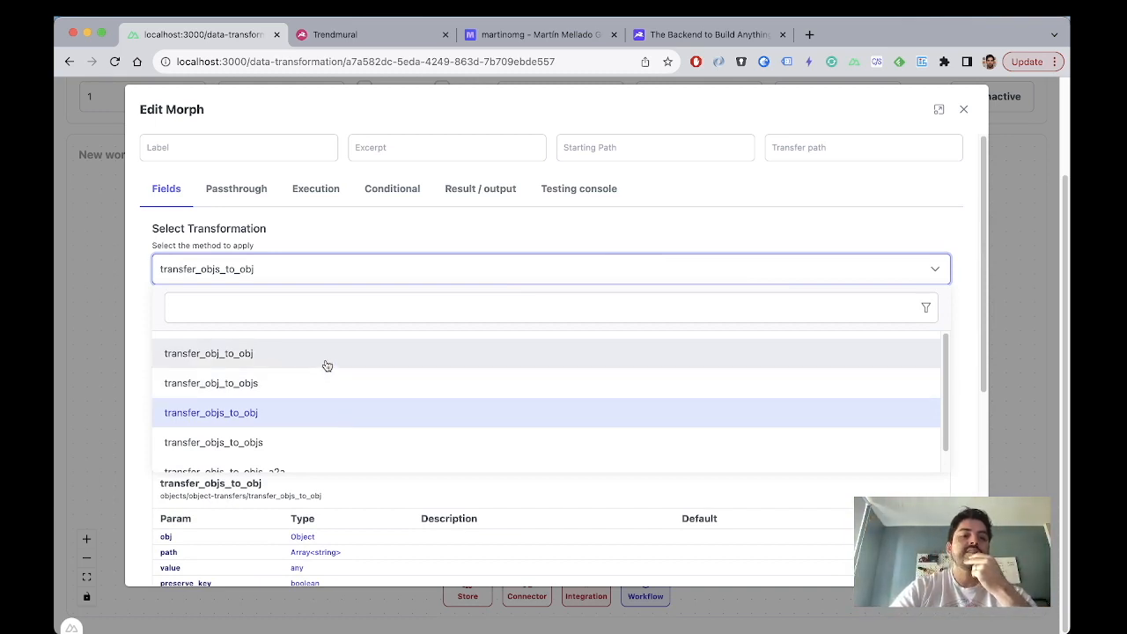
{"action": "scroll", "coordinate": [326, 365], "scroll_direction": "up", "scroll_amount": 1}
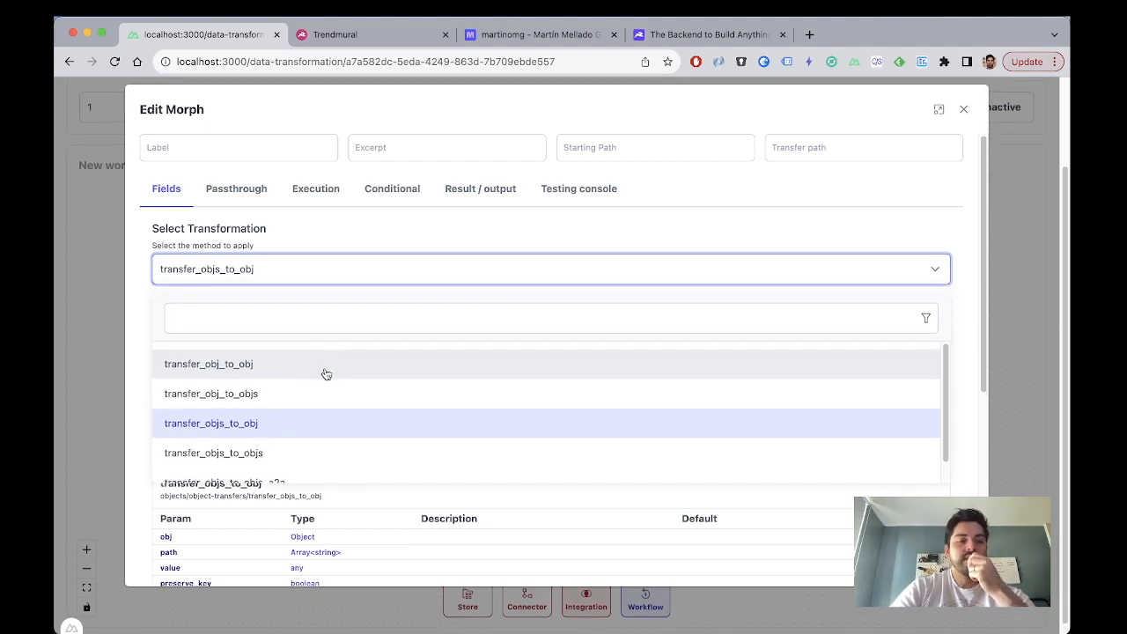
{"action": "scroll", "coordinate": [325, 375], "scroll_direction": "down", "scroll_amount": 1}
{"action": "scroll", "coordinate": [325, 375], "scroll_direction": "down", "scroll_amount": 1}
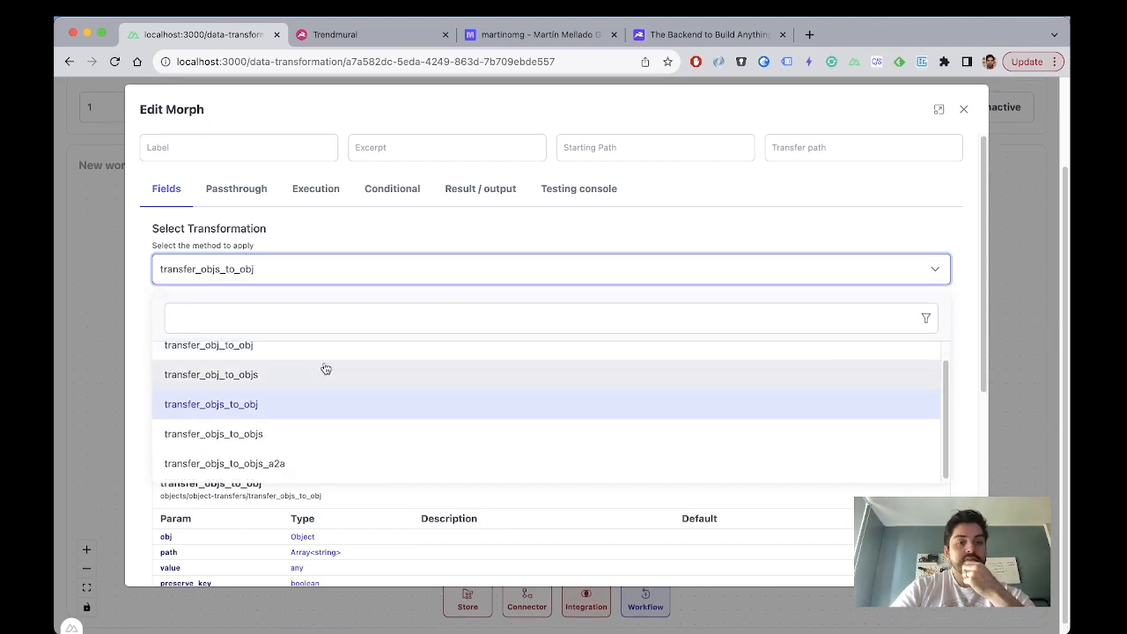
{"action": "scroll", "coordinate": [326, 369], "scroll_direction": "up", "scroll_amount": 1}
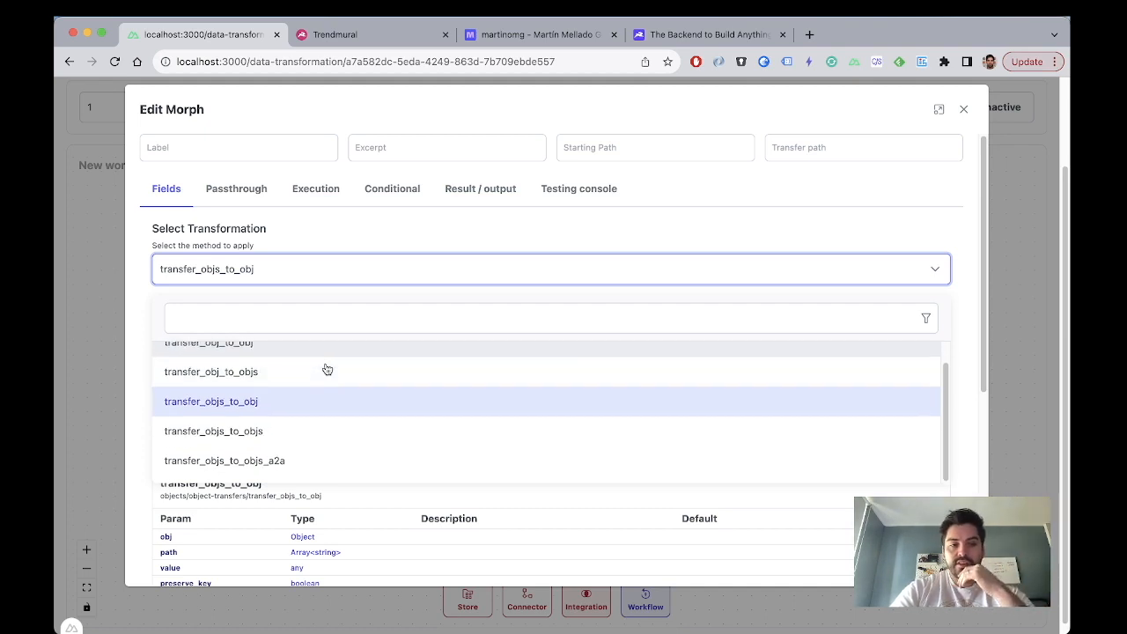
{"action": "scroll", "coordinate": [327, 369], "scroll_direction": "down", "scroll_amount": 1}
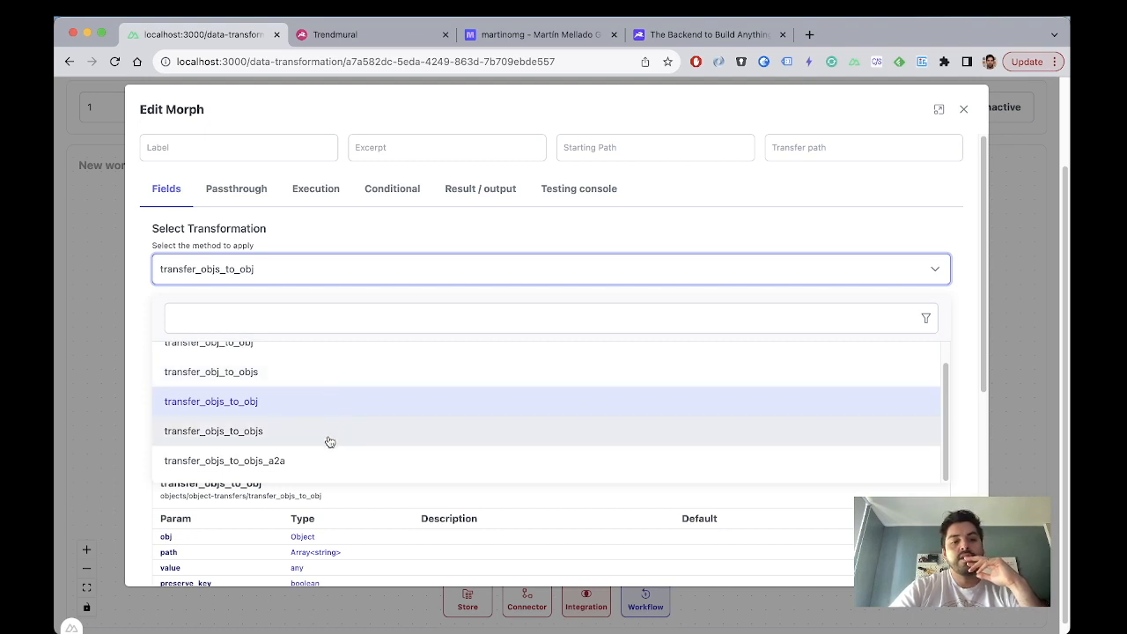
{"action": "scroll", "coordinate": [329, 441], "scroll_direction": "down", "scroll_amount": 1}
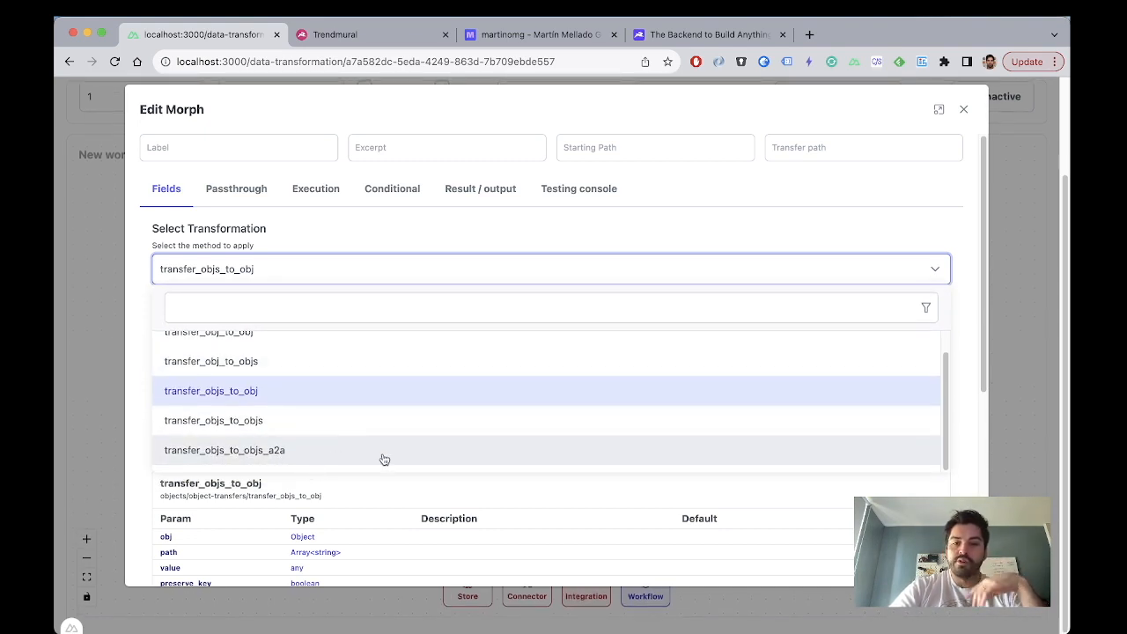
{"action": "left_click", "coordinate": [963, 111]}
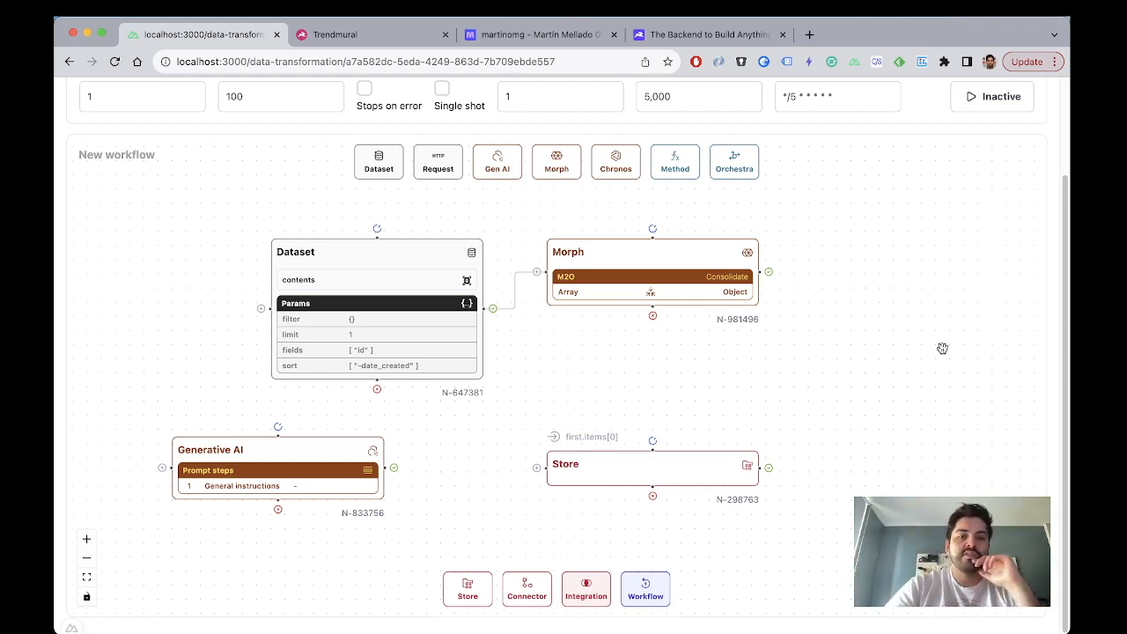
Step: Move the Dataset node higher on the canvas so that it sits above the level of the connected Morph node
{"action": "scroll", "coordinate": [642, 315], "scroll_direction": "down", "scroll_amount": 2}
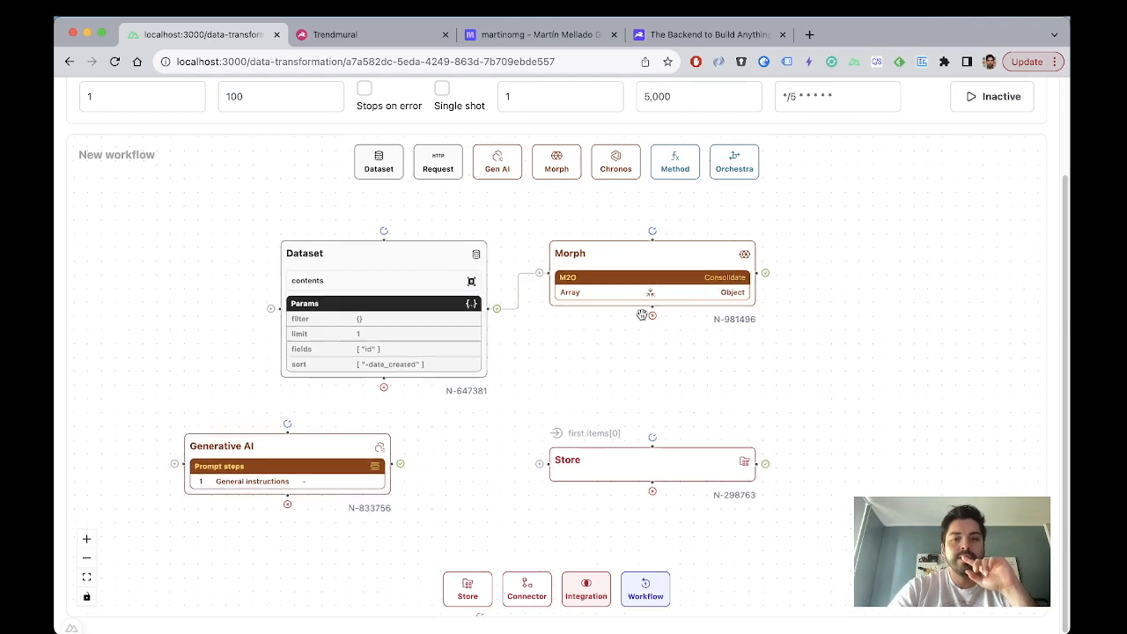
{"action": "left_click_drag", "start_coordinate": [546, 340], "coordinate": [422, 394]}
{"action": "left_click_drag", "start_coordinate": [359, 345], "coordinate": [375, 238]}
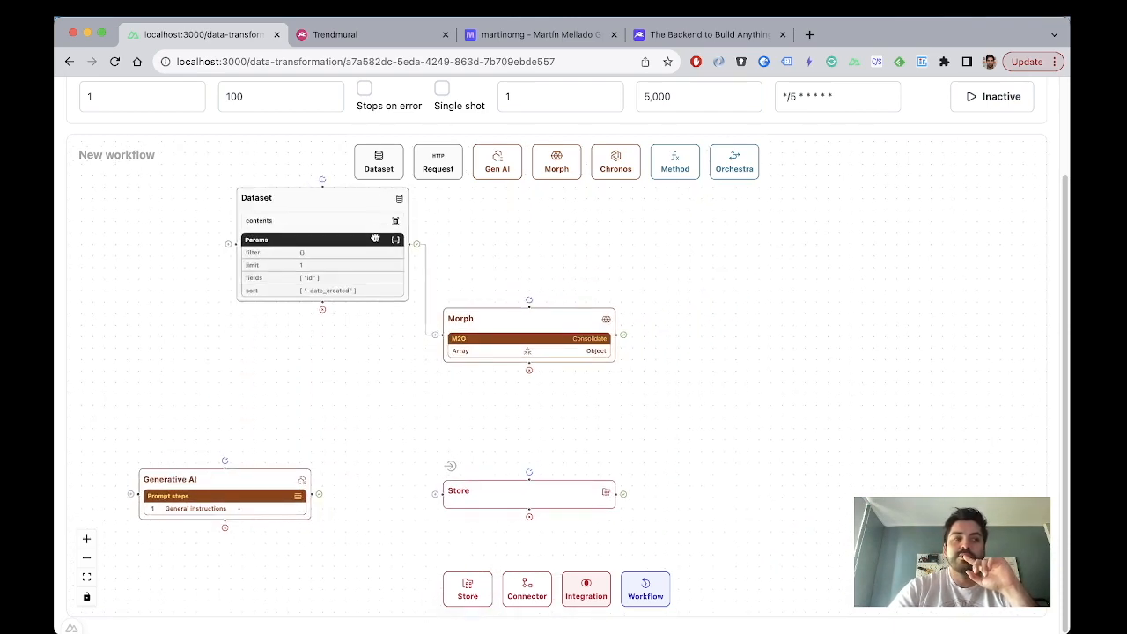
Step: Delete the connection between the Dataset and Morph nodes, and move the Morph node directly beneath the Dataset node
{"action": "left_click_drag", "start_coordinate": [502, 344], "coordinate": [531, 351]}
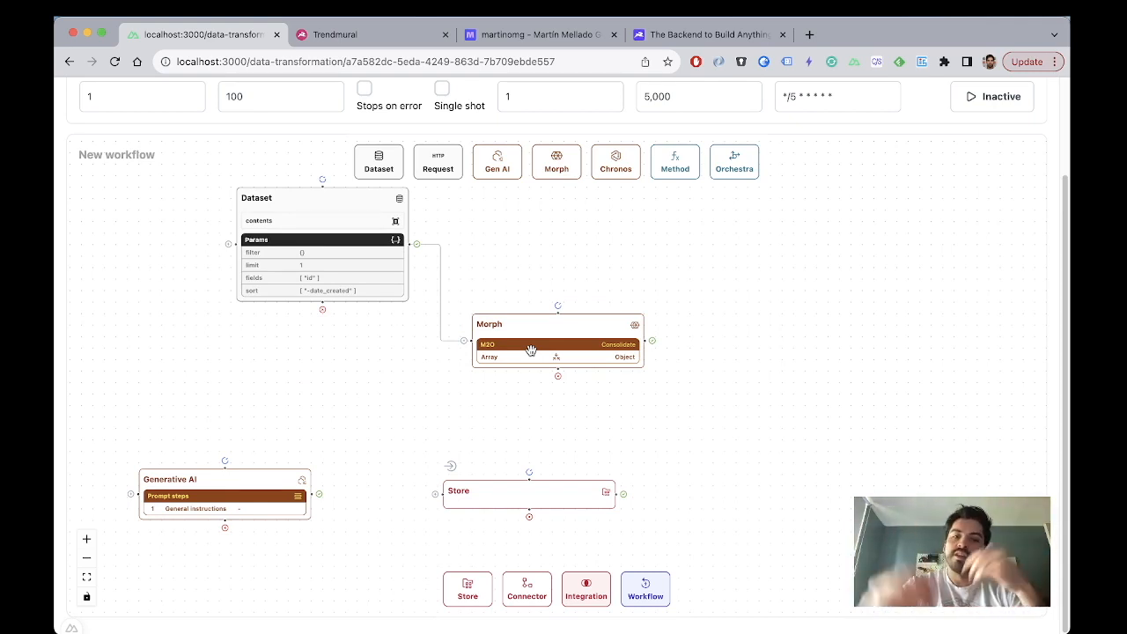
{"action": "left_click", "coordinate": [443, 305]}
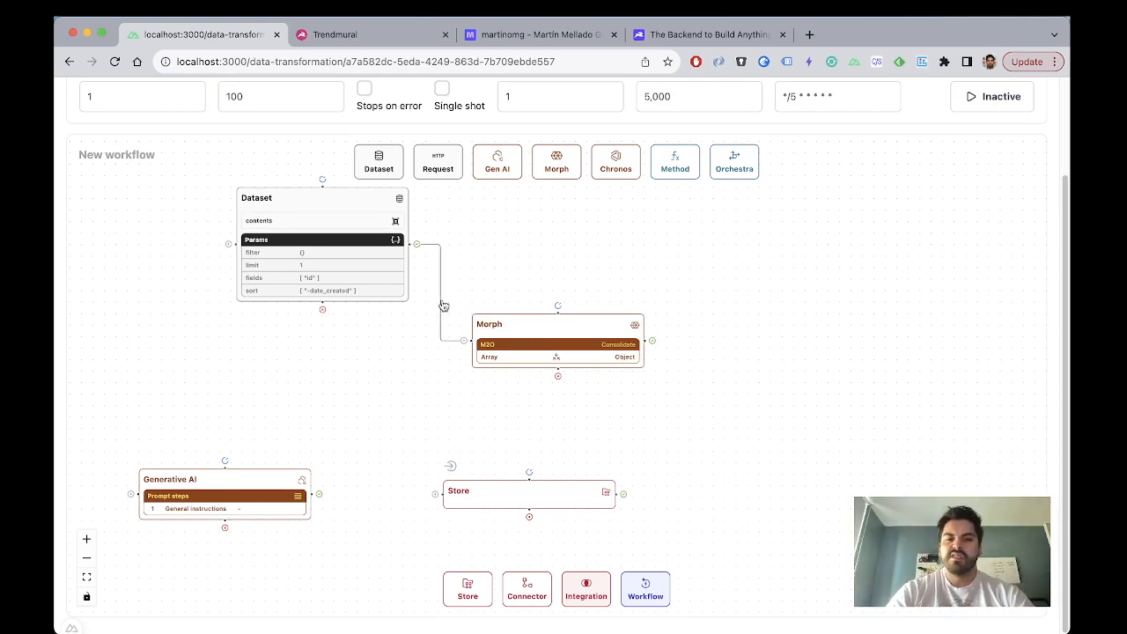
{"action": "key", "text": "BackSpace"}
{"action": "left_click_drag", "start_coordinate": [511, 331], "coordinate": [277, 369]}
{"action": "left_click_drag", "start_coordinate": [473, 313], "coordinate": [543, 408]}
{"action": "scroll", "coordinate": [537, 334], "scroll_direction": "up", "scroll_amount": 2}
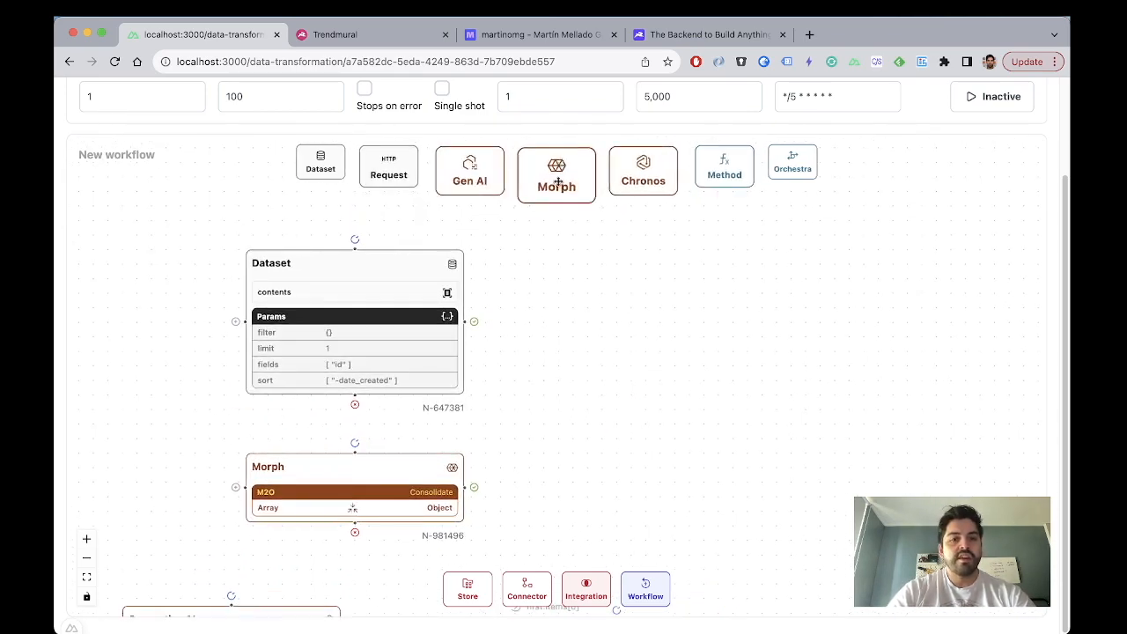
Step: Review the Morph node's transformation fields and its parameter table, and close the settings without changing anything
{"action": "double_click", "coordinate": [411, 467]}
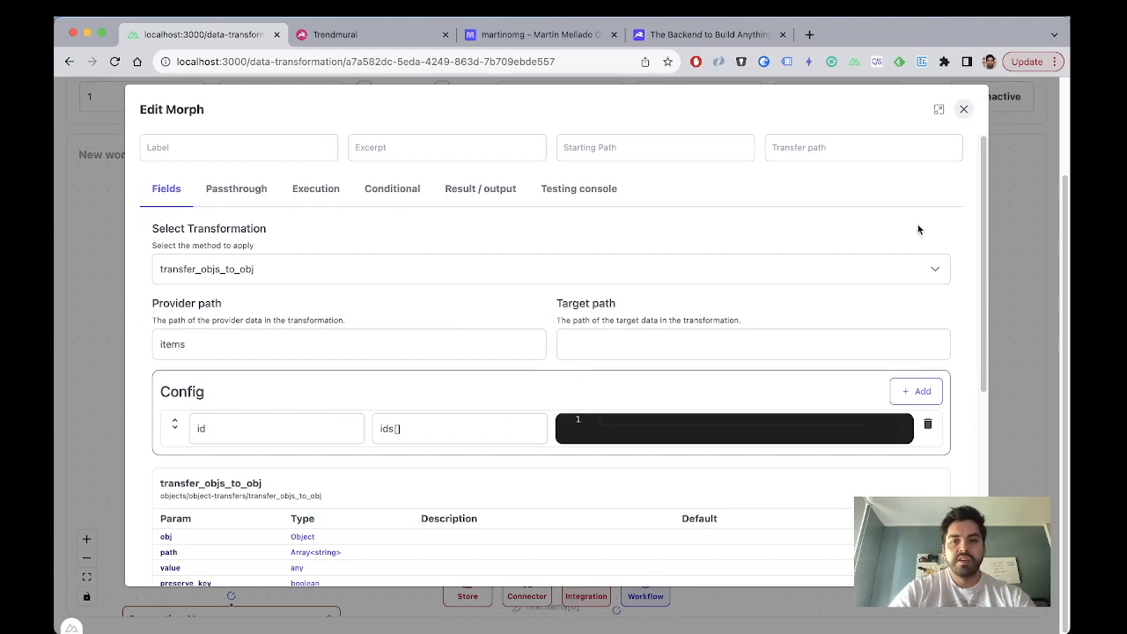
{"action": "scroll", "coordinate": [861, 303], "scroll_direction": "down", "scroll_amount": 3}
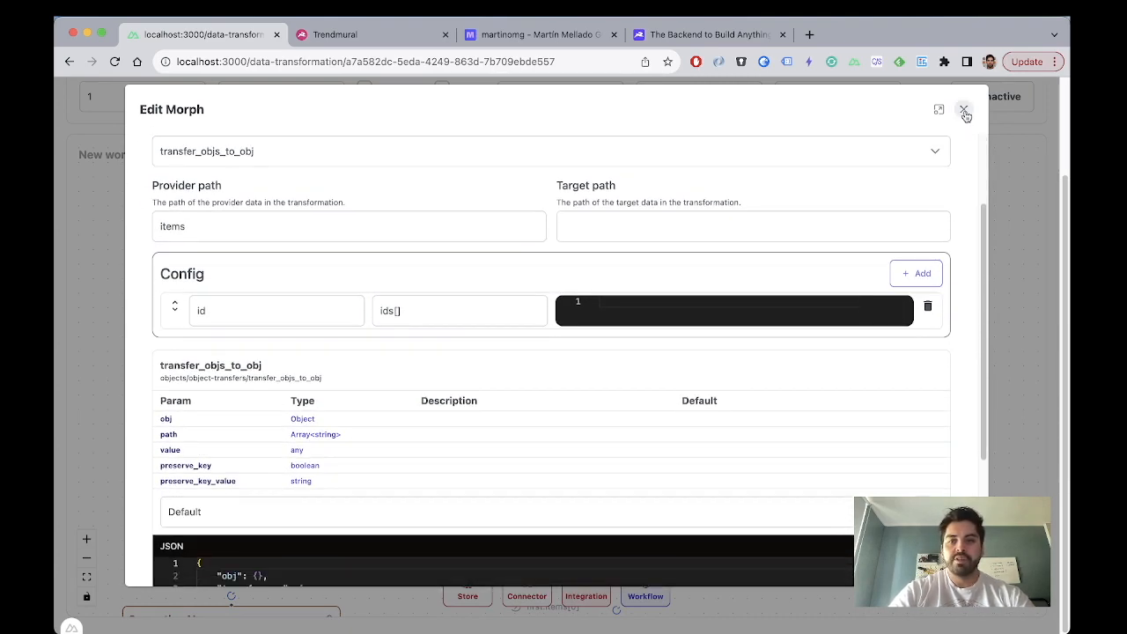
{"action": "left_click", "coordinate": [964, 111]}
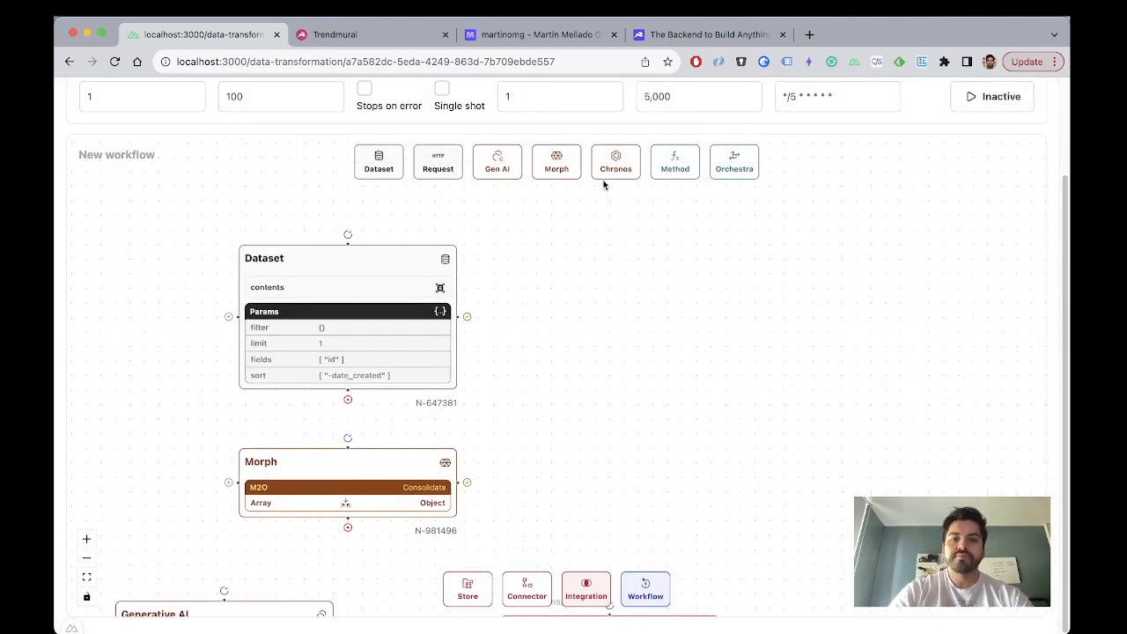
Step: Add a Chronos node to the canvas and position it to the right of the Dataset node
{"action": "left_click_drag", "start_coordinate": [615, 163], "coordinate": [704, 337]}
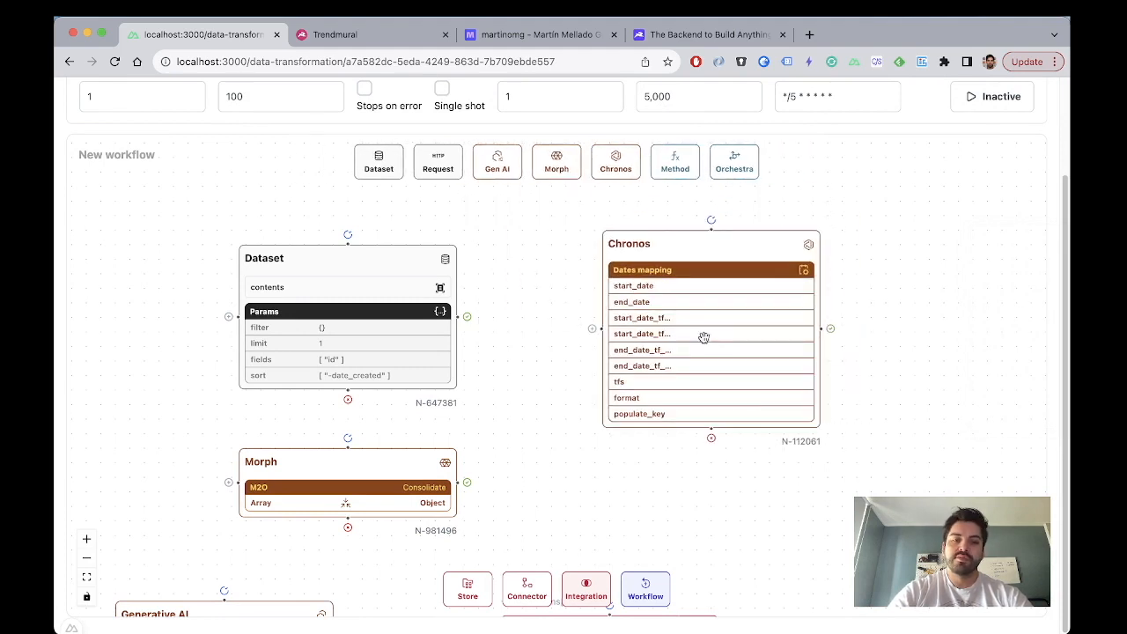
{"action": "left_click_drag", "start_coordinate": [819, 356], "coordinate": [689, 500]}
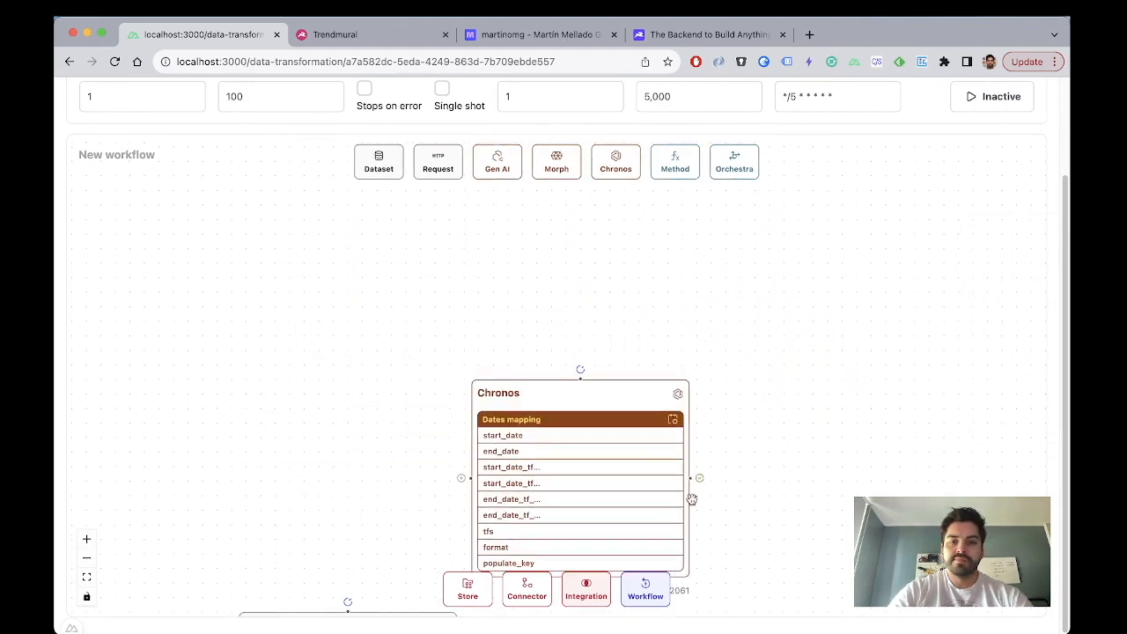
{"action": "scroll", "coordinate": [798, 481], "scroll_direction": "down", "scroll_amount": 5}
{"action": "left_click_drag", "start_coordinate": [798, 482], "coordinate": [667, 220]}
{"action": "left_click_drag", "start_coordinate": [572, 219], "coordinate": [660, 307]}
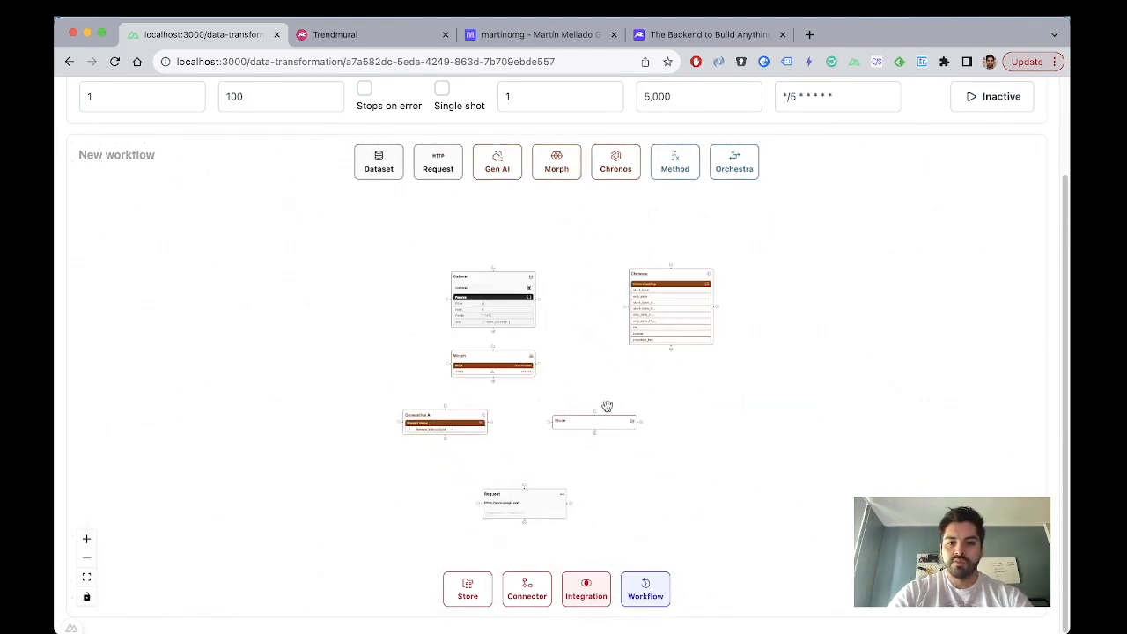
Step: Move the Store node to the right of the Chronos node and connect the Chronos output to the Store input
{"action": "left_click_drag", "start_coordinate": [596, 416], "coordinate": [790, 301]}
{"action": "scroll", "coordinate": [701, 313], "scroll_direction": "up", "scroll_amount": 5}
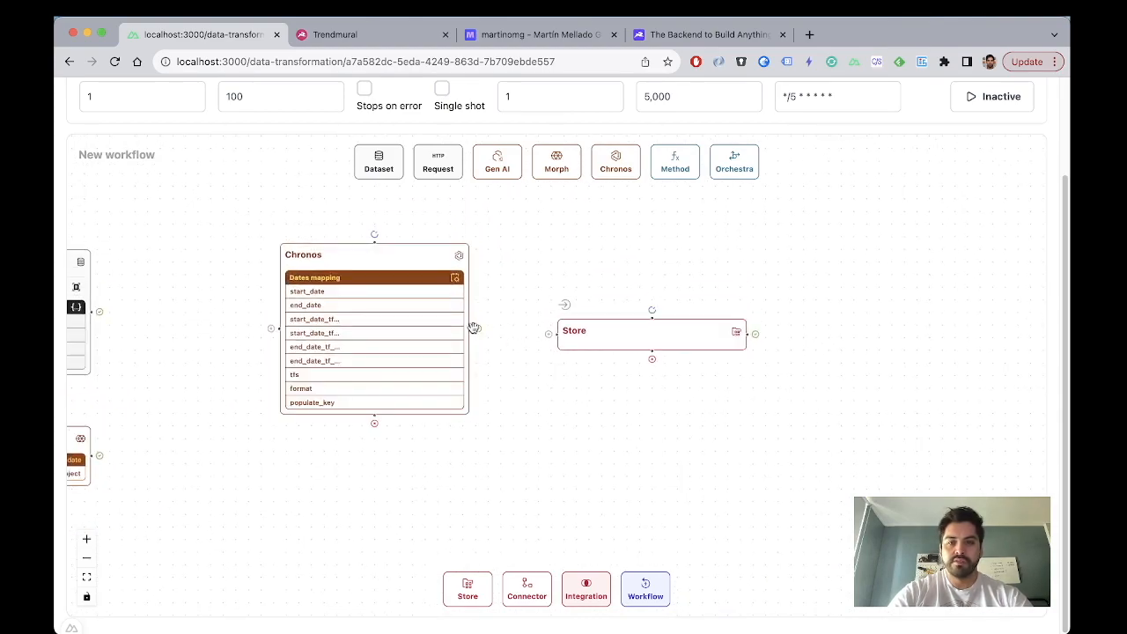
{"action": "left_click_drag", "start_coordinate": [526, 328], "coordinate": [548, 333]}
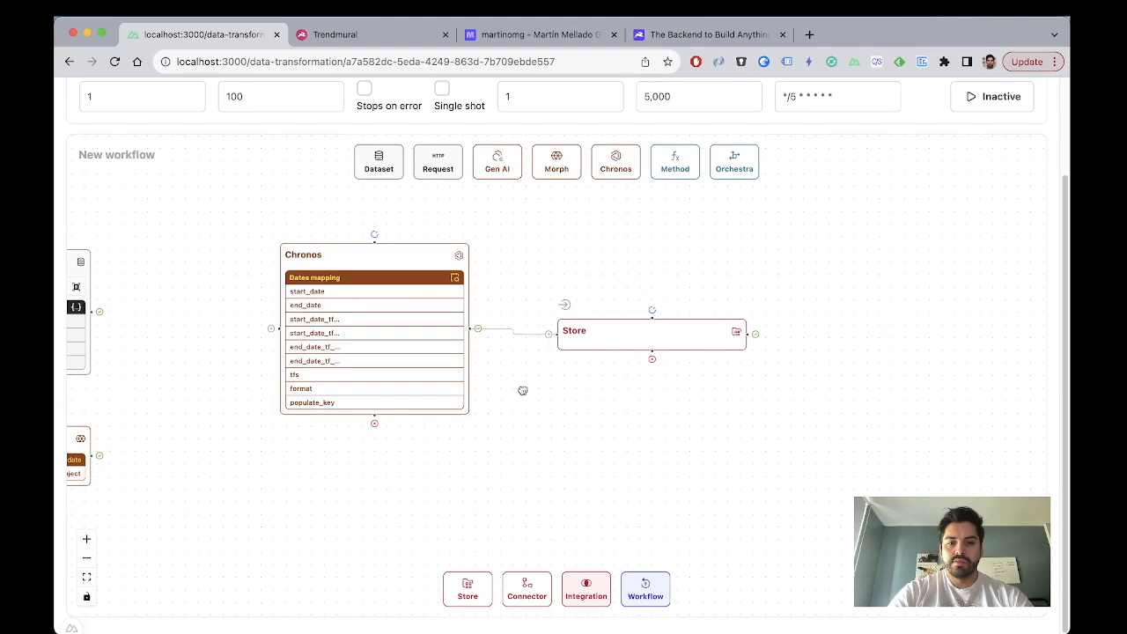
Step: Set the two Chronos dates to 06/11/2023 12:45 and 25/11/2023 12:45, and select the d and w timeframes
{"action": "scroll", "coordinate": [524, 390], "scroll_direction": "left", "scroll_amount": 2}
{"action": "left_click_drag", "start_coordinate": [412, 336], "coordinate": [474, 357]}
{"action": "double_click", "coordinate": [474, 355]}
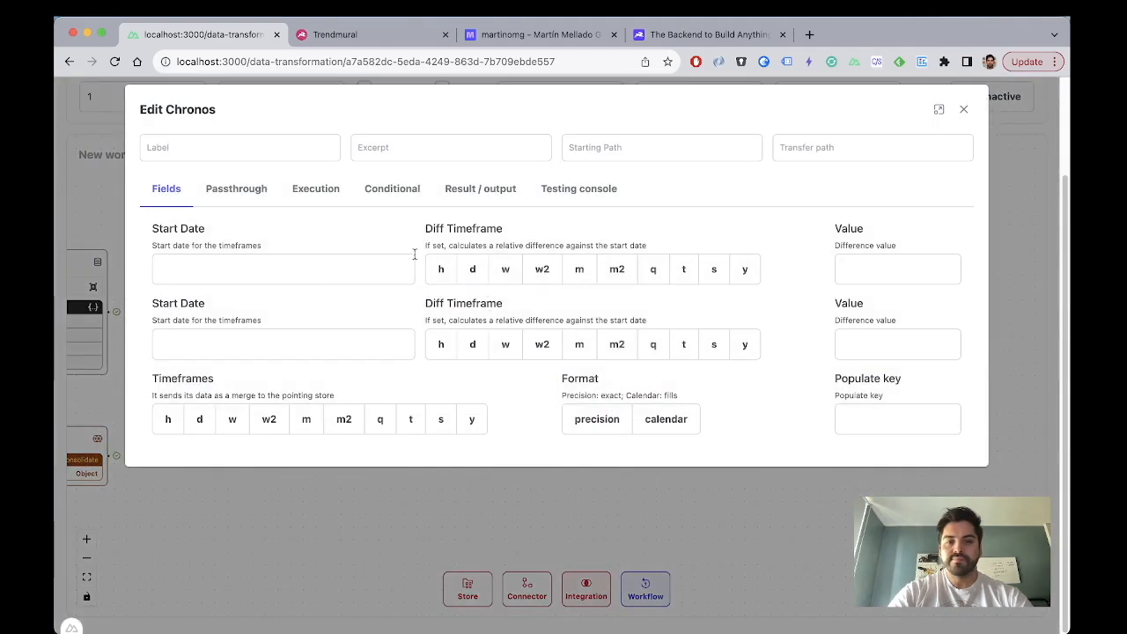
{"action": "left_click", "coordinate": [278, 268]}
{"action": "left_click", "coordinate": [216, 209]}
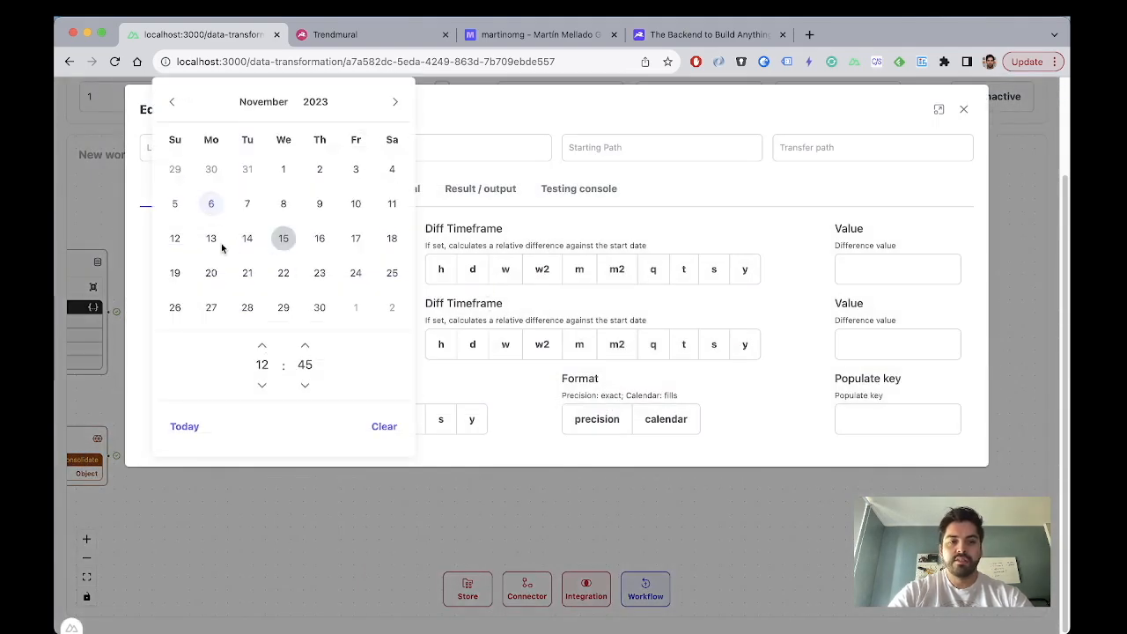
{"action": "left_click", "coordinate": [510, 119]}
{"action": "left_click", "coordinate": [249, 341]}
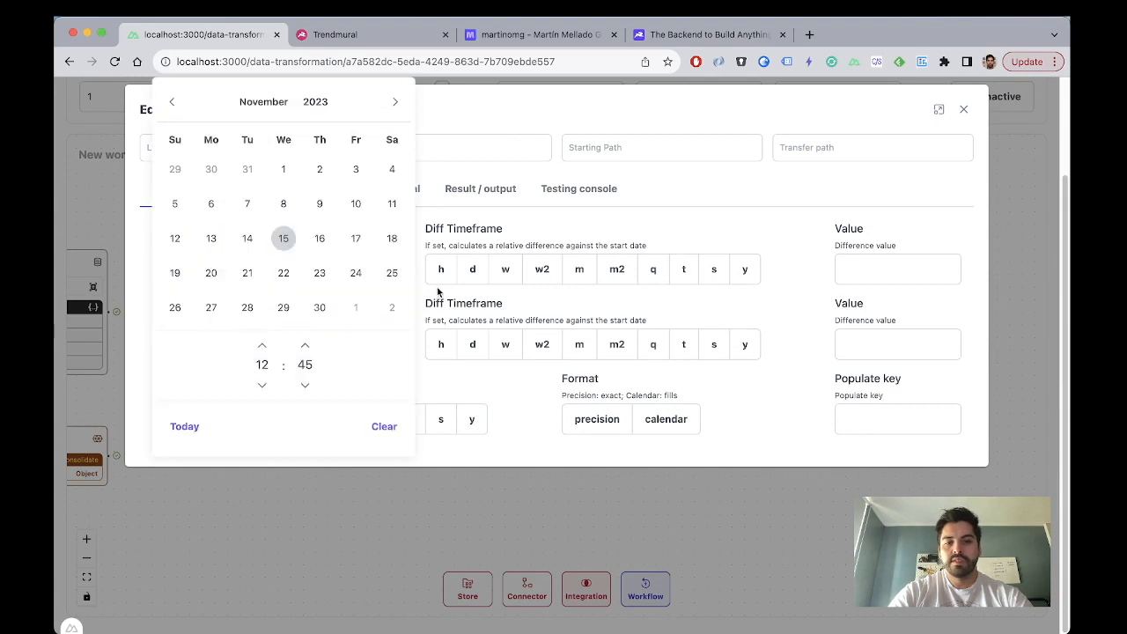
{"action": "left_click", "coordinate": [392, 272]}
{"action": "left_click", "coordinate": [494, 108]}
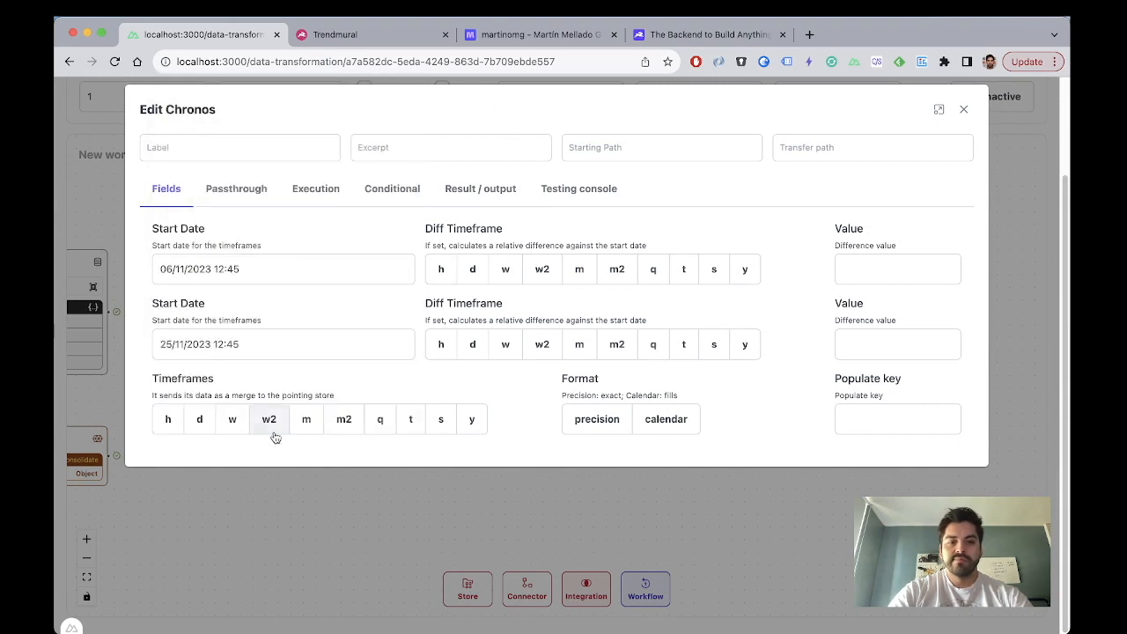
{"action": "left_click", "coordinate": [232, 419]}
{"action": "left_click", "coordinate": [199, 419]}
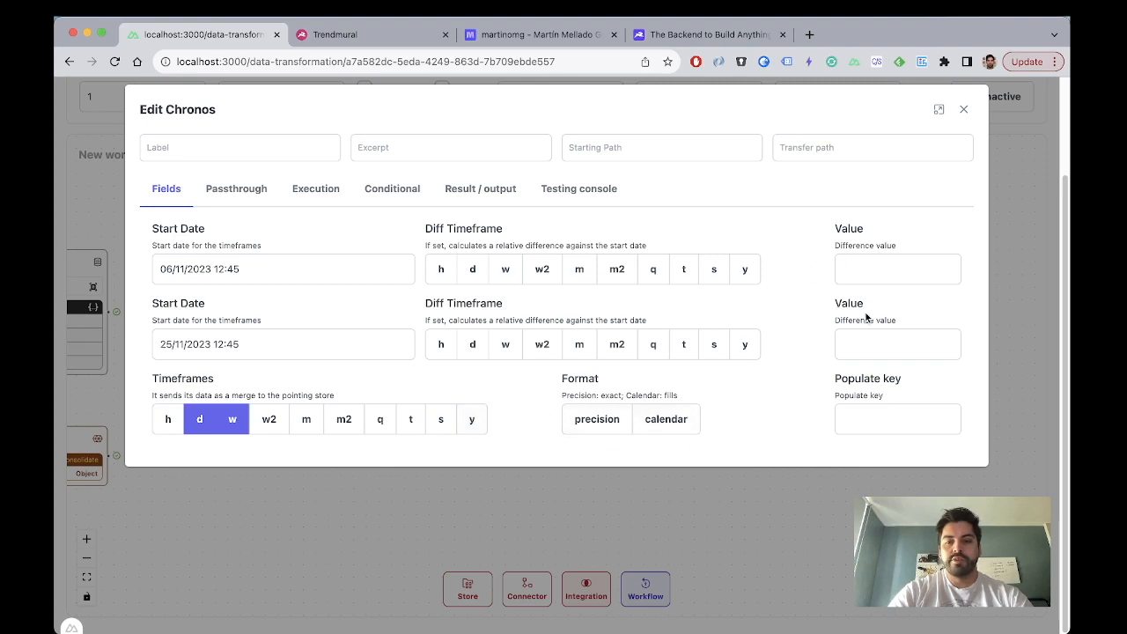
Step: Test the Chronos node, examine the generated module response, and close its settings
{"action": "left_click", "coordinate": [583, 187]}
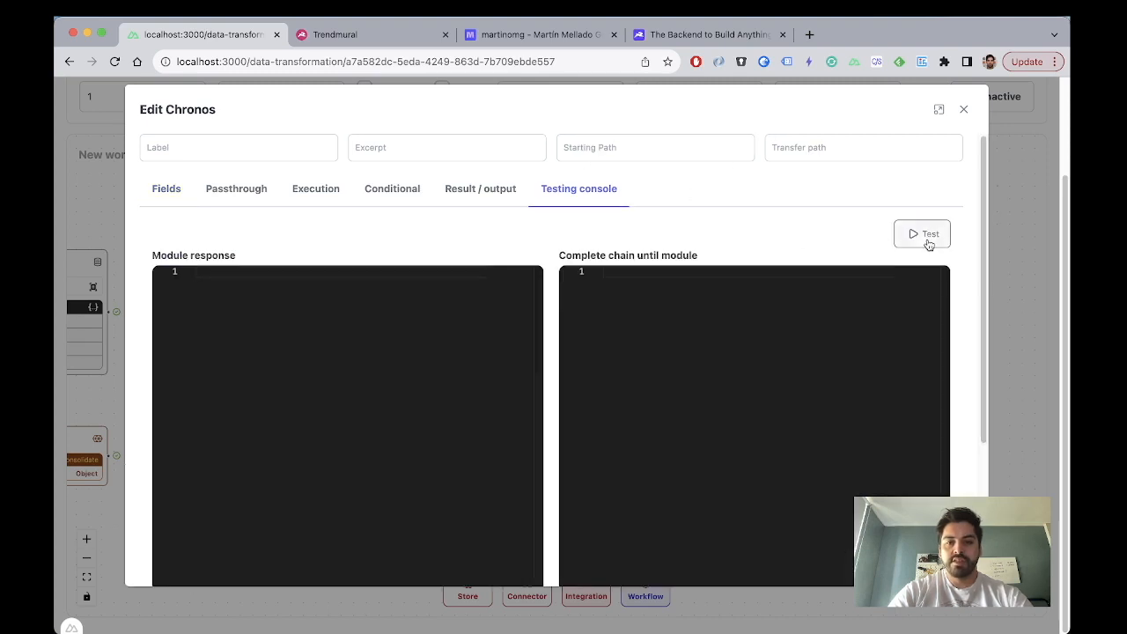
{"action": "scroll", "coordinate": [361, 350], "scroll_direction": "down", "scroll_amount": 20}
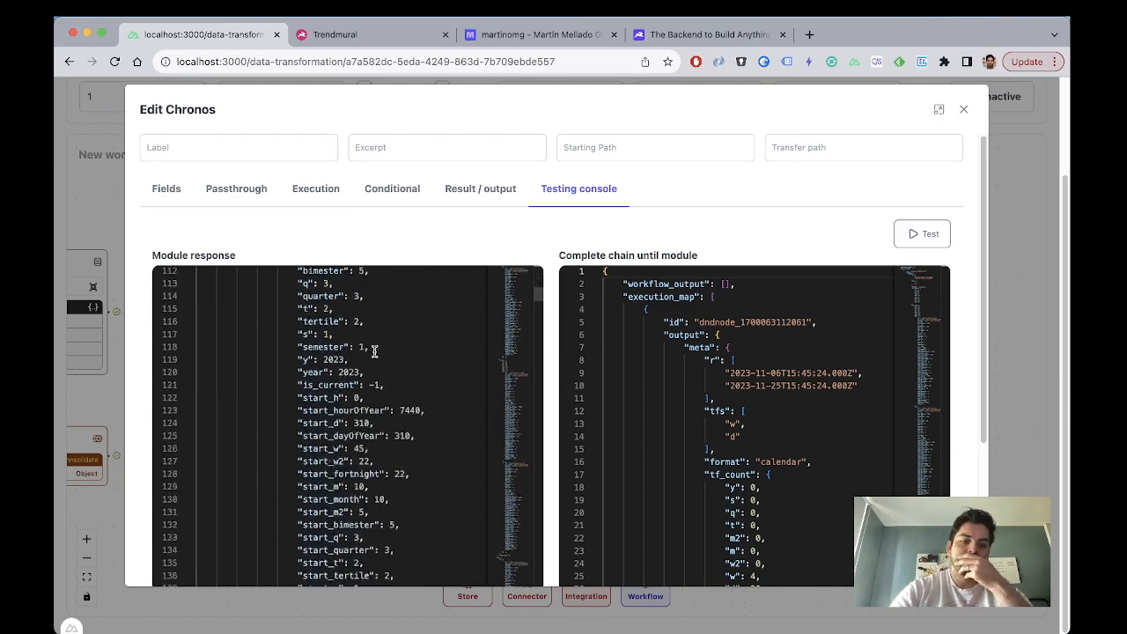
{"action": "scroll", "coordinate": [374, 351], "scroll_direction": "up", "scroll_amount": 20}
{"action": "key", "text": "Escape"}
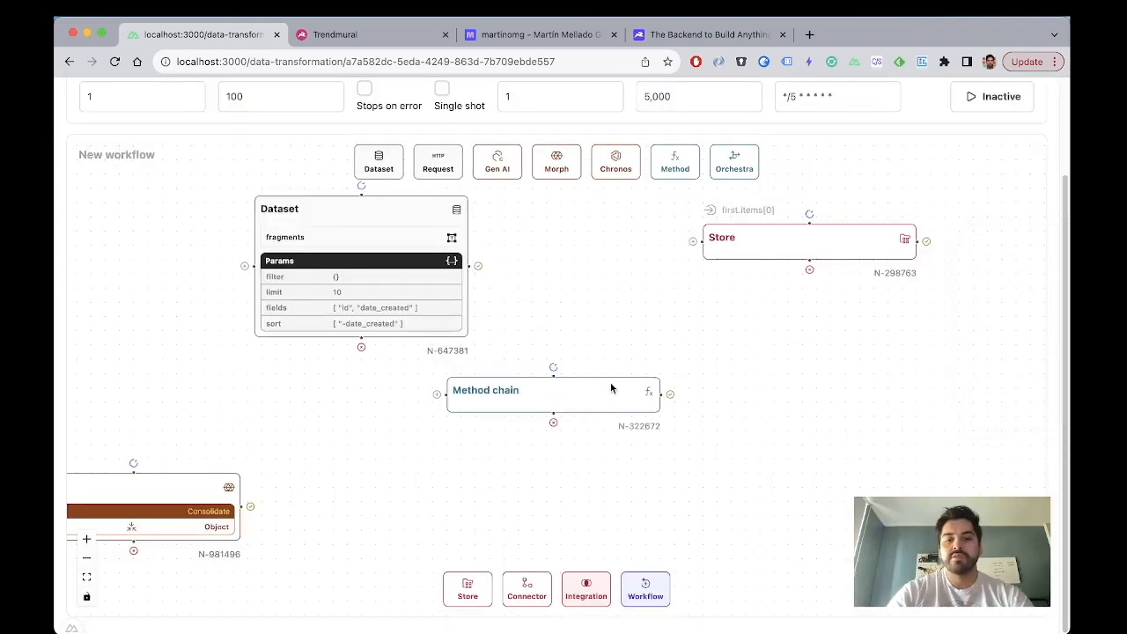
Step: Look over the Method chain's pre, single and post method sections, and add an Orchestra node beneath the Store node
{"action": "left_click", "coordinate": [604, 394]}
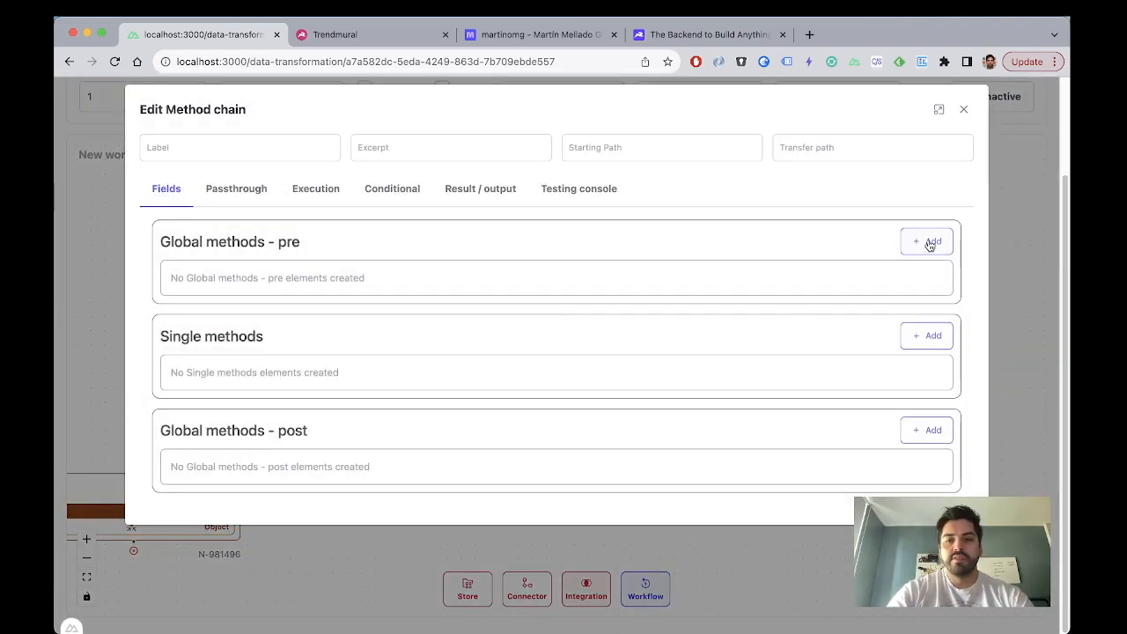
{"action": "left_click", "coordinate": [963, 109]}
{"action": "left_click_drag", "start_coordinate": [735, 162], "coordinate": [805, 366]}
Step: Rearrange the canvas so that the Method chain node sits in a row between the Dataset and Store nodes
{"action": "left_click_drag", "start_coordinate": [570, 400], "coordinate": [535, 361]}
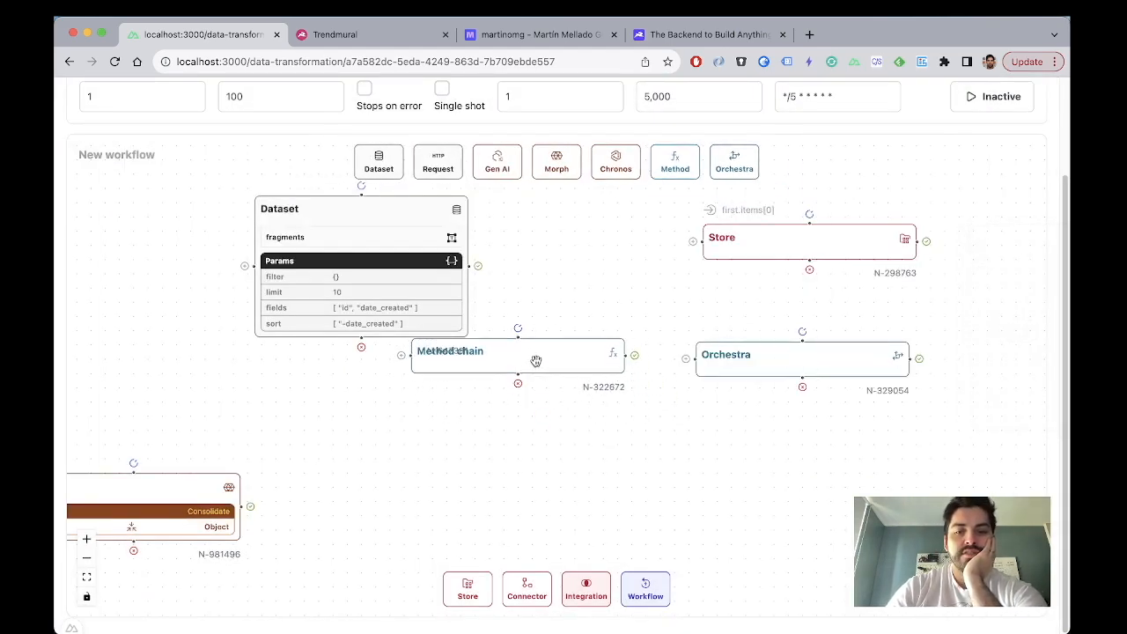
{"action": "left_click_drag", "start_coordinate": [459, 311], "coordinate": [354, 299]}
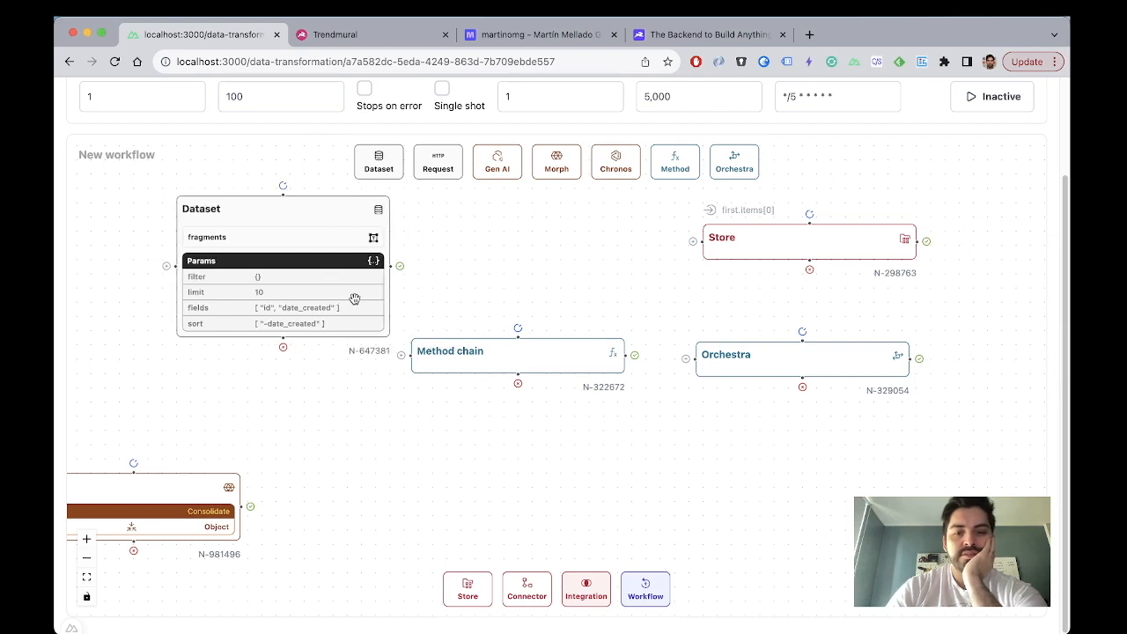
{"action": "left_click_drag", "start_coordinate": [572, 376], "coordinate": [586, 368]}
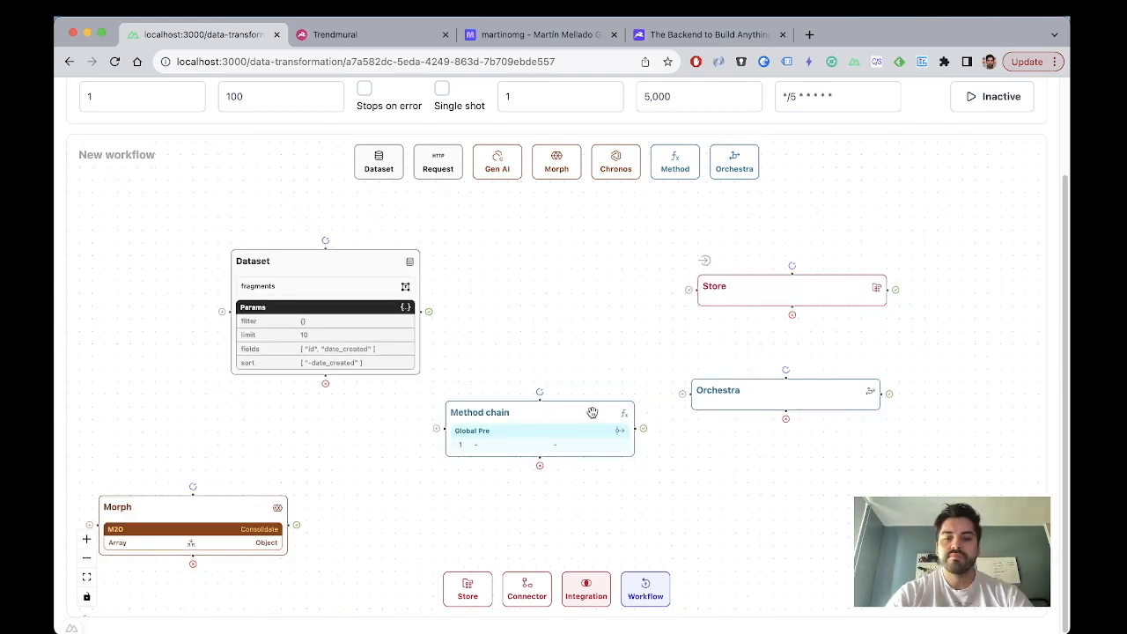
{"action": "left_click_drag", "start_coordinate": [592, 413], "coordinate": [615, 265]}
{"action": "left_click_drag", "start_coordinate": [735, 287], "coordinate": [741, 288]}
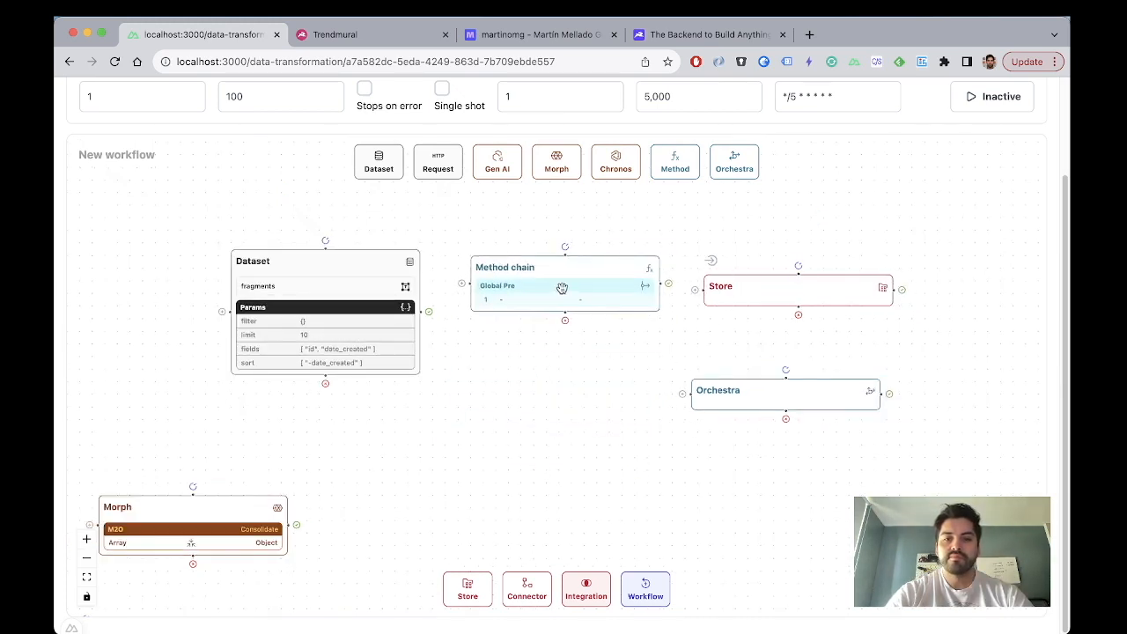
{"action": "left_click_drag", "start_coordinate": [560, 290], "coordinate": [561, 284]}
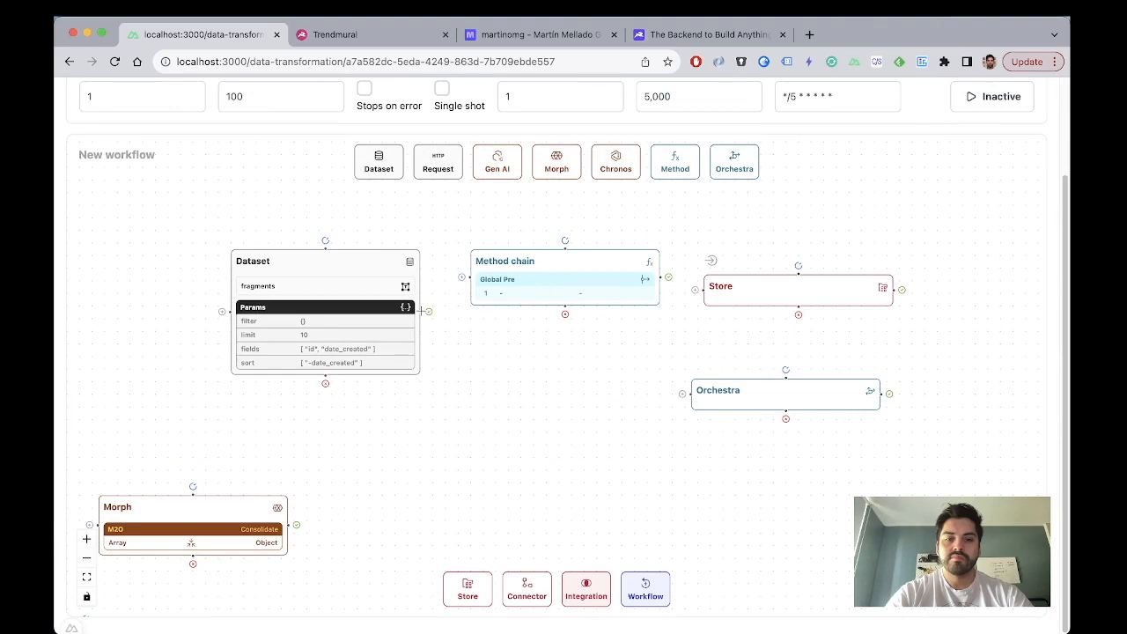
Step: In the Method chain's arr_to_batch global pre method, add source.batches = method({arr:source.items, n: 3}) above the return, and close the settings
{"action": "left_click", "coordinate": [503, 279]}
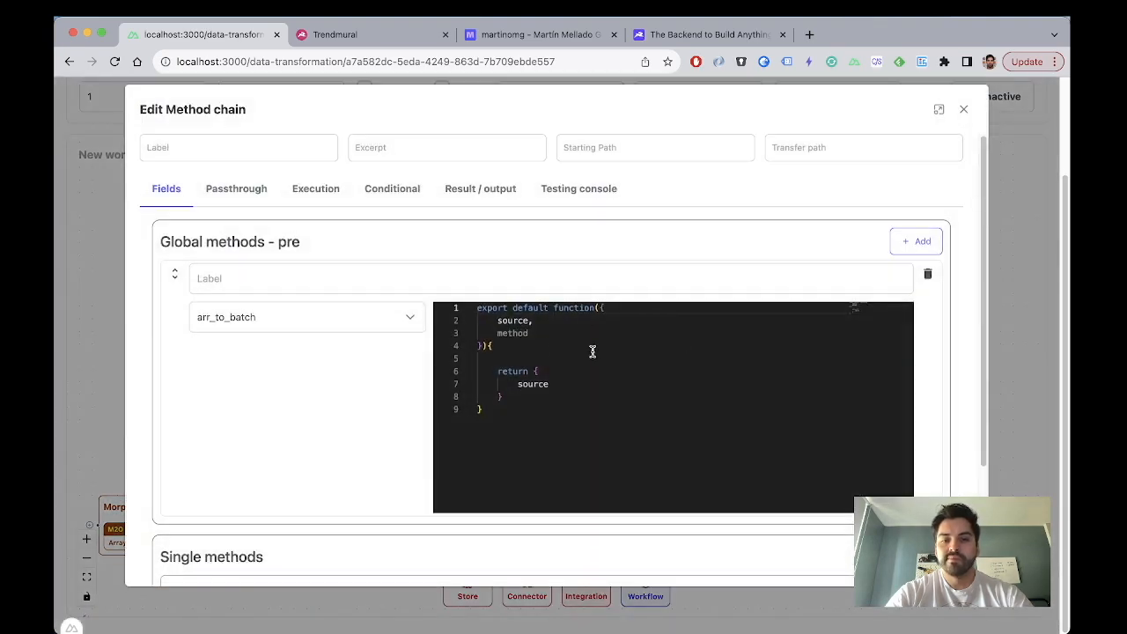
{"action": "left_click", "coordinate": [542, 355]}
{"action": "type", "text": "con"}
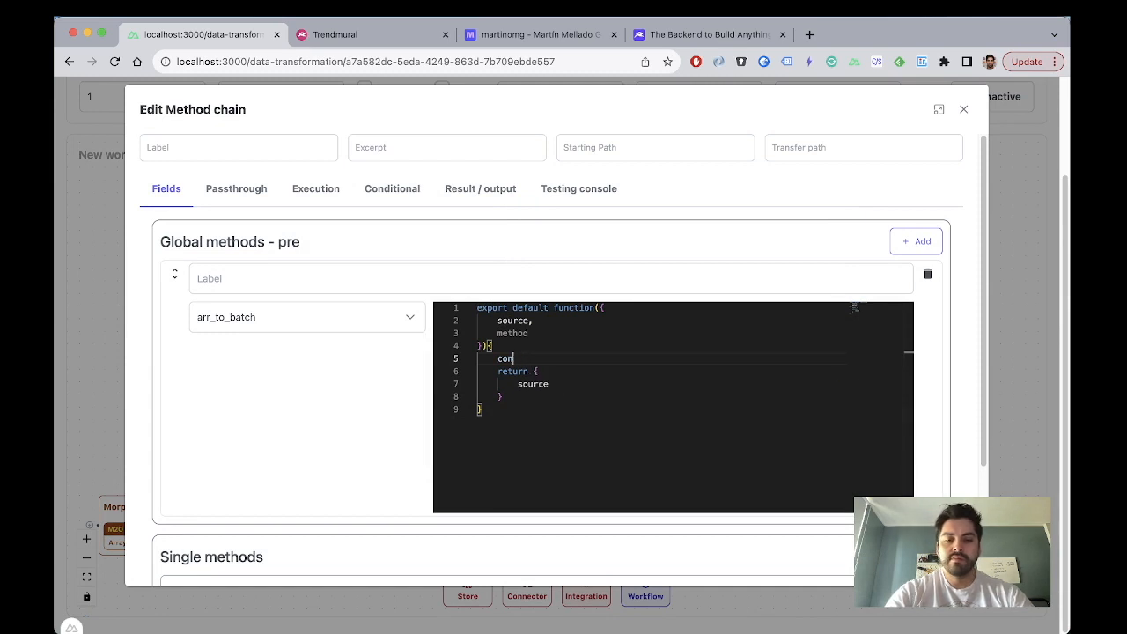
{"action": "type", "text": "st bsource.batches ="}
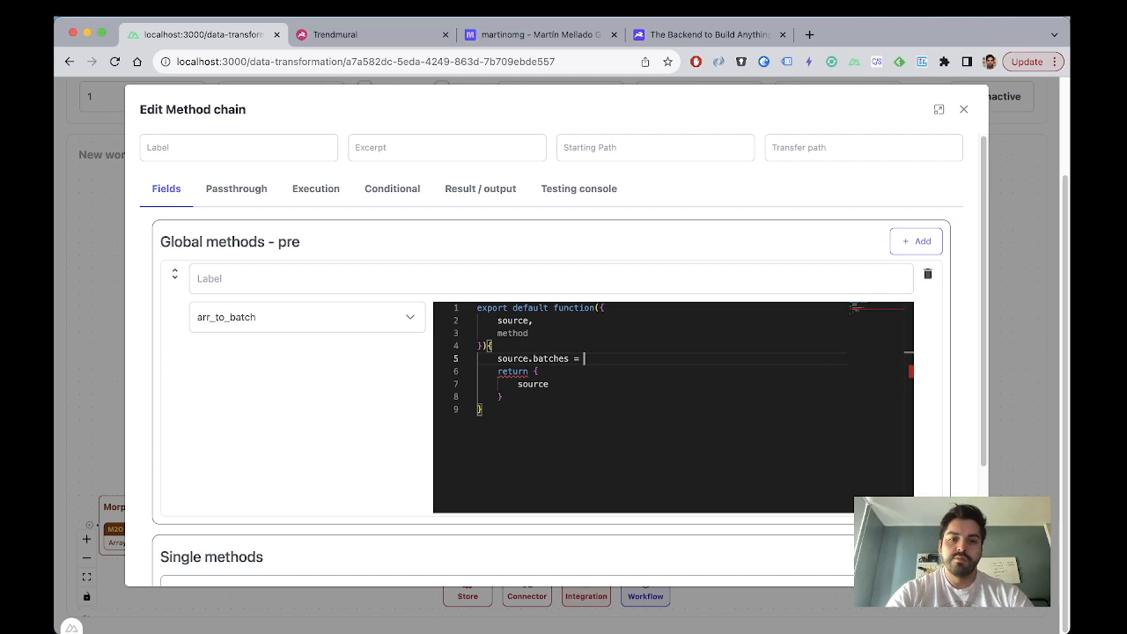
{"action": "type", "text": " method("}
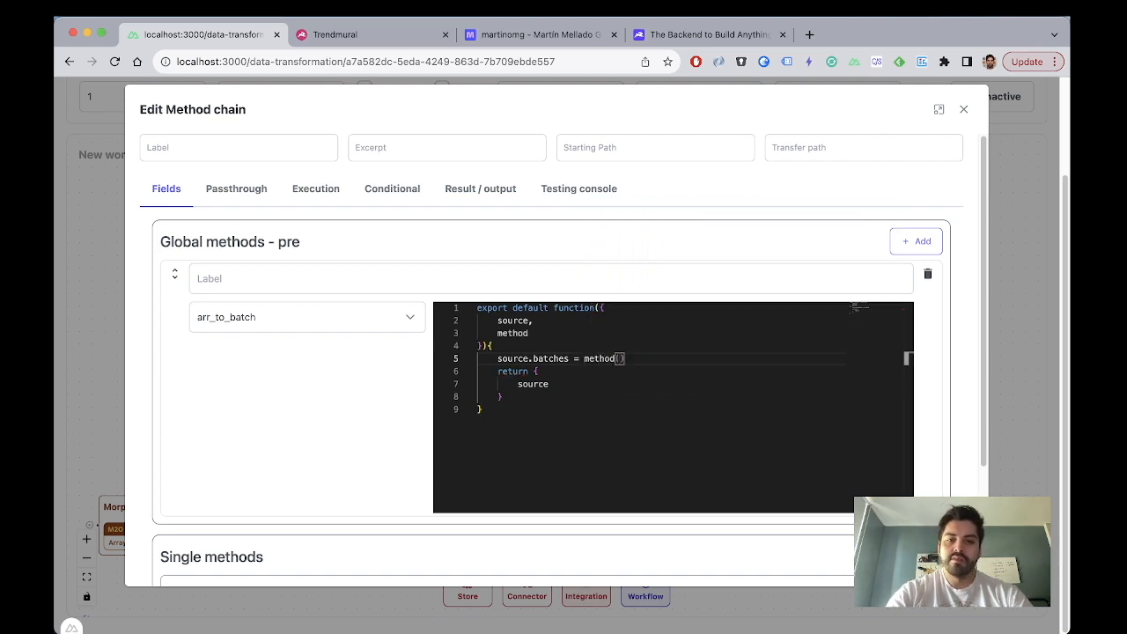
{"action": "type", "text": "source.items"}
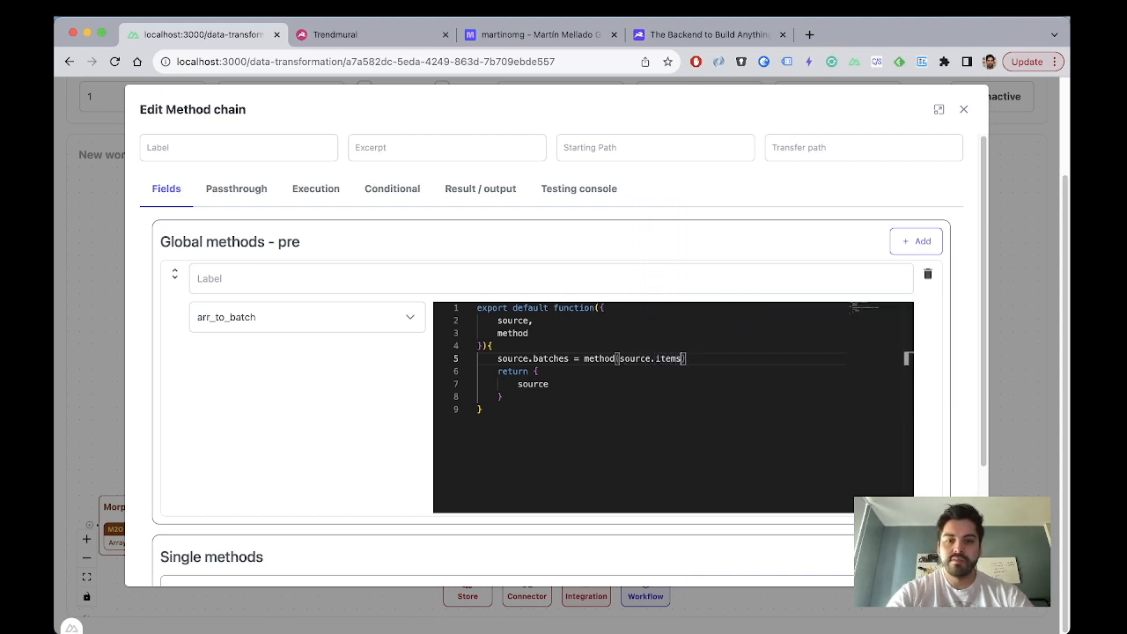
{"action": "key", "text": "alt+shift+Left"}
{"action": "key", "text": "alt+shift+Left"}
{"action": "key", "text": "BackSpace"}
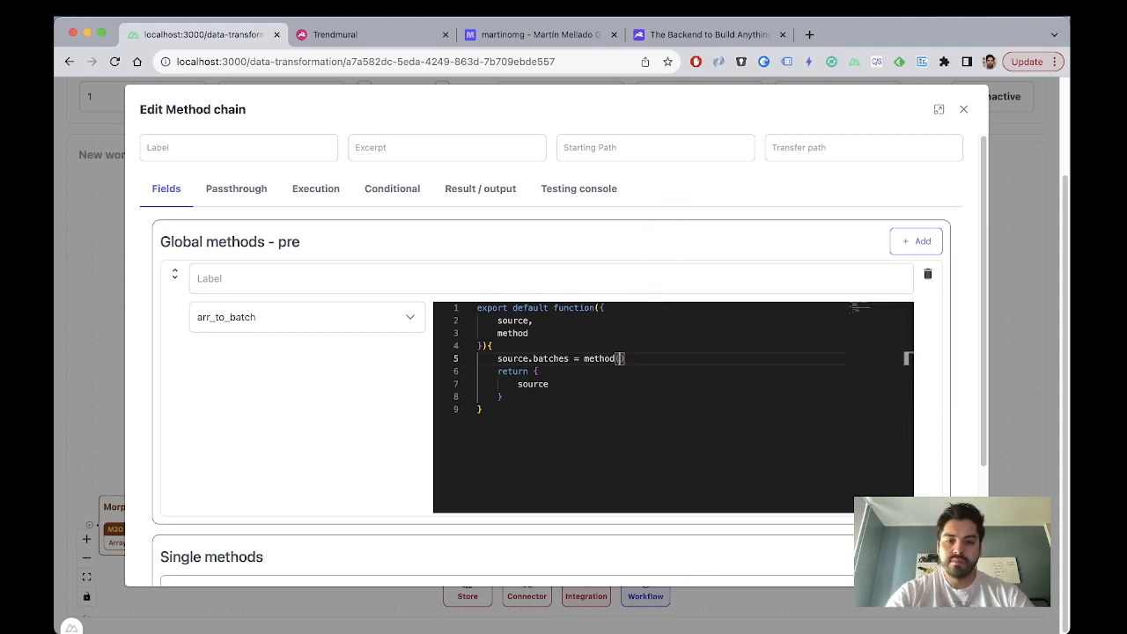
{"action": "type", "text": "{arr:source.items"}
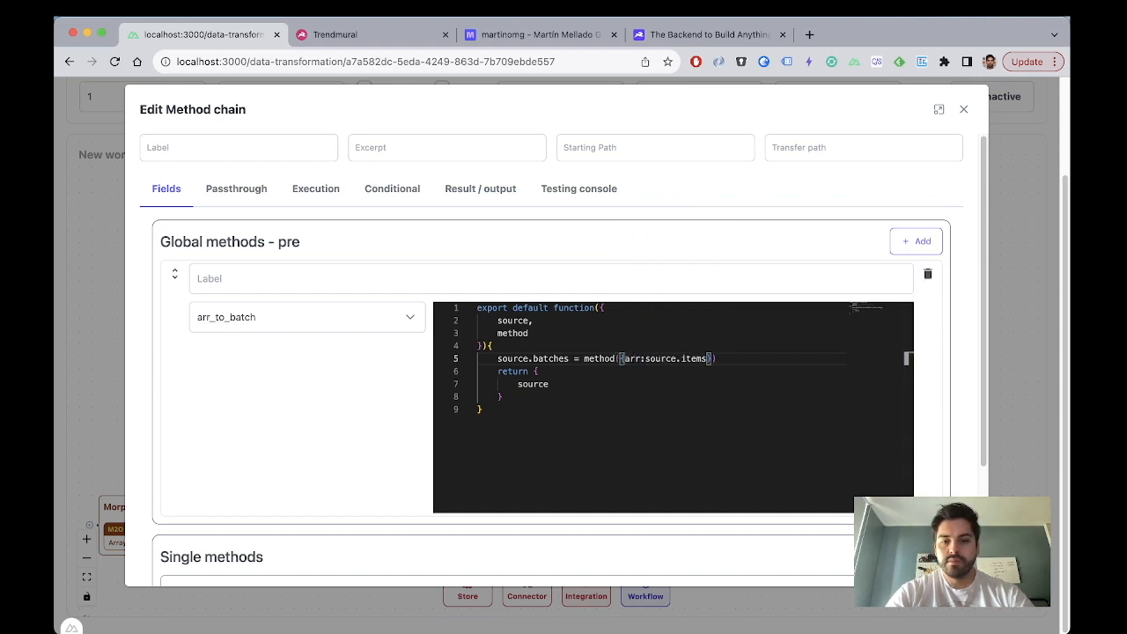
{"action": "type", "text": ", n: 3"}
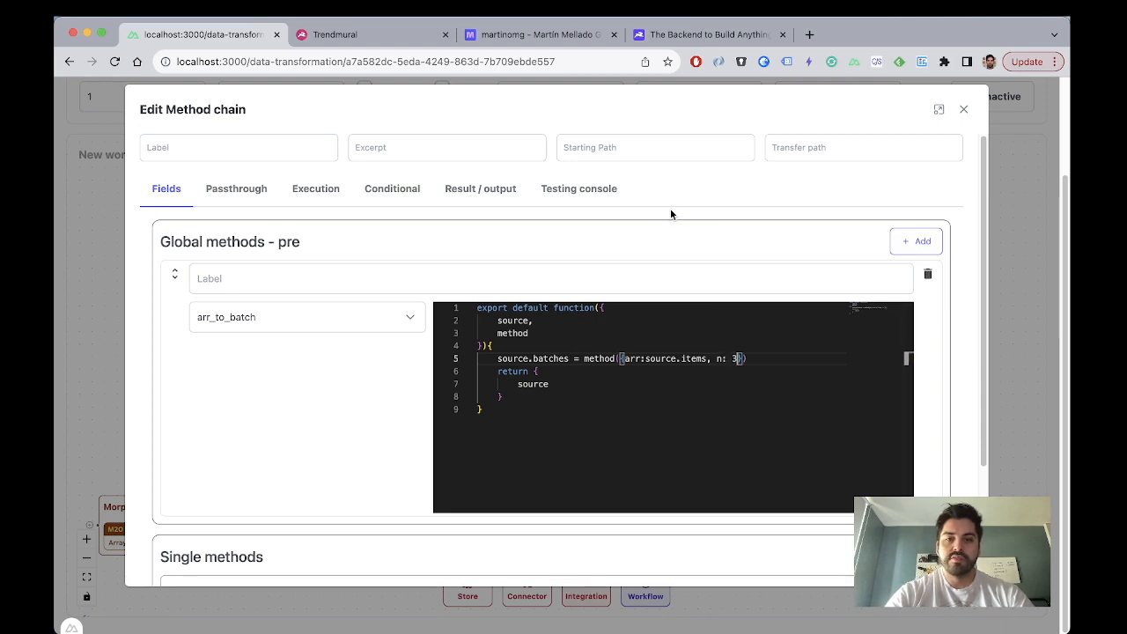
{"action": "left_click", "coordinate": [963, 109]}
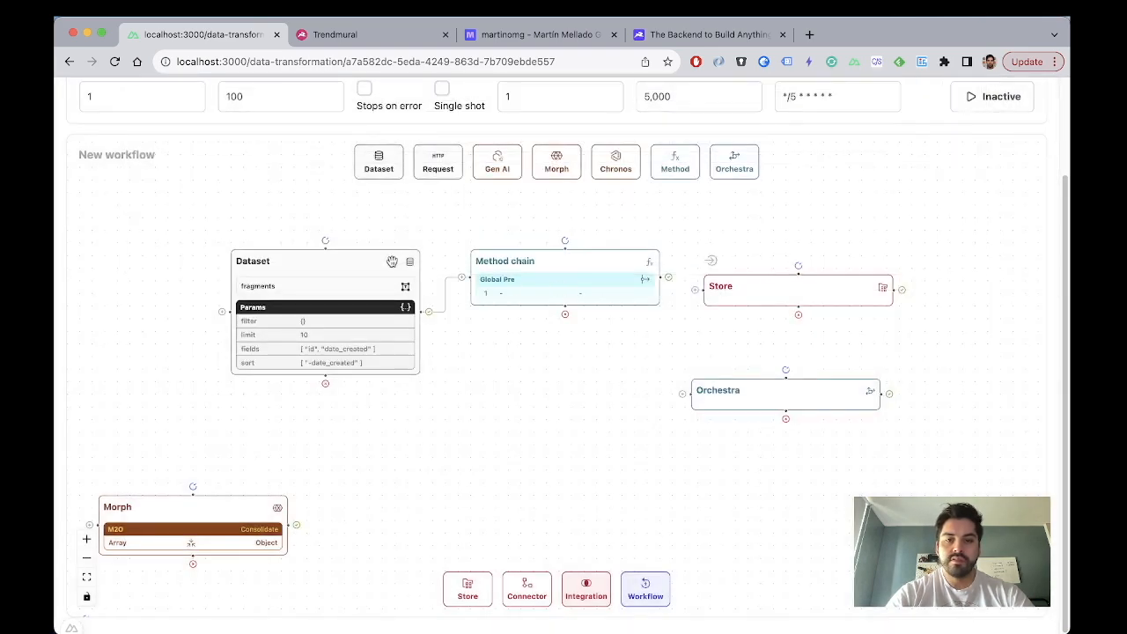
Step: Test the Method chain node on its own and examine the batches array in the output
{"action": "left_click", "coordinate": [480, 268]}
{"action": "left_click", "coordinate": [578, 190]}
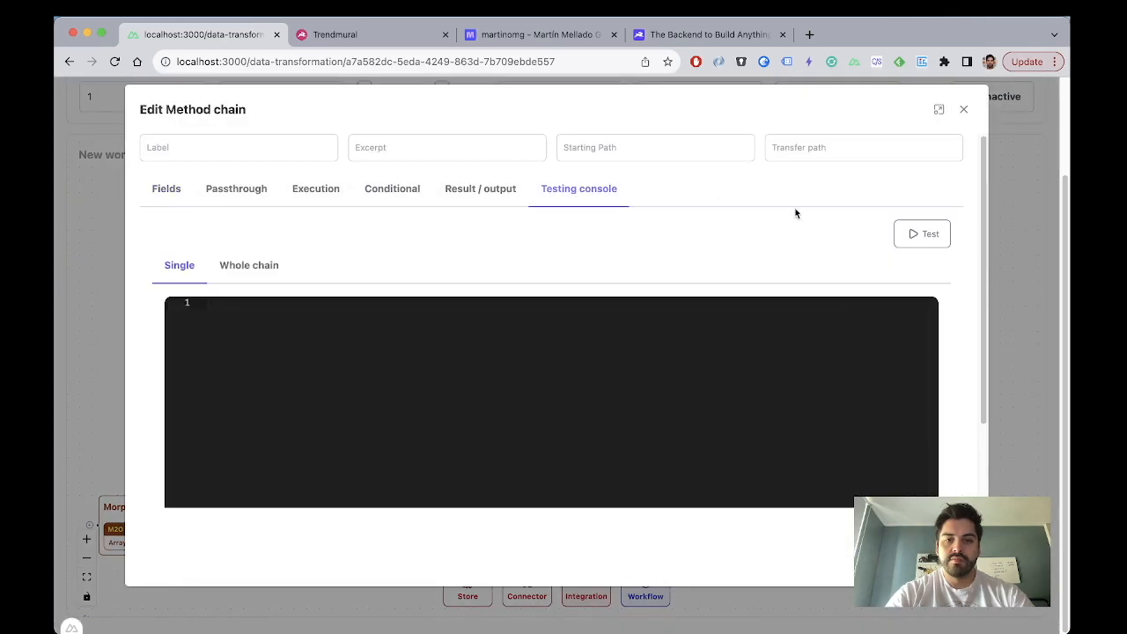
{"action": "left_click", "coordinate": [906, 235]}
{"action": "scroll", "coordinate": [409, 395], "scroll_direction": "down", "scroll_amount": 5}
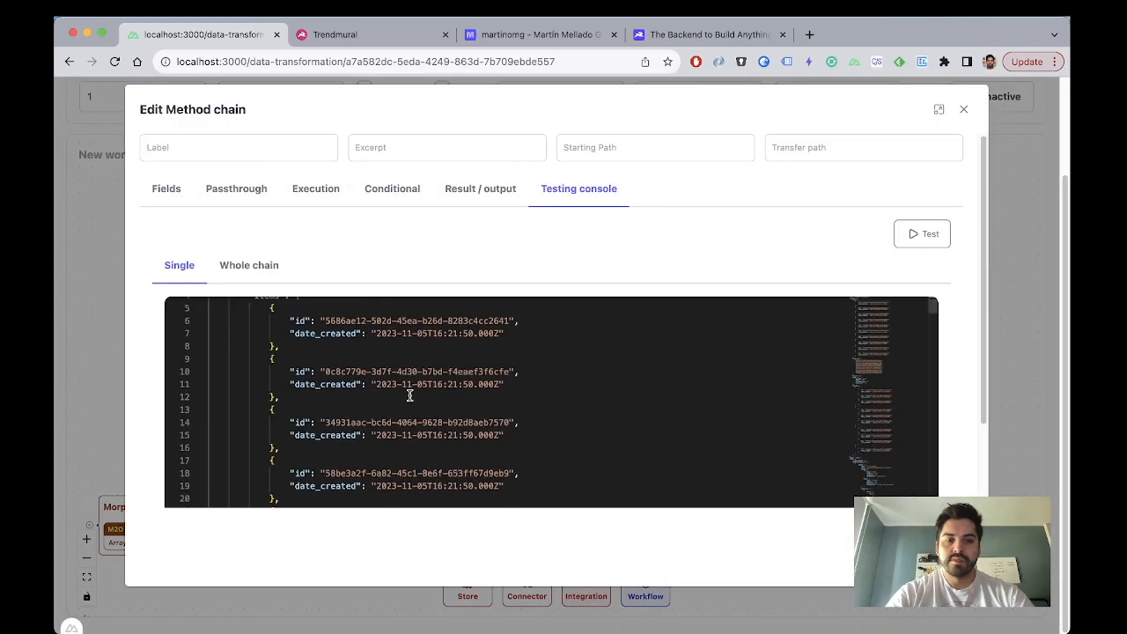
{"action": "scroll", "coordinate": [409, 395], "scroll_direction": "down", "scroll_amount": 10}
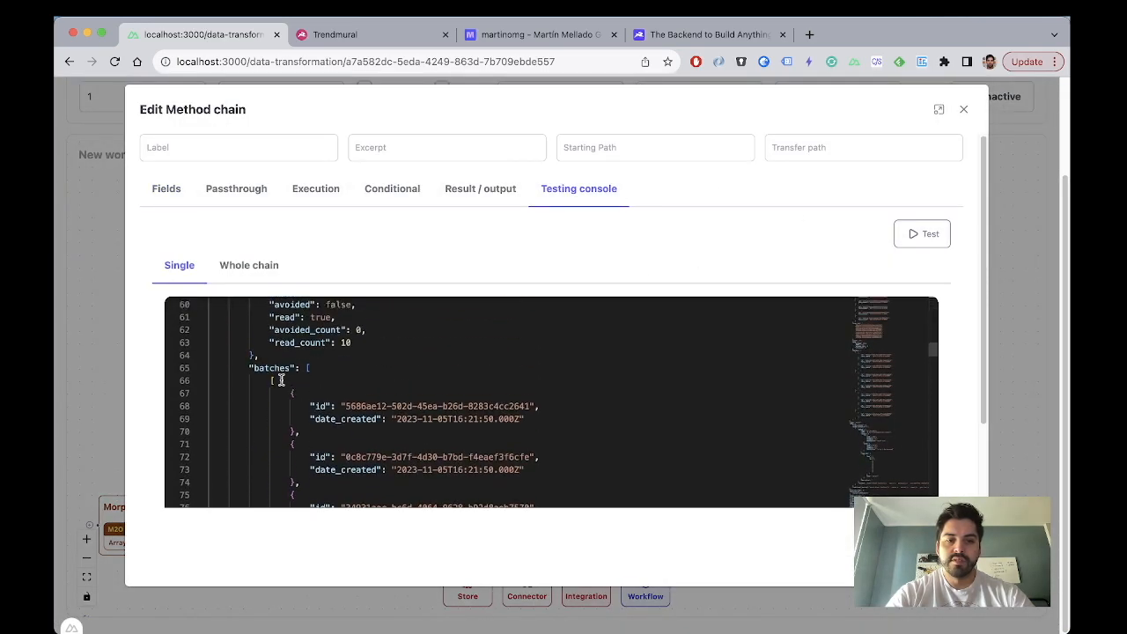
{"action": "scroll", "coordinate": [281, 379], "scroll_direction": "down", "scroll_amount": 15}
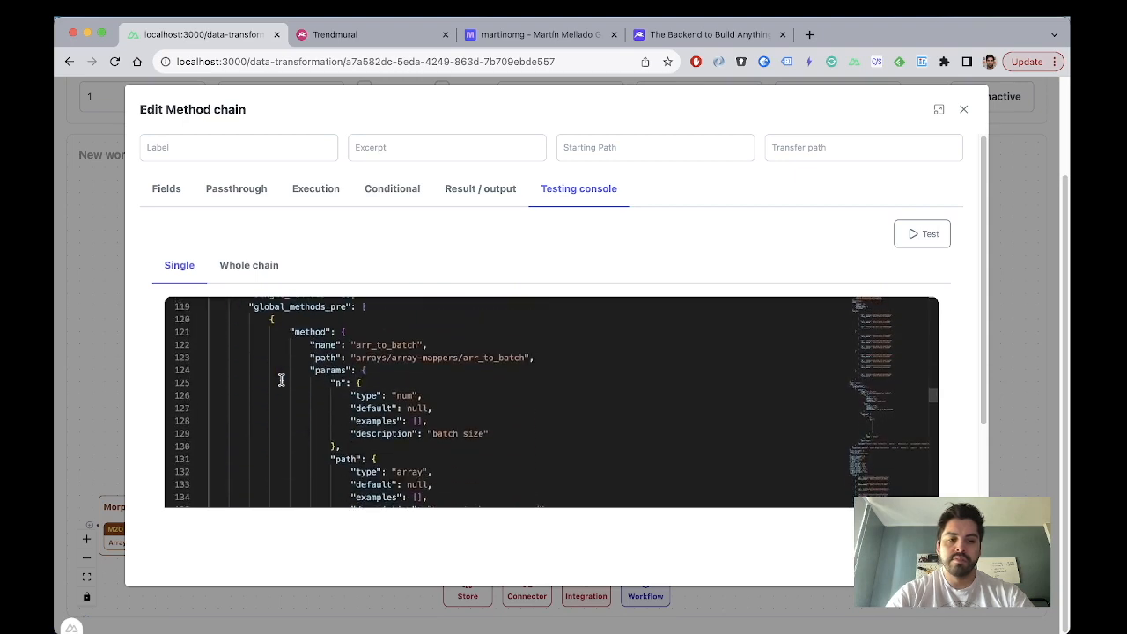
{"action": "scroll", "coordinate": [280, 379], "scroll_direction": "up", "scroll_amount": 15}
{"action": "scroll", "coordinate": [281, 379], "scroll_direction": "up", "scroll_amount": 10}
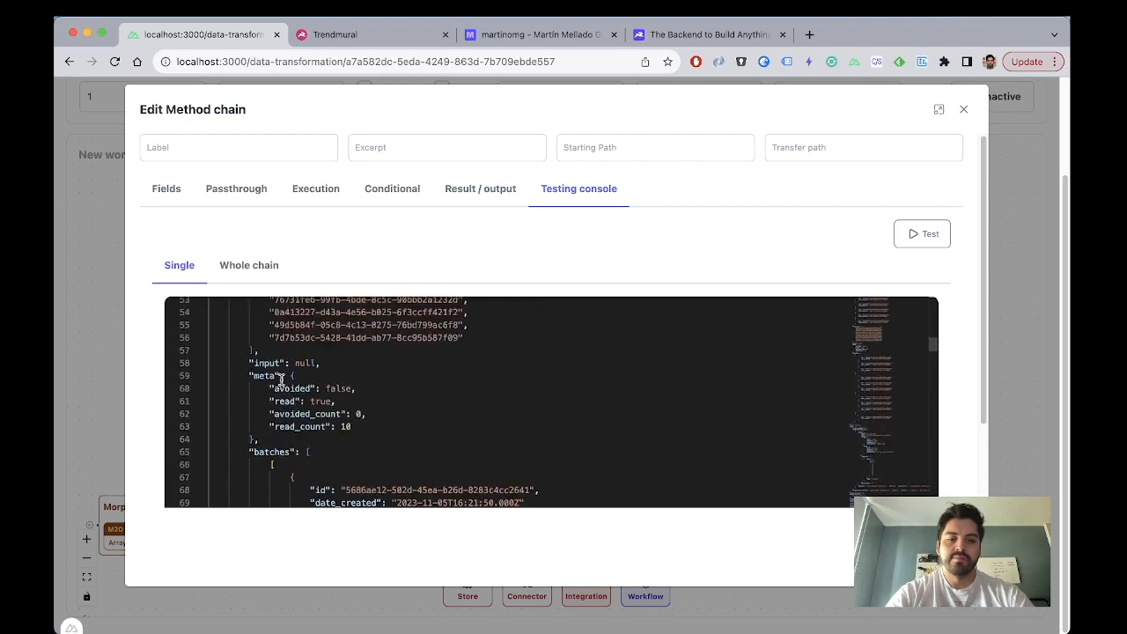
{"action": "scroll", "coordinate": [281, 379], "scroll_direction": "up", "scroll_amount": 6}
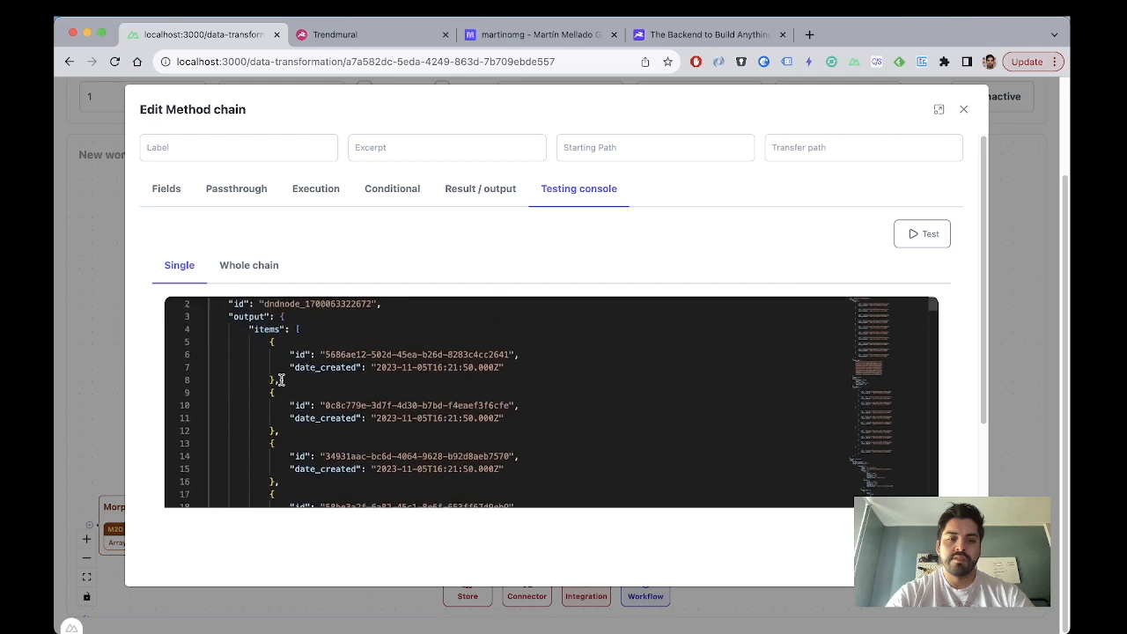
Step: Examine the last batch in the Method chain's test output against the original items, and close the settings
{"action": "scroll", "coordinate": [281, 380], "scroll_direction": "down", "scroll_amount": 9}
{"action": "scroll", "coordinate": [281, 379], "scroll_direction": "down", "scroll_amount": 12}
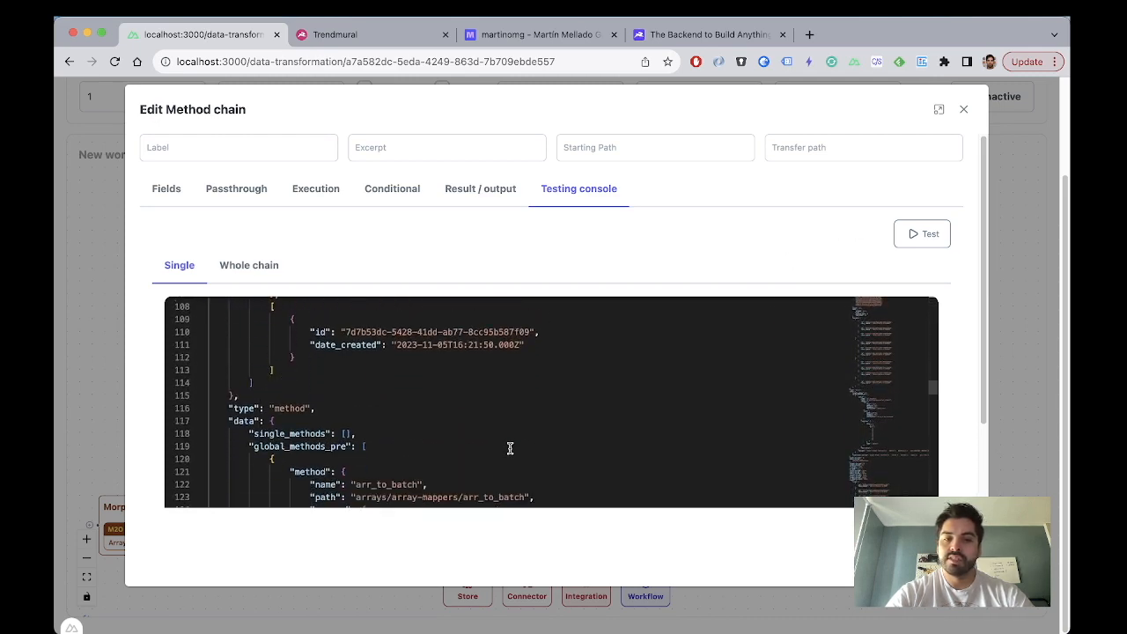
{"action": "scroll", "coordinate": [510, 448], "scroll_direction": "up", "scroll_amount": 1}
{"action": "scroll", "coordinate": [510, 449], "scroll_direction": "down", "scroll_amount": 1}
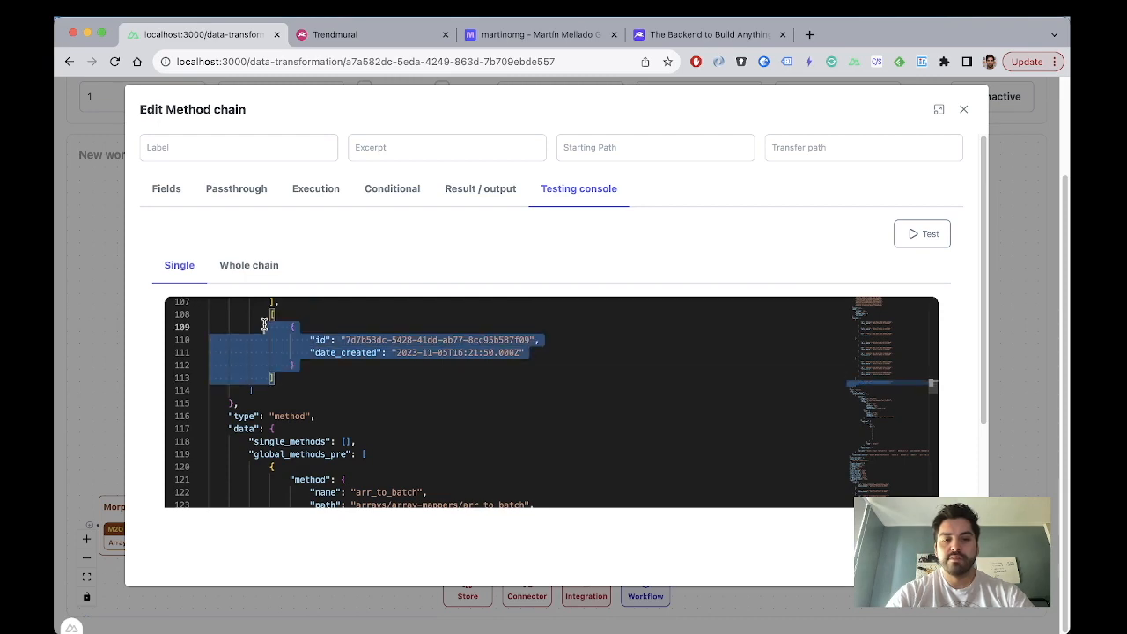
{"action": "left_click", "coordinate": [304, 339]}
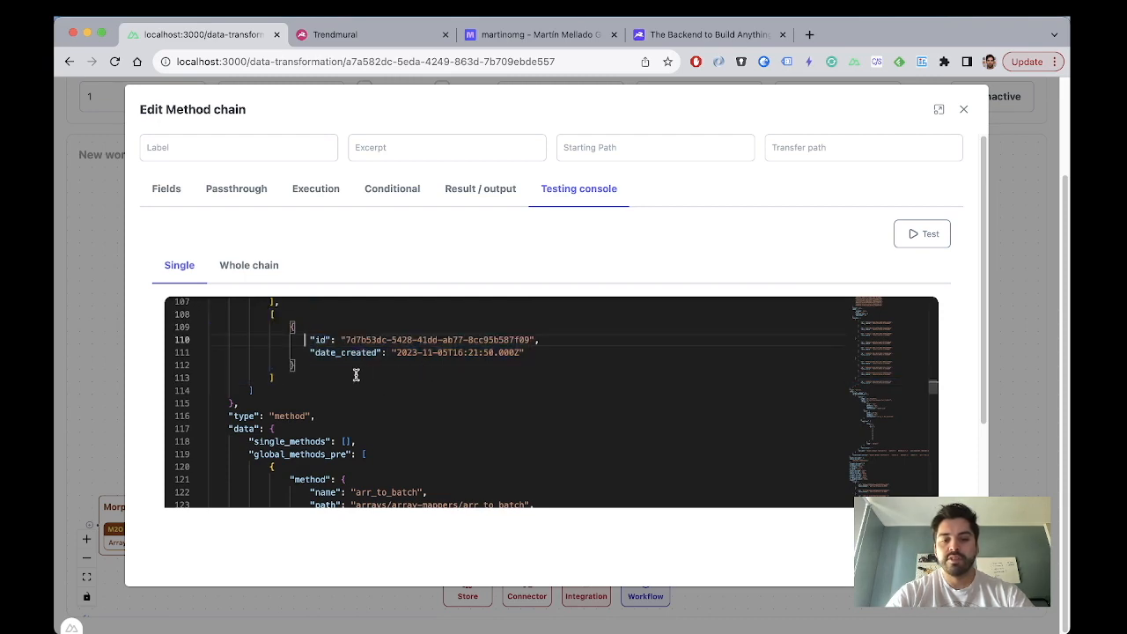
{"action": "scroll", "coordinate": [356, 375], "scroll_direction": "up", "scroll_amount": 7}
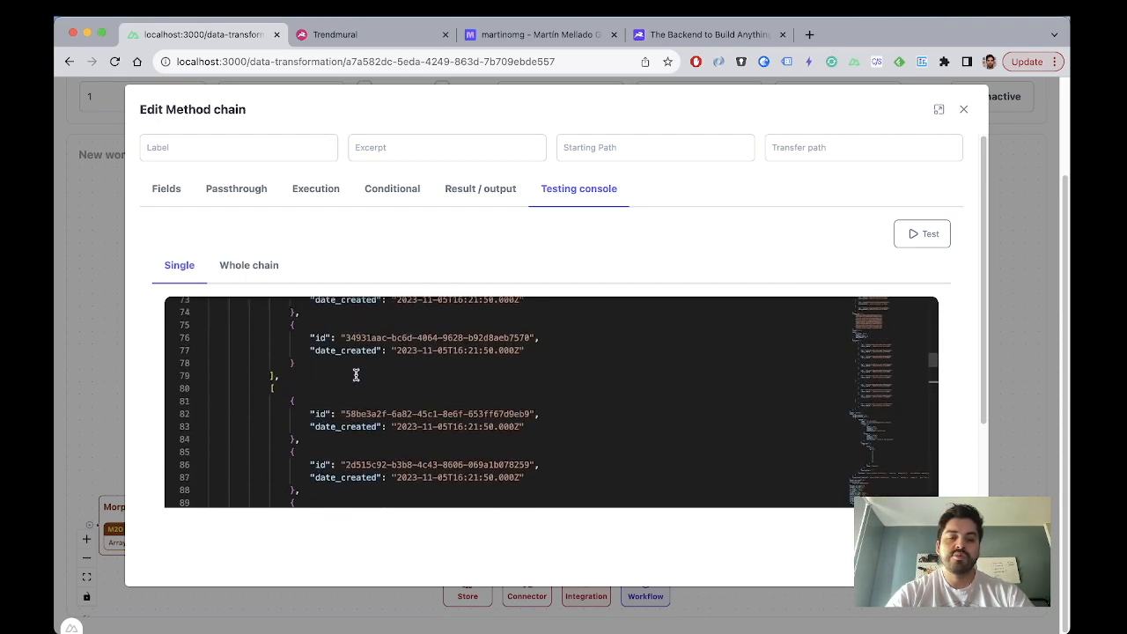
{"action": "scroll", "coordinate": [356, 375], "scroll_direction": "up", "scroll_amount": 10}
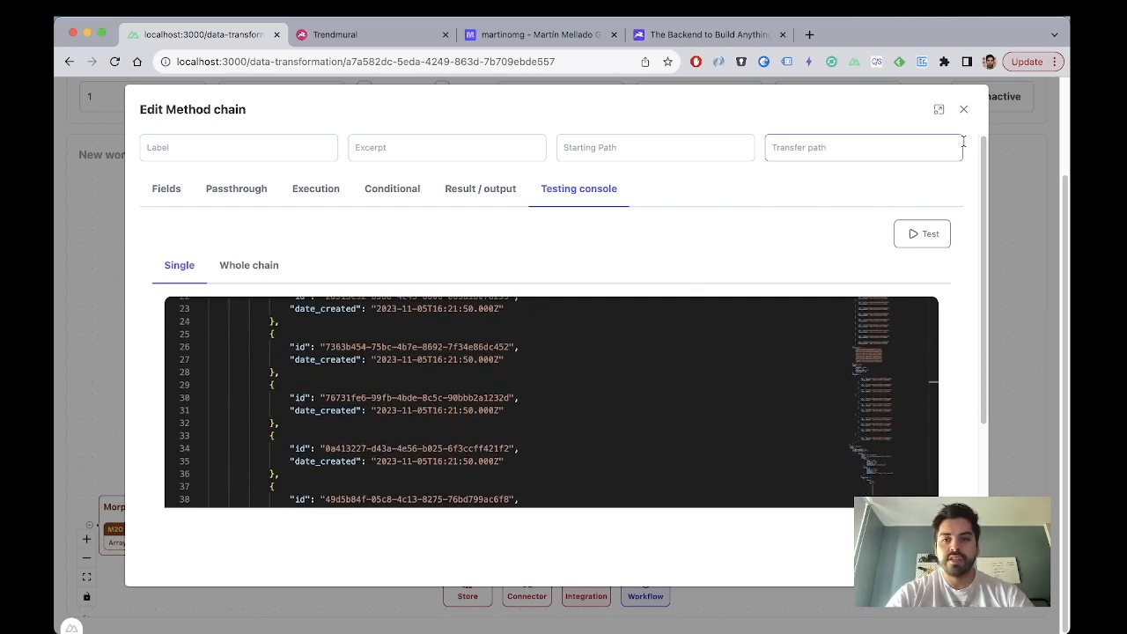
{"action": "scroll", "coordinate": [568, 445], "scroll_direction": "up", "scroll_amount": 6}
{"action": "scroll", "coordinate": [568, 444], "scroll_direction": "down", "scroll_amount": 15}
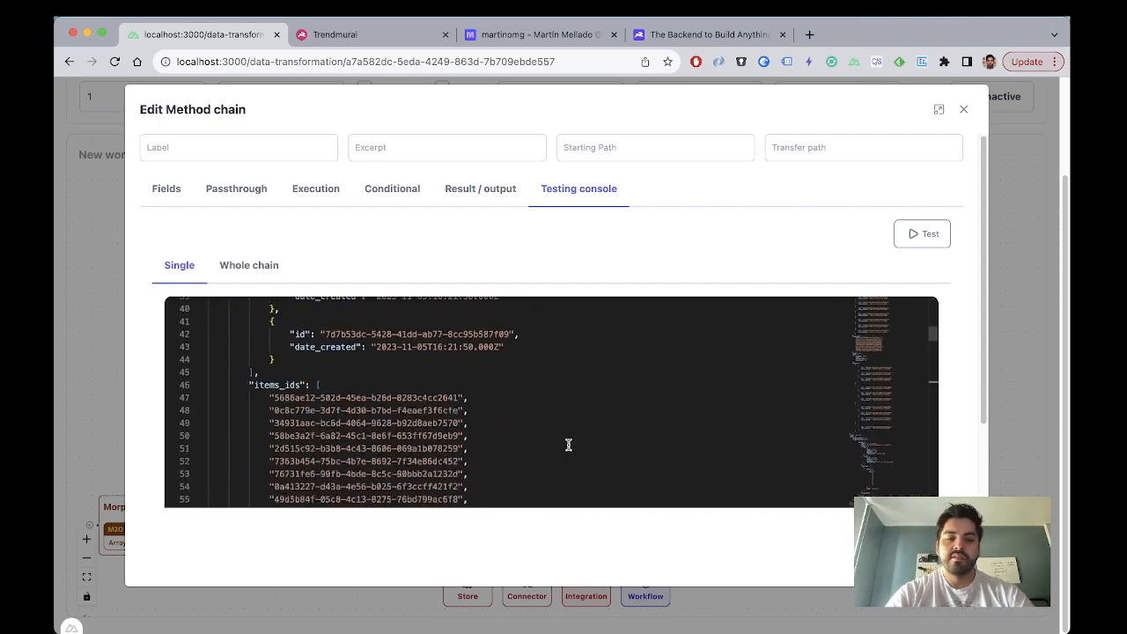
{"action": "scroll", "coordinate": [568, 445], "scroll_direction": "up", "scroll_amount": 10}
{"action": "scroll", "coordinate": [568, 445], "scroll_direction": "up", "scroll_amount": 6}
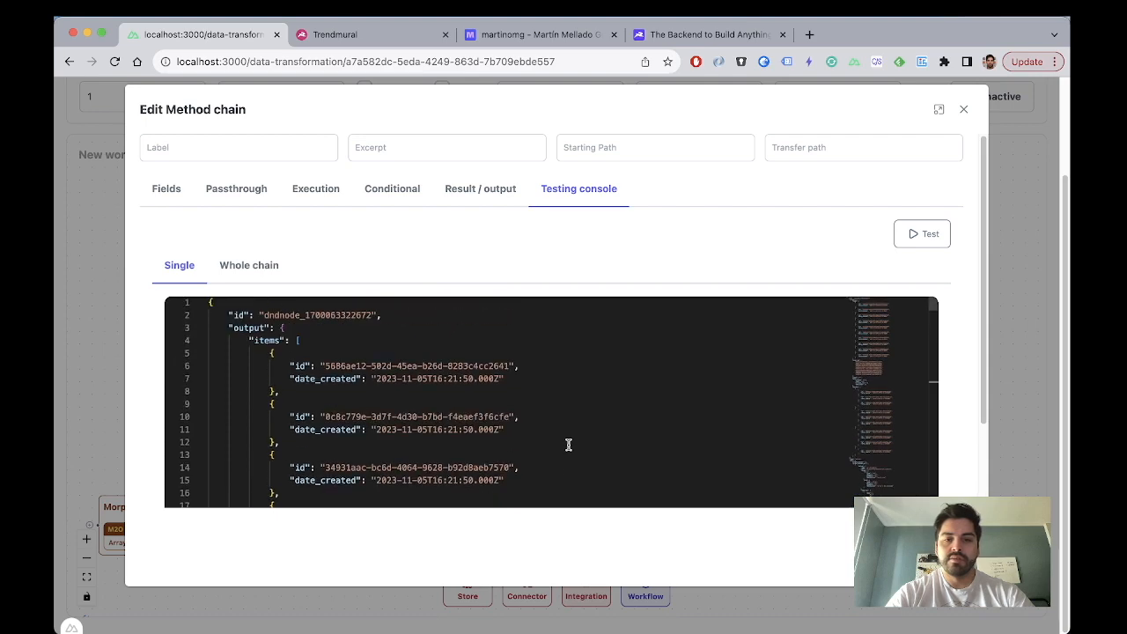
{"action": "left_click", "coordinate": [964, 110]}
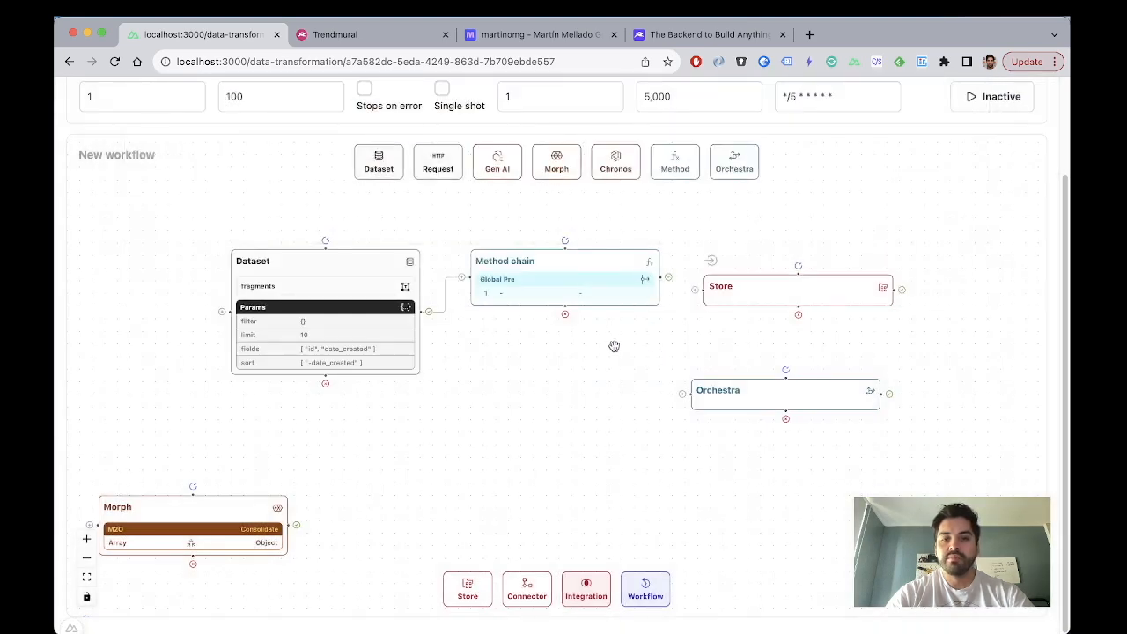
Step: Review the source and method parameters of the Method chain's global pre function, and add a single method
{"action": "left_click", "coordinate": [534, 290]}
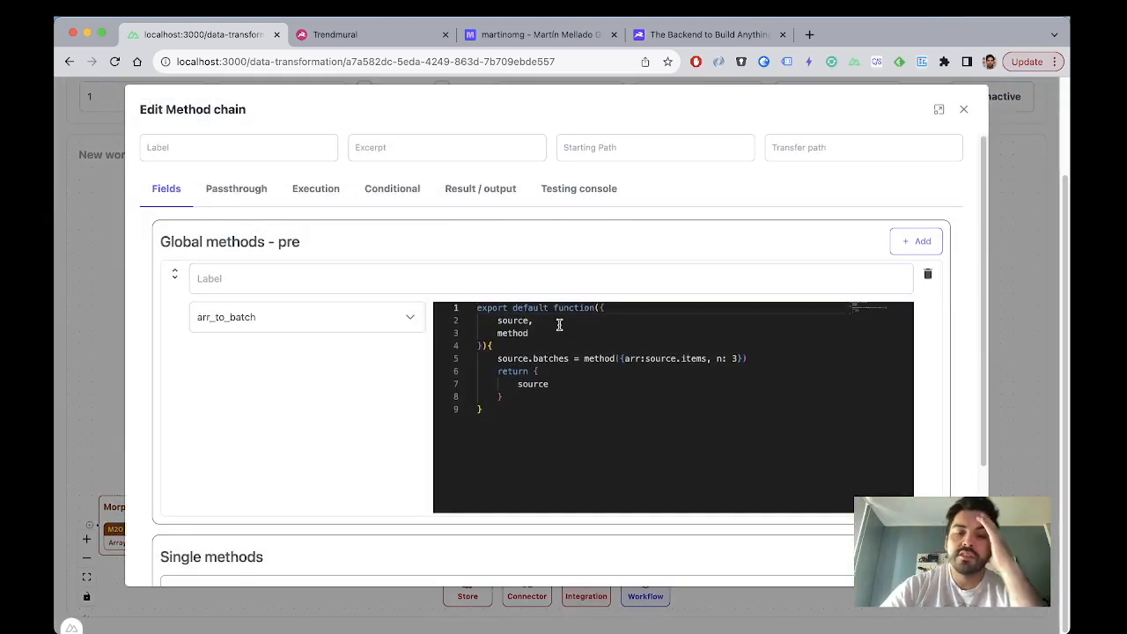
{"action": "left_click_drag", "start_coordinate": [536, 320], "coordinate": [502, 321]}
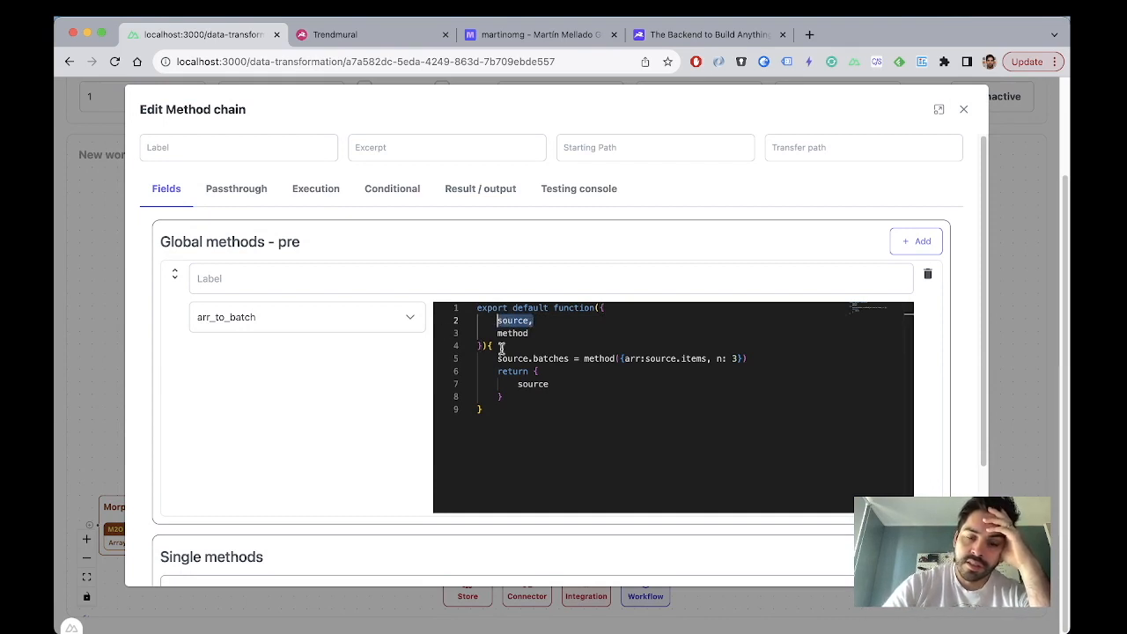
{"action": "left_click_drag", "start_coordinate": [529, 333], "coordinate": [498, 333]}
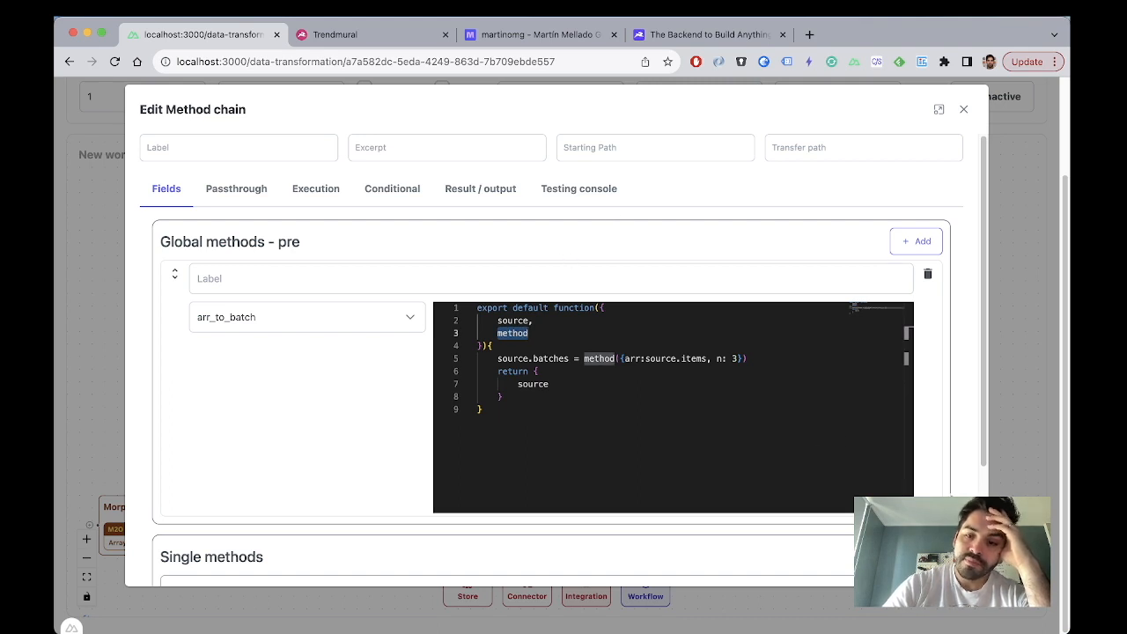
{"action": "scroll", "coordinate": [951, 470], "scroll_direction": "down", "scroll_amount": 3}
{"action": "left_click", "coordinate": [921, 400]}
{"action": "scroll", "coordinate": [898, 416], "scroll_direction": "down", "scroll_amount": 3}
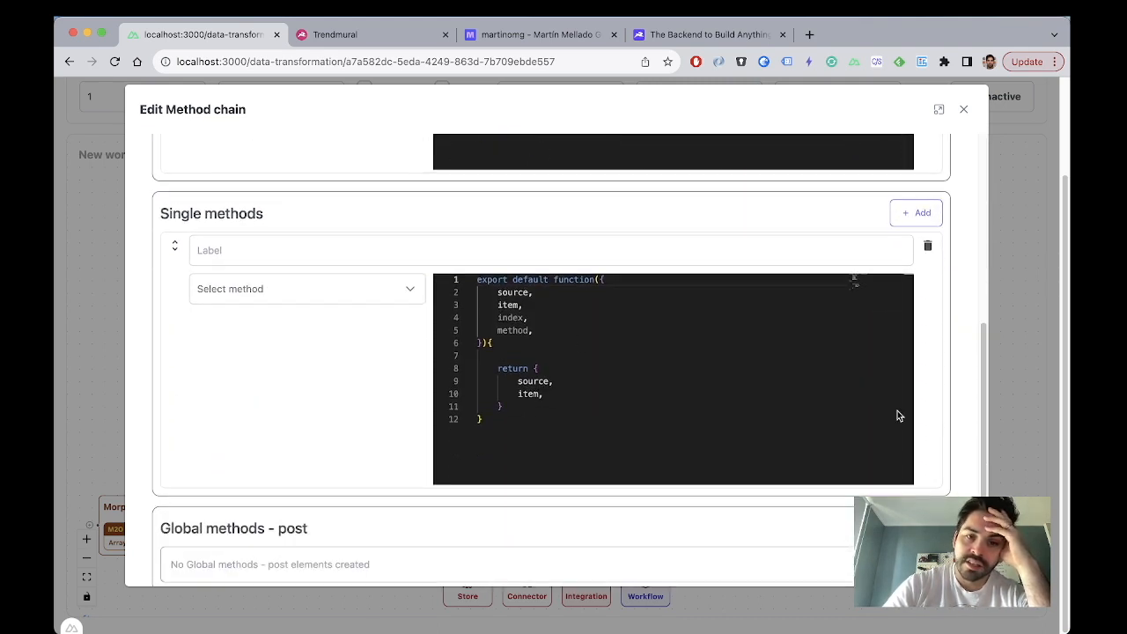
Step: Examine the item and method parameters in the single method's function and compare them with the global pre function
{"action": "left_click_drag", "start_coordinate": [550, 305], "coordinate": [500, 305]}
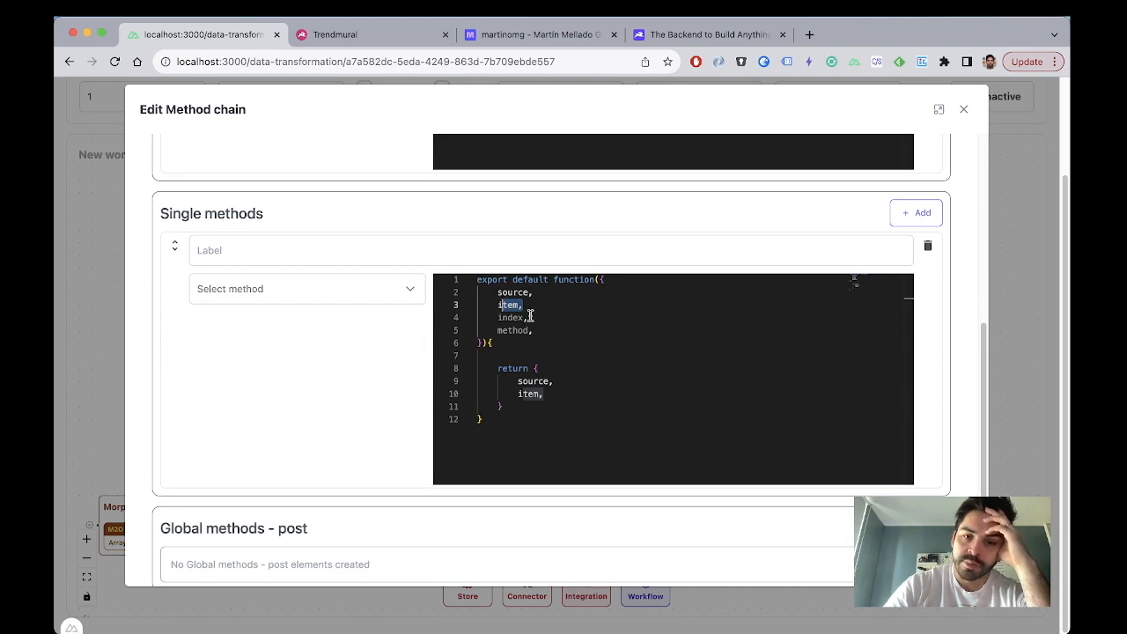
{"action": "left_click", "coordinate": [505, 308]}
{"action": "left_click_drag", "start_coordinate": [523, 304], "coordinate": [500, 305]}
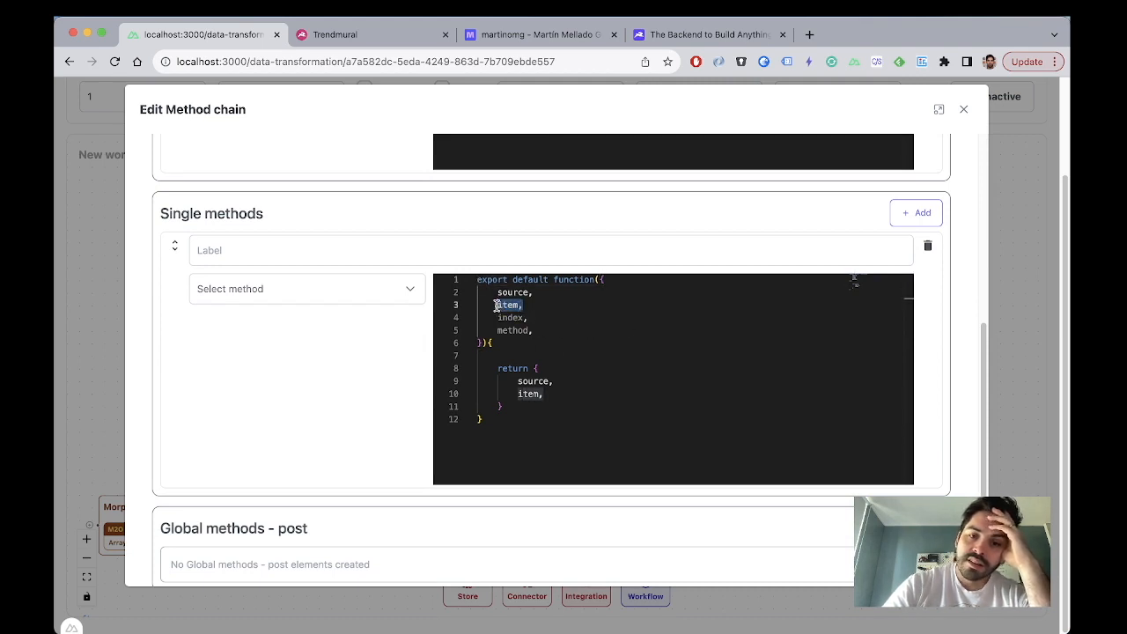
{"action": "left_click", "coordinate": [525, 330]}
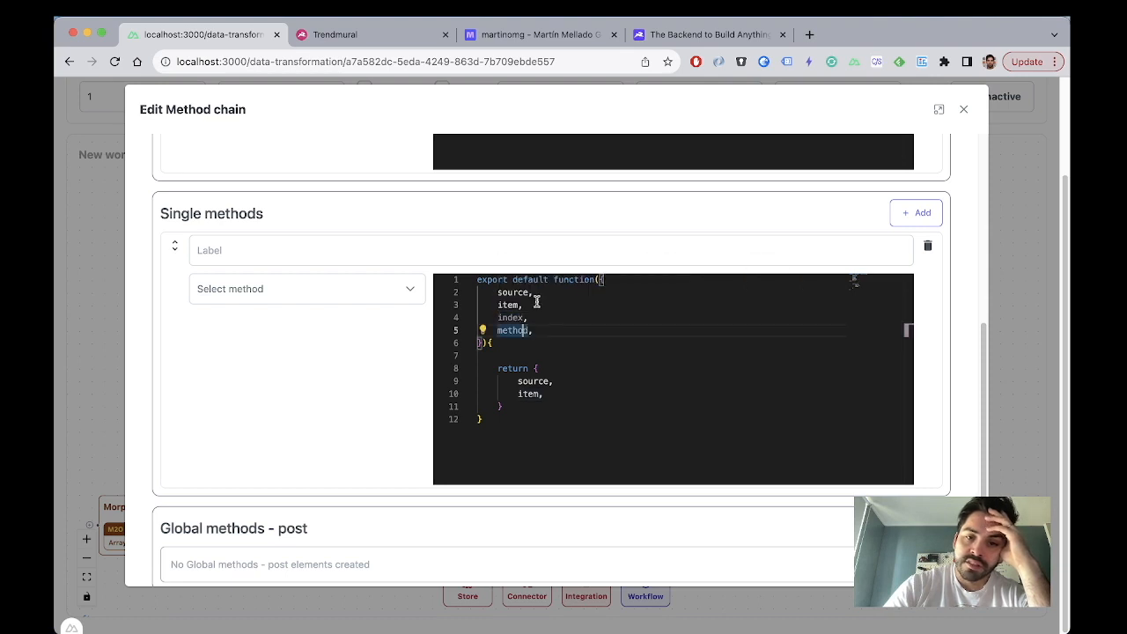
{"action": "left_click_drag", "start_coordinate": [536, 305], "coordinate": [497, 306]}
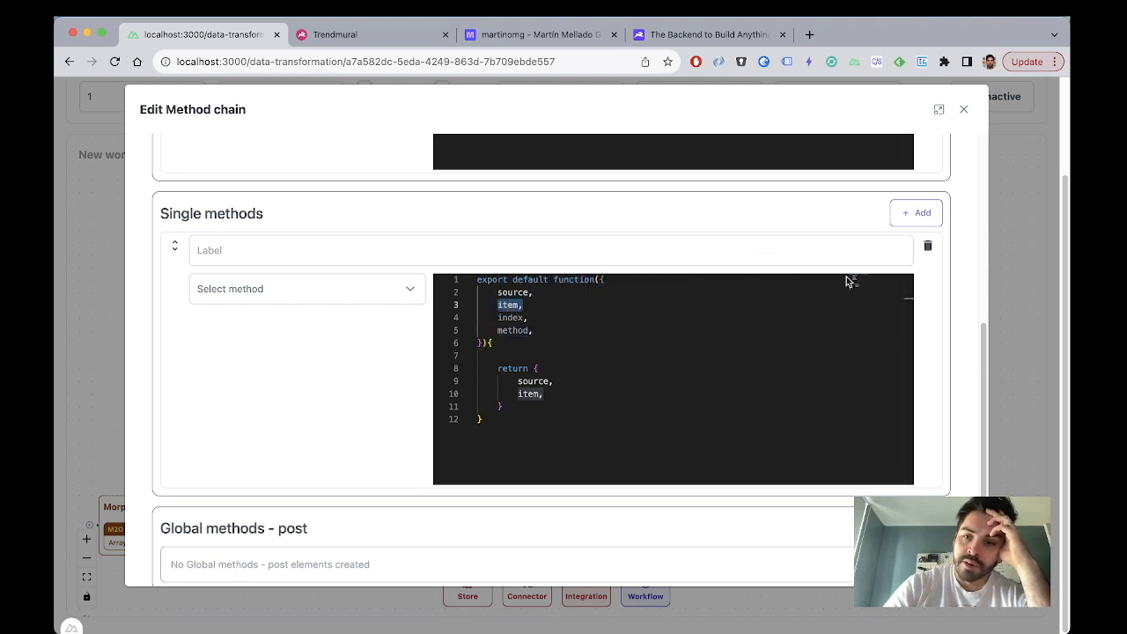
{"action": "scroll", "coordinate": [926, 247], "scroll_direction": "up", "scroll_amount": 3}
{"action": "scroll", "coordinate": [926, 246], "scroll_direction": "up", "scroll_amount": 3}
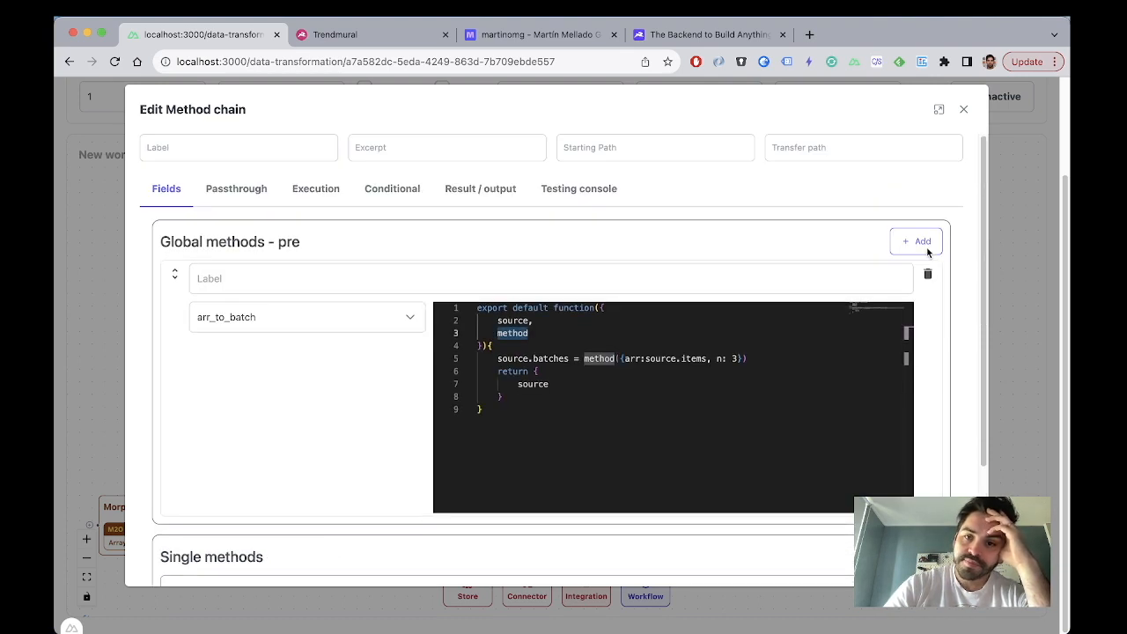
Step: Add a fresh single method to the Method chain, keeping its default function
{"action": "scroll", "coordinate": [926, 246], "scroll_direction": "down", "scroll_amount": 3}
{"action": "left_click", "coordinate": [920, 393]}
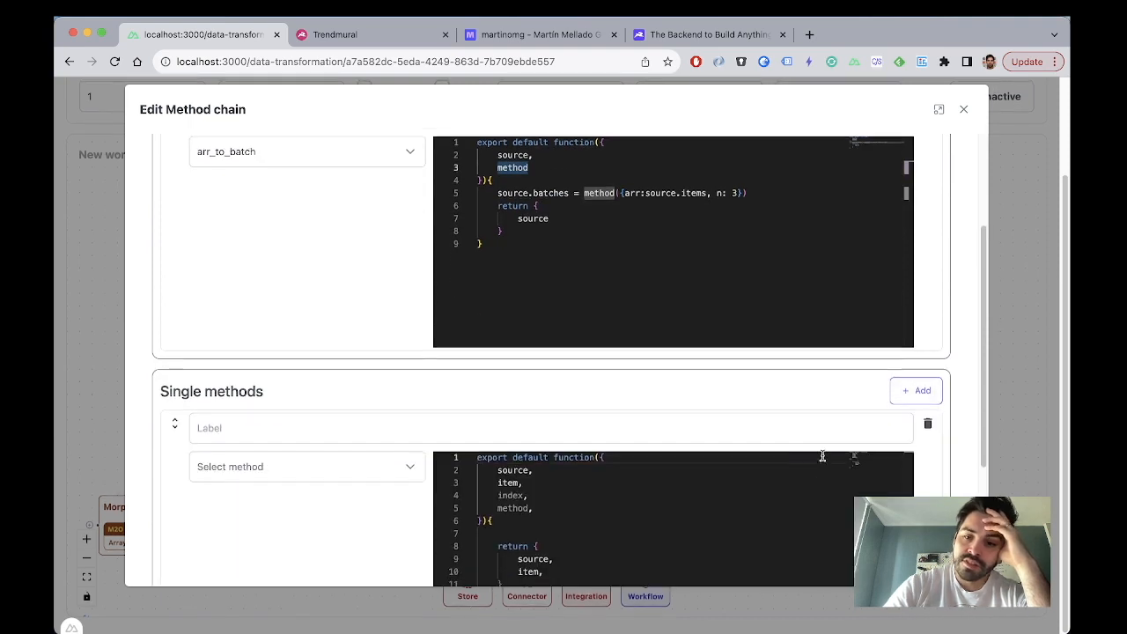
{"action": "scroll", "coordinate": [822, 456], "scroll_direction": "down", "scroll_amount": 1}
Step: Examine the Method chain's conditional settings, including the required path and the conditional function
{"action": "scroll", "coordinate": [352, 211], "scroll_direction": "up", "scroll_amount": 5}
{"action": "left_click", "coordinate": [390, 186]}
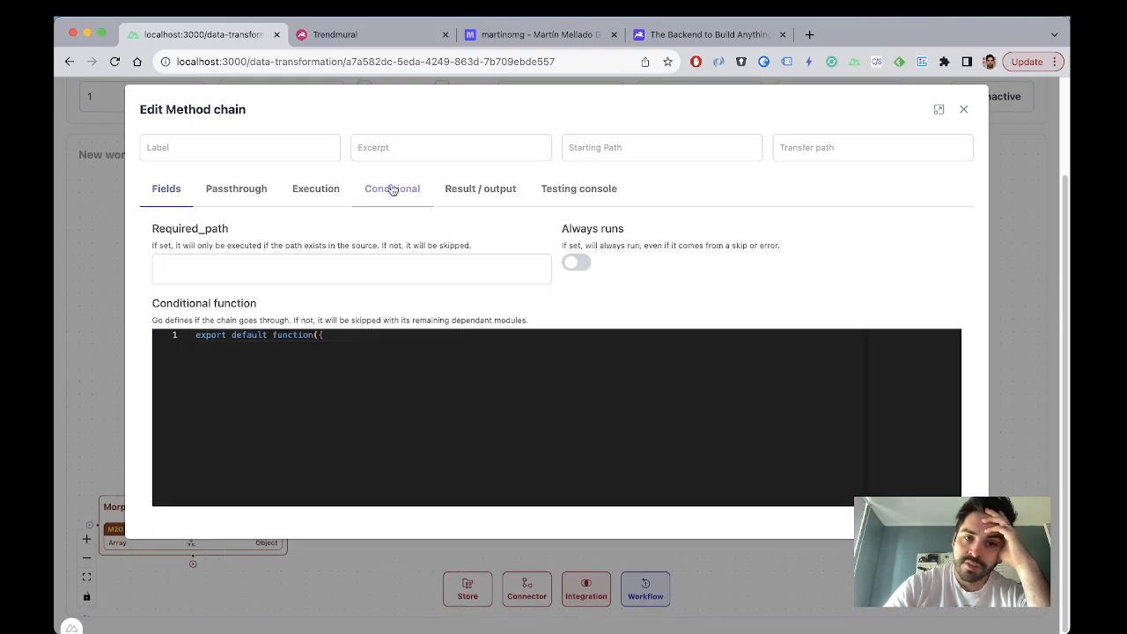
{"action": "left_click", "coordinate": [291, 268]}
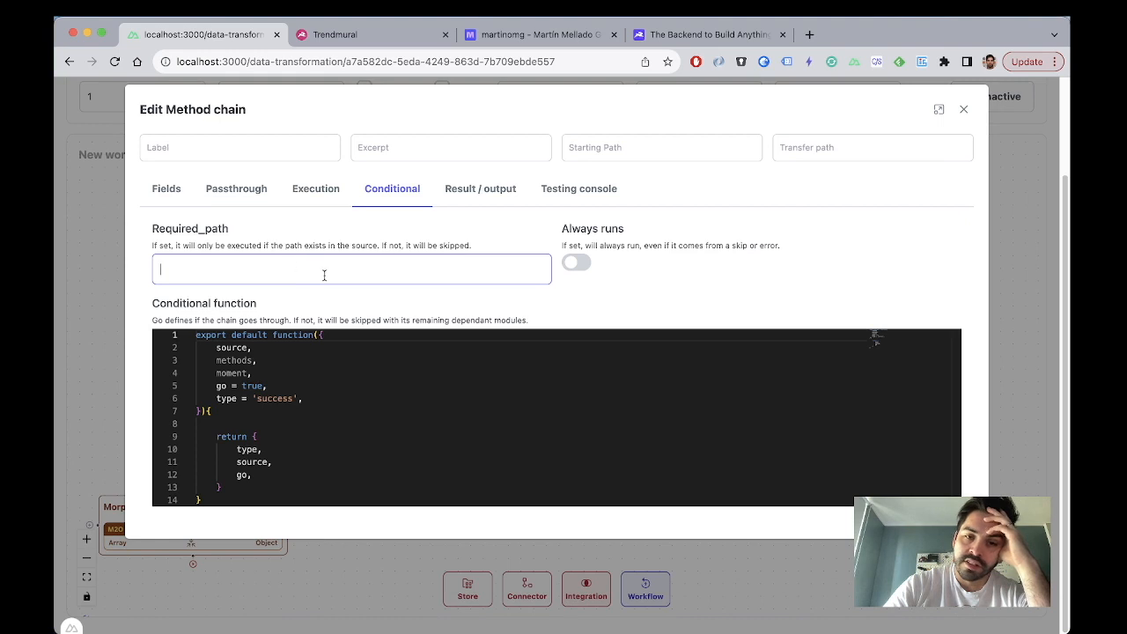
{"action": "left_click", "coordinate": [296, 422]}
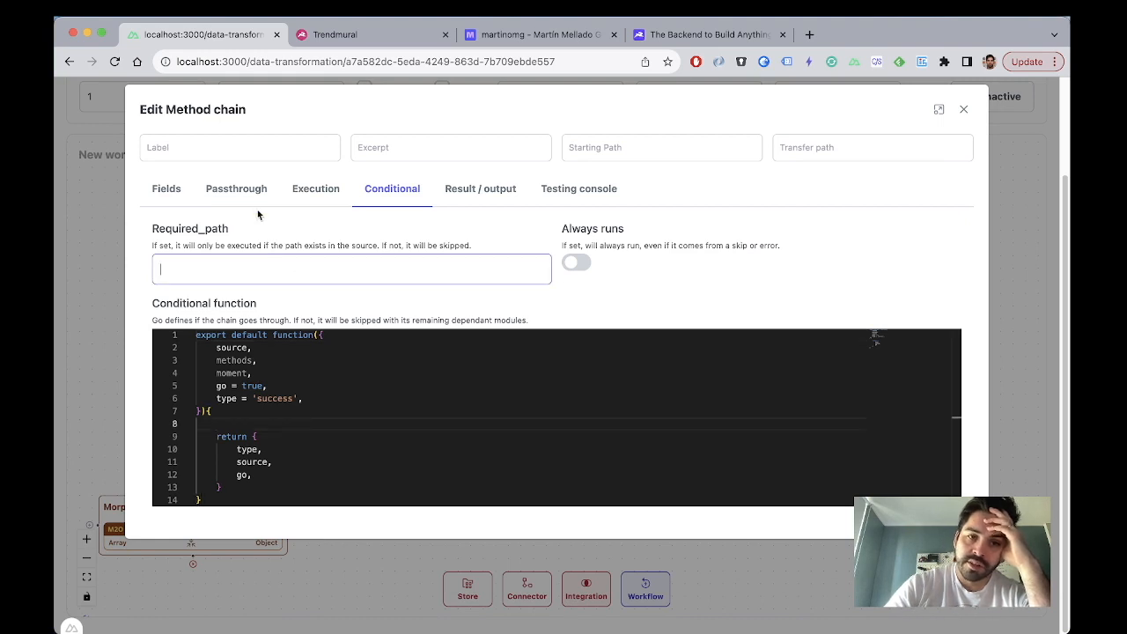
{"action": "left_click", "coordinate": [171, 192]}
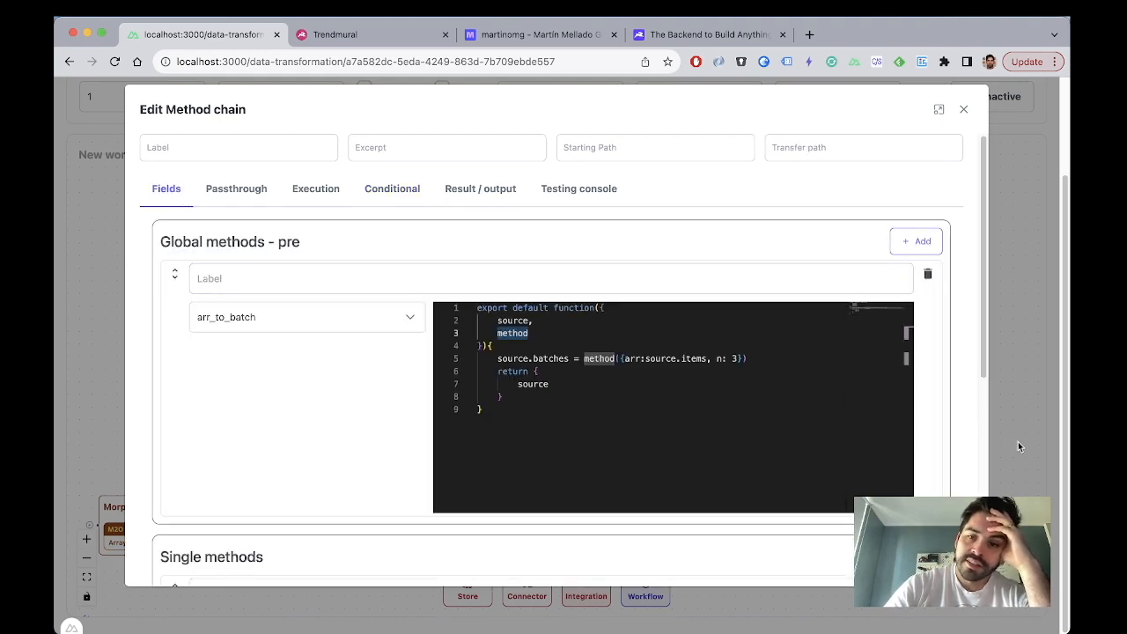
Step: Review the arr_to_batch global pre method alongside the single method in the Method chain's fields
{"action": "scroll", "coordinate": [964, 429], "scroll_direction": "down", "scroll_amount": 5}
{"action": "scroll", "coordinate": [964, 429], "scroll_direction": "up", "scroll_amount": 3}
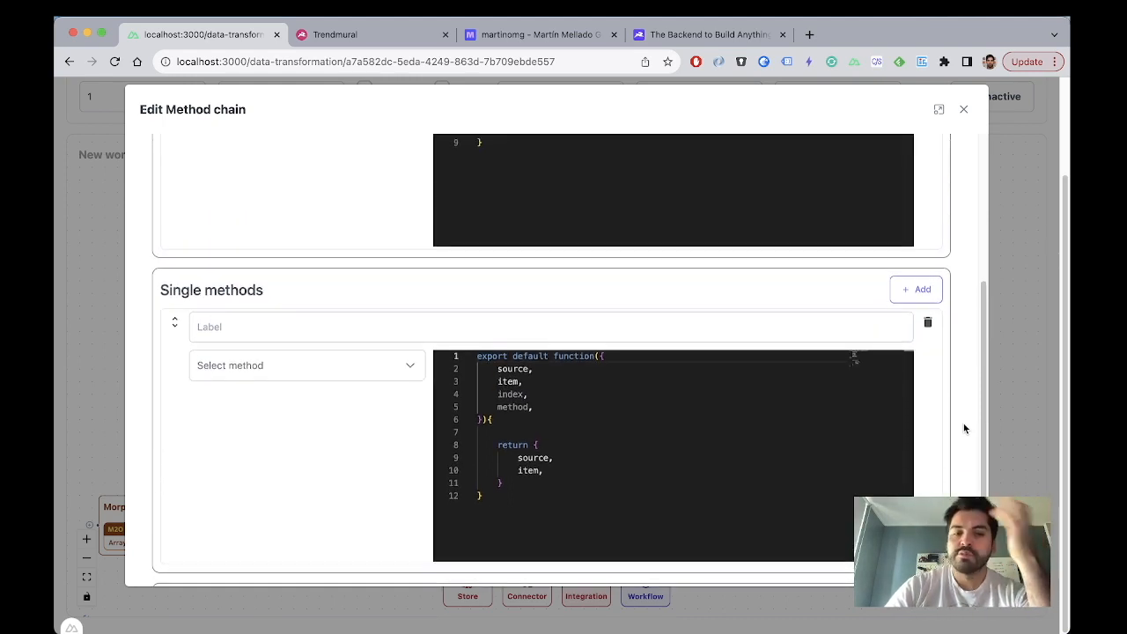
{"action": "scroll", "coordinate": [964, 429], "scroll_direction": "up", "scroll_amount": 3}
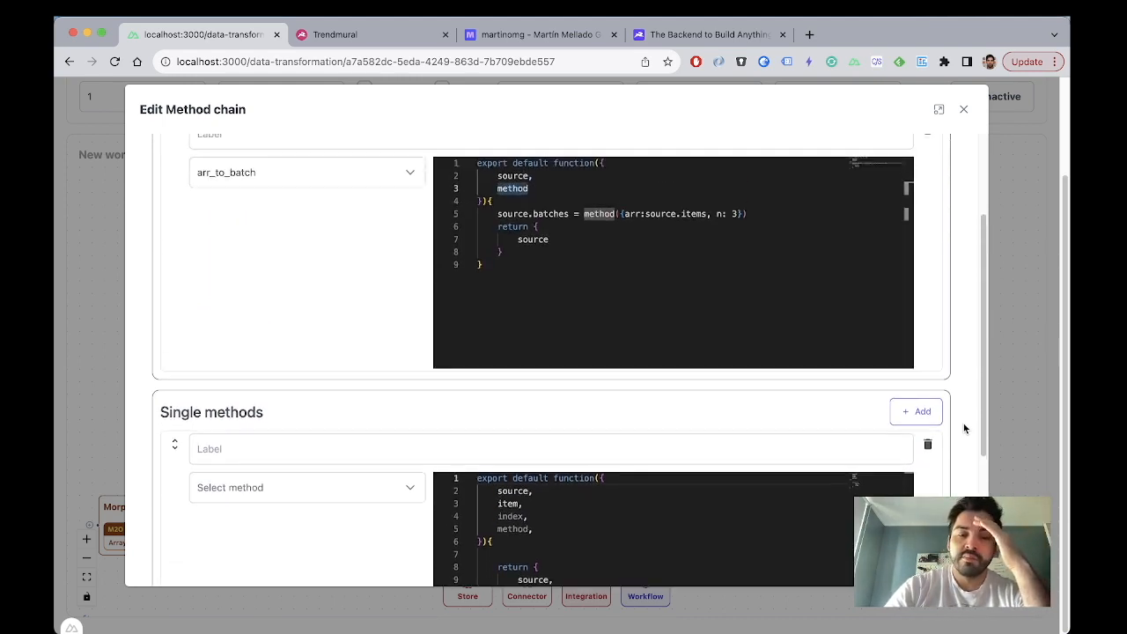
{"action": "scroll", "coordinate": [964, 429], "scroll_direction": "down", "scroll_amount": 5}
{"action": "scroll", "coordinate": [964, 429], "scroll_direction": "up", "scroll_amount": 3}
{"action": "scroll", "coordinate": [964, 429], "scroll_direction": "up", "scroll_amount": 6}
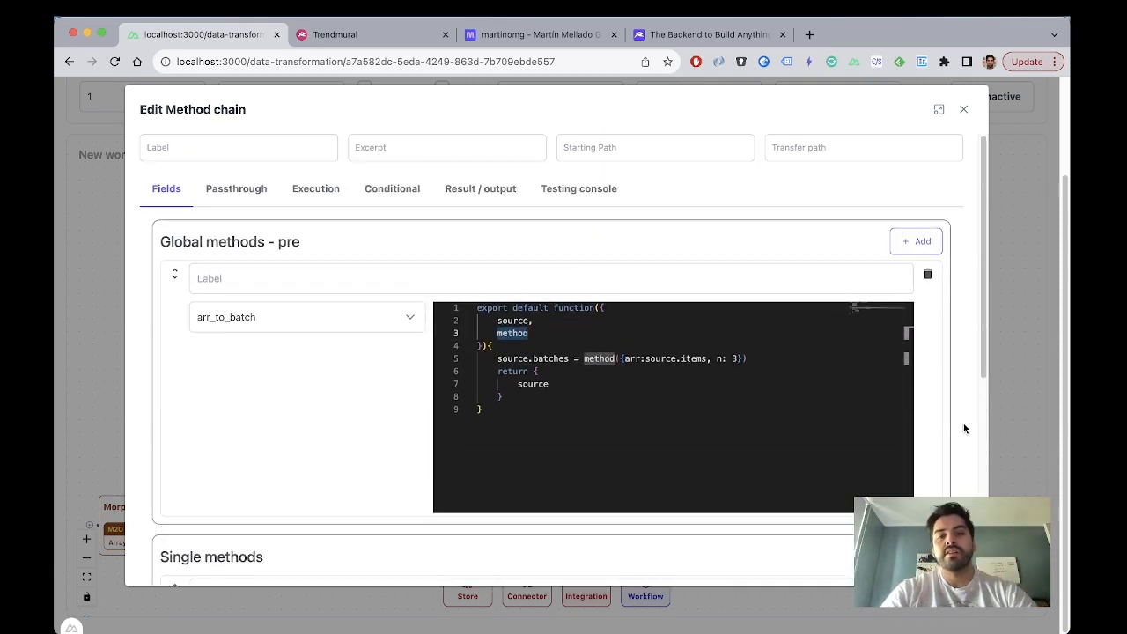
Step: Look over the Method chain's execution, conditional and result/output settings, and close the node's settings
{"action": "left_click", "coordinate": [324, 194]}
{"action": "left_click", "coordinate": [387, 192]}
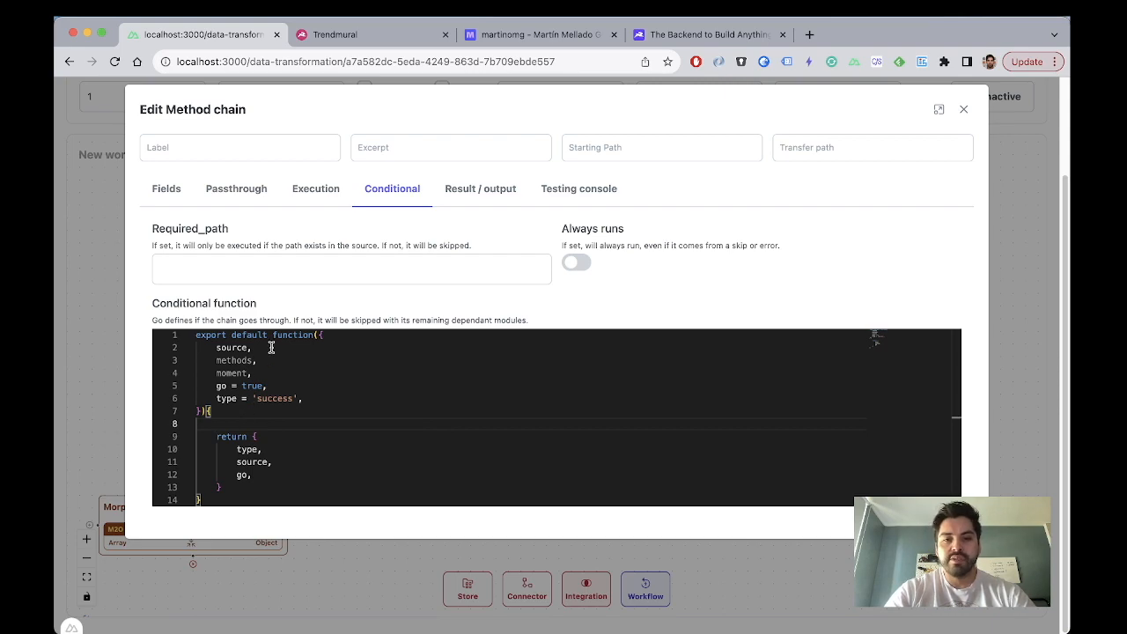
{"action": "left_click", "coordinate": [489, 190]}
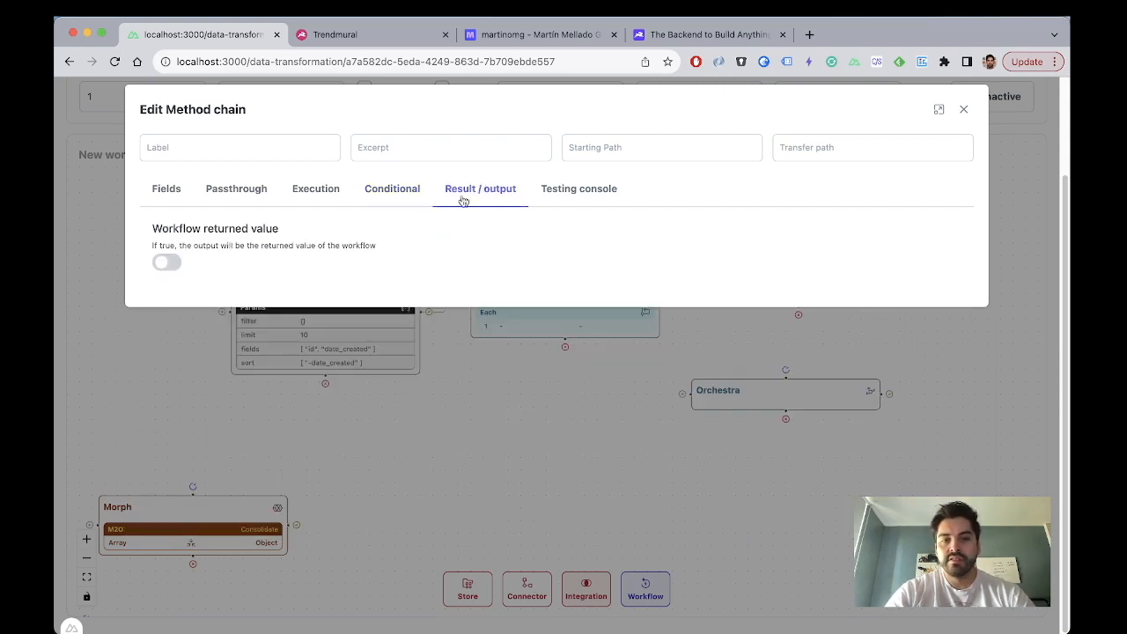
{"action": "left_click", "coordinate": [394, 190]}
{"action": "left_click", "coordinate": [963, 110]}
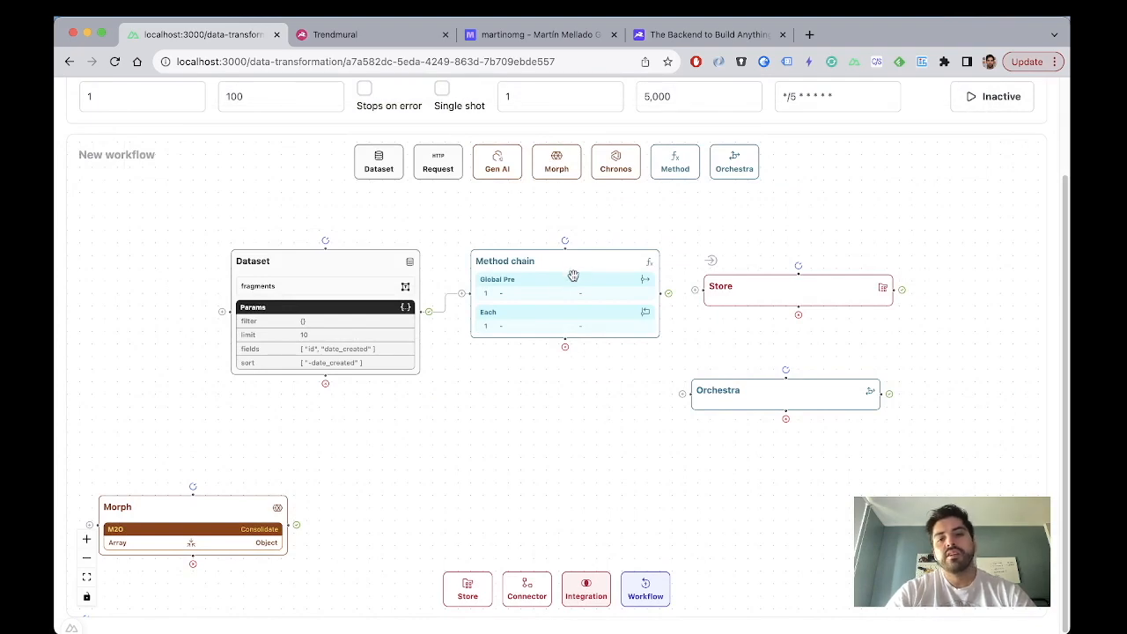
Step: Replace the Method chain with a new Orchestra node beside Dataset, and delete the old Orchestra and Store nodes
{"action": "left_click", "coordinate": [566, 261]}
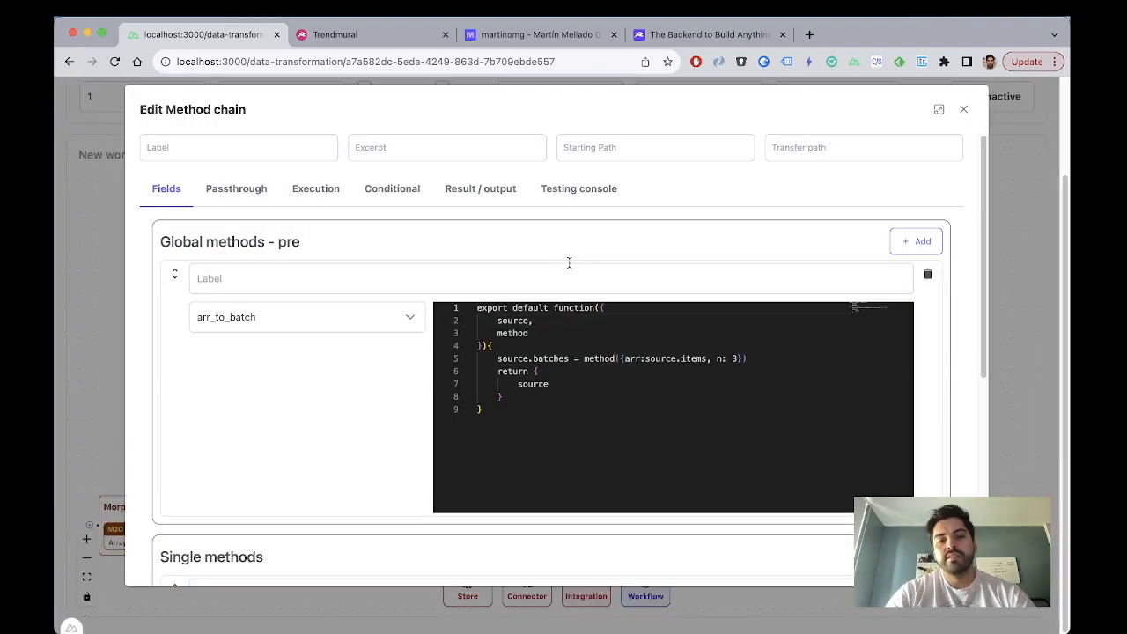
{"action": "key", "text": "Escape"}
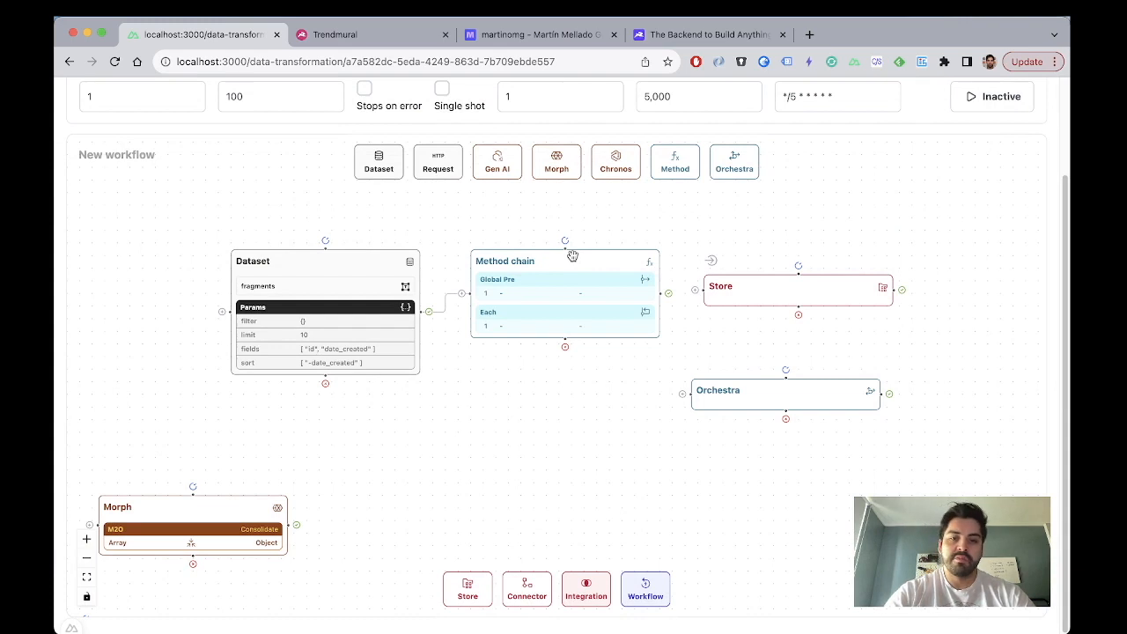
{"action": "key", "text": "BackSpace"}
{"action": "left_click_drag", "start_coordinate": [750, 180], "coordinate": [571, 287]}
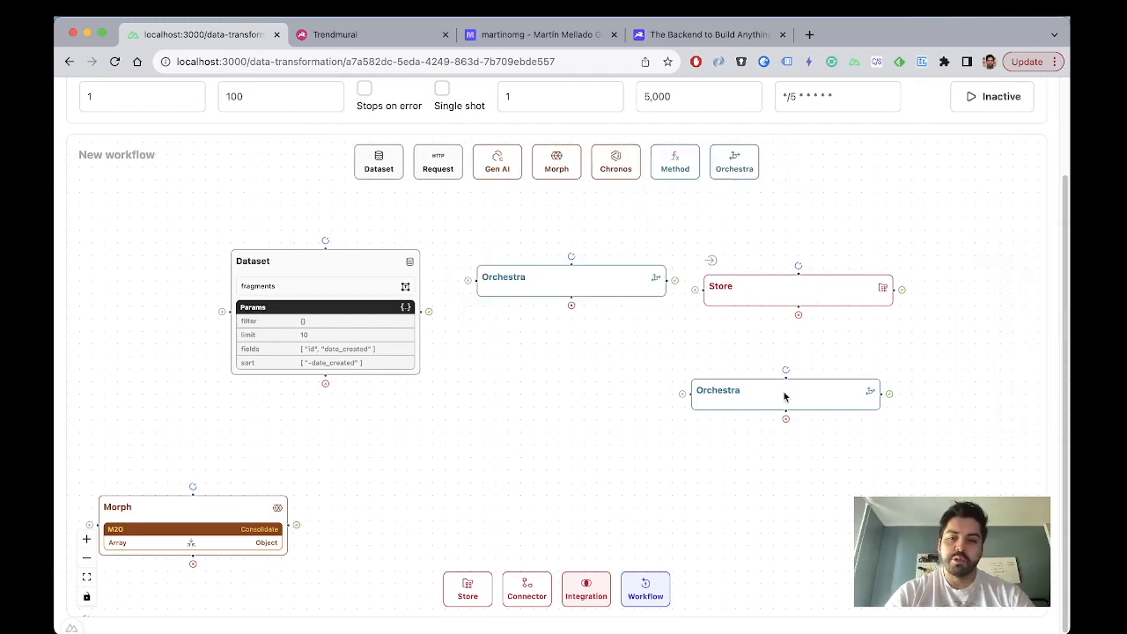
{"action": "key", "text": "BackSpace"}
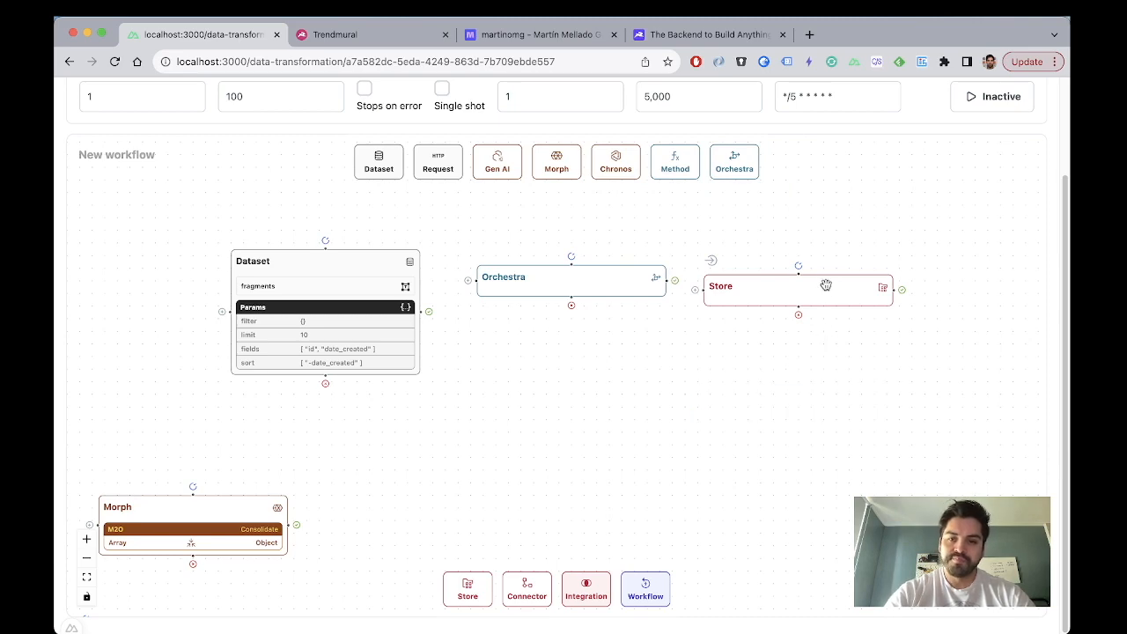
{"action": "key", "text": "BackSpace"}
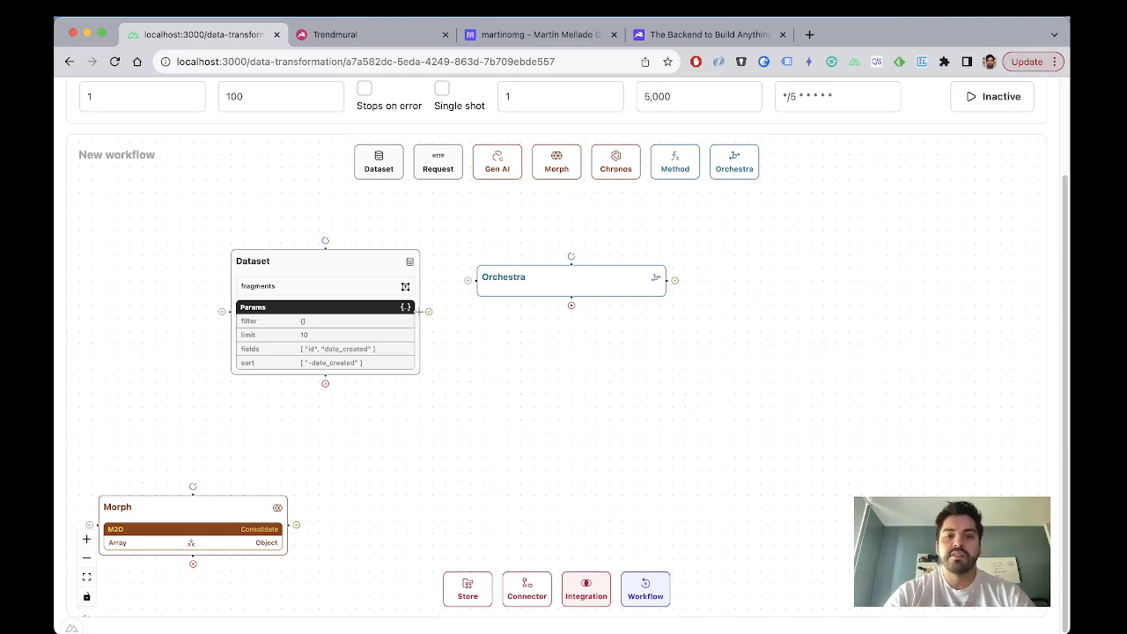
Step: Connect the Dataset's success output to the Orchestra node and add a global pre method to Orchestra
{"action": "left_click_drag", "start_coordinate": [420, 312], "coordinate": [487, 261]}
{"action": "double_click", "coordinate": [486, 261]}
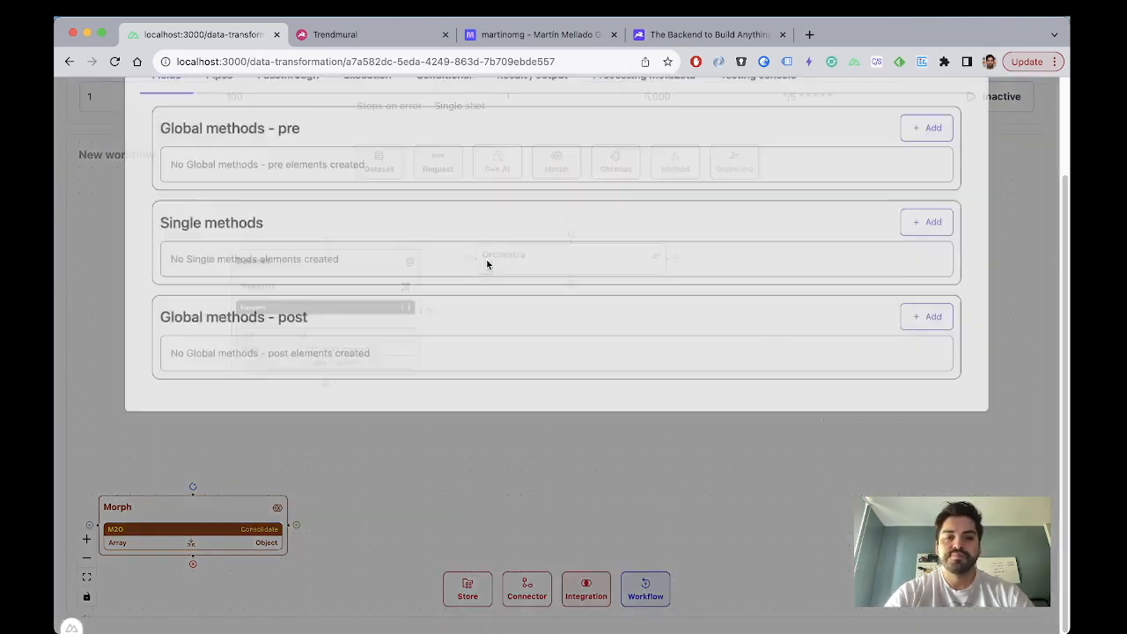
{"action": "left_click", "coordinate": [924, 241]}
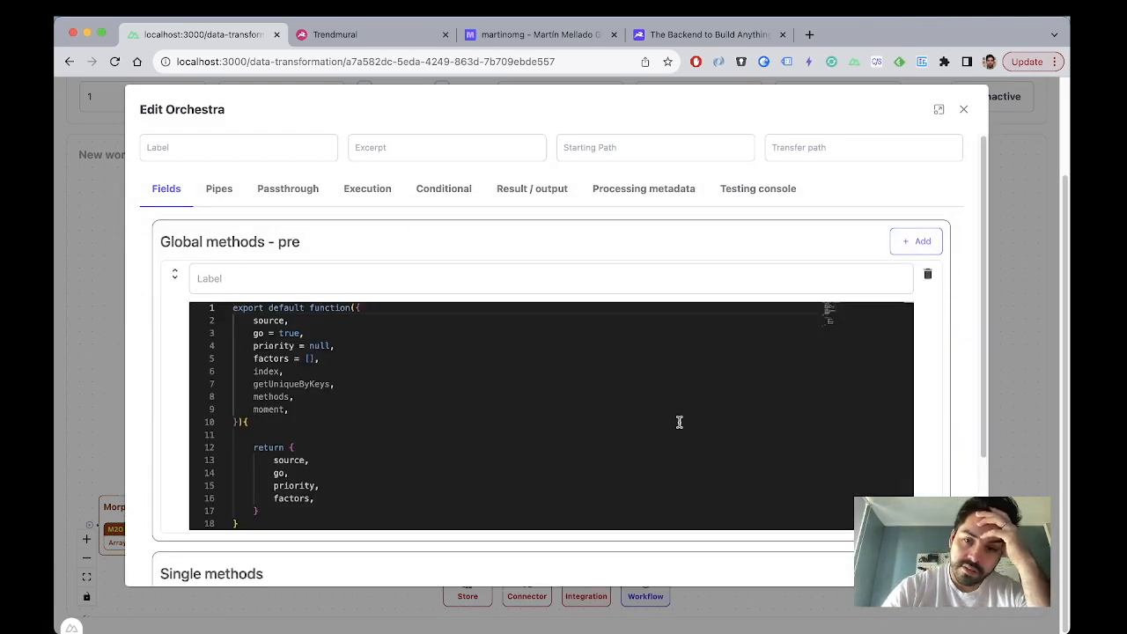
Step: Review the default parameters of Orchestra's global pre method, including source, go and priority
{"action": "scroll", "coordinate": [903, 479], "scroll_direction": "down", "scroll_amount": 2}
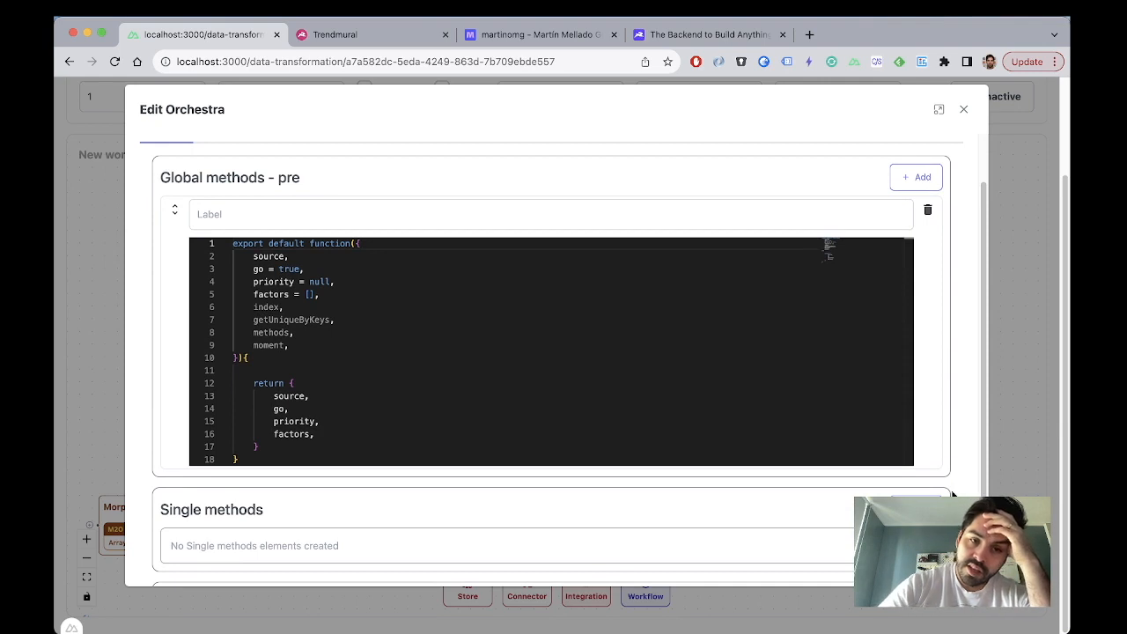
{"action": "left_click", "coordinate": [357, 283]}
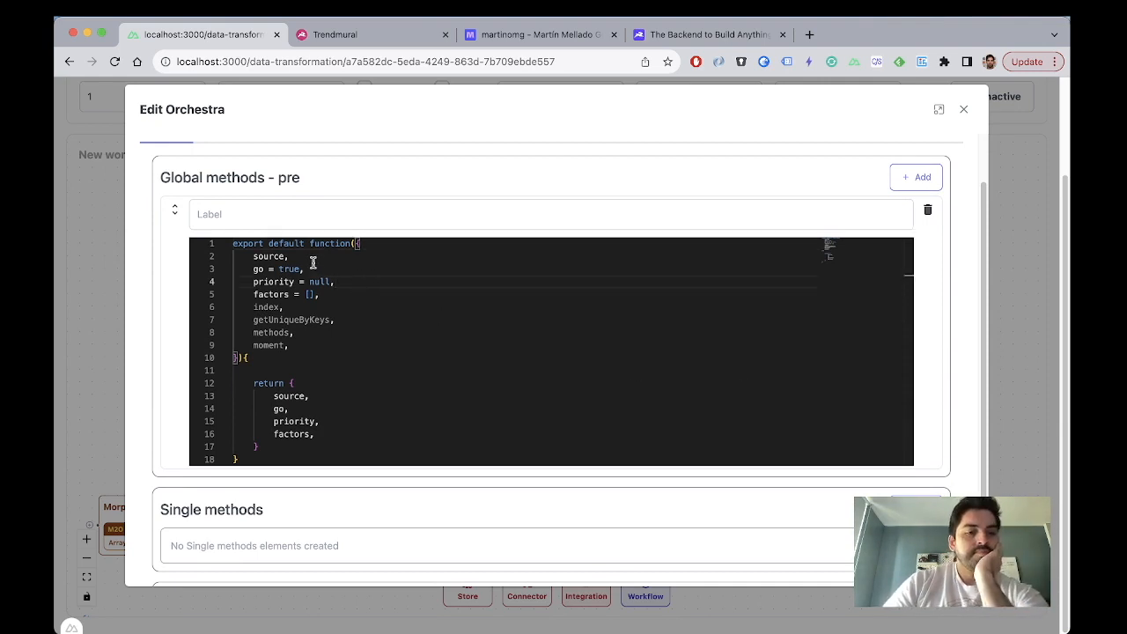
{"action": "double_click", "coordinate": [272, 257]}
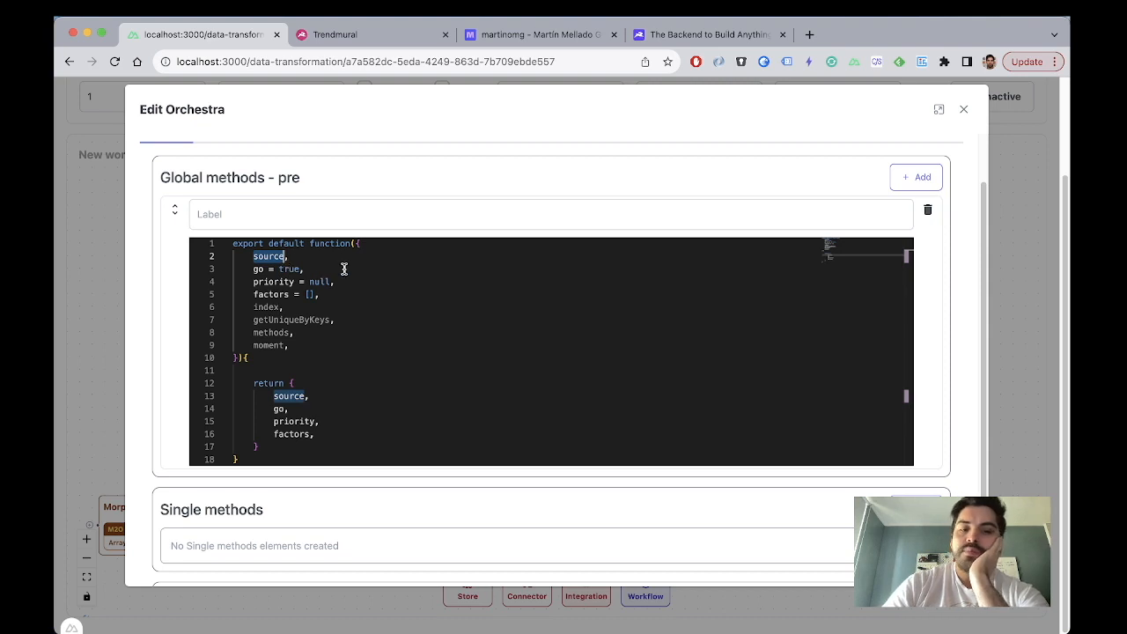
{"action": "left_click", "coordinate": [260, 271]}
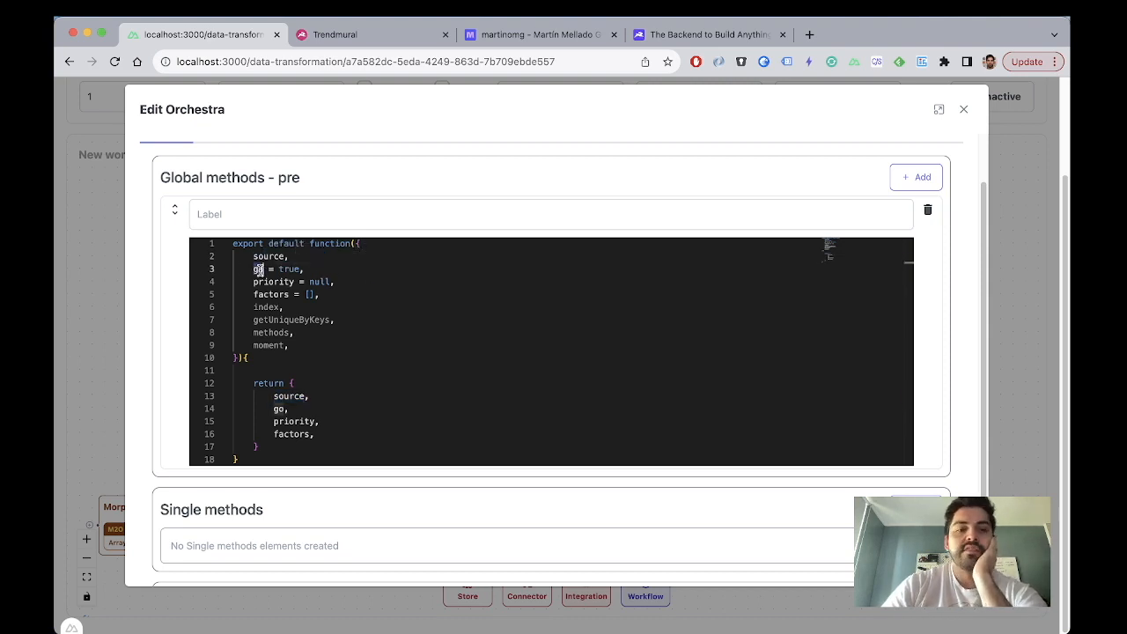
Step: Add a single method to the Orchestra node with its default function, and review its priority factor parameters
{"action": "scroll", "coordinate": [946, 466], "scroll_direction": "down", "scroll_amount": 2}
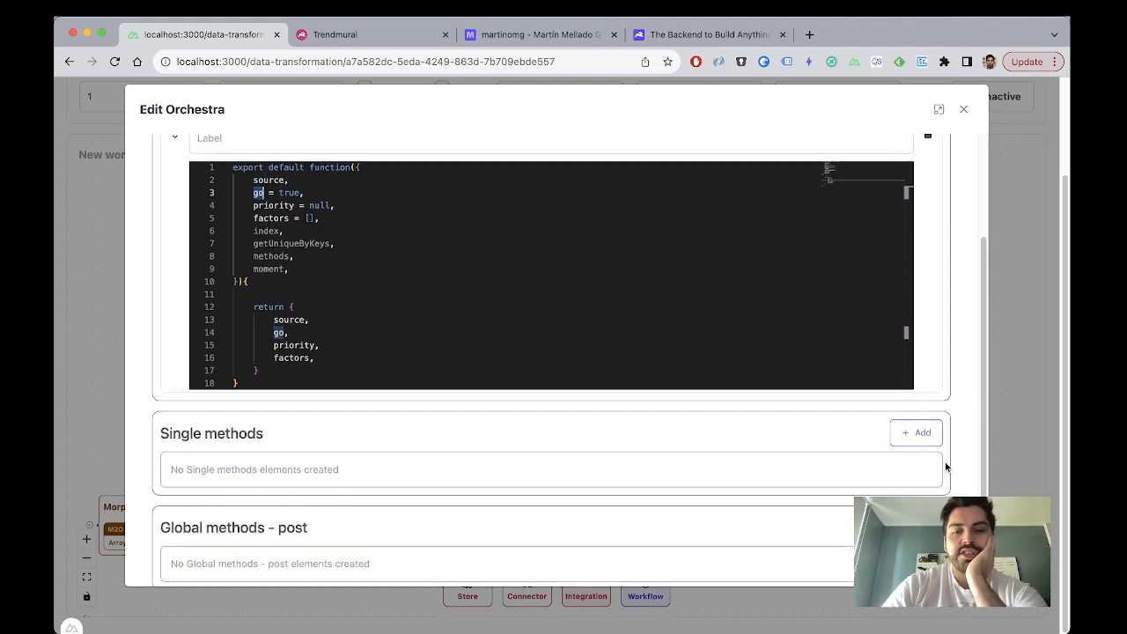
{"action": "left_click", "coordinate": [922, 432]}
{"action": "scroll", "coordinate": [926, 434], "scroll_direction": "down", "scroll_amount": 5}
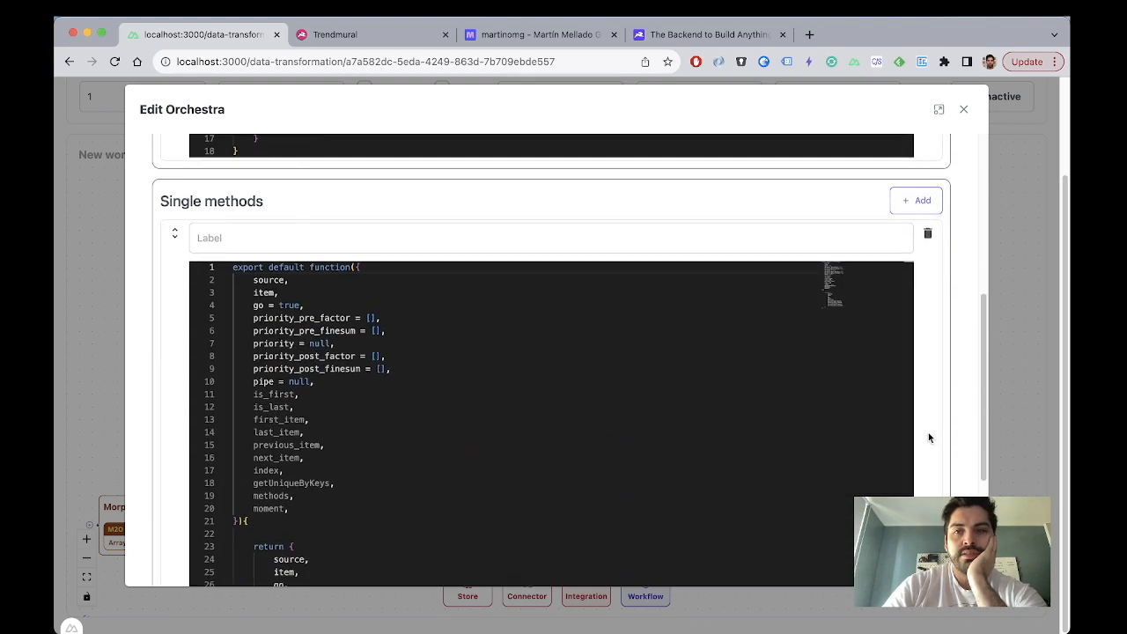
{"action": "left_click", "coordinate": [319, 318]}
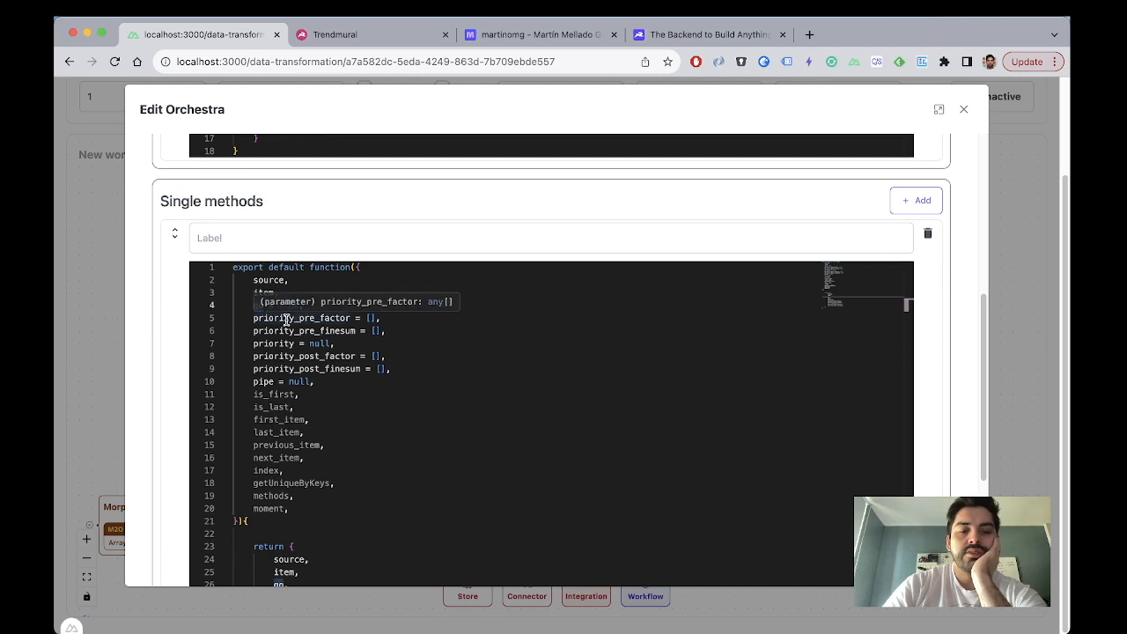
{"action": "left_click", "coordinate": [360, 355]}
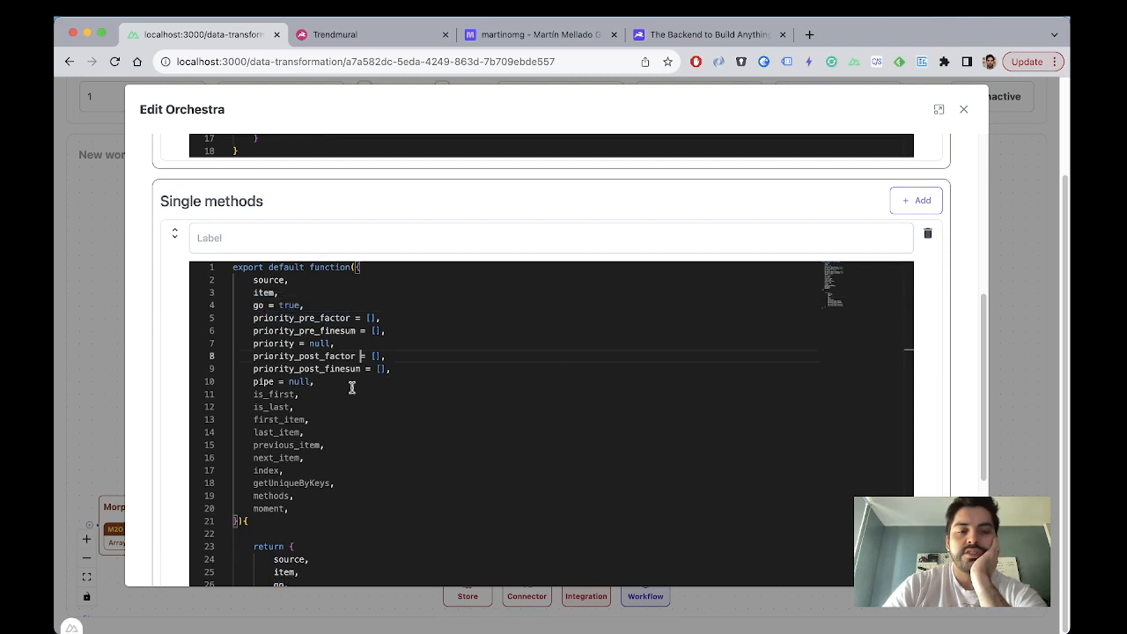
Step: Compare Orchestra's global pre and single methods, examining the single method's priority and pipe parameters and its return object
{"action": "scroll", "coordinate": [966, 367], "scroll_direction": "up", "scroll_amount": 5}
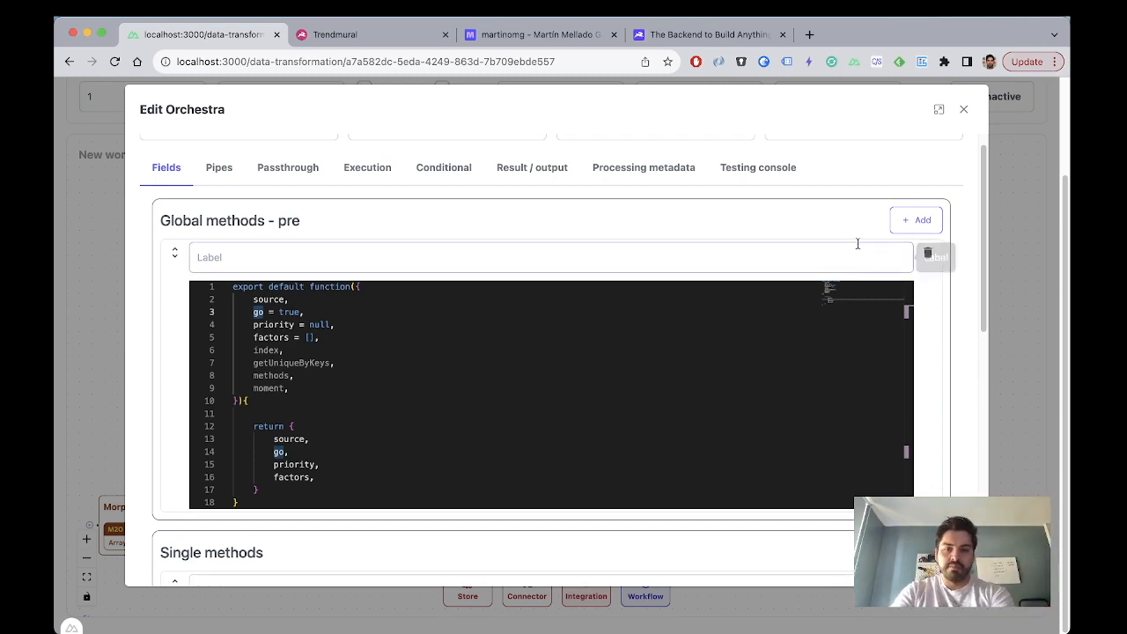
{"action": "scroll", "coordinate": [927, 337], "scroll_direction": "down", "scroll_amount": 5}
{"action": "scroll", "coordinate": [927, 338], "scroll_direction": "down", "scroll_amount": 2}
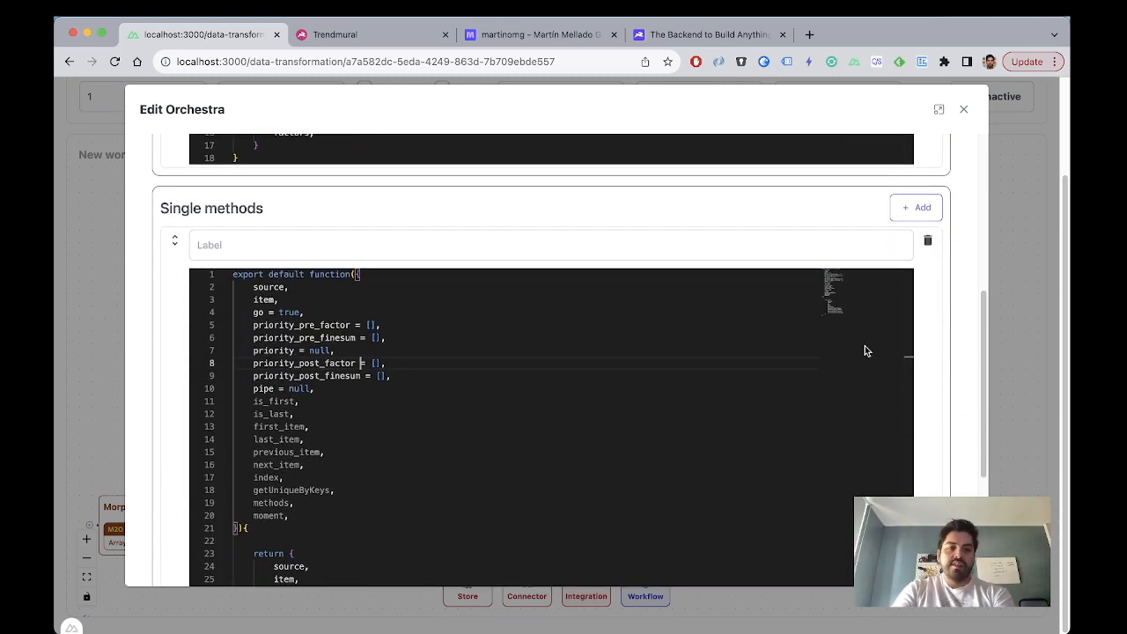
{"action": "left_click", "coordinate": [483, 336]}
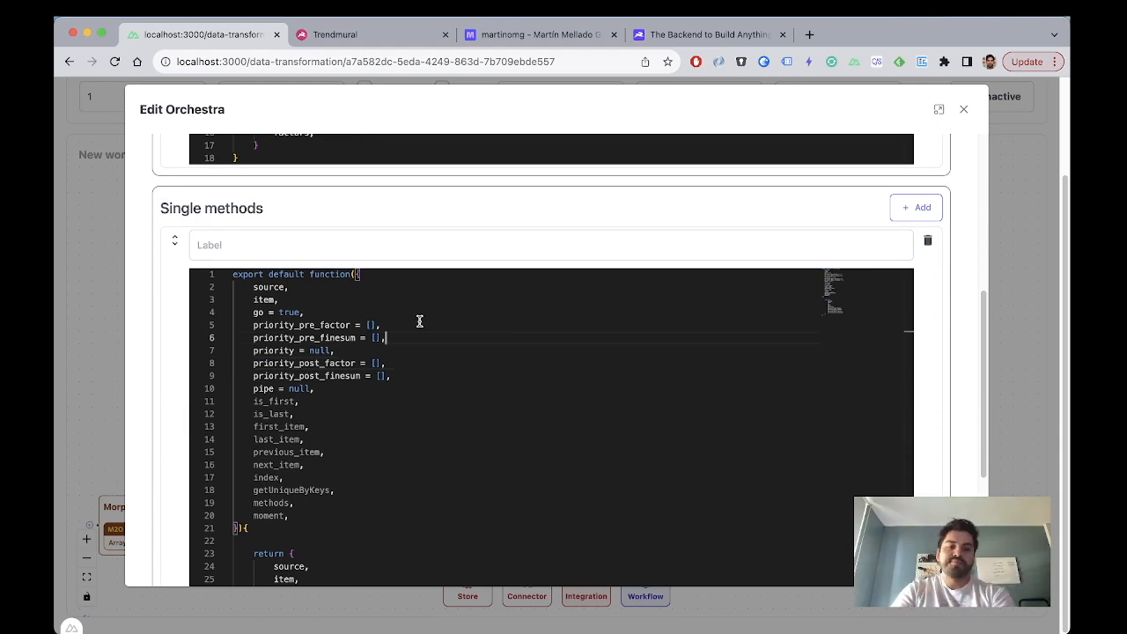
{"action": "double_click", "coordinate": [294, 388]}
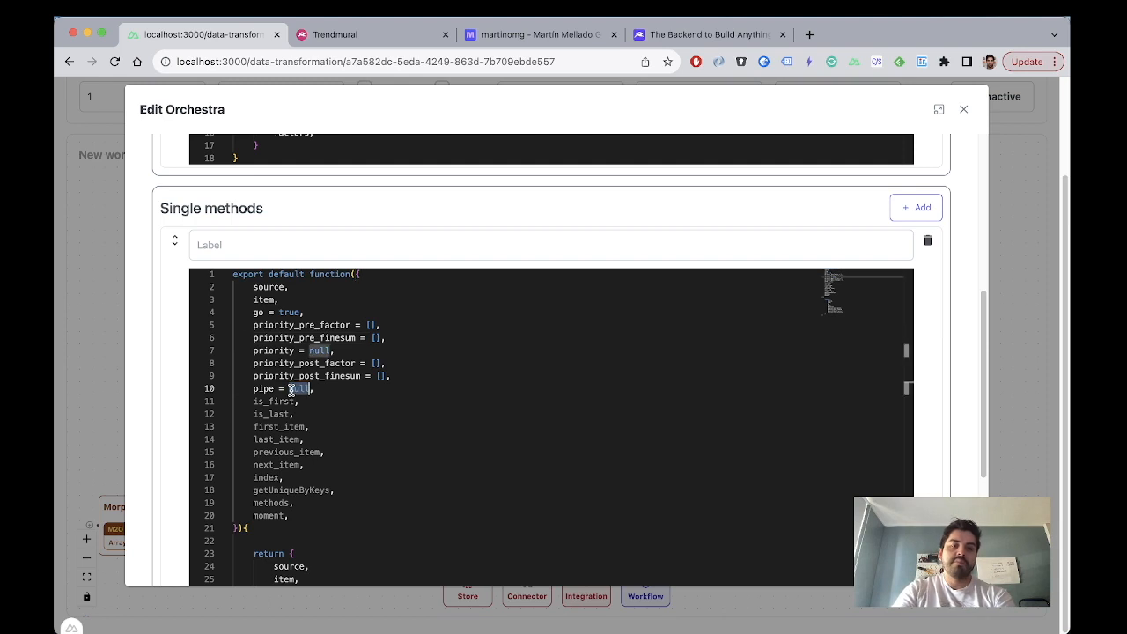
{"action": "scroll", "coordinate": [931, 403], "scroll_direction": "down", "scroll_amount": 5}
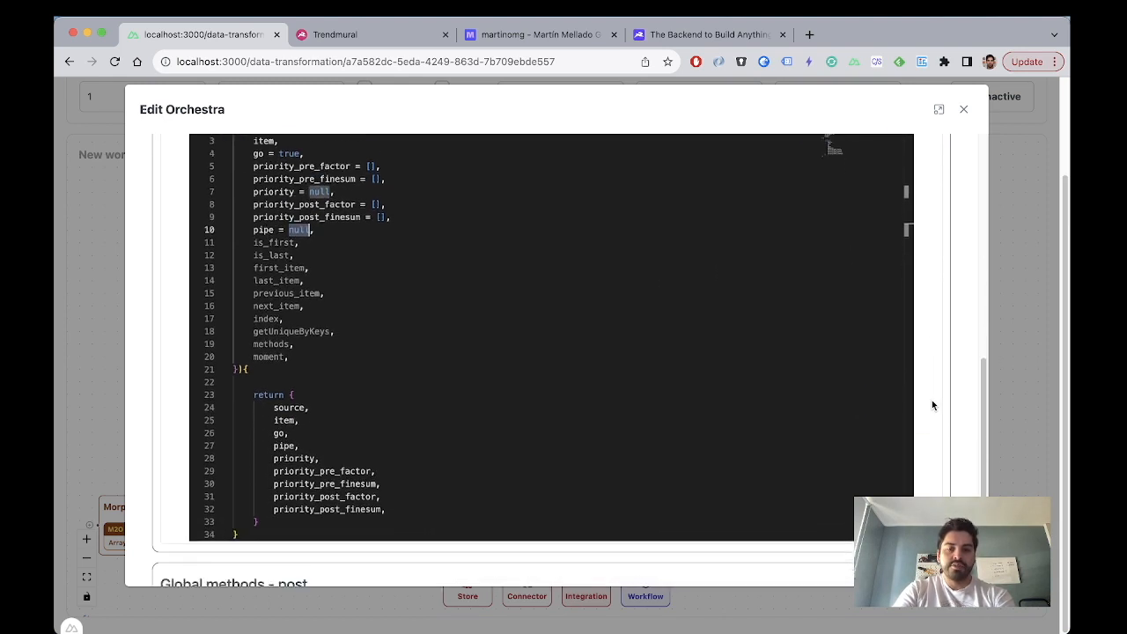
{"action": "left_click", "coordinate": [427, 320]}
{"action": "left_click", "coordinate": [332, 243]}
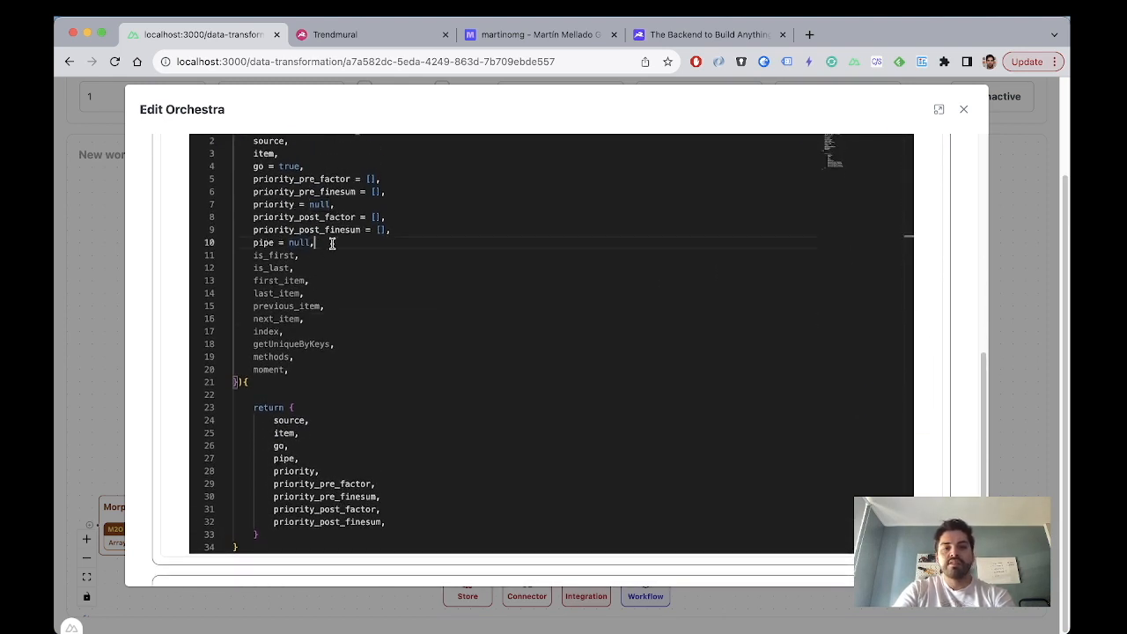
{"action": "scroll", "coordinate": [922, 351], "scroll_direction": "up", "scroll_amount": 1}
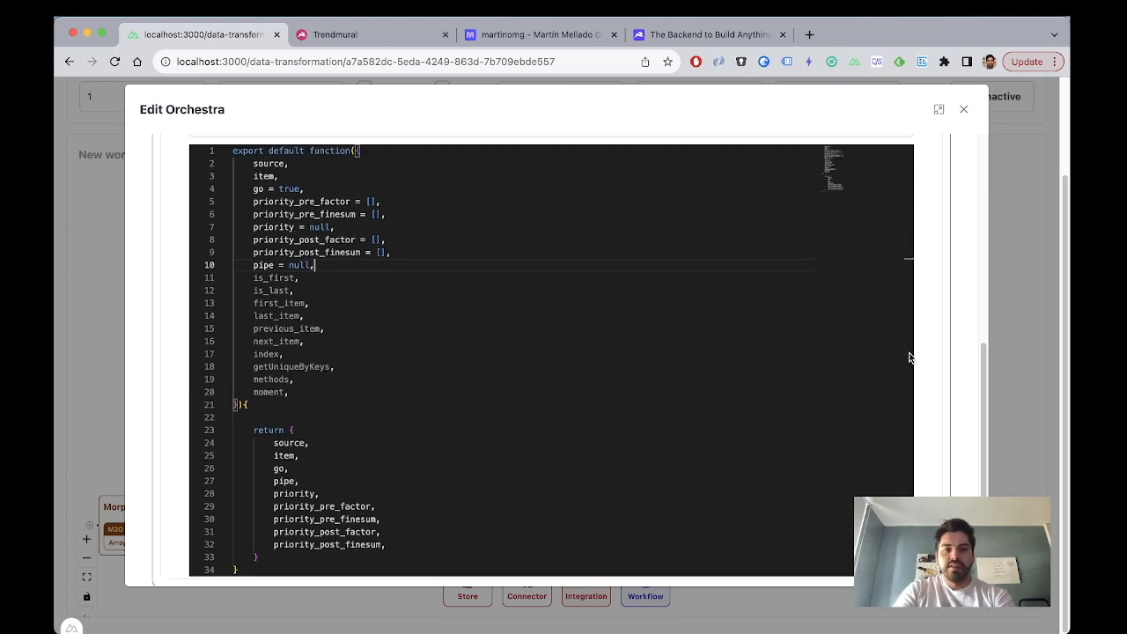
{"action": "left_click", "coordinate": [300, 417]}
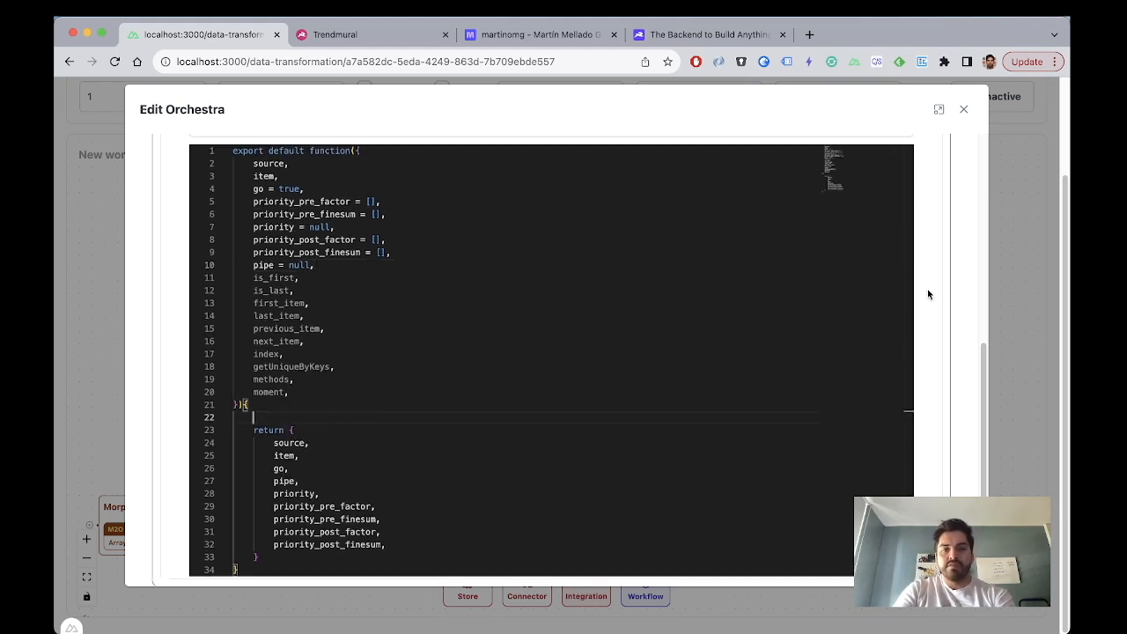
Step: Set the Orchestra node's starting path to items
{"action": "scroll", "coordinate": [957, 300], "scroll_direction": "up", "scroll_amount": 5}
{"action": "type", "text": "items"}
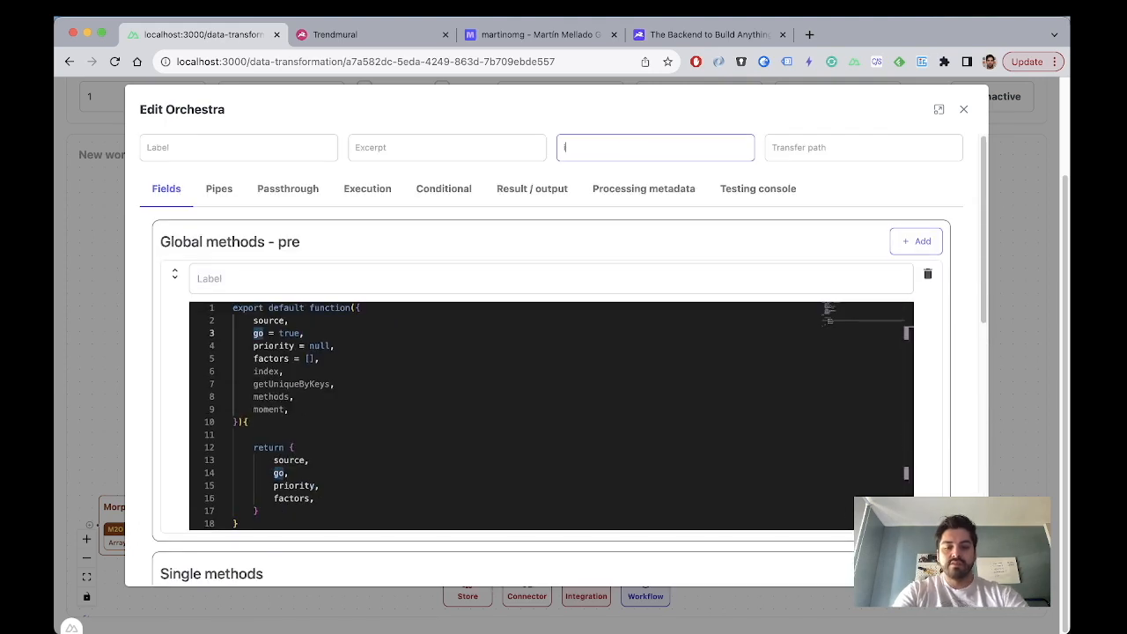
{"action": "left_click", "coordinate": [742, 194]}
Step: Remove the global pre method from Orchestra, then test the node on its own and inspect the output
{"action": "left_click", "coordinate": [166, 189]}
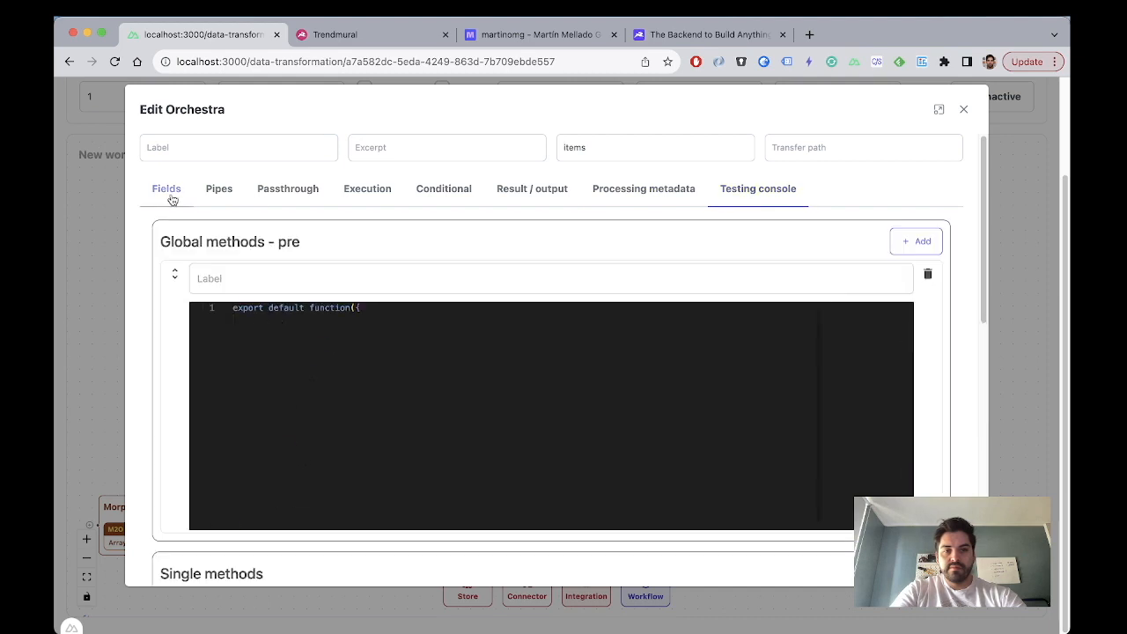
{"action": "left_click", "coordinate": [926, 272]}
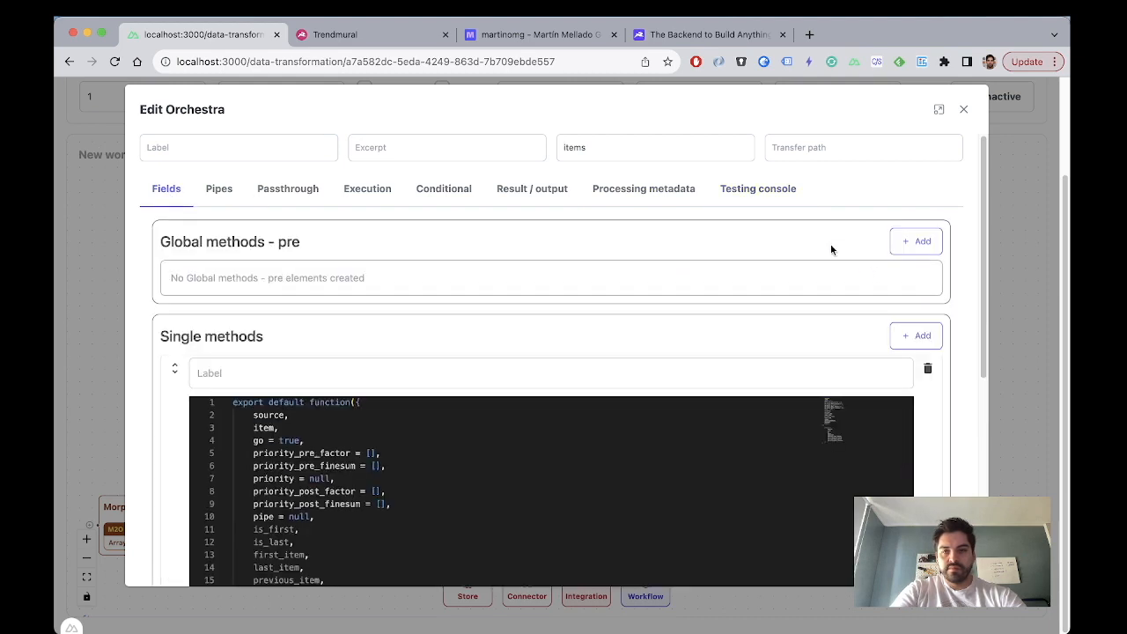
{"action": "left_click", "coordinate": [798, 205]}
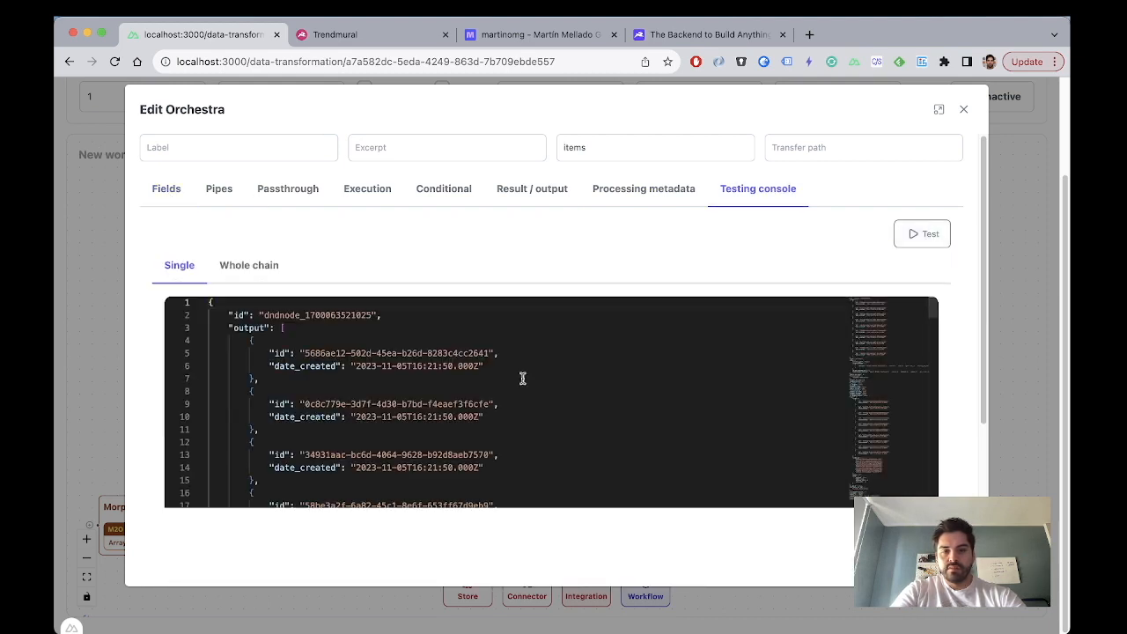
{"action": "scroll", "coordinate": [520, 376], "scroll_direction": "down", "scroll_amount": 15}
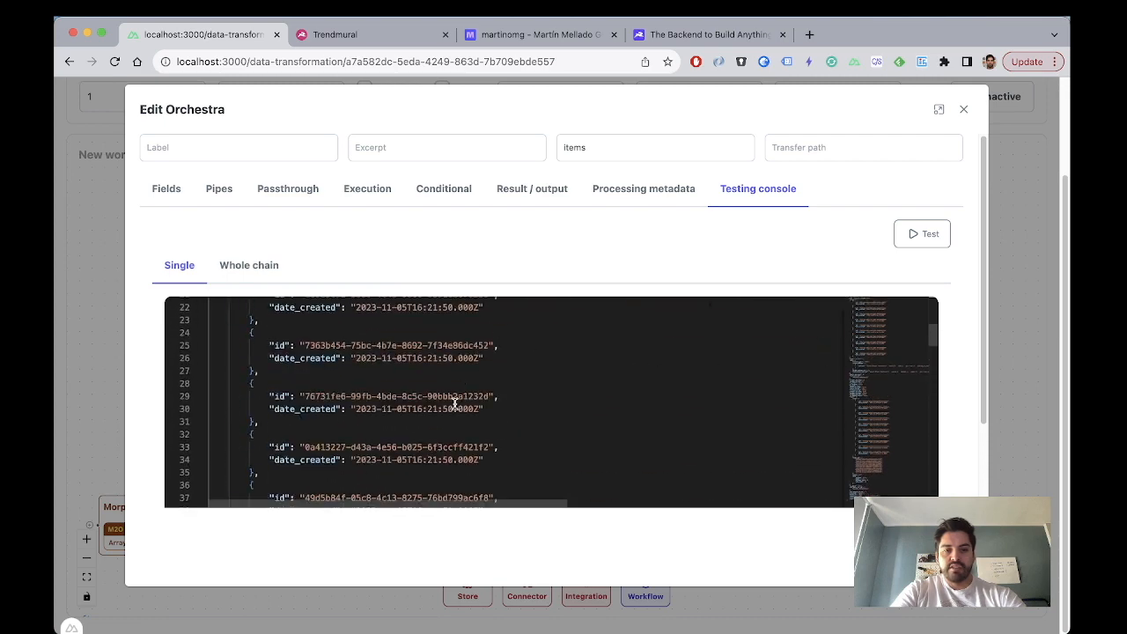
Step: Make Orchestra's single method assign pipe = 'test[]' just before its return statement
{"action": "left_click", "coordinate": [167, 188]}
{"action": "scroll", "coordinate": [910, 409], "scroll_direction": "down", "scroll_amount": 5}
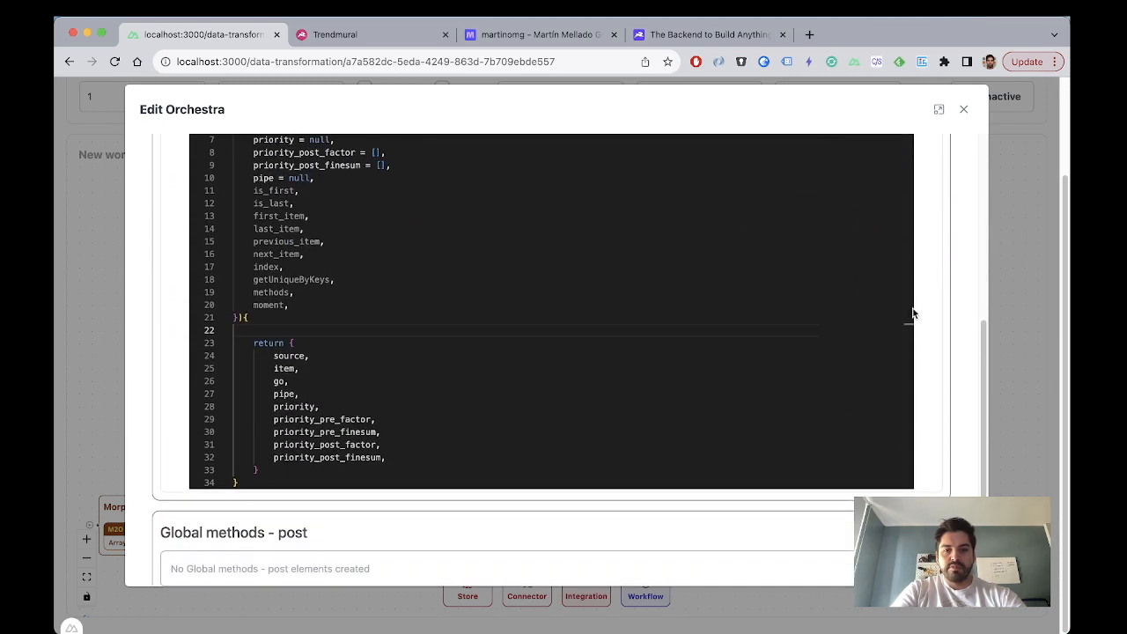
{"action": "scroll", "coordinate": [943, 317], "scroll_direction": "up", "scroll_amount": 2}
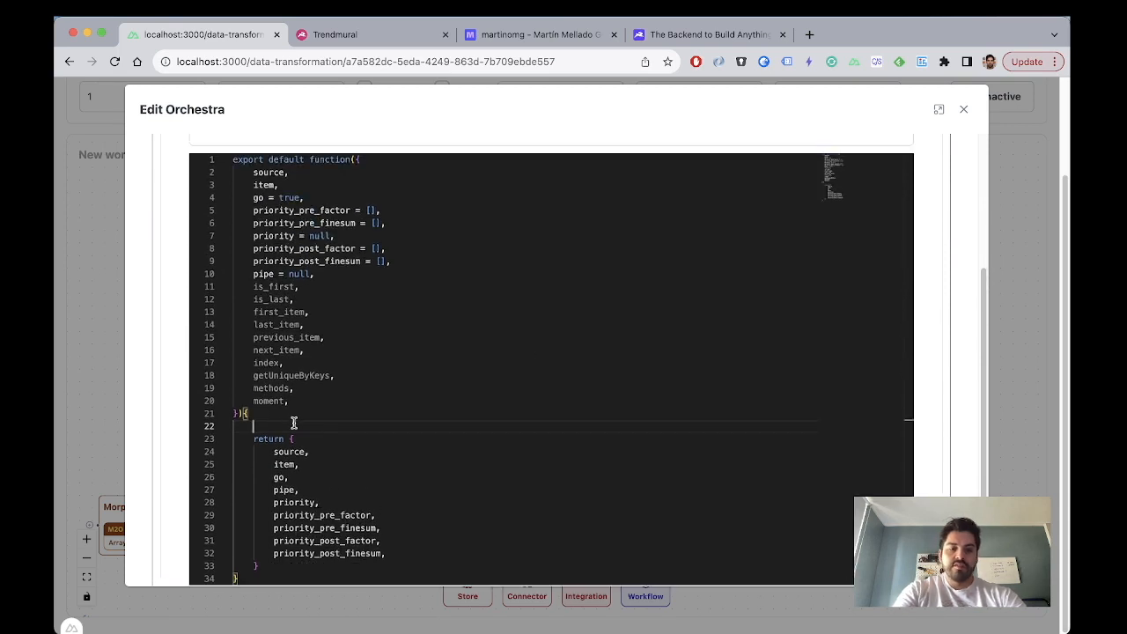
{"action": "type", "text": "pipe = '"}
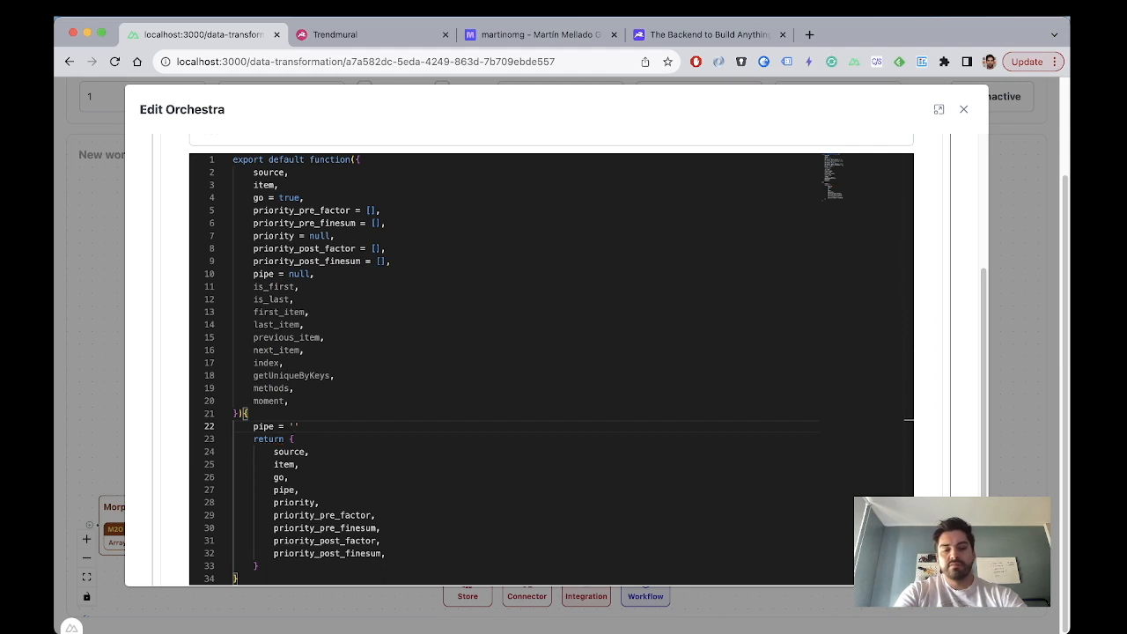
{"action": "type", "text": "test("}
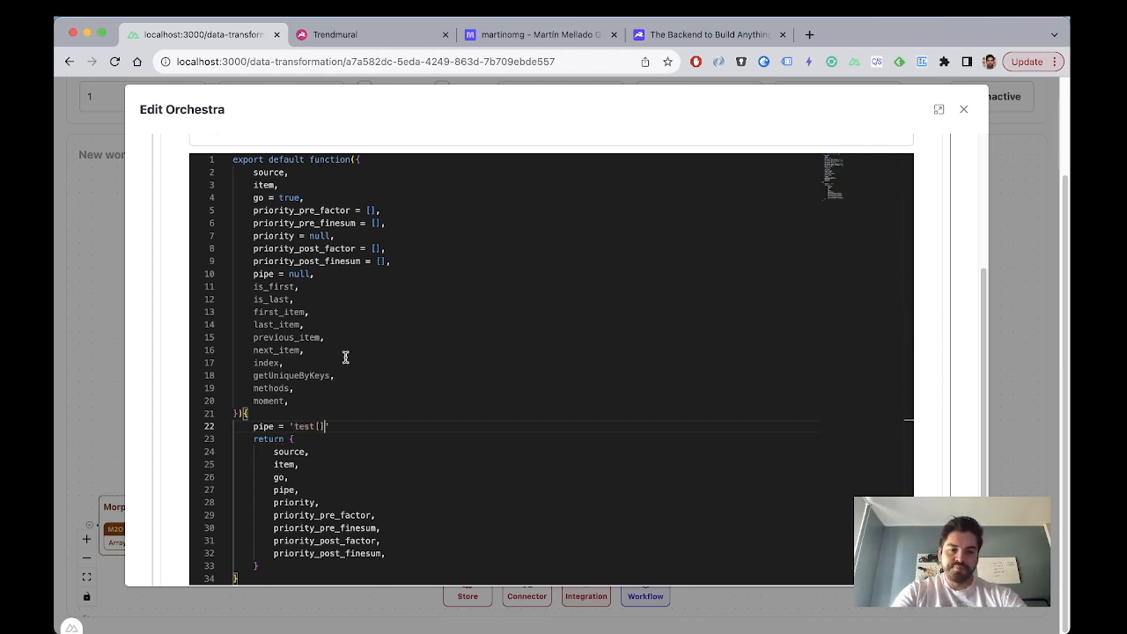
Step: Test the Orchestra node on its own again and examine how its output is grouped by pipe
{"action": "scroll", "coordinate": [961, 264], "scroll_direction": "up", "scroll_amount": 5}
{"action": "left_click", "coordinate": [775, 190]}
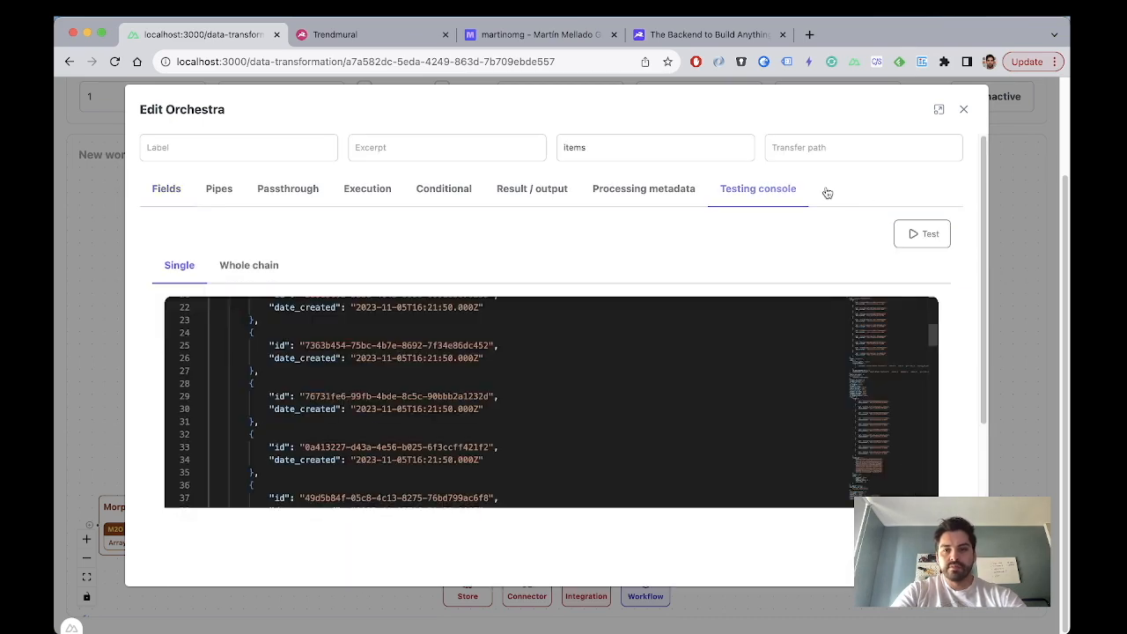
{"action": "scroll", "coordinate": [625, 352], "scroll_direction": "down", "scroll_amount": 5}
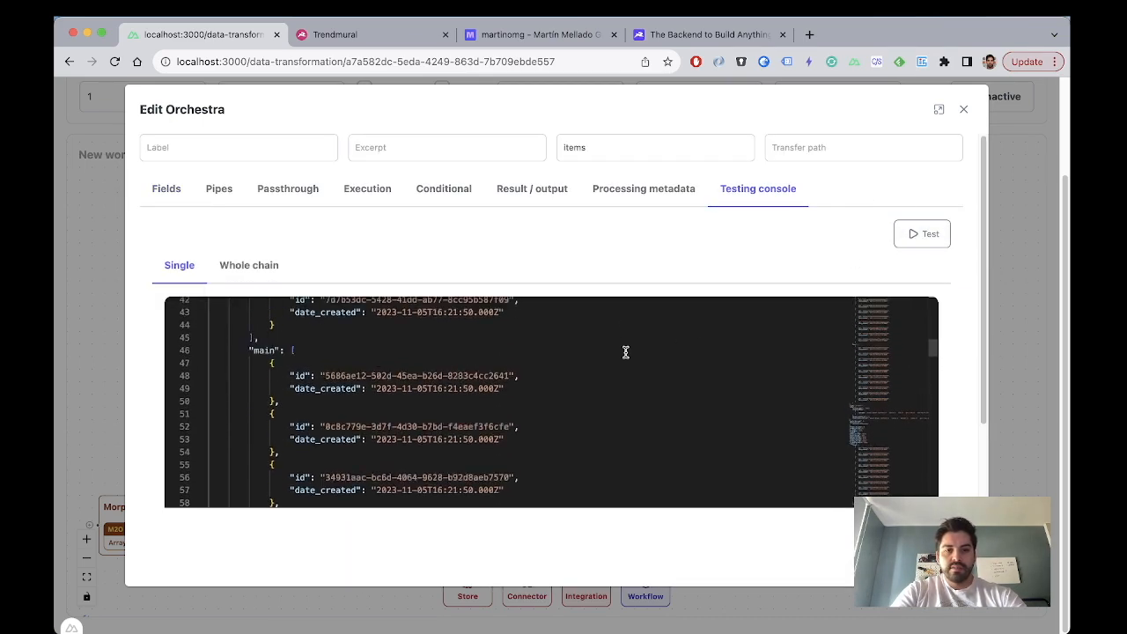
{"action": "scroll", "coordinate": [625, 353], "scroll_direction": "up", "scroll_amount": 10}
{"action": "scroll", "coordinate": [486, 398], "scroll_direction": "down", "scroll_amount": 1}
{"action": "scroll", "coordinate": [395, 404], "scroll_direction": "up", "scroll_amount": 1}
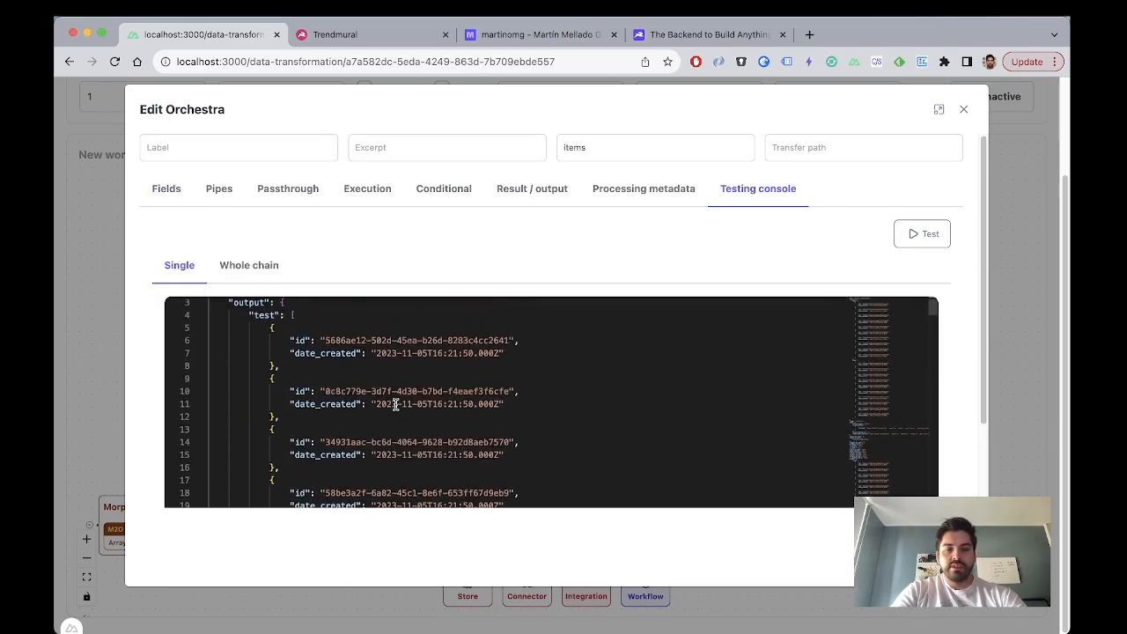
Step: Review the item entries grouped under the test pipe in Orchestra's single-node test output
{"action": "scroll", "coordinate": [396, 404], "scroll_direction": "down", "scroll_amount": 5}
{"action": "scroll", "coordinate": [395, 404], "scroll_direction": "up", "scroll_amount": 8}
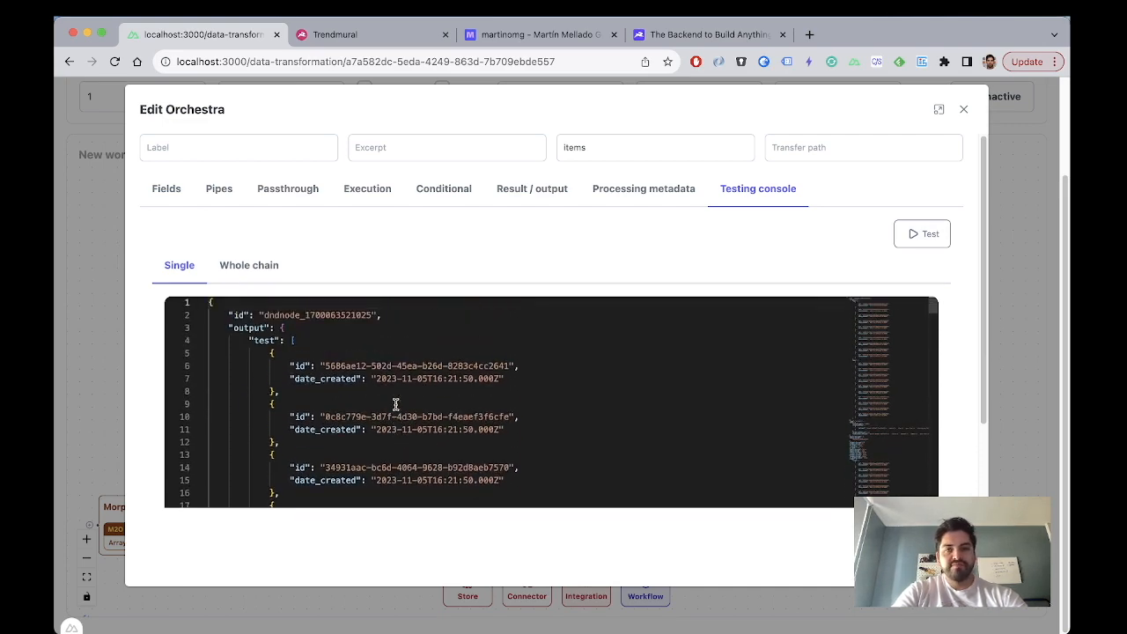
{"action": "scroll", "coordinate": [517, 407], "scroll_direction": "down", "scroll_amount": 1}
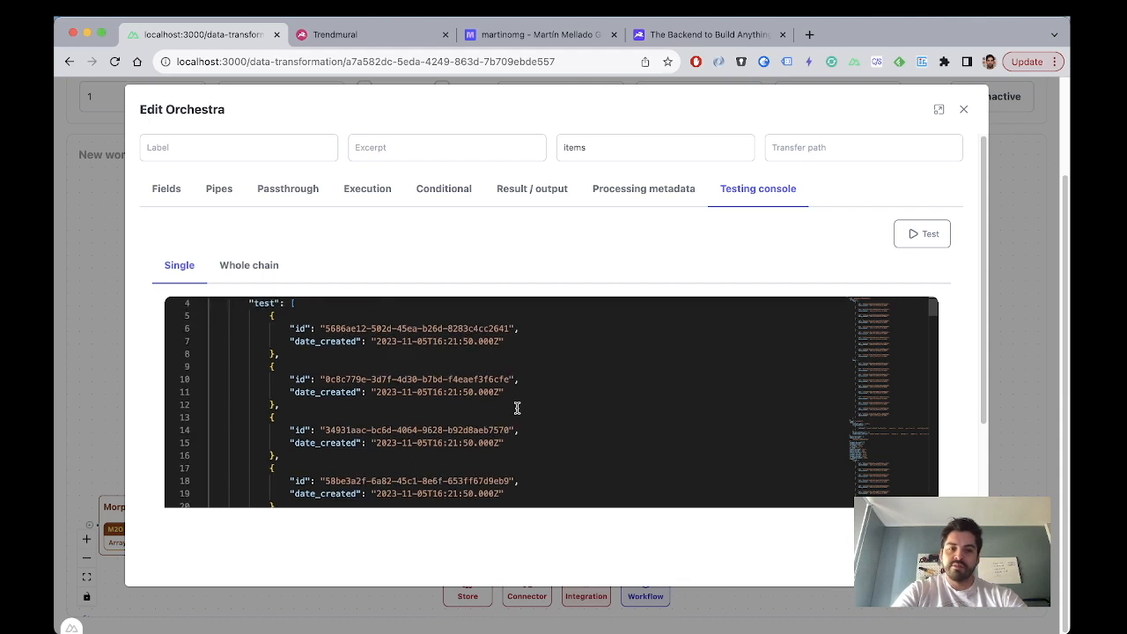
{"action": "scroll", "coordinate": [516, 407], "scroll_direction": "up", "scroll_amount": 1}
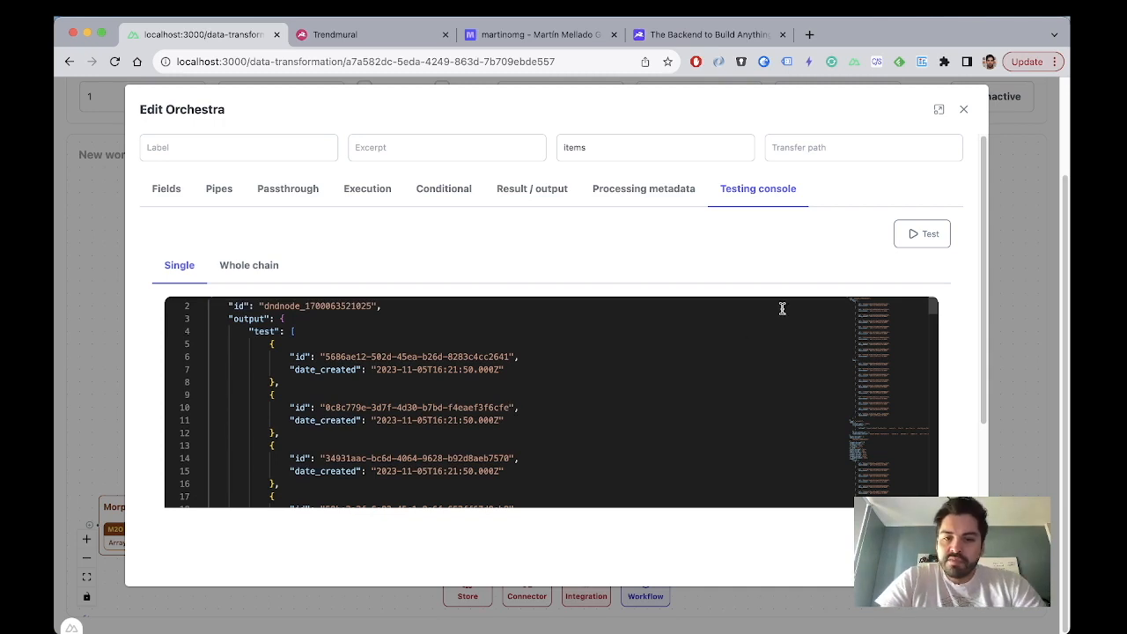
{"action": "scroll", "coordinate": [567, 366], "scroll_direction": "down", "scroll_amount": 1}
{"action": "scroll", "coordinate": [568, 366], "scroll_direction": "down", "scroll_amount": 1}
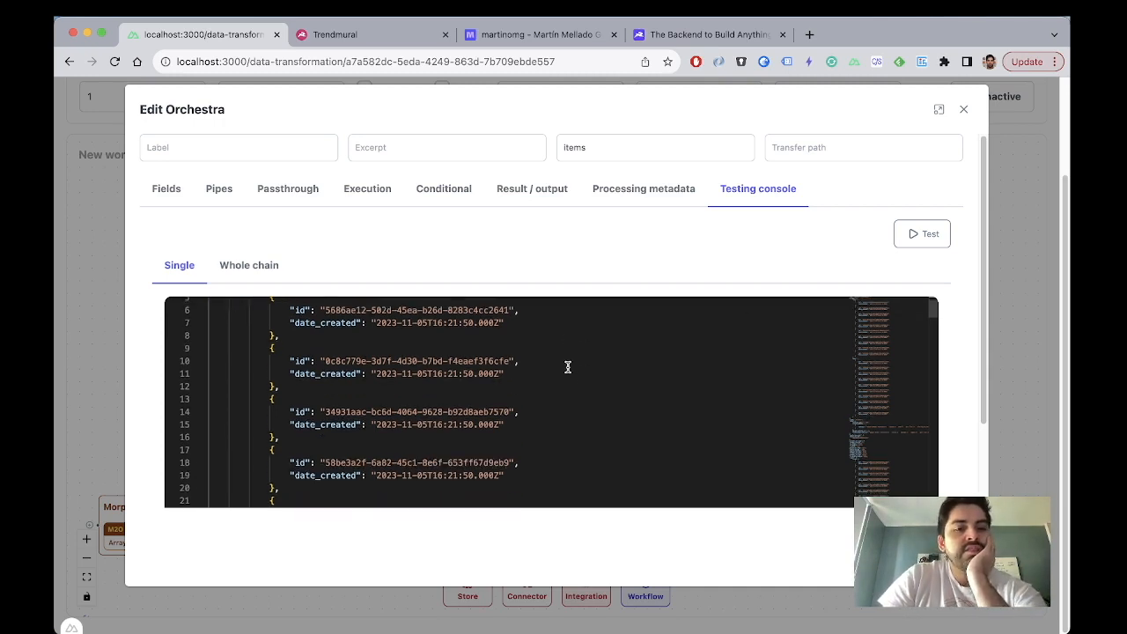
{"action": "scroll", "coordinate": [568, 366], "scroll_direction": "up", "scroll_amount": 2}
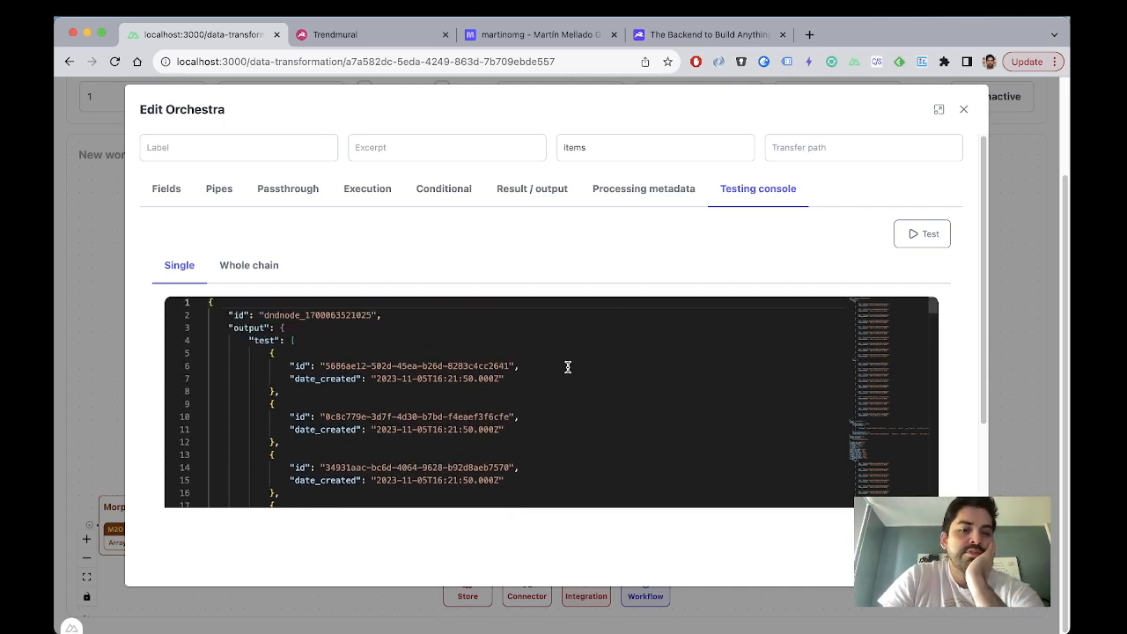
Step: Examine the existing single method in Orchestra's fields, covering its pipe assignment and the previous_item and go parameters
{"action": "left_click", "coordinate": [150, 190]}
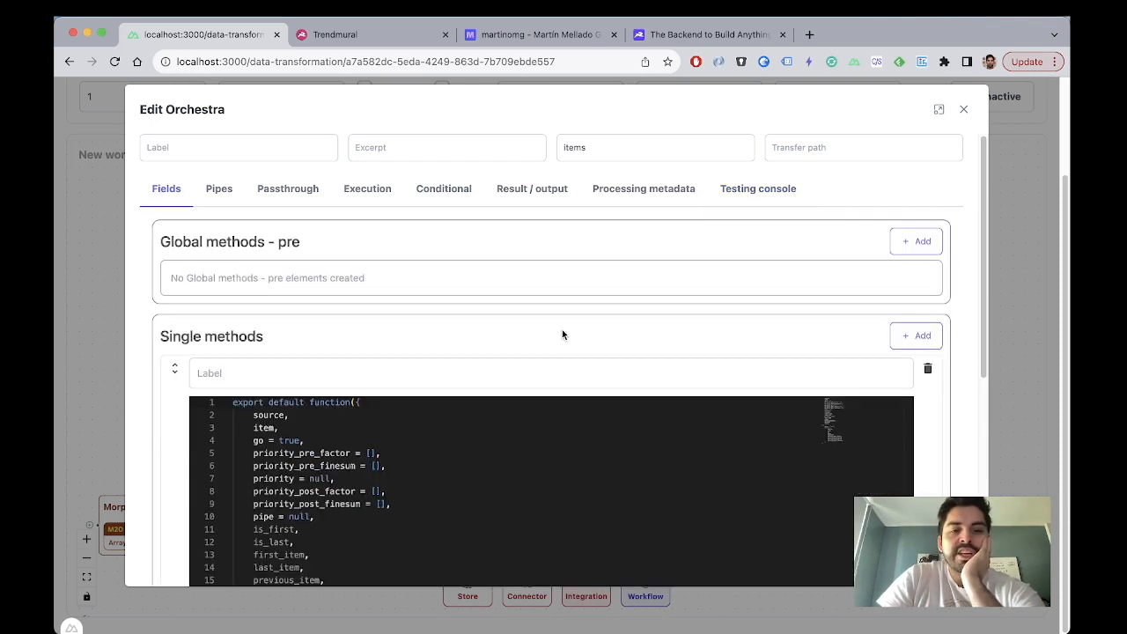
{"action": "scroll", "coordinate": [925, 430], "scroll_direction": "down", "scroll_amount": 5}
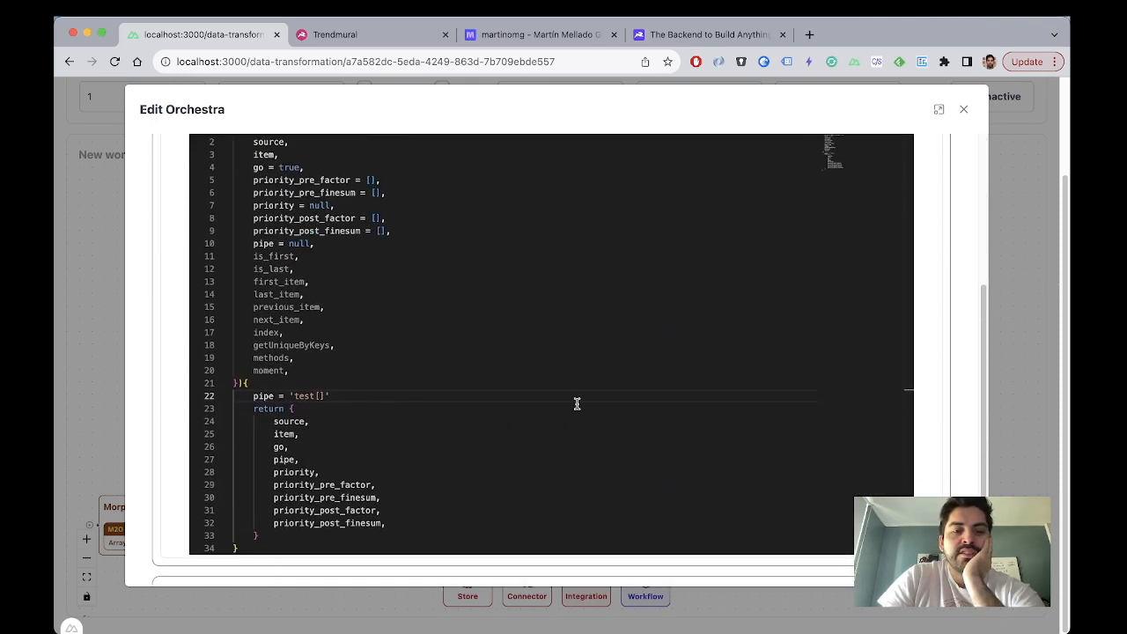
{"action": "left_click_drag", "start_coordinate": [234, 384], "coordinate": [254, 394]}
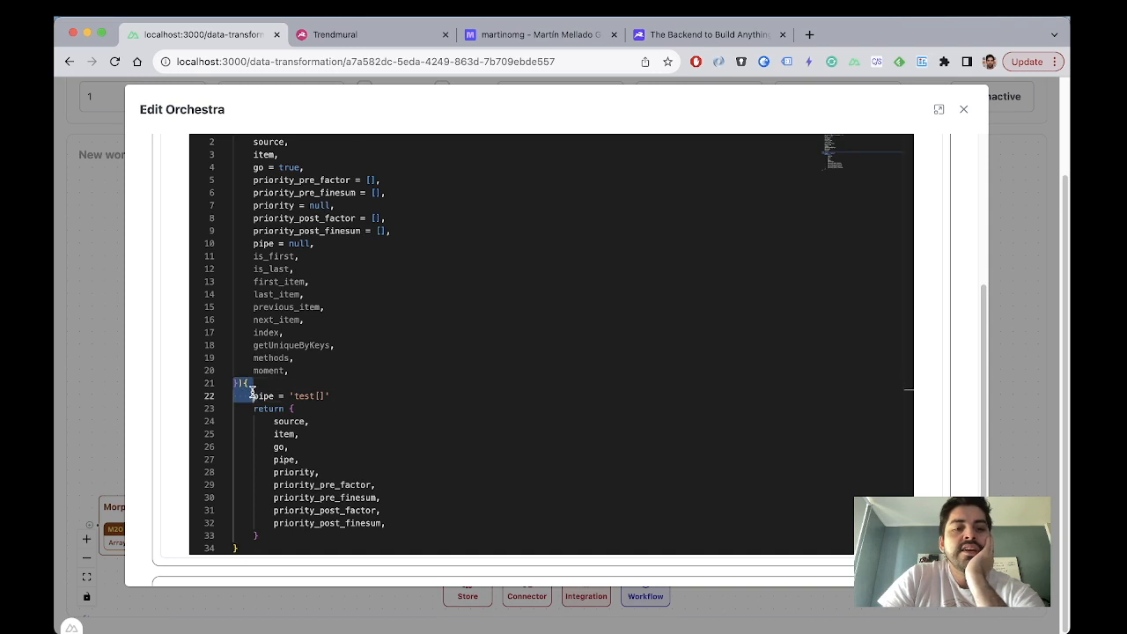
{"action": "left_click", "coordinate": [234, 384]}
{"action": "left_click_drag", "start_coordinate": [345, 396], "coordinate": [264, 395]}
{"action": "left_click", "coordinate": [354, 394]}
{"action": "left_click", "coordinate": [234, 385]}
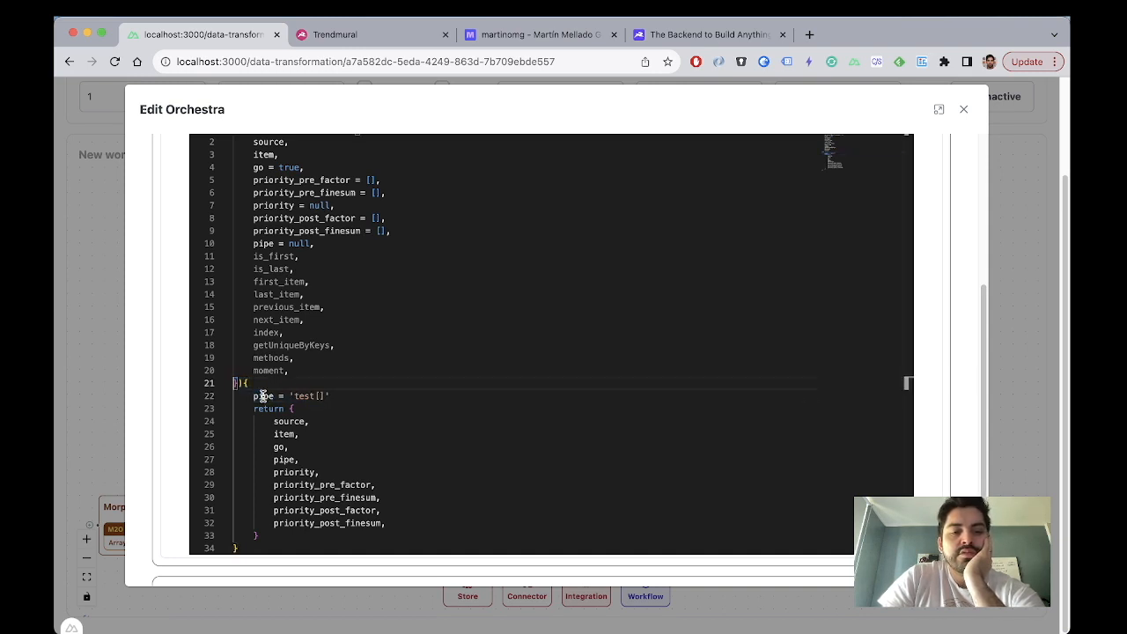
{"action": "left_click", "coordinate": [343, 400]}
{"action": "left_click_drag", "start_coordinate": [344, 401], "coordinate": [252, 406]}
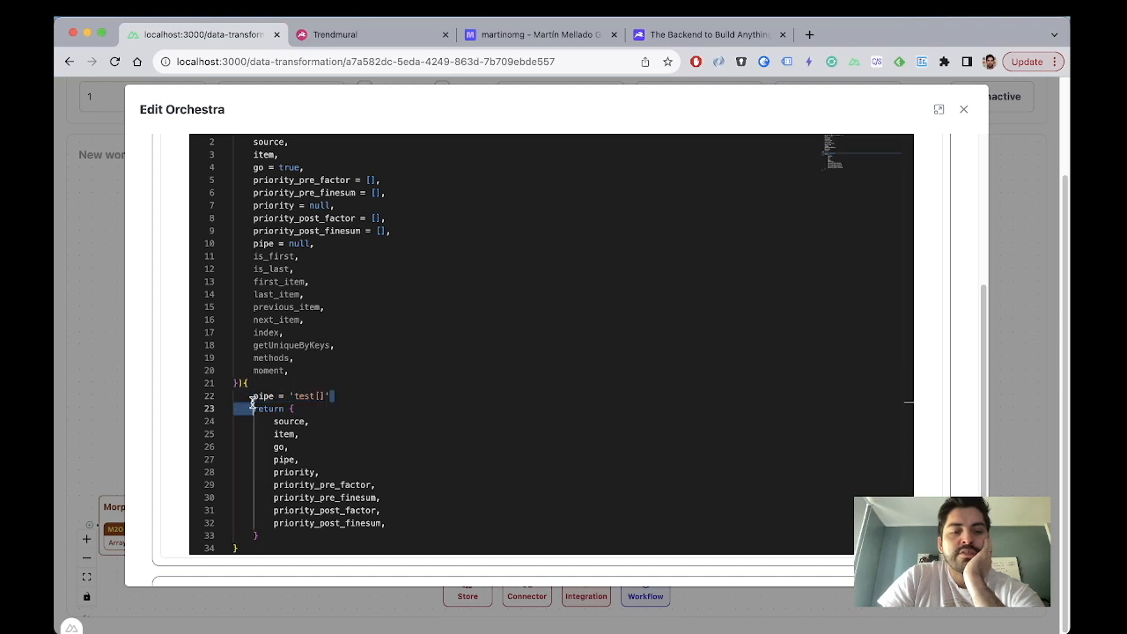
{"action": "left_click", "coordinate": [335, 390]}
{"action": "left_click_drag", "start_coordinate": [334, 390], "coordinate": [254, 392]}
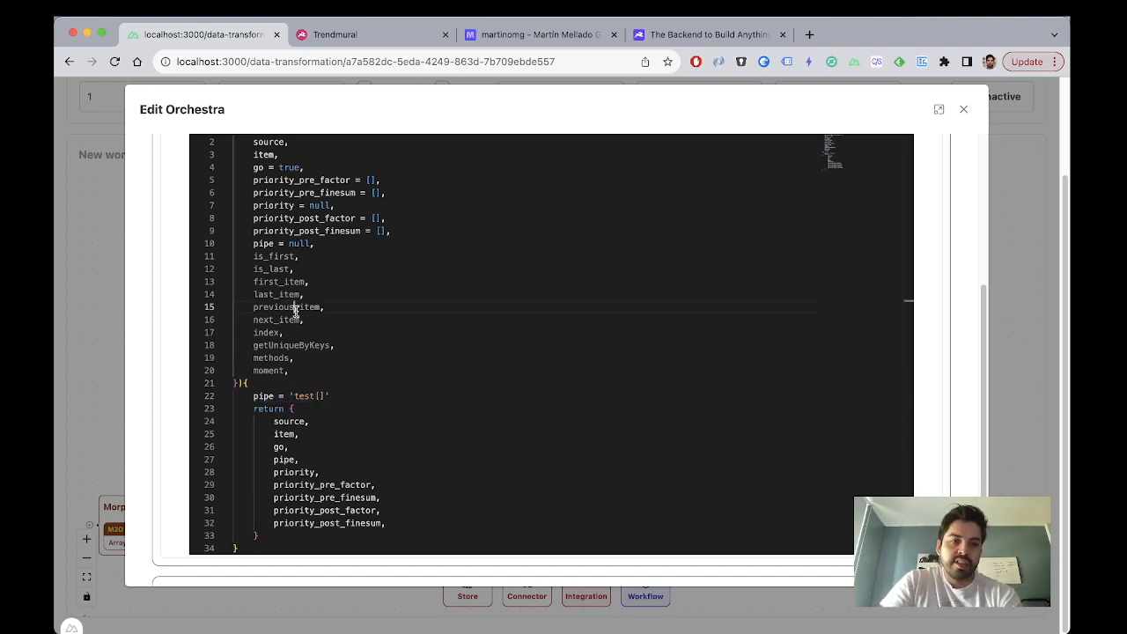
{"action": "double_click", "coordinate": [292, 307]}
{"action": "scroll", "coordinate": [959, 313], "scroll_direction": "up", "scroll_amount": 2}
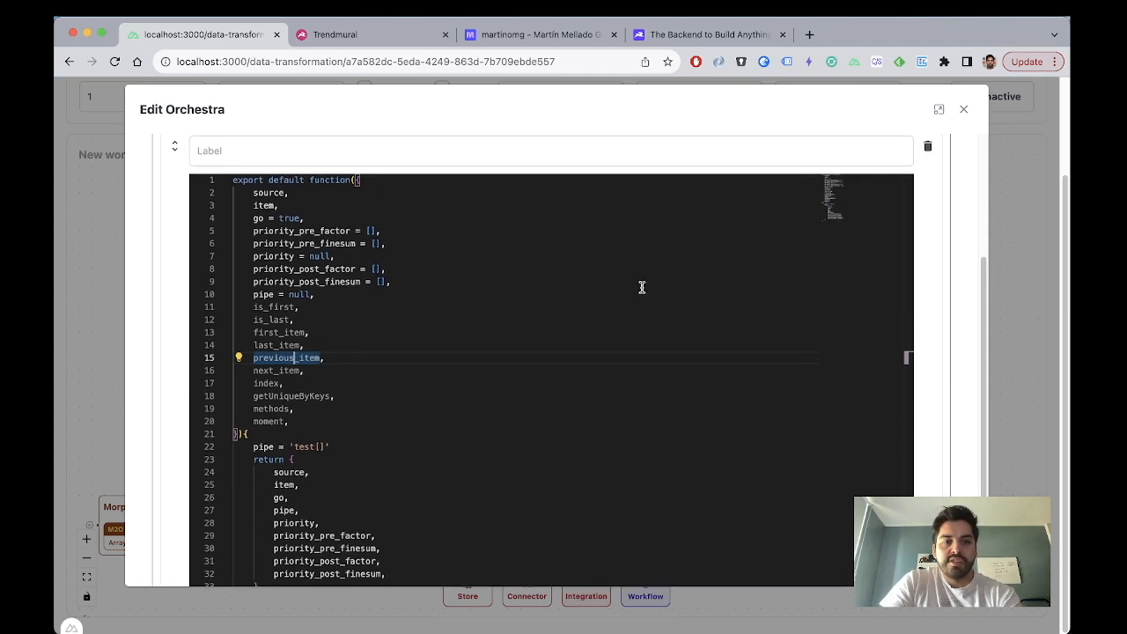
{"action": "left_click", "coordinate": [404, 230]}
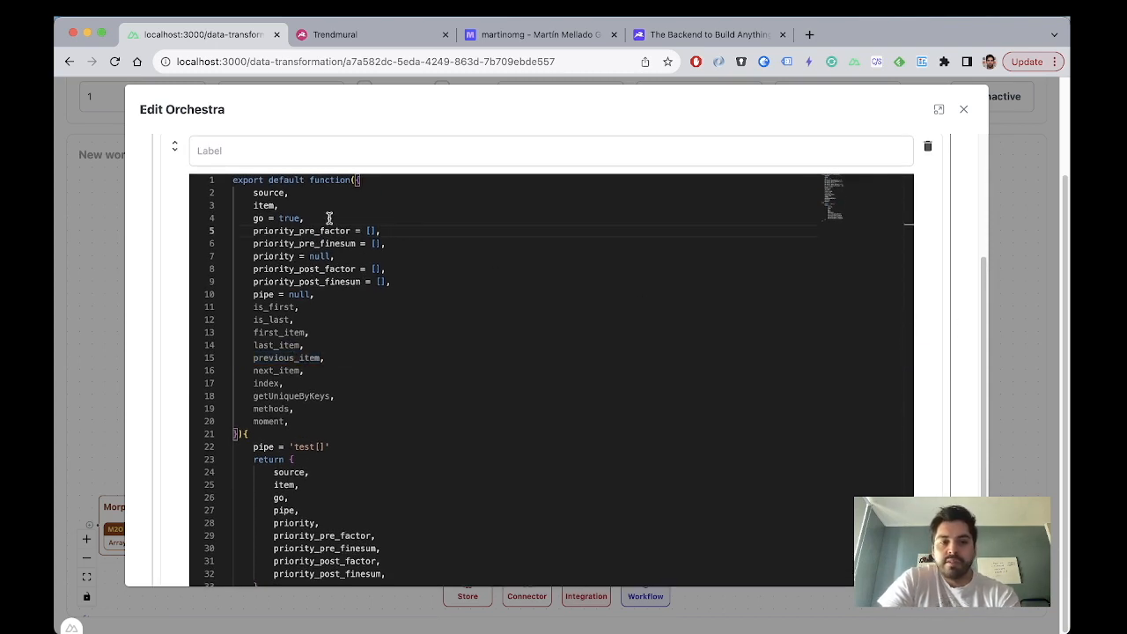
{"action": "double_click", "coordinate": [292, 219]}
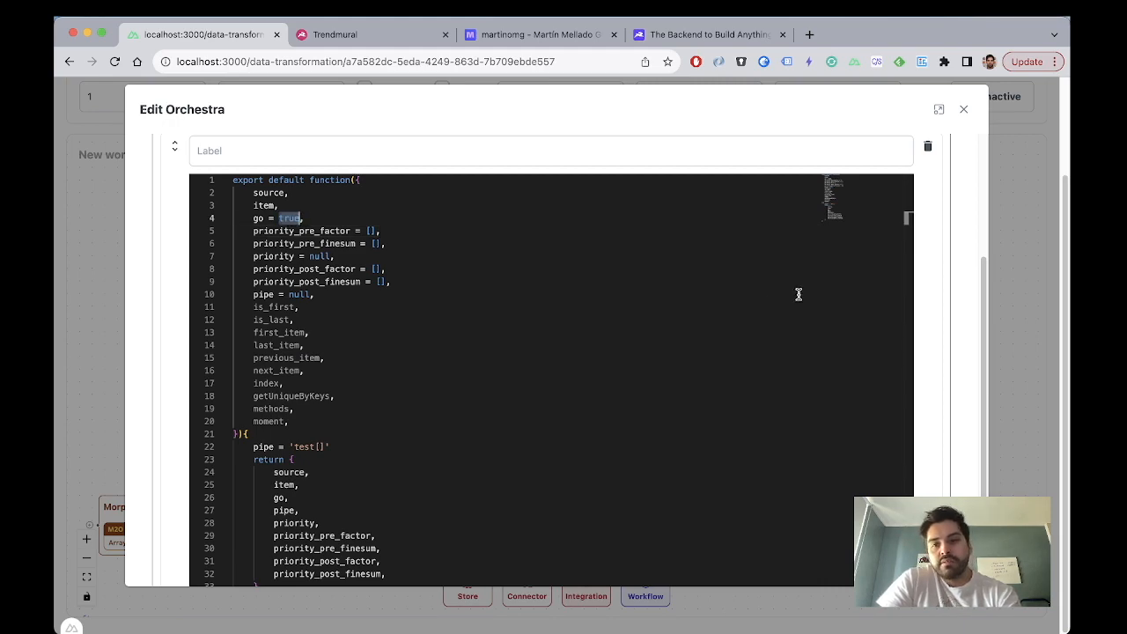
Step: Add a second single method to the Orchestra node below the existing one
{"action": "scroll", "coordinate": [965, 364], "scroll_direction": "down", "scroll_amount": 3}
{"action": "scroll", "coordinate": [968, 364], "scroll_direction": "up", "scroll_amount": 5}
{"action": "scroll", "coordinate": [933, 326], "scroll_direction": "down", "scroll_amount": 1}
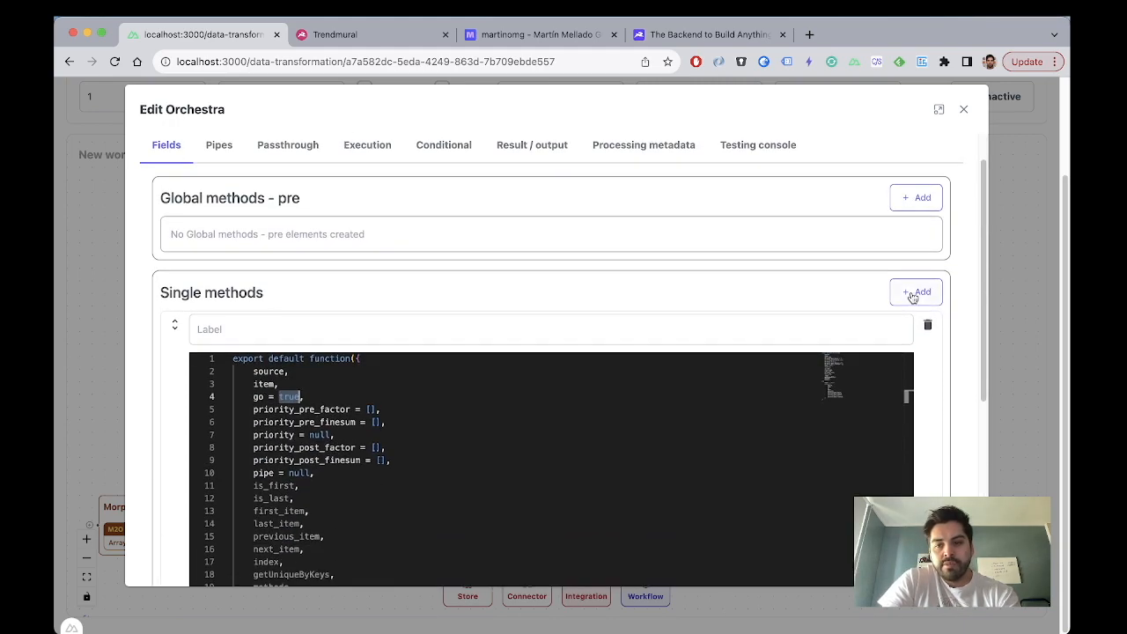
{"action": "left_click", "coordinate": [916, 292]}
{"action": "scroll", "coordinate": [935, 348], "scroll_direction": "down", "scroll_amount": 10}
{"action": "scroll", "coordinate": [936, 352], "scroll_direction": "down", "scroll_amount": 2}
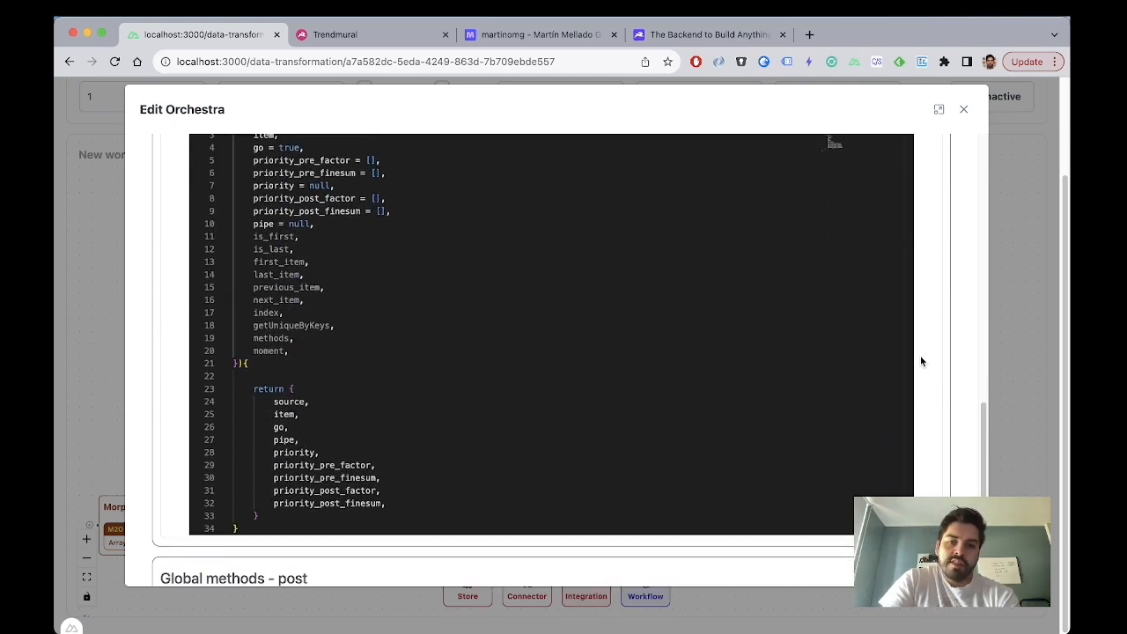
{"action": "scroll", "coordinate": [920, 358], "scroll_direction": "down", "scroll_amount": 5}
{"action": "scroll", "coordinate": [921, 361], "scroll_direction": "down", "scroll_amount": 1}
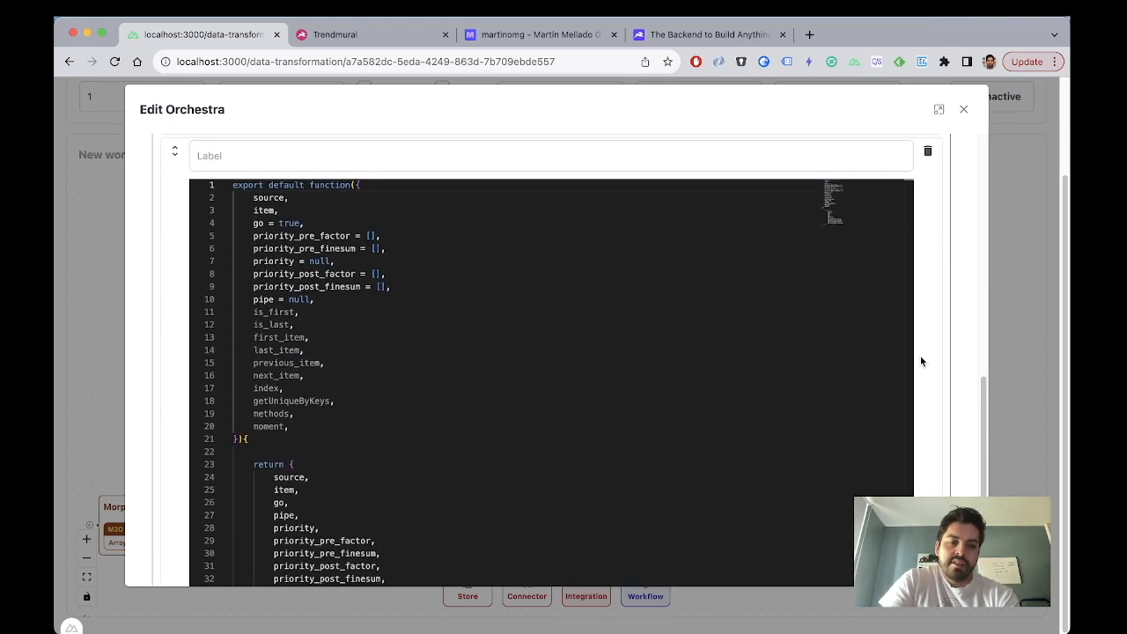
{"action": "scroll", "coordinate": [921, 361], "scroll_direction": "down", "scroll_amount": 1}
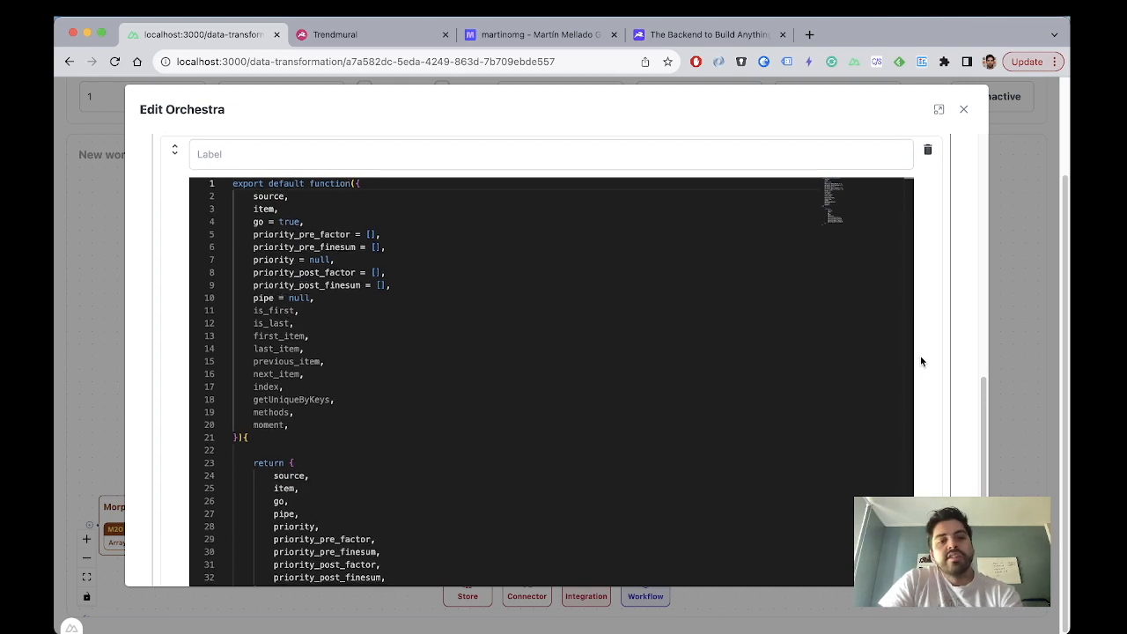
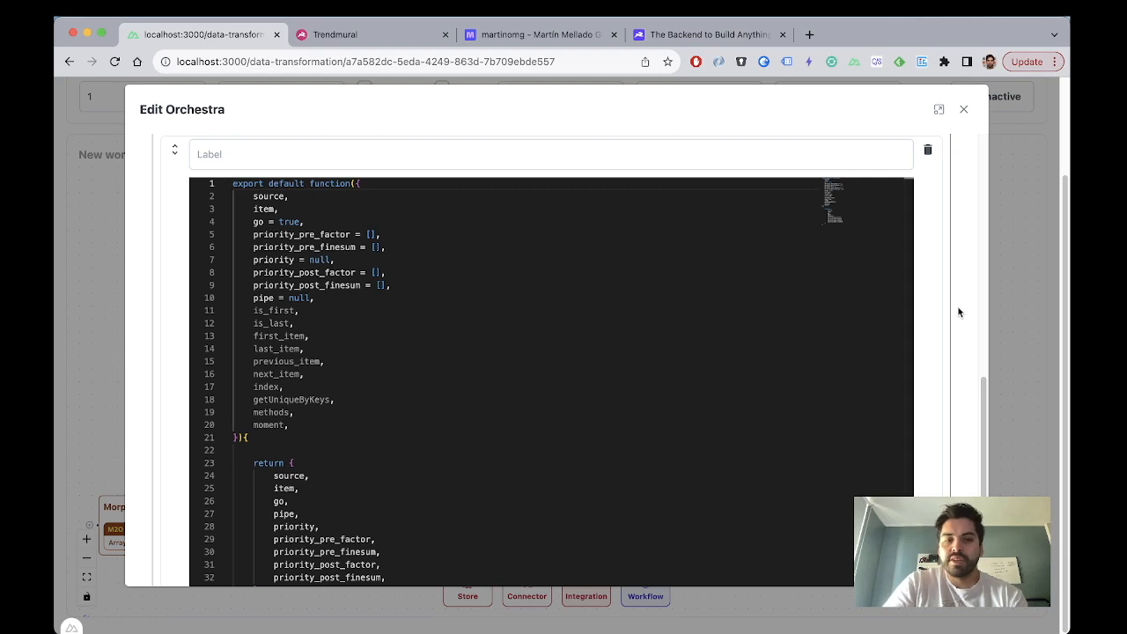
Step: Examine the priority, is_first and priority_pre_factor parameters in the second single method's signature
{"action": "scroll", "coordinate": [960, 312], "scroll_direction": "up", "scroll_amount": 1}
{"action": "scroll", "coordinate": [959, 311], "scroll_direction": "down", "scroll_amount": 1}
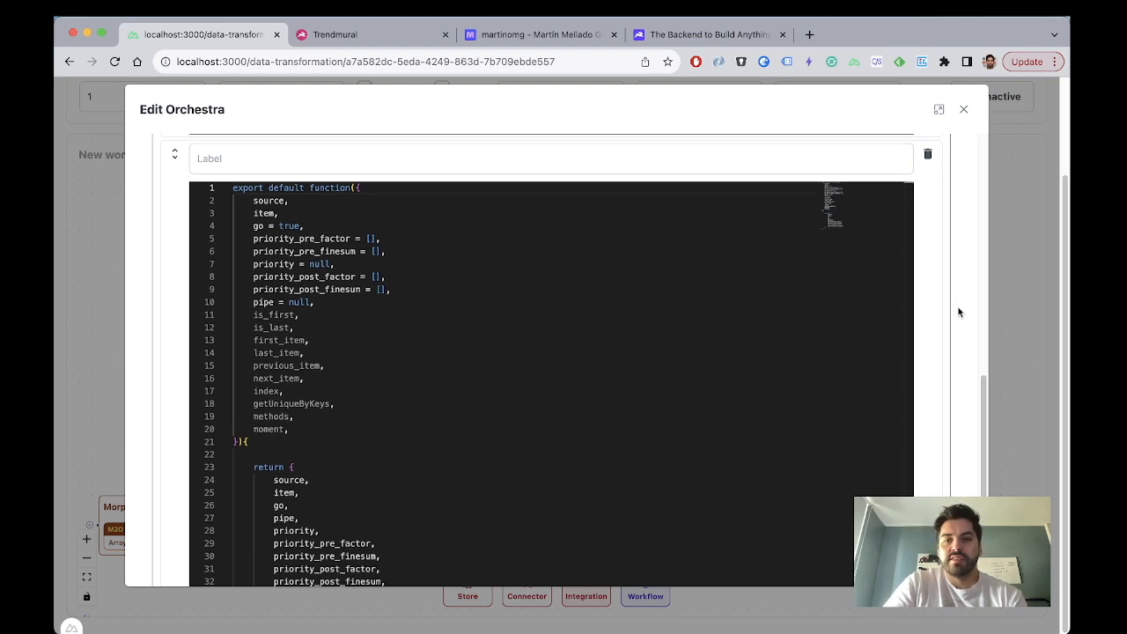
{"action": "scroll", "coordinate": [959, 312], "scroll_direction": "down", "scroll_amount": 1}
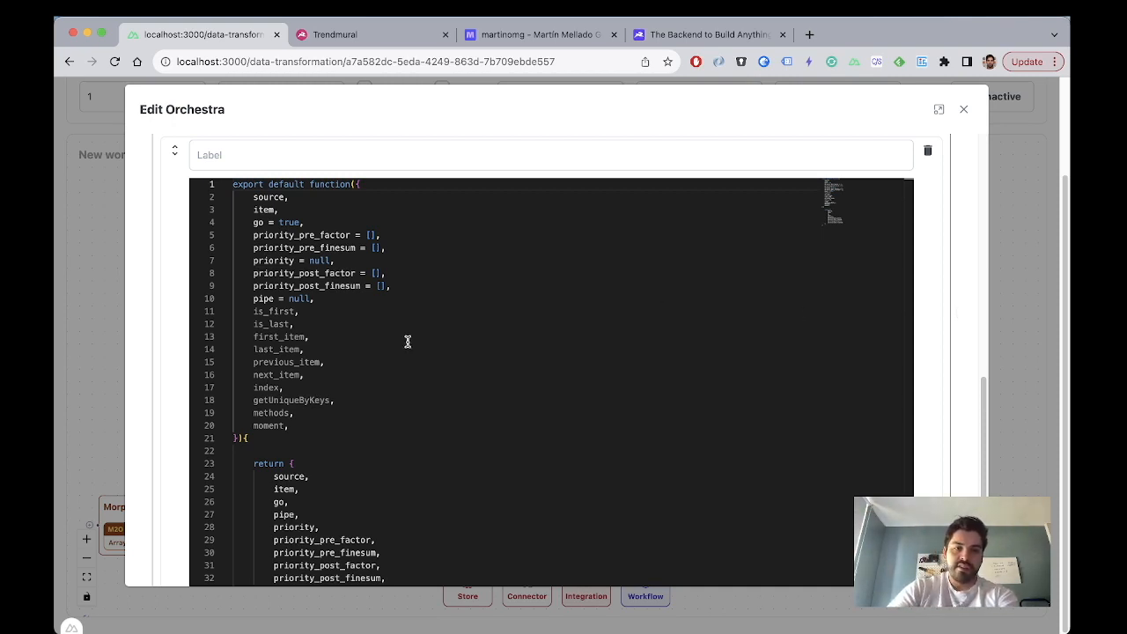
{"action": "left_click", "coordinate": [294, 273]}
{"action": "double_click", "coordinate": [275, 261]}
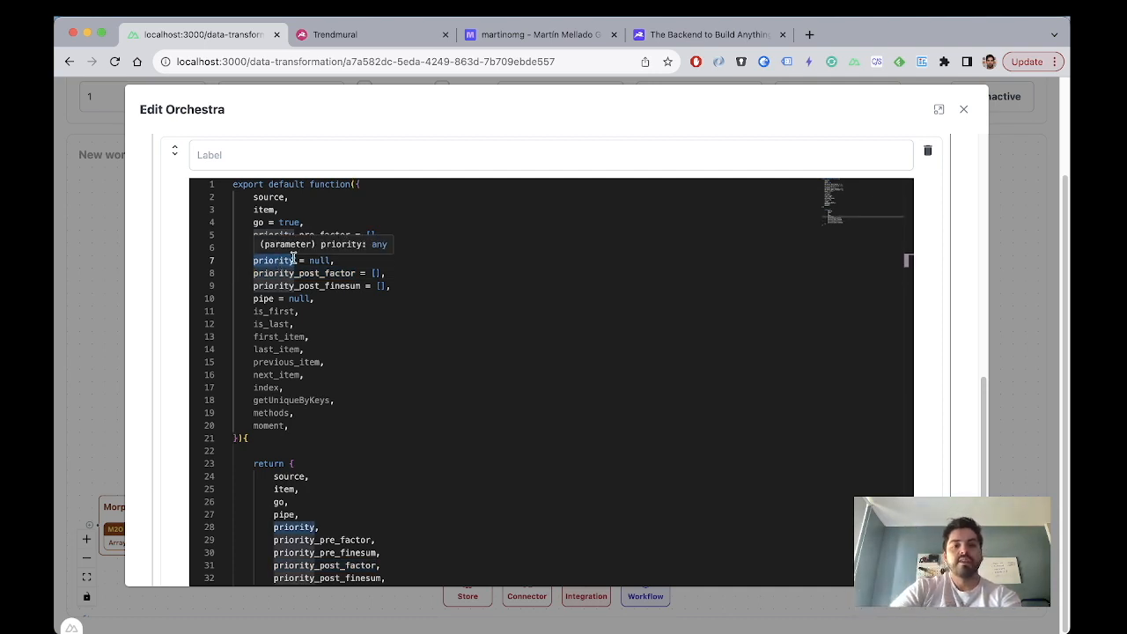
{"action": "left_click", "coordinate": [570, 318]}
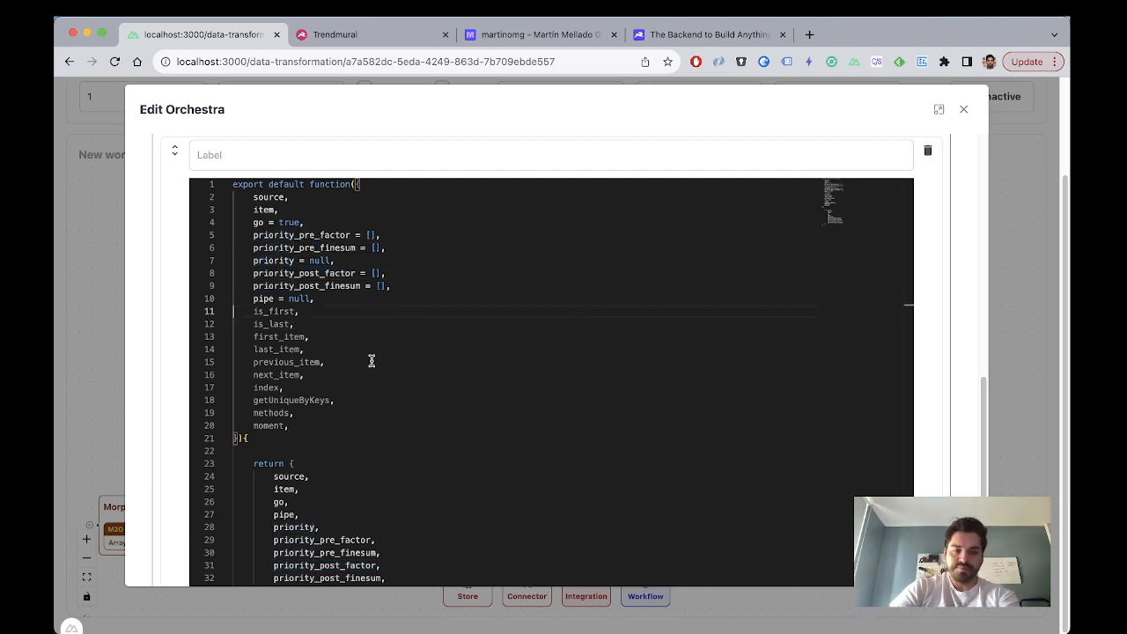
{"action": "double_click", "coordinate": [289, 312]}
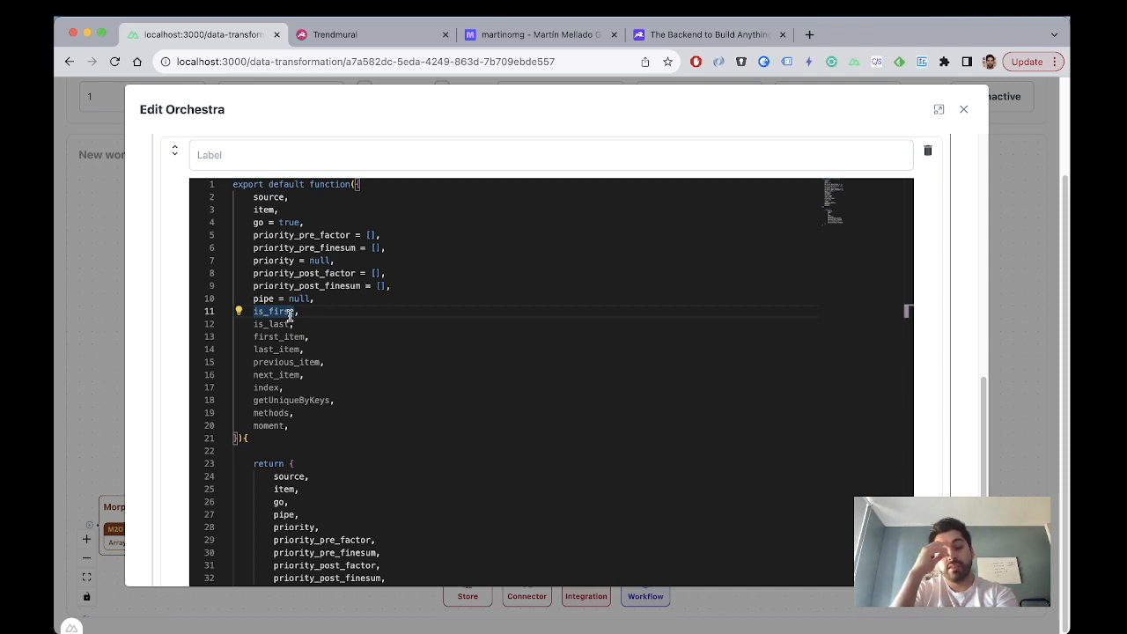
{"action": "left_click", "coordinate": [315, 248]}
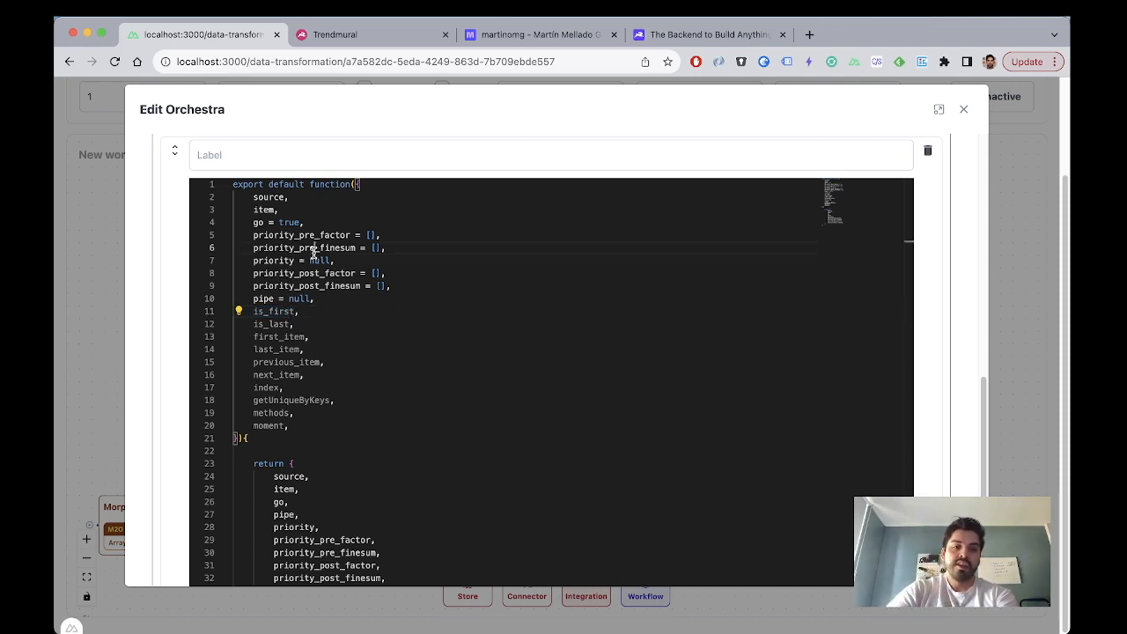
{"action": "double_click", "coordinate": [314, 236]}
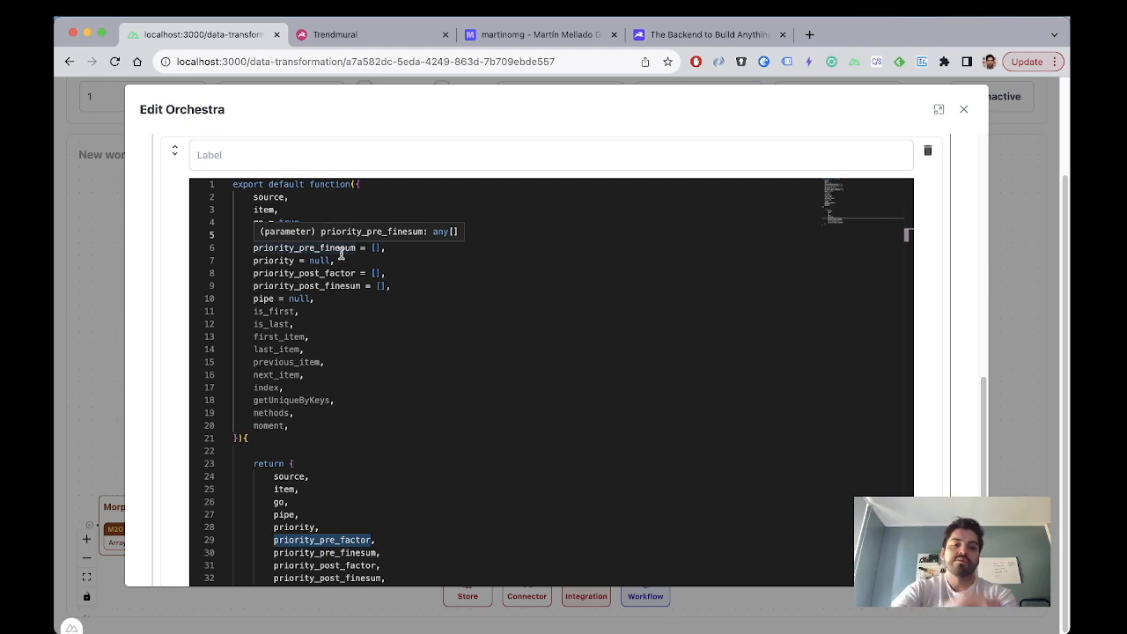
Step: Examine the item position parameters of the second single method: is_first, first_item, previous_item and next_item
{"action": "left_click", "coordinate": [285, 311]}
{"action": "left_click", "coordinate": [279, 362]}
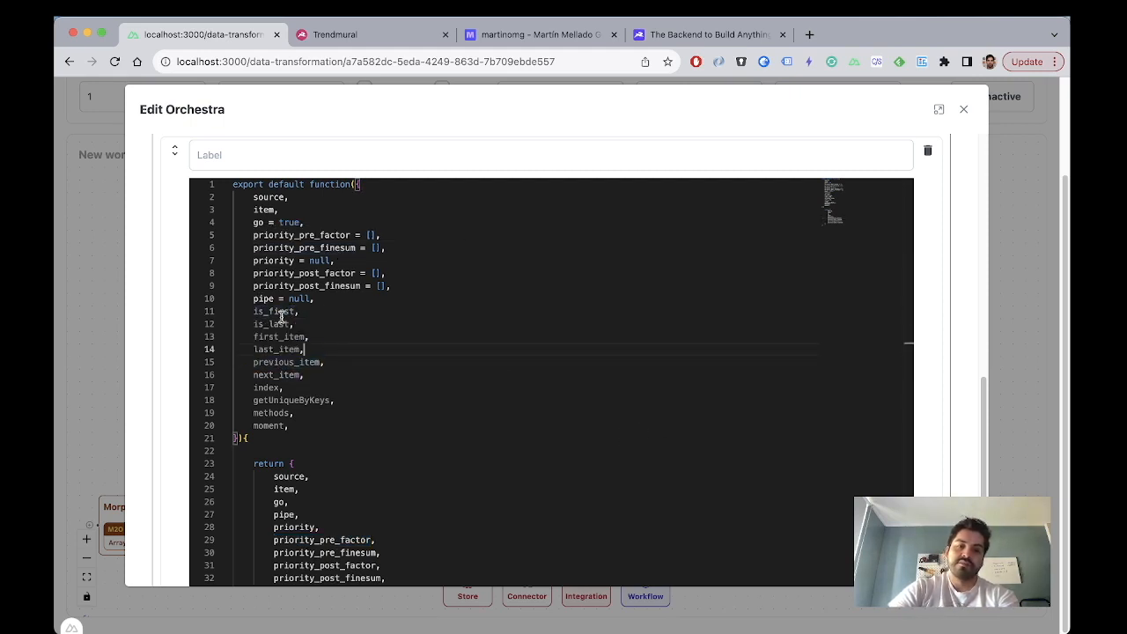
{"action": "left_click", "coordinate": [279, 311]}
{"action": "left_click", "coordinate": [279, 337]}
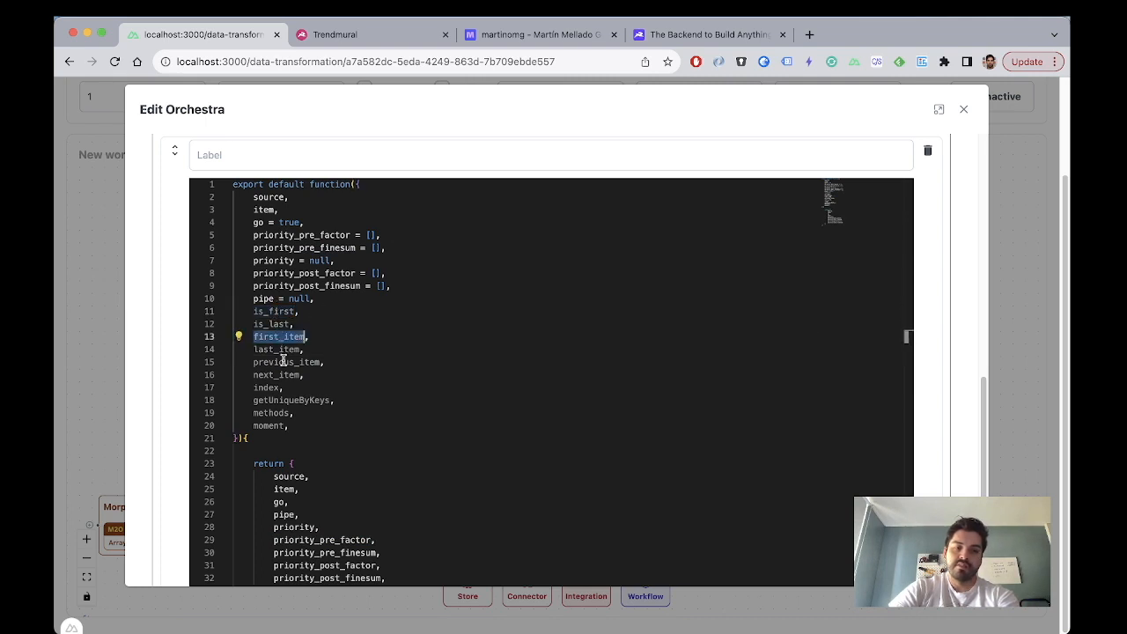
{"action": "scroll", "coordinate": [959, 424], "scroll_direction": "down", "scroll_amount": 1}
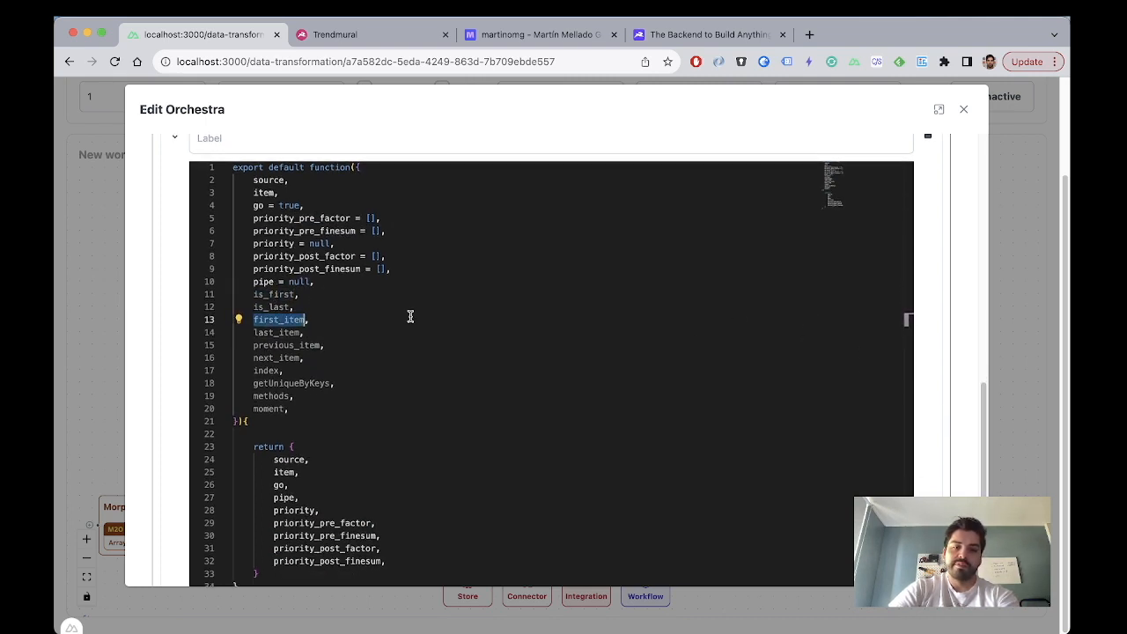
{"action": "left_click", "coordinate": [273, 296]}
{"action": "left_click", "coordinate": [272, 322]}
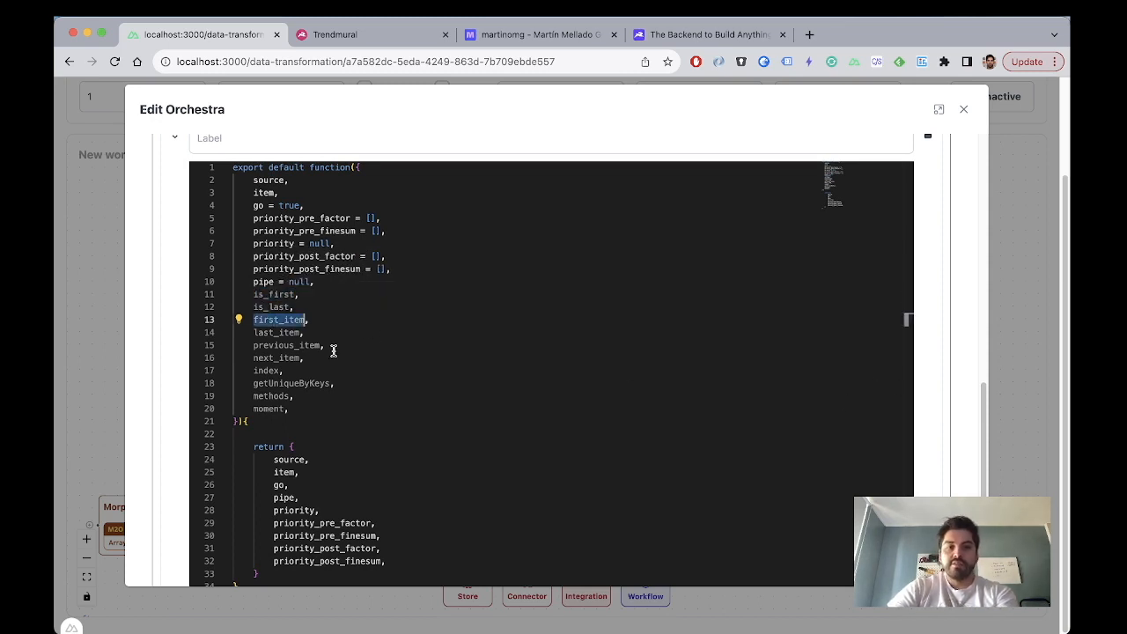
{"action": "left_click", "coordinate": [291, 346]}
{"action": "left_click", "coordinate": [290, 357]}
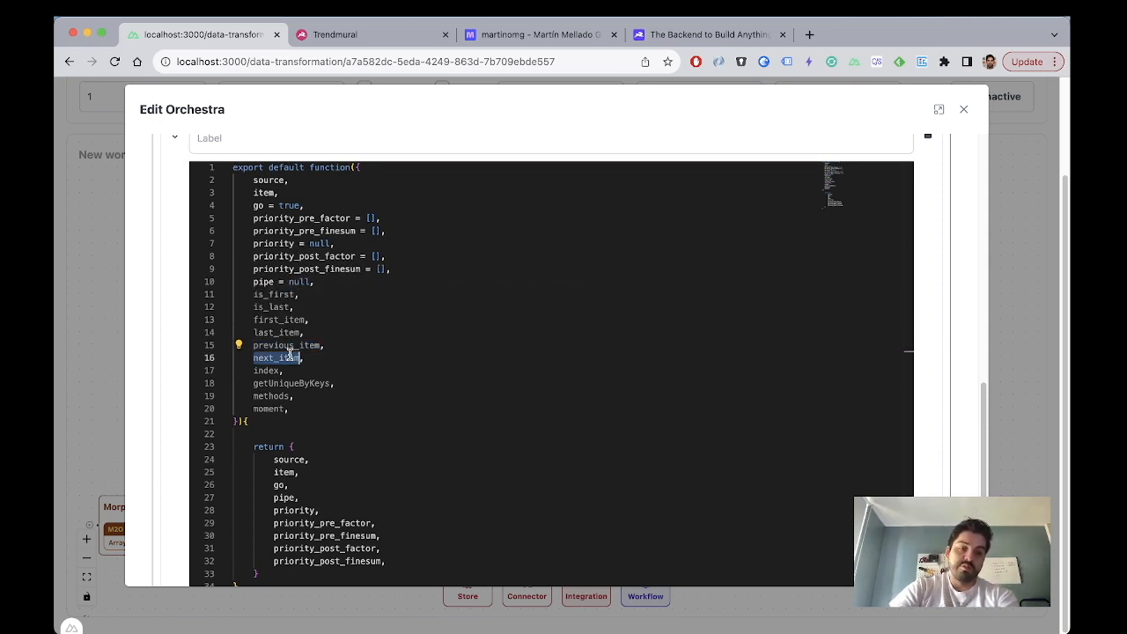
Step: Look through the rest of the second single method, from its helper parameters to its return statement
{"action": "scroll", "coordinate": [972, 433], "scroll_direction": "down", "scroll_amount": 3}
{"action": "scroll", "coordinate": [973, 436], "scroll_direction": "up", "scroll_amount": 2}
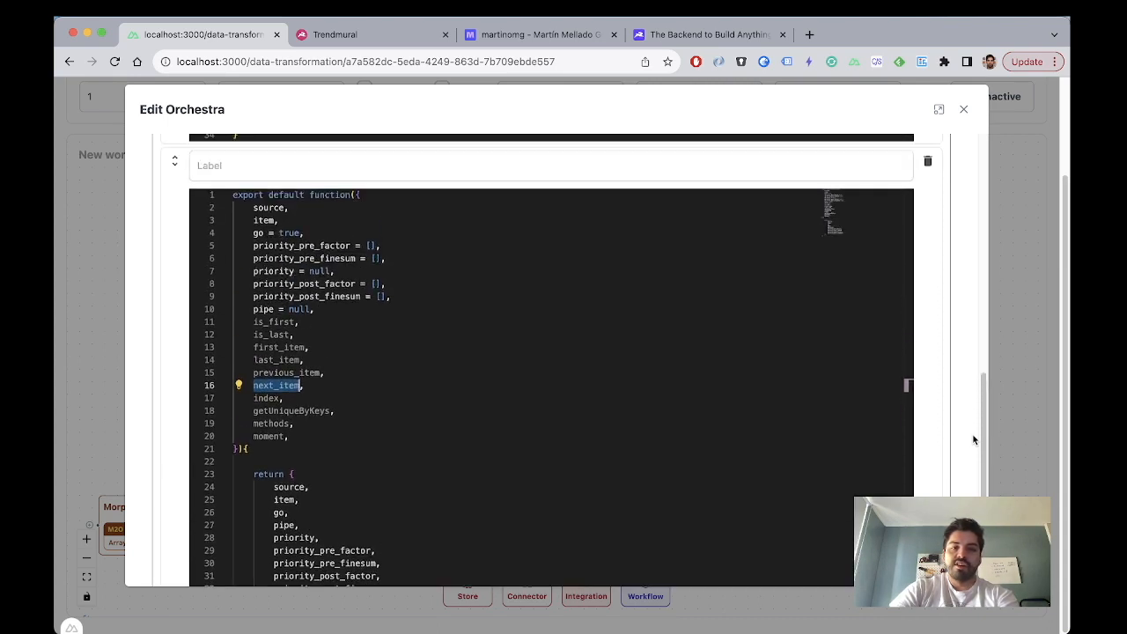
{"action": "scroll", "coordinate": [972, 436], "scroll_direction": "down", "scroll_amount": 1}
{"action": "scroll", "coordinate": [973, 435], "scroll_direction": "up", "scroll_amount": 1}
{"action": "scroll", "coordinate": [973, 436], "scroll_direction": "down", "scroll_amount": 1}
{"action": "scroll", "coordinate": [972, 439], "scroll_direction": "down", "scroll_amount": 1}
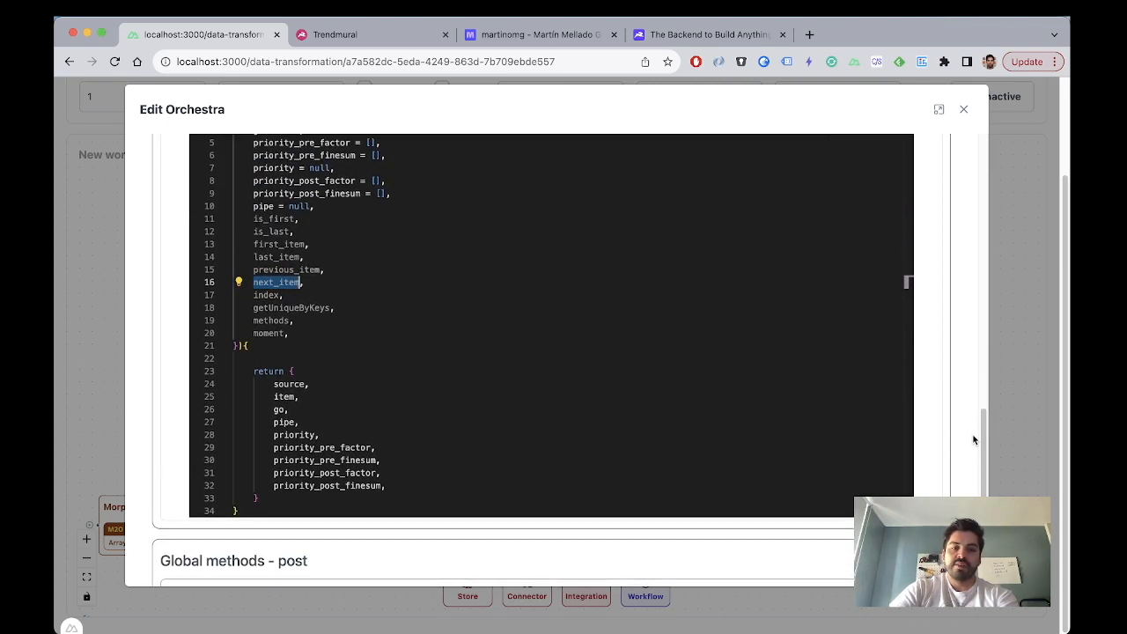
{"action": "left_click", "coordinate": [604, 328]}
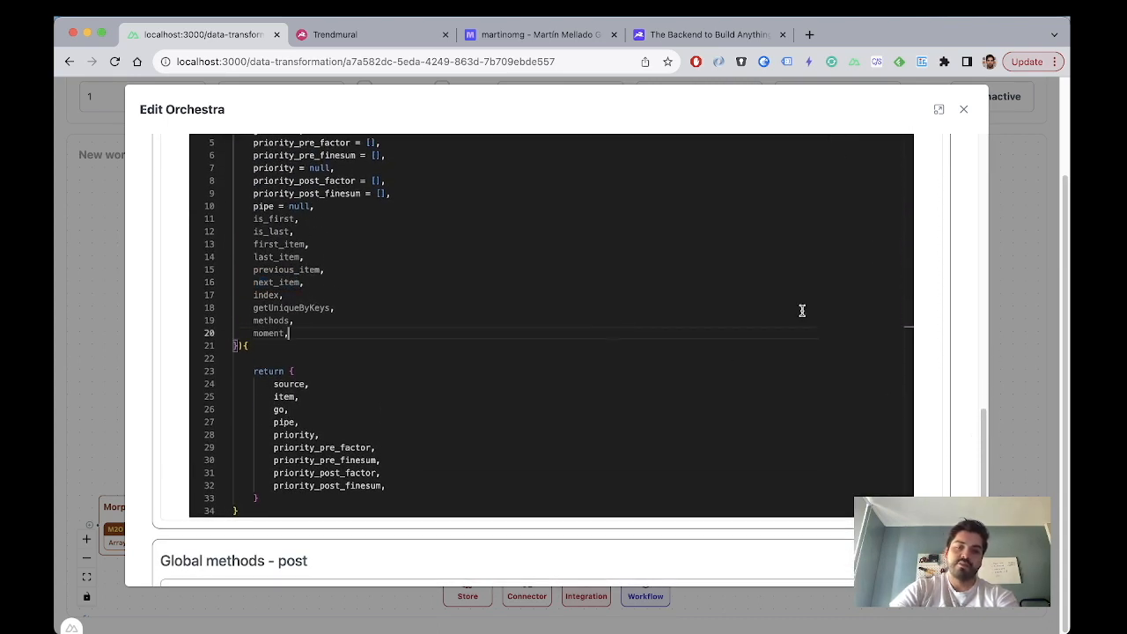
{"action": "scroll", "coordinate": [955, 307], "scroll_direction": "up", "scroll_amount": 4}
{"action": "scroll", "coordinate": [955, 308], "scroll_direction": "down", "scroll_amount": 5}
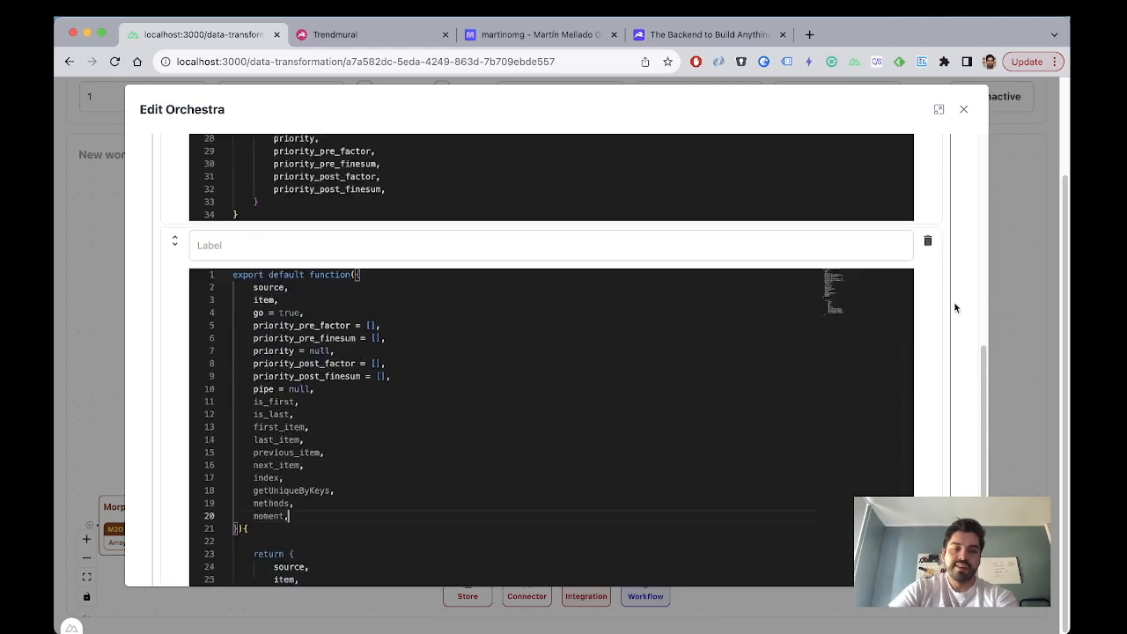
Step: Finish reviewing the second single method and delete the Orchestra node from the workflow
{"action": "scroll", "coordinate": [955, 307], "scroll_direction": "up", "scroll_amount": 3}
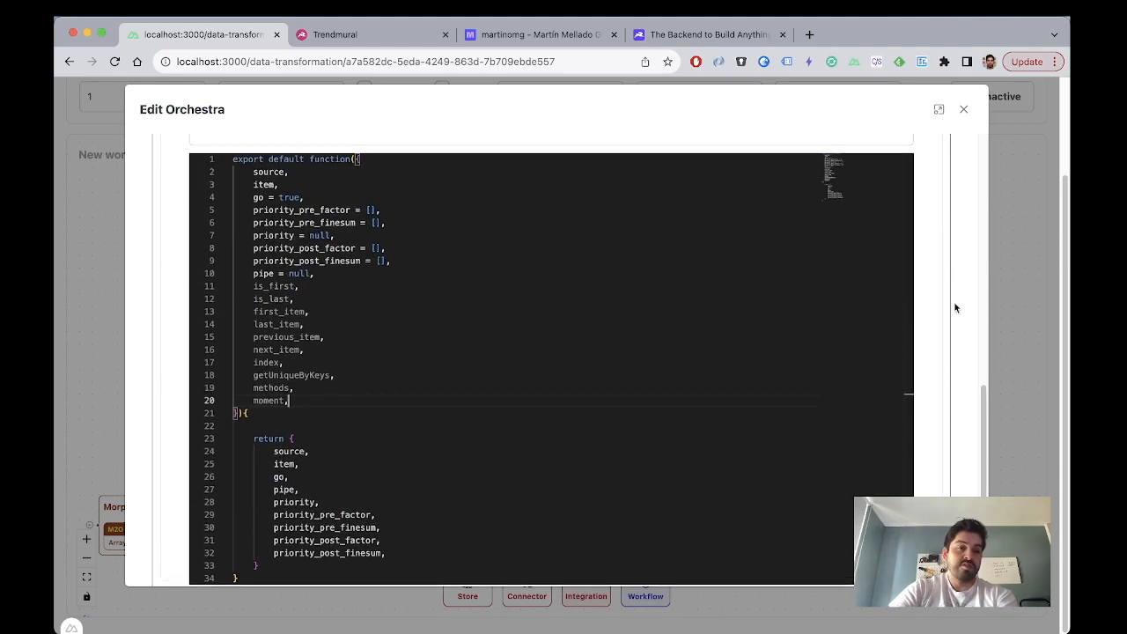
{"action": "left_click", "coordinate": [617, 269]}
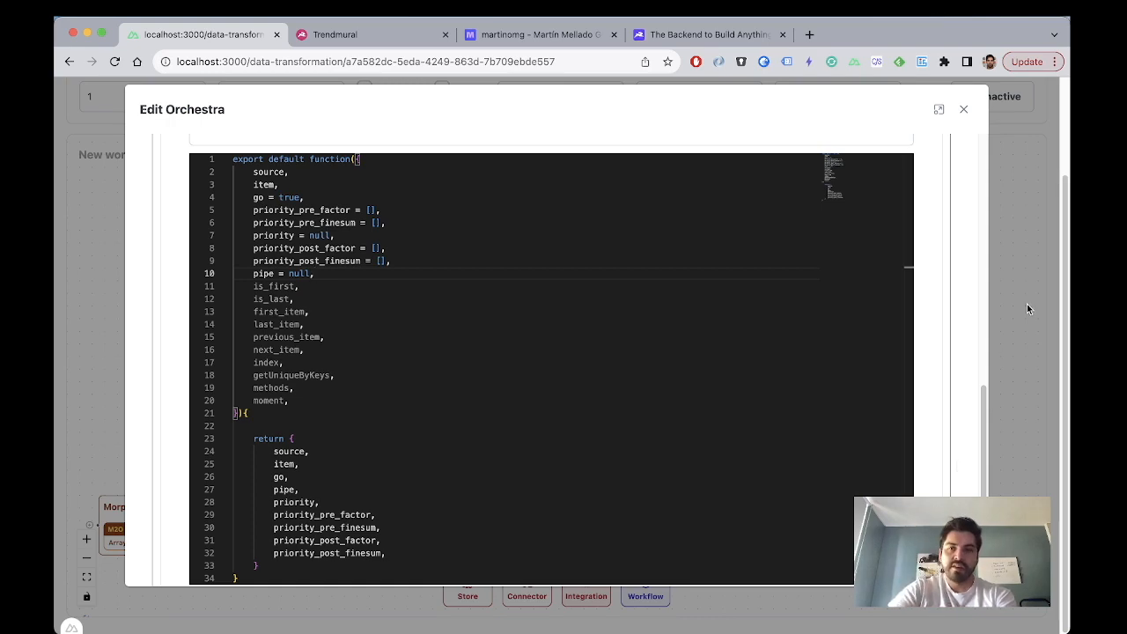
{"action": "left_click", "coordinate": [963, 111]}
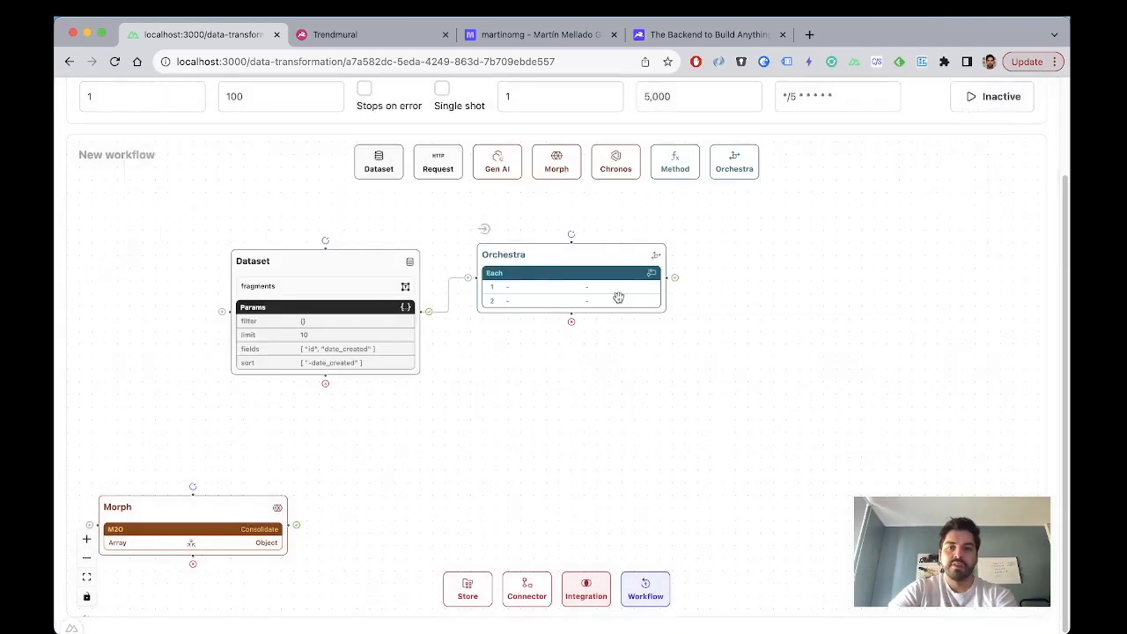
{"action": "key", "text": "BackSpace"}
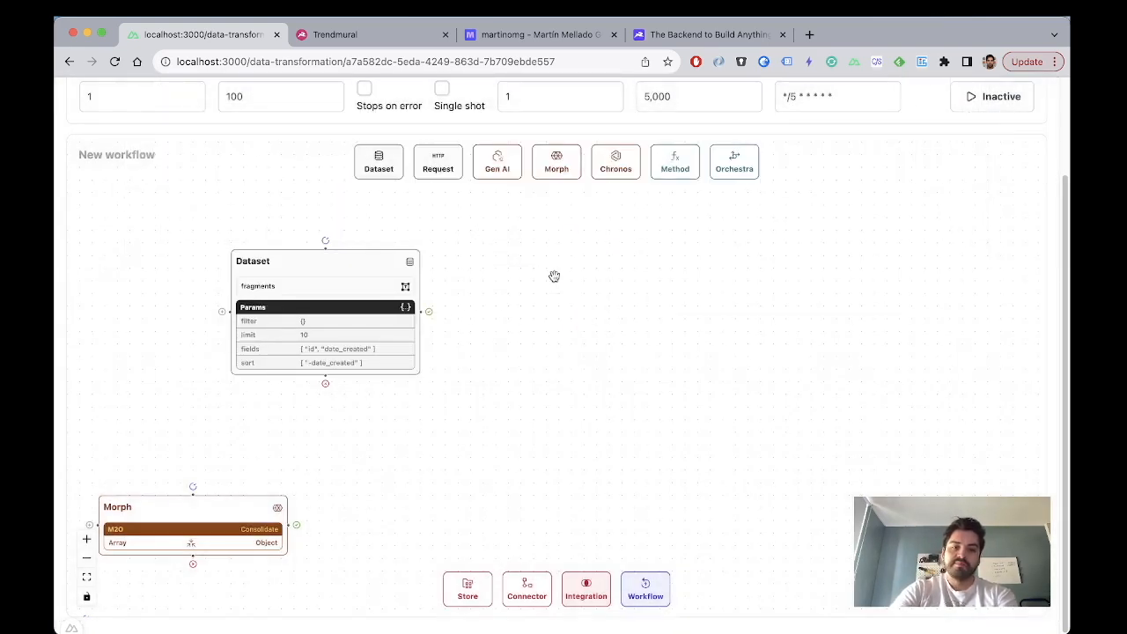
Step: Add a Store node beside the Dataset node and connect the Dataset's success output to its input
{"action": "left_click_drag", "start_coordinate": [458, 596], "coordinate": [636, 255]}
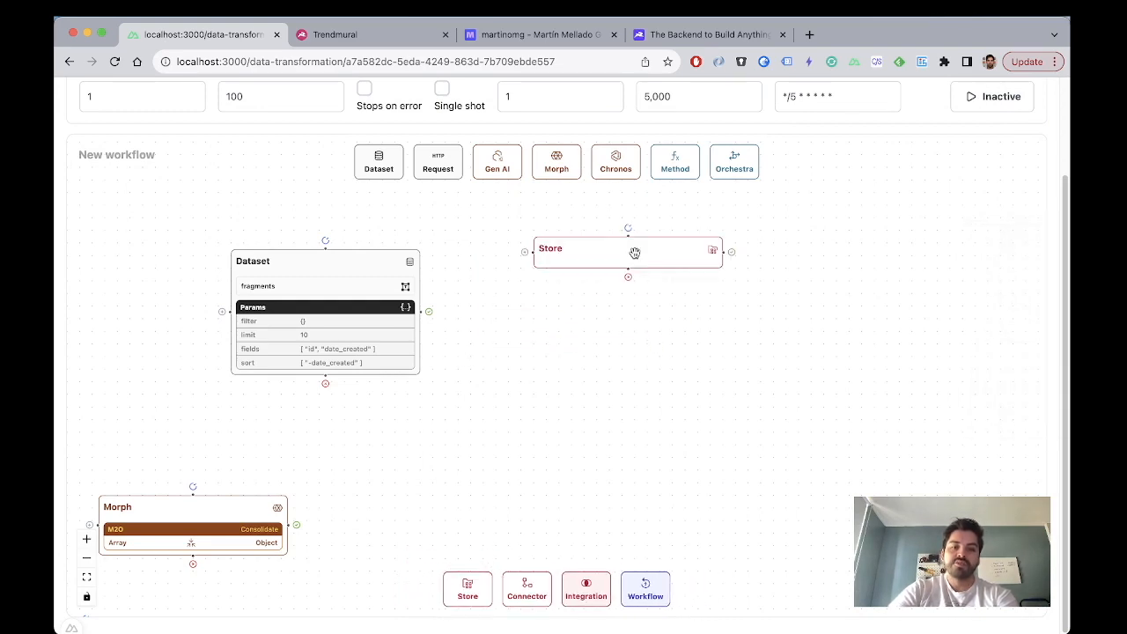
{"action": "double_click", "coordinate": [634, 255]}
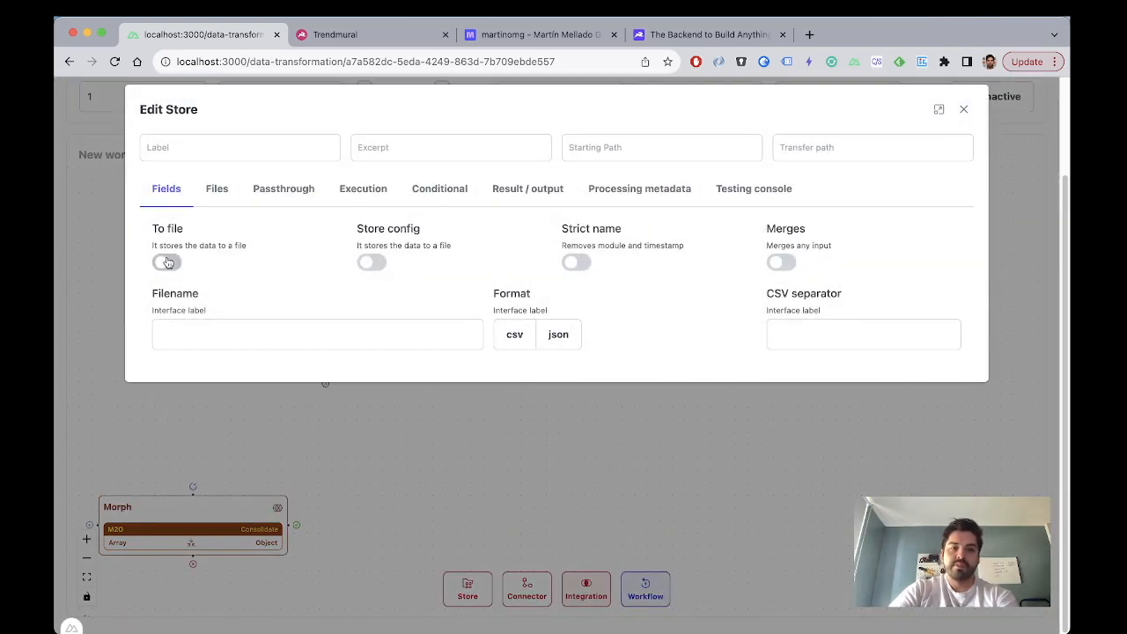
{"action": "left_click", "coordinate": [963, 109]}
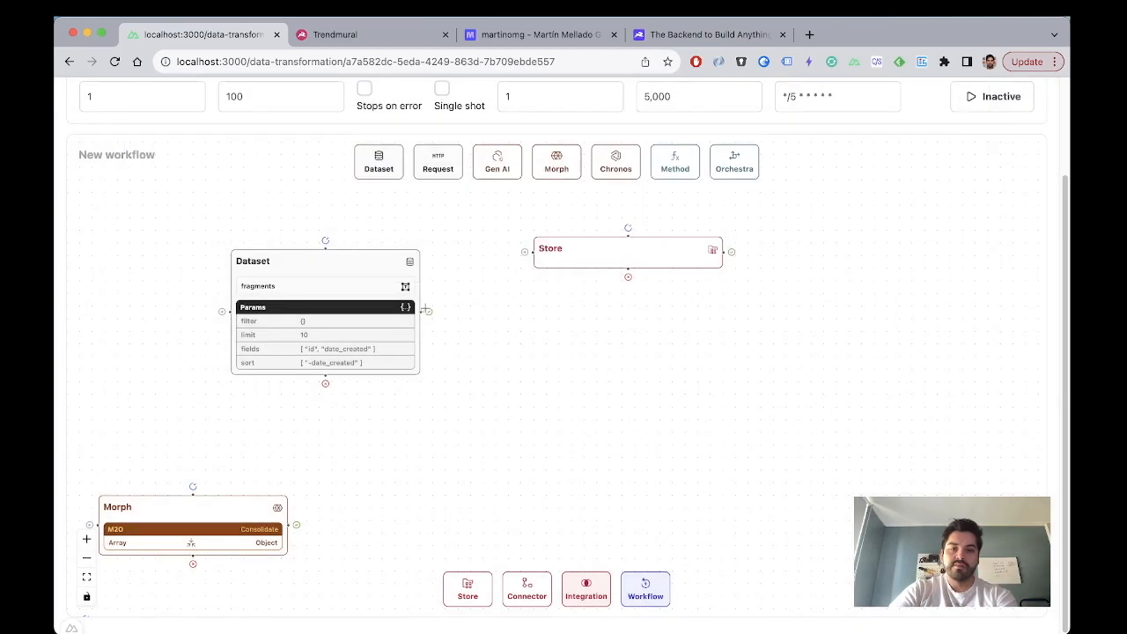
{"action": "left_click_drag", "start_coordinate": [425, 310], "coordinate": [526, 252]}
Step: Test the unconfigured Store node and look through its module response
{"action": "double_click", "coordinate": [587, 255]}
{"action": "left_click", "coordinate": [754, 189]}
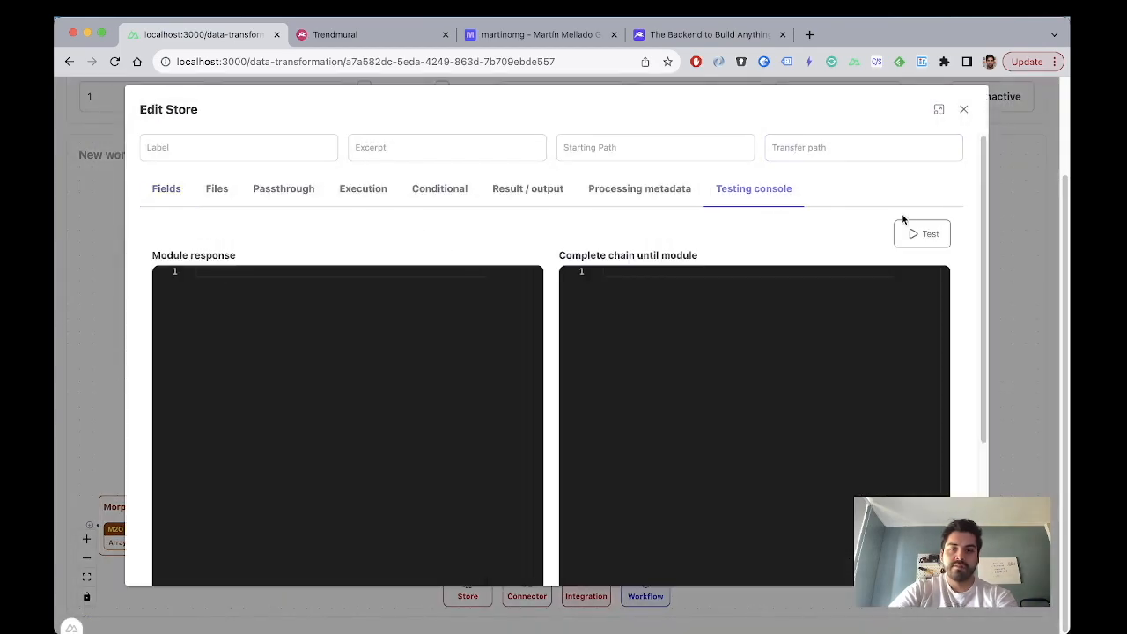
{"action": "left_click", "coordinate": [915, 233]}
{"action": "scroll", "coordinate": [349, 332], "scroll_direction": "down", "scroll_amount": 10}
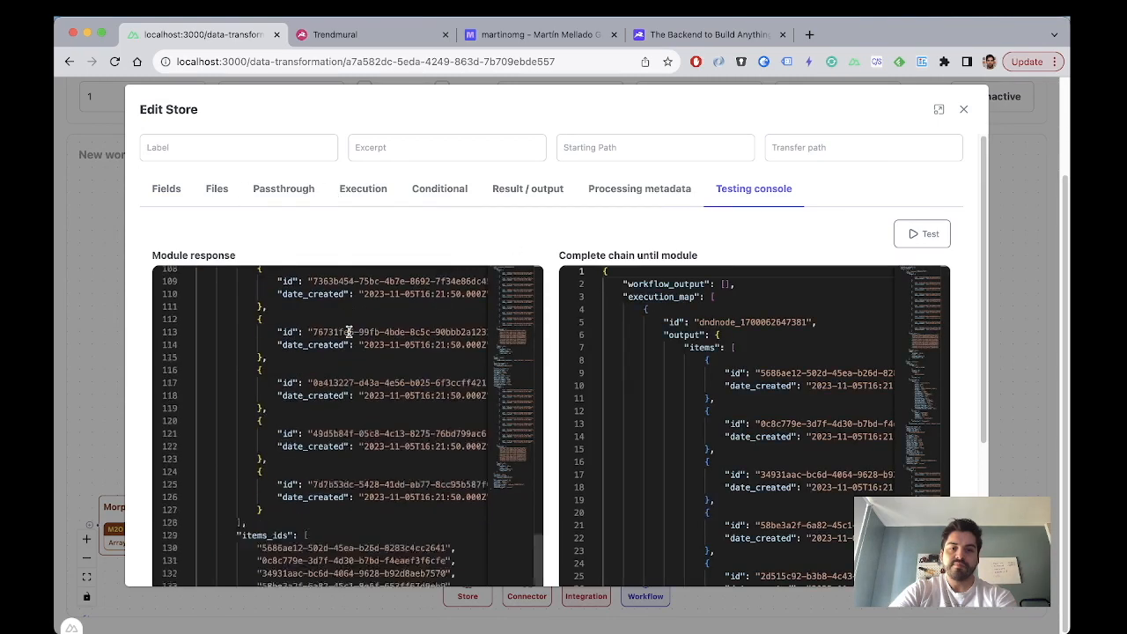
{"action": "scroll", "coordinate": [347, 326], "scroll_direction": "down", "scroll_amount": 5}
{"action": "scroll", "coordinate": [347, 327], "scroll_direction": "up", "scroll_amount": 15}
Step: Configure the Store node to save to a file named test_video in json format with Strict name enabled
{"action": "left_click", "coordinate": [159, 189]}
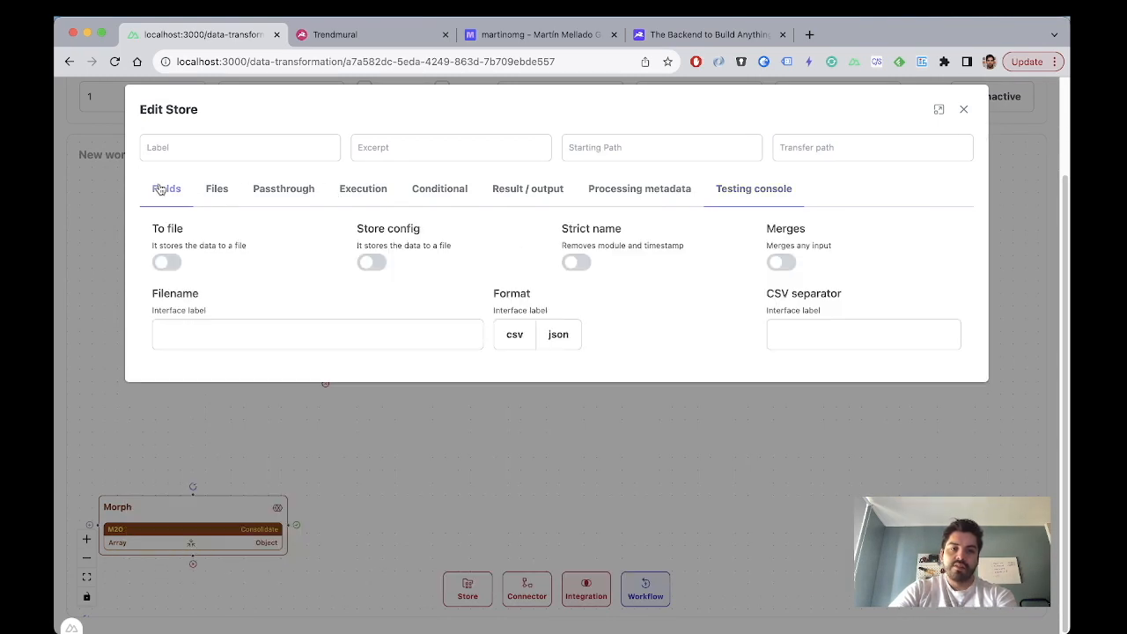
{"action": "left_click", "coordinate": [250, 343]}
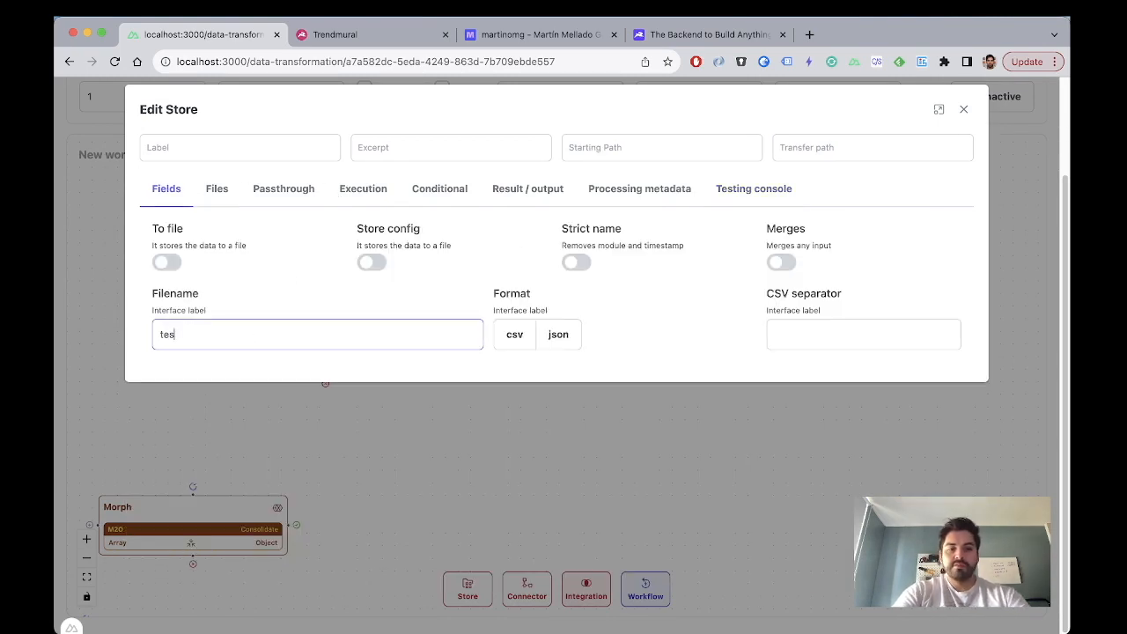
{"action": "left_click", "coordinate": [166, 262]}
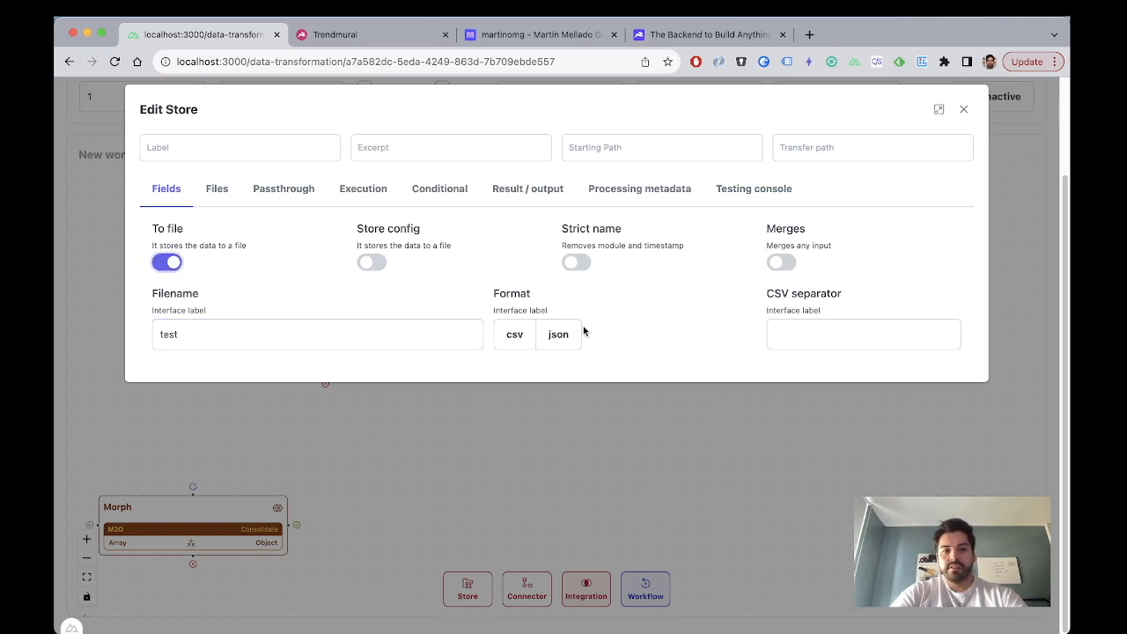
{"action": "left_click", "coordinate": [265, 331]}
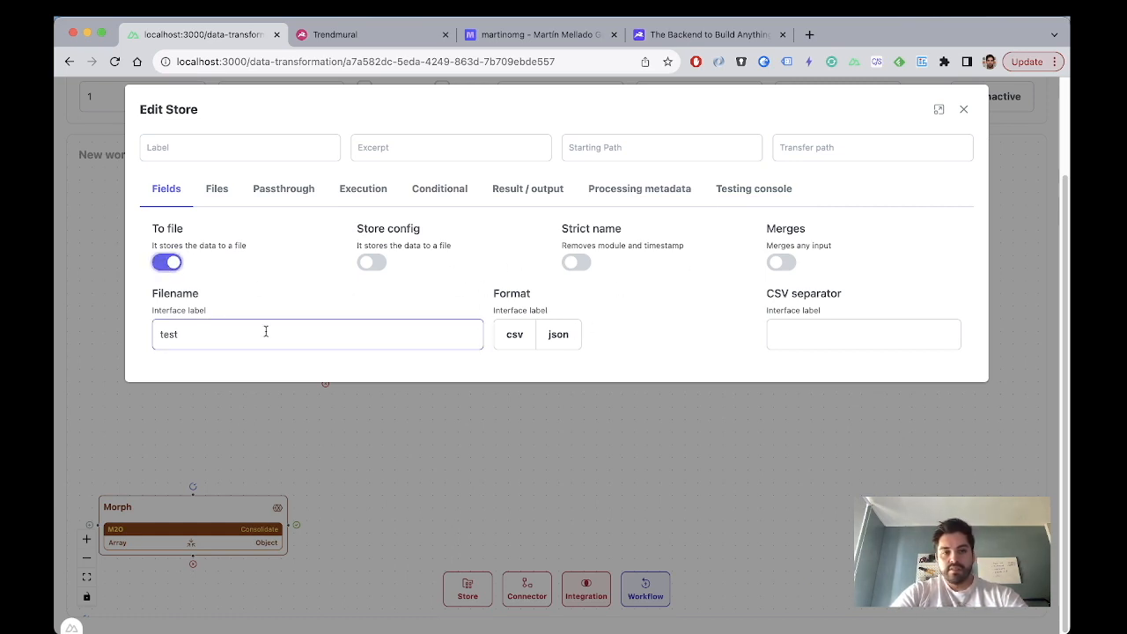
{"action": "type", "text": "_video"}
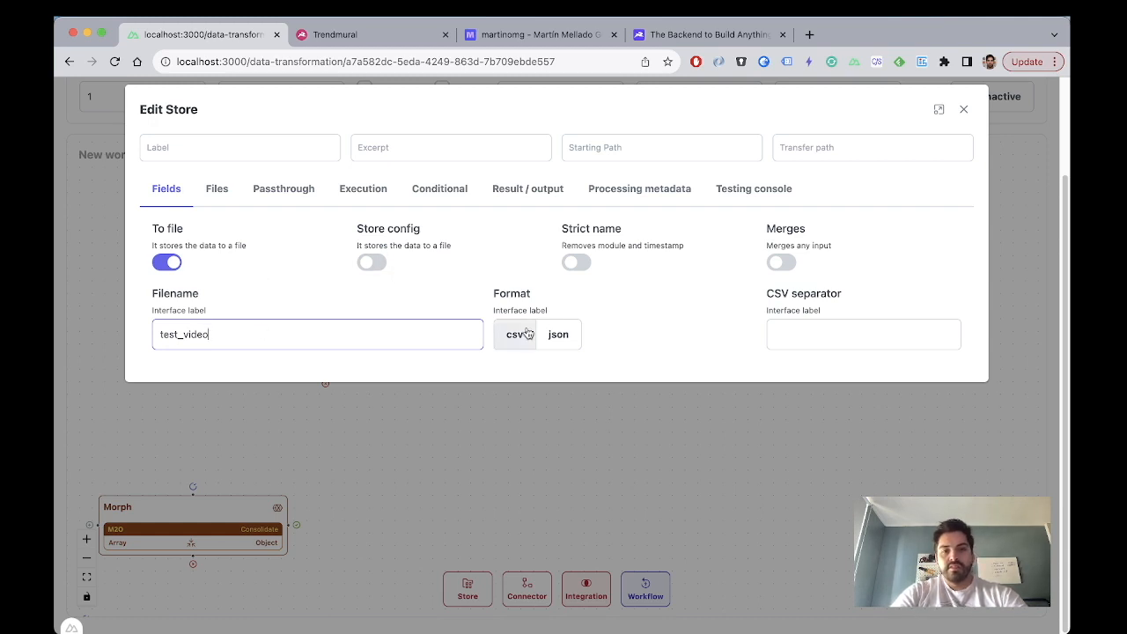
{"action": "left_click", "coordinate": [558, 334]}
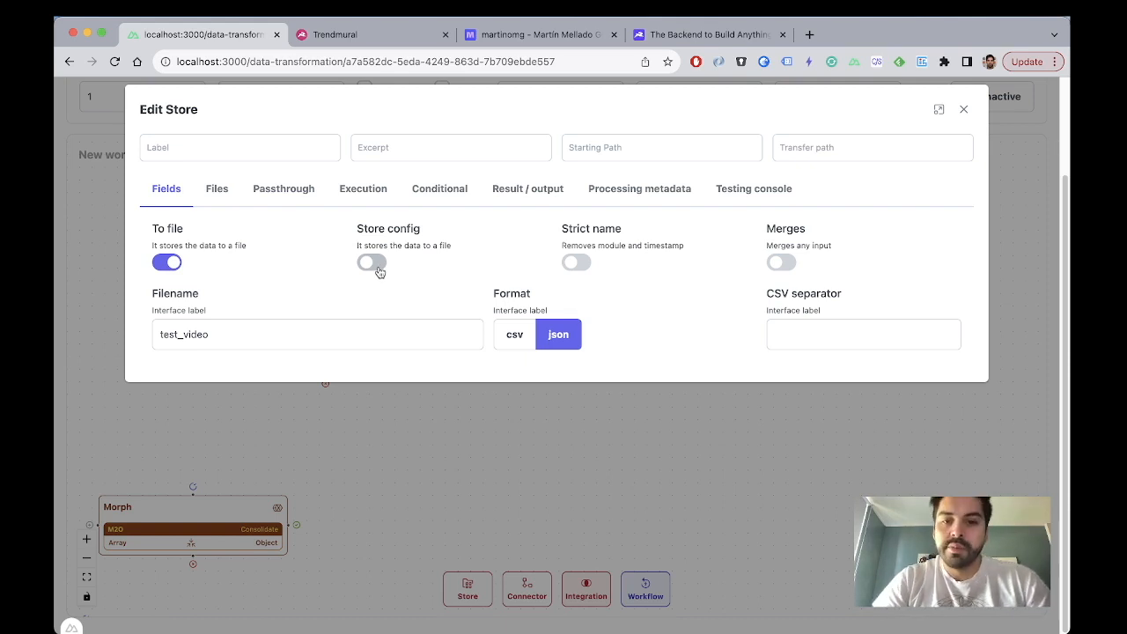
{"action": "left_click", "coordinate": [579, 264]}
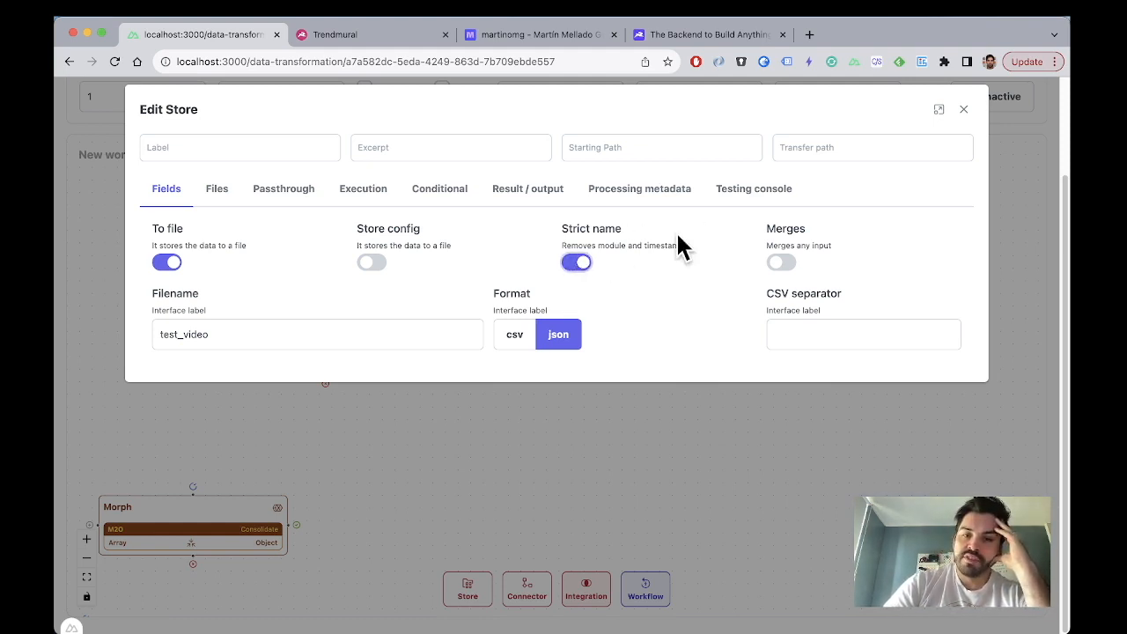
{"action": "left_click", "coordinate": [963, 109]}
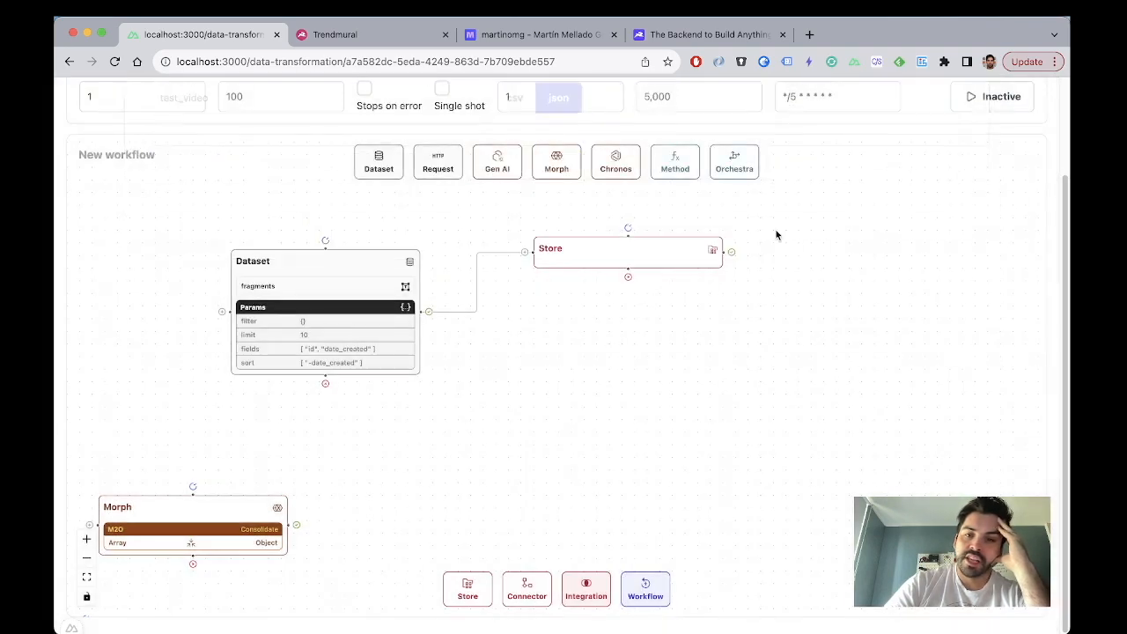
Step: Label the Store node "Memory testing" and set its excerpt to "Testing the memory storage (JSON format)"
{"action": "double_click", "coordinate": [602, 257]}
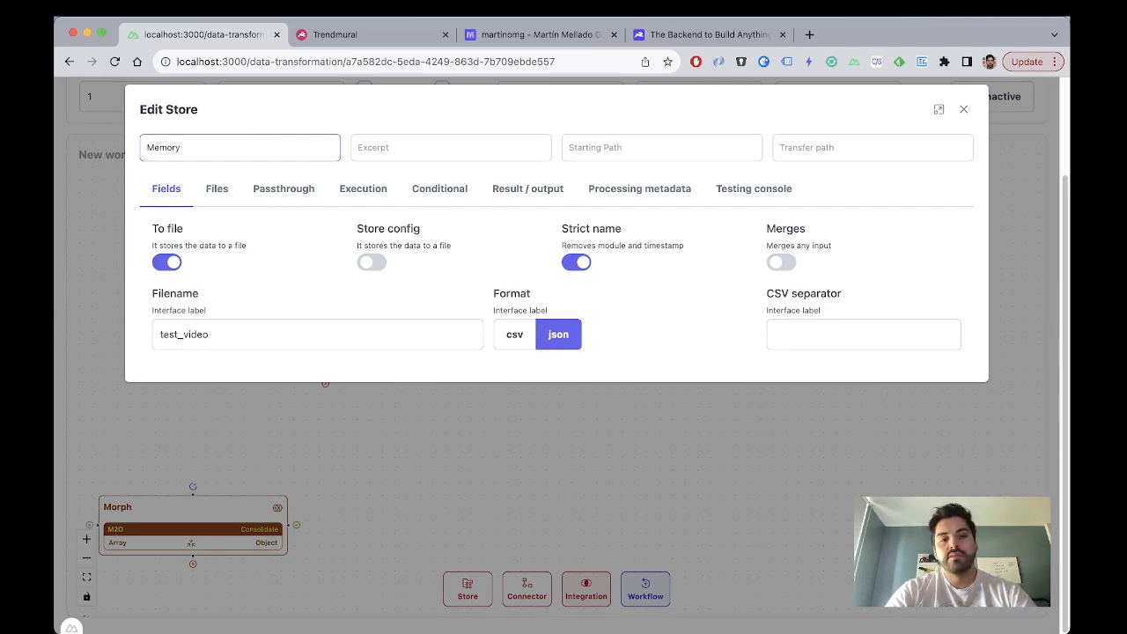
{"action": "type", "text": "Memory testing"}
{"action": "key", "text": "Escape"}
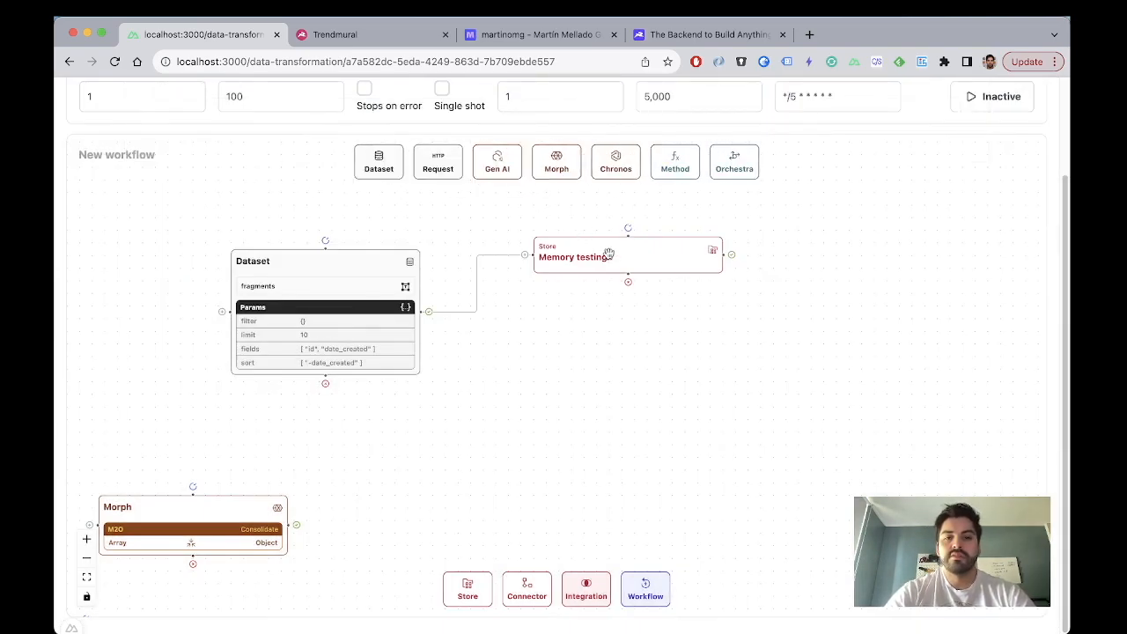
{"action": "double_click", "coordinate": [588, 262]}
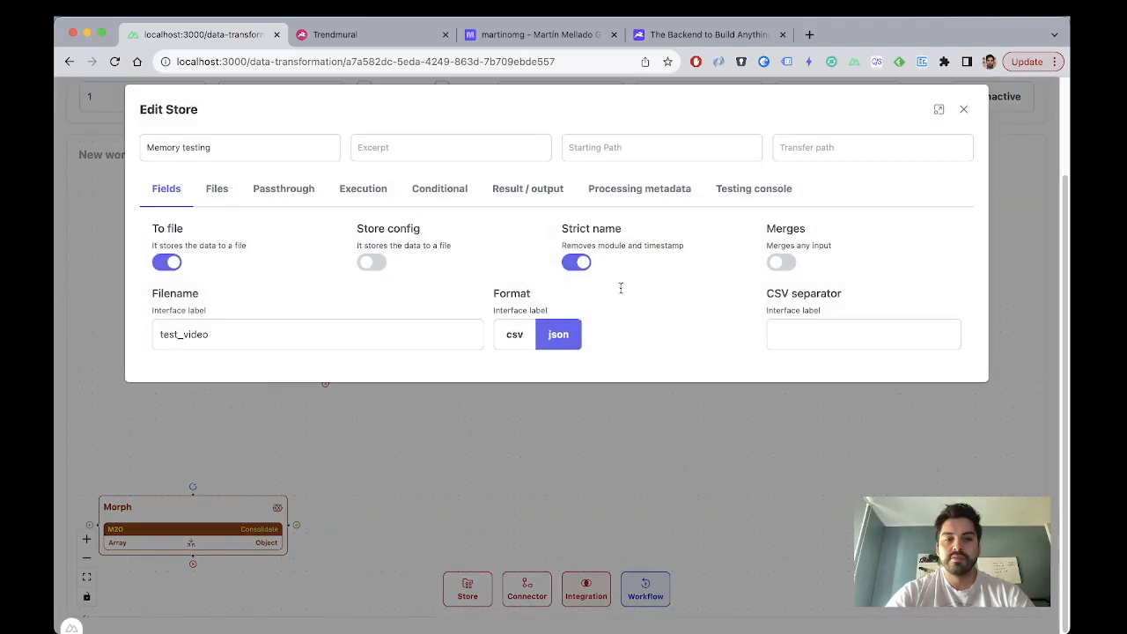
{"action": "left_click", "coordinate": [434, 154]}
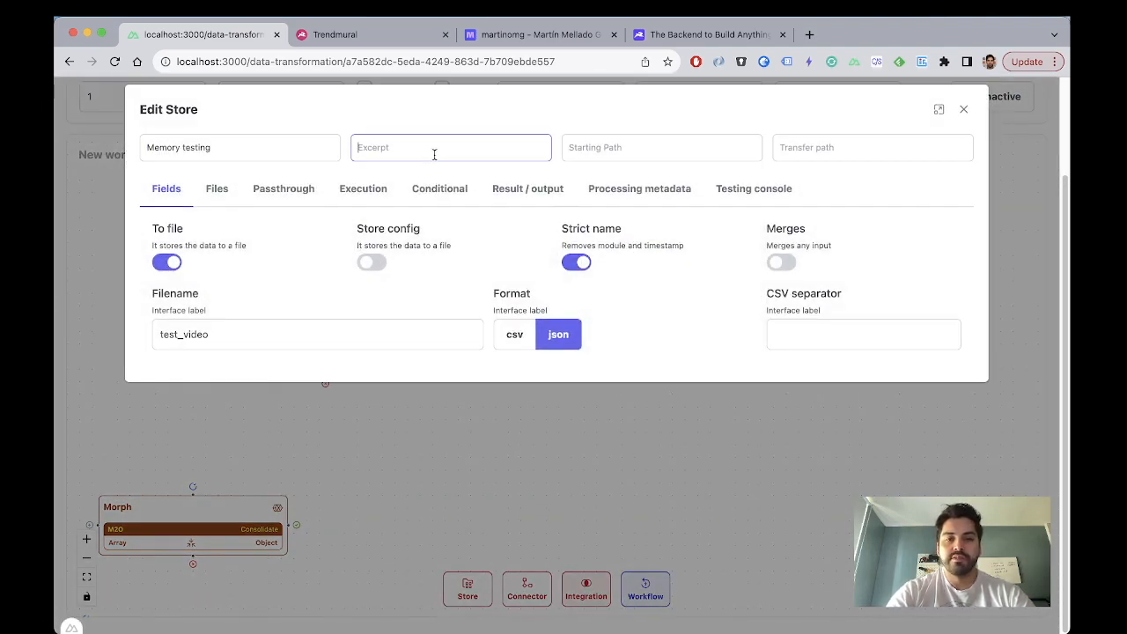
{"action": "type", "text": "TE"}
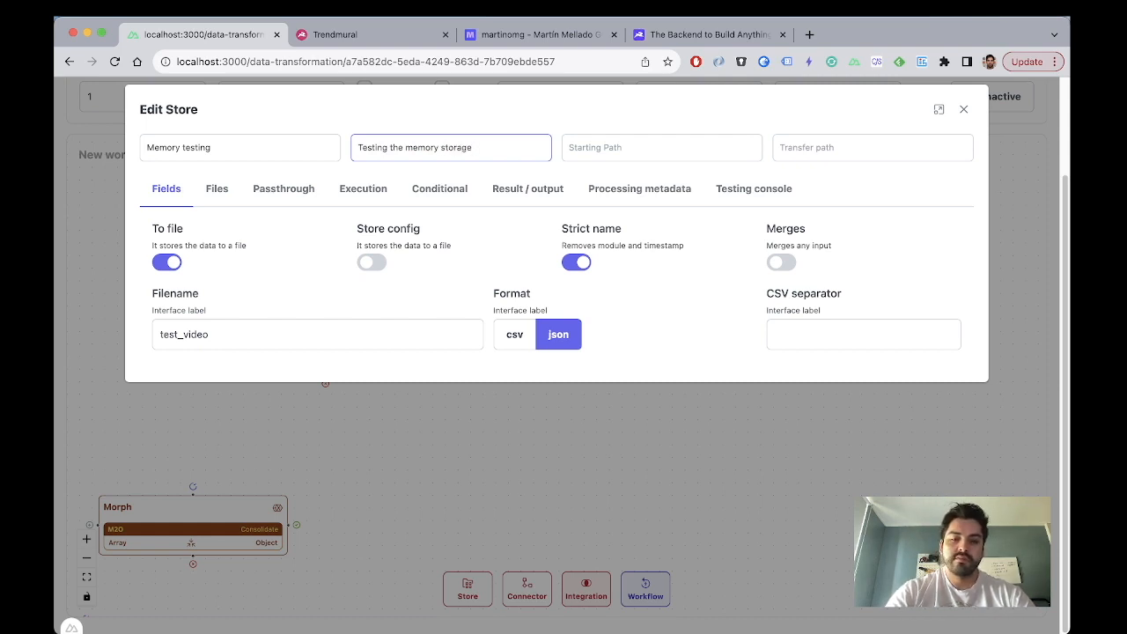
{"action": "type", "text": "forma"}
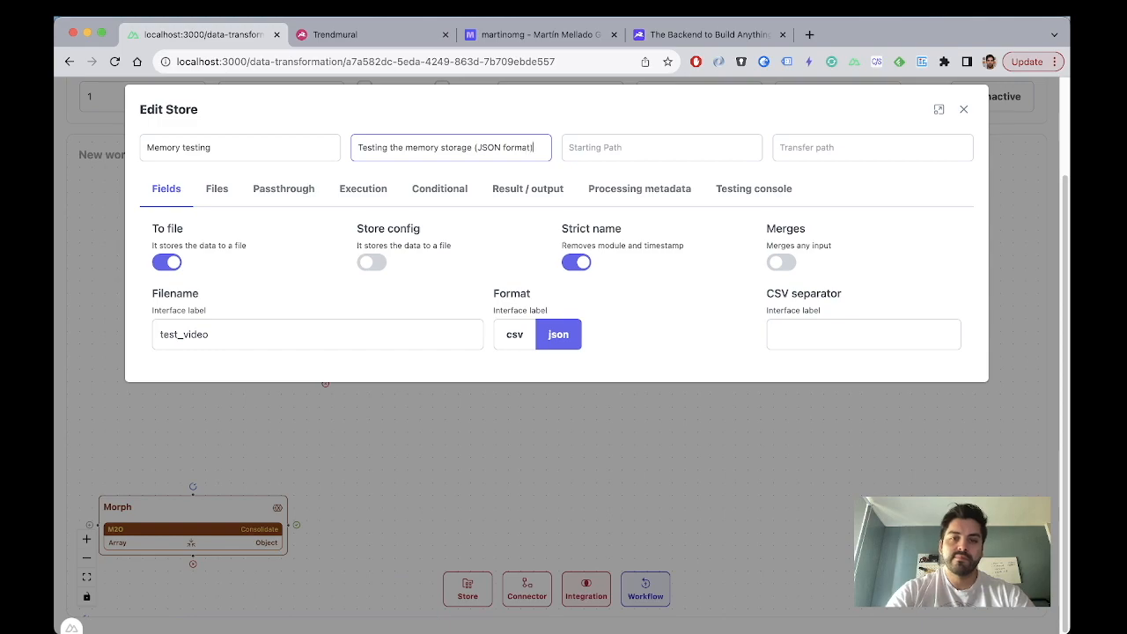
{"action": "type", "text": "t)"}
{"action": "left_click", "coordinate": [963, 109]}
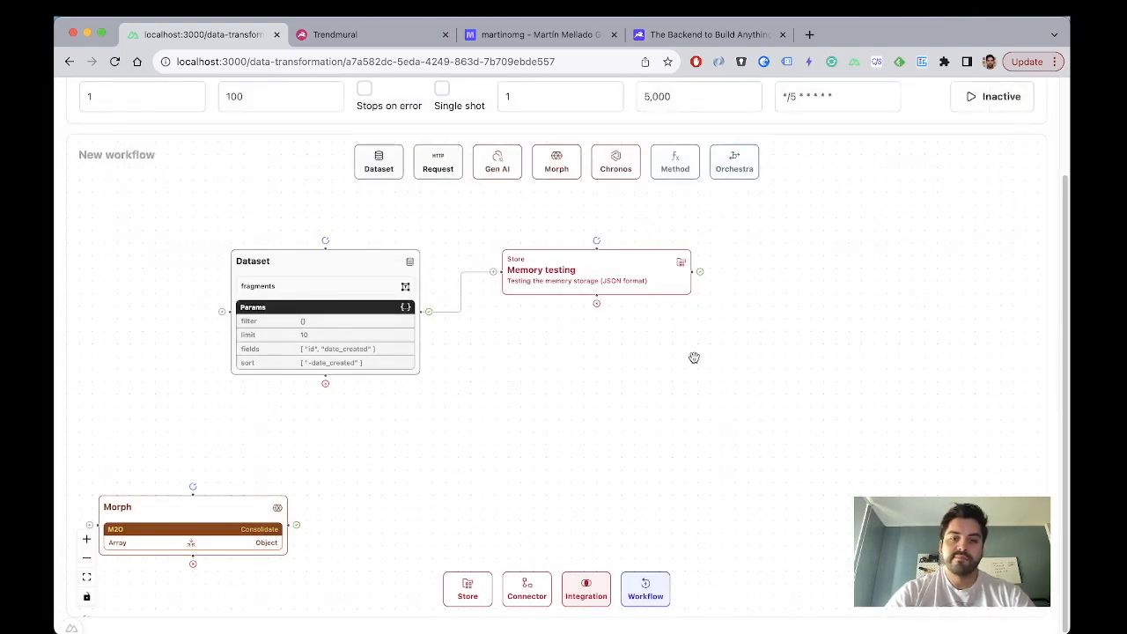
Step: Test the Memory testing Store node and review its module response
{"action": "scroll", "coordinate": [623, 299], "scroll_direction": "up", "scroll_amount": 3}
{"action": "scroll", "coordinate": [622, 302], "scroll_direction": "up", "scroll_amount": 1}
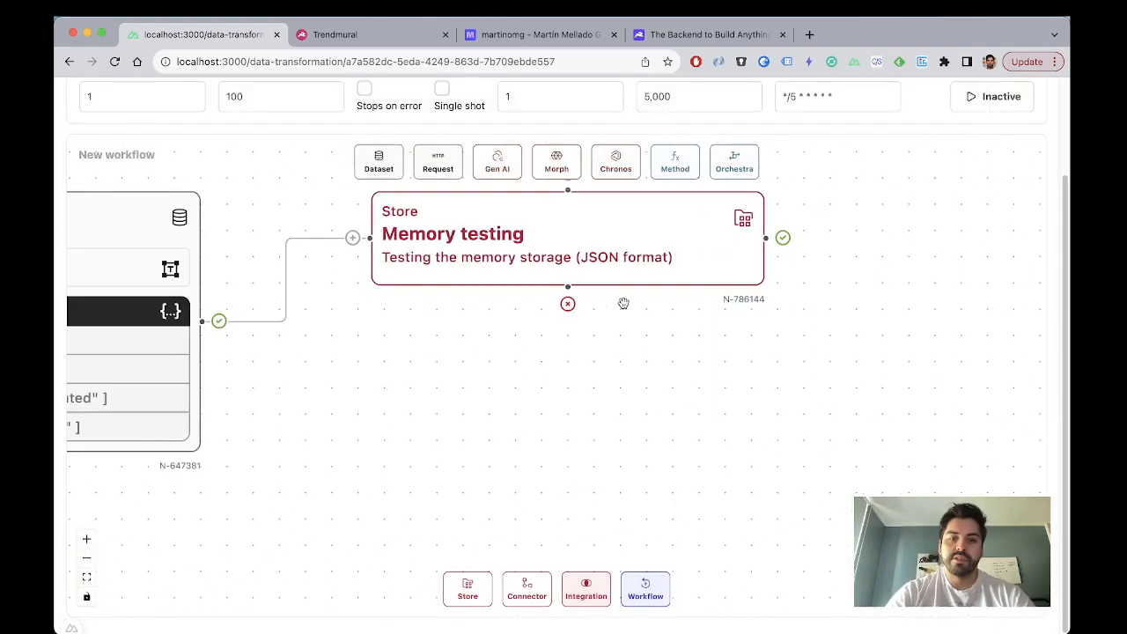
{"action": "scroll", "coordinate": [622, 302], "scroll_direction": "down", "scroll_amount": 5}
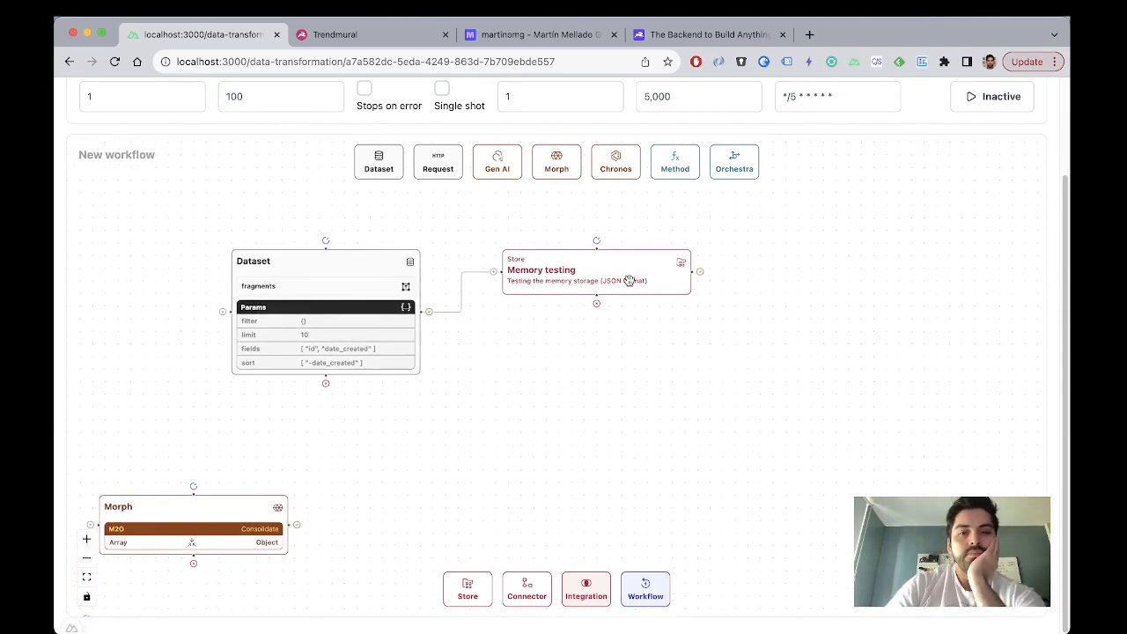
{"action": "double_click", "coordinate": [616, 279]}
{"action": "left_click", "coordinate": [753, 188]}
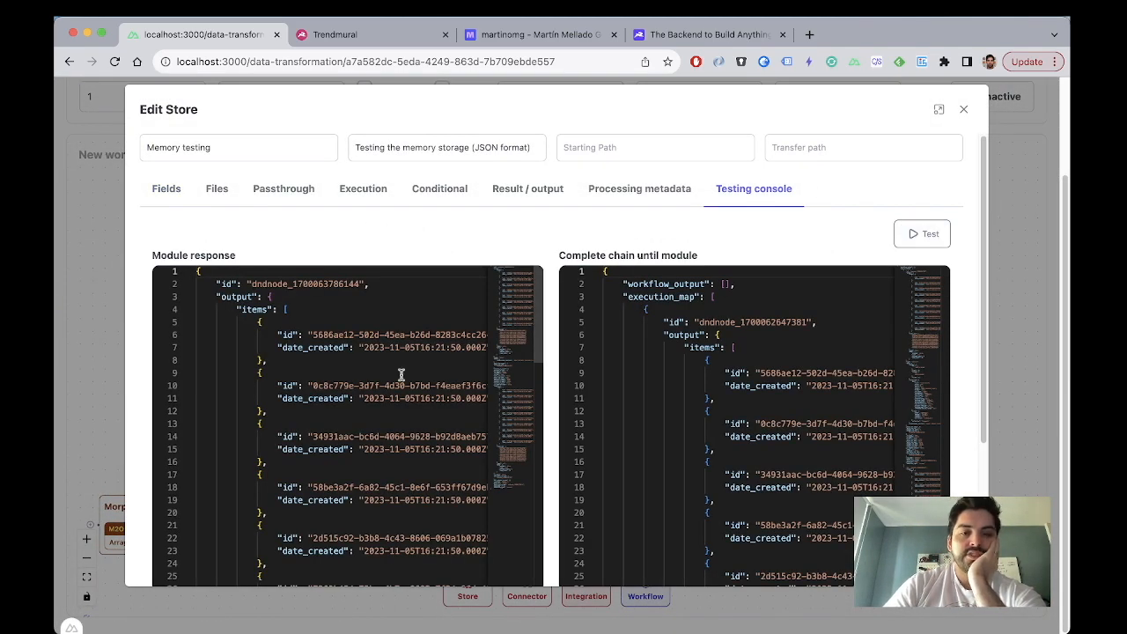
{"action": "scroll", "coordinate": [402, 372], "scroll_direction": "down", "scroll_amount": 5}
{"action": "scroll", "coordinate": [401, 375], "scroll_direction": "up", "scroll_amount": 3}
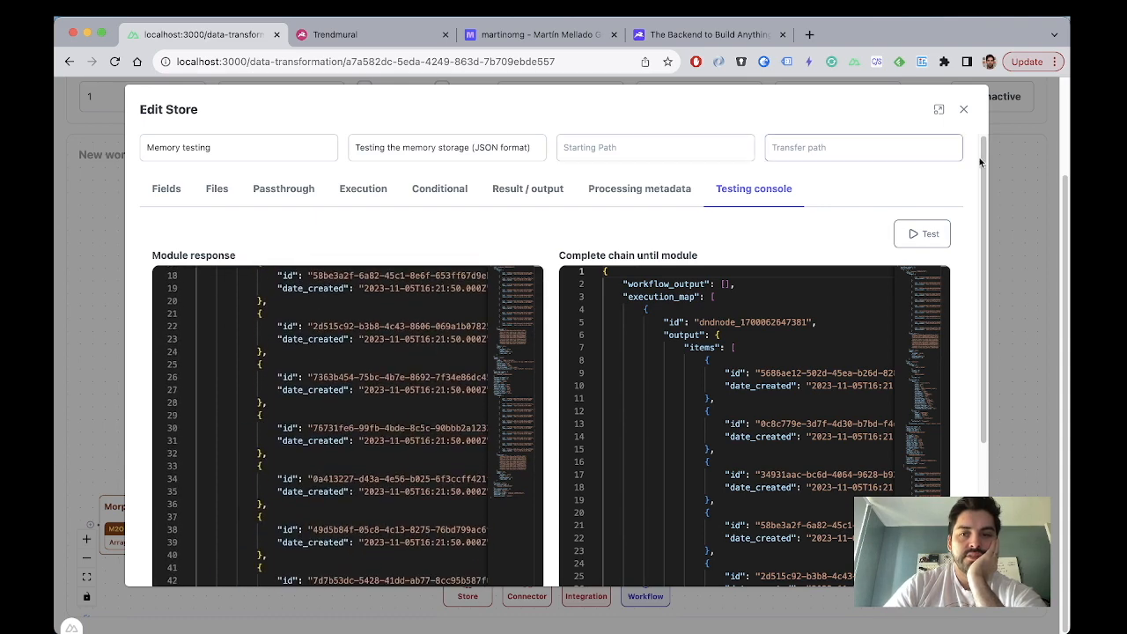
{"action": "left_click", "coordinate": [963, 109]}
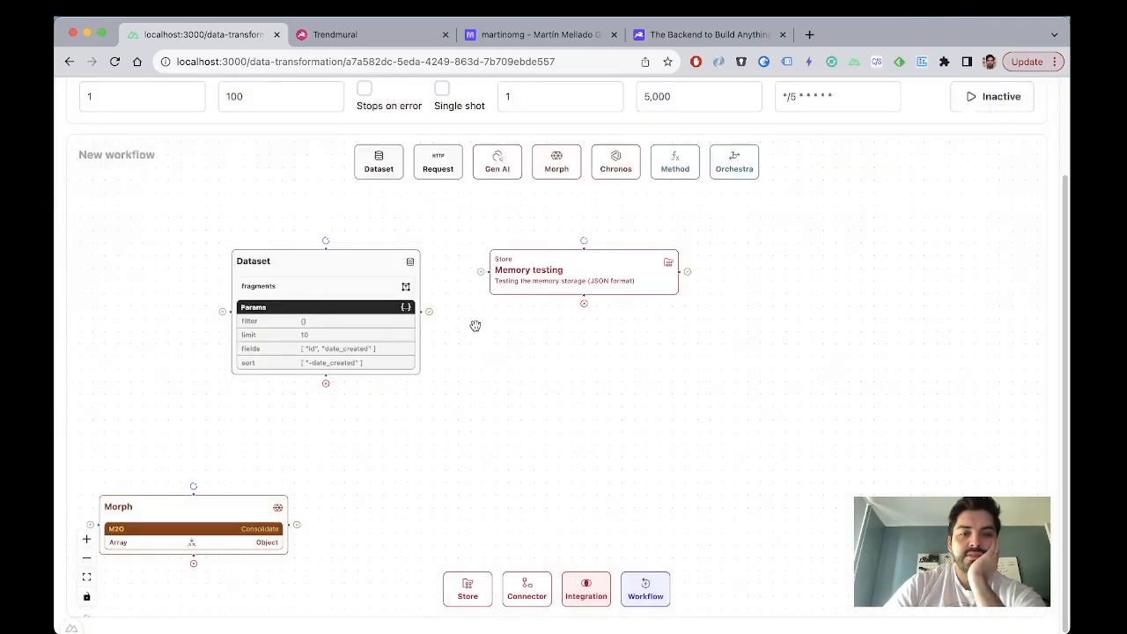
Step: Add two more Store nodes below Memory testing and connect the first one's success output to the second
{"action": "left_click_drag", "start_coordinate": [466, 593], "coordinate": [654, 362]}
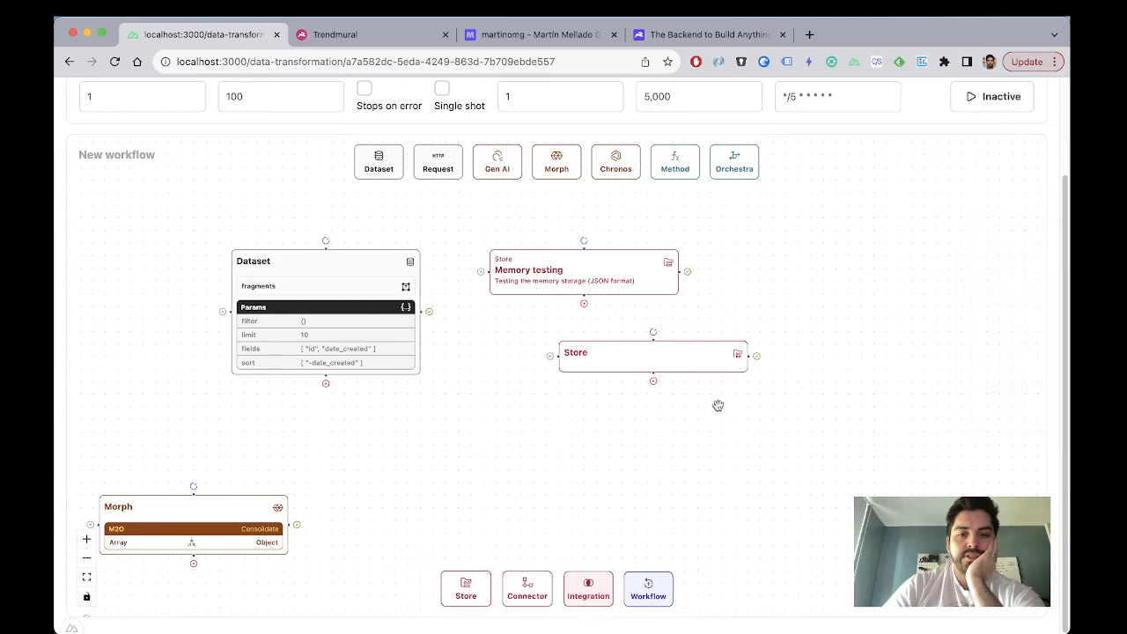
{"action": "left_click_drag", "start_coordinate": [466, 606], "coordinate": [699, 406]}
{"action": "left_click_drag", "start_coordinate": [568, 355], "coordinate": [642, 403]}
Step: Add a file entry to the first new Store node and select test_video.json for it
{"action": "left_click", "coordinate": [509, 367]}
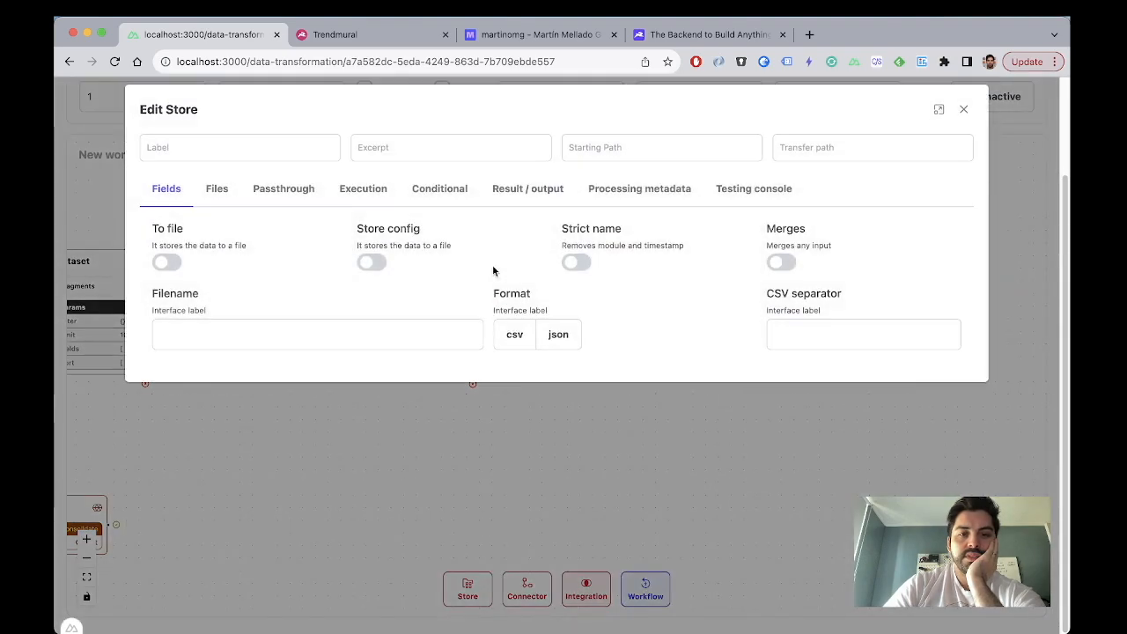
{"action": "left_click", "coordinate": [212, 190]}
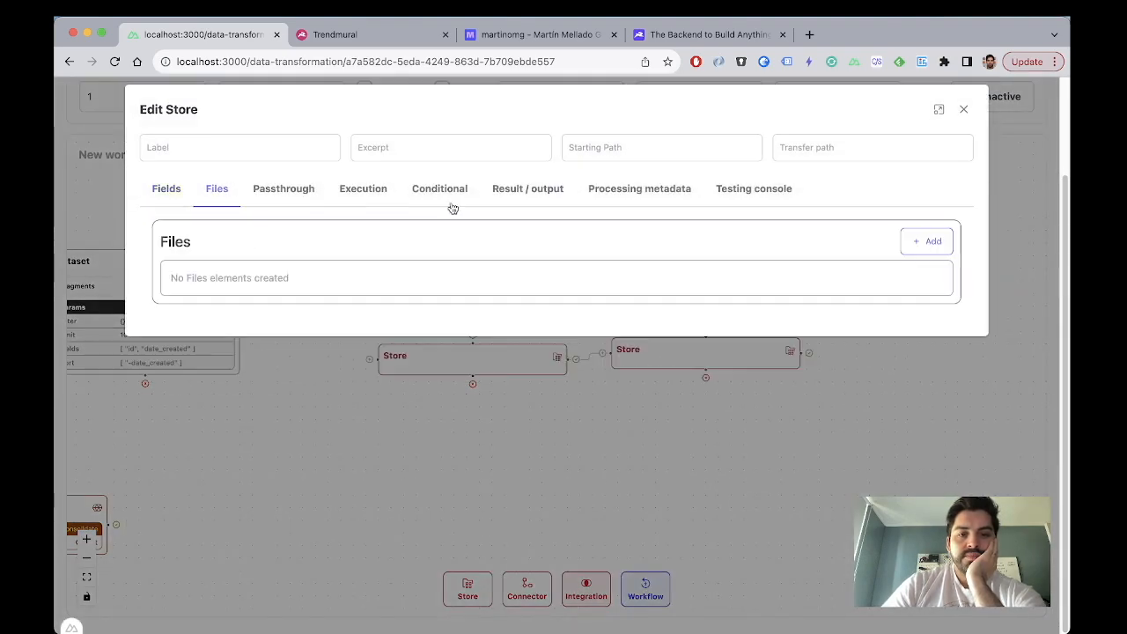
{"action": "left_click", "coordinate": [917, 240]}
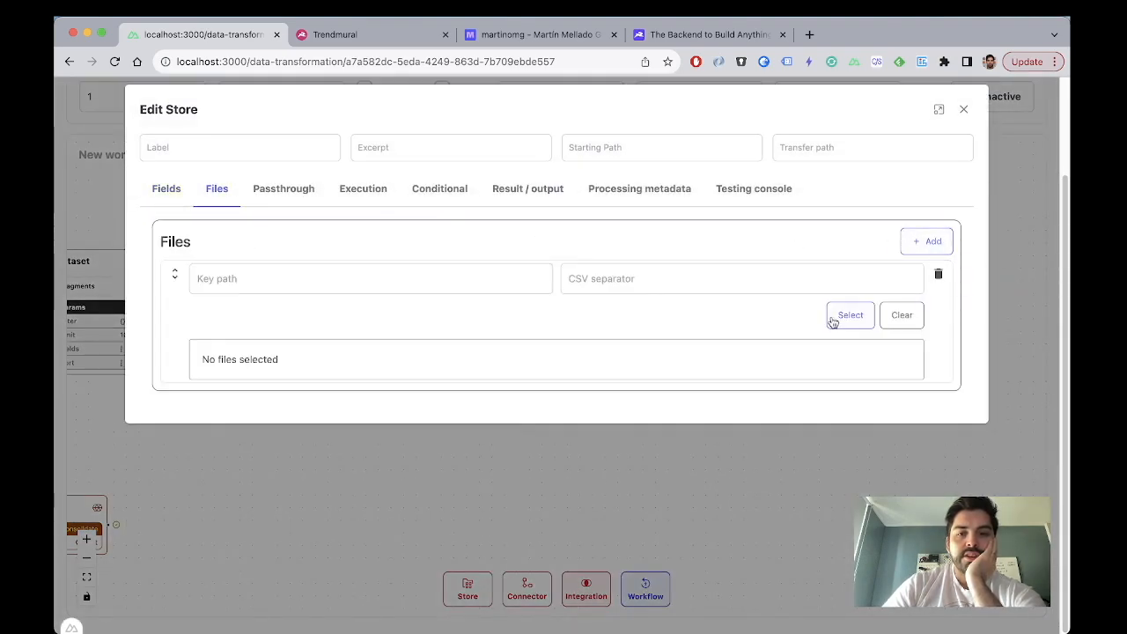
{"action": "left_click", "coordinate": [861, 322]}
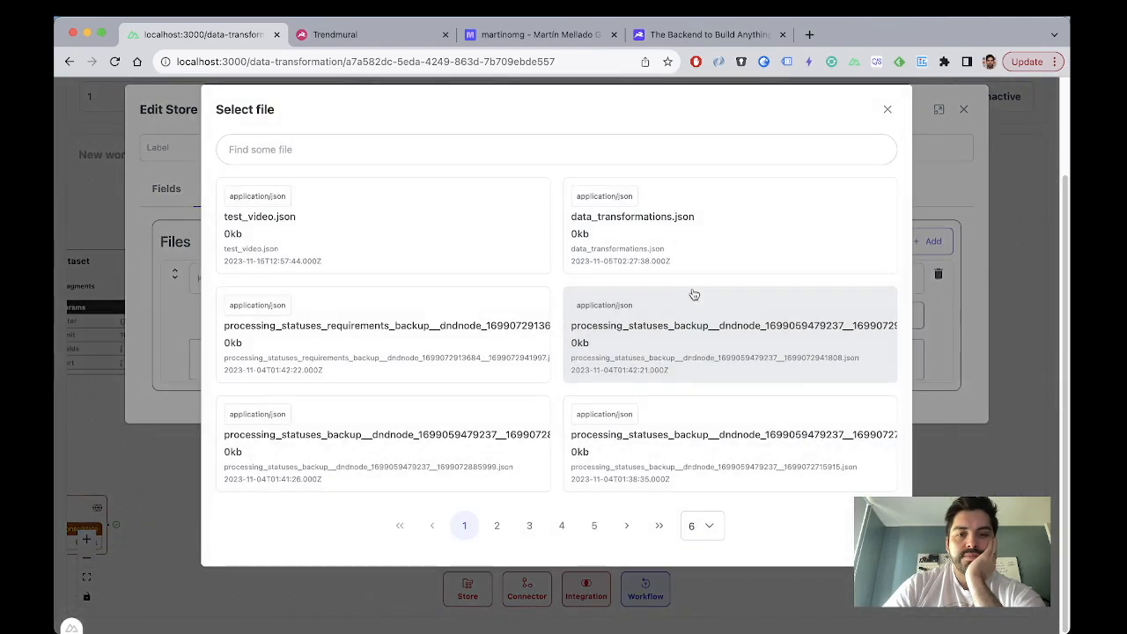
{"action": "left_click", "coordinate": [395, 230]}
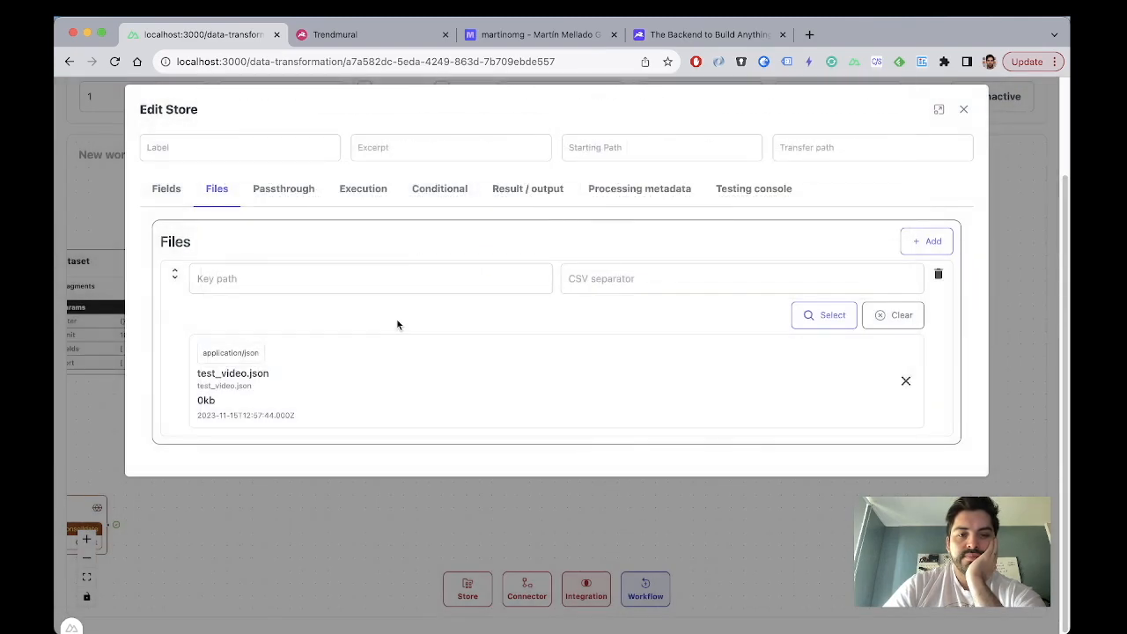
Step: Set the key path of the test_video.json file entry to "abc" and close the Store settings
{"action": "left_click", "coordinate": [310, 273]}
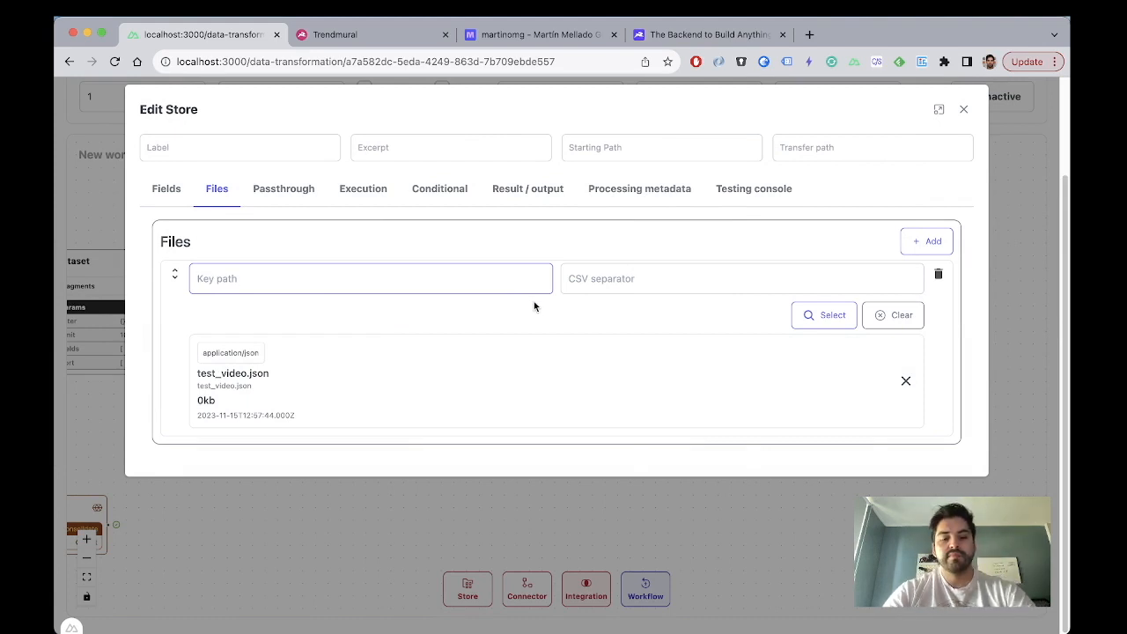
{"action": "type", "text": "abc"}
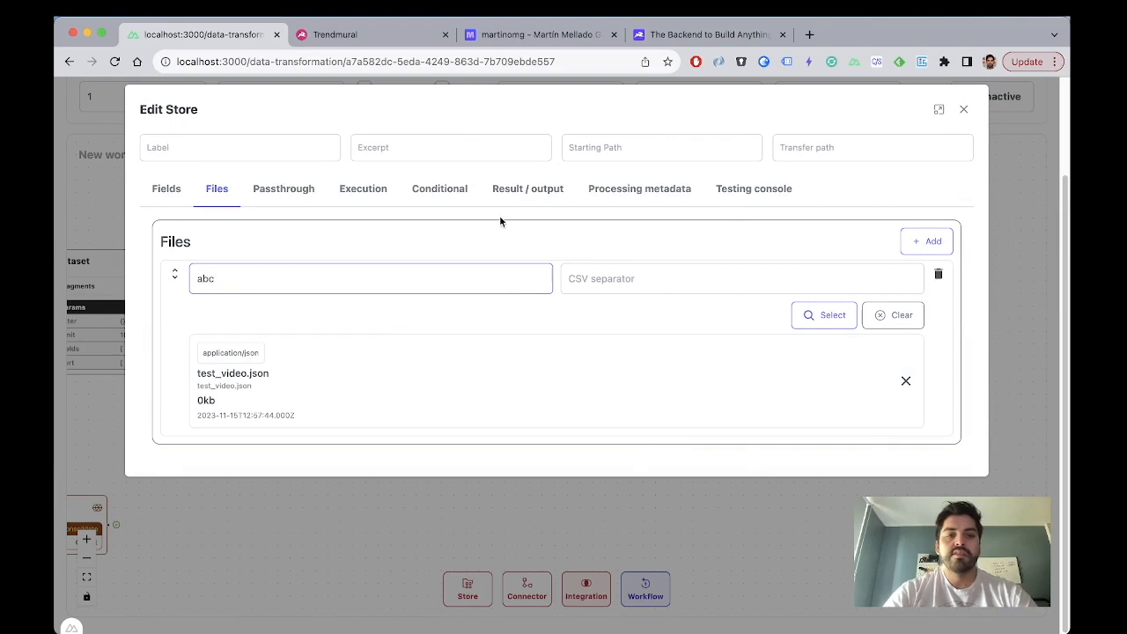
{"action": "left_click", "coordinate": [963, 109]}
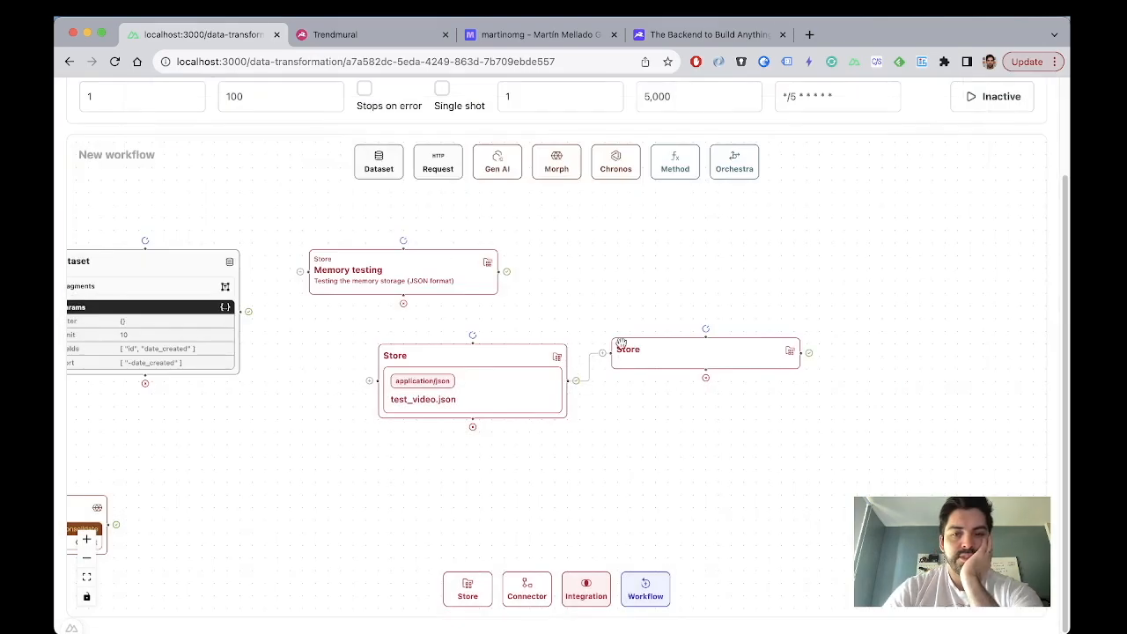
Step: Test the Store node connected after the test_video.json Store and review its module response for the loaded data
{"action": "left_click", "coordinate": [649, 352]}
{"action": "left_click", "coordinate": [734, 188]}
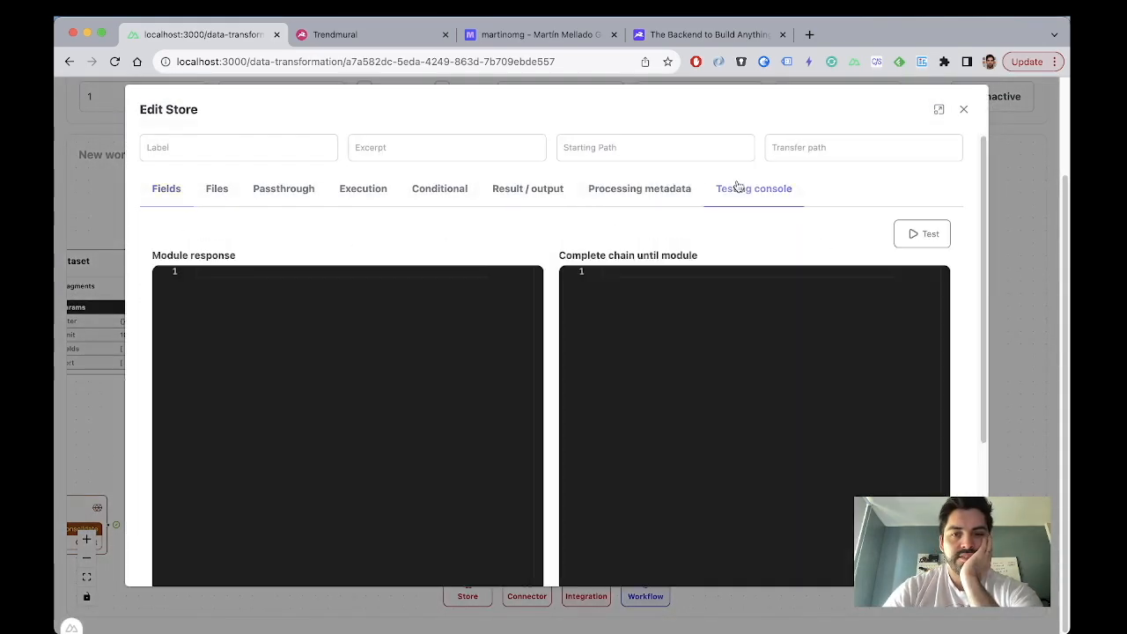
{"action": "left_click", "coordinate": [945, 244]}
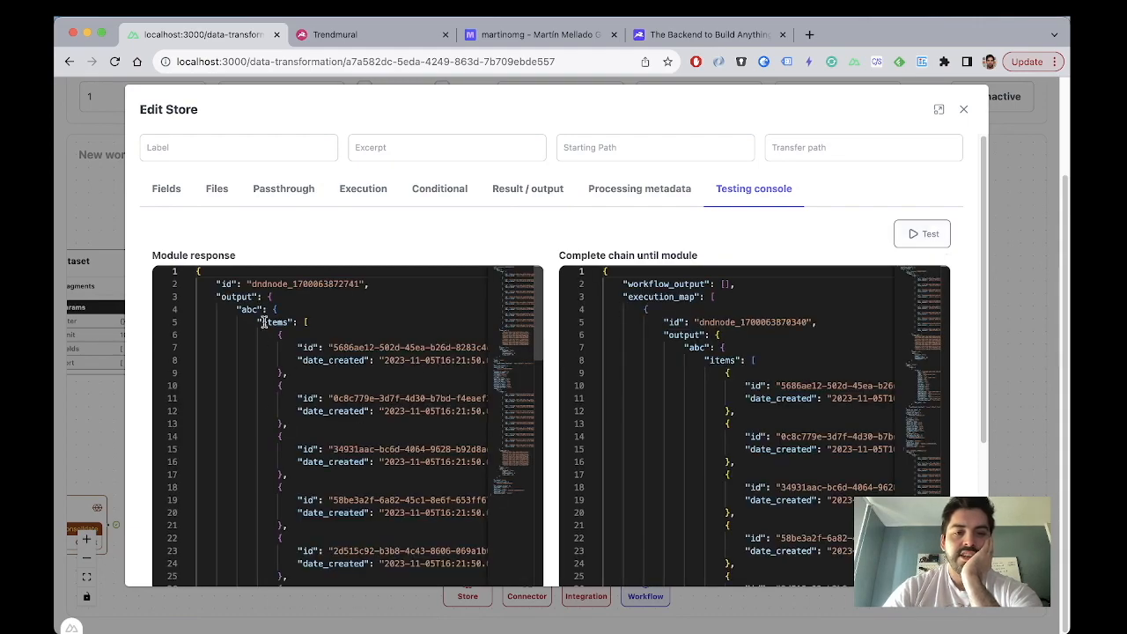
{"action": "scroll", "coordinate": [270, 414], "scroll_direction": "down", "scroll_amount": 15}
{"action": "scroll", "coordinate": [270, 414], "scroll_direction": "up", "scroll_amount": 15}
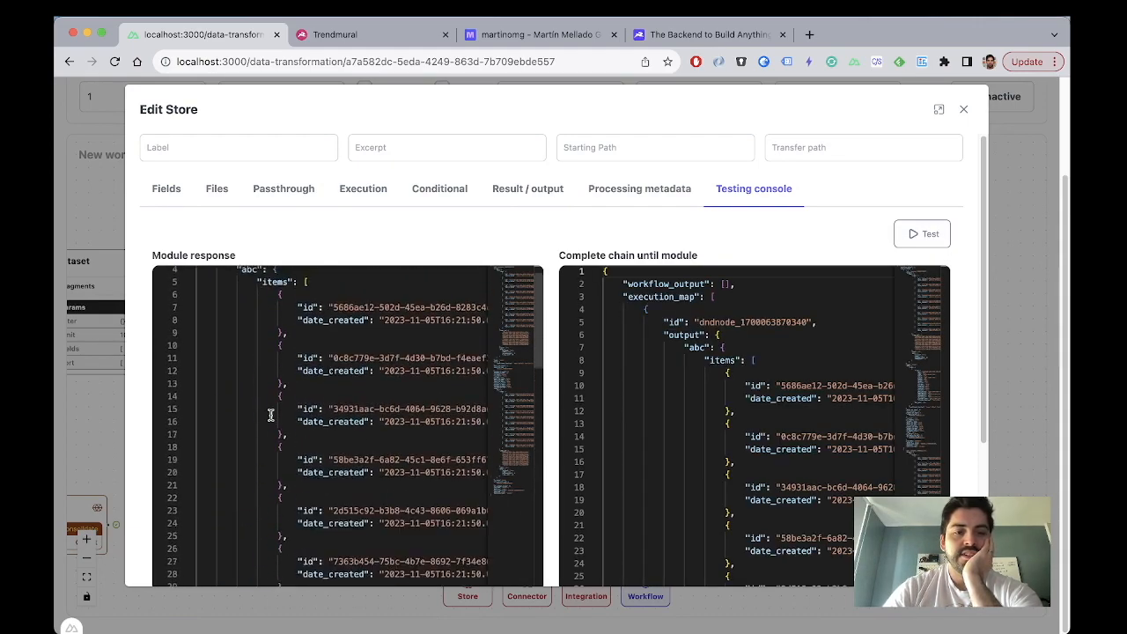
{"action": "scroll", "coordinate": [271, 414], "scroll_direction": "down", "scroll_amount": 10}
{"action": "scroll", "coordinate": [270, 414], "scroll_direction": "up", "scroll_amount": 12}
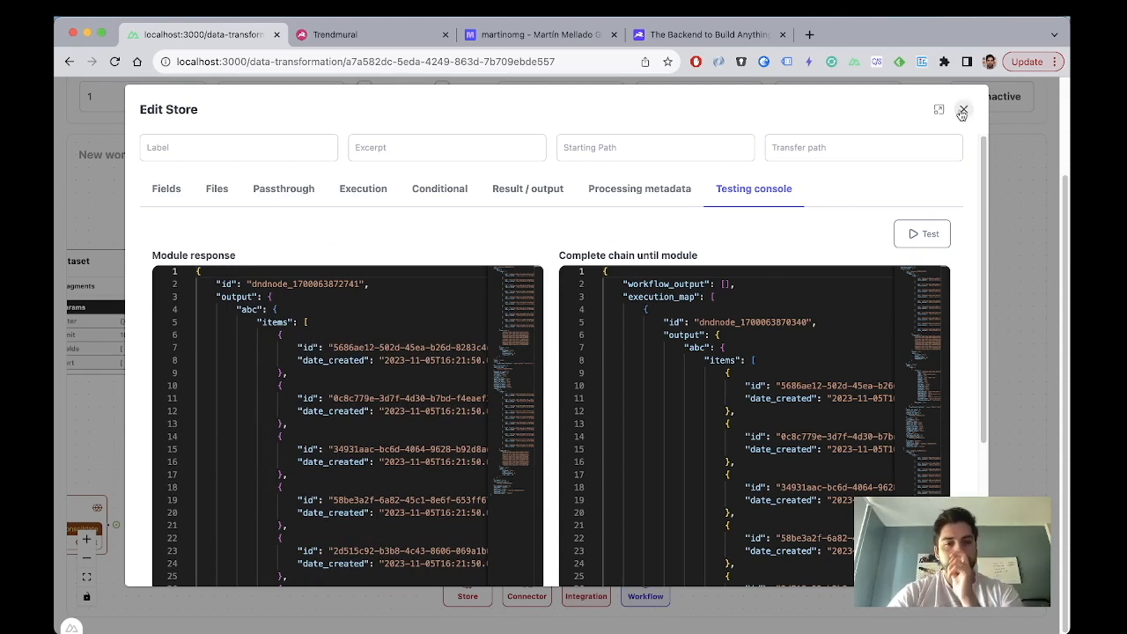
{"action": "scroll", "coordinate": [304, 397], "scroll_direction": "down", "scroll_amount": 5}
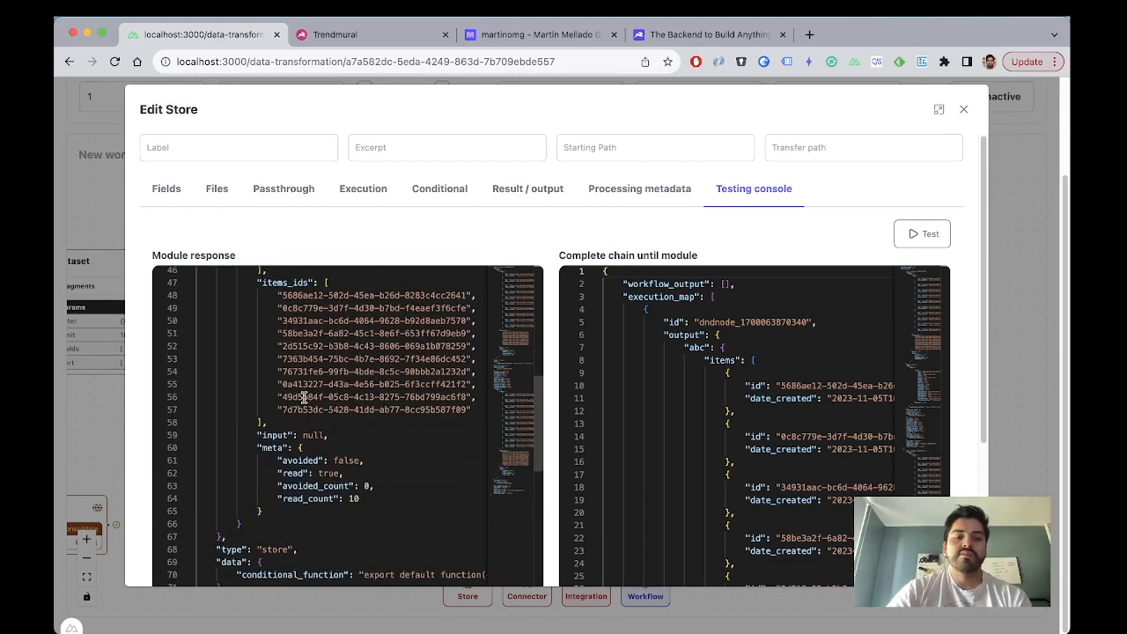
{"action": "scroll", "coordinate": [304, 397], "scroll_direction": "up", "scroll_amount": 4}
{"action": "scroll", "coordinate": [304, 397], "scroll_direction": "down", "scroll_amount": 4}
{"action": "scroll", "coordinate": [304, 397], "scroll_direction": "up", "scroll_amount": 3}
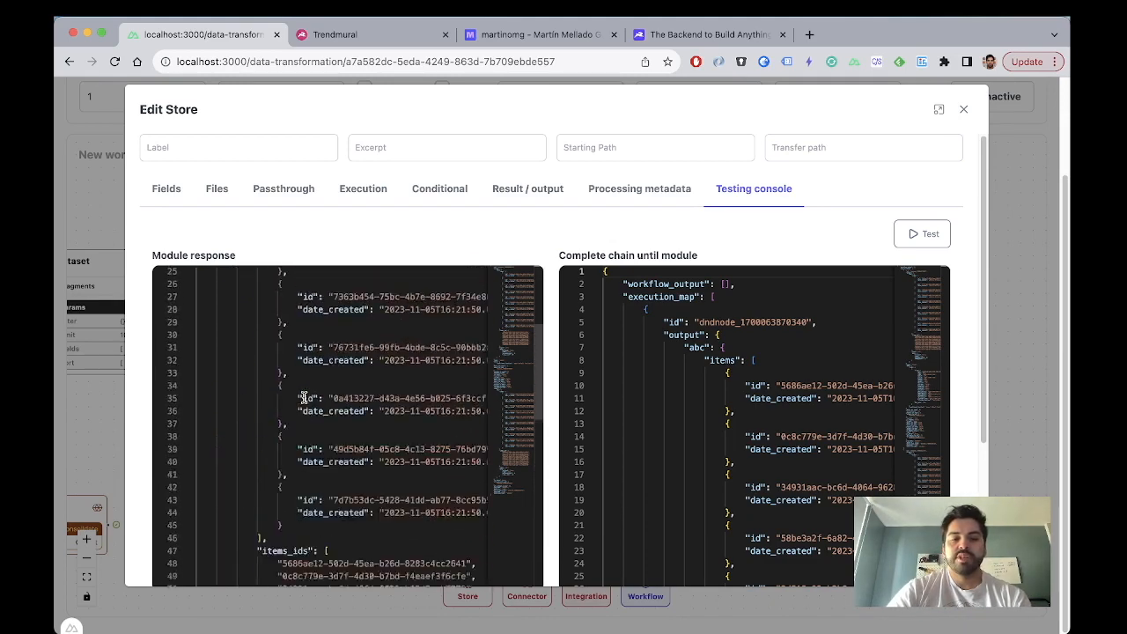
{"action": "scroll", "coordinate": [304, 397], "scroll_direction": "up", "scroll_amount": 3}
{"action": "left_click", "coordinate": [963, 110]}
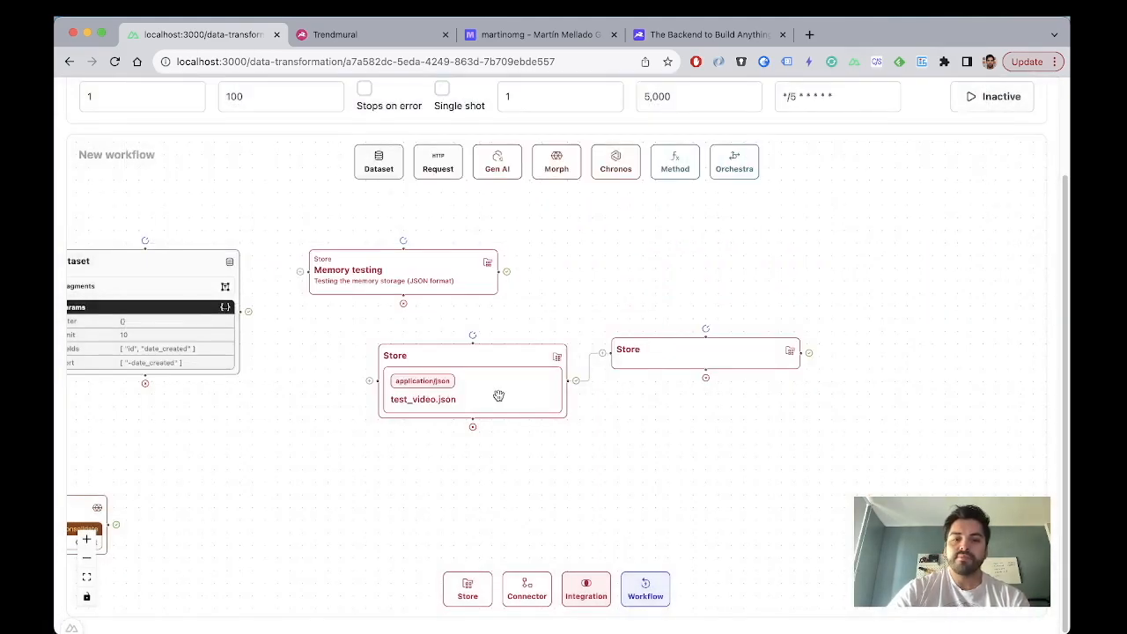
Step: Shift the test_video.json Store slightly and connect the Dataset's success output to the Memory testing Store node
{"action": "left_click_drag", "start_coordinate": [495, 396], "coordinate": [485, 397]}
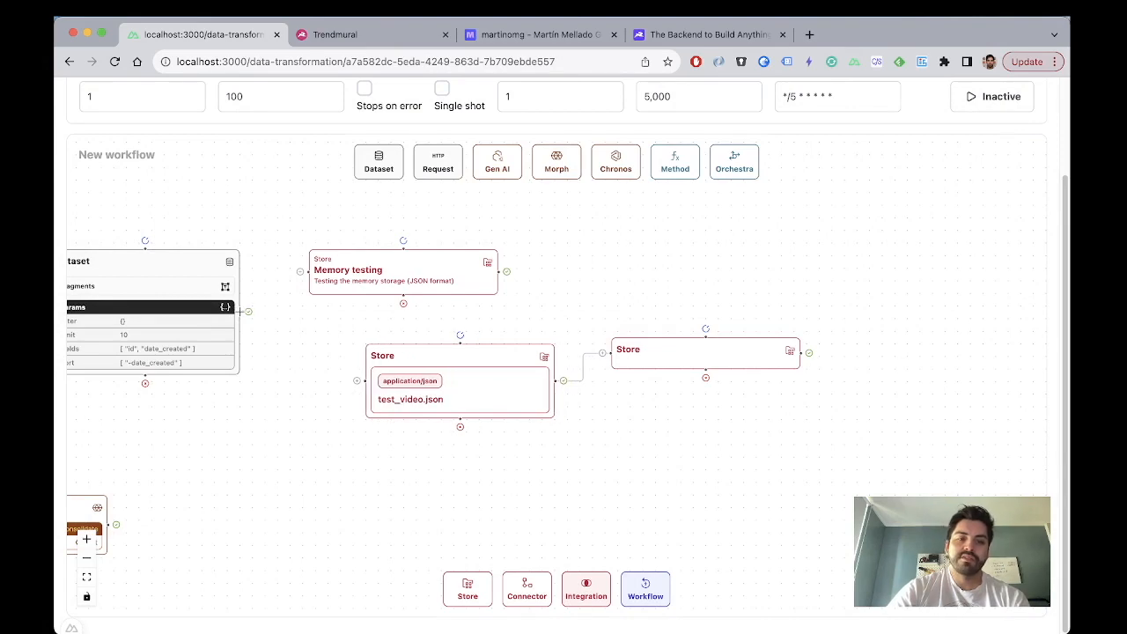
{"action": "left_click_drag", "start_coordinate": [239, 312], "coordinate": [308, 270]}
Step: In the Dataset params, change the sort to ascending "date_created" and add "label" to the fields
{"action": "double_click", "coordinate": [175, 255]}
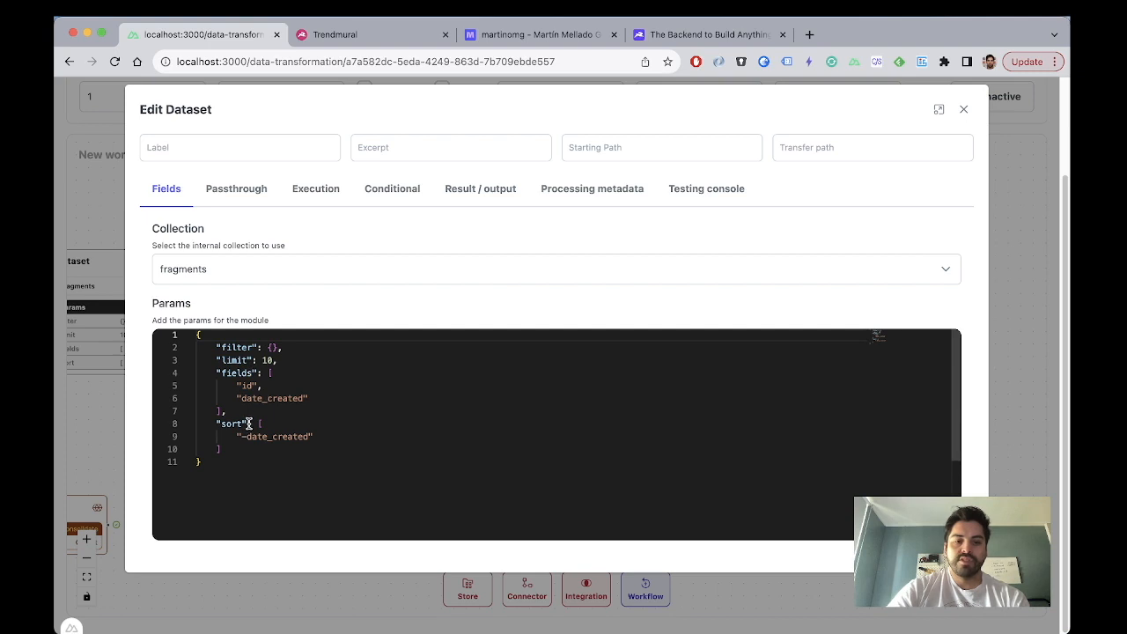
{"action": "left_click", "coordinate": [245, 436]}
{"action": "key", "text": "BackSpace"}
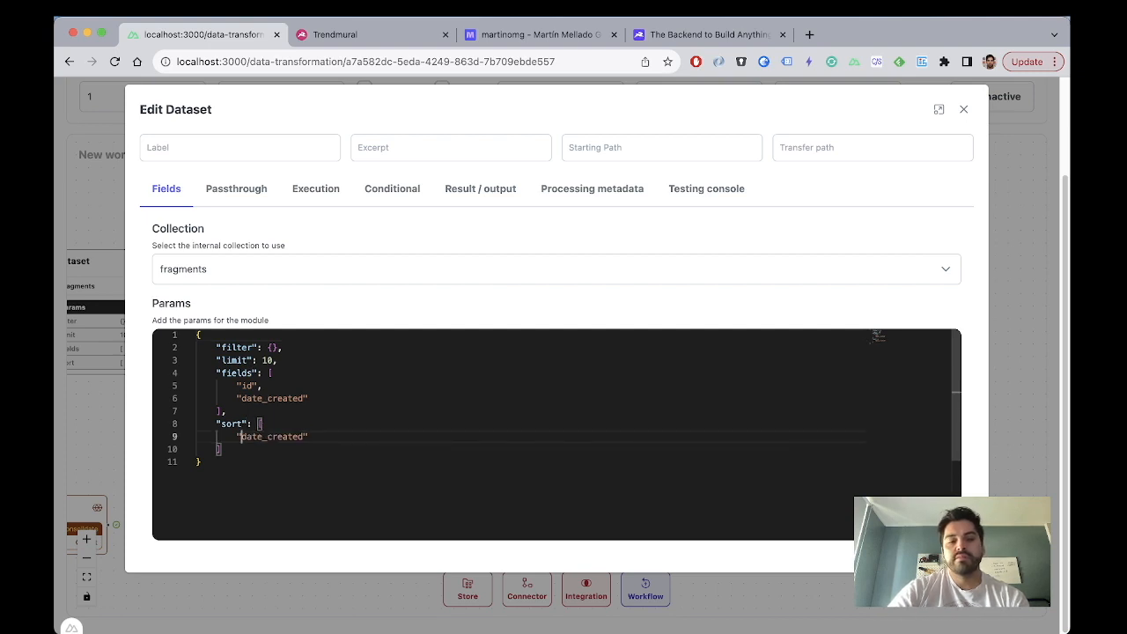
{"action": "left_click", "coordinate": [315, 398]}
{"action": "type", "text": ","}
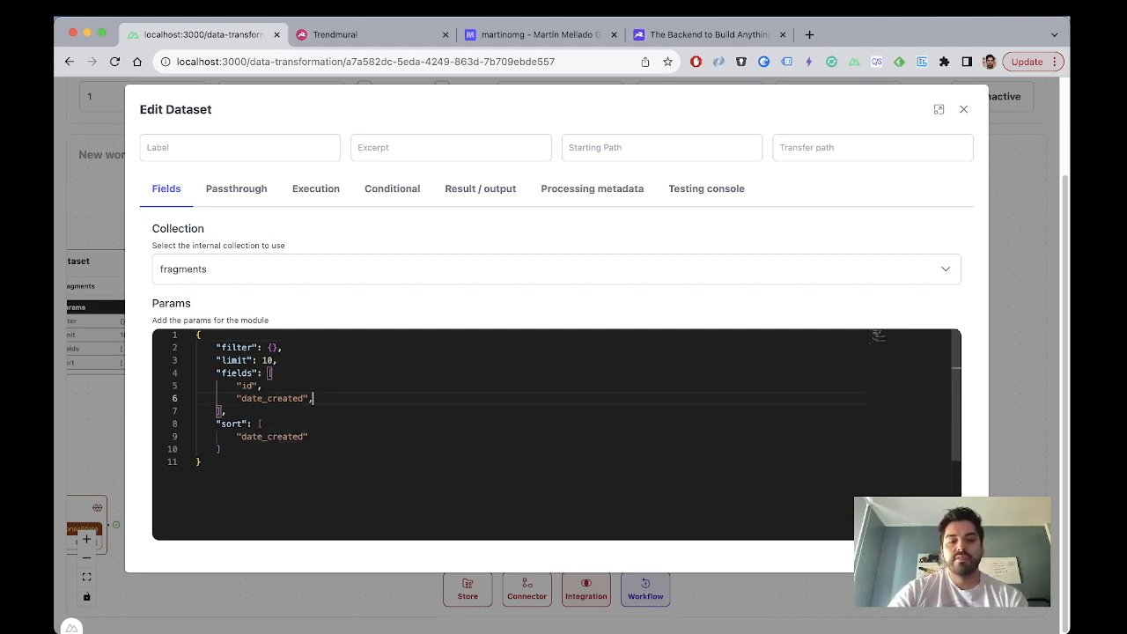
{"action": "key", "text": "Return"}
{"action": "type", "text": "\"la"}
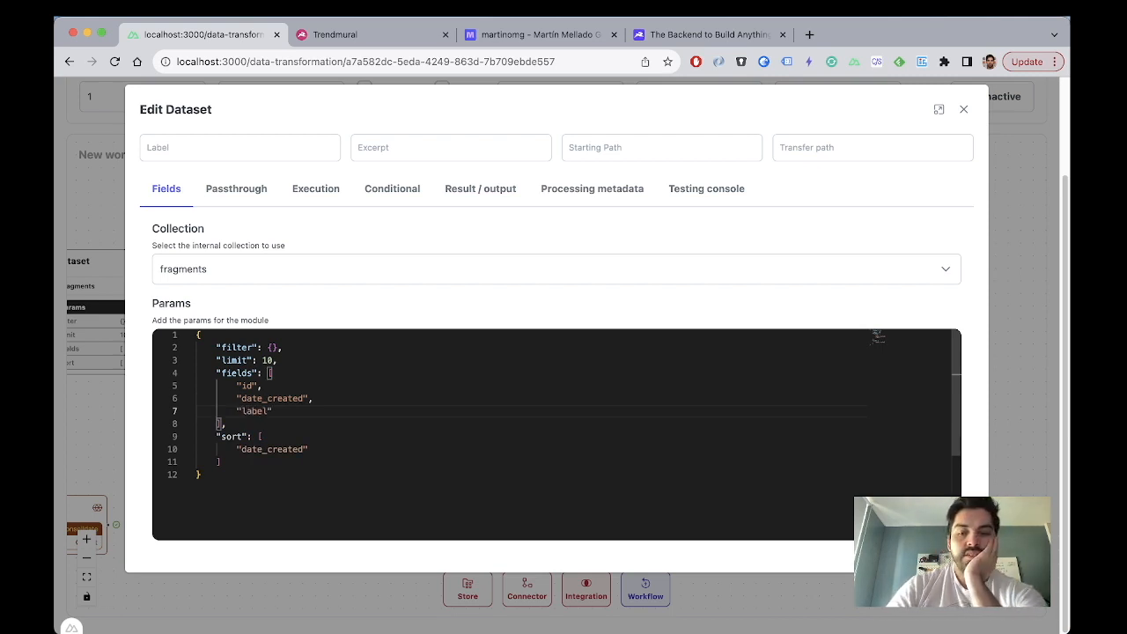
{"action": "type", "text": "bel\""}
{"action": "left_click", "coordinate": [735, 194]}
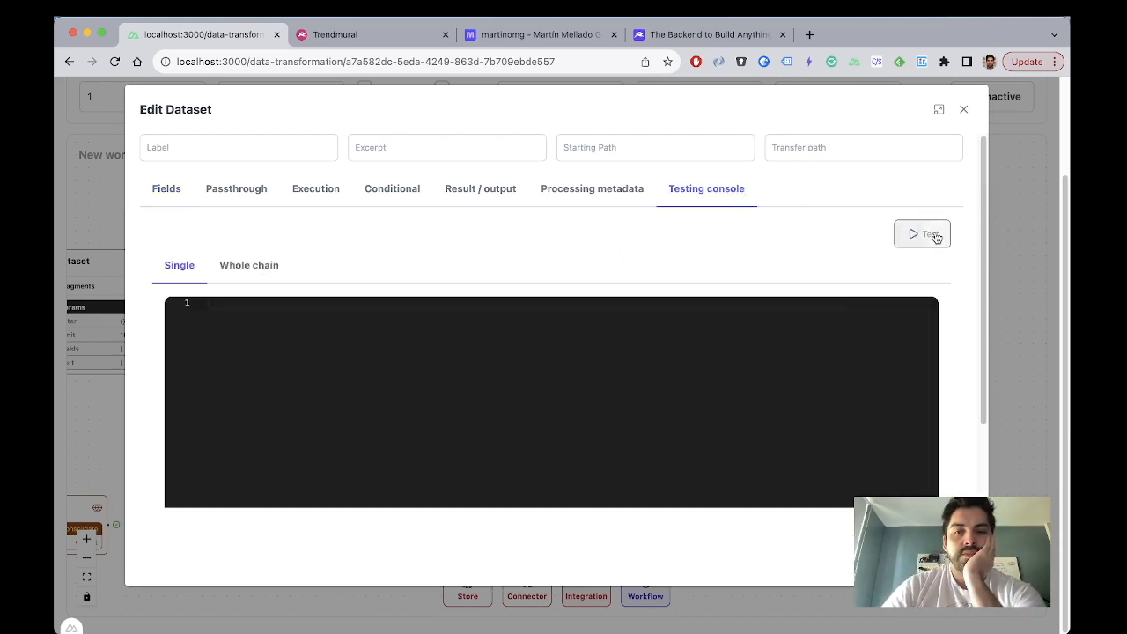
{"action": "left_click", "coordinate": [963, 110]}
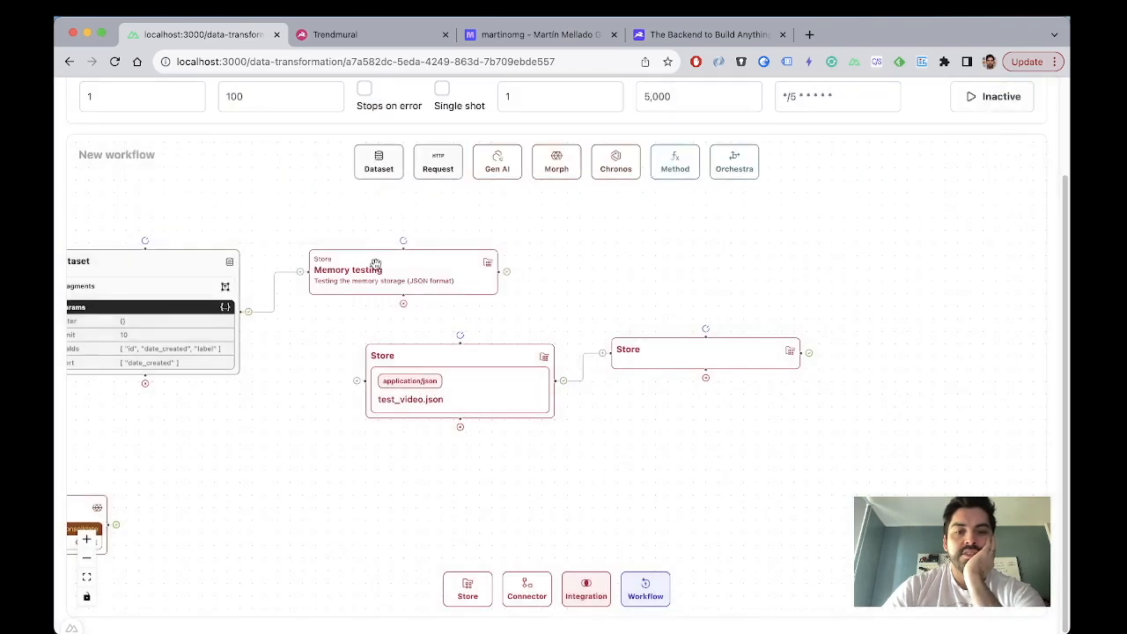
Step: Test the Memory testing Store node with the changed Dataset params and review its module response
{"action": "left_click", "coordinate": [376, 264]}
{"action": "left_click", "coordinate": [760, 188]}
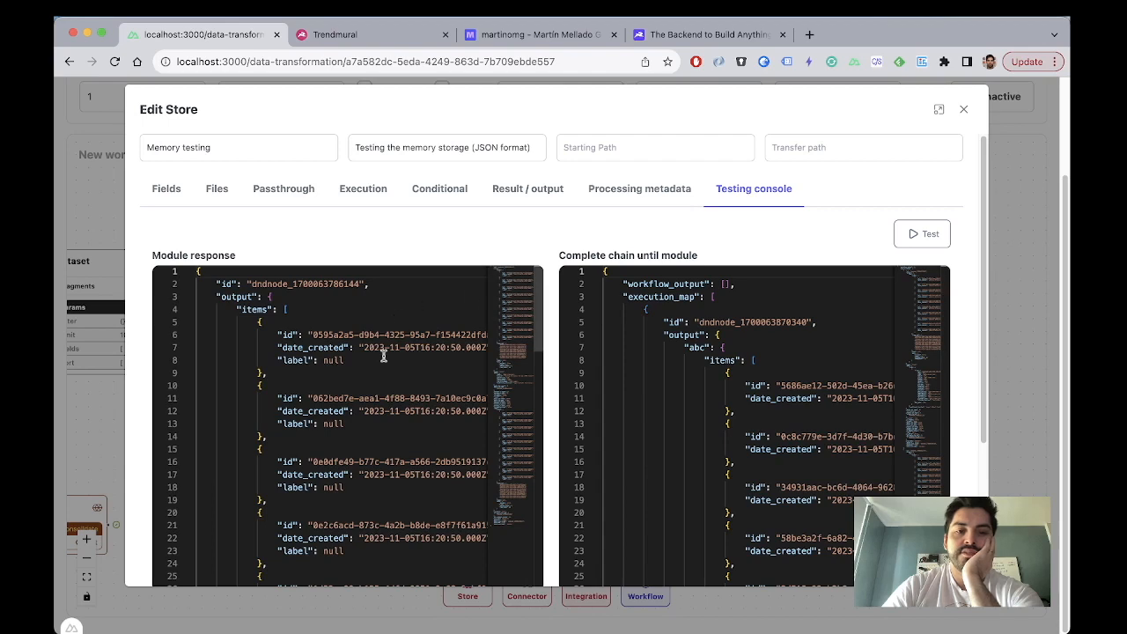
{"action": "scroll", "coordinate": [383, 355], "scroll_direction": "down", "scroll_amount": 2}
{"action": "scroll", "coordinate": [383, 355], "scroll_direction": "down", "scroll_amount": 10}
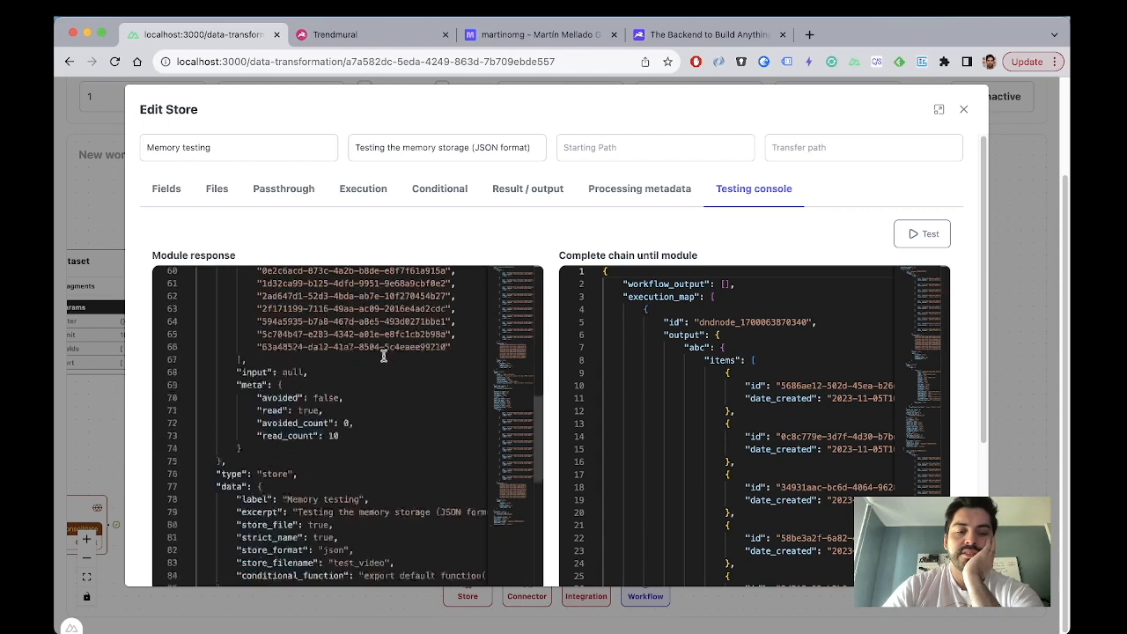
{"action": "scroll", "coordinate": [383, 355], "scroll_direction": "up", "scroll_amount": 2}
{"action": "scroll", "coordinate": [383, 355], "scroll_direction": "up", "scroll_amount": 10}
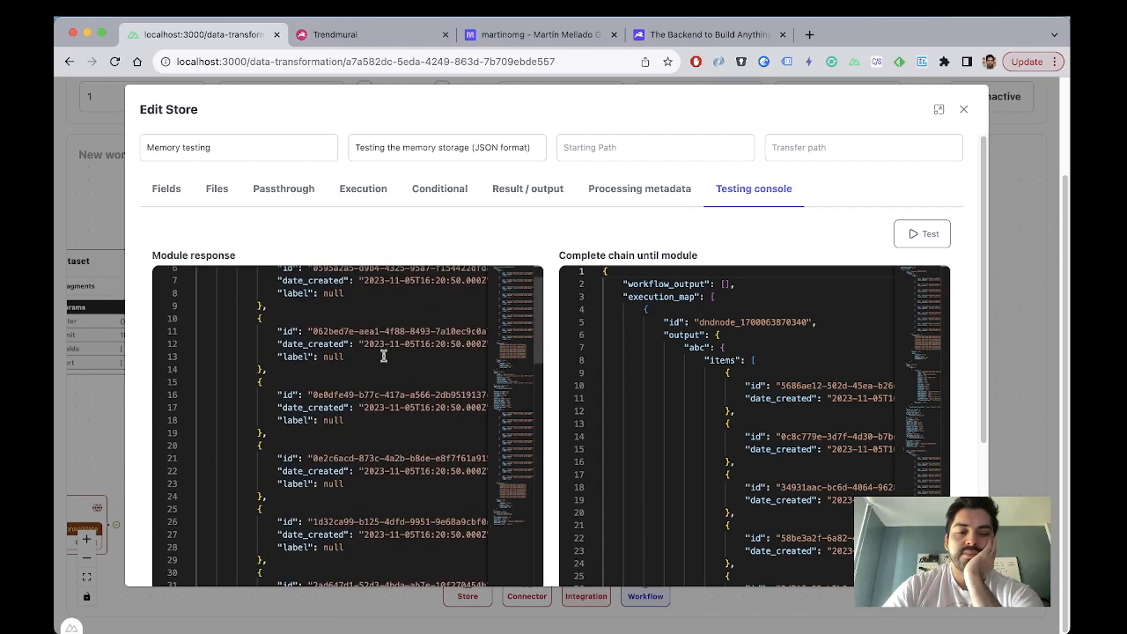
{"action": "scroll", "coordinate": [387, 379], "scroll_direction": "down", "scroll_amount": 10}
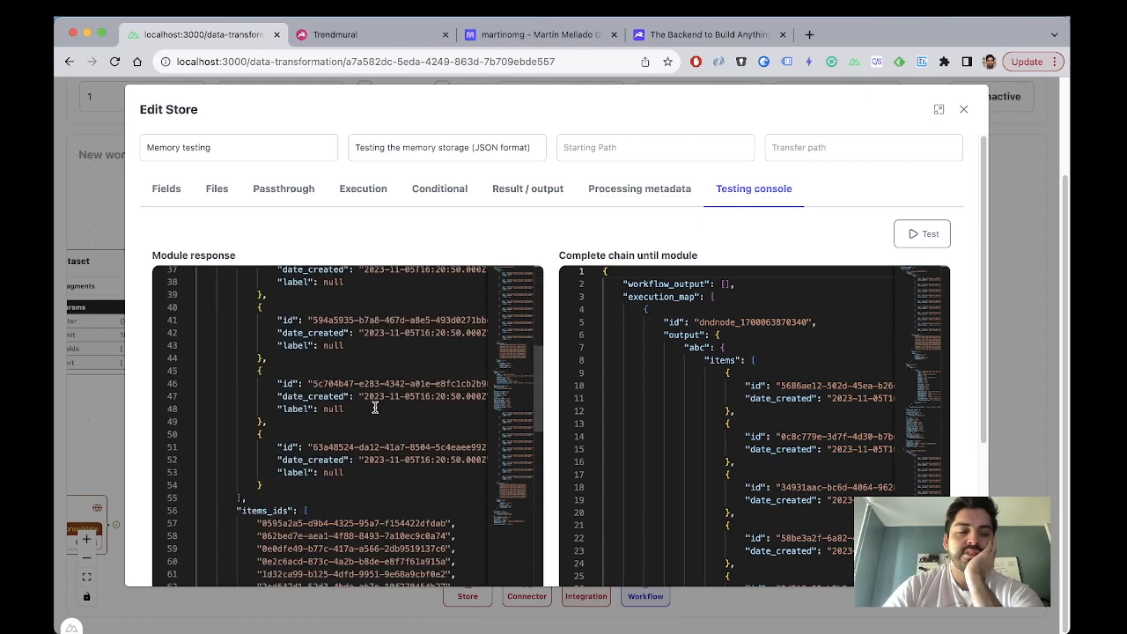
{"action": "scroll", "coordinate": [378, 425], "scroll_direction": "down", "scroll_amount": 1}
{"action": "scroll", "coordinate": [370, 436], "scroll_direction": "up", "scroll_amount": 5}
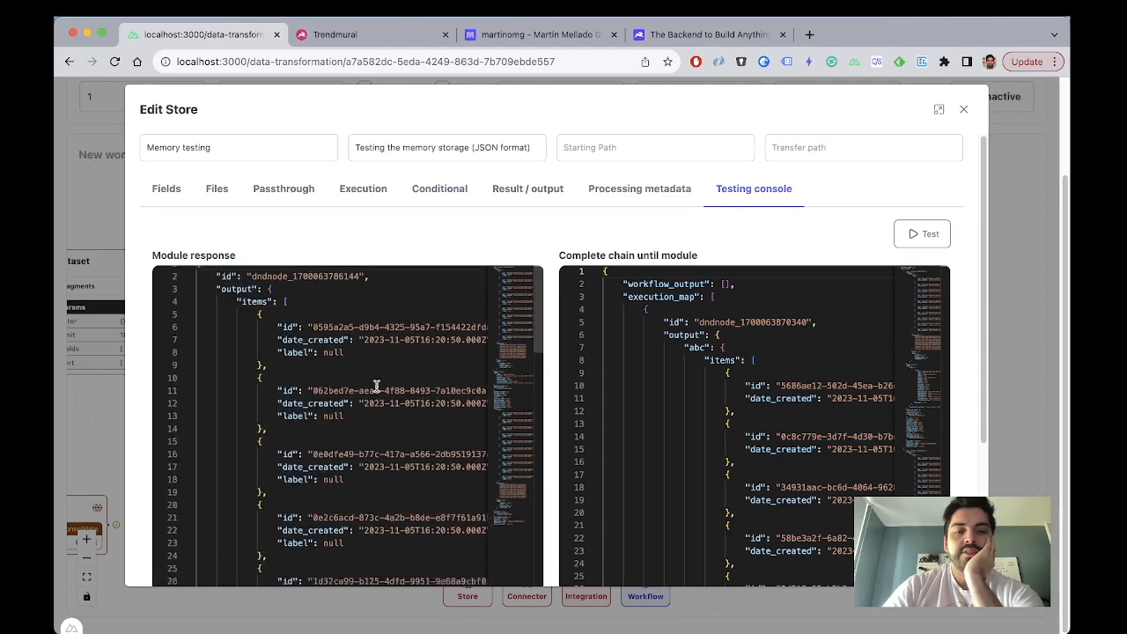
{"action": "left_click", "coordinate": [964, 109]}
{"action": "left_click_drag", "start_coordinate": [565, 263], "coordinate": [738, 240]}
{"action": "left_click_drag", "start_coordinate": [696, 304], "coordinate": [436, 290]}
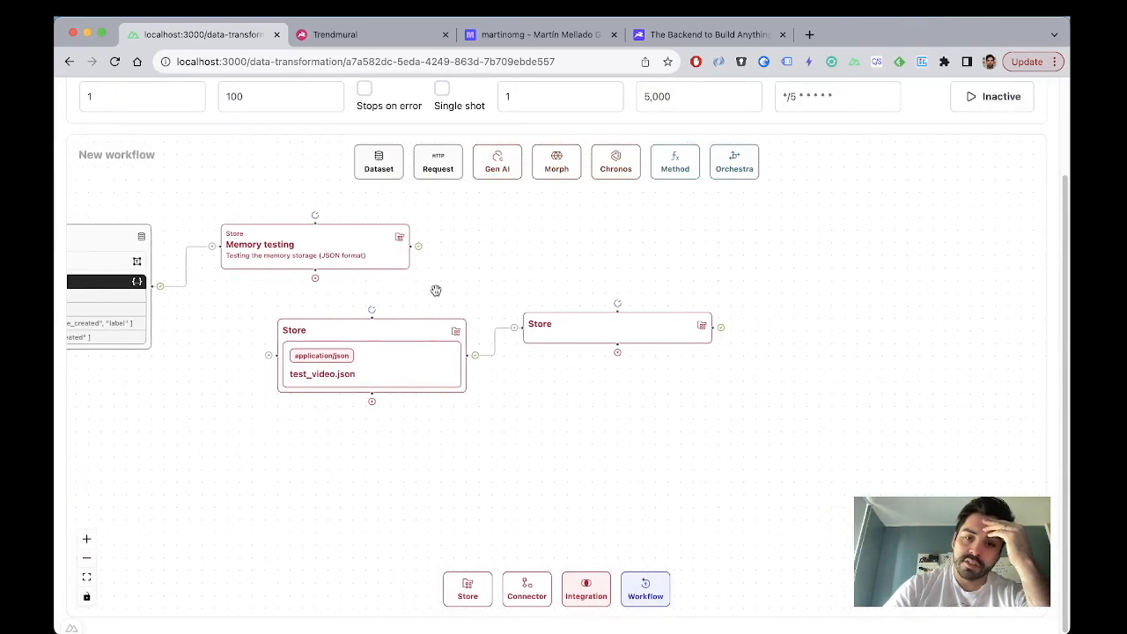
{"action": "left_click_drag", "start_coordinate": [245, 316], "coordinate": [436, 316]}
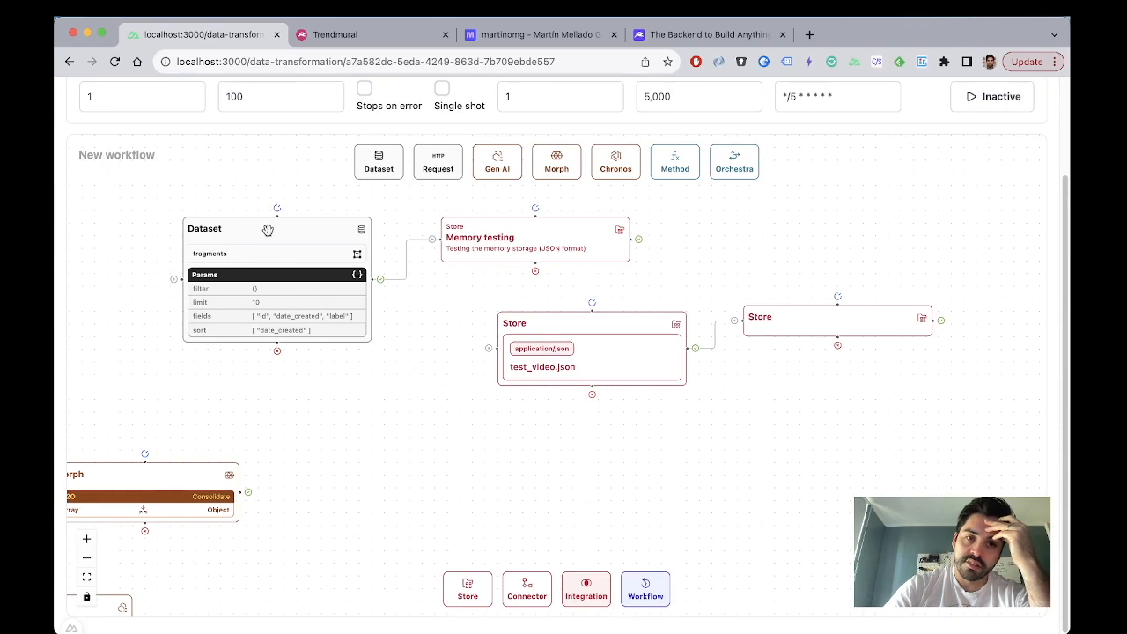
{"action": "left_click_drag", "start_coordinate": [470, 285], "coordinate": [242, 274]}
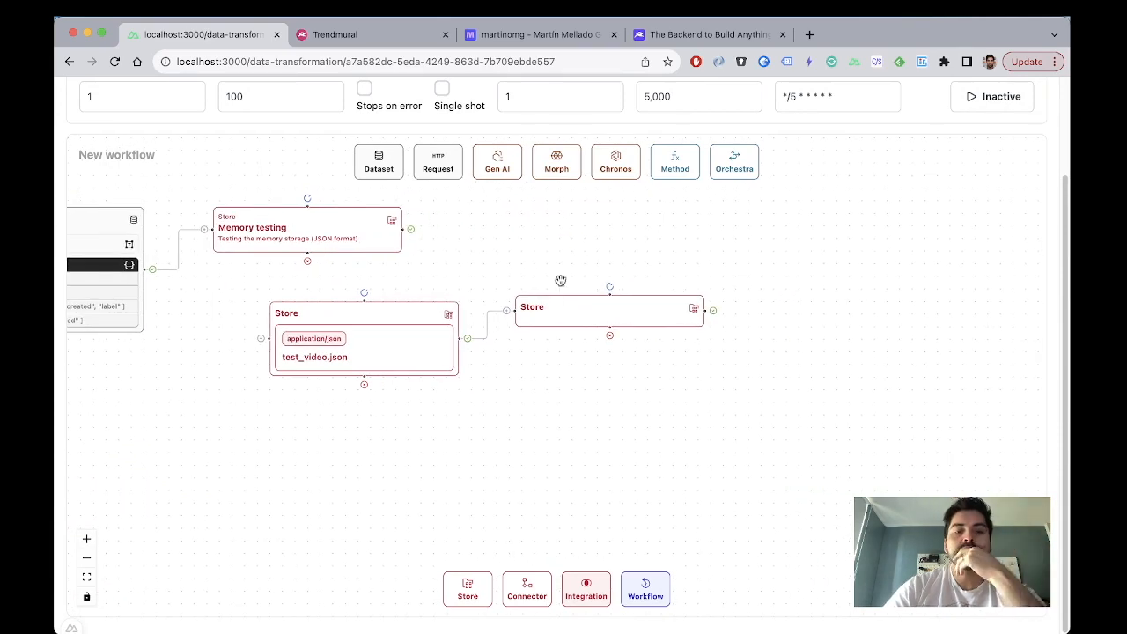
{"action": "double_click", "coordinate": [577, 316]}
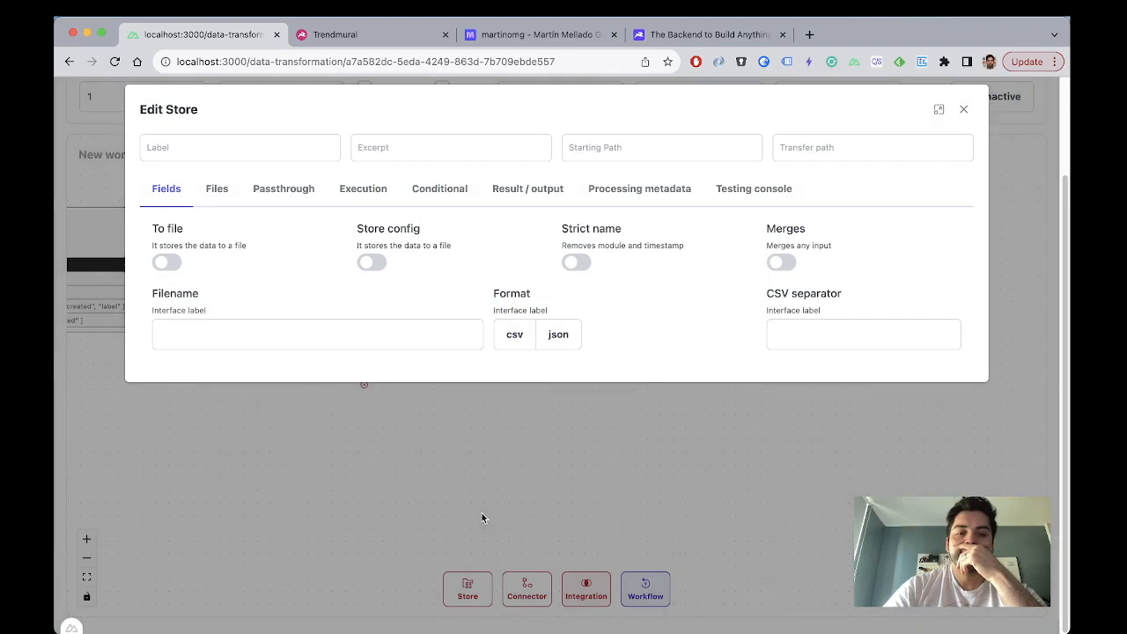
{"action": "left_click", "coordinate": [482, 512]}
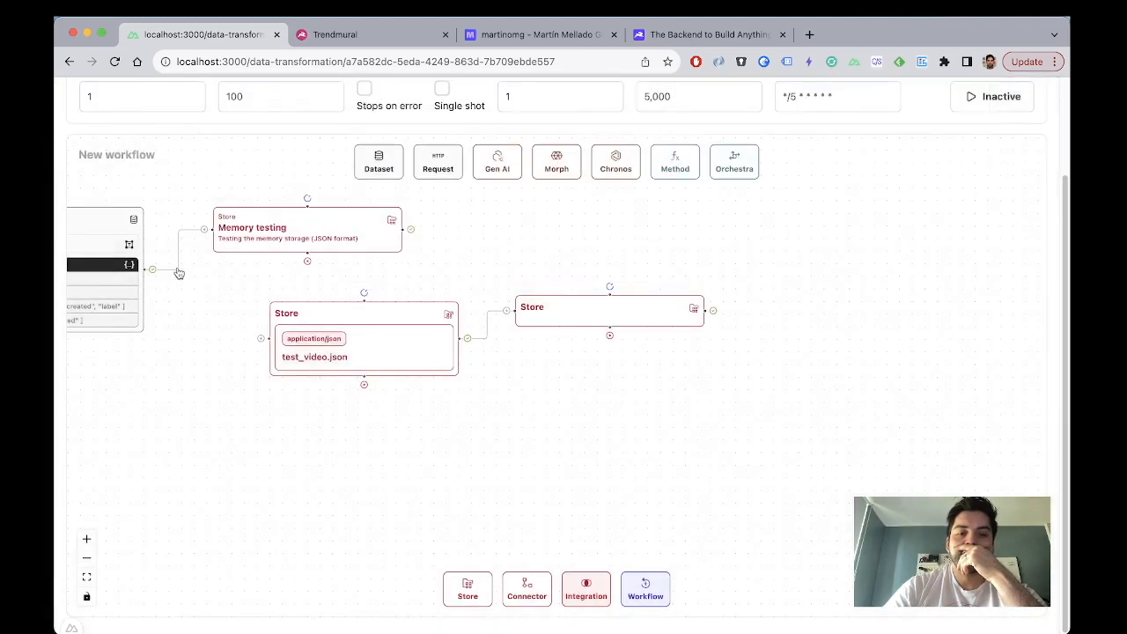
Step: Arrange Dataset and Memory testing in one row with the two linked Store nodes aligned beneath, and reconnect Dataset to Memory testing
{"action": "left_click_drag", "start_coordinate": [181, 290], "coordinate": [392, 298]}
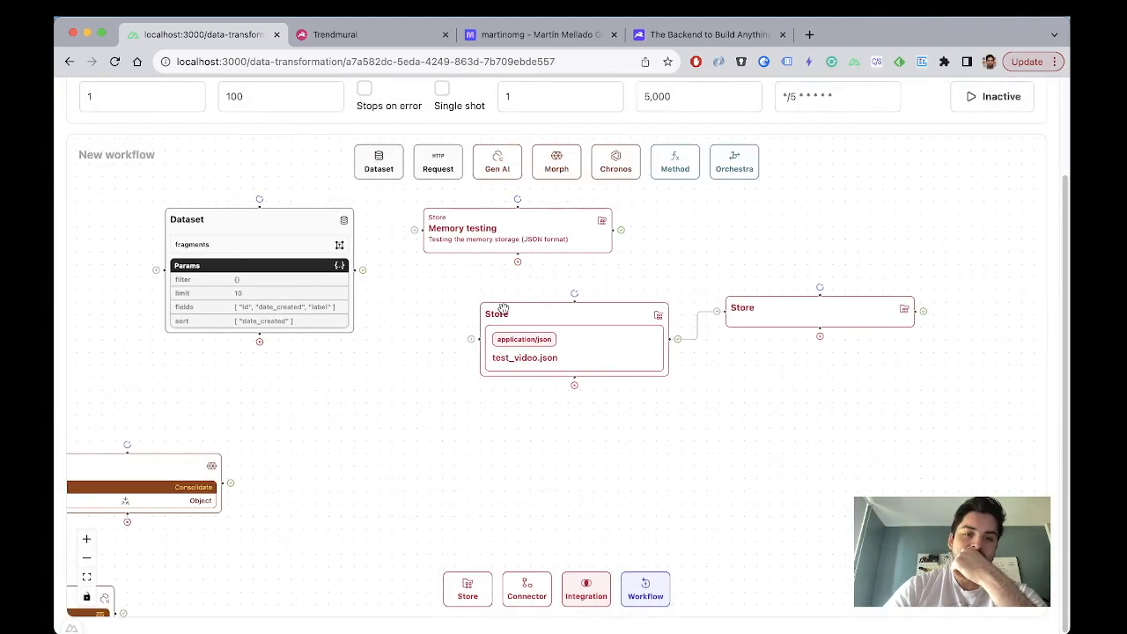
{"action": "left_click_drag", "start_coordinate": [560, 320], "coordinate": [522, 440]}
{"action": "left_click_drag", "start_coordinate": [343, 239], "coordinate": [449, 226]}
{"action": "left_click_drag", "start_coordinate": [599, 295], "coordinate": [517, 293]}
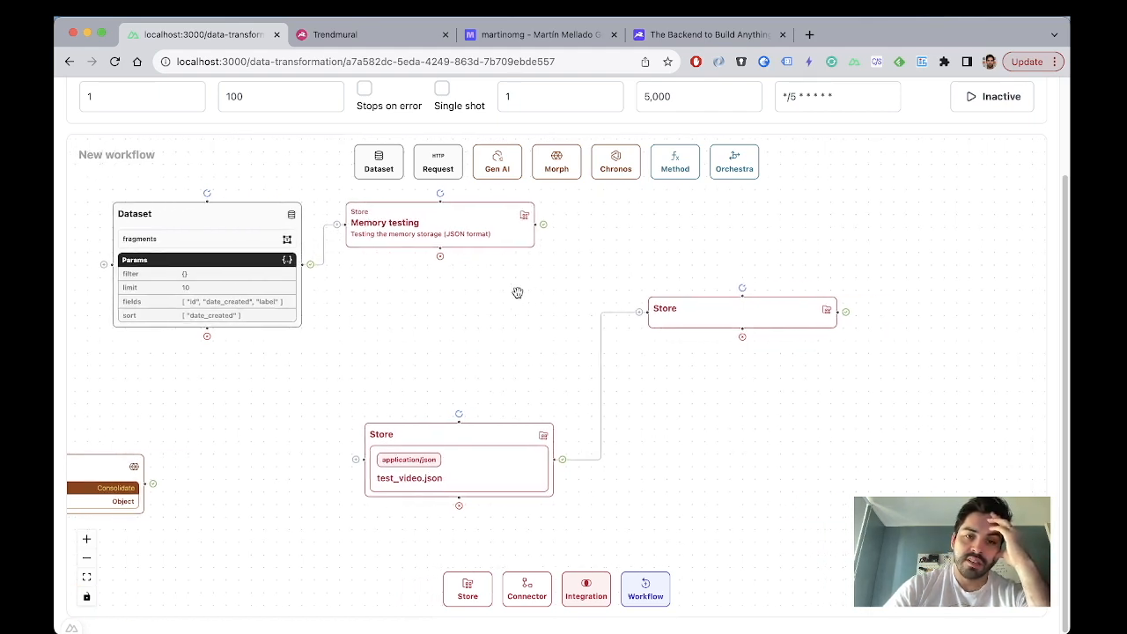
{"action": "left_click_drag", "start_coordinate": [498, 215], "coordinate": [668, 216]}
{"action": "left_click_drag", "start_coordinate": [253, 246], "coordinate": [412, 244]}
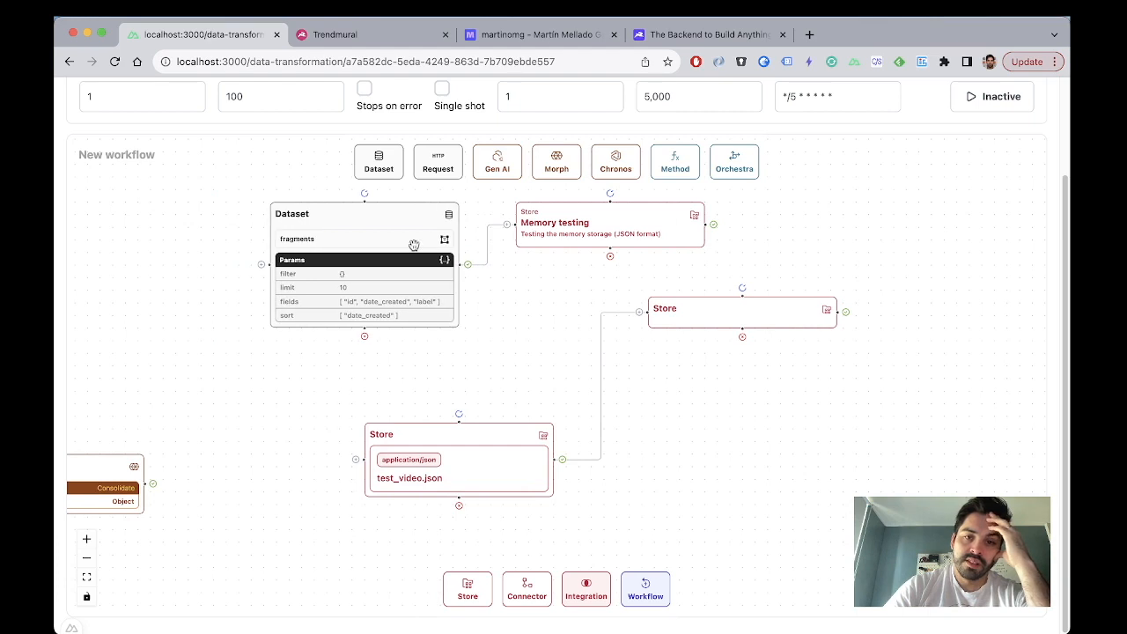
{"action": "left_click_drag", "start_coordinate": [539, 487], "coordinate": [448, 446]}
{"action": "left_click_drag", "start_coordinate": [709, 333], "coordinate": [578, 402]}
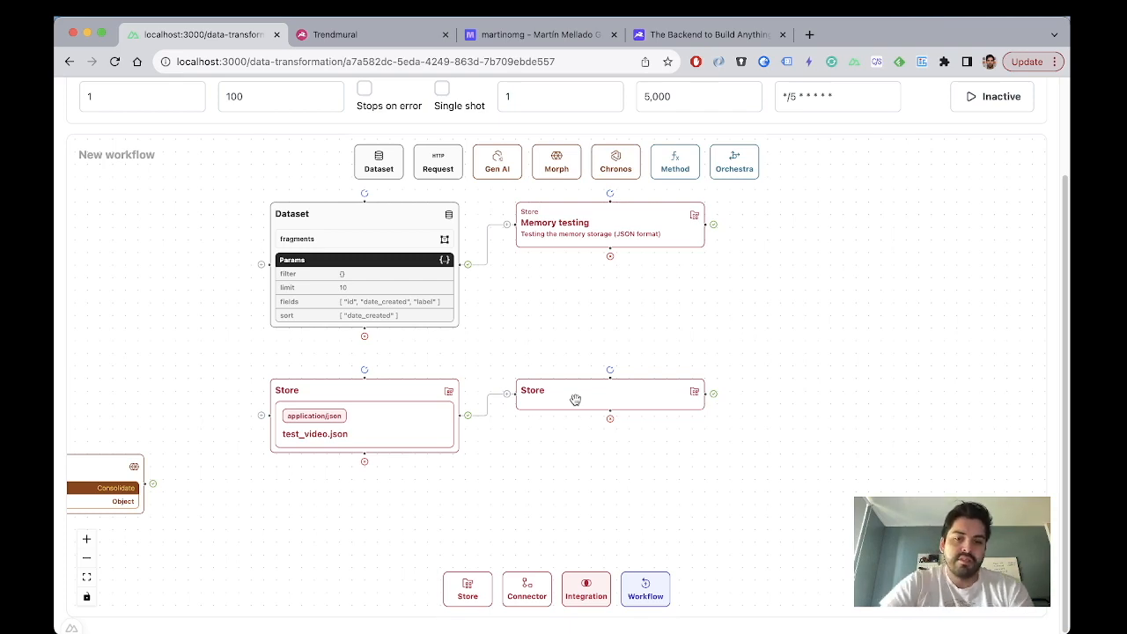
Step: Retest the Store node following the test_video.json Store and check the reloaded items in its module response
{"action": "double_click", "coordinate": [575, 400]}
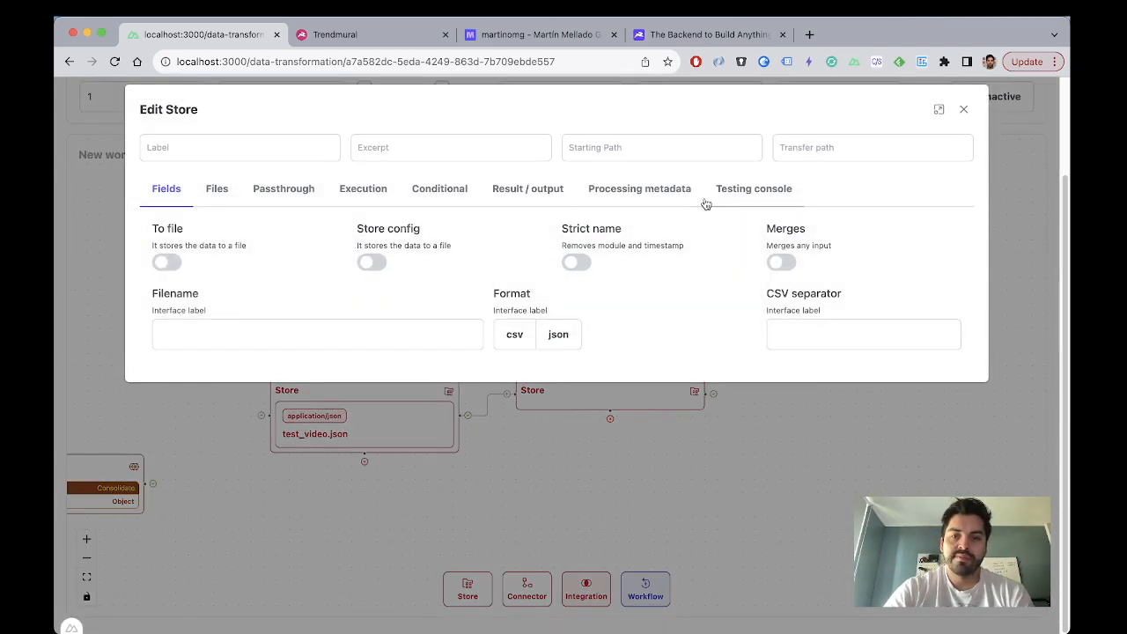
{"action": "left_click", "coordinate": [751, 201]}
{"action": "left_click", "coordinate": [922, 234]}
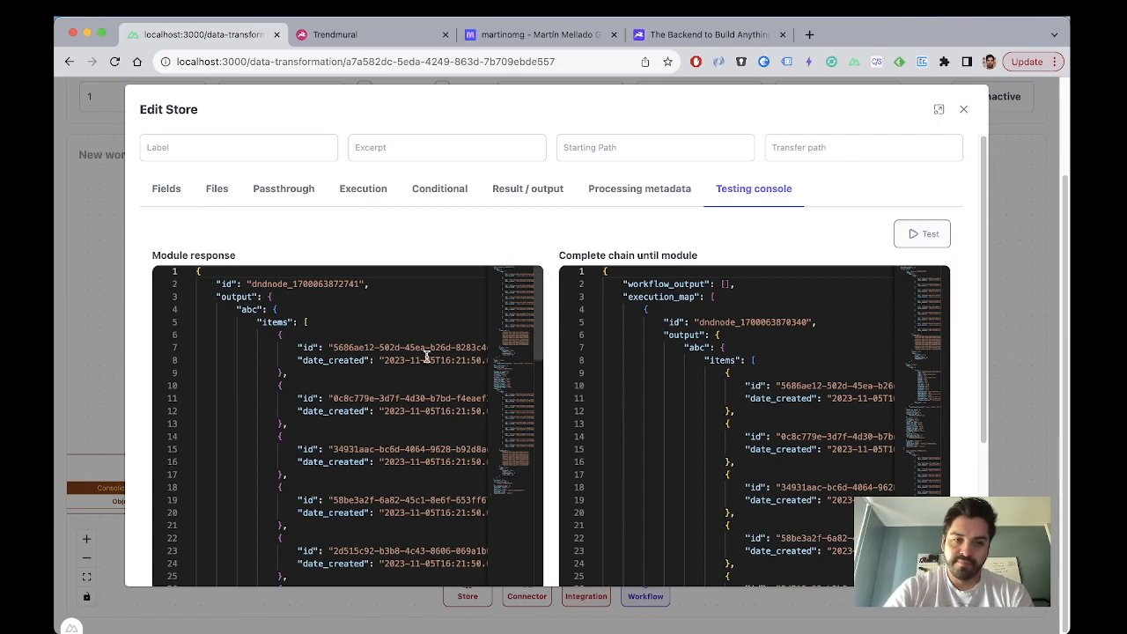
{"action": "scroll", "coordinate": [404, 368], "scroll_direction": "down", "scroll_amount": 10}
{"action": "scroll", "coordinate": [404, 368], "scroll_direction": "up", "scroll_amount": 10}
{"action": "scroll", "coordinate": [404, 368], "scroll_direction": "down", "scroll_amount": 2}
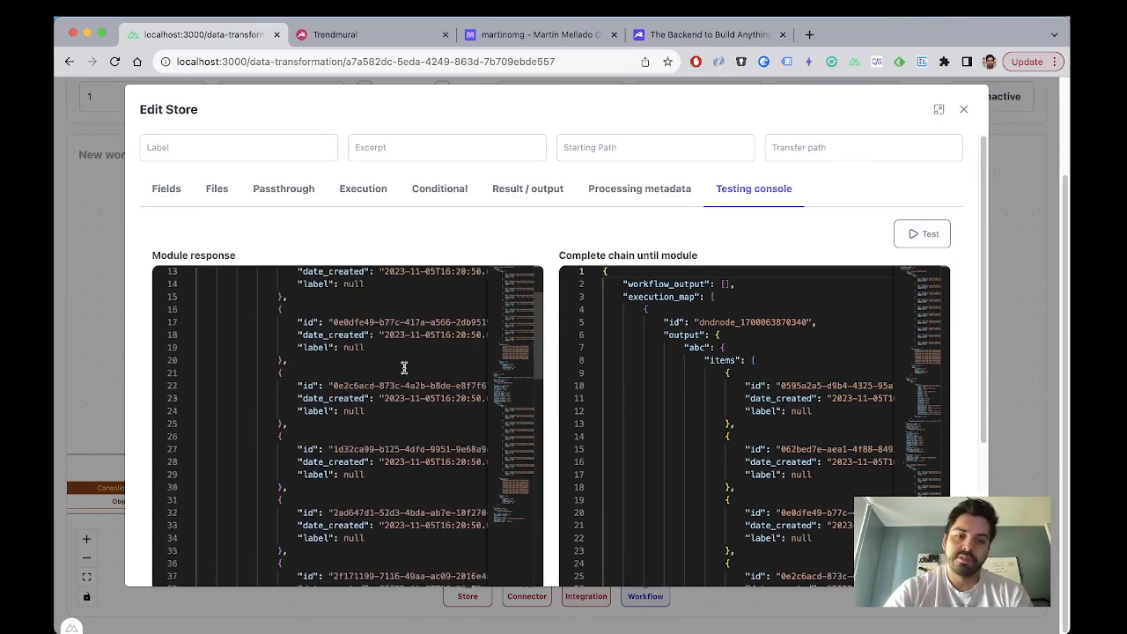
{"action": "scroll", "coordinate": [404, 368], "scroll_direction": "up", "scroll_amount": 2}
{"action": "scroll", "coordinate": [404, 368], "scroll_direction": "down", "scroll_amount": 8}
{"action": "scroll", "coordinate": [404, 368], "scroll_direction": "up", "scroll_amount": 7}
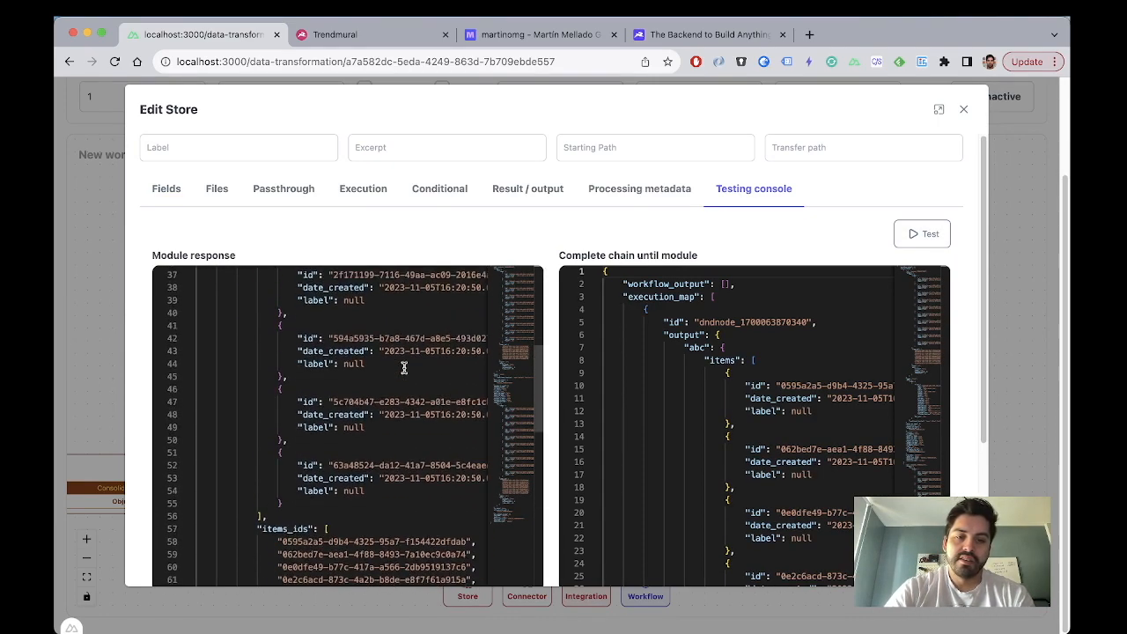
Step: Look through the id, date_created and label values of the items in the Store's module response, then close the Store editor
{"action": "scroll", "coordinate": [404, 368], "scroll_direction": "right", "scroll_amount": 2}
{"action": "scroll", "coordinate": [404, 368], "scroll_direction": "left", "scroll_amount": 2}
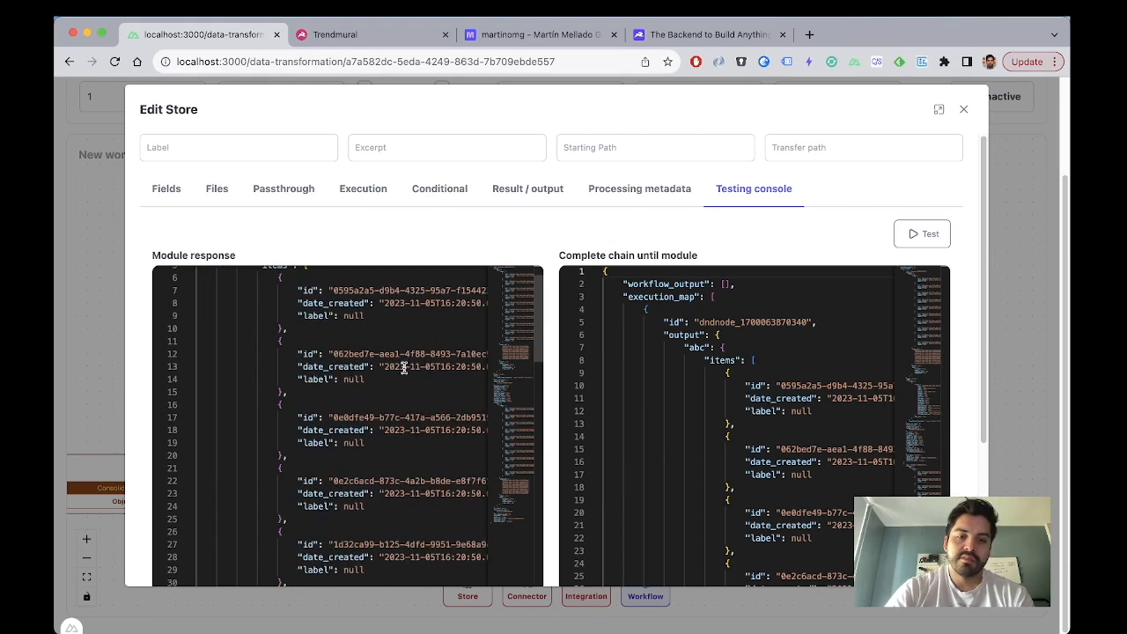
{"action": "scroll", "coordinate": [404, 368], "scroll_direction": "up", "scroll_amount": 1}
{"action": "scroll", "coordinate": [404, 368], "scroll_direction": "down", "scroll_amount": 3}
{"action": "scroll", "coordinate": [404, 368], "scroll_direction": "down", "scroll_amount": 2}
{"action": "scroll", "coordinate": [404, 368], "scroll_direction": "up", "scroll_amount": 7}
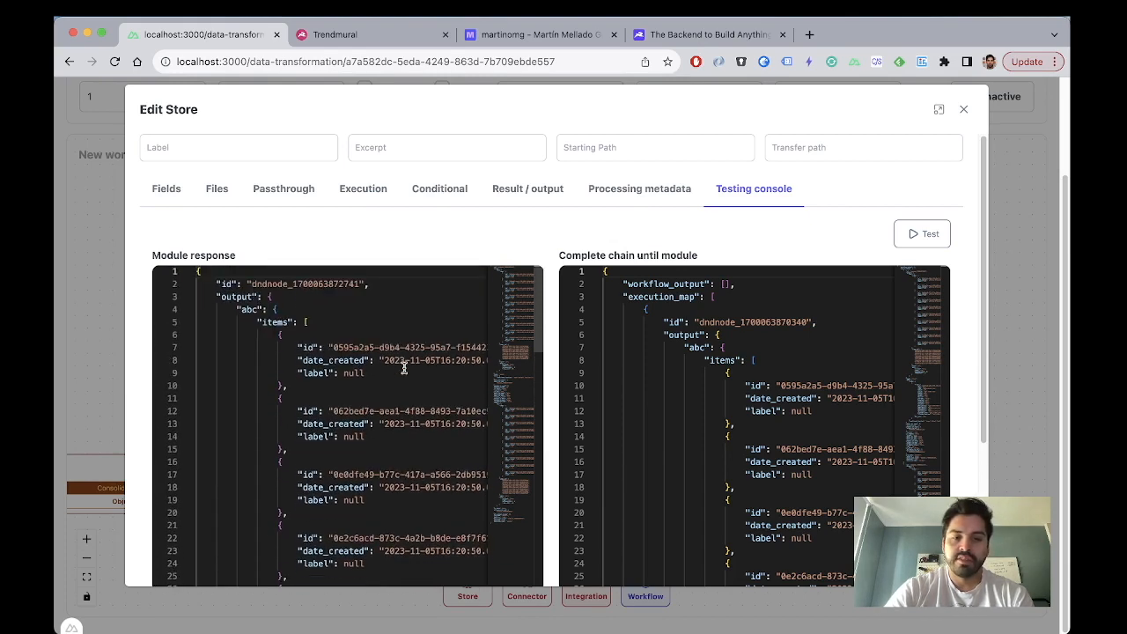
{"action": "scroll", "coordinate": [404, 368], "scroll_direction": "down", "scroll_amount": 9}
{"action": "scroll", "coordinate": [404, 368], "scroll_direction": "up", "scroll_amount": 8}
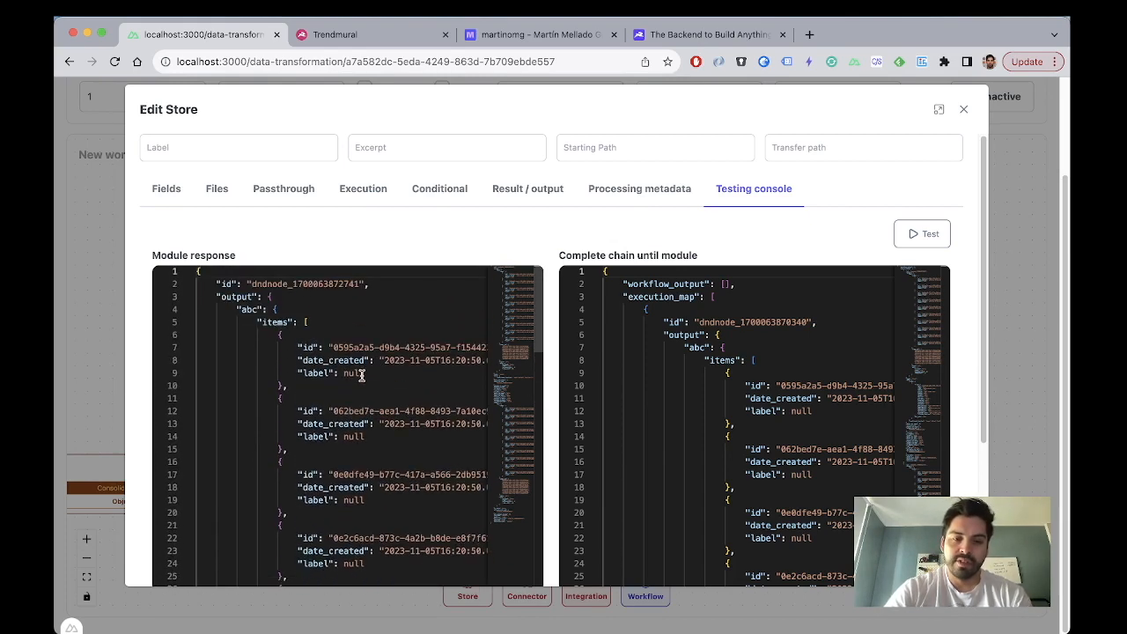
{"action": "scroll", "coordinate": [361, 375], "scroll_direction": "down", "scroll_amount": 1}
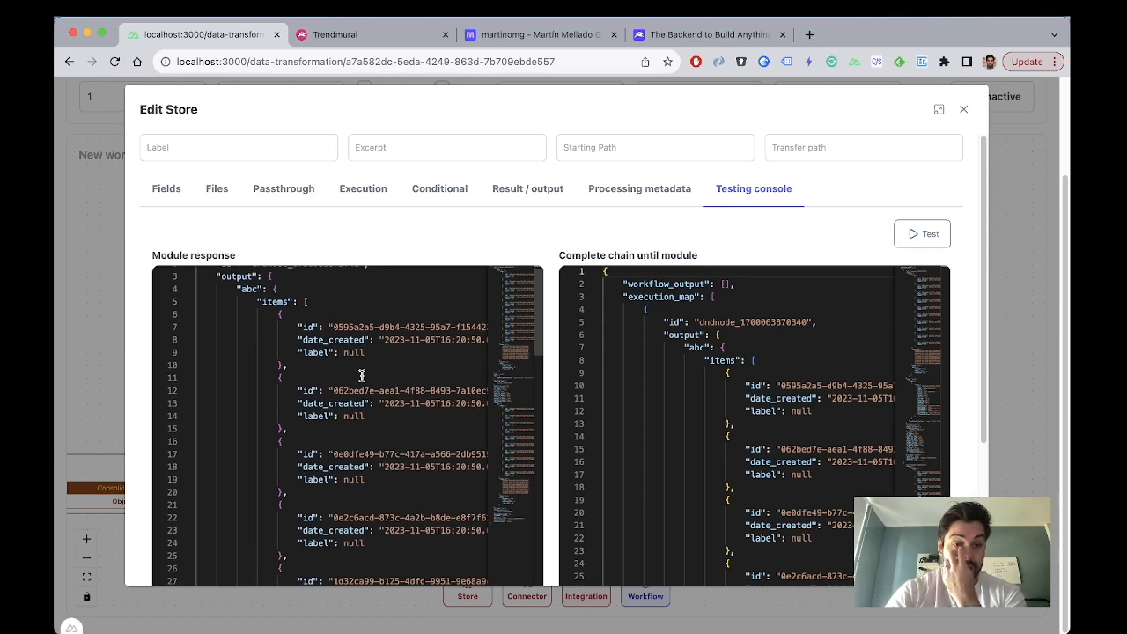
{"action": "scroll", "coordinate": [361, 375], "scroll_direction": "down", "scroll_amount": 5}
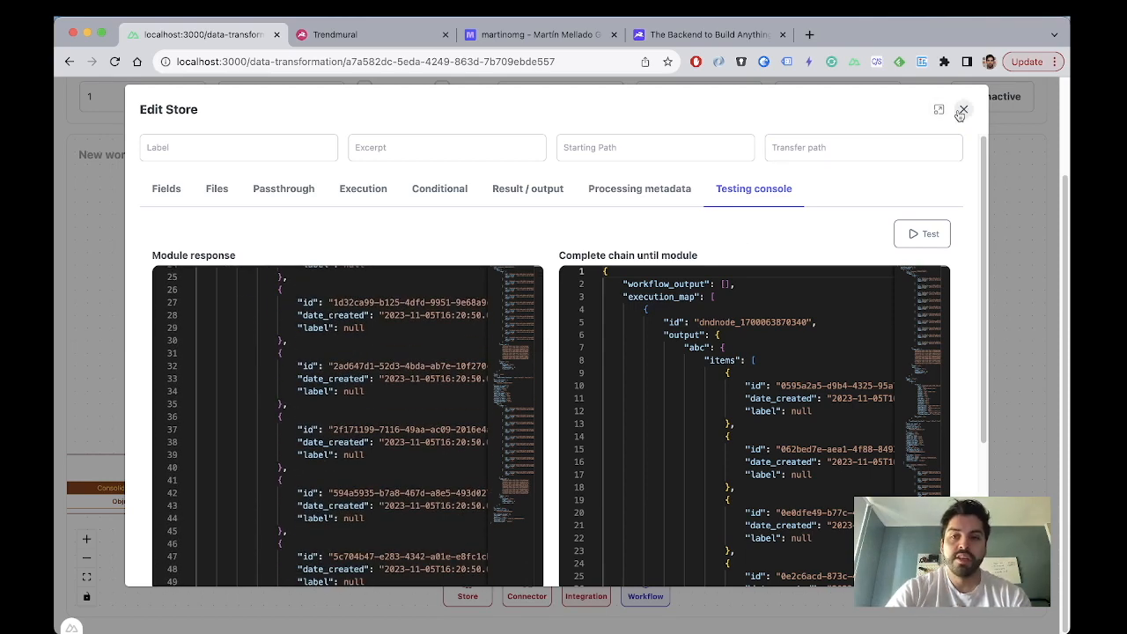
{"action": "left_click", "coordinate": [962, 111]}
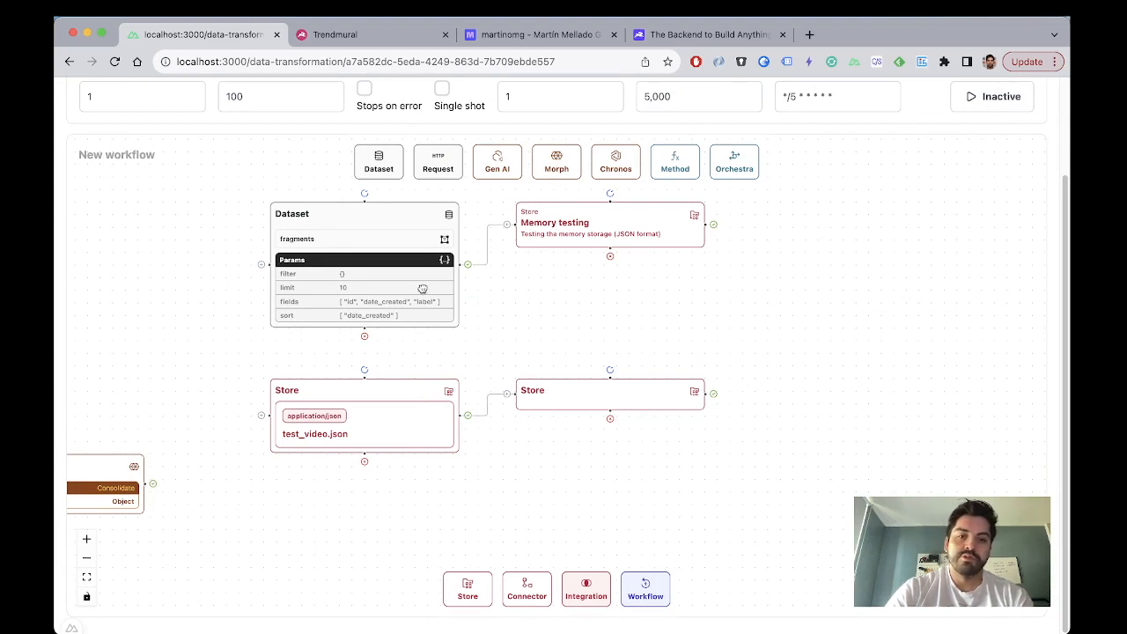
Step: Add a Connector node to the workflow canvas below the Memory testing Store and open its settings
{"action": "left_click_drag", "start_coordinate": [423, 289], "coordinate": [272, 288]}
{"action": "left_click_drag", "start_coordinate": [573, 250], "coordinate": [649, 209]}
{"action": "left_click_drag", "start_coordinate": [521, 583], "coordinate": [774, 259]}
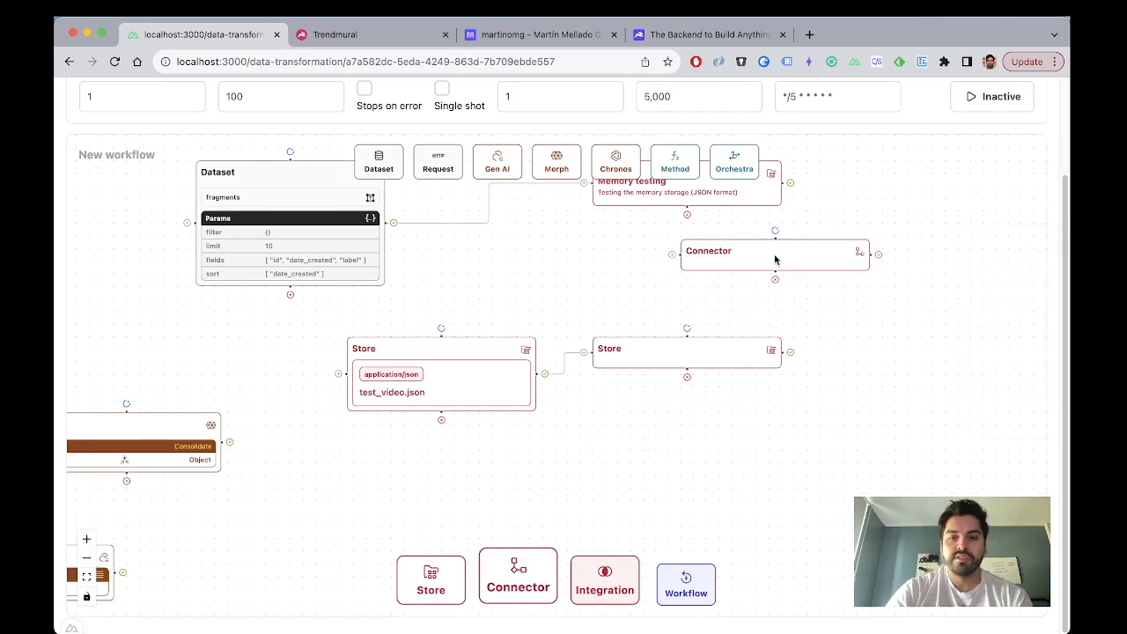
{"action": "left_click", "coordinate": [767, 261]}
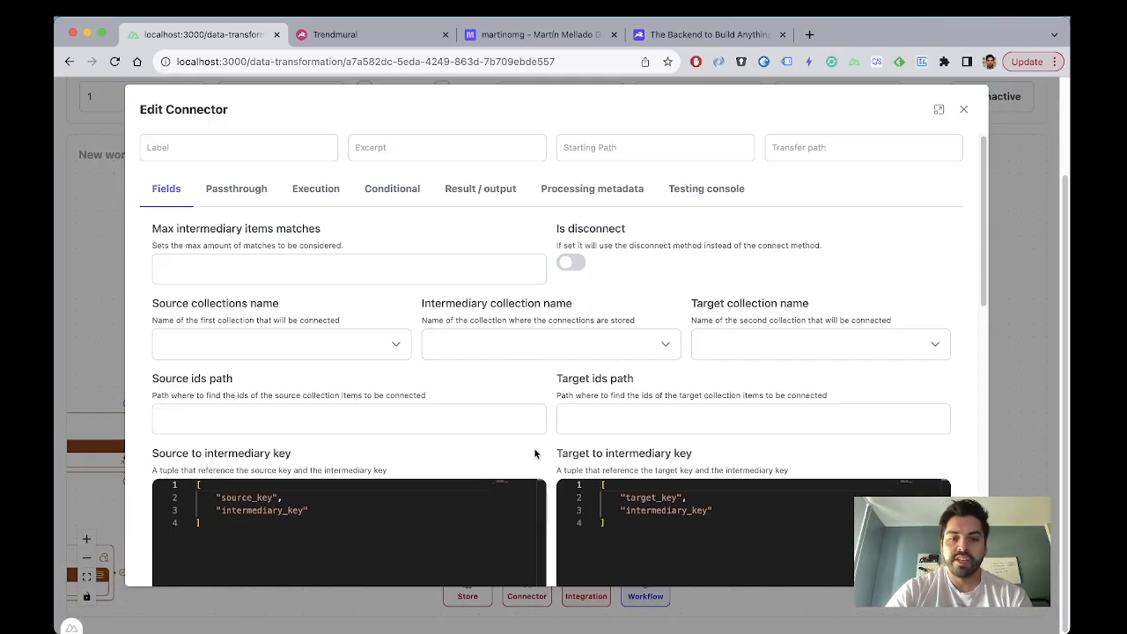
Step: Examine the Connector's configuration fields and the reference table of its passthrough parameters
{"action": "scroll", "coordinate": [534, 450], "scroll_direction": "down", "scroll_amount": 5}
{"action": "scroll", "coordinate": [552, 363], "scroll_direction": "down", "scroll_amount": 5}
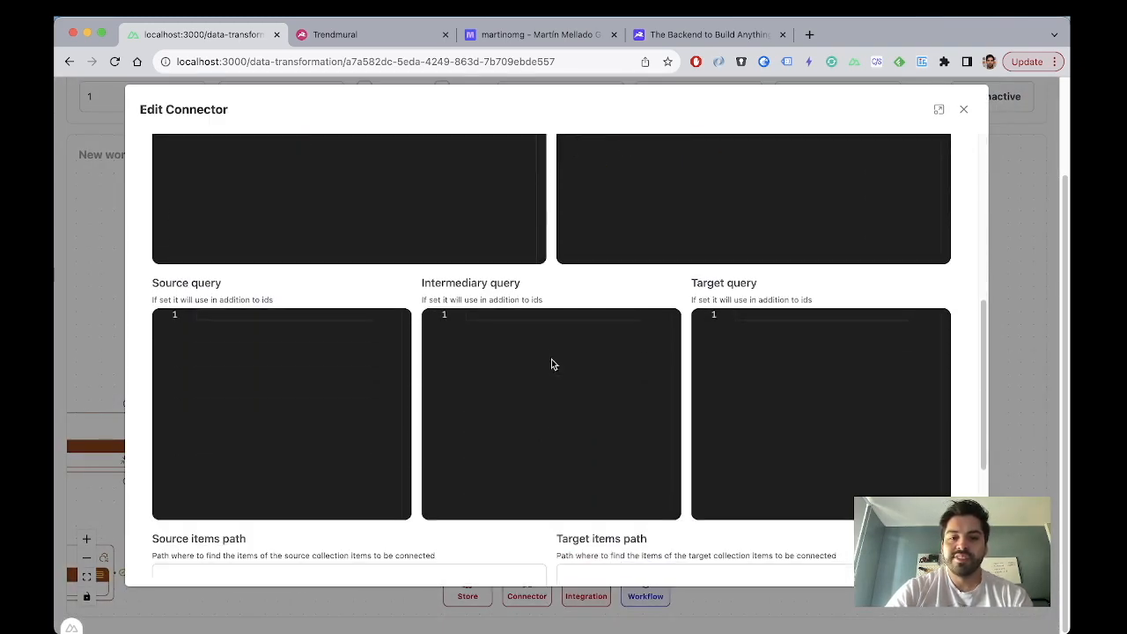
{"action": "scroll", "coordinate": [551, 352], "scroll_direction": "up", "scroll_amount": 3}
{"action": "scroll", "coordinate": [537, 310], "scroll_direction": "up", "scroll_amount": 5}
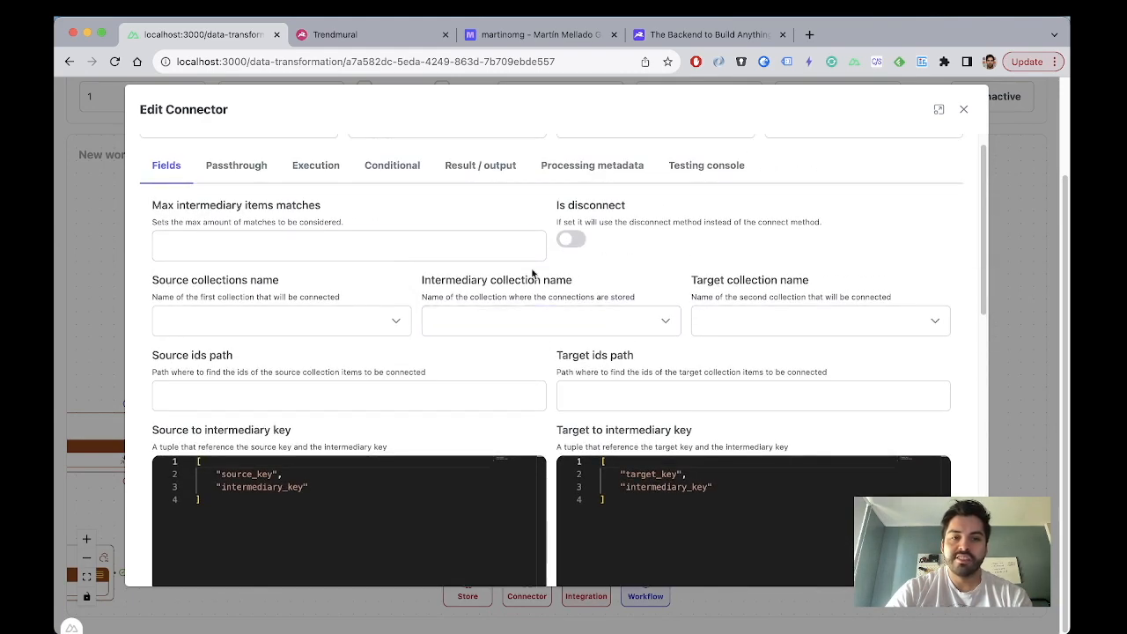
{"action": "left_click", "coordinate": [257, 167]}
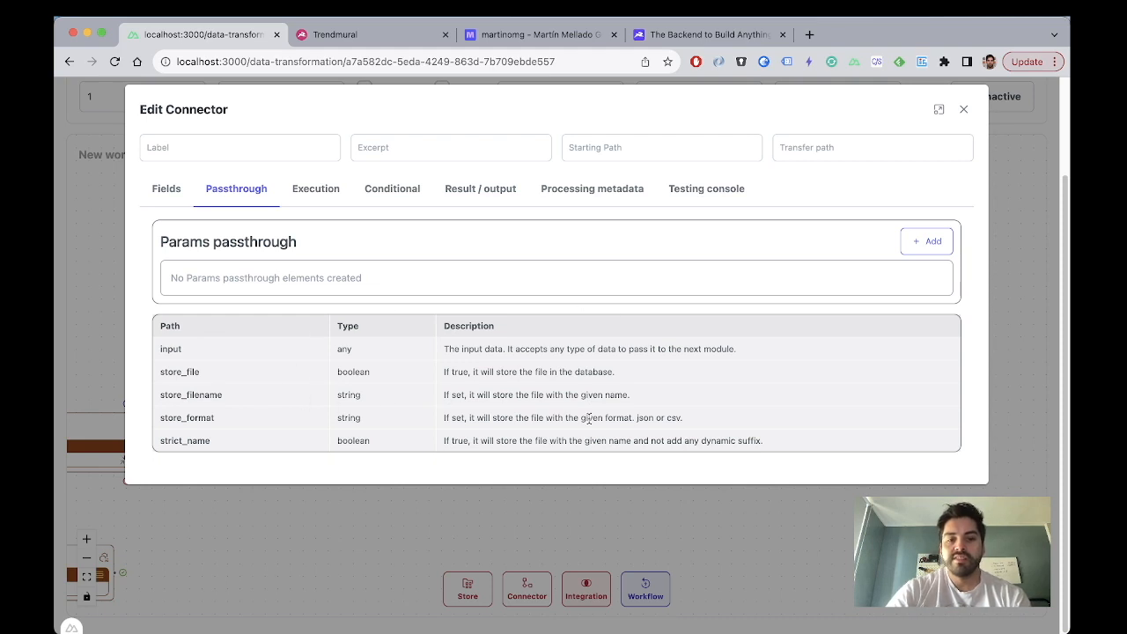
{"action": "left_click_drag", "start_coordinate": [788, 443], "coordinate": [148, 328]}
{"action": "left_click", "coordinate": [187, 355]}
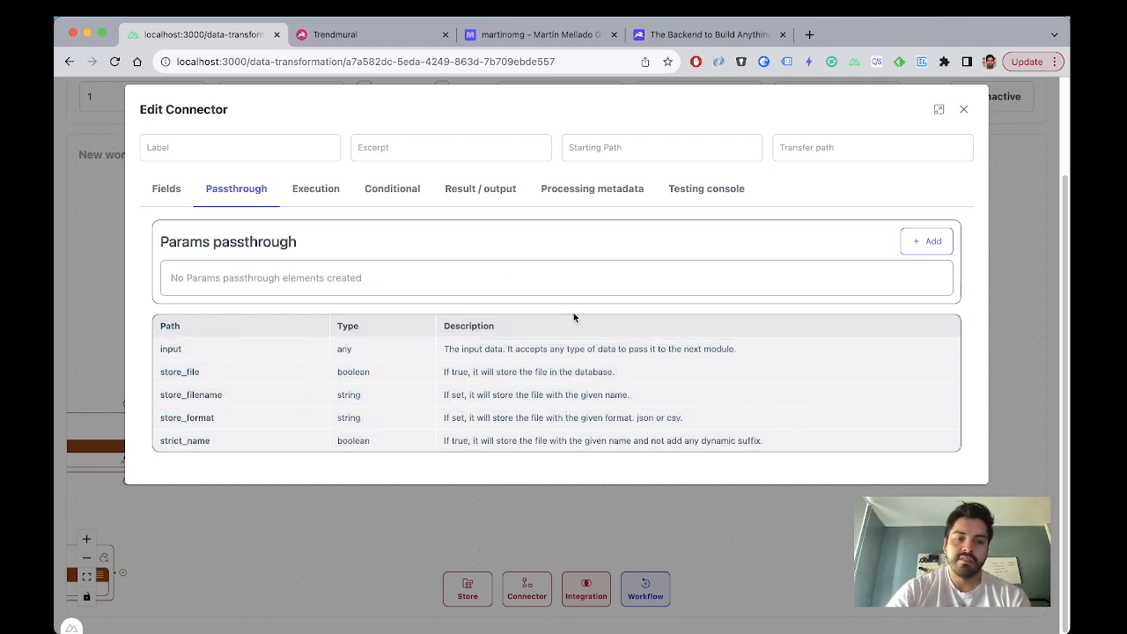
Step: Add a params passthrough entry to the Connector with store_filename as its source path
{"action": "left_click", "coordinate": [916, 241]}
{"action": "left_click", "coordinate": [258, 276]}
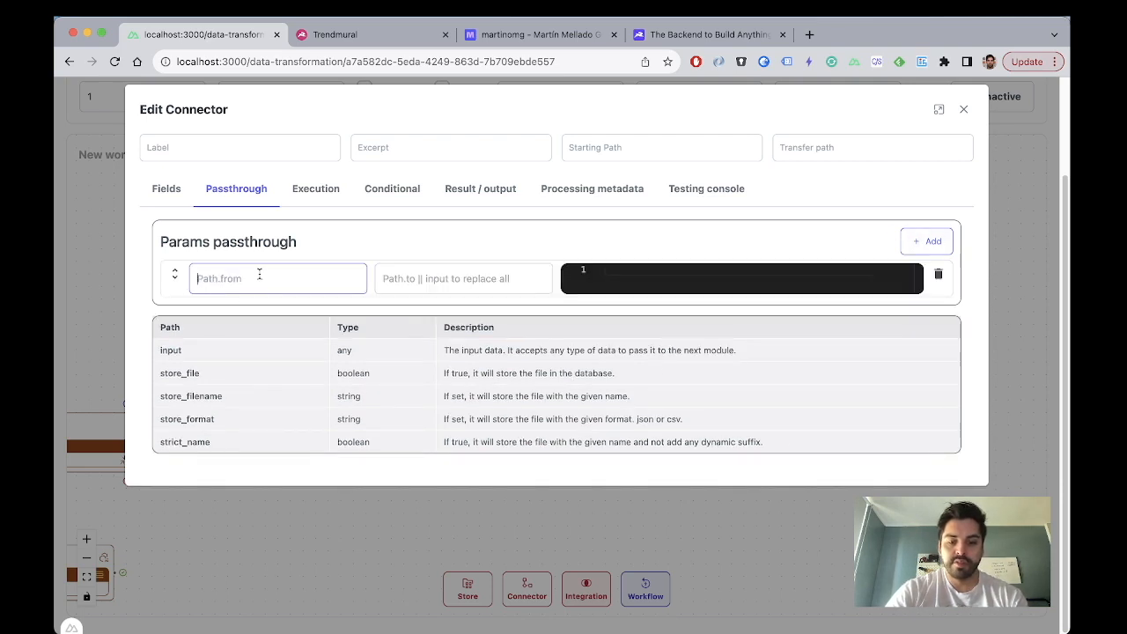
{"action": "type", "text": "input"}
{"action": "left_click", "coordinate": [188, 400]}
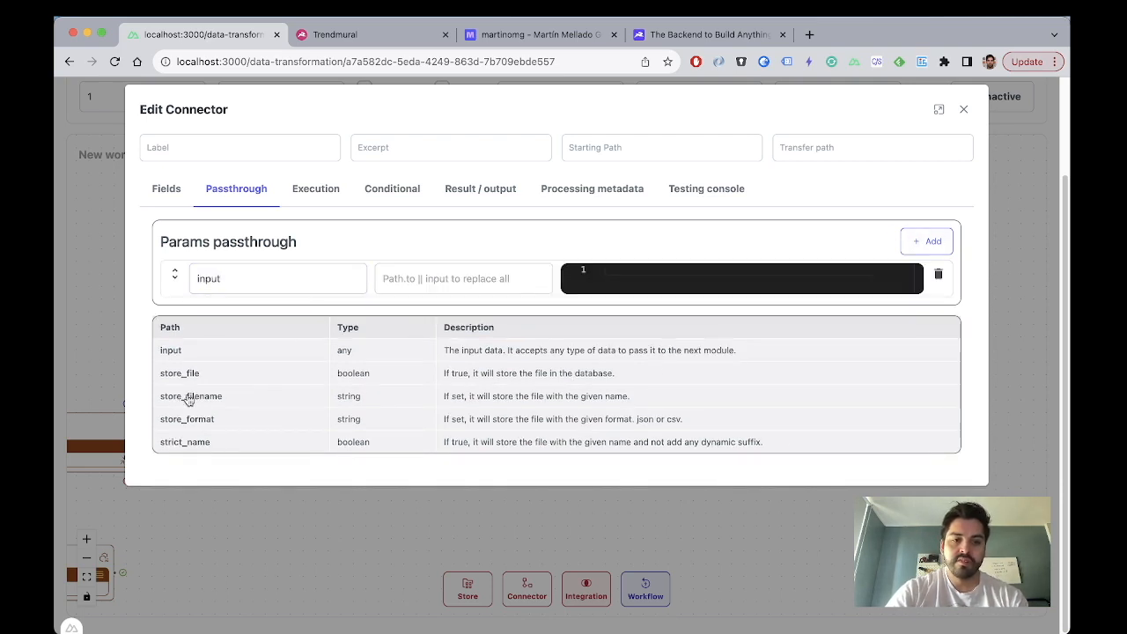
{"action": "double_click", "coordinate": [235, 280]}
{"action": "type", "text": "store_filename"}
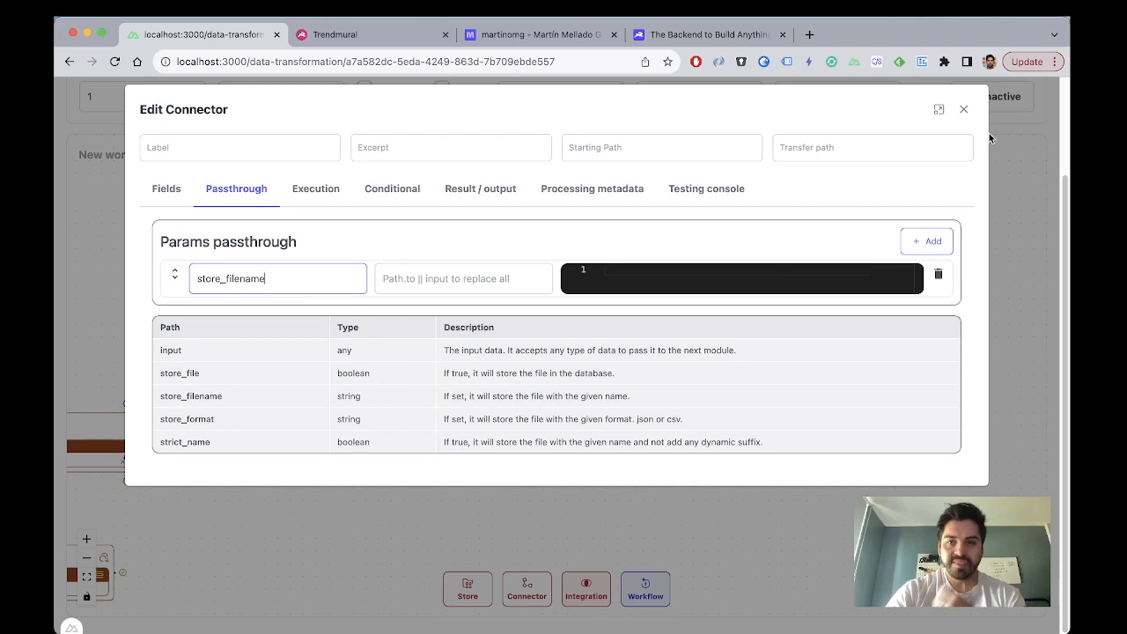
Step: Close the Connector settings and delete the Connector node from the workflow
{"action": "left_click", "coordinate": [963, 109]}
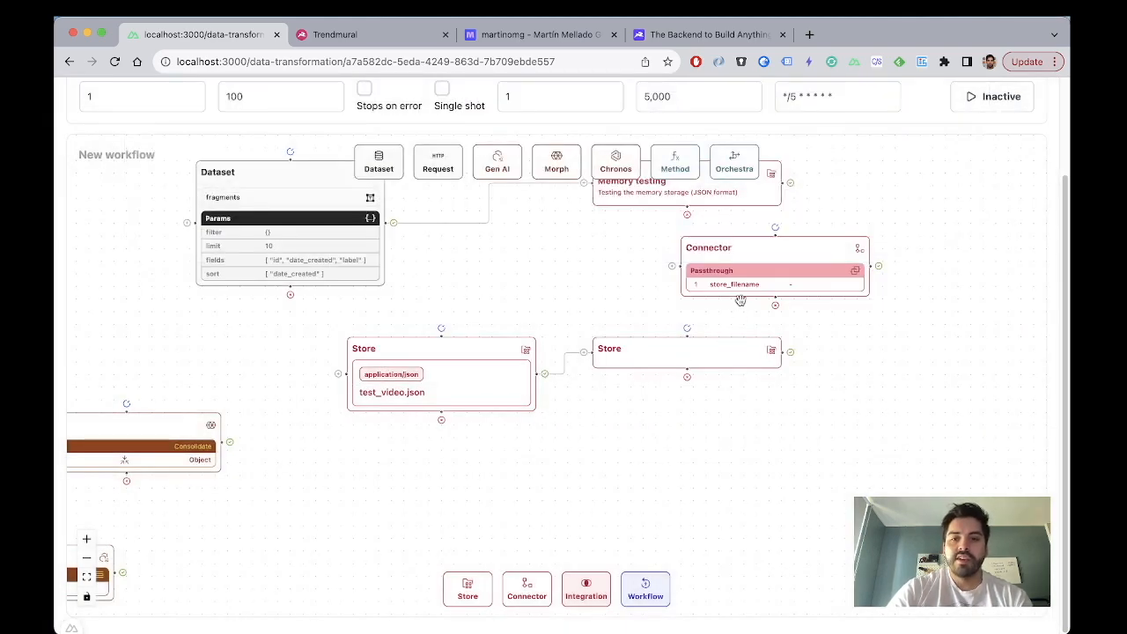
{"action": "key", "text": "BackSpace"}
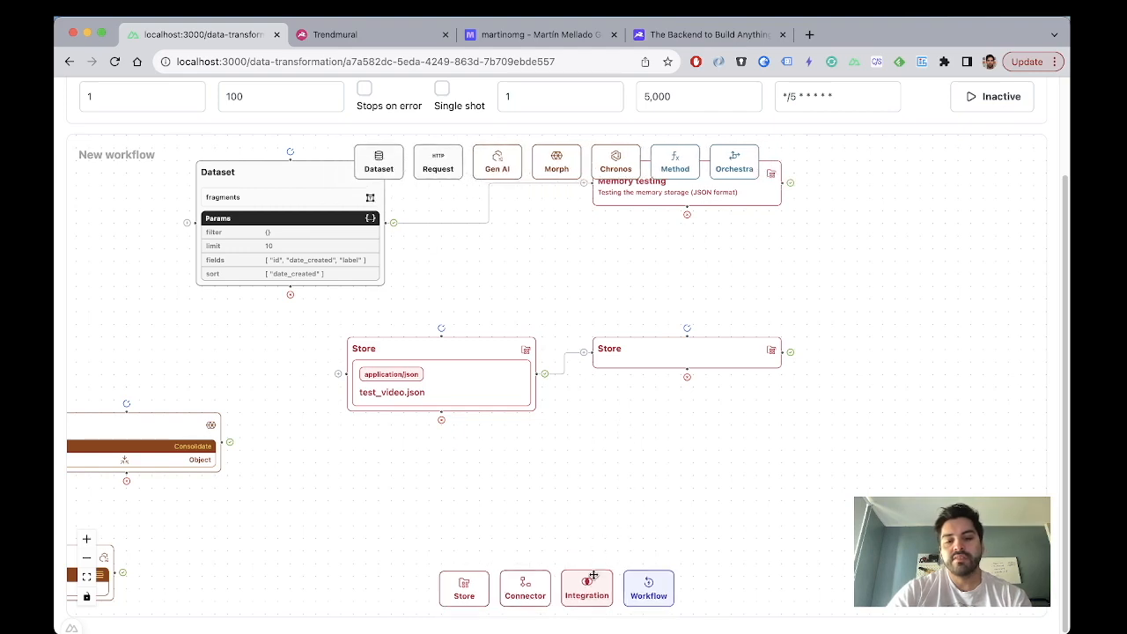
Step: Add an Integration node between the Memory testing Store and the empty Store, and set its integration path to items
{"action": "left_click_drag", "start_coordinate": [585, 588], "coordinate": [704, 292]}
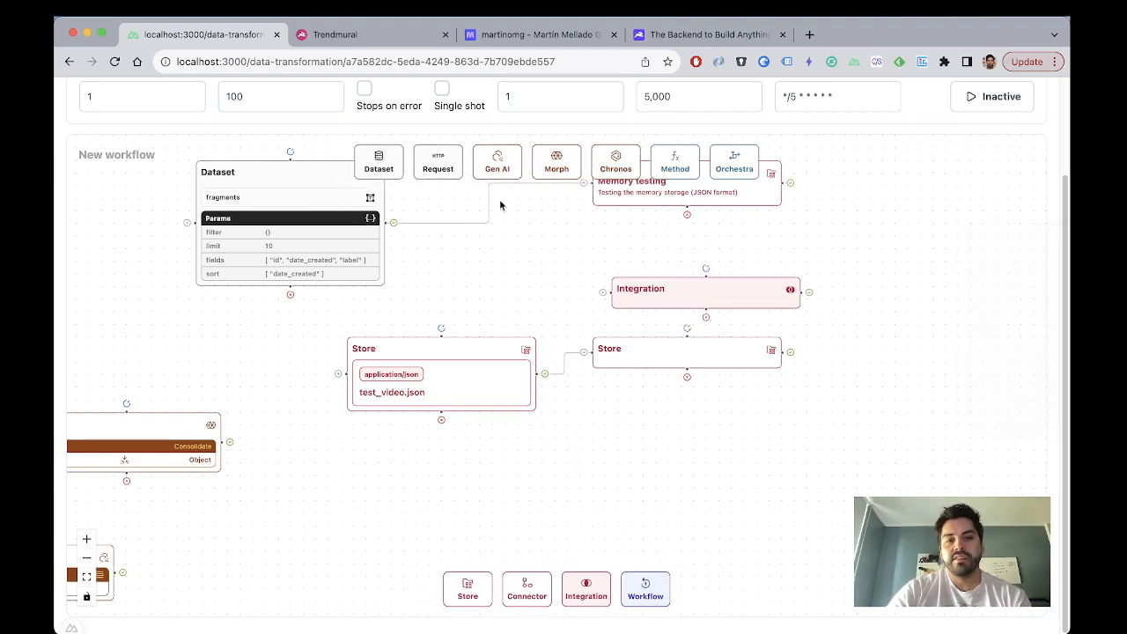
{"action": "double_click", "coordinate": [736, 305]}
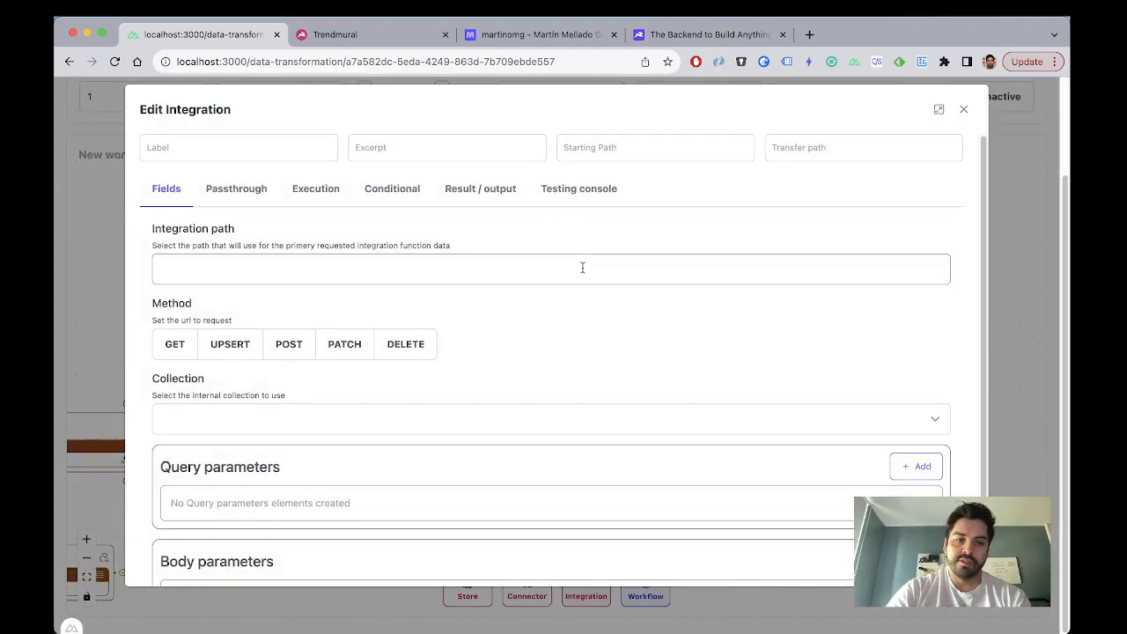
{"action": "left_click", "coordinate": [442, 271]}
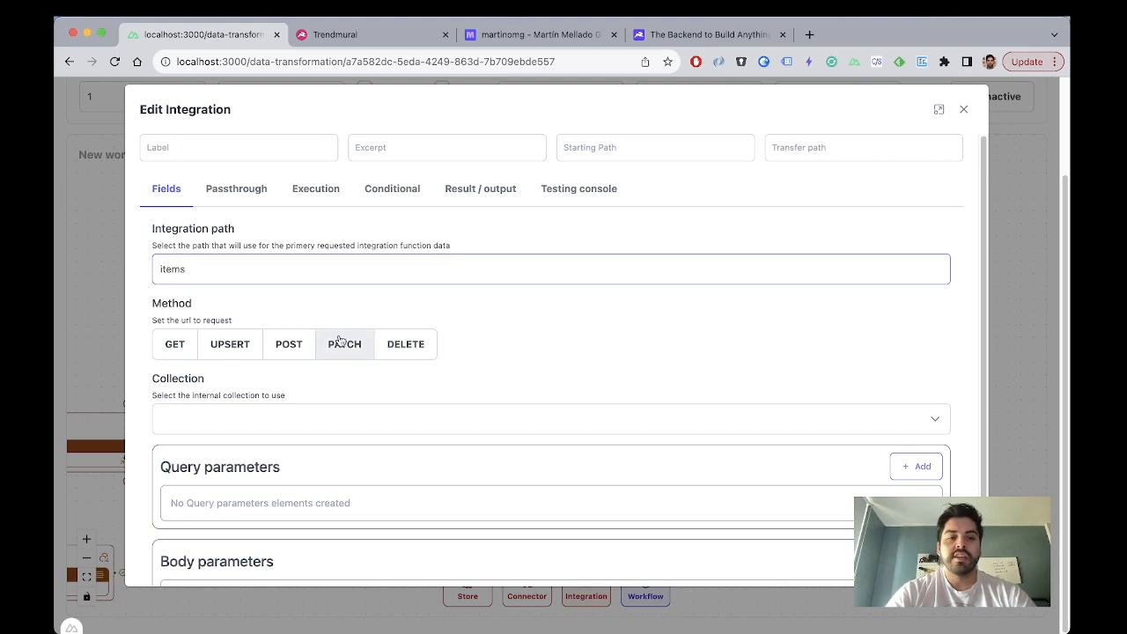
Step: Set the Integration's request method to UPSERT and its collection to arguments
{"action": "scroll", "coordinate": [339, 341], "scroll_direction": "down", "scroll_amount": 2}
{"action": "left_click", "coordinate": [185, 283]}
{"action": "left_click", "coordinate": [233, 280]}
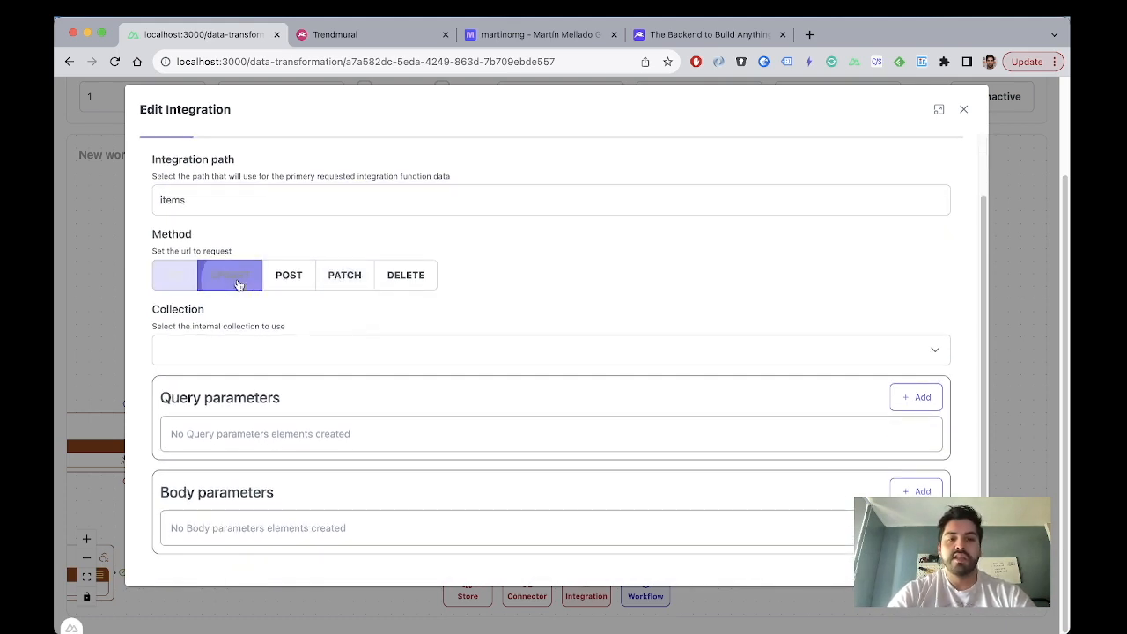
{"action": "left_click", "coordinate": [289, 277]}
{"action": "left_click", "coordinate": [344, 278]}
{"action": "left_click", "coordinate": [407, 280]}
{"action": "left_click", "coordinate": [235, 278]}
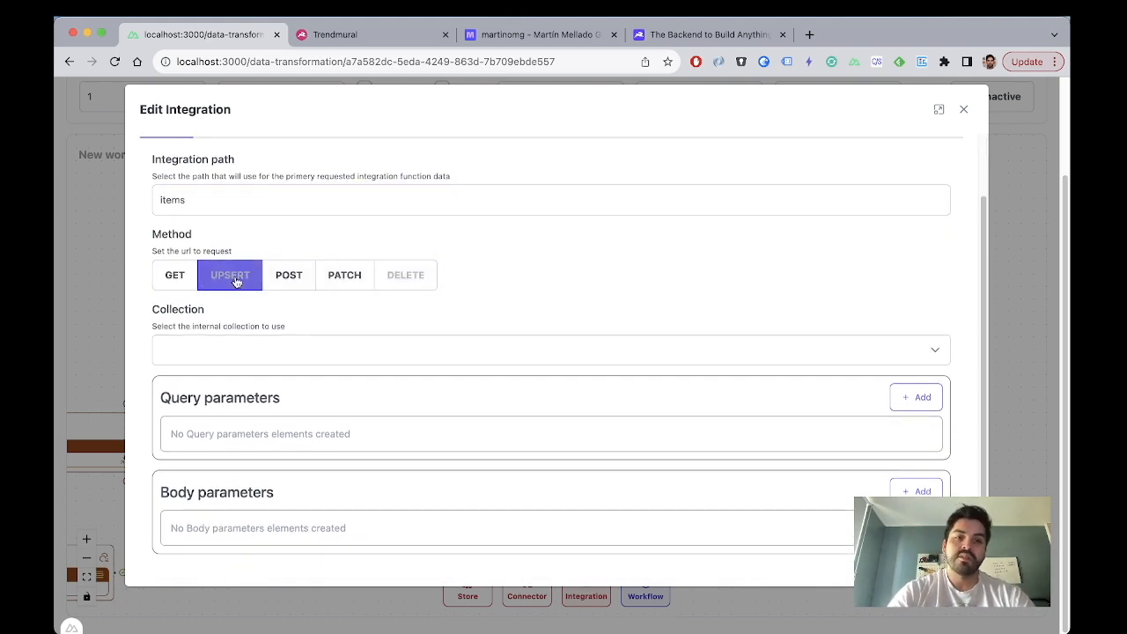
{"action": "left_click", "coordinate": [272, 358]}
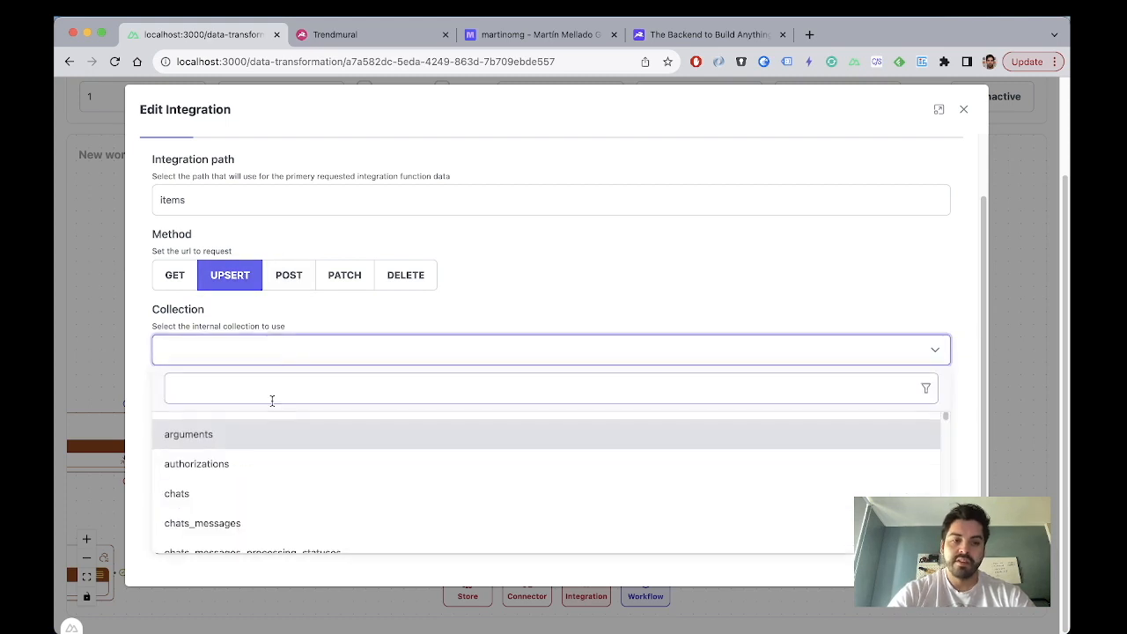
{"action": "left_click", "coordinate": [269, 440]}
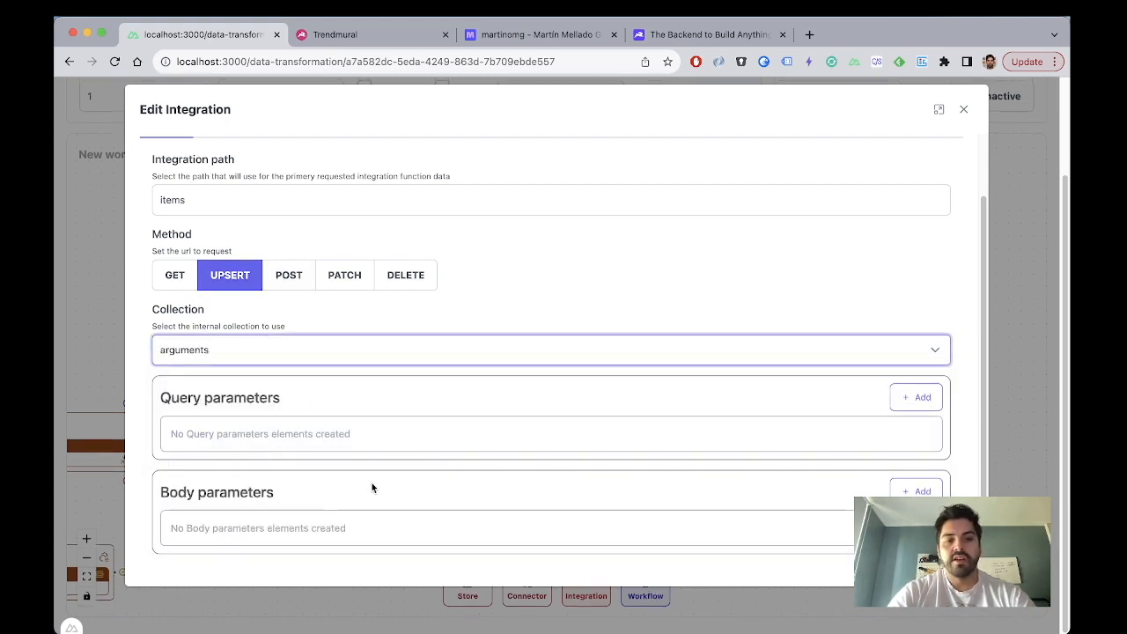
Step: Examine the Integration's passthrough parameter reference, including the CONNECT parameters, and close its settings
{"action": "scroll", "coordinate": [620, 460], "scroll_direction": "up", "scroll_amount": 2}
{"action": "left_click", "coordinate": [238, 187]}
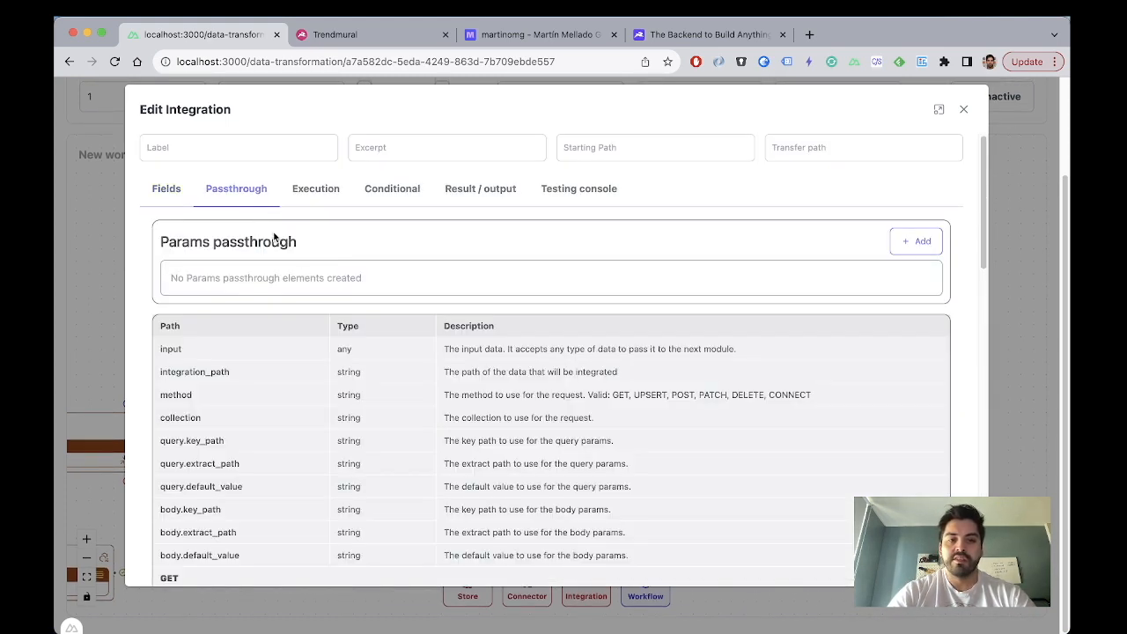
{"action": "scroll", "coordinate": [307, 307], "scroll_direction": "down", "scroll_amount": 10}
{"action": "scroll", "coordinate": [339, 304], "scroll_direction": "down", "scroll_amount": 3}
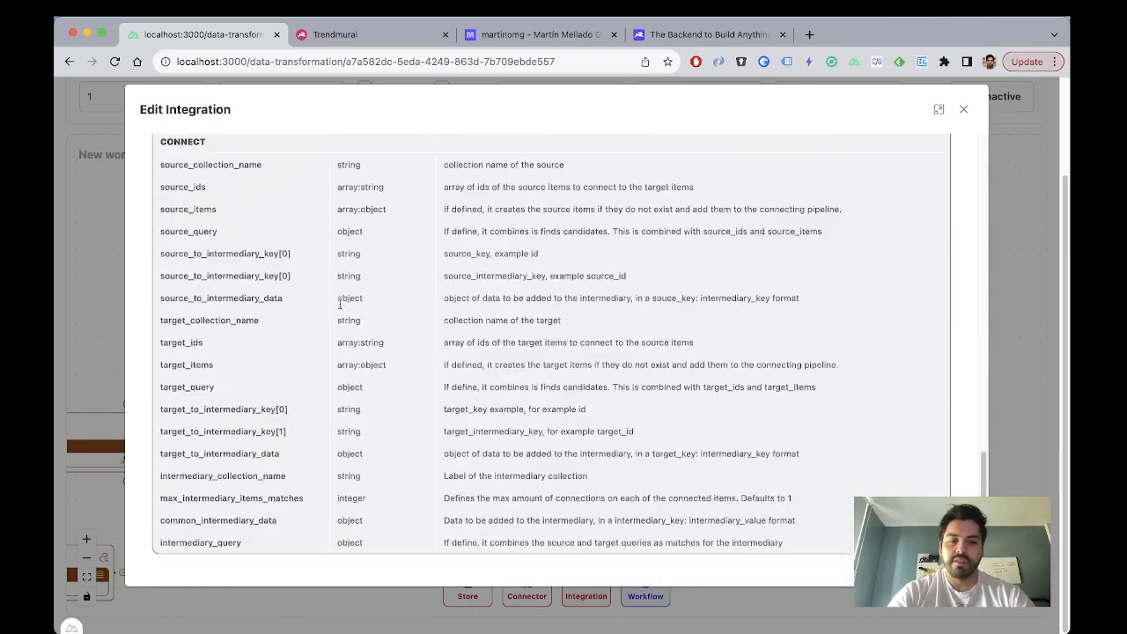
{"action": "scroll", "coordinate": [339, 304], "scroll_direction": "up", "scroll_amount": 15}
{"action": "scroll", "coordinate": [339, 304], "scroll_direction": "down", "scroll_amount": 4}
{"action": "scroll", "coordinate": [339, 302], "scroll_direction": "up", "scroll_amount": 5}
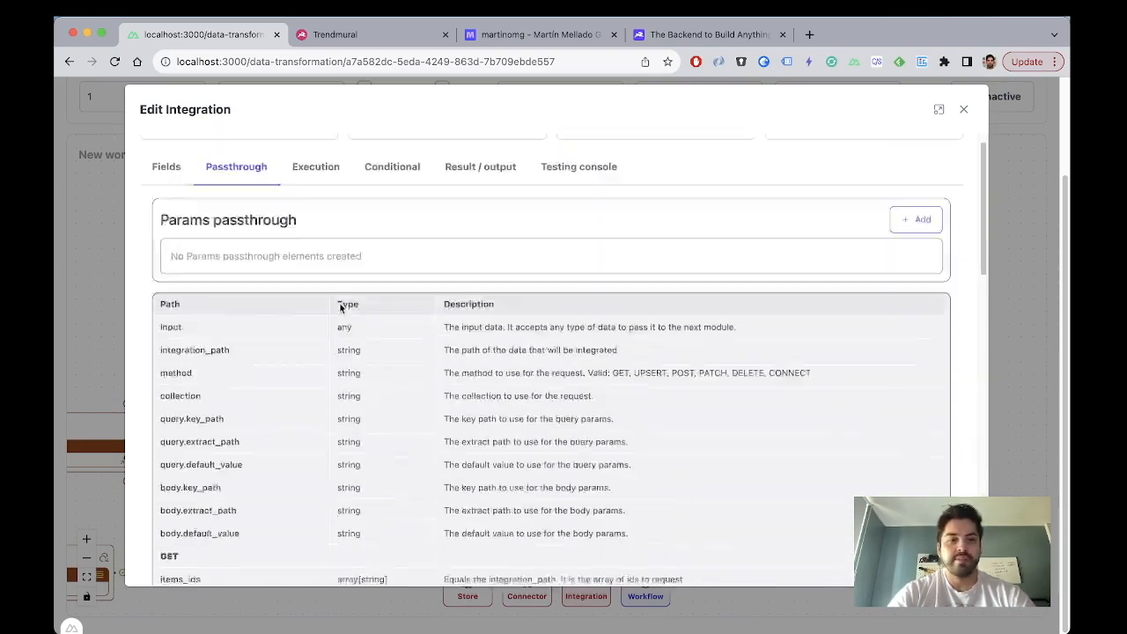
{"action": "left_click", "coordinate": [963, 109]}
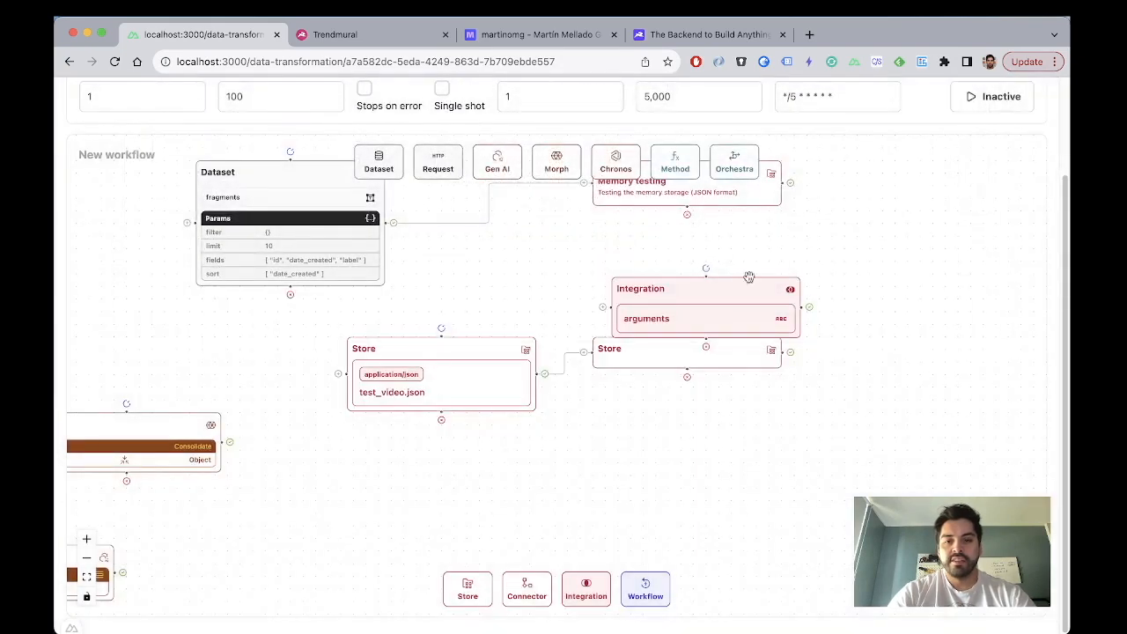
Step: Spread the Integration node and the two linked lower Store nodes apart on the canvas
{"action": "left_click_drag", "start_coordinate": [768, 285], "coordinate": [838, 260]}
{"action": "scroll", "coordinate": [838, 260], "scroll_direction": "down", "scroll_amount": 3}
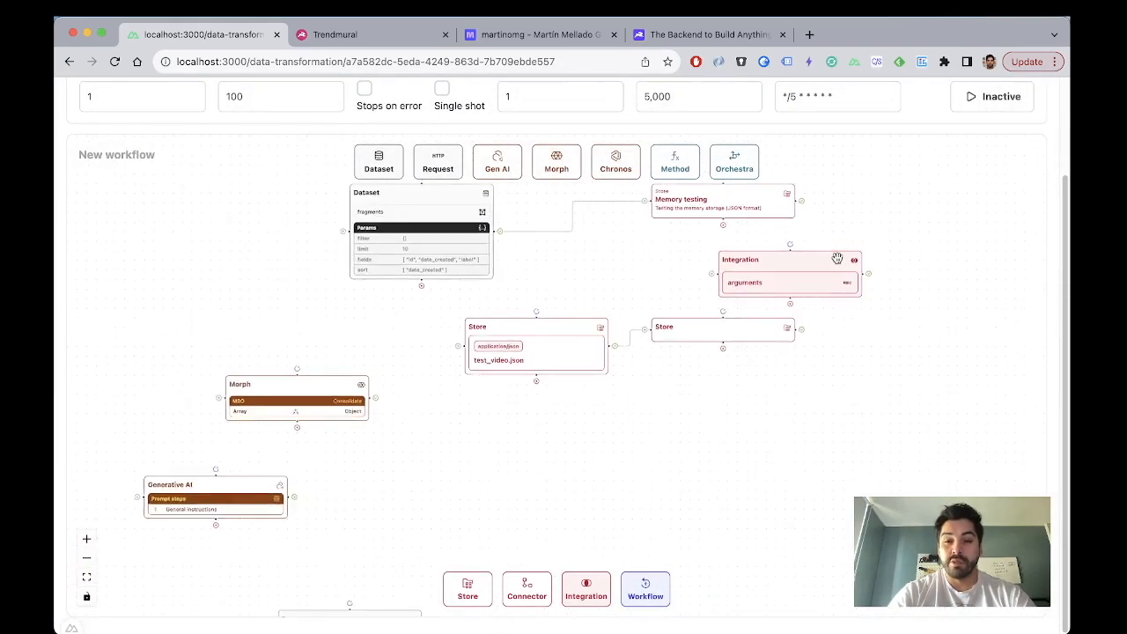
{"action": "left_click_drag", "start_coordinate": [869, 339], "coordinate": [768, 338]}
{"action": "left_click_drag", "start_coordinate": [625, 331], "coordinate": [612, 384]}
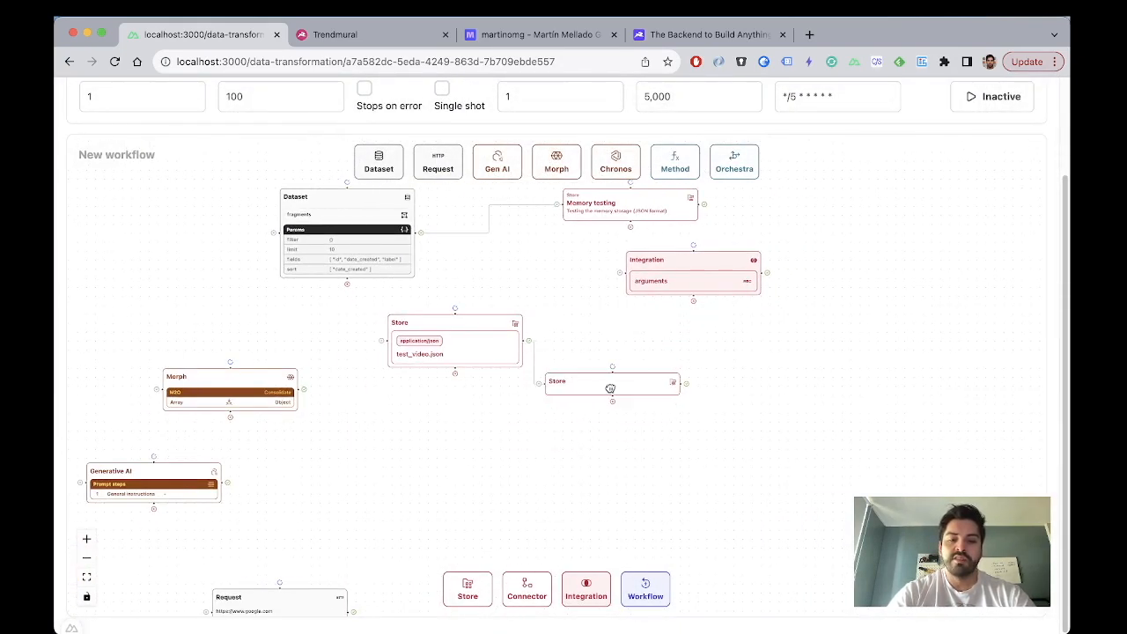
{"action": "left_click_drag", "start_coordinate": [489, 355], "coordinate": [431, 364]}
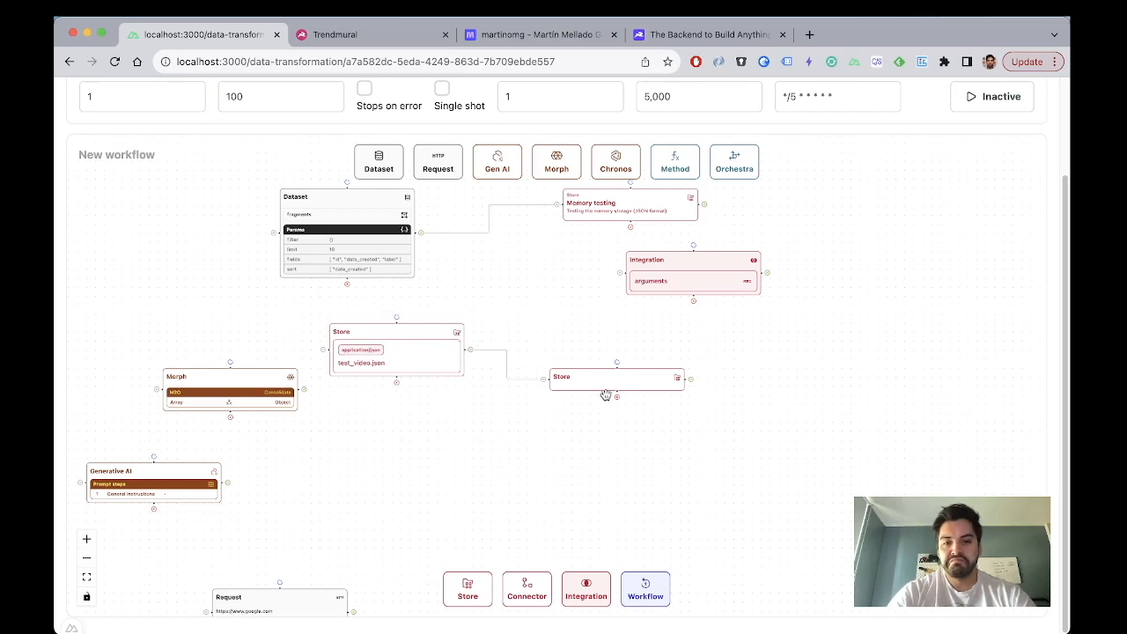
Step: Delete the empty Store node and the Store node holding test_video.json
{"action": "left_click_drag", "start_coordinate": [606, 394], "coordinate": [632, 406]}
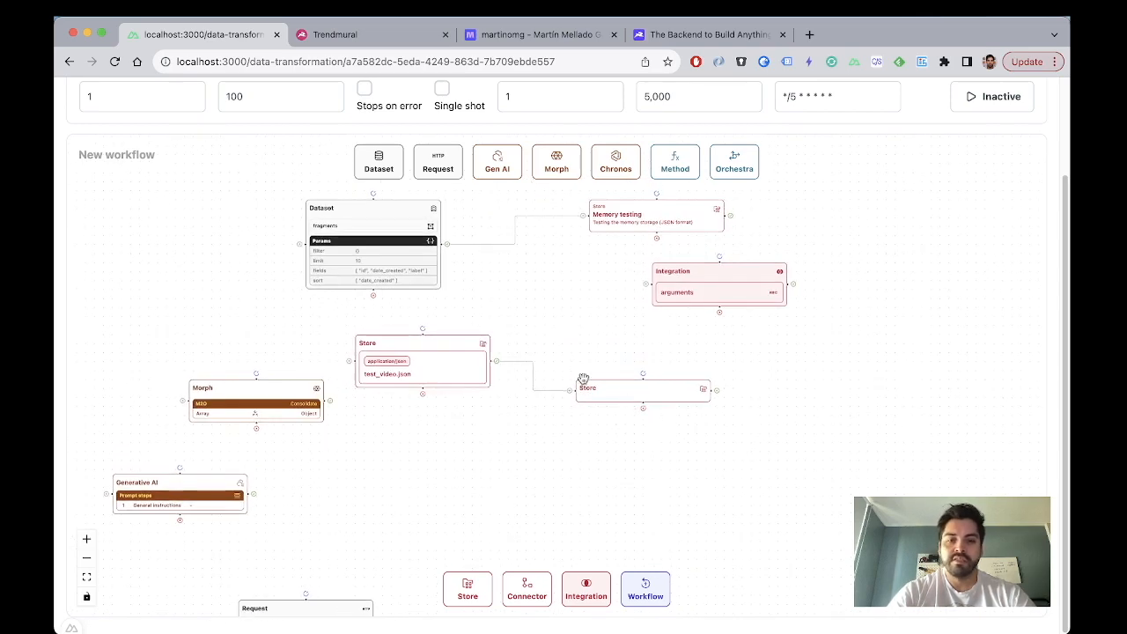
{"action": "key", "text": "BackSpace"}
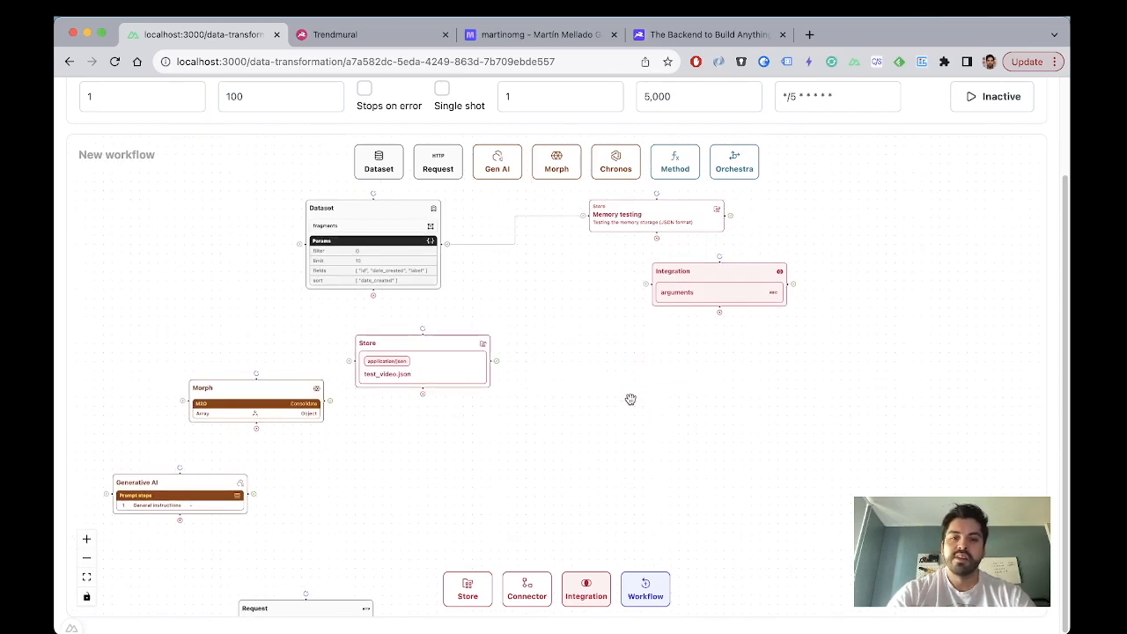
{"action": "key", "text": "BackSpace"}
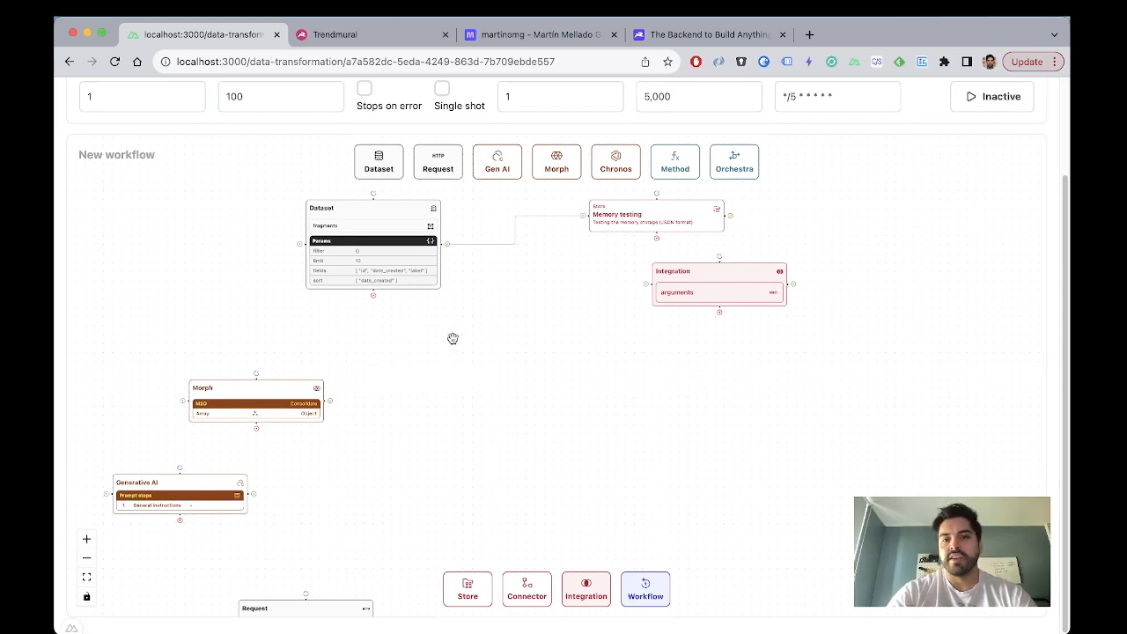
Step: Move the Integration node directly below the Memory testing Store, aligned with its left edge
{"action": "left_click_drag", "start_coordinate": [529, 292], "coordinate": [493, 406]}
{"action": "left_click_drag", "start_coordinate": [596, 329], "coordinate": [485, 329]}
{"action": "scroll", "coordinate": [485, 330], "scroll_direction": "up", "scroll_amount": 5}
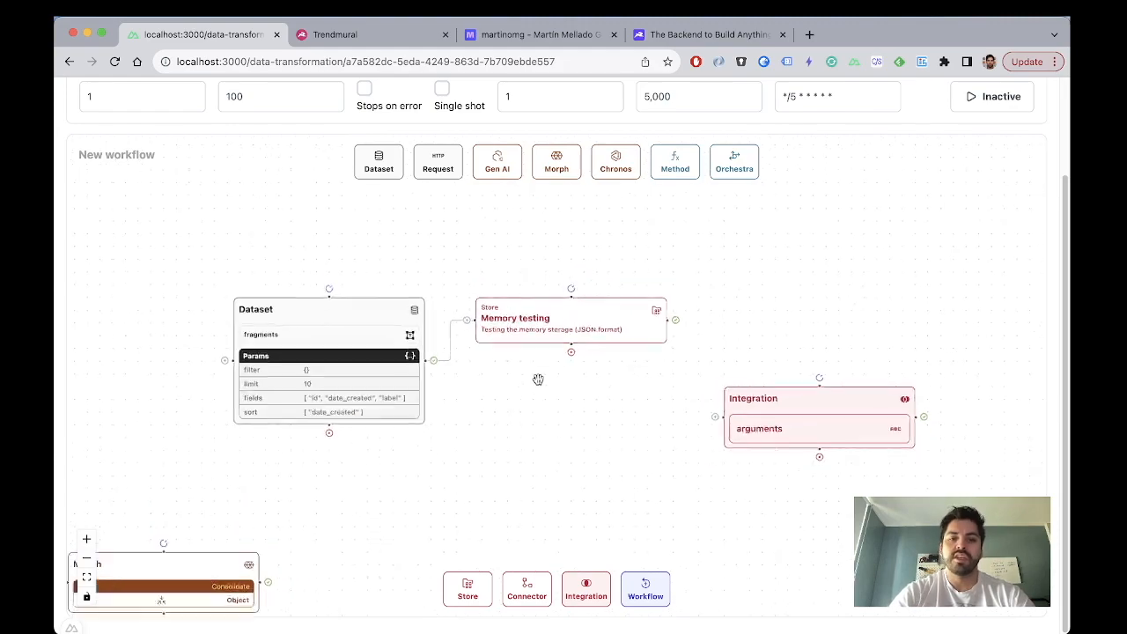
{"action": "scroll", "coordinate": [532, 352], "scroll_direction": "up", "scroll_amount": 3}
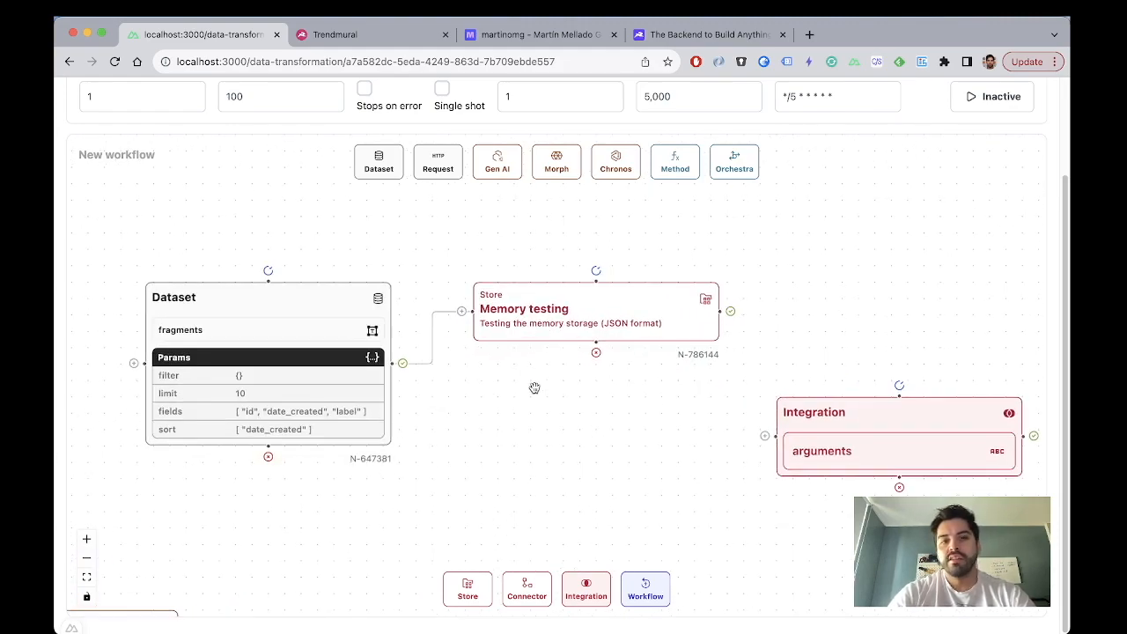
{"action": "left_click_drag", "start_coordinate": [606, 411], "coordinate": [669, 398]}
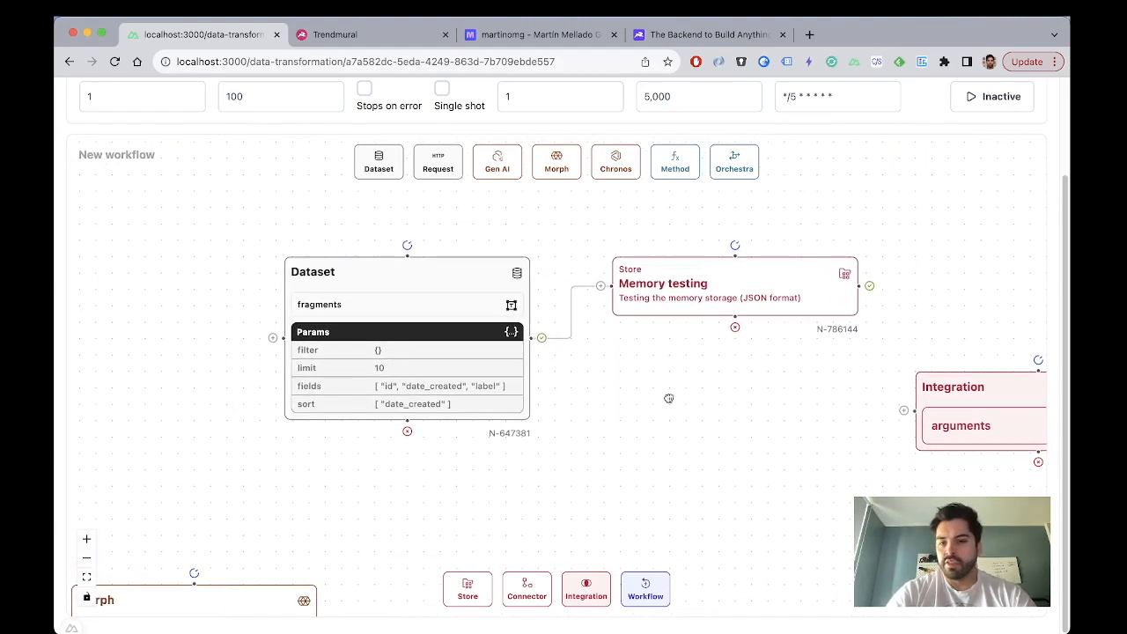
{"action": "scroll", "coordinate": [669, 398], "scroll_direction": "right", "scroll_amount": 5}
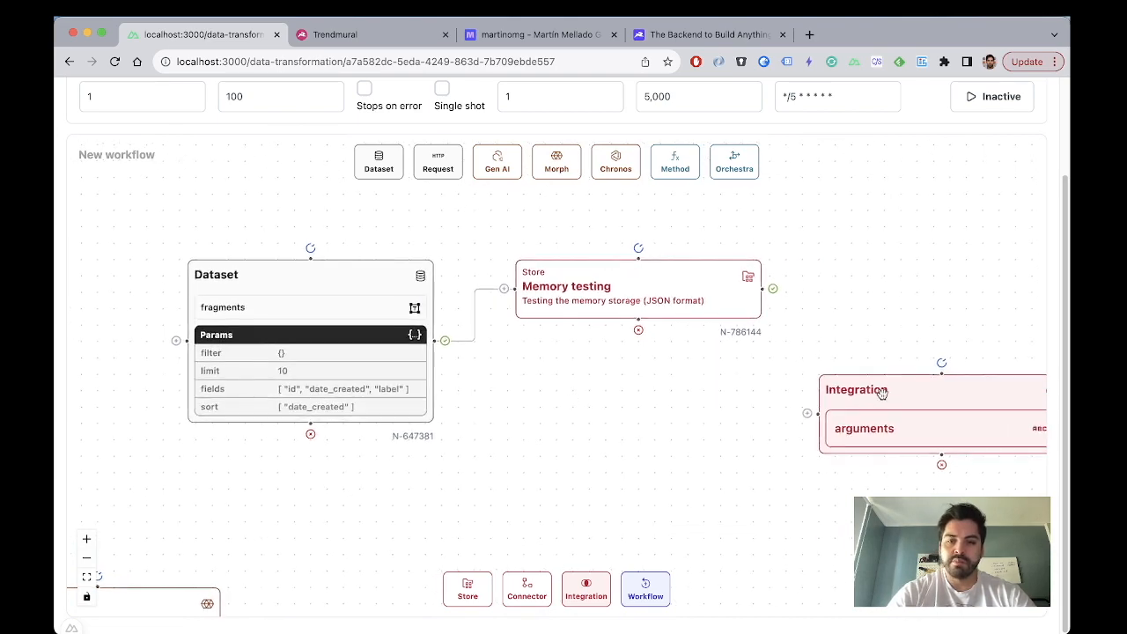
{"action": "left_click_drag", "start_coordinate": [882, 393], "coordinate": [578, 397]}
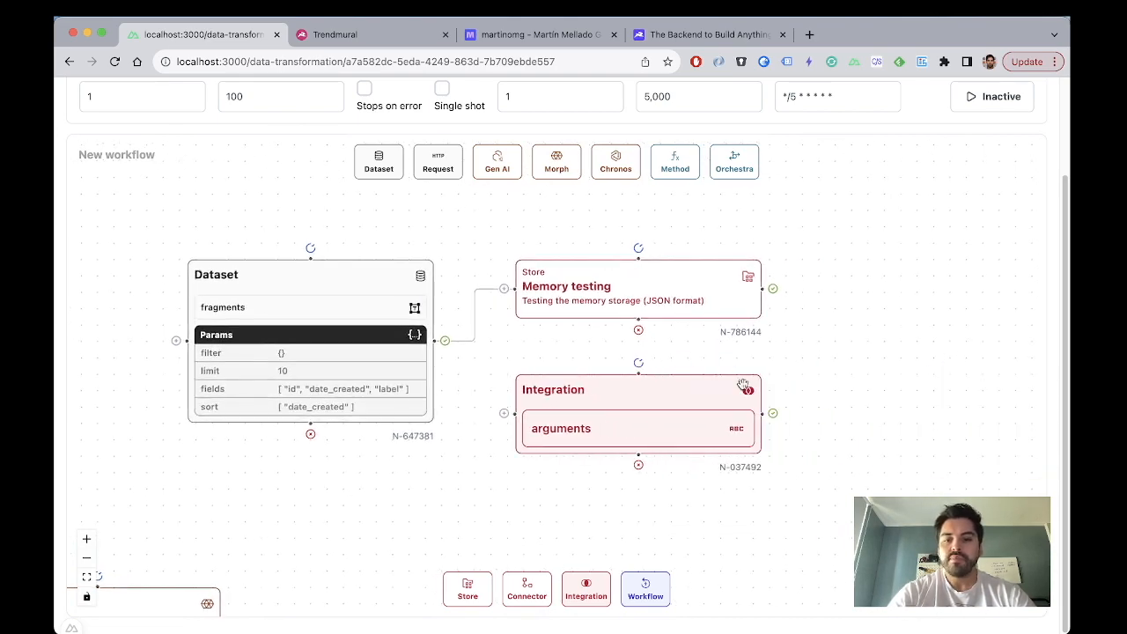
Step: Add a Workflow node to the canvas above and to the right of the Memory testing Store
{"action": "scroll", "coordinate": [744, 387], "scroll_direction": "down", "scroll_amount": 3}
{"action": "scroll", "coordinate": [810, 385], "scroll_direction": "right", "scroll_amount": 5}
{"action": "left_click_drag", "start_coordinate": [662, 581], "coordinate": [650, 276]}
{"action": "scroll", "coordinate": [667, 300], "scroll_direction": "left", "scroll_amount": 5}
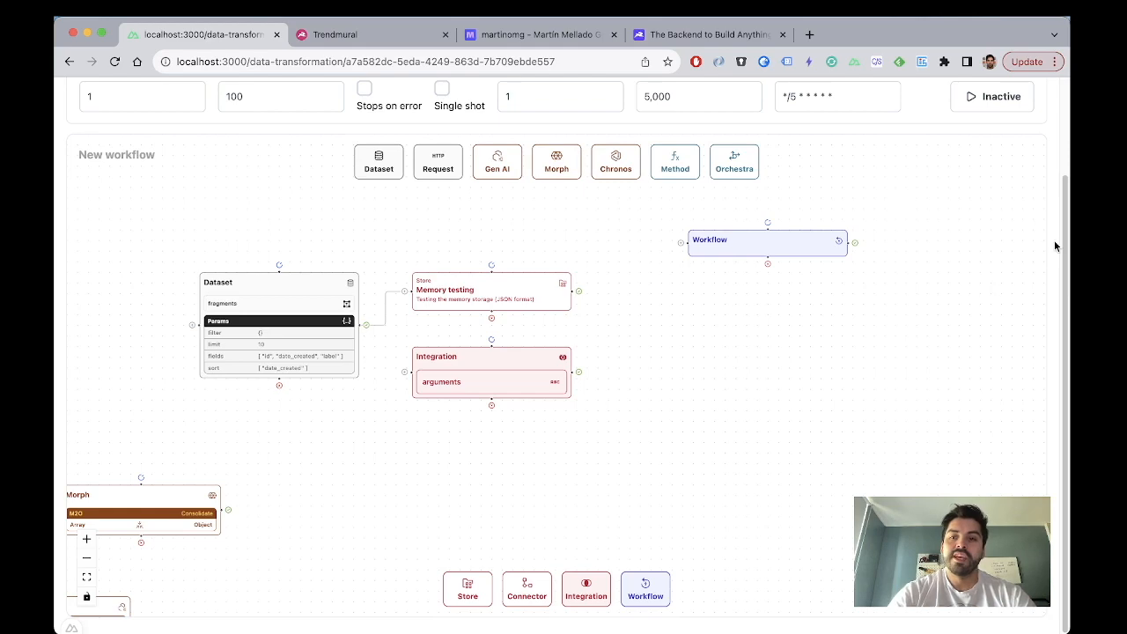
{"action": "scroll", "coordinate": [1056, 243], "scroll_direction": "up", "scroll_amount": 1}
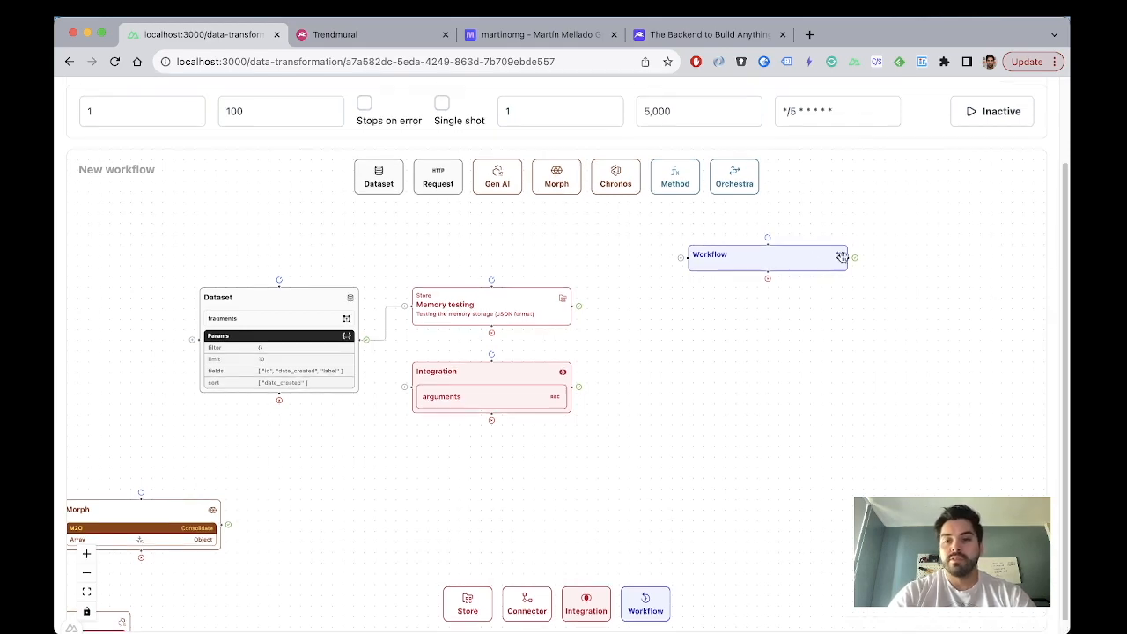
Step: Set the new Workflow node to use the "[Core] - Connect collections" workflow and close its settings
{"action": "double_click", "coordinate": [806, 259]}
{"action": "left_click", "coordinate": [355, 332]}
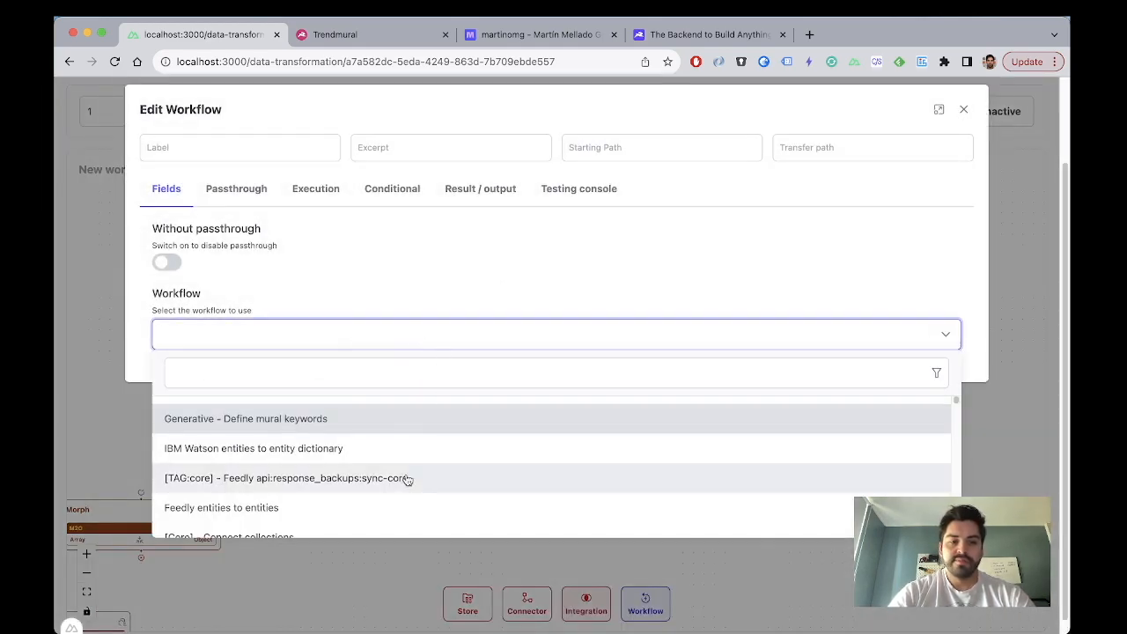
{"action": "scroll", "coordinate": [372, 468], "scroll_direction": "down", "scroll_amount": 1}
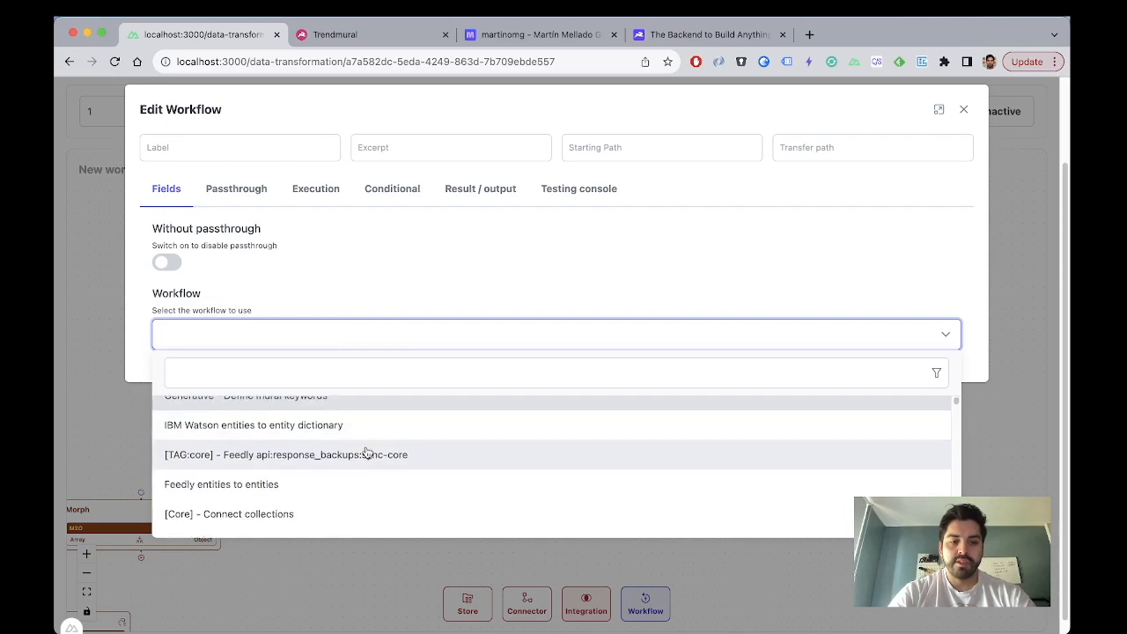
{"action": "scroll", "coordinate": [368, 453], "scroll_direction": "down", "scroll_amount": 1}
{"action": "left_click", "coordinate": [342, 493]}
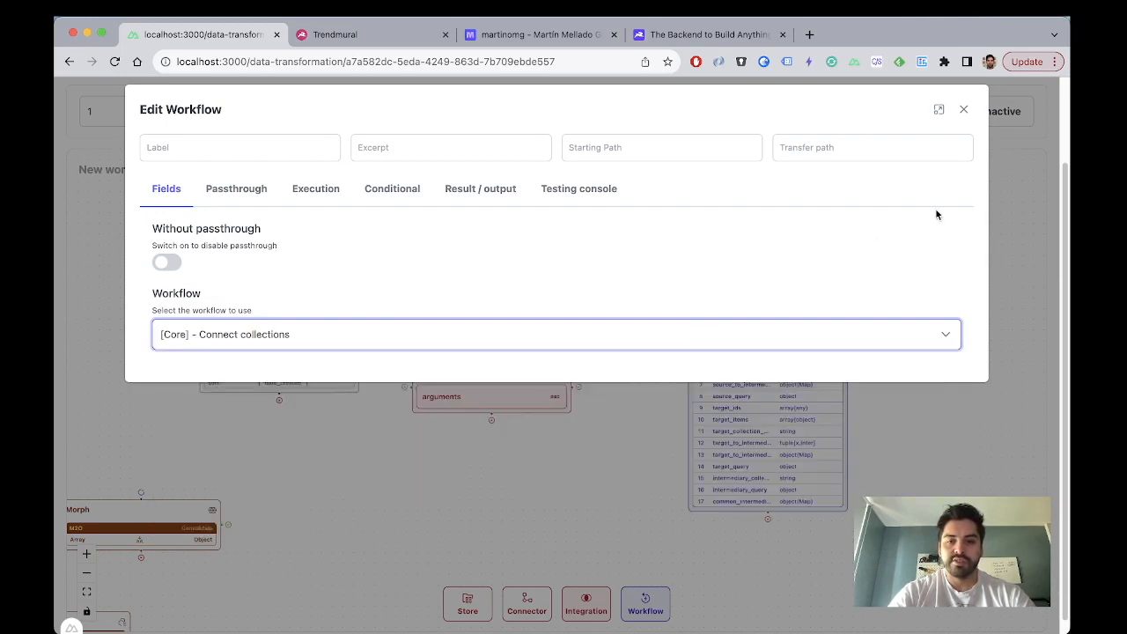
{"action": "left_click", "coordinate": [963, 109]}
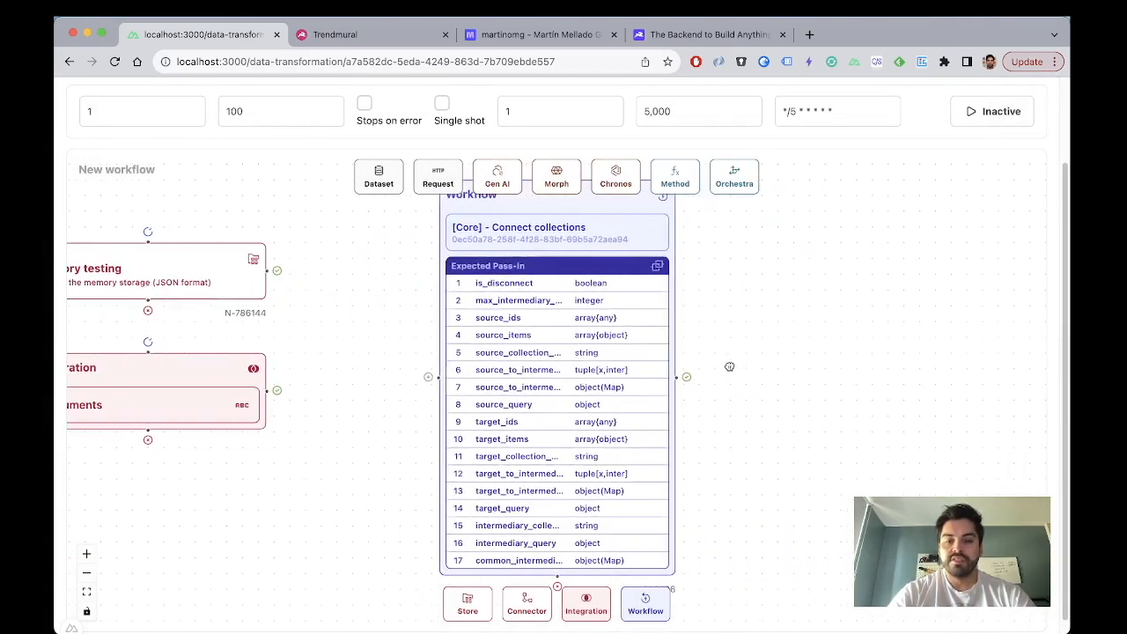
Step: Open the workflow linked in the Workflow node and examine the Set defaults method of its Set Defaults Orchestra node
{"action": "left_click_drag", "start_coordinate": [729, 366], "coordinate": [613, 337]}
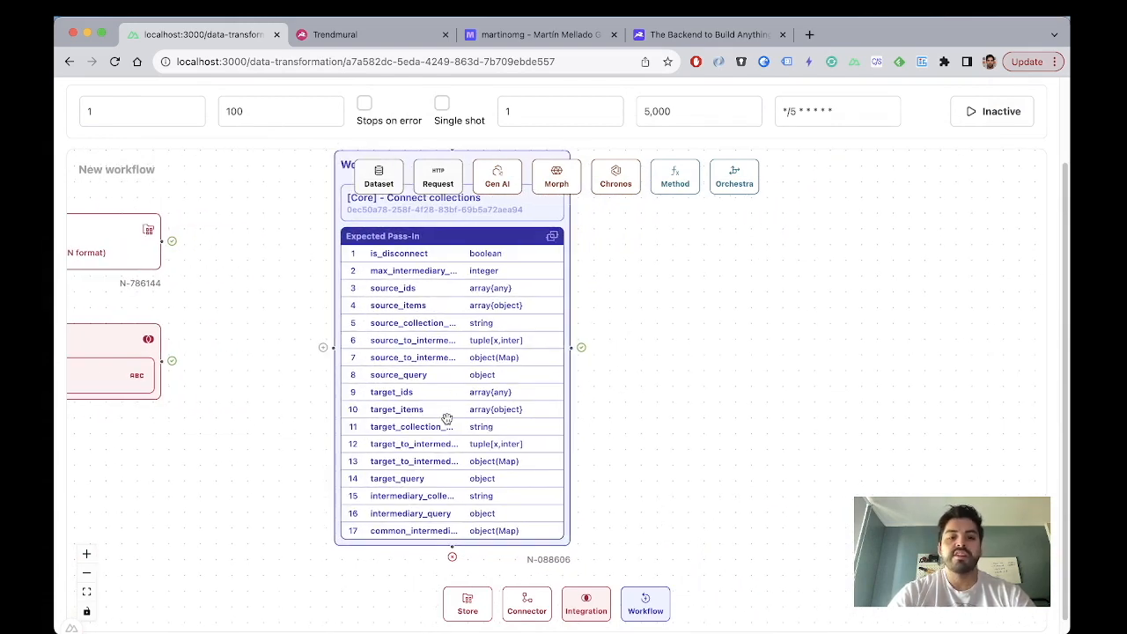
{"action": "left_click", "coordinate": [462, 230]}
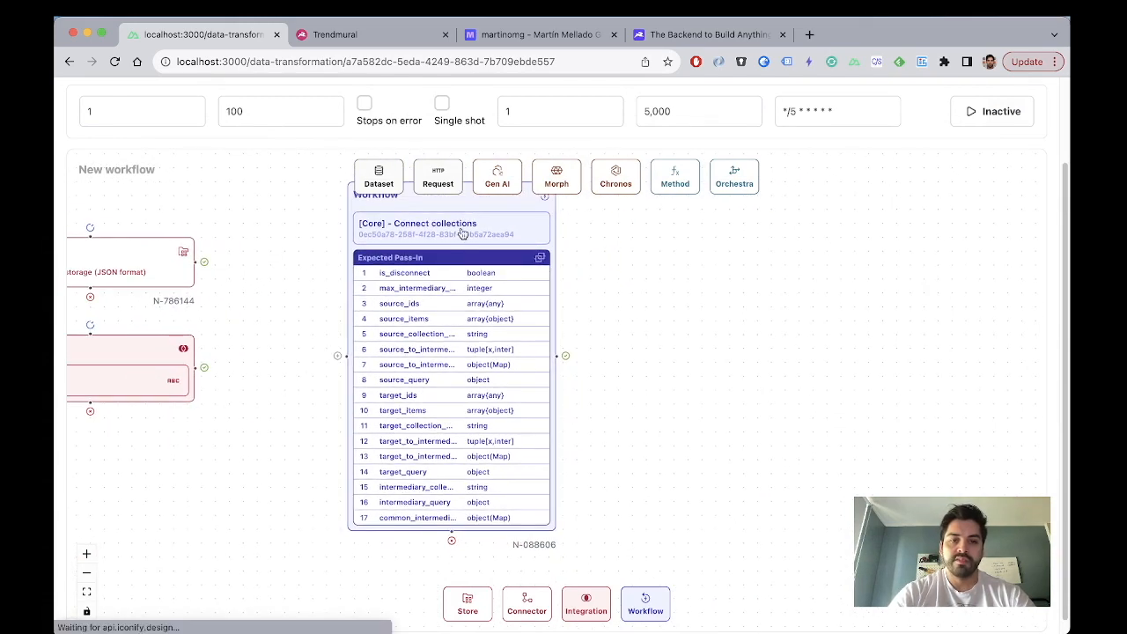
{"action": "scroll", "coordinate": [436, 282], "scroll_direction": "down", "scroll_amount": 1}
{"action": "left_click", "coordinate": [213, 348]}
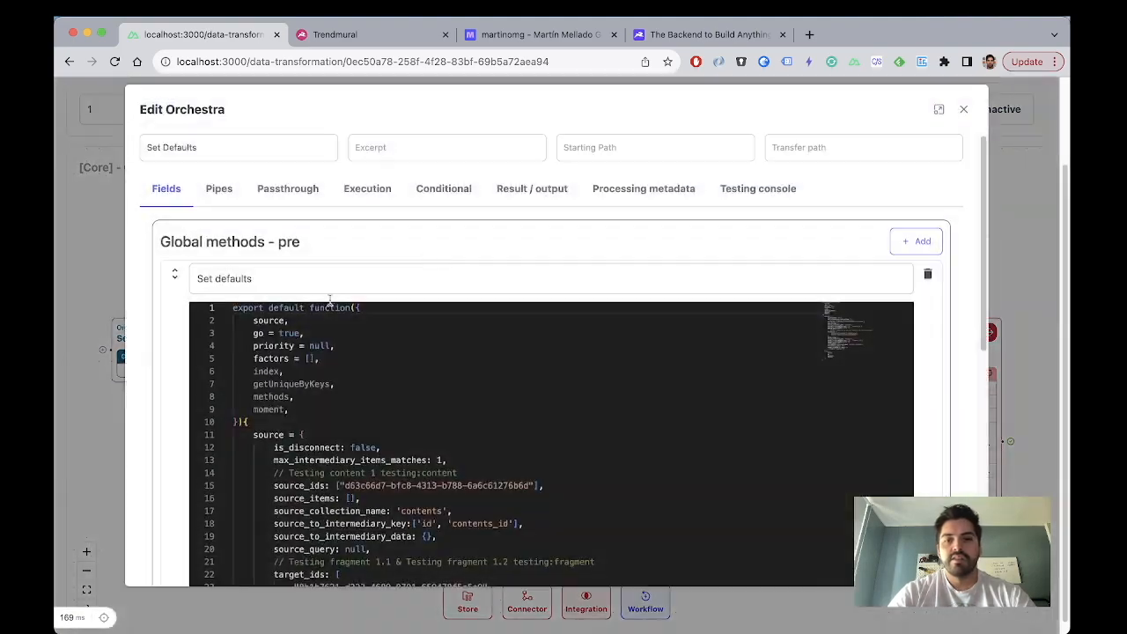
{"action": "scroll", "coordinate": [951, 419], "scroll_direction": "down", "scroll_amount": 5}
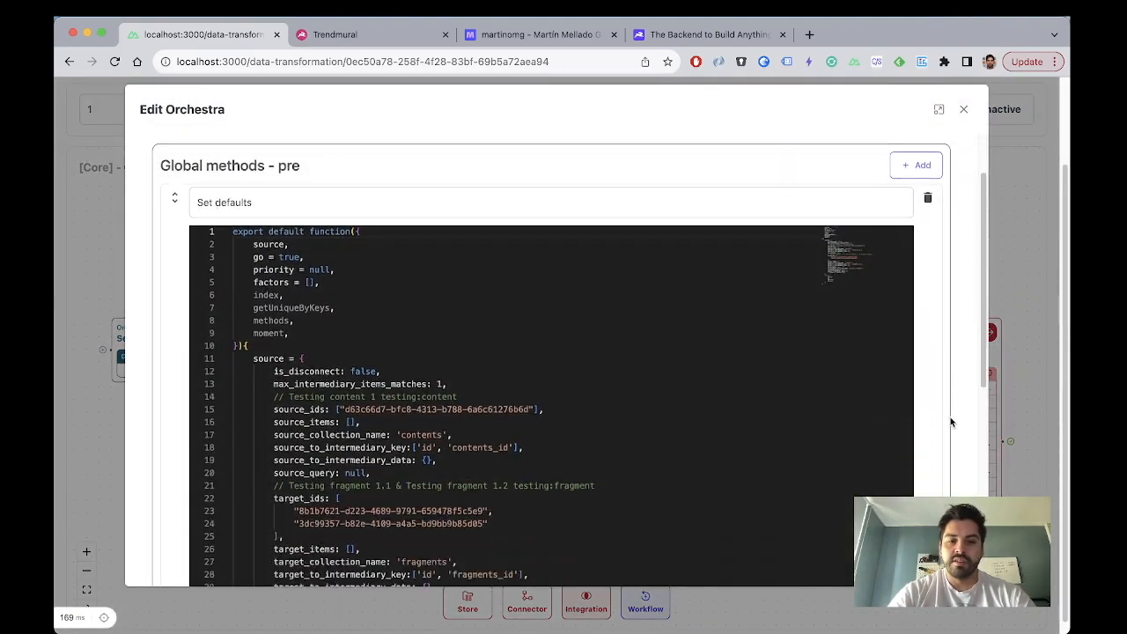
{"action": "scroll", "coordinate": [951, 423], "scroll_direction": "up", "scroll_amount": 1}
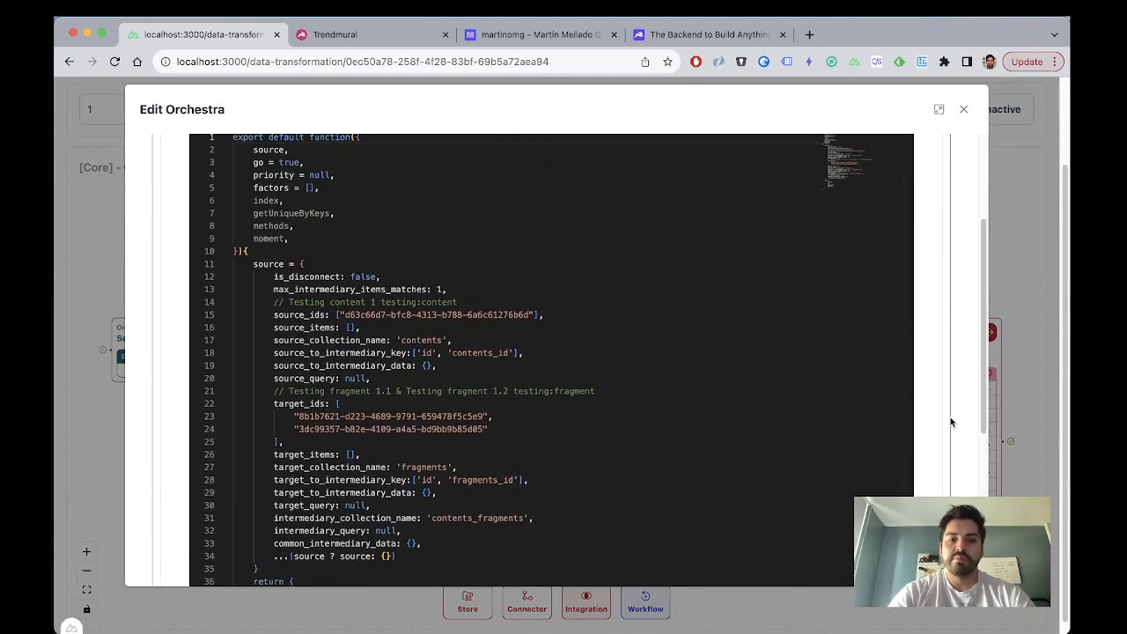
{"action": "scroll", "coordinate": [950, 422], "scroll_direction": "down", "scroll_amount": 2}
{"action": "scroll", "coordinate": [951, 423], "scroll_direction": "up", "scroll_amount": 1}
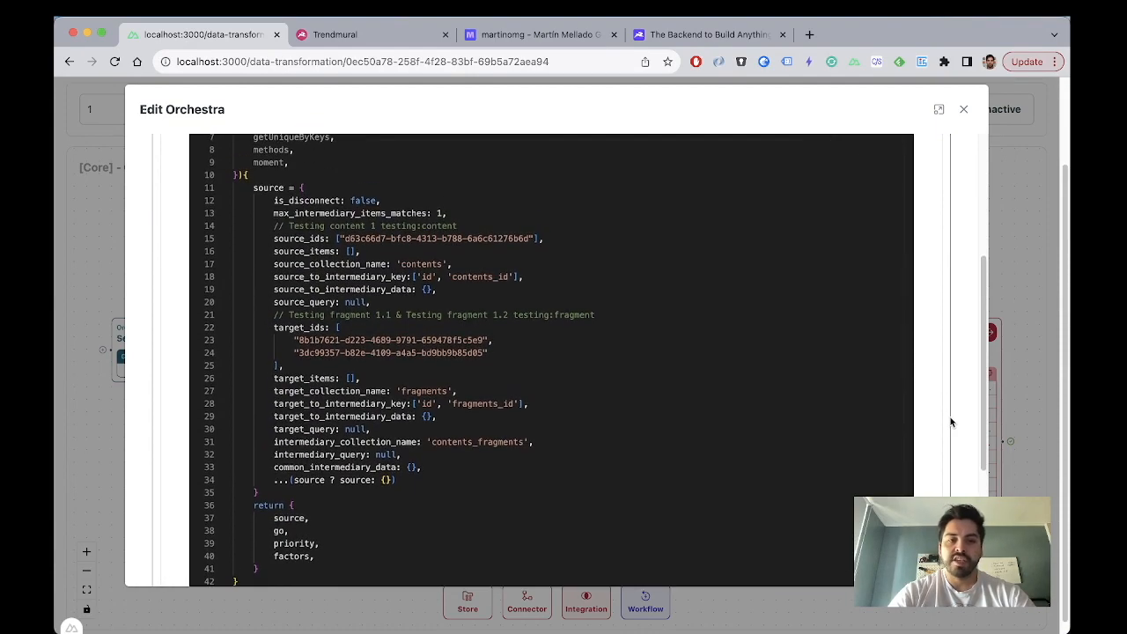
{"action": "scroll", "coordinate": [925, 369], "scroll_direction": "up", "scroll_amount": 1}
{"action": "left_click", "coordinate": [963, 109]}
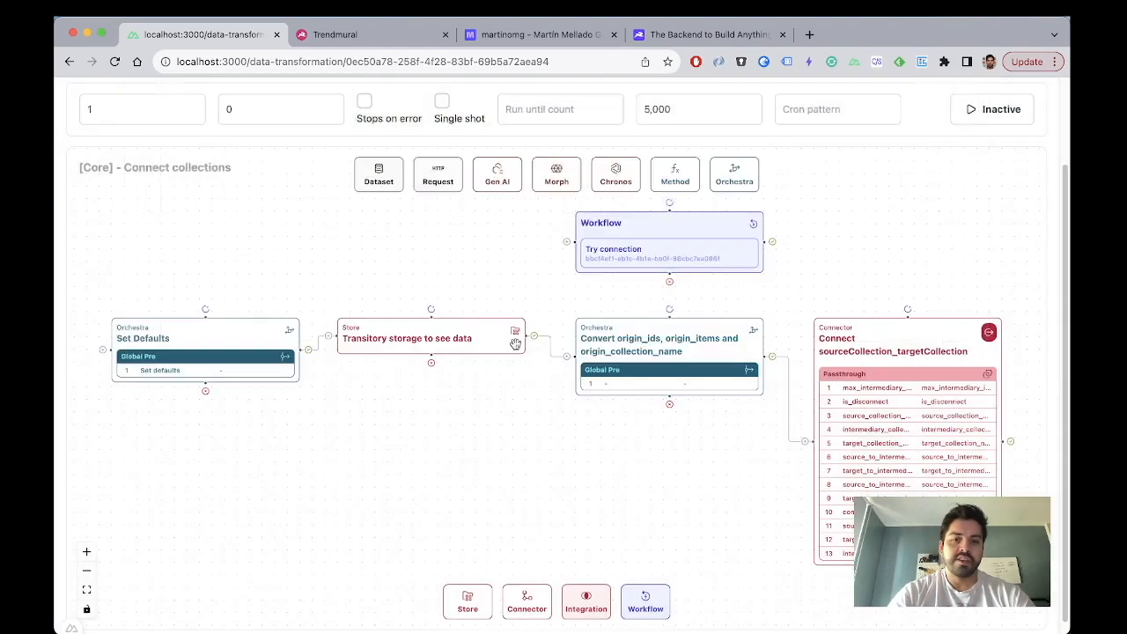
Step: Review the target_ids entries in the Set Defaults node's code, and return to the New workflow canvas
{"action": "scroll", "coordinate": [393, 440], "scroll_direction": "down", "scroll_amount": 5}
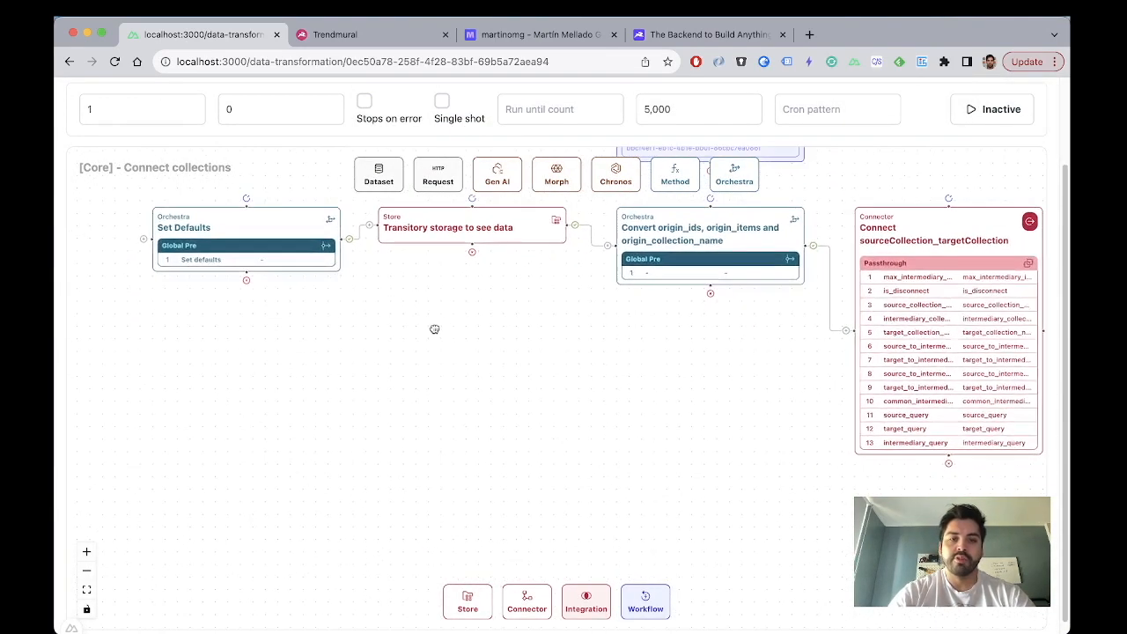
{"action": "double_click", "coordinate": [294, 225]}
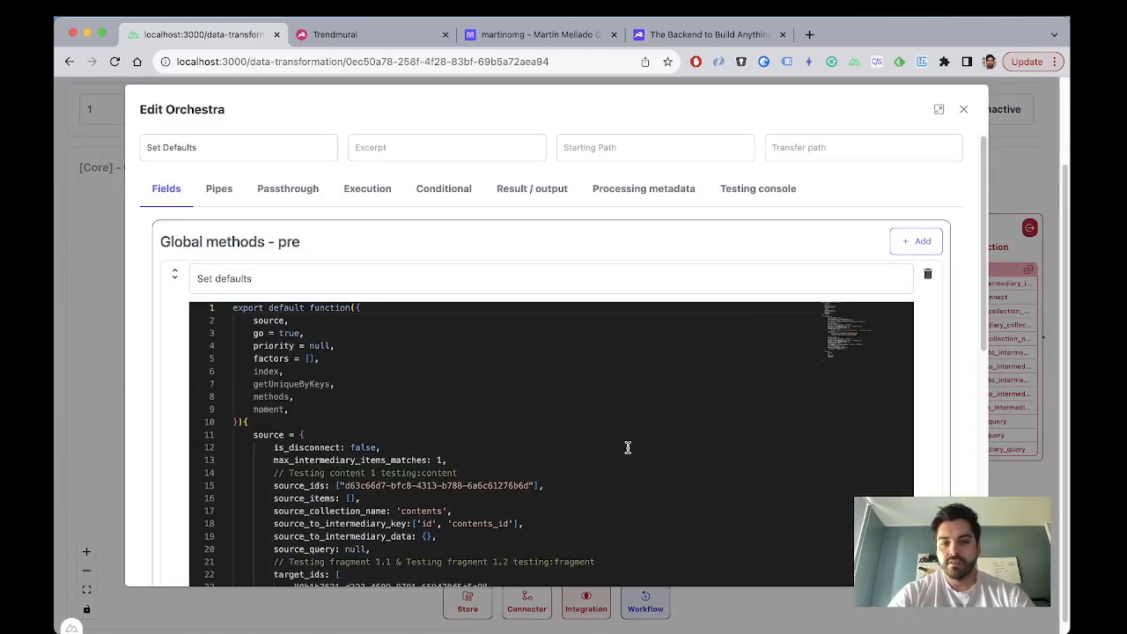
{"action": "scroll", "coordinate": [908, 447], "scroll_direction": "down", "scroll_amount": 5}
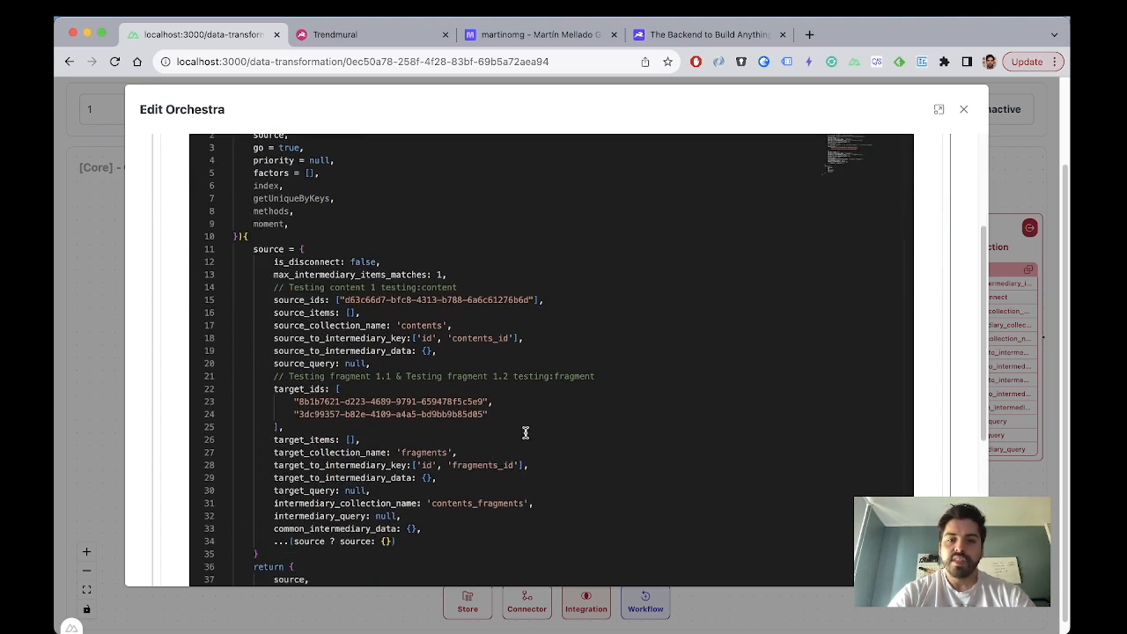
{"action": "right_click", "coordinate": [484, 402]}
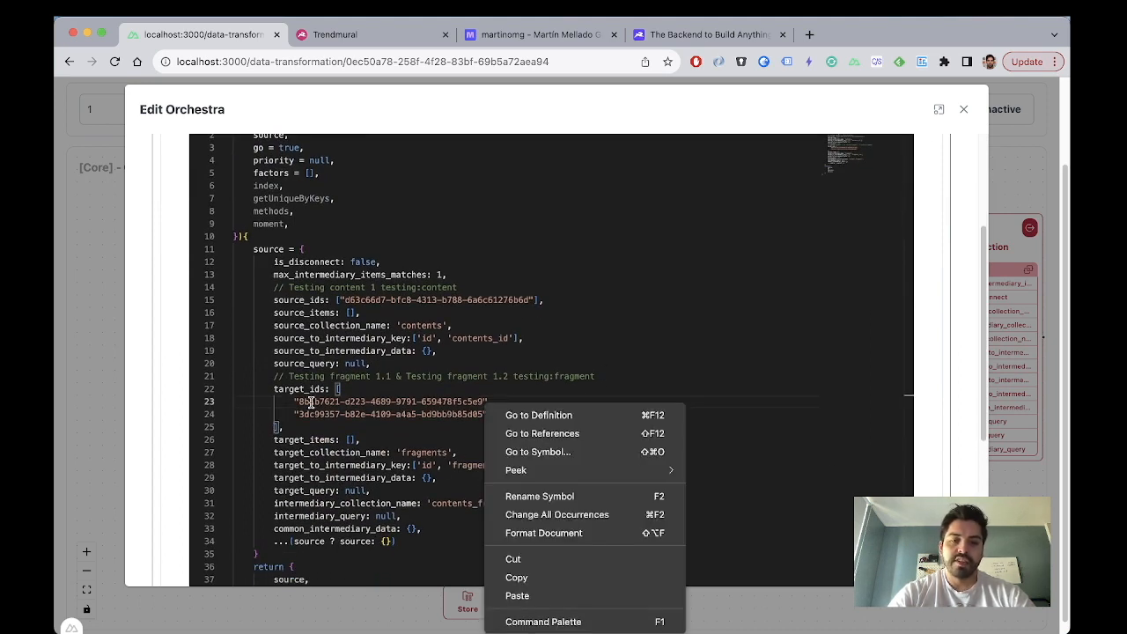
{"action": "left_click", "coordinate": [312, 402]}
{"action": "left_click", "coordinate": [963, 109]}
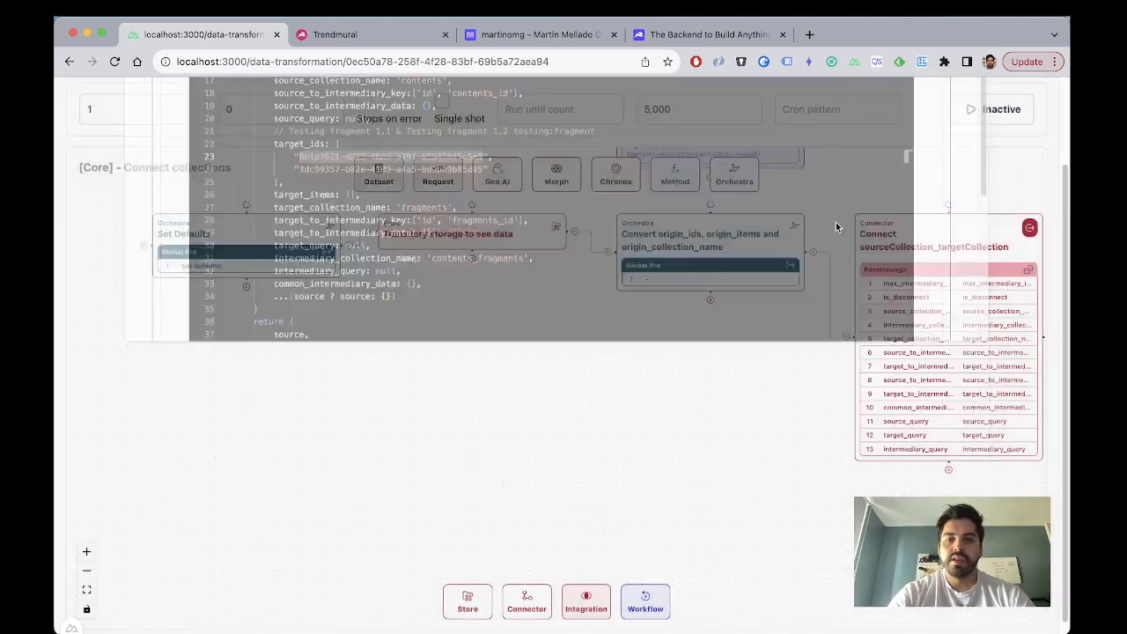
{"action": "scroll", "coordinate": [551, 324], "scroll_direction": "up", "scroll_amount": 3}
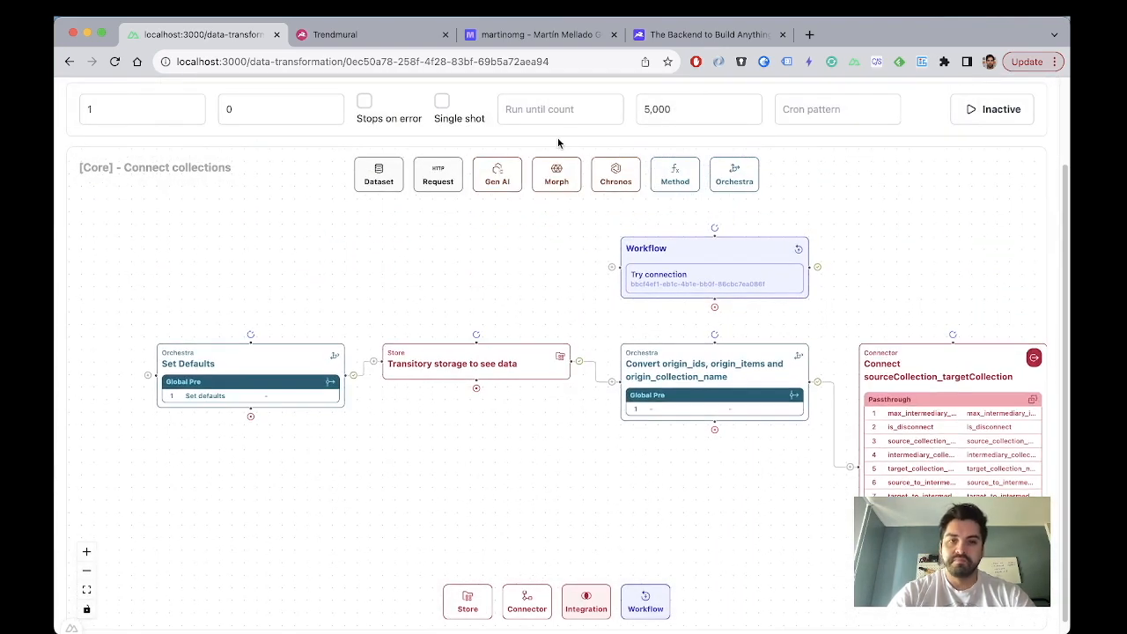
{"action": "scroll", "coordinate": [510, 136], "scroll_direction": "left", "scroll_amount": 5}
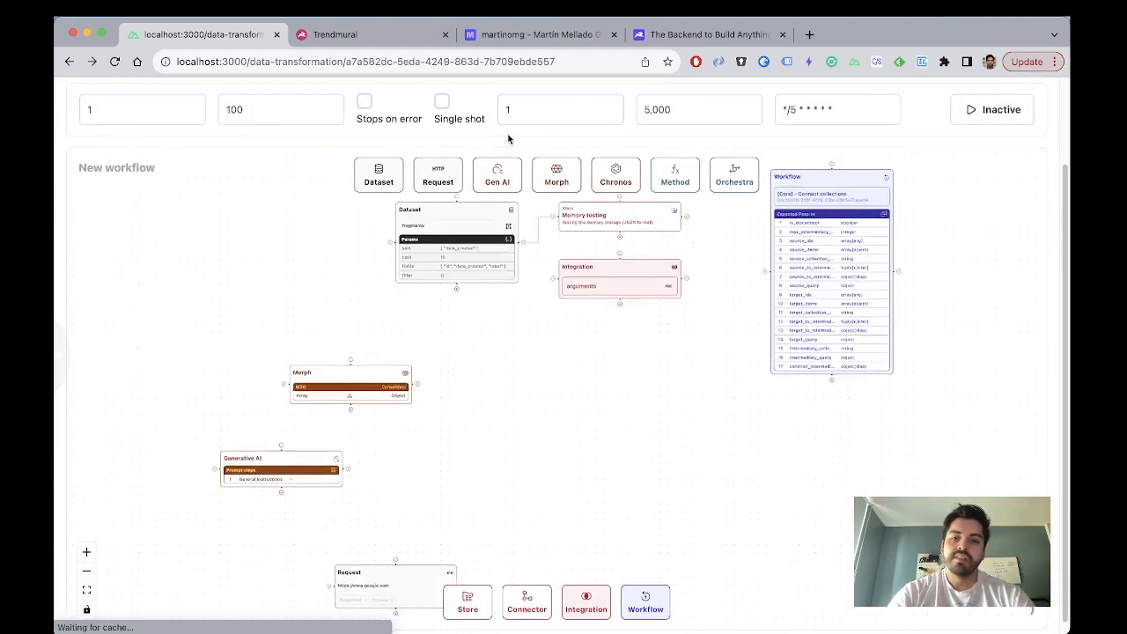
Step: Reopen the linked Connect collections workflow from the Workflow node and show its Pass-in settings
{"action": "scroll", "coordinate": [659, 364], "scroll_direction": "right", "scroll_amount": 3}
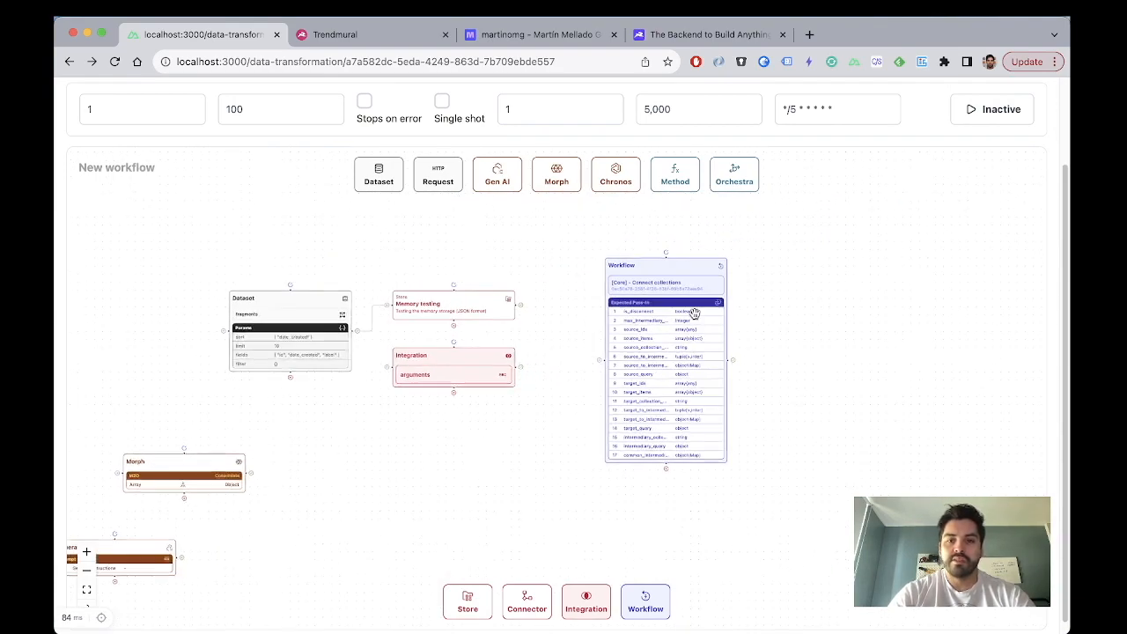
{"action": "scroll", "coordinate": [691, 336], "scroll_direction": "up", "scroll_amount": 5}
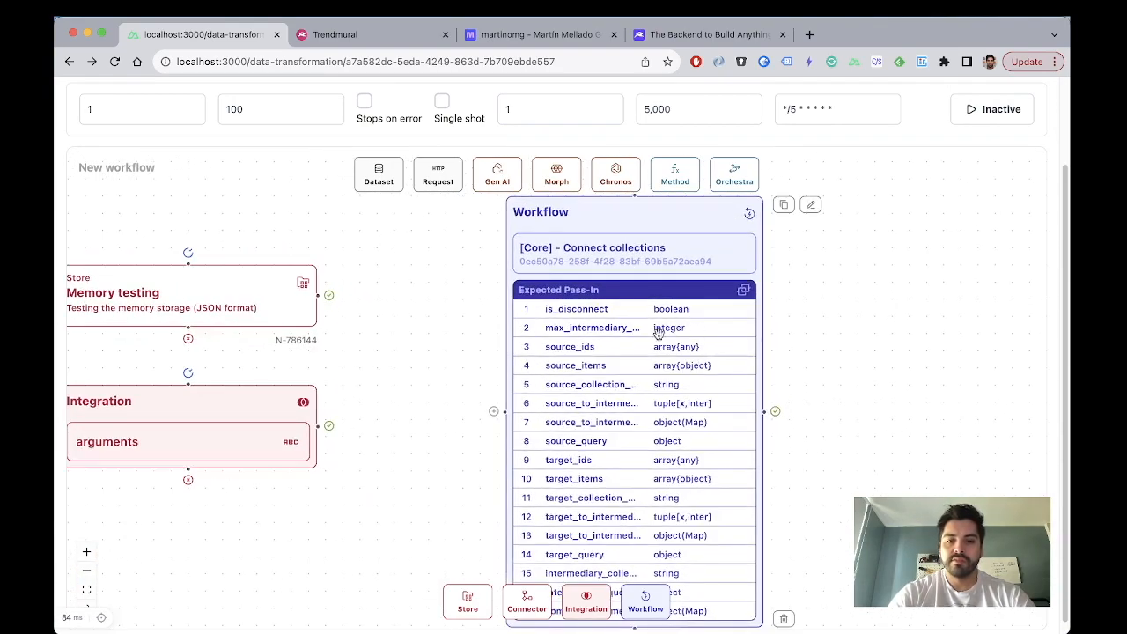
{"action": "left_click", "coordinate": [668, 244]}
{"action": "scroll", "coordinate": [955, 105], "scroll_direction": "up", "scroll_amount": 3}
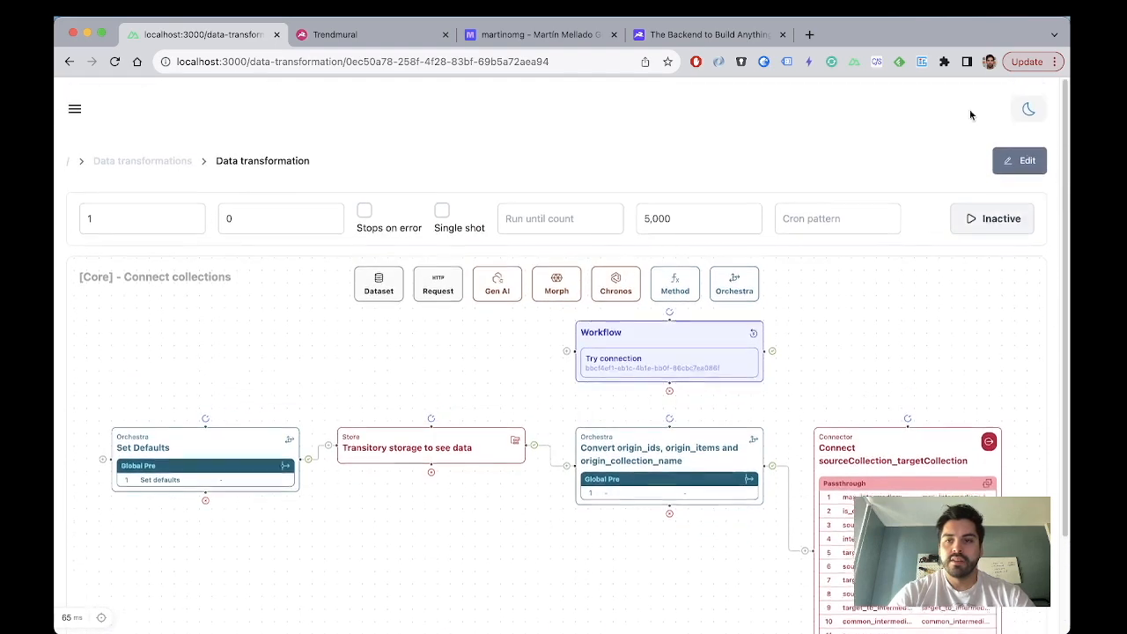
{"action": "left_click", "coordinate": [1018, 156]}
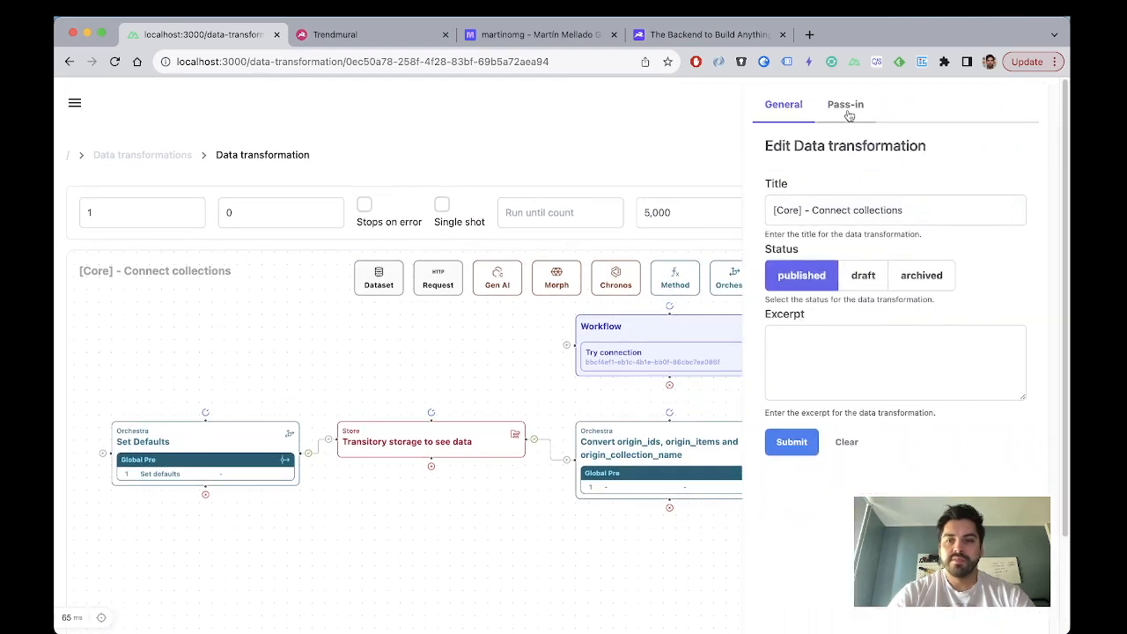
{"action": "left_click", "coordinate": [845, 106]}
Step: Examine the full list of expected Pass-in input paths and their types, and return to the New workflow canvas
{"action": "scroll", "coordinate": [915, 323], "scroll_direction": "down", "scroll_amount": 10}
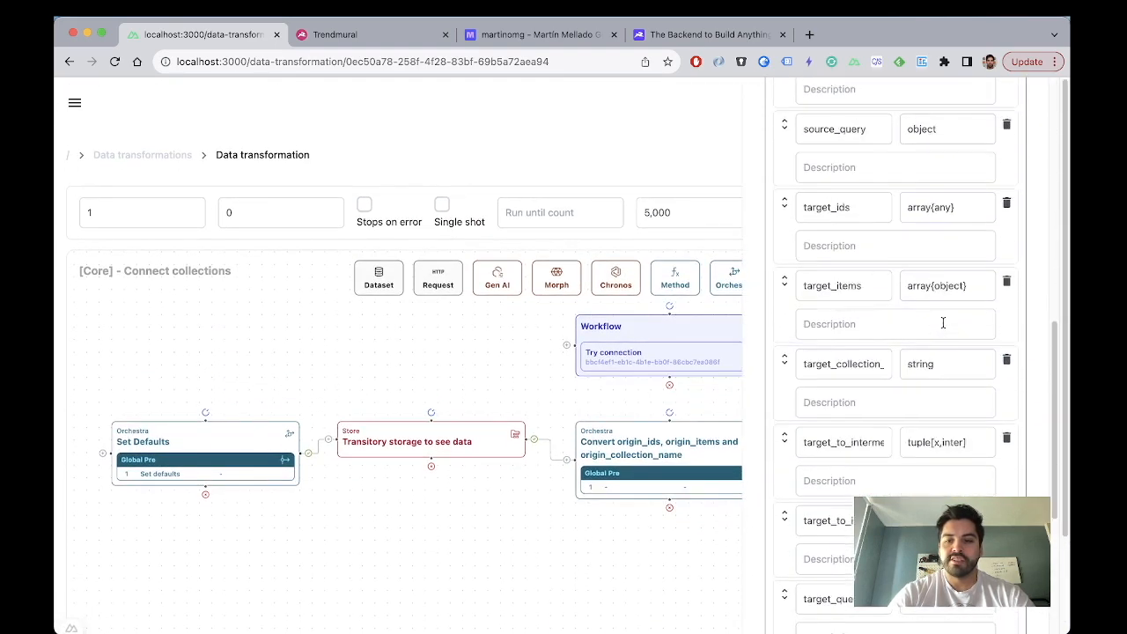
{"action": "scroll", "coordinate": [942, 323], "scroll_direction": "up", "scroll_amount": 10}
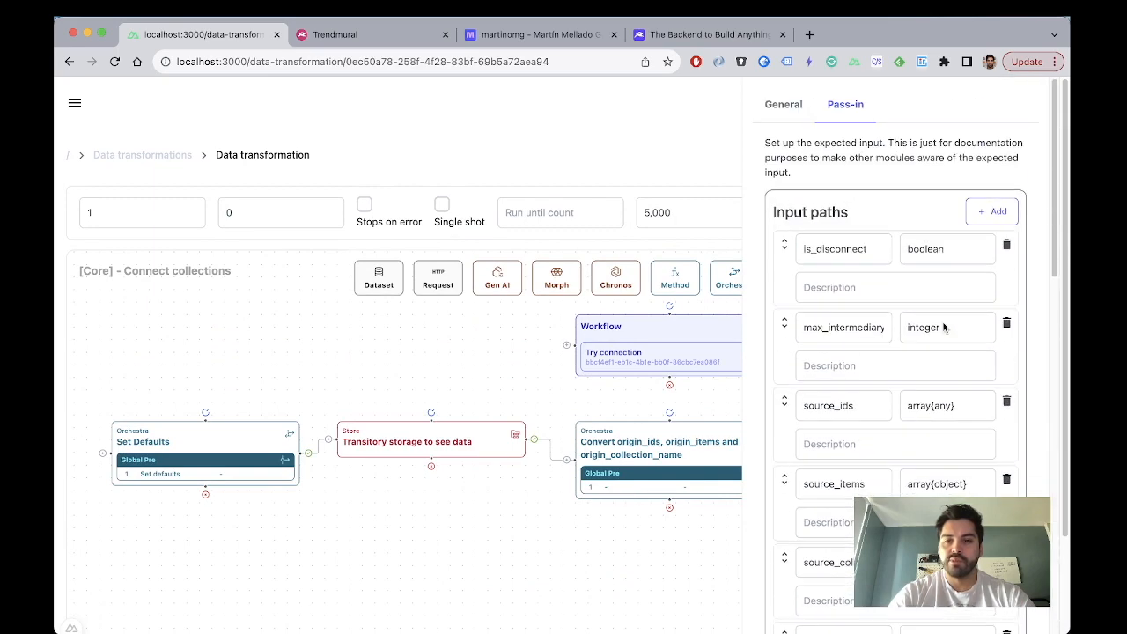
{"action": "scroll", "coordinate": [815, 256], "scroll_direction": "down", "scroll_amount": 10}
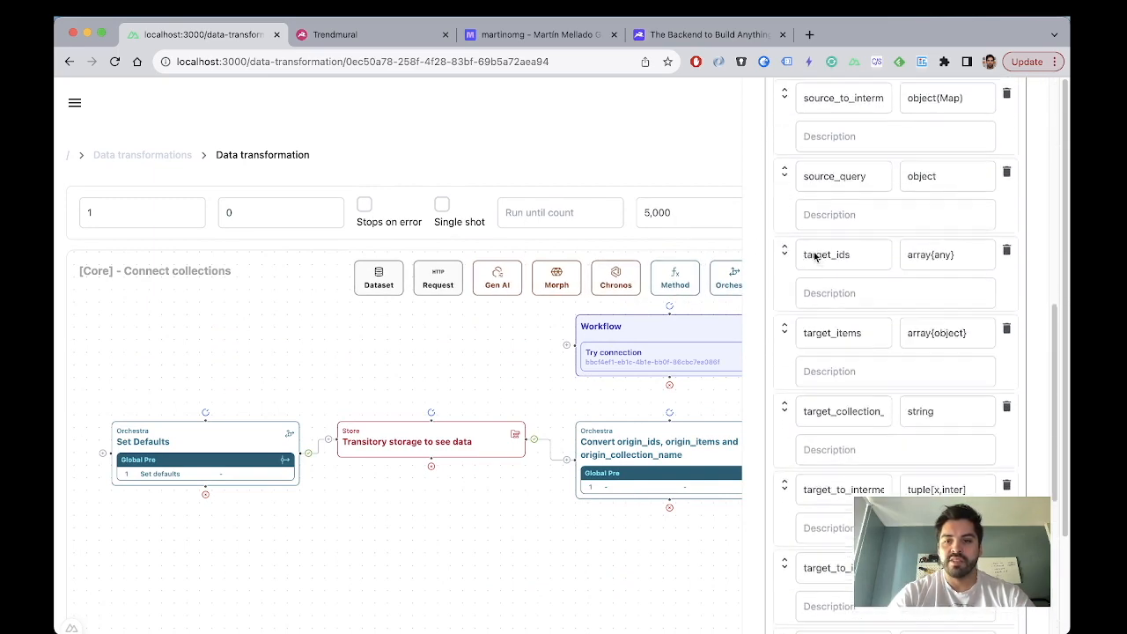
{"action": "scroll", "coordinate": [816, 256], "scroll_direction": "up", "scroll_amount": 10}
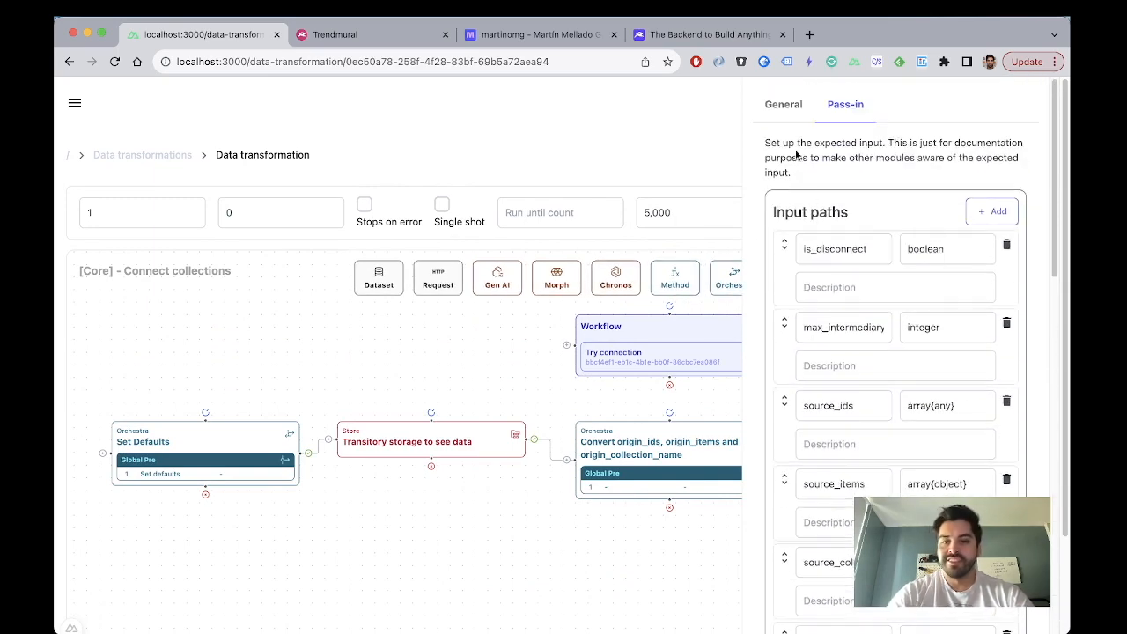
{"action": "scroll", "coordinate": [851, 389], "scroll_direction": "down", "scroll_amount": 10}
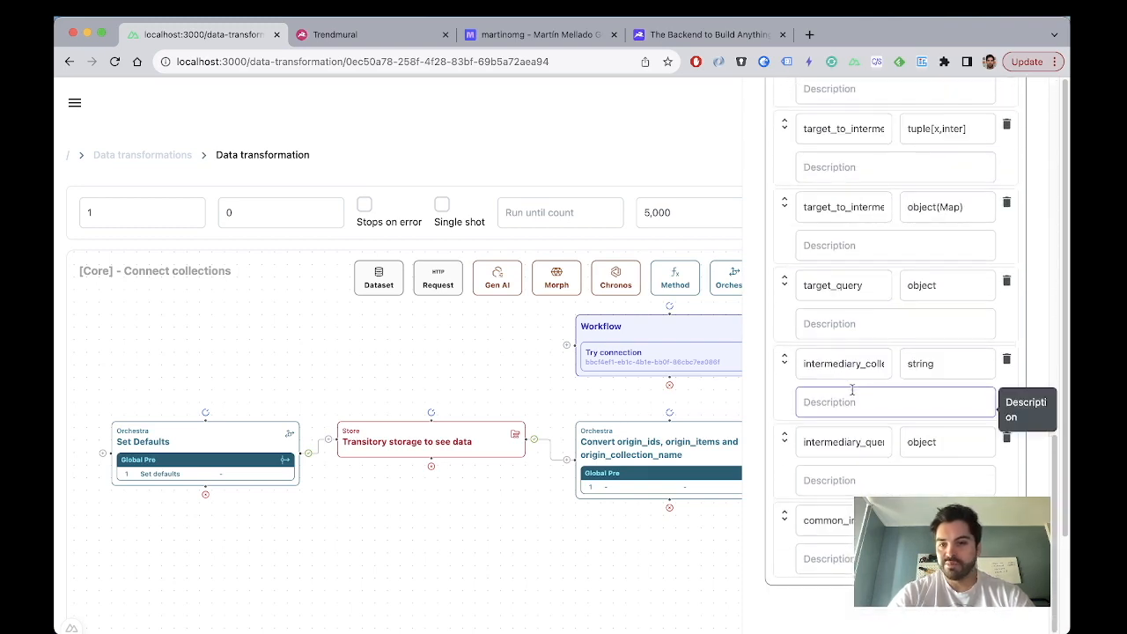
{"action": "scroll", "coordinate": [851, 389], "scroll_direction": "up", "scroll_amount": 10}
{"action": "scroll", "coordinate": [843, 370], "scroll_direction": "down", "scroll_amount": 10}
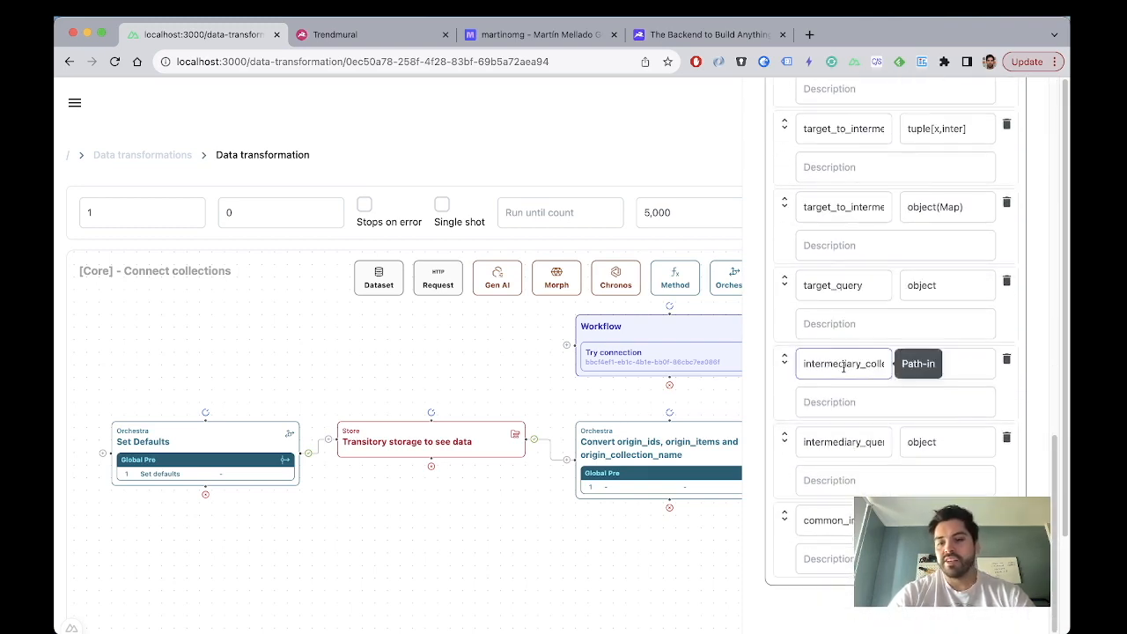
{"action": "scroll", "coordinate": [843, 370], "scroll_direction": "up", "scroll_amount": 10}
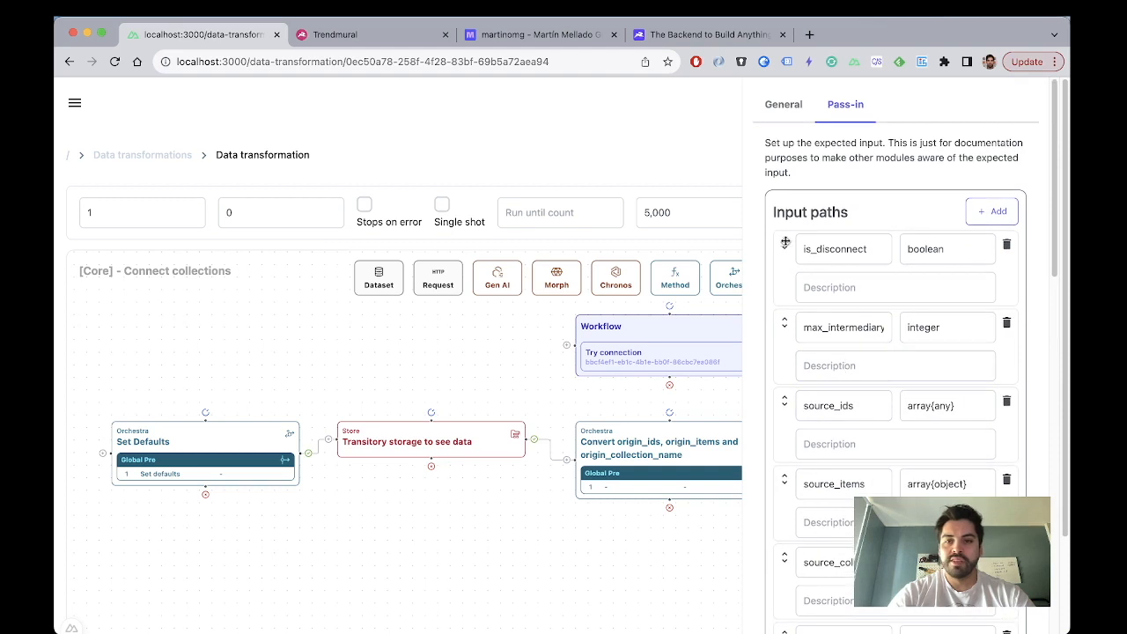
{"action": "left_click", "coordinate": [660, 161]}
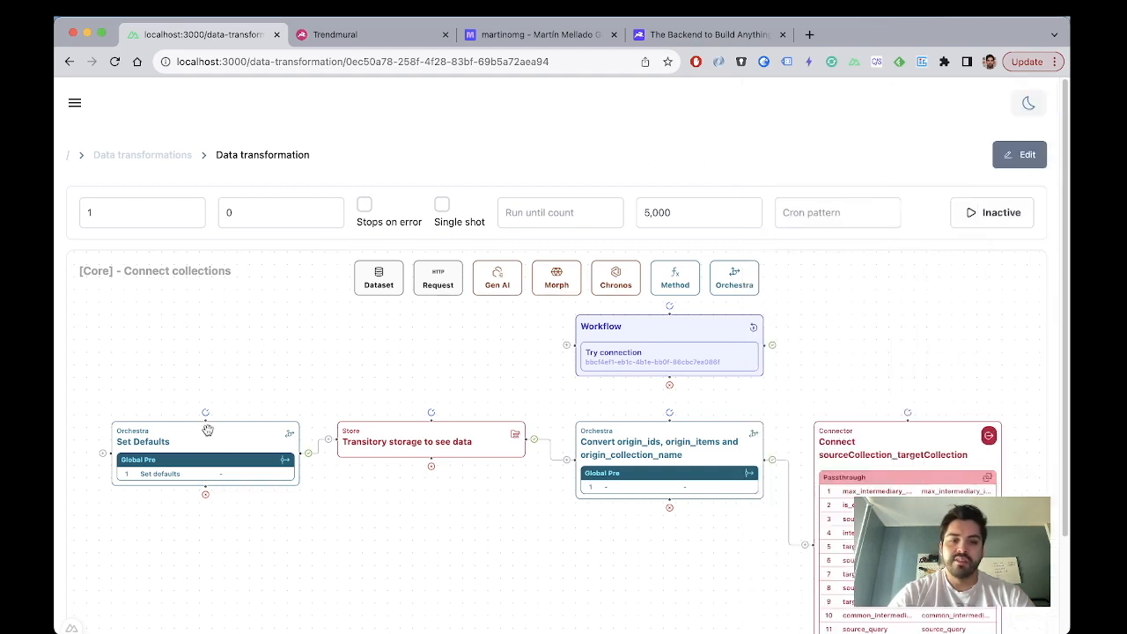
{"action": "scroll", "coordinate": [387, 156], "scroll_direction": "left", "scroll_amount": 5}
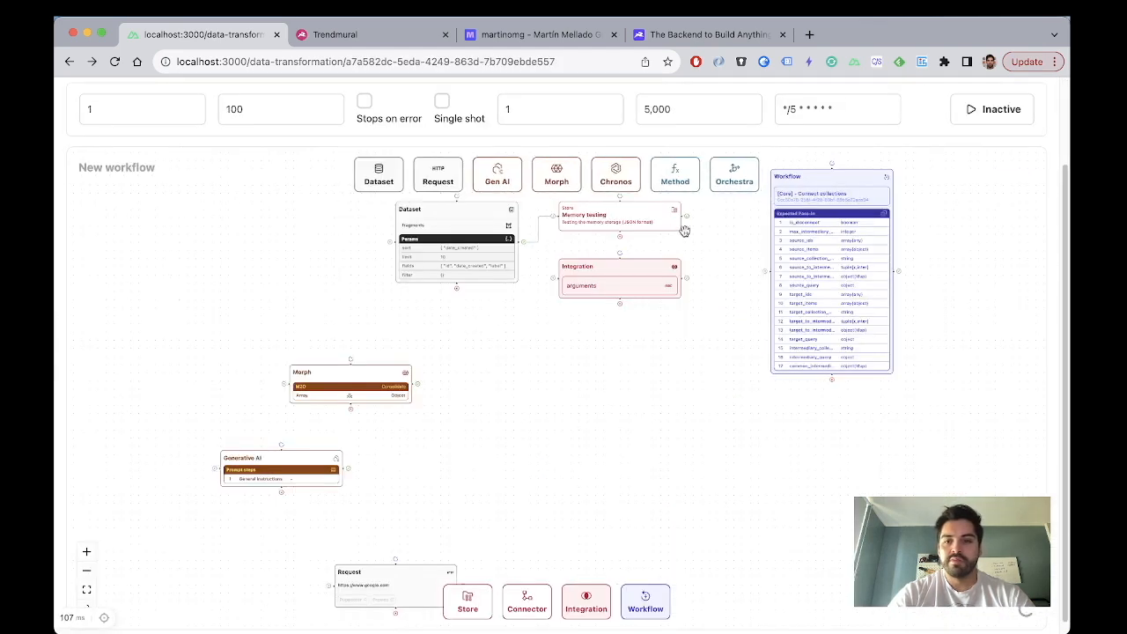
Step: Move the Memory testing Store farther above the Integration node and align the Workflow node's top edge with the Store's
{"action": "scroll", "coordinate": [829, 245], "scroll_direction": "up", "scroll_amount": 5}
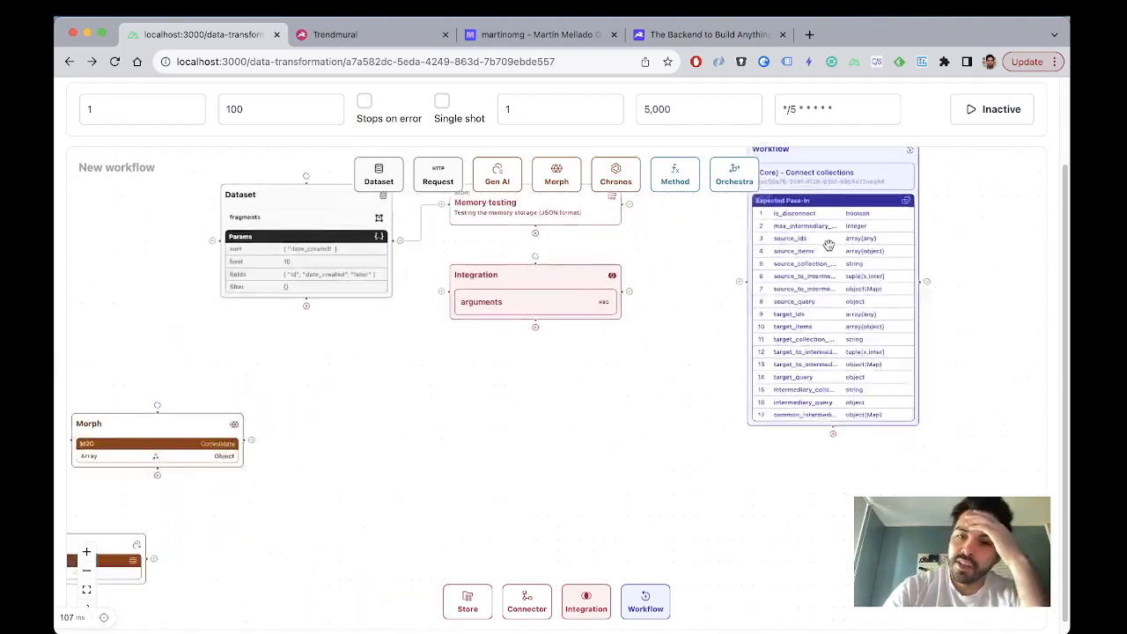
{"action": "left_click_drag", "start_coordinate": [972, 233], "coordinate": [835, 325]}
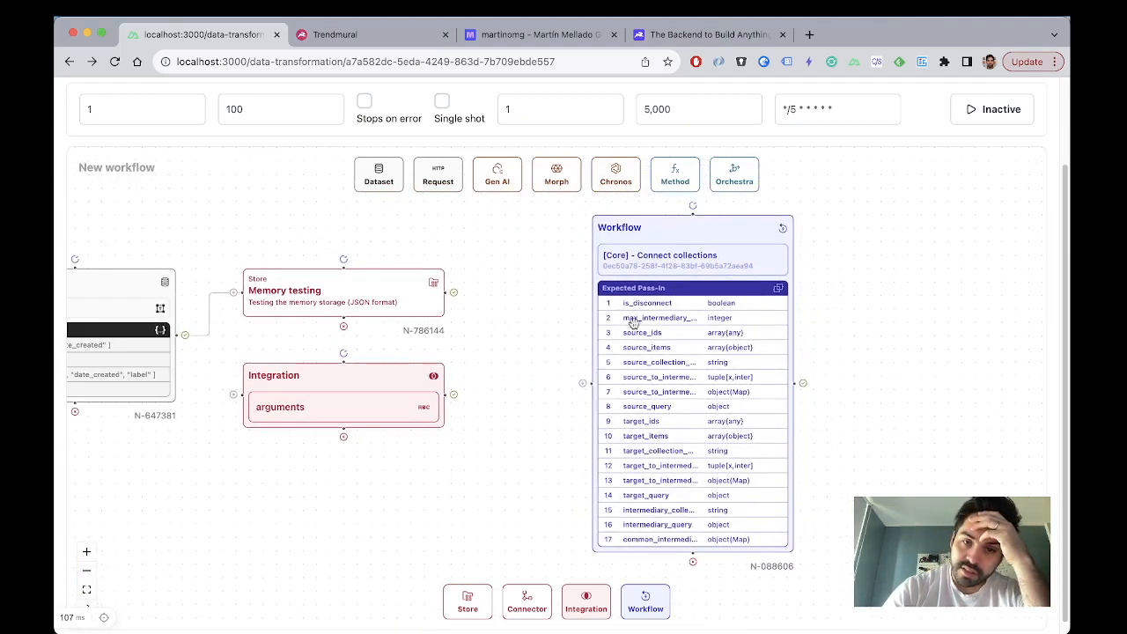
{"action": "left_click_drag", "start_coordinate": [394, 304], "coordinate": [394, 236]}
{"action": "mouse_move", "coordinate": [519, 342]}
{"action": "left_mouse_down"}
{"action": "mouse_move", "coordinate": [519, 326]}
{"action": "mouse_move", "coordinate": [502, 335]}
{"action": "left_mouse_up"}
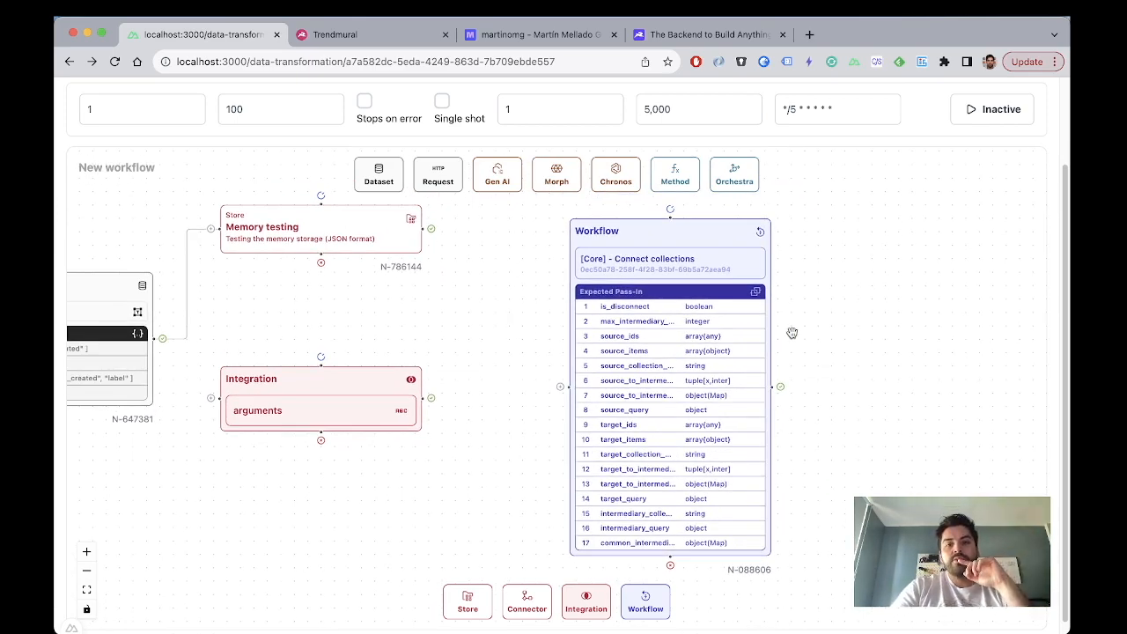
{"action": "left_click_drag", "start_coordinate": [670, 224], "coordinate": [671, 216]}
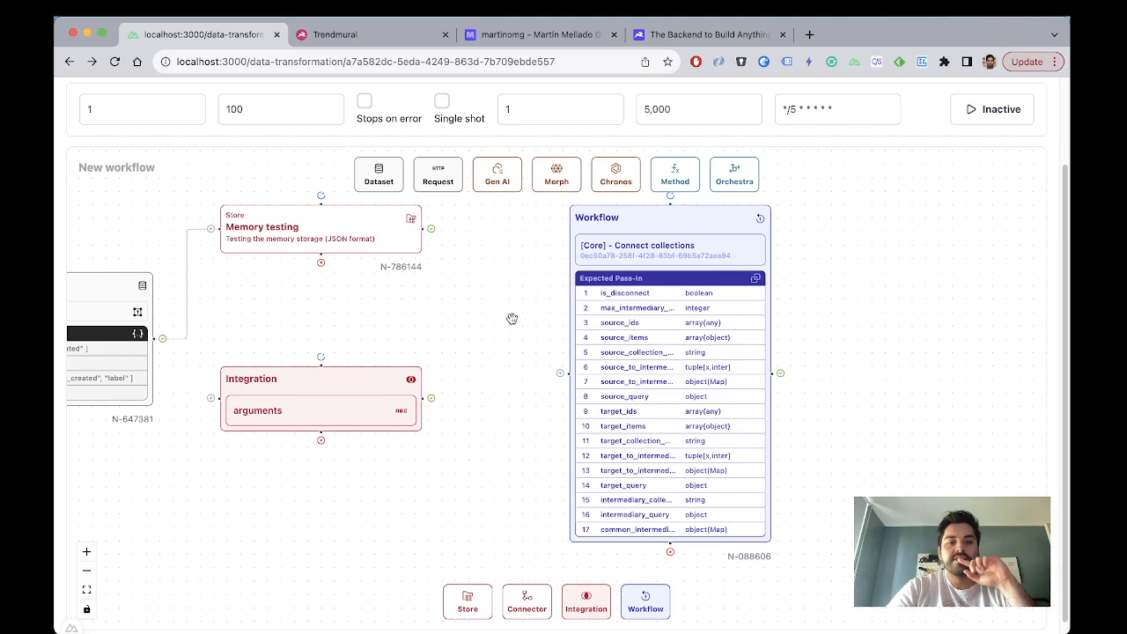
Step: Leave the New workflow canvas and open the [EXTRACT:fragment] - feedly:content::fragment-extraction:summaries workflow from the Data-transformations list
{"action": "left_click_drag", "start_coordinate": [495, 384], "coordinate": [514, 397]}
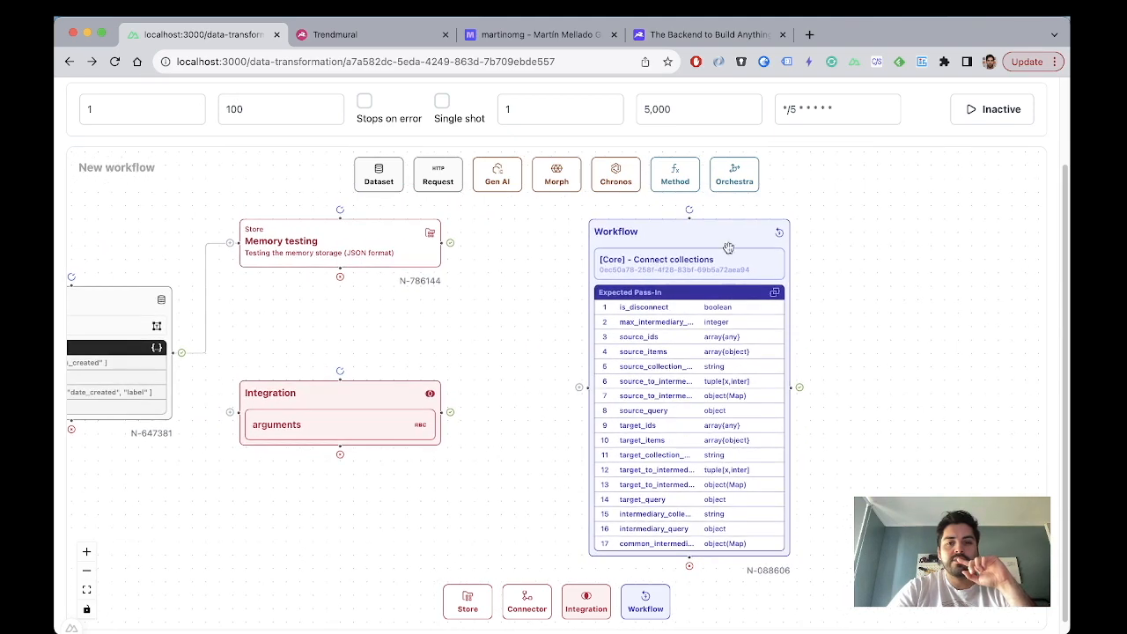
{"action": "scroll", "coordinate": [539, 133], "scroll_direction": "left", "scroll_amount": 5}
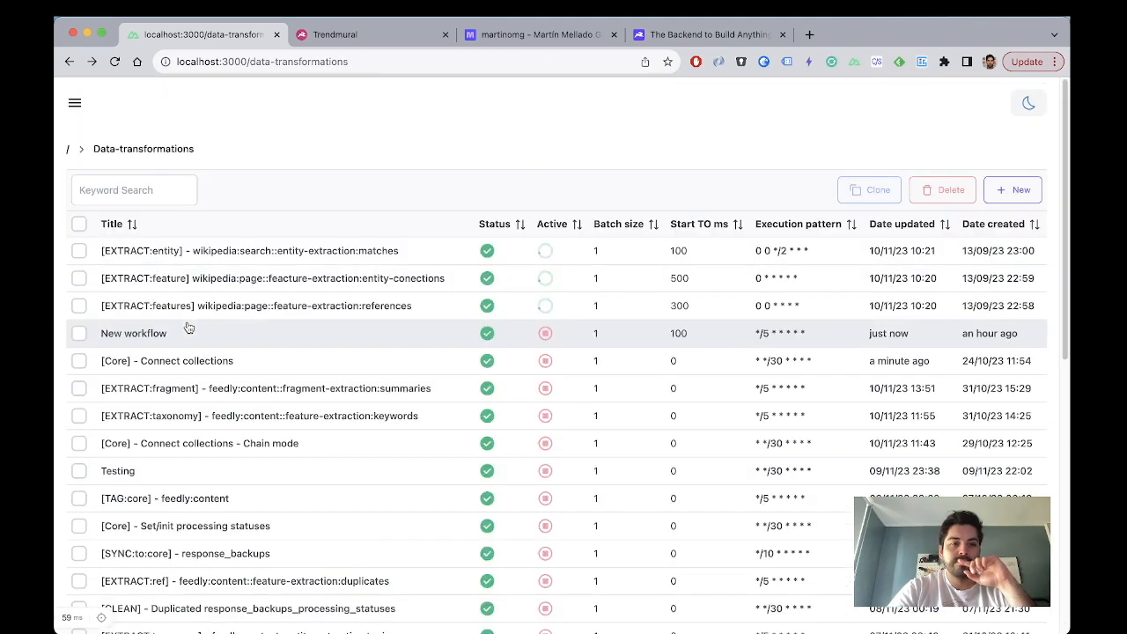
{"action": "scroll", "coordinate": [189, 327], "scroll_direction": "down", "scroll_amount": 1}
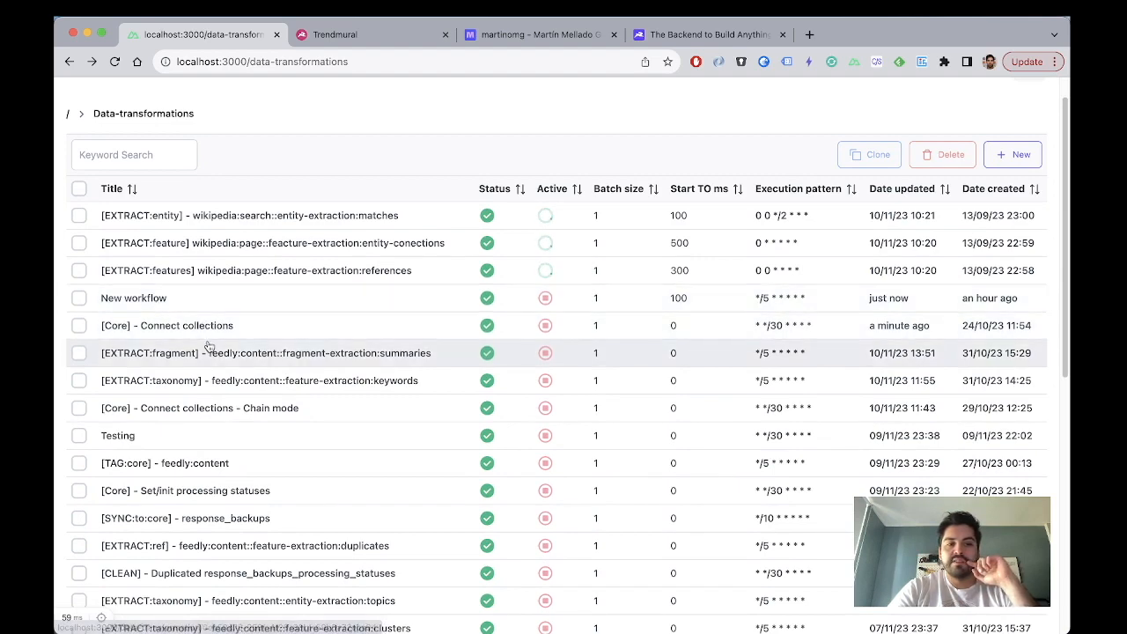
{"action": "scroll", "coordinate": [224, 288], "scroll_direction": "down", "scroll_amount": 2}
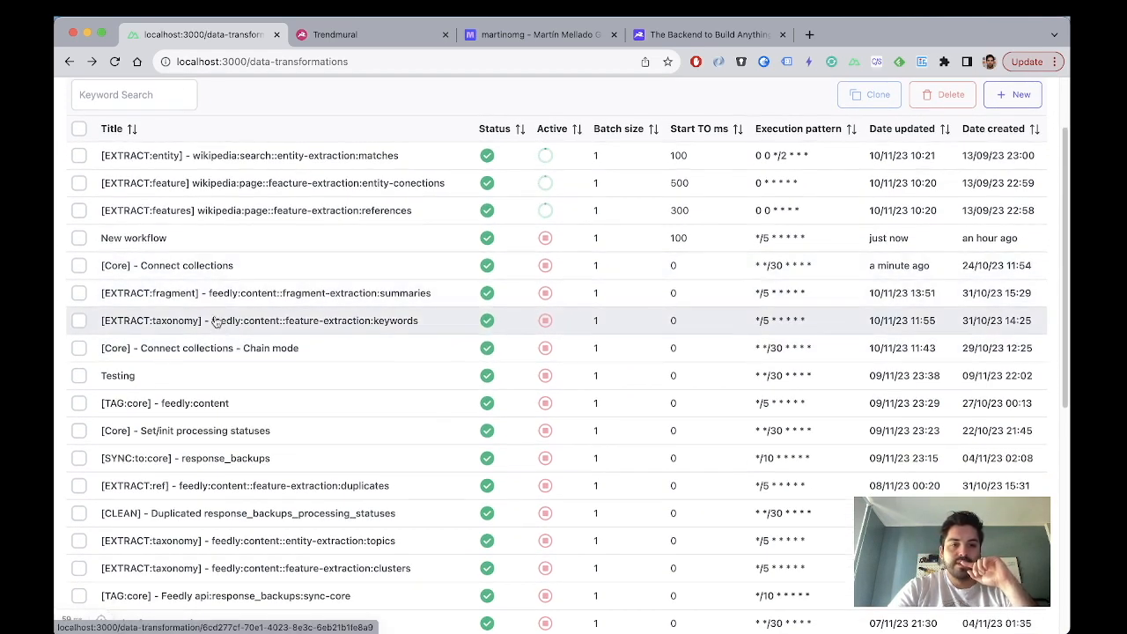
{"action": "left_click", "coordinate": [236, 293]}
{"action": "scroll", "coordinate": [480, 301], "scroll_direction": "down", "scroll_amount": 3}
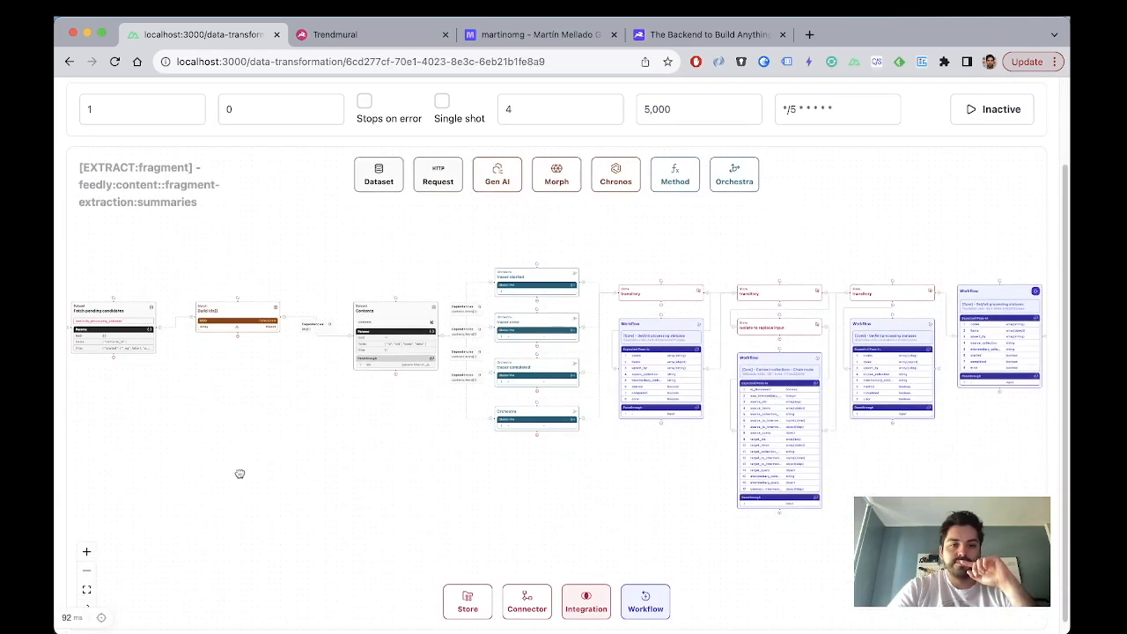
Step: Examine the Fetch pending candidates dataset at the start of the workflow and its link to the Build ids[] Morph node
{"action": "scroll", "coordinate": [495, 438], "scroll_direction": "up", "scroll_amount": 5}
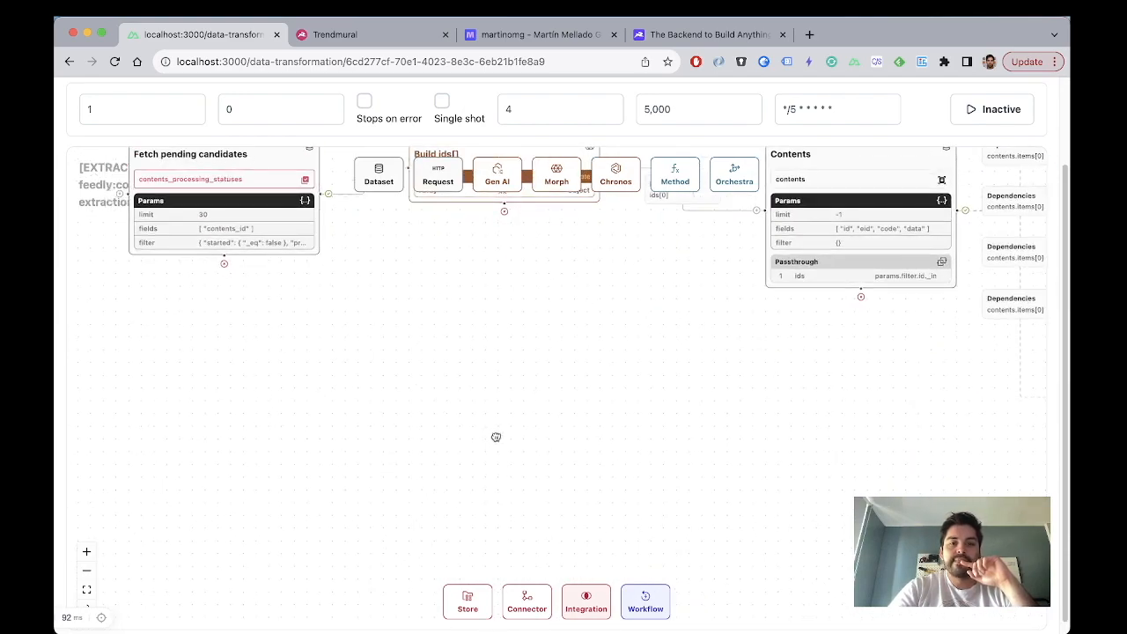
{"action": "left_click_drag", "start_coordinate": [496, 437], "coordinate": [496, 553]}
{"action": "left_click_drag", "start_coordinate": [485, 486], "coordinate": [611, 498]}
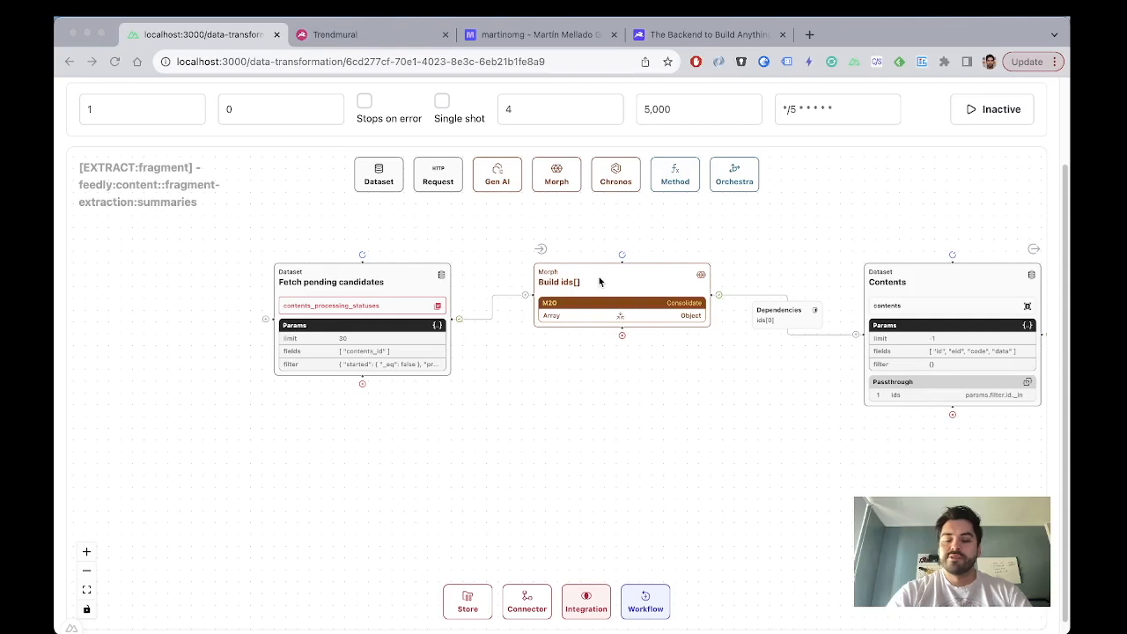
{"action": "left_click", "coordinate": [483, 467]}
{"action": "left_click_drag", "start_coordinate": [533, 425], "coordinate": [465, 425]}
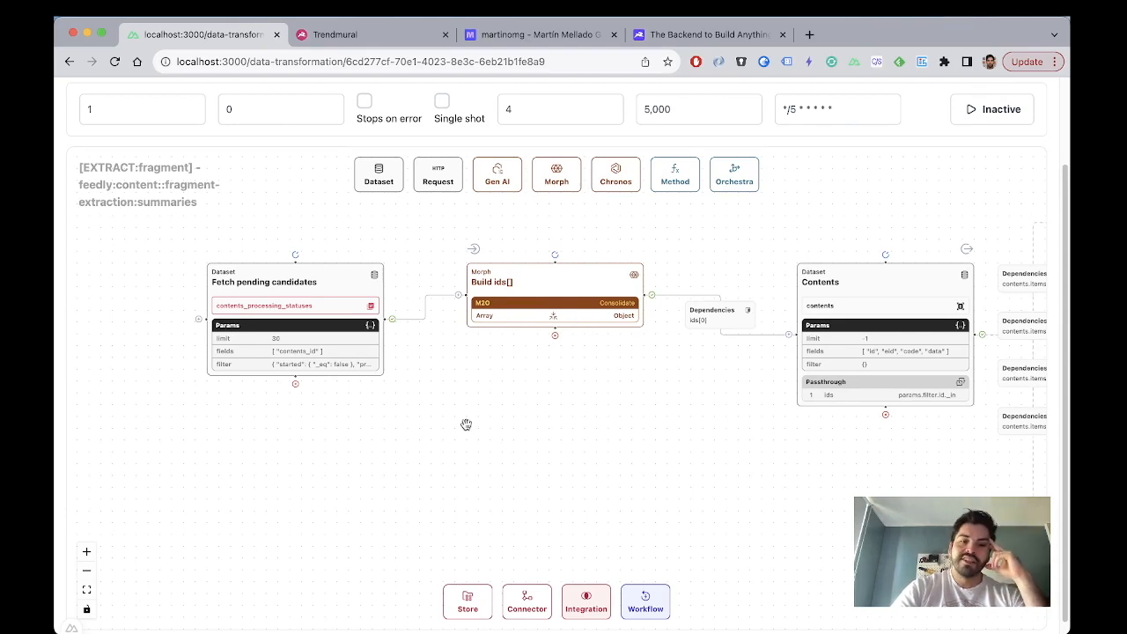
{"action": "left_click_drag", "start_coordinate": [465, 427], "coordinate": [487, 417]}
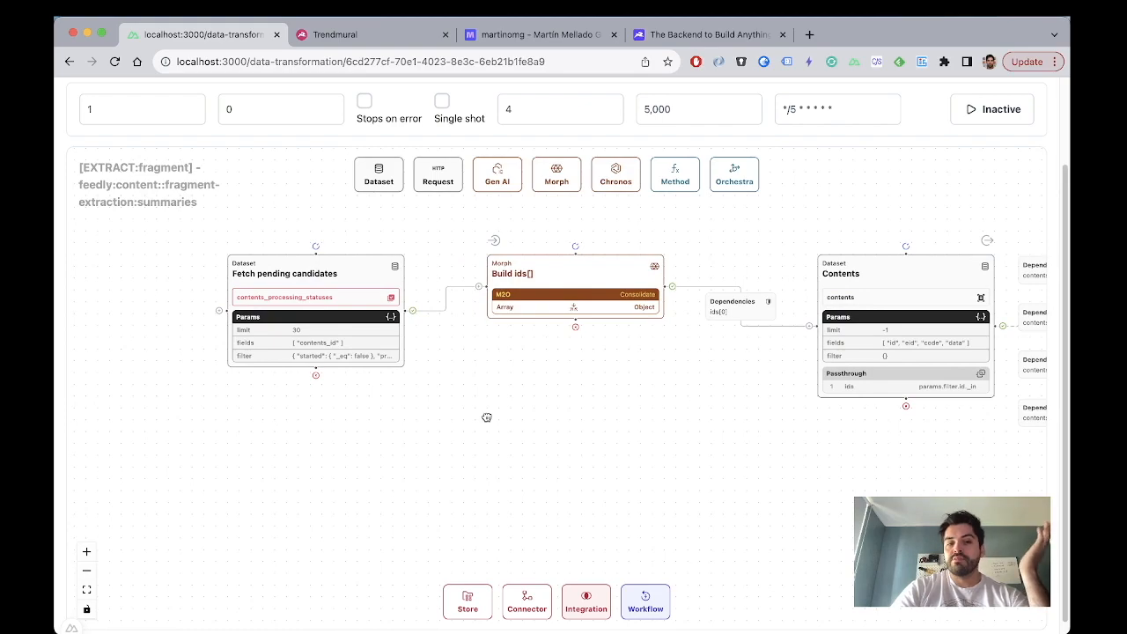
{"action": "scroll", "coordinate": [487, 417], "scroll_direction": "up", "scroll_amount": 3}
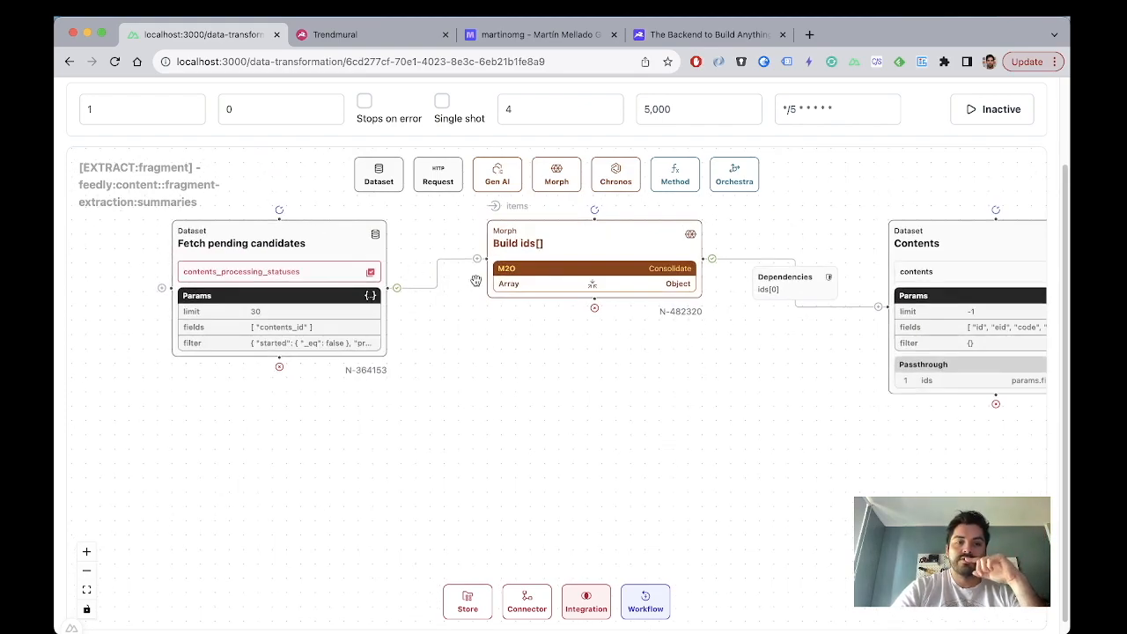
Step: Inspect the Build ids[] Morph node's array-to-object consolidation and its dependency link to the Contents dataset
{"action": "scroll", "coordinate": [476, 280], "scroll_direction": "up", "scroll_amount": 5}
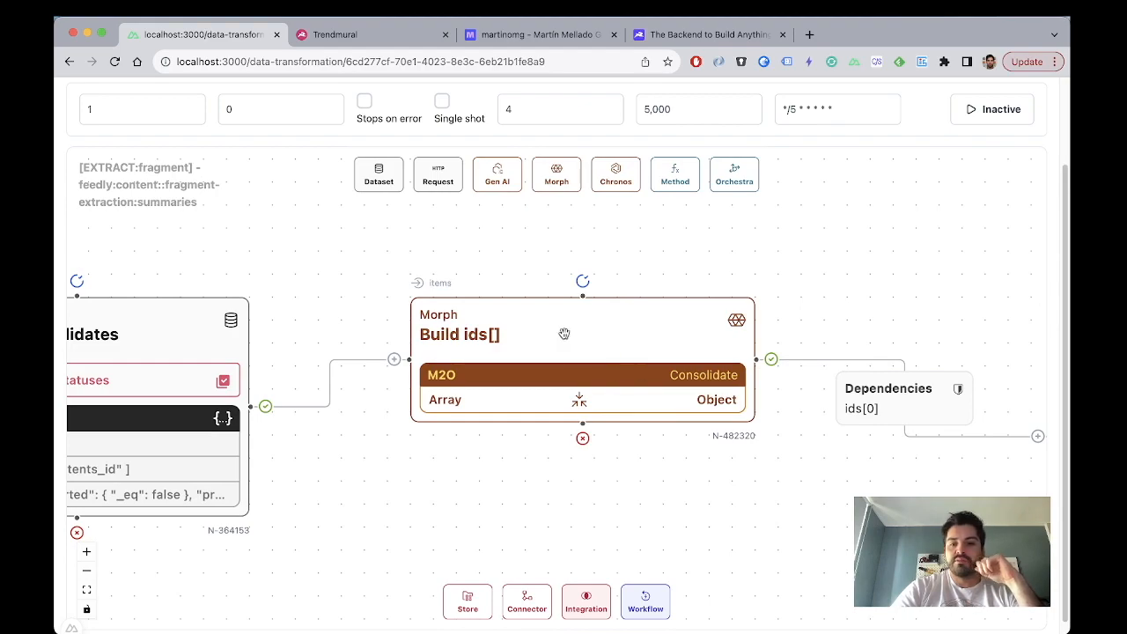
{"action": "scroll", "coordinate": [565, 333], "scroll_direction": "down", "scroll_amount": 5}
{"action": "scroll", "coordinate": [346, 447], "scroll_direction": "right", "scroll_amount": 8}
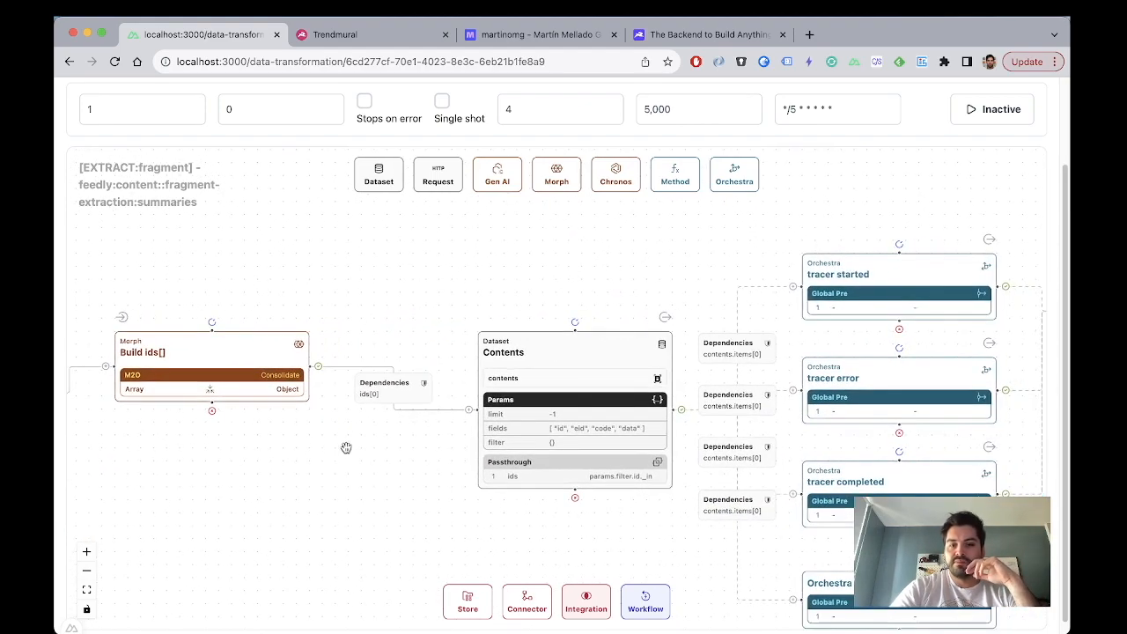
{"action": "scroll", "coordinate": [346, 448], "scroll_direction": "left", "scroll_amount": 6}
{"action": "scroll", "coordinate": [427, 347], "scroll_direction": "up", "scroll_amount": 3}
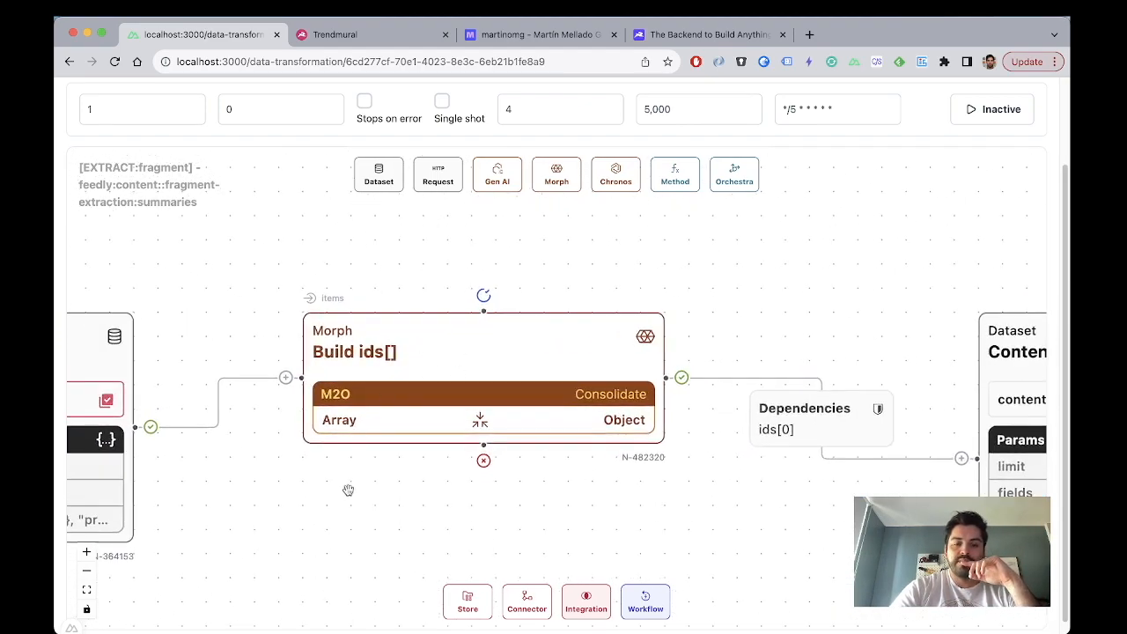
{"action": "scroll", "coordinate": [349, 489], "scroll_direction": "left", "scroll_amount": 4}
{"action": "scroll", "coordinate": [433, 437], "scroll_direction": "down", "scroll_amount": 2}
{"action": "scroll", "coordinate": [503, 353], "scroll_direction": "down", "scroll_amount": 5}
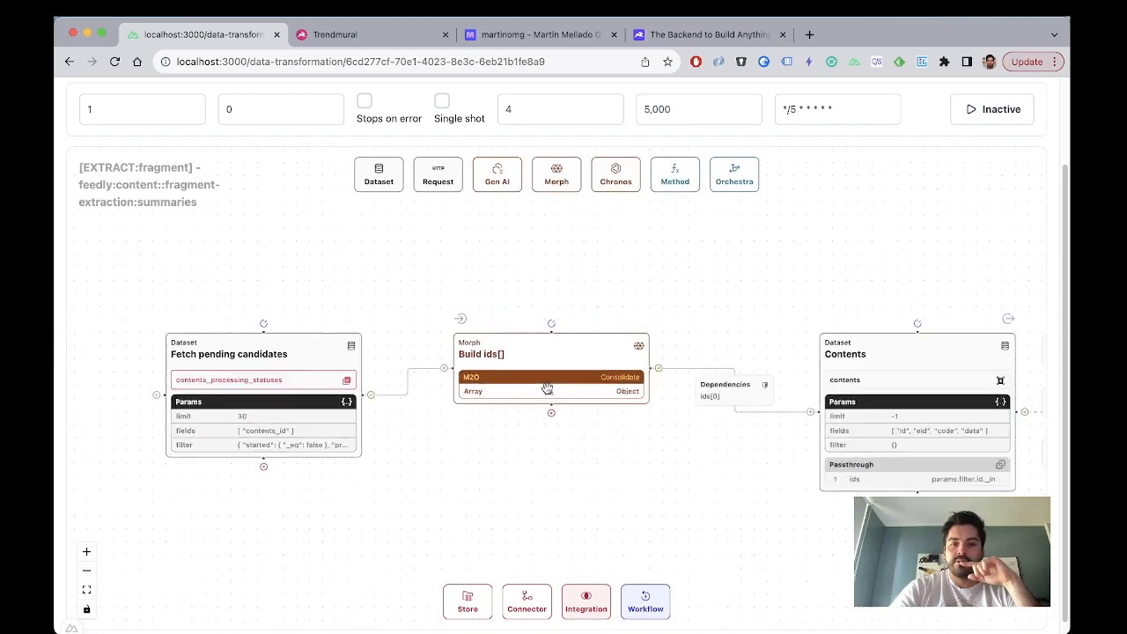
Step: Examine the Contents dataset node's params, its ids passthrough and its outgoing dependencies
{"action": "left_click_drag", "start_coordinate": [646, 473], "coordinate": [234, 478]}
{"action": "scroll", "coordinate": [406, 498], "scroll_direction": "up", "scroll_amount": 5}
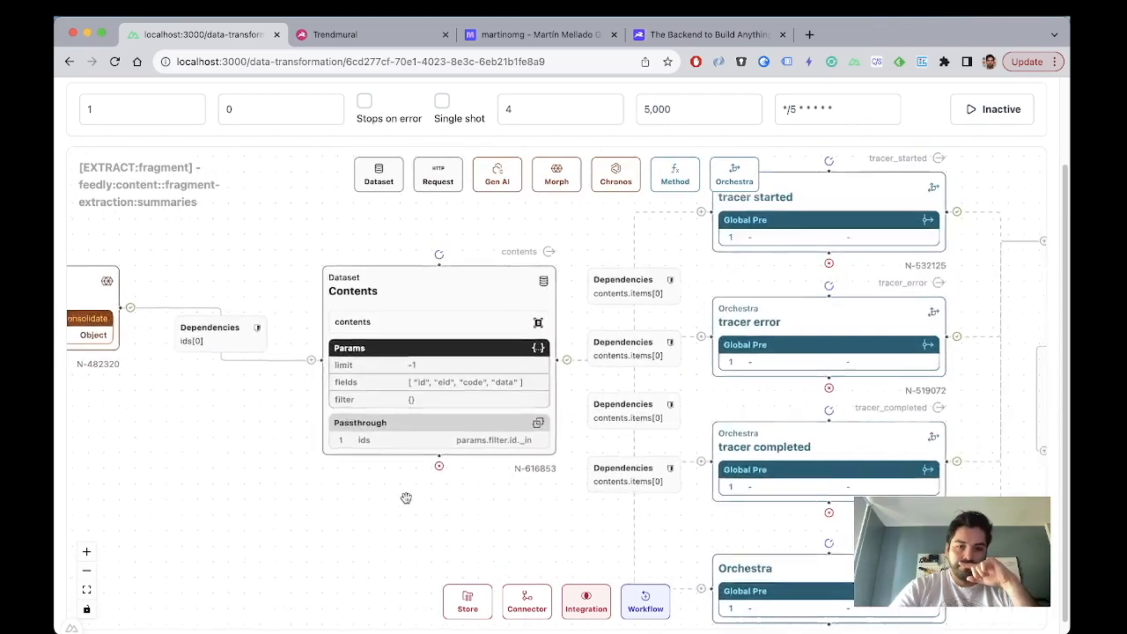
{"action": "left_click_drag", "start_coordinate": [503, 508], "coordinate": [458, 472]}
{"action": "scroll", "coordinate": [458, 472], "scroll_direction": "down", "scroll_amount": 2}
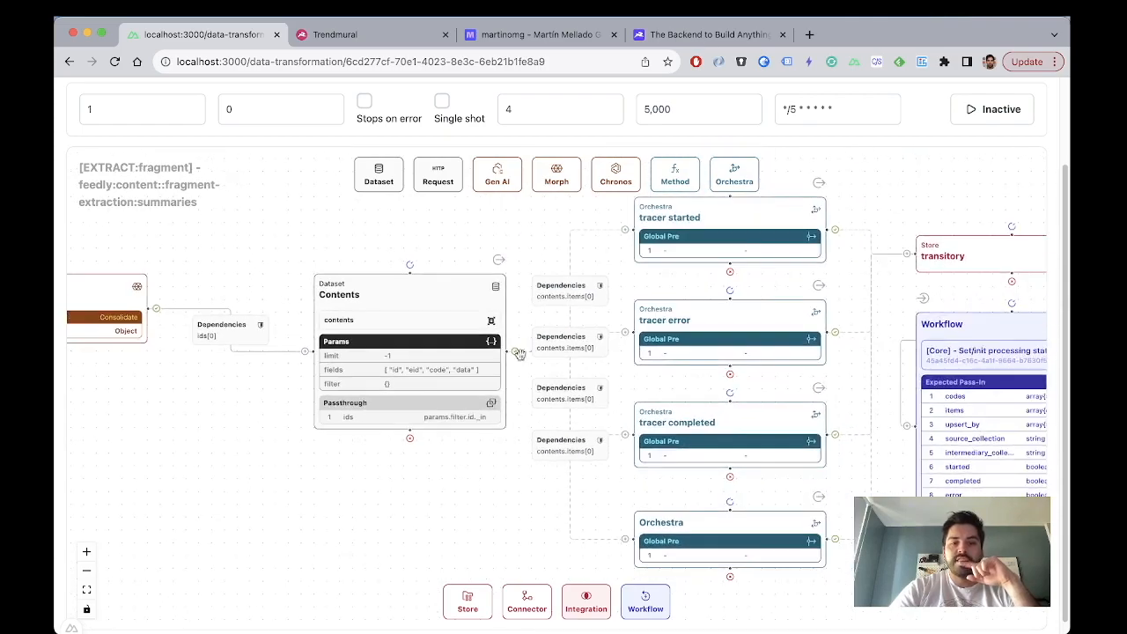
{"action": "scroll", "coordinate": [540, 388], "scroll_direction": "up", "scroll_amount": 3}
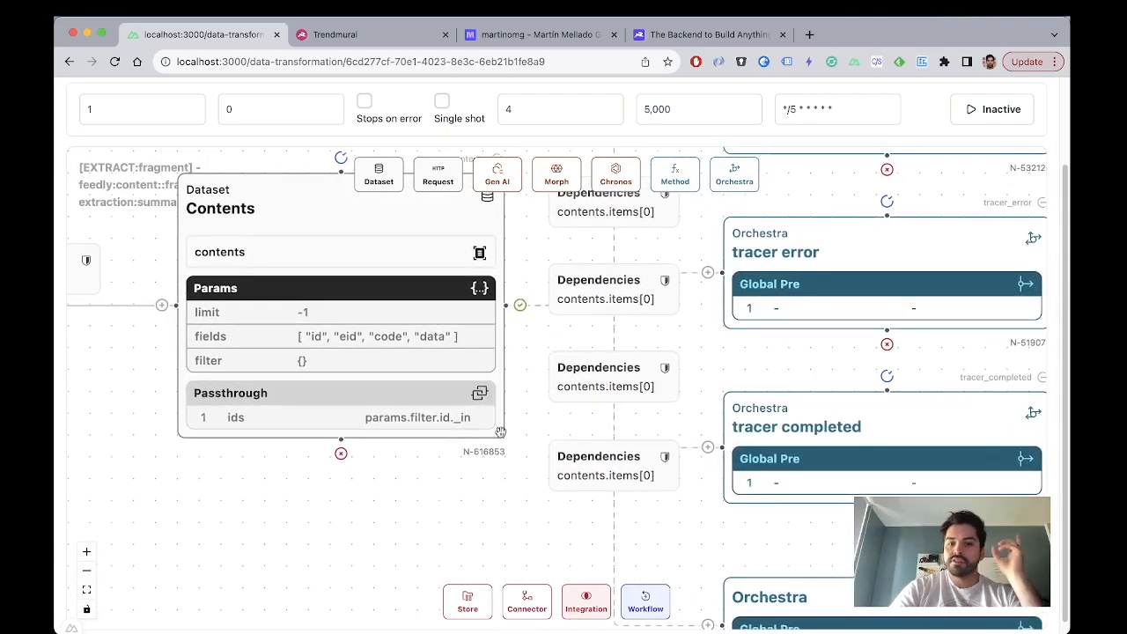
{"action": "left_click_drag", "start_coordinate": [345, 537], "coordinate": [602, 540]}
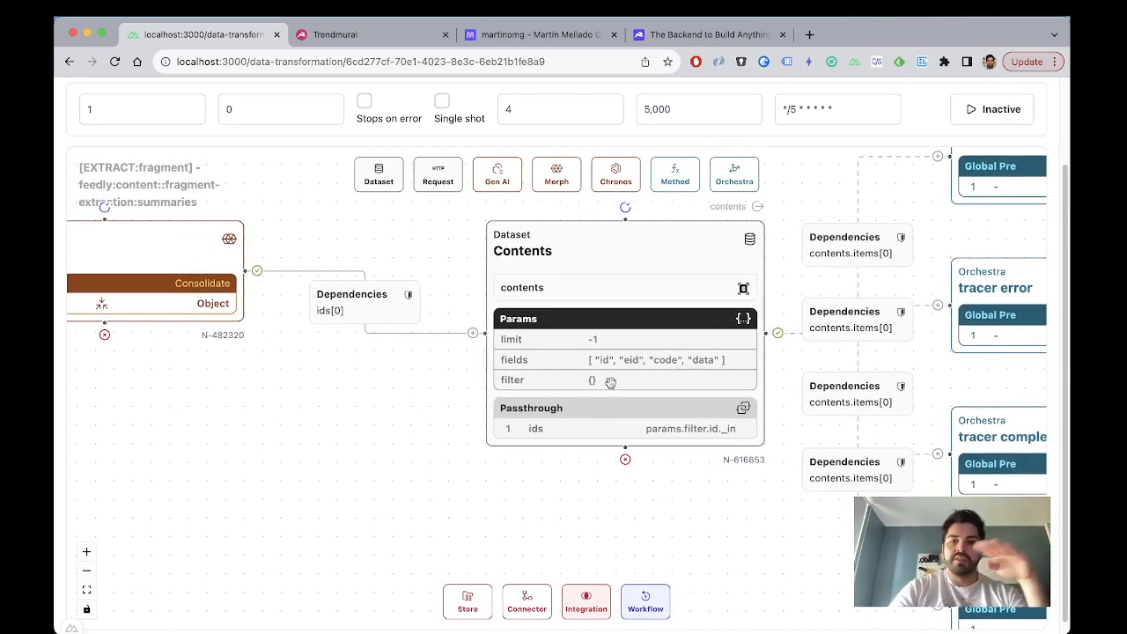
{"action": "scroll", "coordinate": [610, 381], "scroll_direction": "down", "scroll_amount": 3}
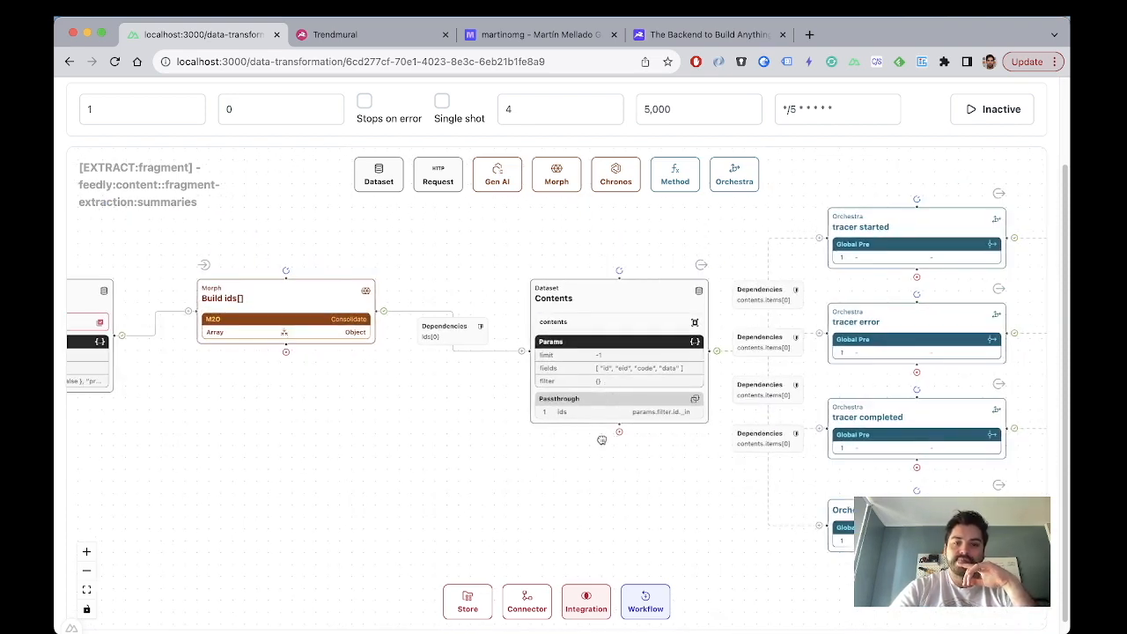
Step: Review the tracer started, tracer error, tracer completed and unlabelled Orchestra nodes, their output paths and the Store and Workflow nodes they feed
{"action": "left_click_drag", "start_coordinate": [613, 439], "coordinate": [317, 414]}
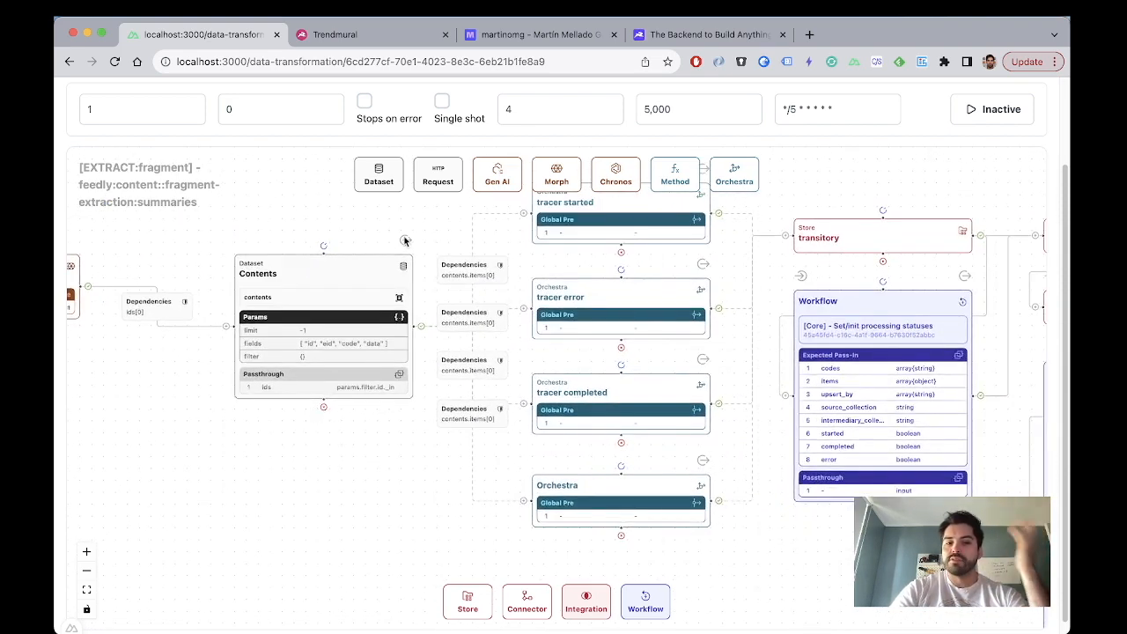
{"action": "left_click_drag", "start_coordinate": [409, 216], "coordinate": [294, 225]}
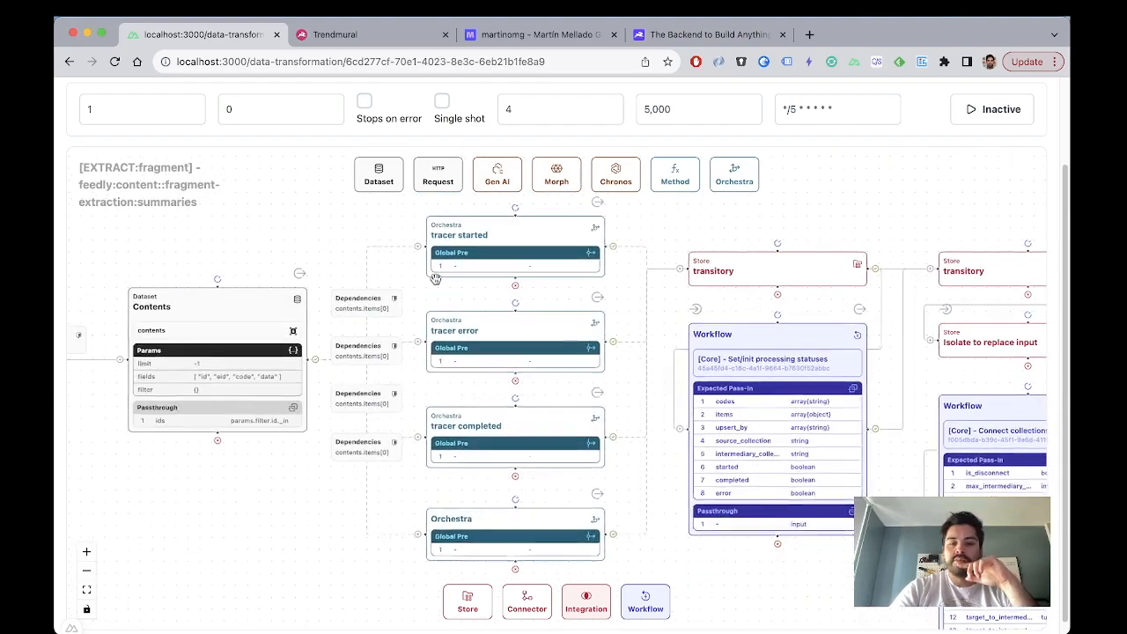
{"action": "scroll", "coordinate": [435, 278], "scroll_direction": "up", "scroll_amount": 3}
{"action": "scroll", "coordinate": [435, 279], "scroll_direction": "up", "scroll_amount": 5}
{"action": "scroll", "coordinate": [435, 279], "scroll_direction": "down", "scroll_amount": 4}
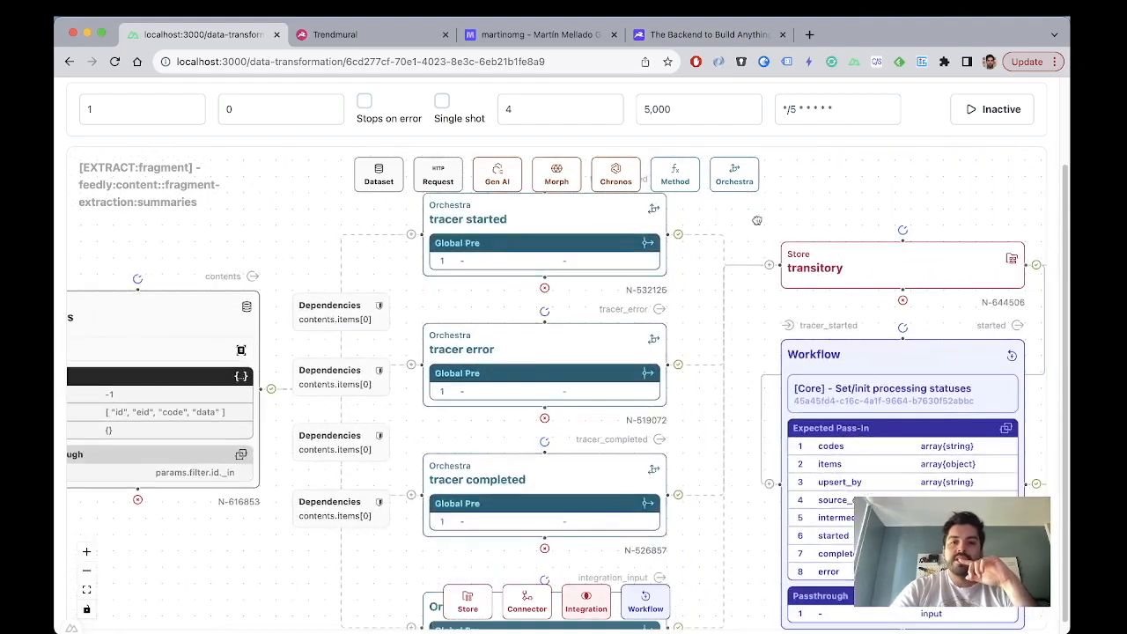
{"action": "left_click_drag", "start_coordinate": [755, 220], "coordinate": [672, 238]}
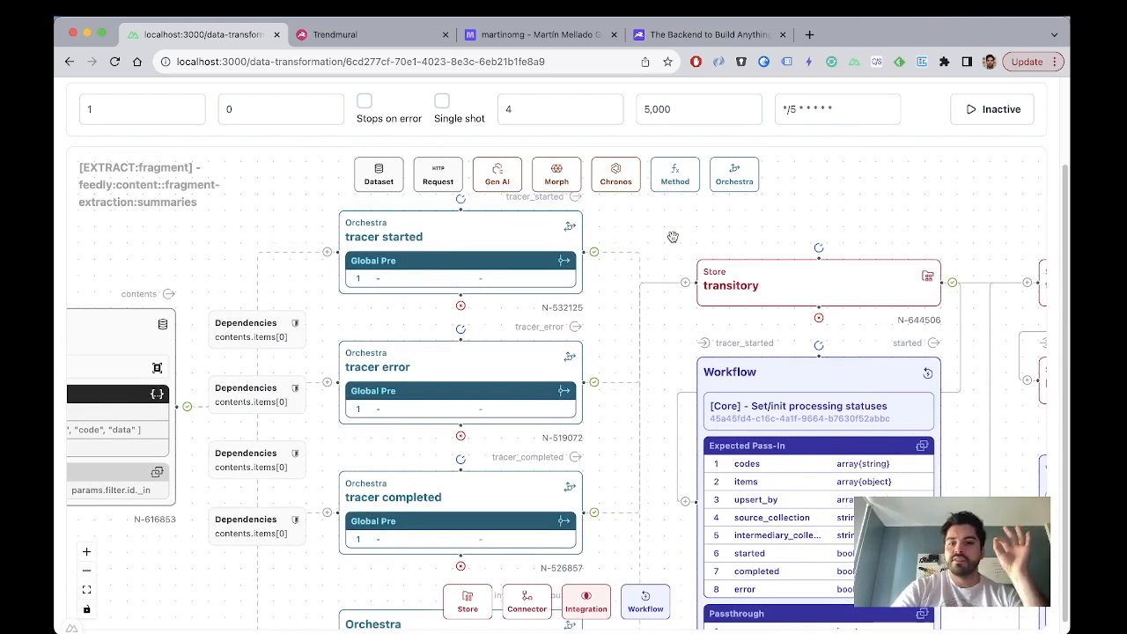
{"action": "left_click_drag", "start_coordinate": [672, 238], "coordinate": [631, 218]}
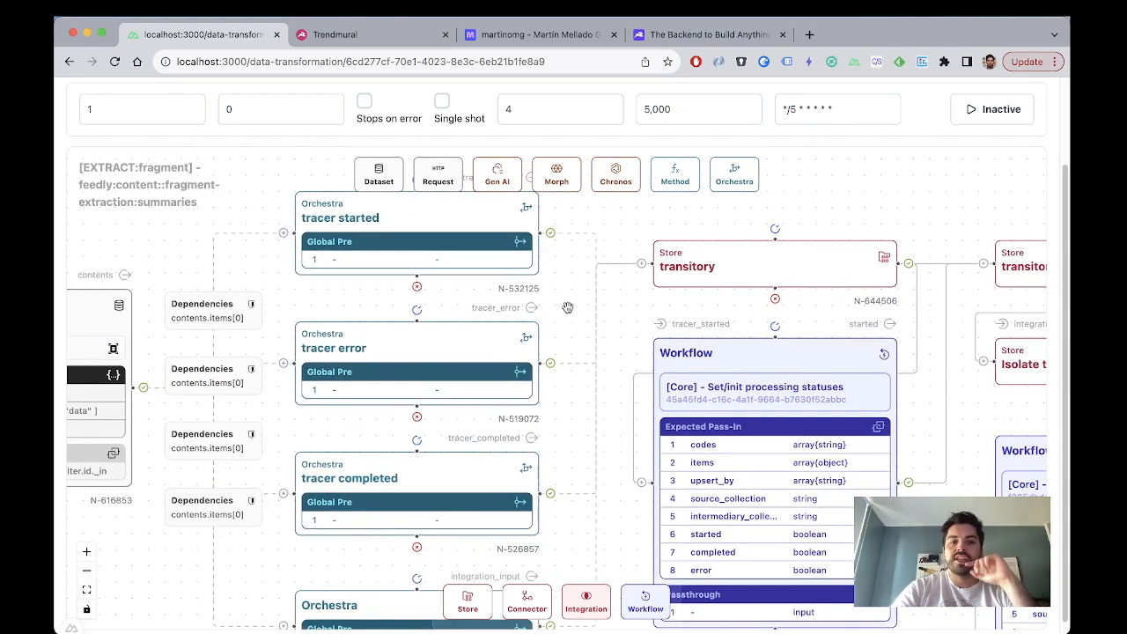
{"action": "scroll", "coordinate": [568, 307], "scroll_direction": "down", "scroll_amount": 3}
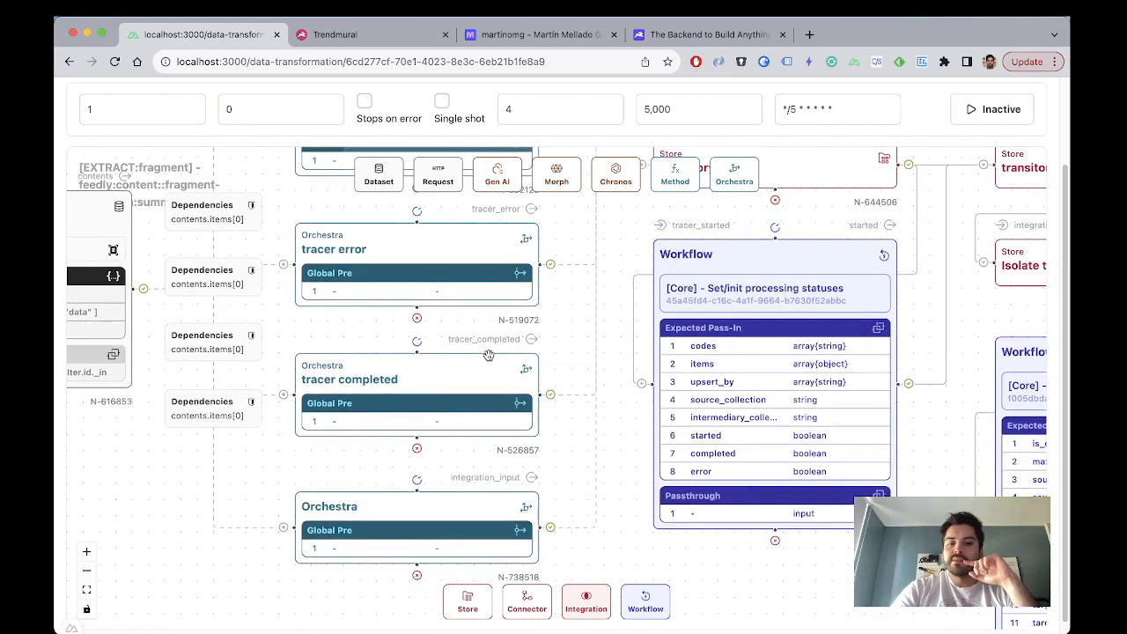
{"action": "scroll", "coordinate": [344, 319], "scroll_direction": "down", "scroll_amount": 3}
{"action": "scroll", "coordinate": [344, 319], "scroll_direction": "left", "scroll_amount": 2}
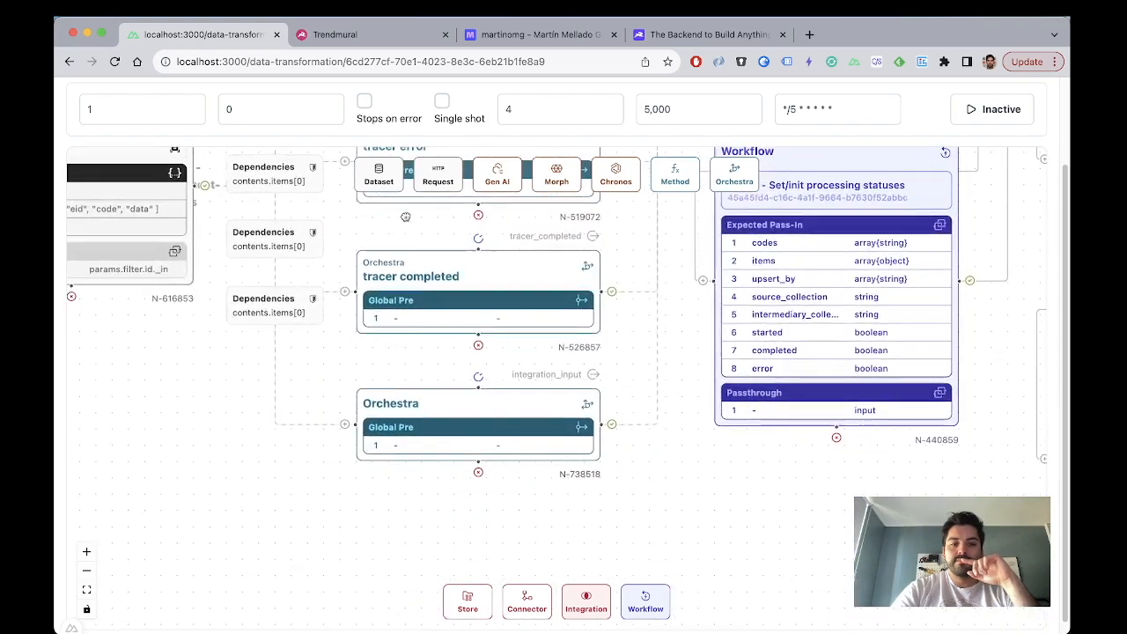
Step: Open the unlabelled Orchestra node that outputs integration_input and examine the loop over source.contents.items in its global pre method
{"action": "double_click", "coordinate": [442, 407]}
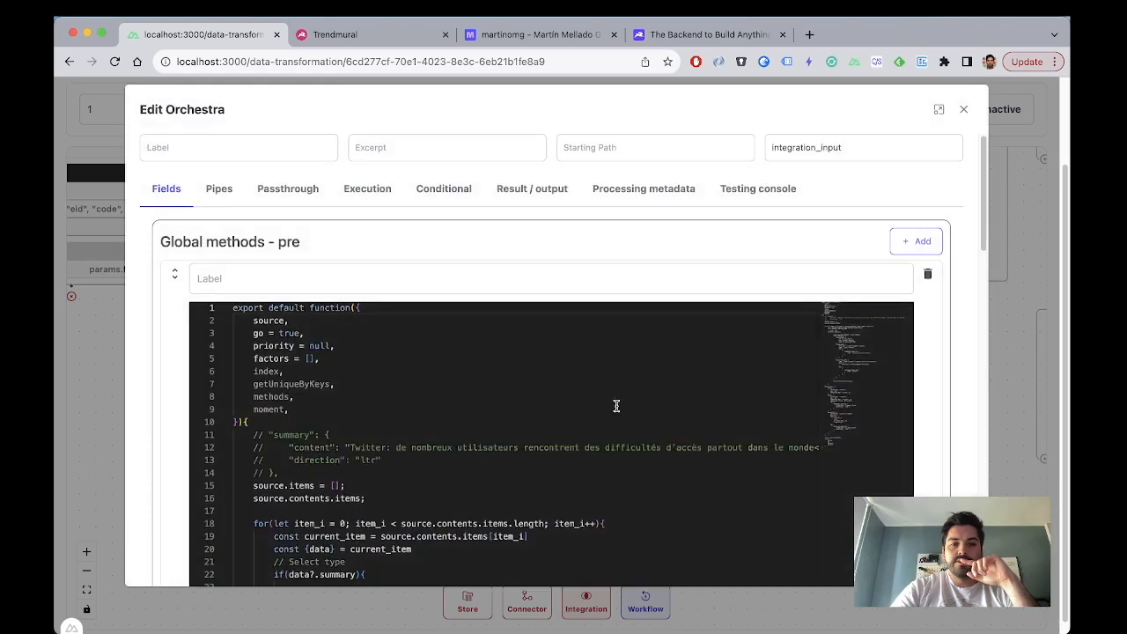
{"action": "scroll", "coordinate": [772, 457], "scroll_direction": "down", "scroll_amount": 1}
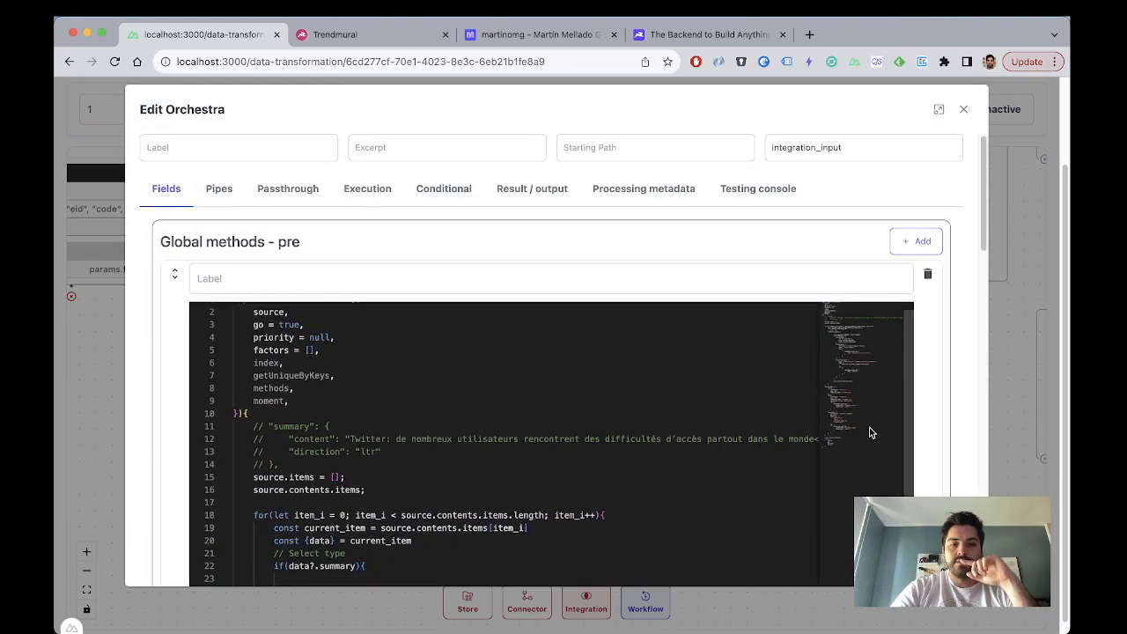
{"action": "scroll", "coordinate": [936, 411], "scroll_direction": "down", "scroll_amount": 10}
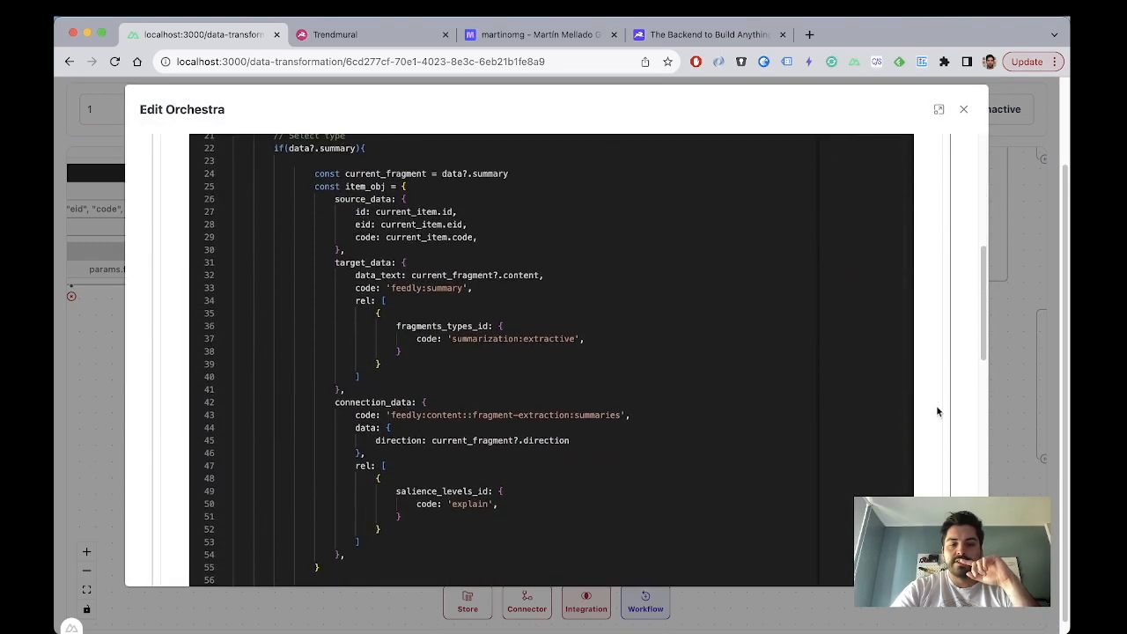
{"action": "scroll", "coordinate": [937, 411], "scroll_direction": "up", "scroll_amount": 8}
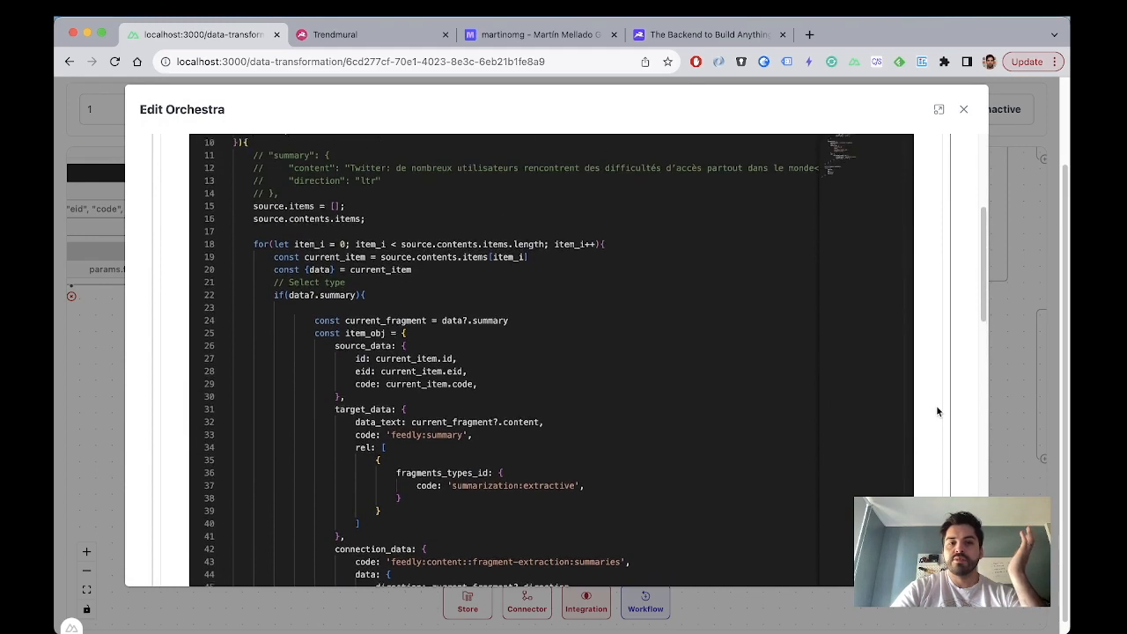
{"action": "scroll", "coordinate": [936, 411], "scroll_direction": "down", "scroll_amount": 1}
{"action": "left_click", "coordinate": [417, 271]}
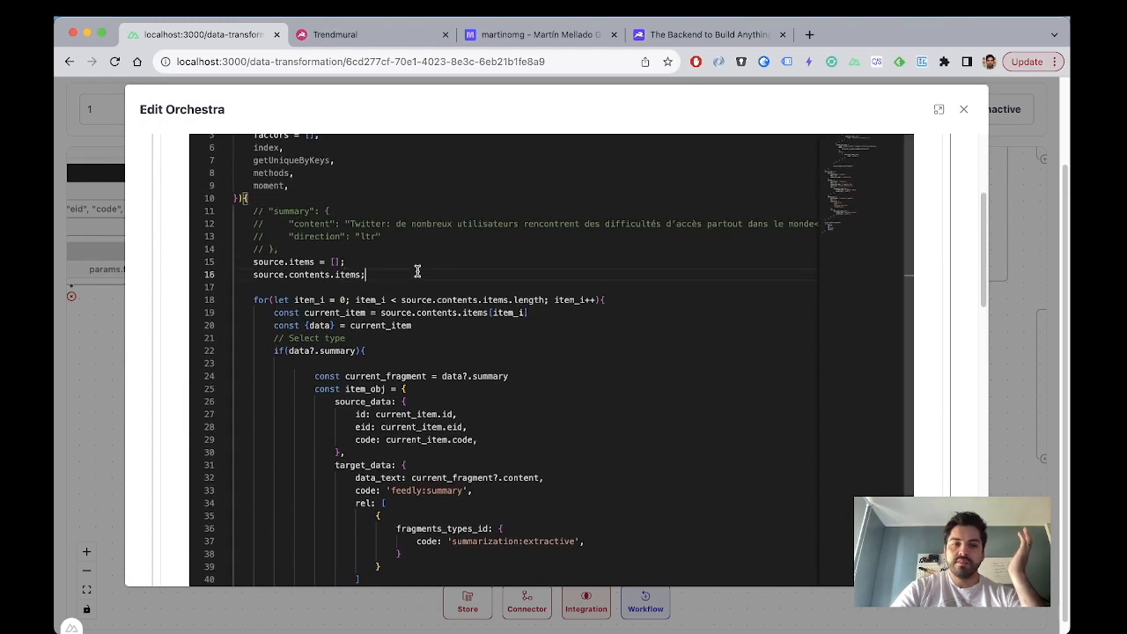
{"action": "left_click", "coordinate": [450, 329]}
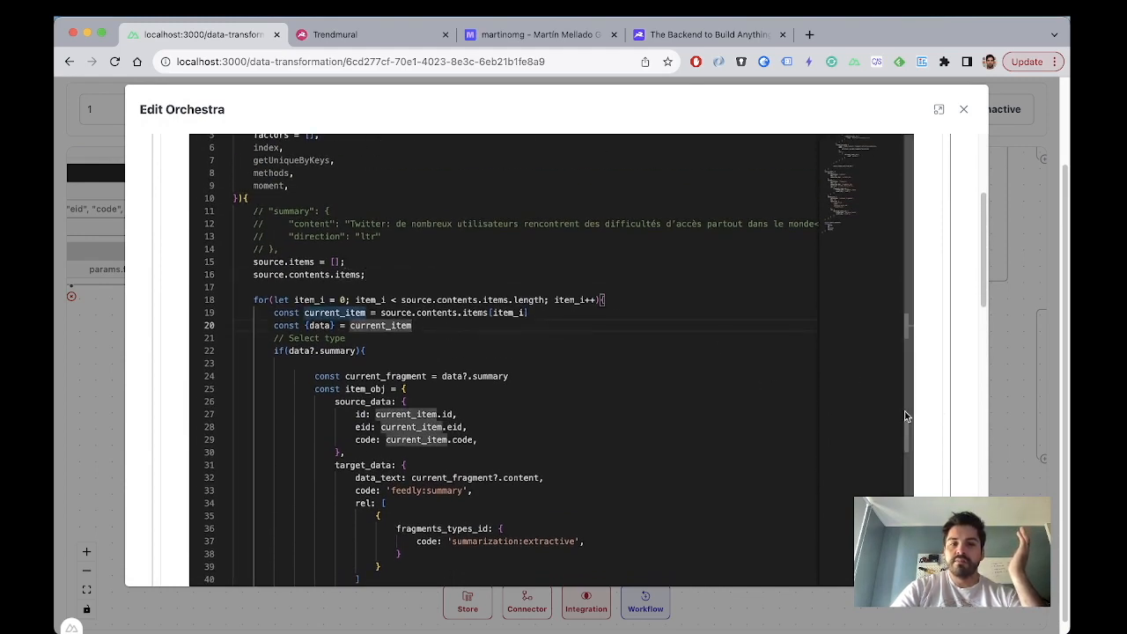
Step: Review the target_data and connection_data definitions and the source.meta collection mappings in the Orchestra node's code
{"action": "scroll", "coordinate": [935, 405], "scroll_direction": "down", "scroll_amount": 8}
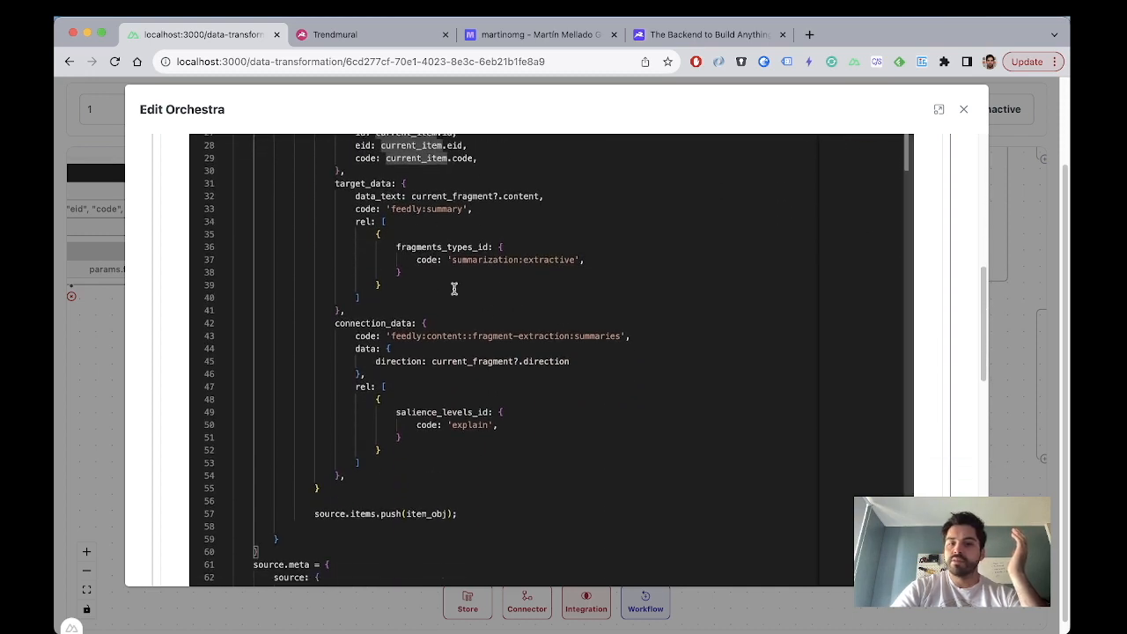
{"action": "scroll", "coordinate": [940, 421], "scroll_direction": "down", "scroll_amount": 8}
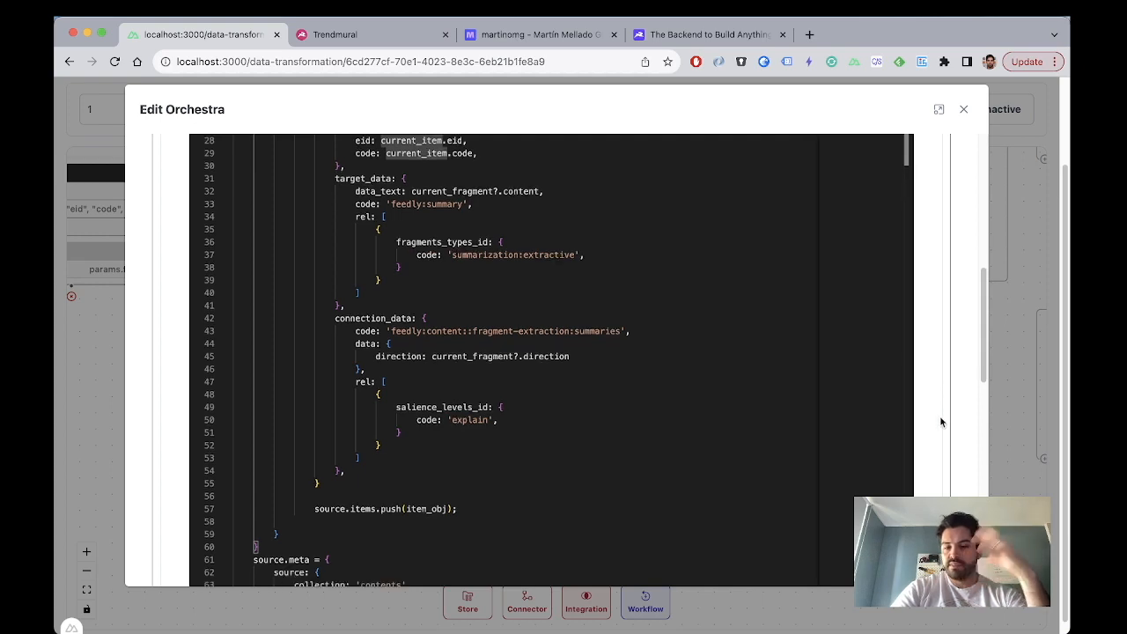
{"action": "scroll", "coordinate": [940, 422], "scroll_direction": "down", "scroll_amount": 2}
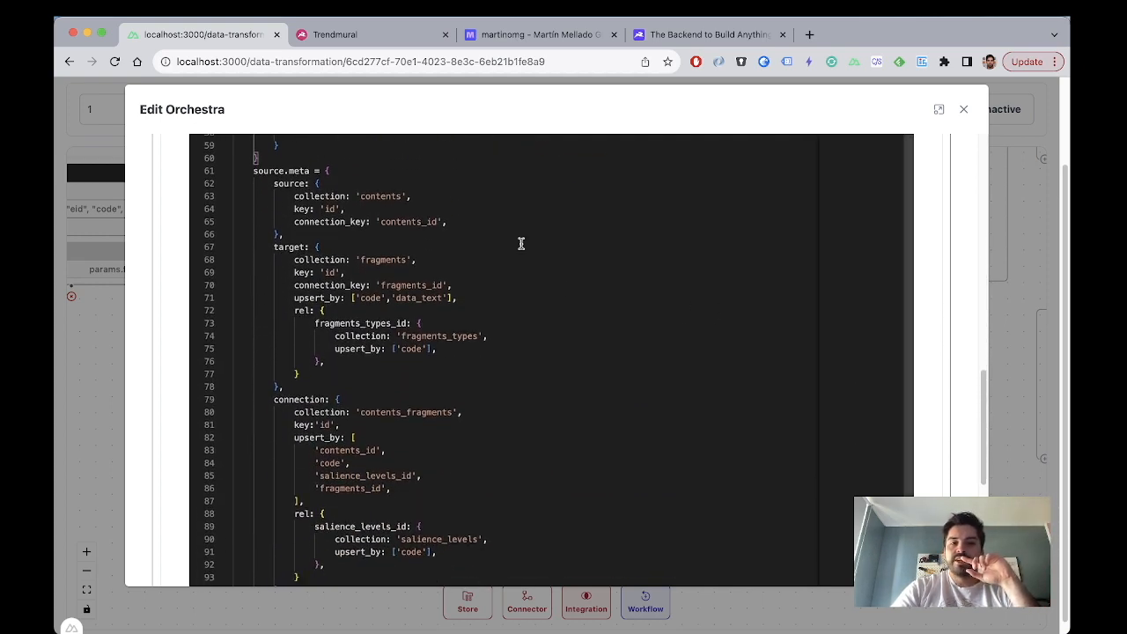
Step: Review the contents_fragments connection mapping in the Orchestra node's code and close the node editor
{"action": "scroll", "coordinate": [954, 414], "scroll_direction": "down", "scroll_amount": 2}
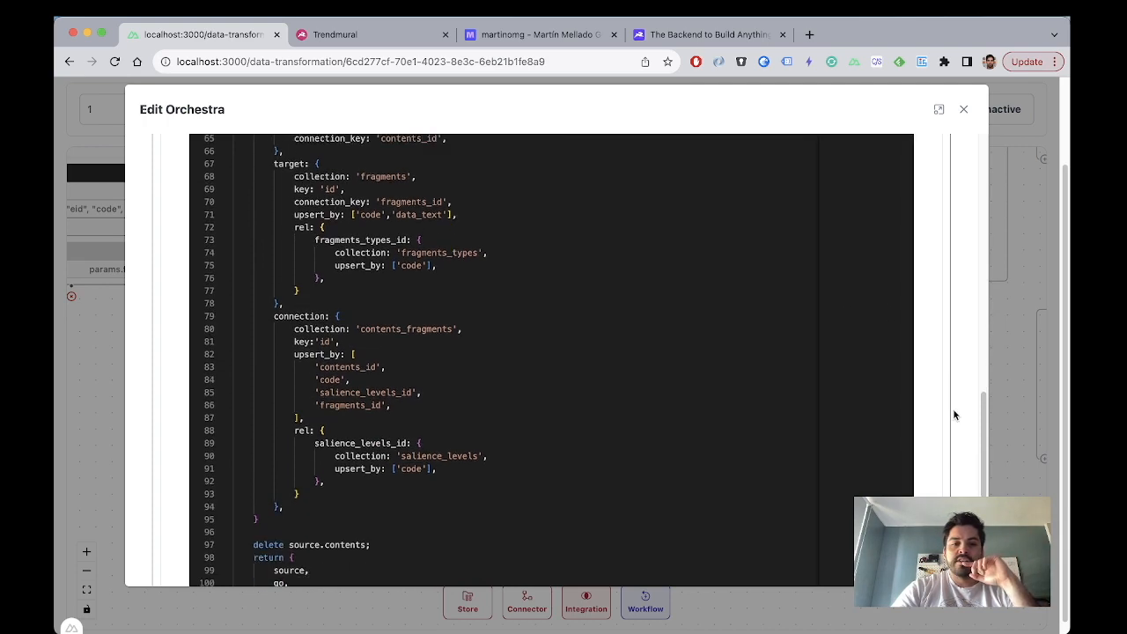
{"action": "scroll", "coordinate": [954, 415], "scroll_direction": "up", "scroll_amount": 5}
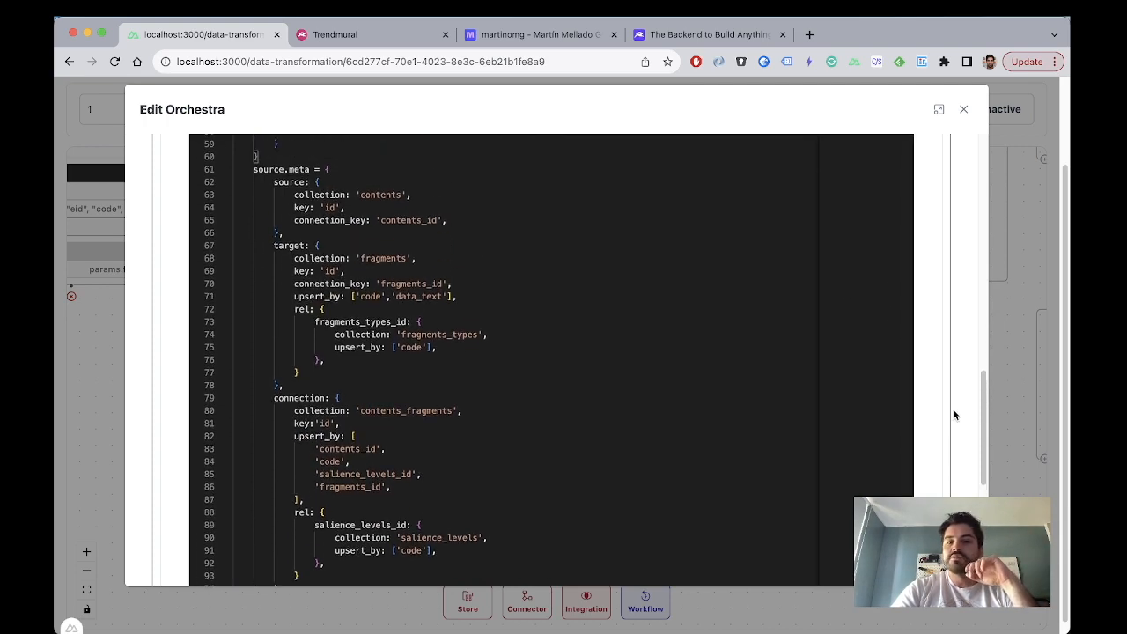
{"action": "left_click", "coordinate": [963, 109]}
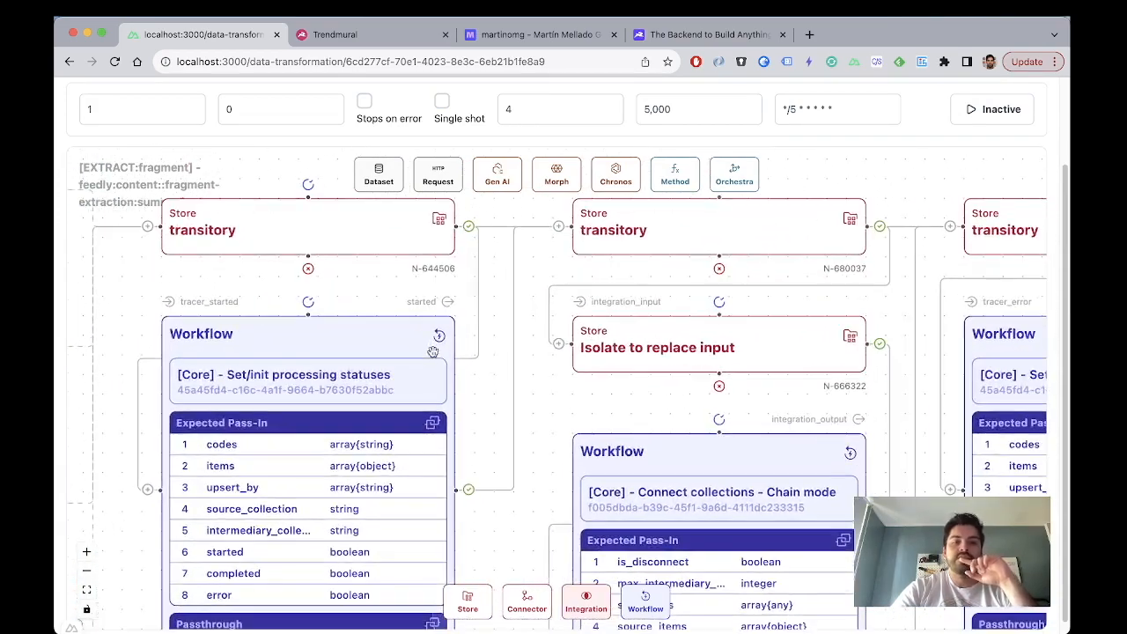
Step: Examine the first transitory Store node, its tracer_started Set/init processing statuses Workflow node and the Orchestra nodes feeding them
{"action": "left_click_drag", "start_coordinate": [490, 425], "coordinate": [563, 414]}
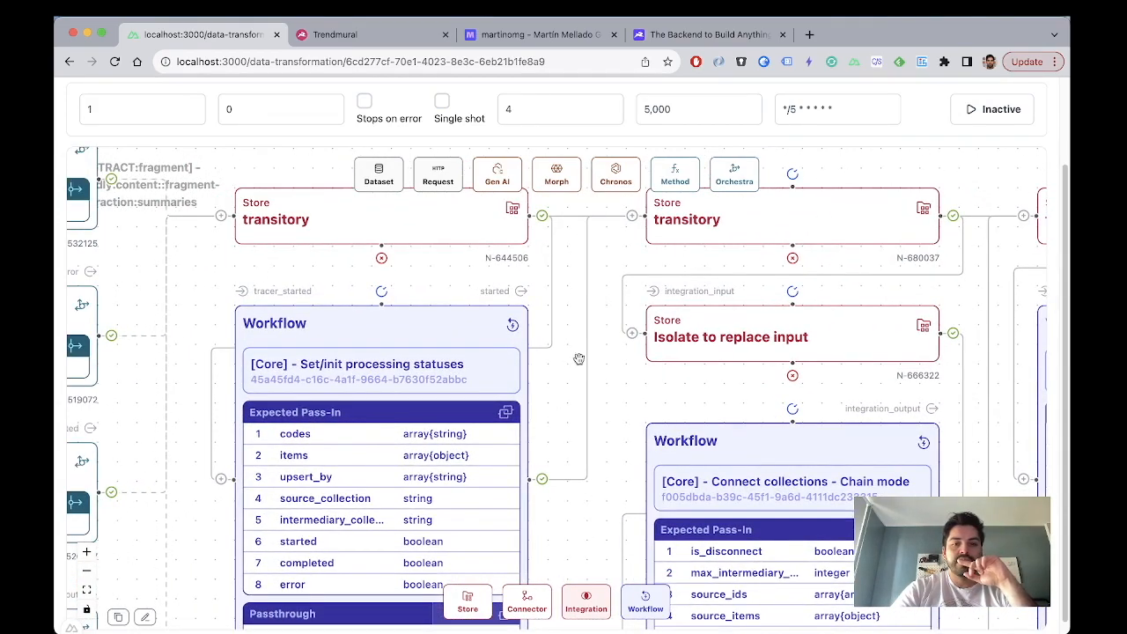
{"action": "left_click_drag", "start_coordinate": [626, 377], "coordinate": [600, 377]}
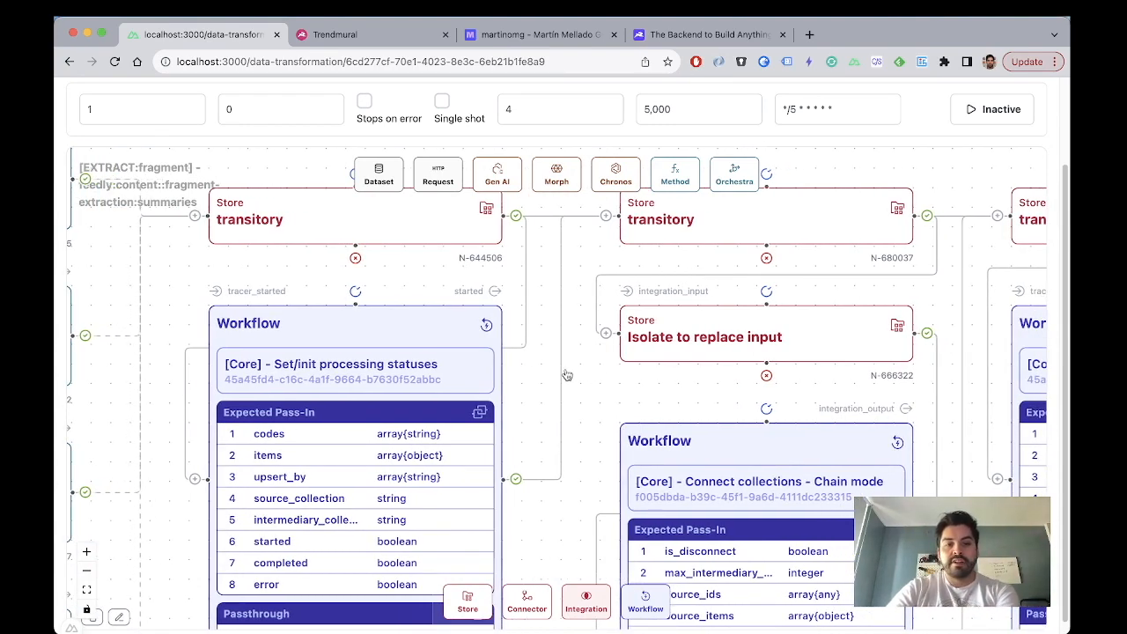
{"action": "scroll", "coordinate": [567, 376], "scroll_direction": "down", "scroll_amount": 2}
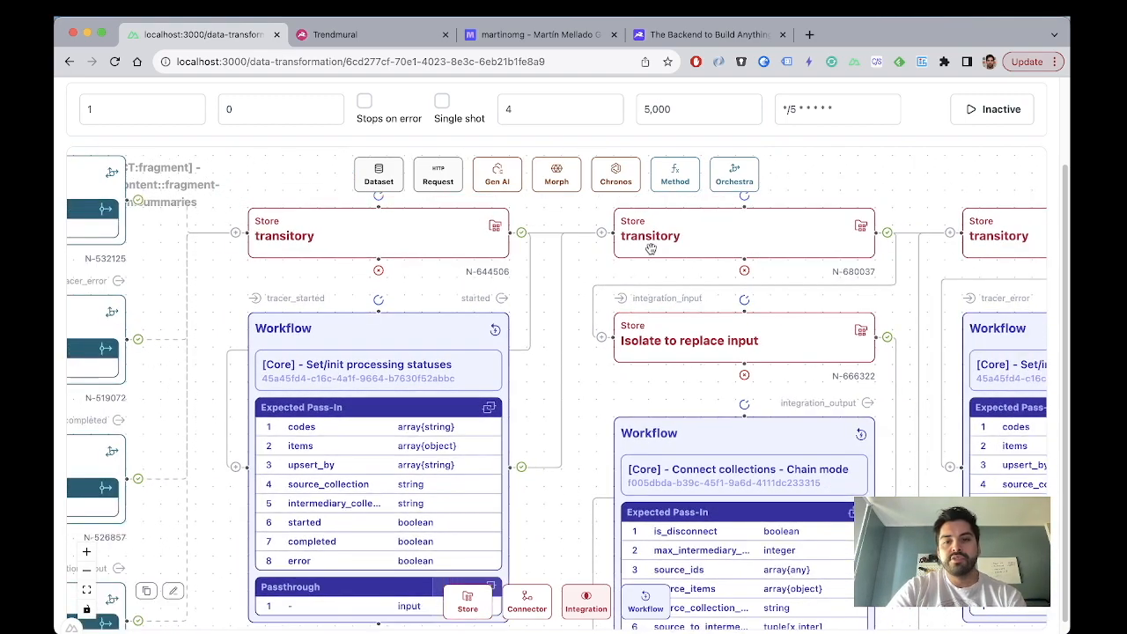
{"action": "scroll", "coordinate": [238, 194], "scroll_direction": "down", "scroll_amount": 3}
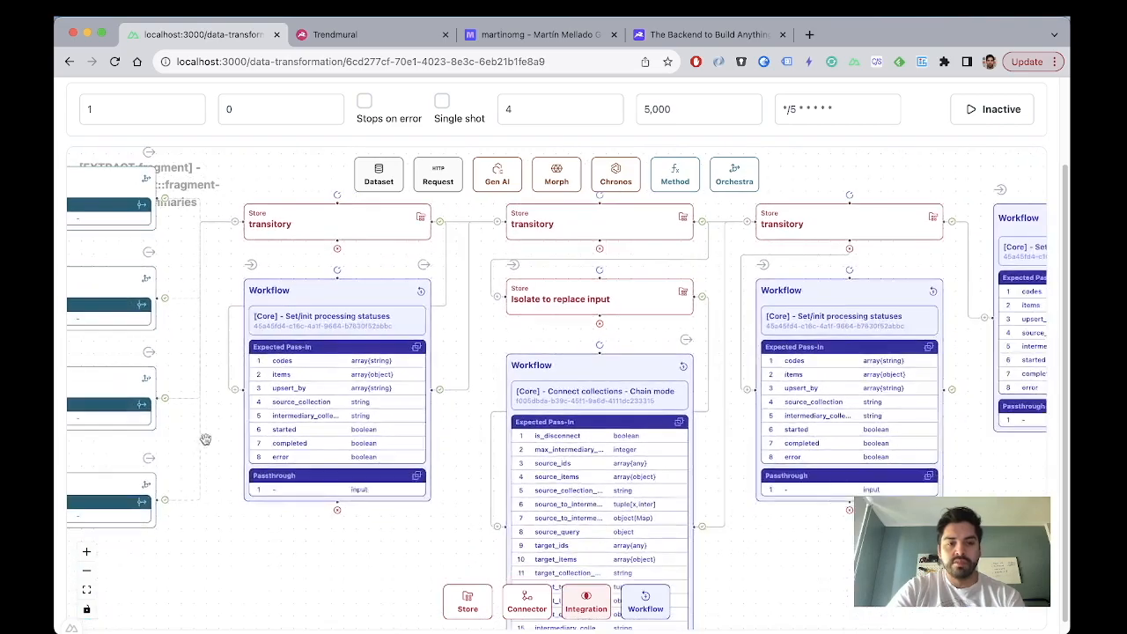
{"action": "left_click_drag", "start_coordinate": [188, 467], "coordinate": [254, 523]}
{"action": "left_click_drag", "start_coordinate": [284, 581], "coordinate": [357, 528]}
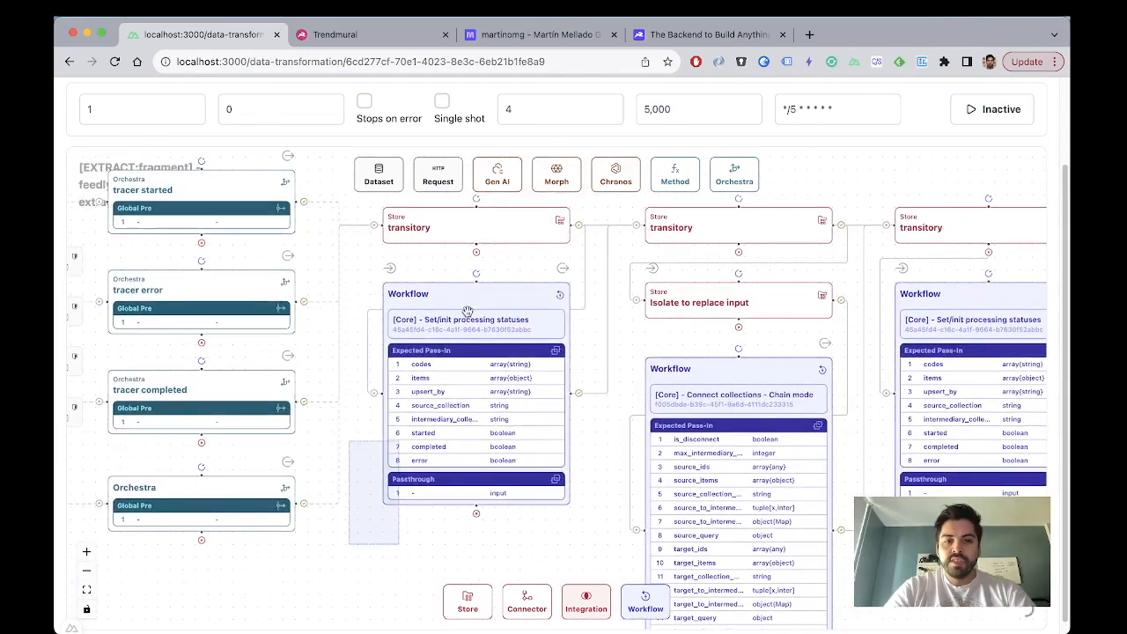
{"action": "scroll", "coordinate": [573, 358], "scroll_direction": "down", "scroll_amount": 2}
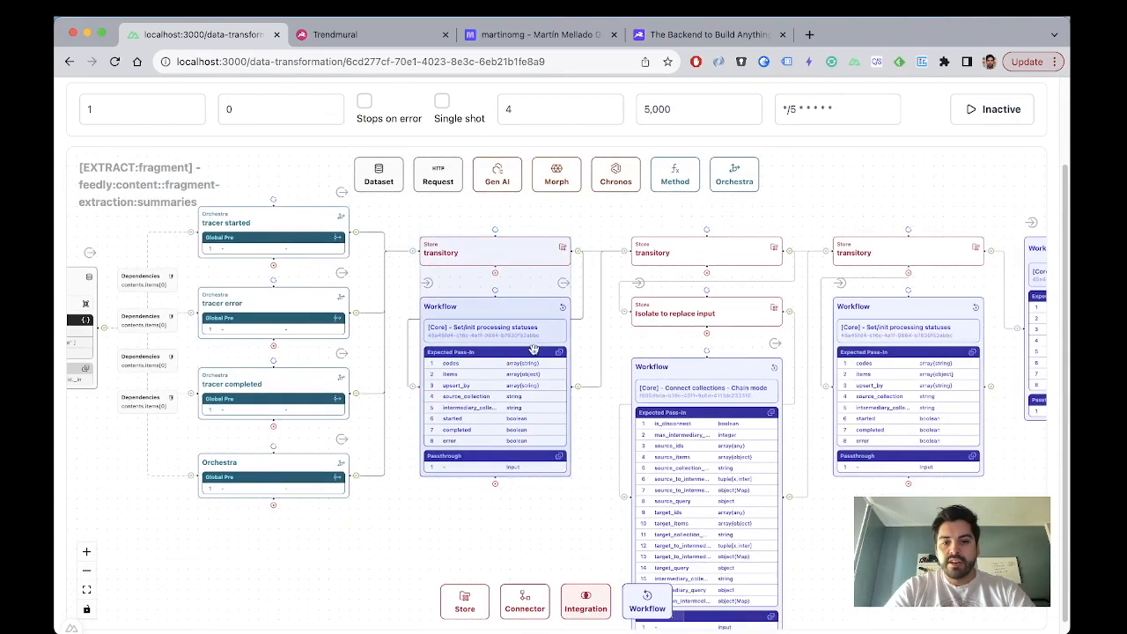
{"action": "scroll", "coordinate": [681, 250], "scroll_direction": "up", "scroll_amount": 3}
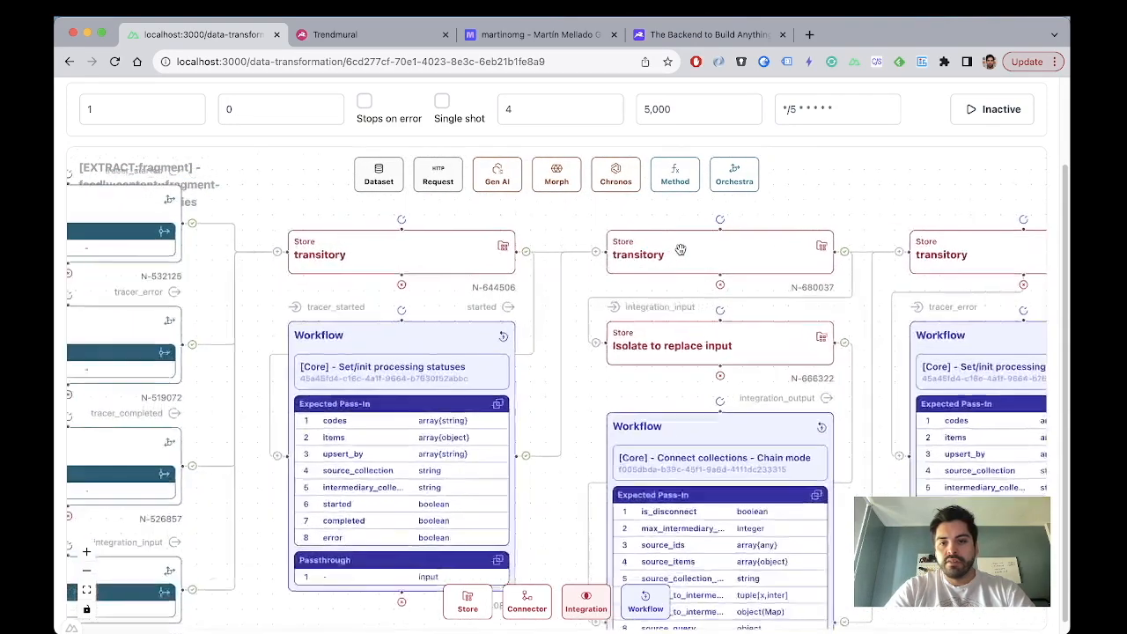
{"action": "scroll", "coordinate": [680, 250], "scroll_direction": "down", "scroll_amount": 3}
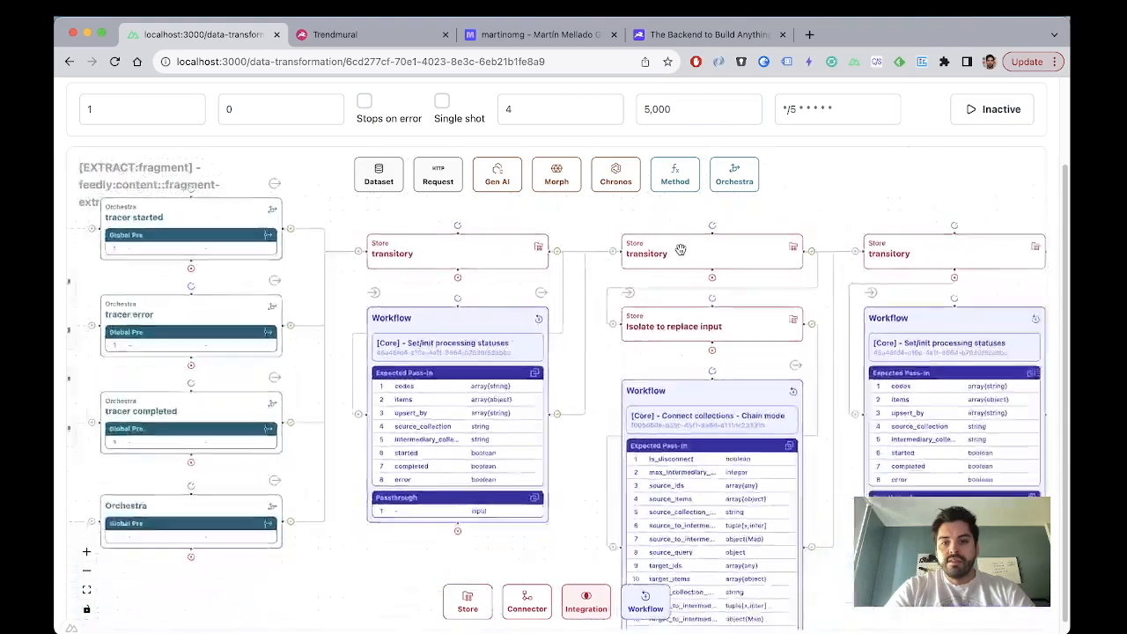
Step: Follow the chain of transitory Store nodes from the Orchestra nodes through to the final Set/init processing statuses Workflow node
{"action": "left_click_drag", "start_coordinate": [873, 543], "coordinate": [680, 525]}
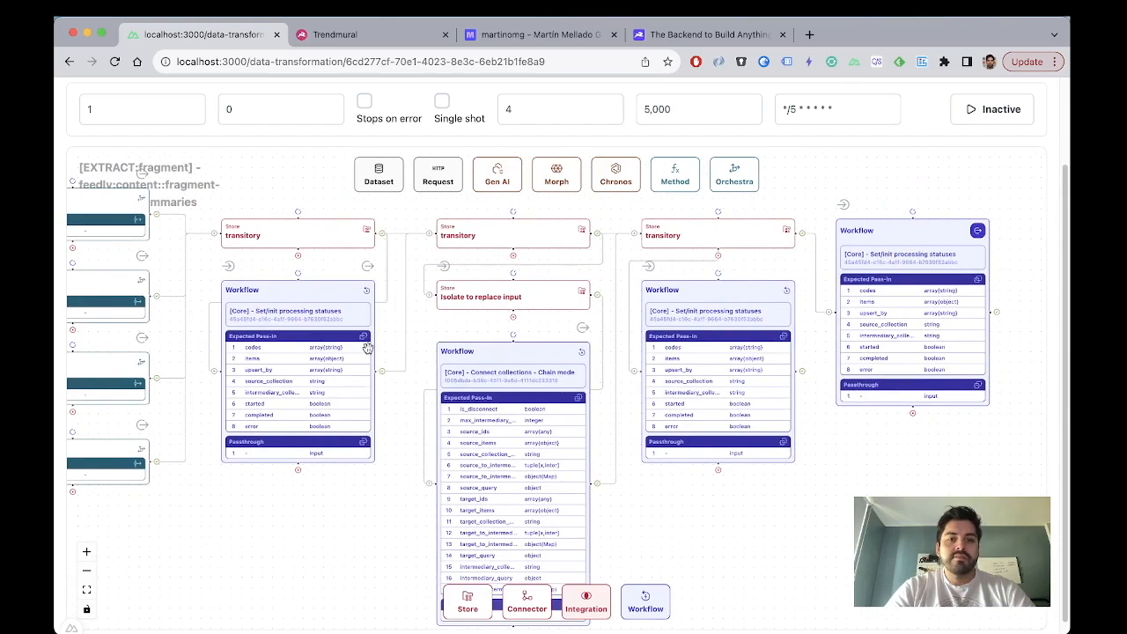
{"action": "scroll", "coordinate": [309, 336], "scroll_direction": "up", "scroll_amount": 3}
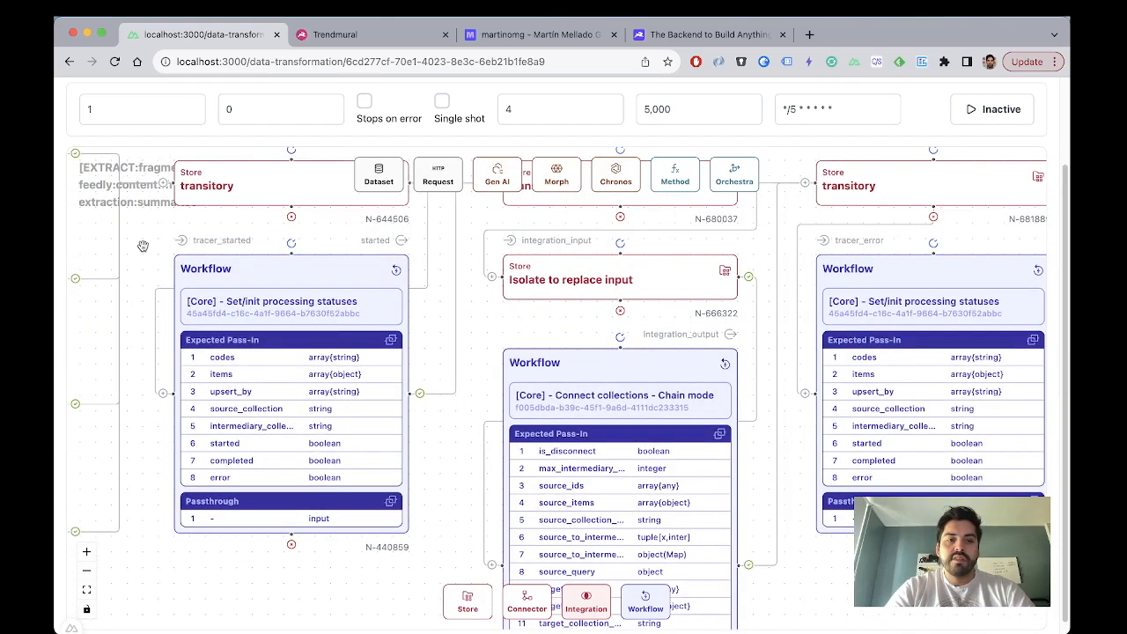
{"action": "left_click_drag", "start_coordinate": [140, 242], "coordinate": [224, 346]}
{"action": "scroll", "coordinate": [466, 307], "scroll_direction": "down", "scroll_amount": 3}
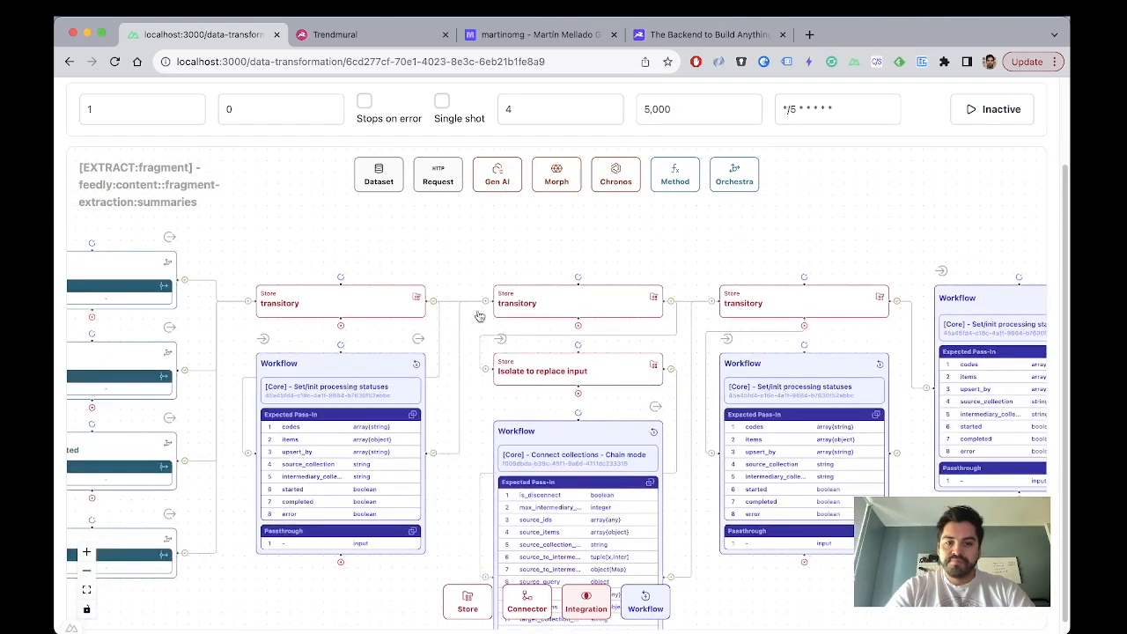
{"action": "scroll", "coordinate": [625, 417], "scroll_direction": "down", "scroll_amount": 3}
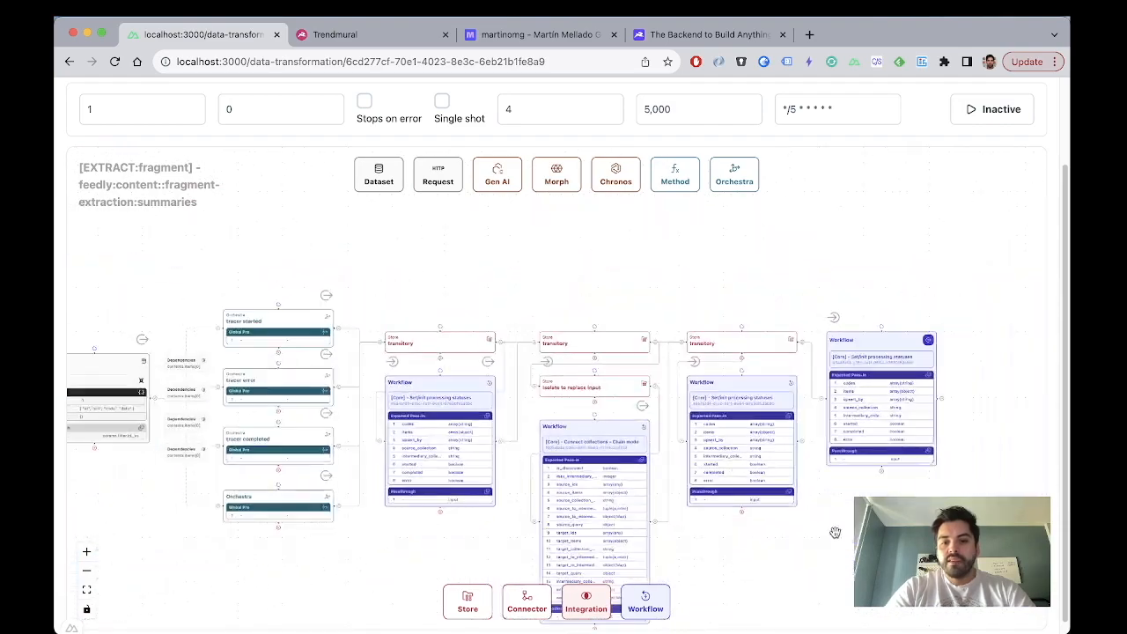
{"action": "left_click_drag", "start_coordinate": [838, 535], "coordinate": [685, 411]}
{"action": "scroll", "coordinate": [546, 385], "scroll_direction": "up", "scroll_amount": 3}
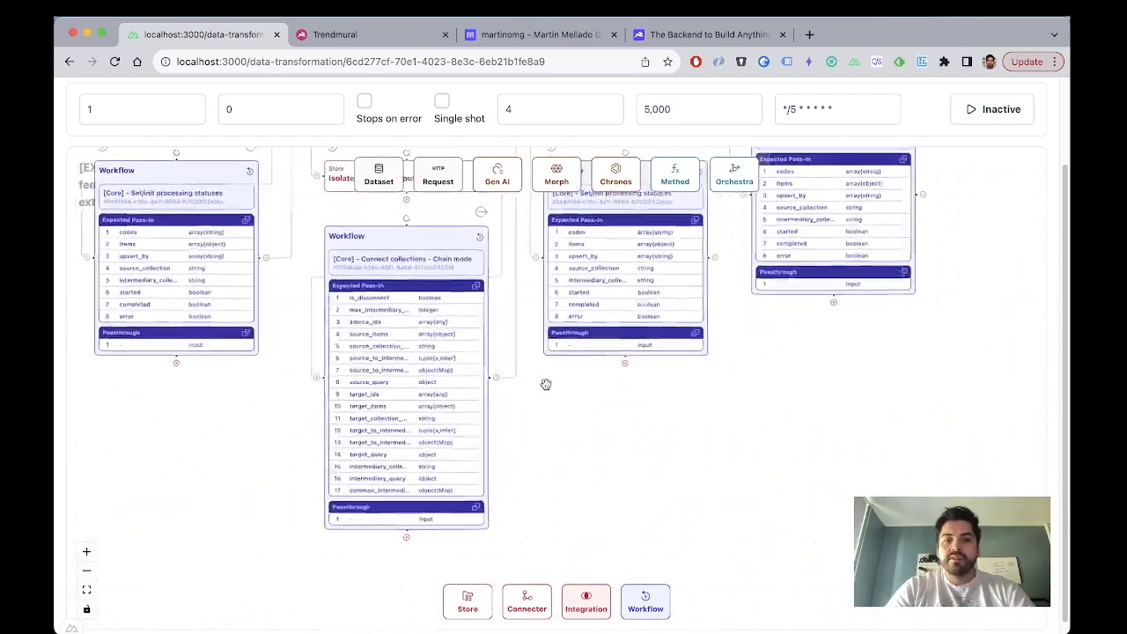
{"action": "left_click_drag", "start_coordinate": [574, 404], "coordinate": [541, 564]}
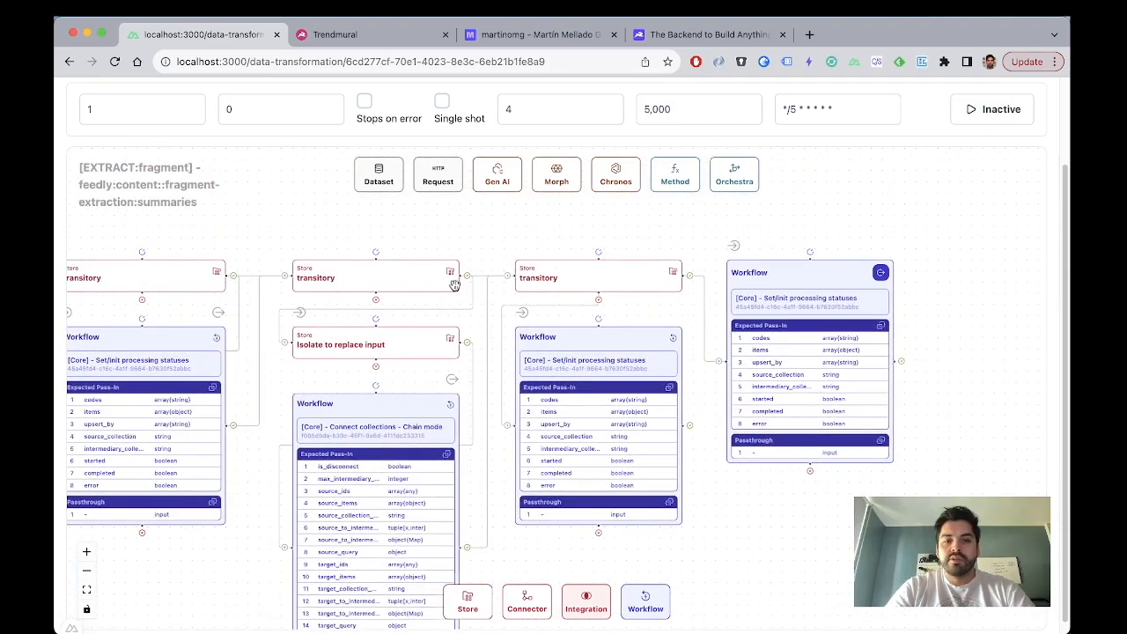
Step: Examine how the middle transitory Store node leads to the Isolate to replace input Store and the Connect collections - Chain mode Workflow
{"action": "scroll", "coordinate": [441, 352], "scroll_direction": "up", "scroll_amount": 5}
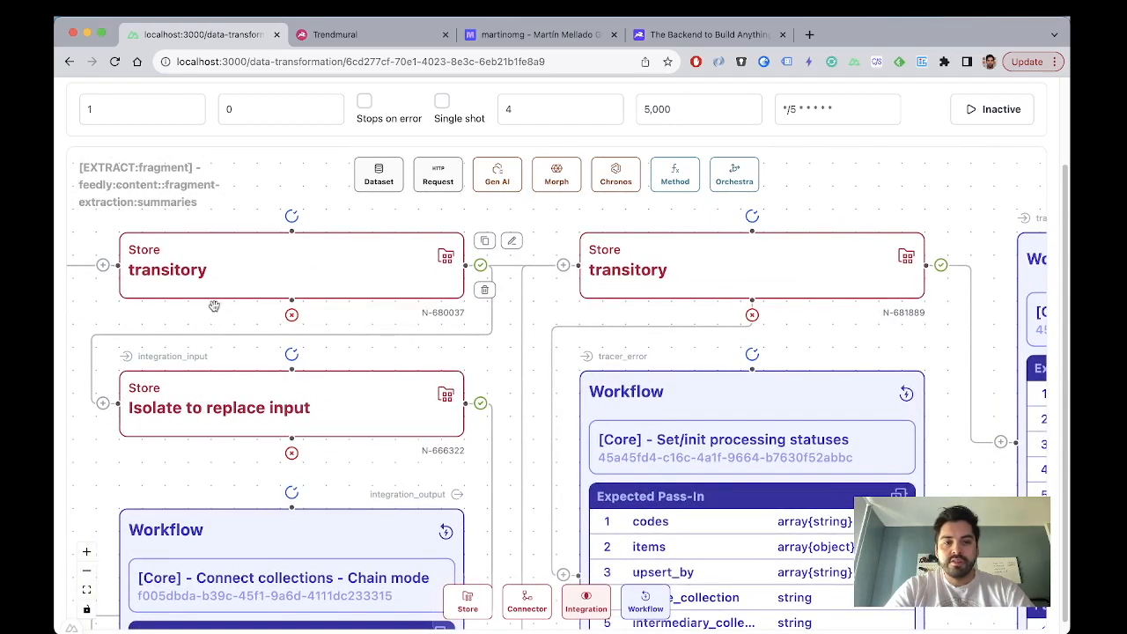
{"action": "left_click_drag", "start_coordinate": [196, 321], "coordinate": [405, 356]}
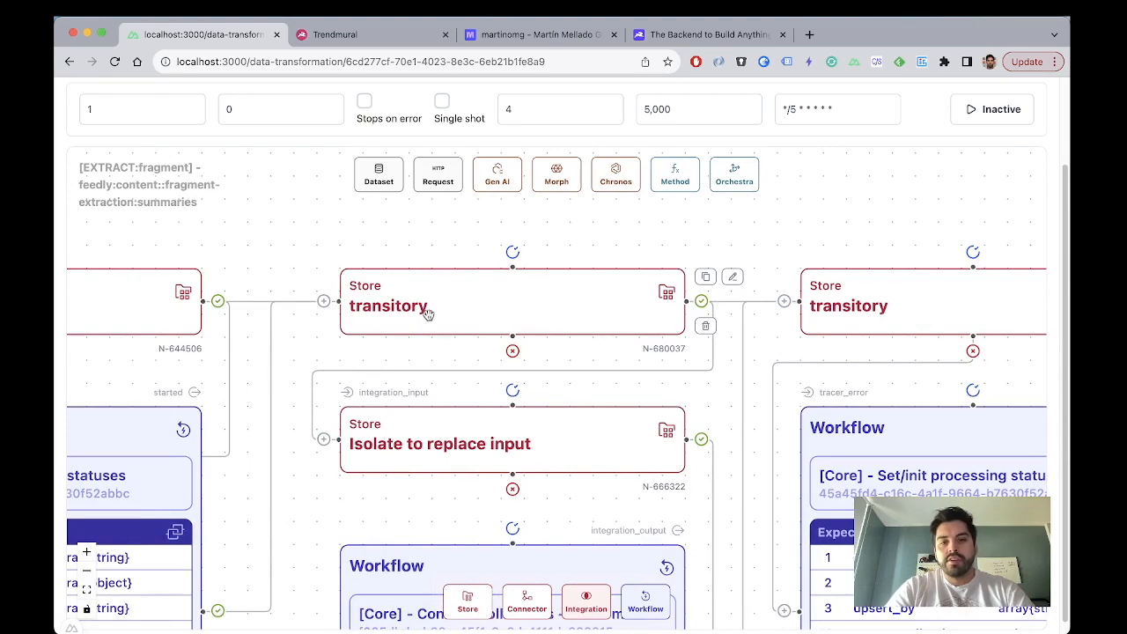
{"action": "left_click_drag", "start_coordinate": [300, 364], "coordinate": [300, 295]}
{"action": "scroll", "coordinate": [420, 379], "scroll_direction": "up", "scroll_amount": 2}
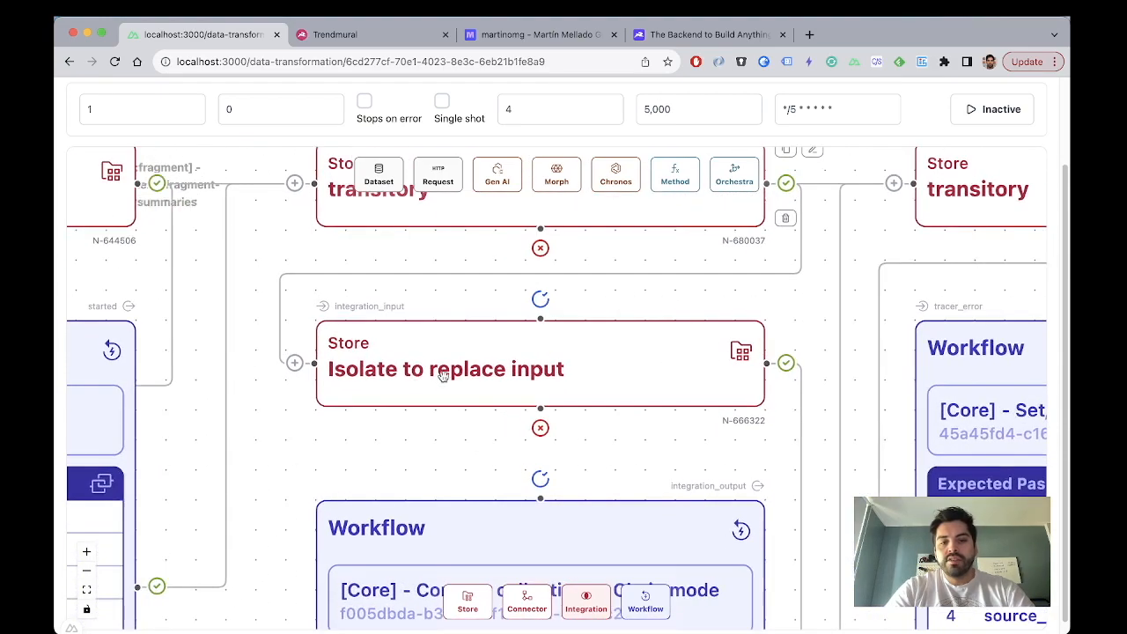
{"action": "scroll", "coordinate": [408, 435], "scroll_direction": "down", "scroll_amount": 5}
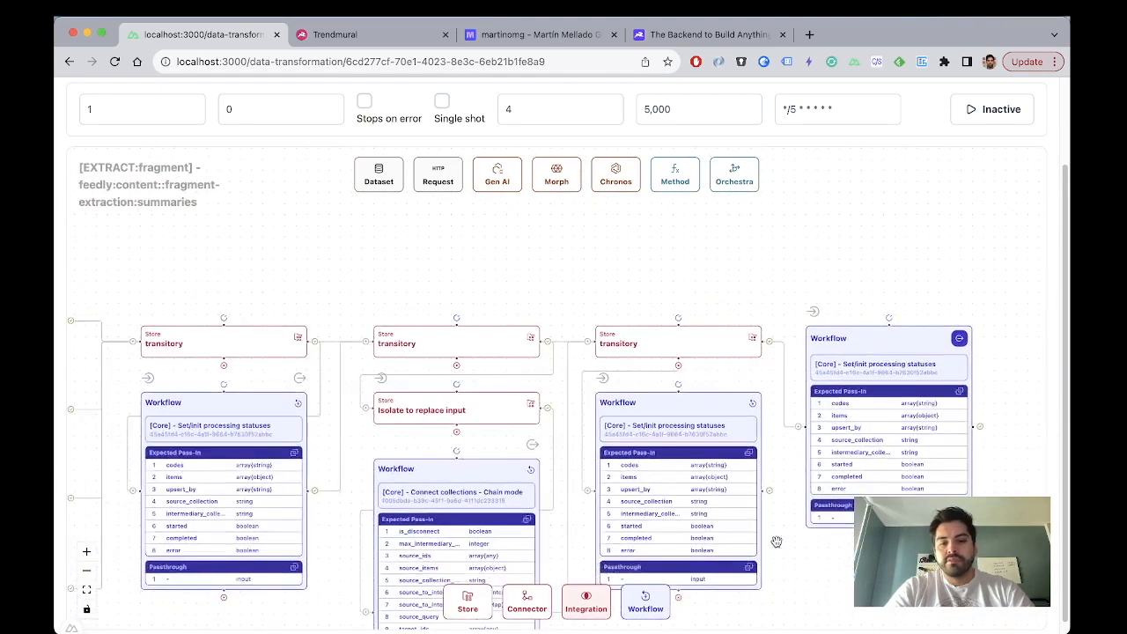
{"action": "left_click_drag", "start_coordinate": [846, 557], "coordinate": [830, 444]}
{"action": "scroll", "coordinate": [498, 306], "scroll_direction": "up", "scroll_amount": 5}
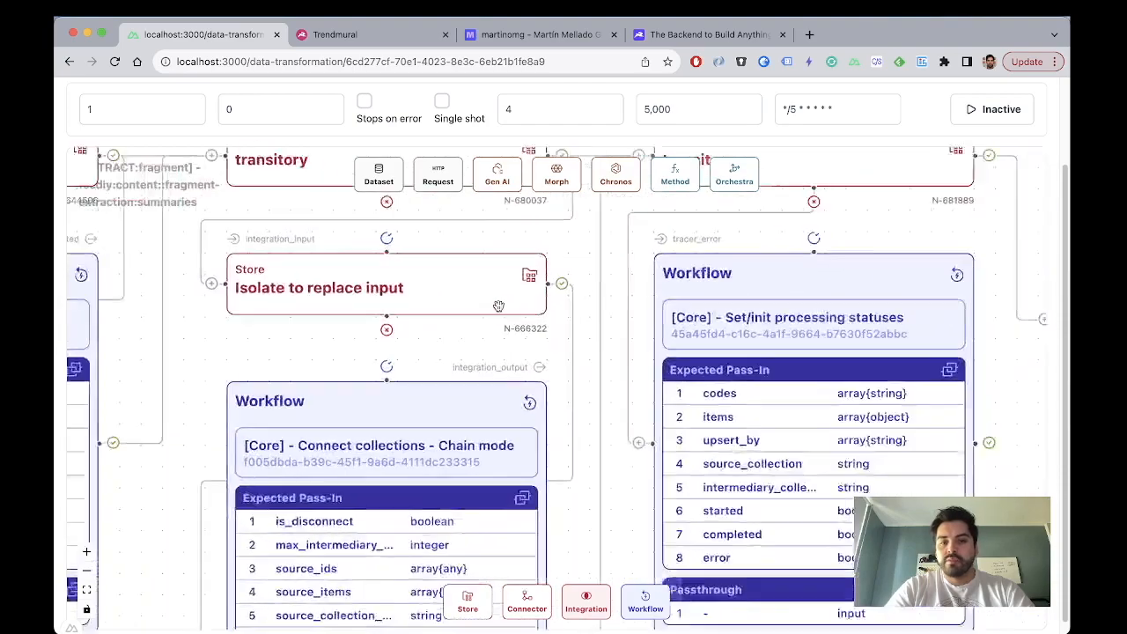
{"action": "scroll", "coordinate": [430, 299], "scroll_direction": "down", "scroll_amount": 4}
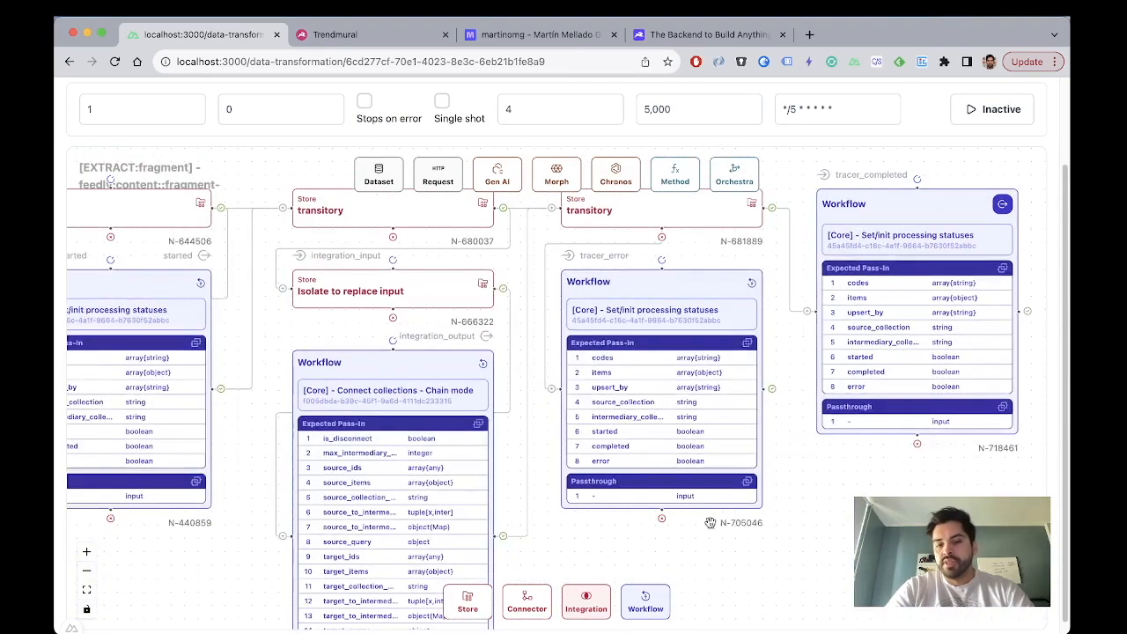
Step: Review the Connect collections - Chain mode, tracer_error and tracer_completed Workflow nodes, tracing the flow back to the Orchestra nodes
{"action": "left_click_drag", "start_coordinate": [754, 557], "coordinate": [723, 526]}
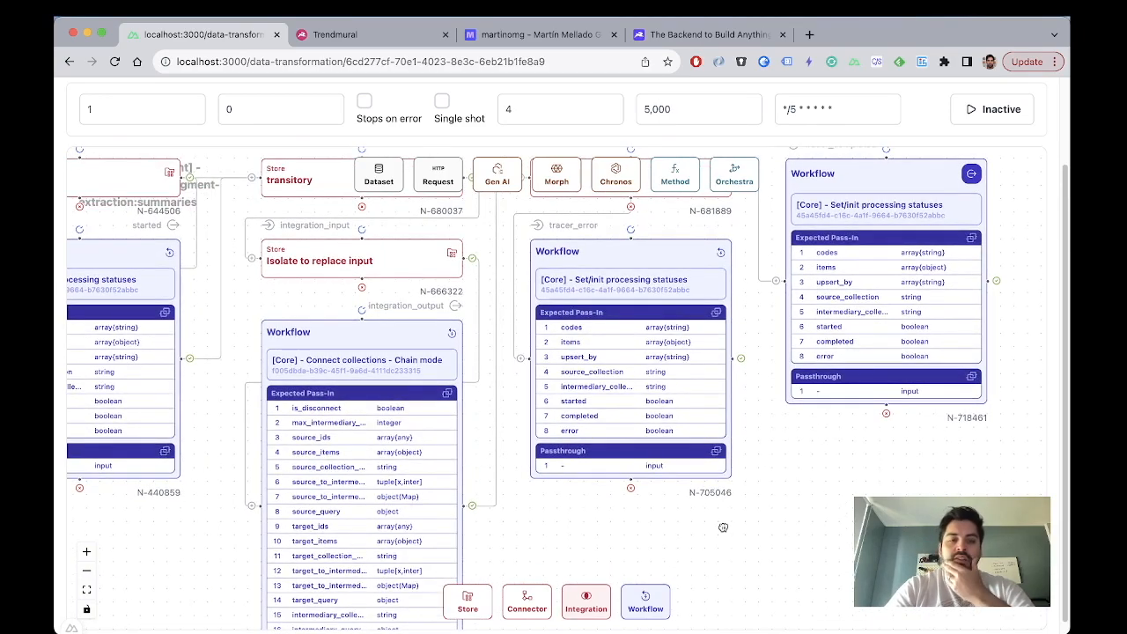
{"action": "scroll", "coordinate": [373, 345], "scroll_direction": "up", "scroll_amount": 3}
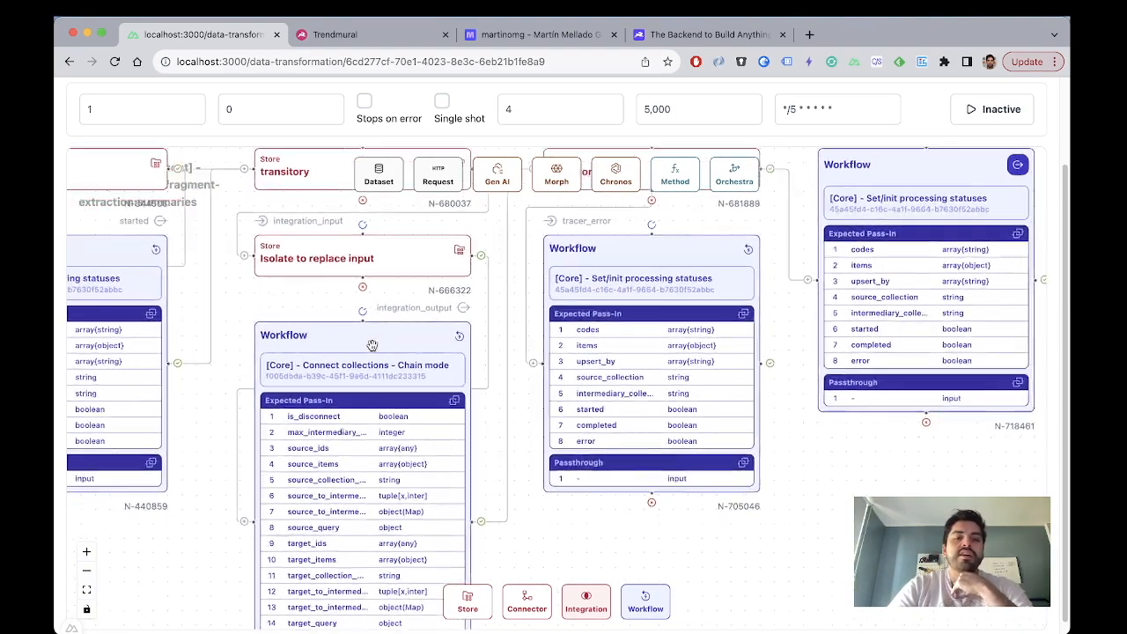
{"action": "scroll", "coordinate": [372, 345], "scroll_direction": "down", "scroll_amount": 4}
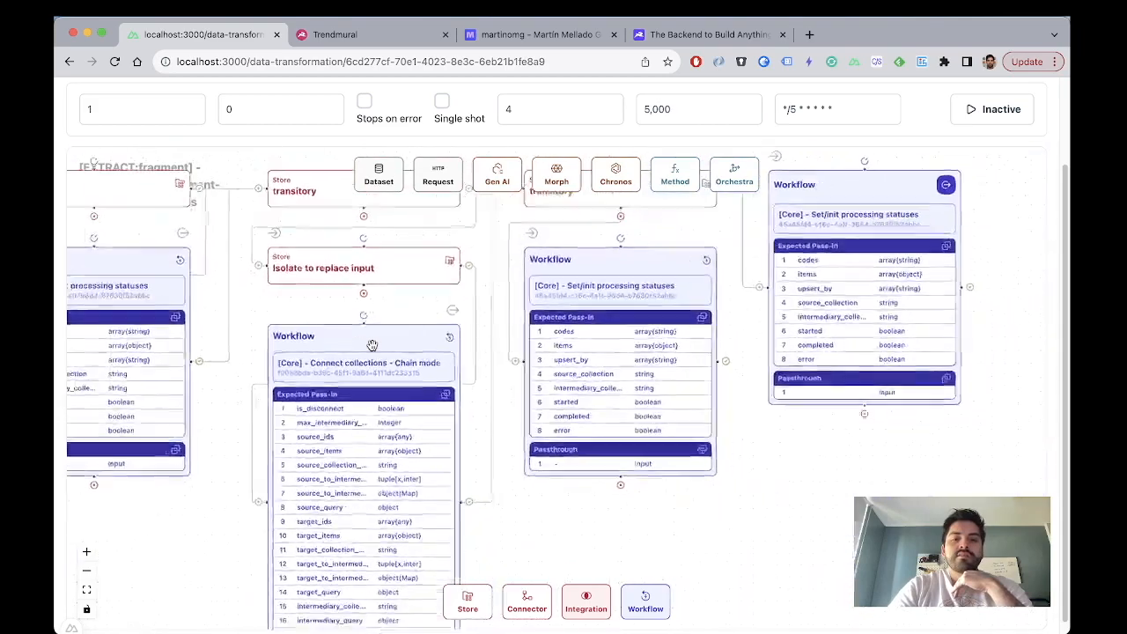
{"action": "left_click_drag", "start_coordinate": [783, 423], "coordinate": [871, 393]}
{"action": "scroll", "coordinate": [871, 393], "scroll_direction": "down", "scroll_amount": 2}
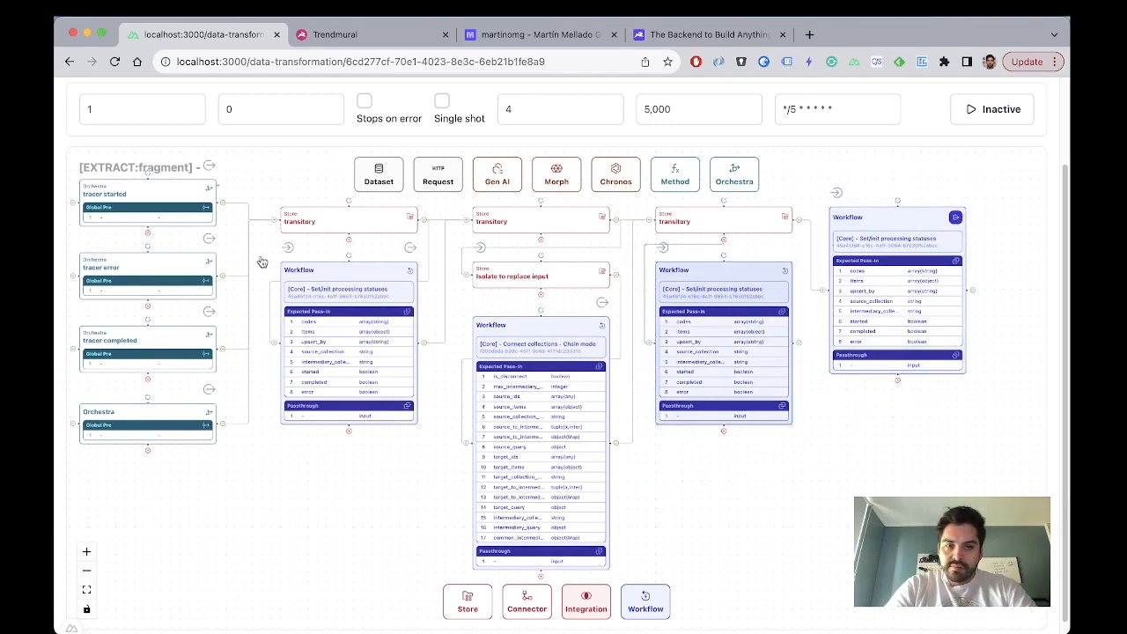
{"action": "scroll", "coordinate": [740, 483], "scroll_direction": "down", "scroll_amount": 1}
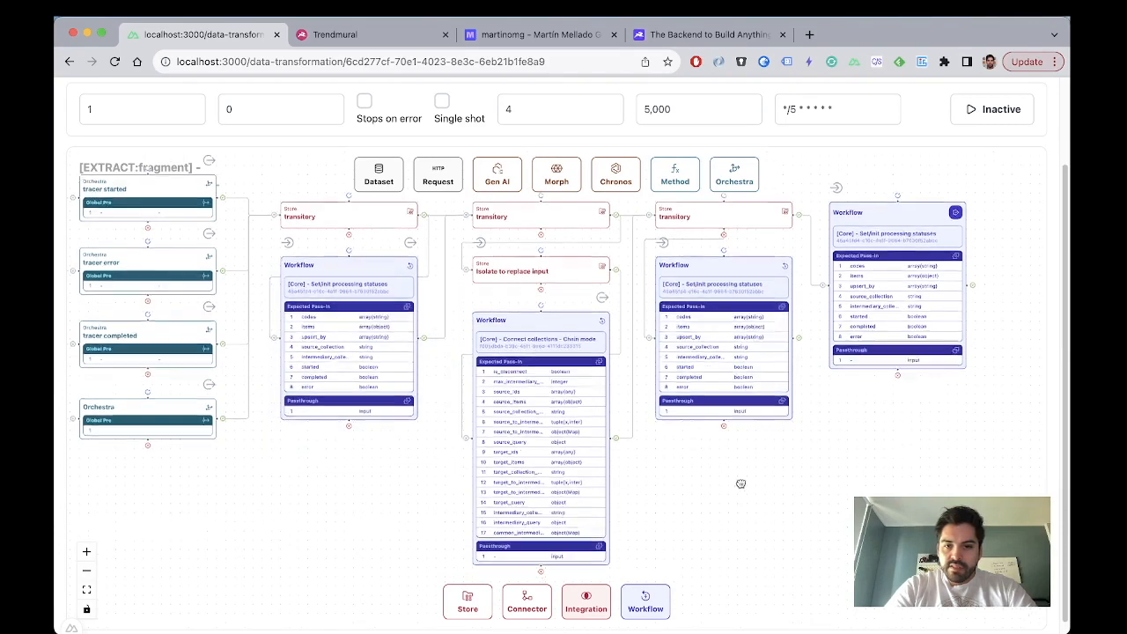
{"action": "scroll", "coordinate": [740, 483], "scroll_direction": "down", "scroll_amount": 3}
{"action": "left_click_drag", "start_coordinate": [423, 521], "coordinate": [609, 238]}
{"action": "left_click", "coordinate": [784, 442]}
{"action": "scroll", "coordinate": [776, 453], "scroll_direction": "left", "scroll_amount": 5}
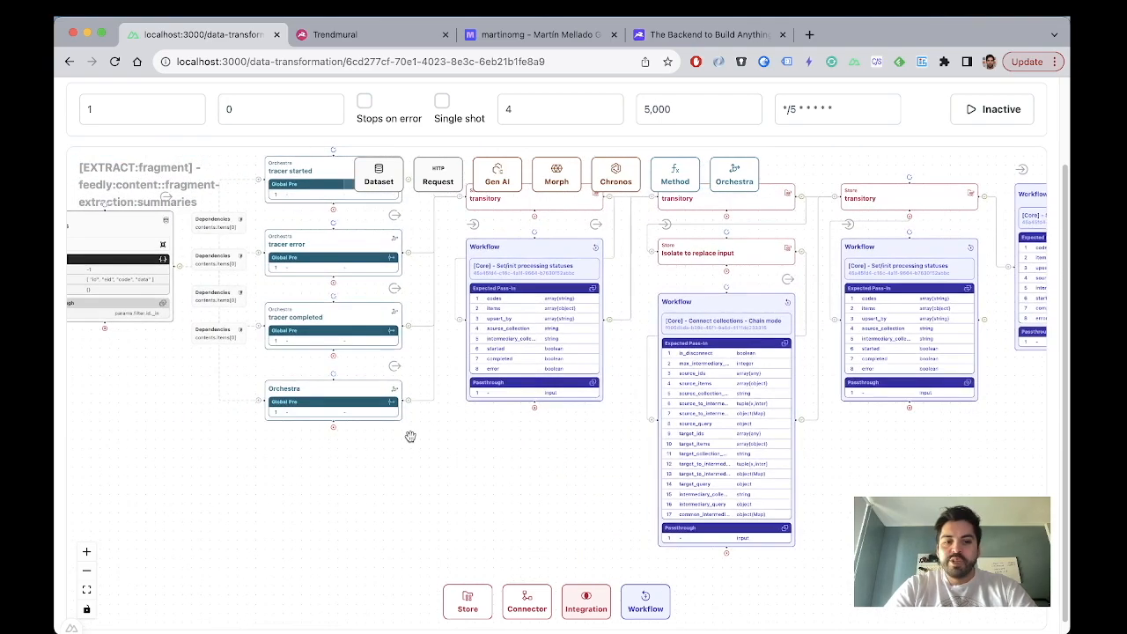
Step: Reopen the unlabelled Orchestra node that outputs integration_input, review the item-building code in its global pre method, and close it
{"action": "double_click", "coordinate": [356, 392]}
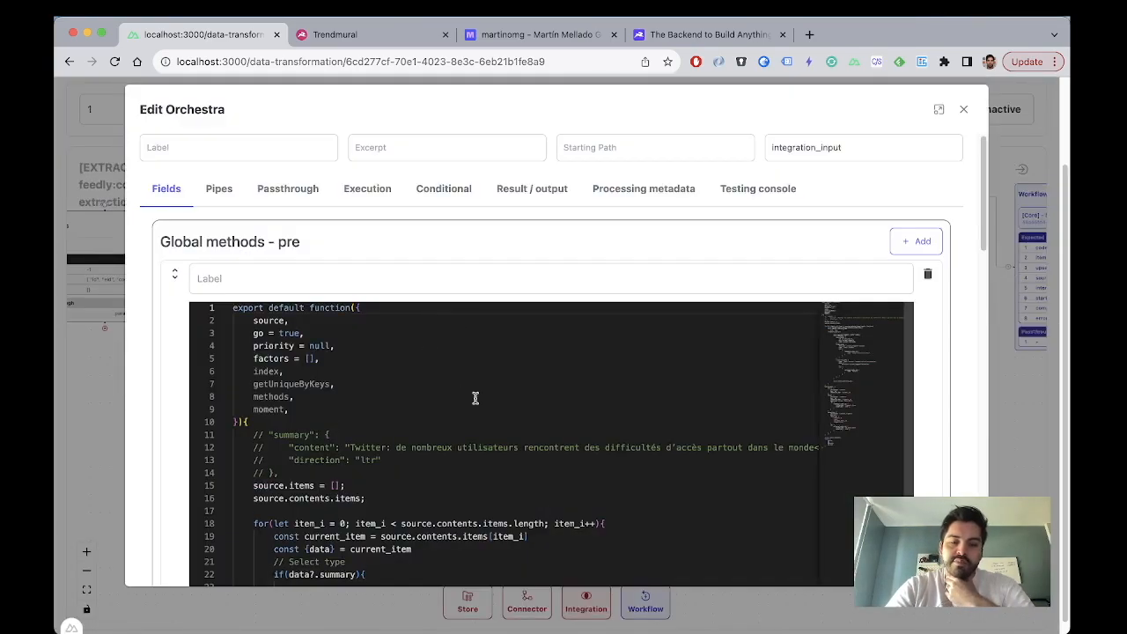
{"action": "scroll", "coordinate": [476, 398], "scroll_direction": "down", "scroll_amount": 1}
{"action": "scroll", "coordinate": [942, 385], "scroll_direction": "down", "scroll_amount": 10}
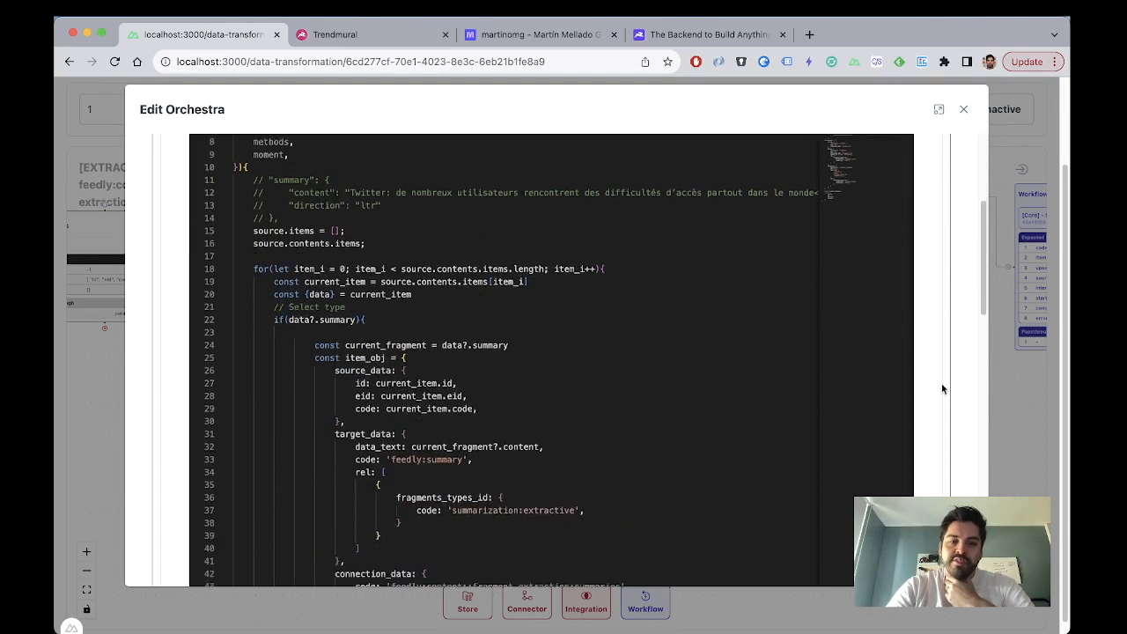
{"action": "scroll", "coordinate": [941, 389], "scroll_direction": "down", "scroll_amount": 3}
{"action": "scroll", "coordinate": [941, 388], "scroll_direction": "up", "scroll_amount": 10}
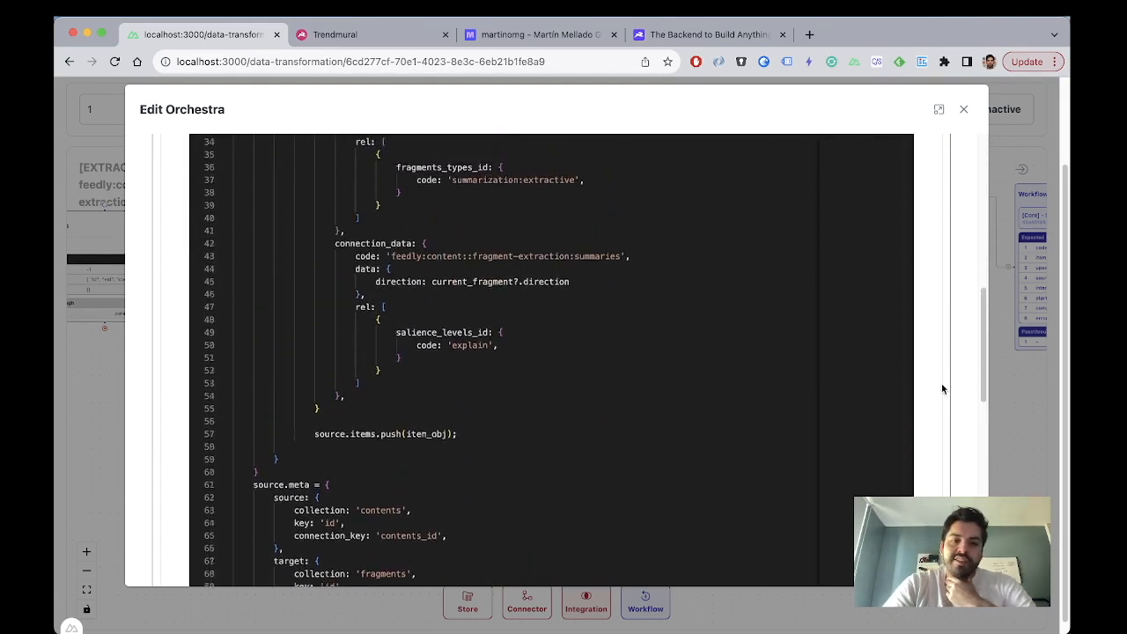
{"action": "left_click", "coordinate": [963, 109]}
Step: Open the tracer started Orchestra node and examine the codes, items, upsert_by and collection assignments in its global pre method
{"action": "scroll", "coordinate": [382, 297], "scroll_direction": "up", "scroll_amount": 3}
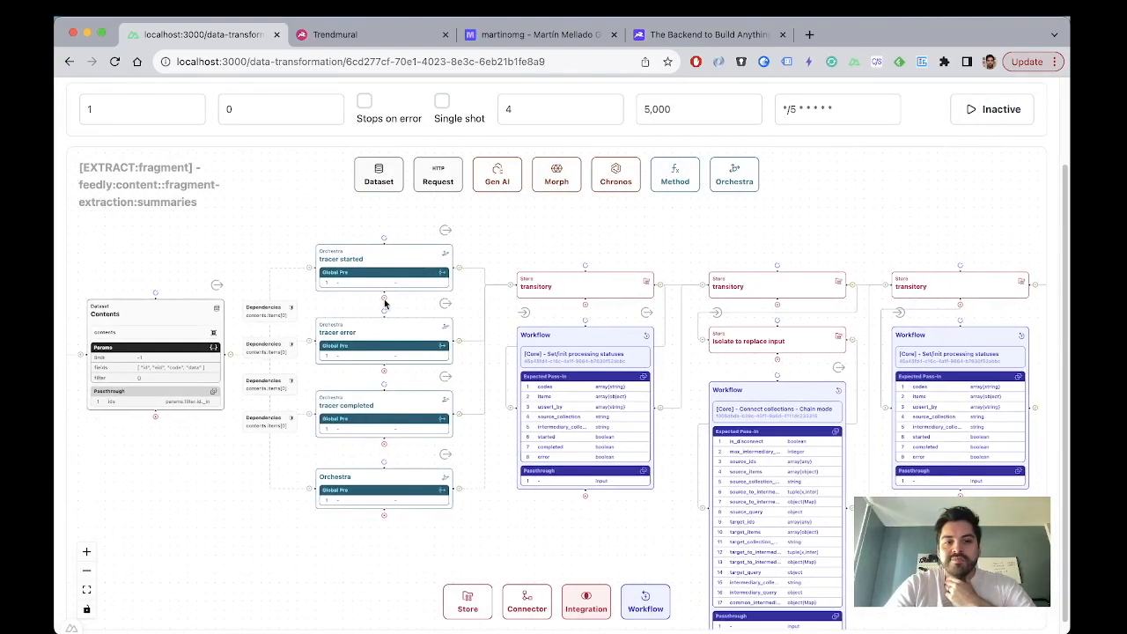
{"action": "scroll", "coordinate": [382, 297], "scroll_direction": "up", "scroll_amount": 3}
{"action": "left_click", "coordinate": [375, 251]}
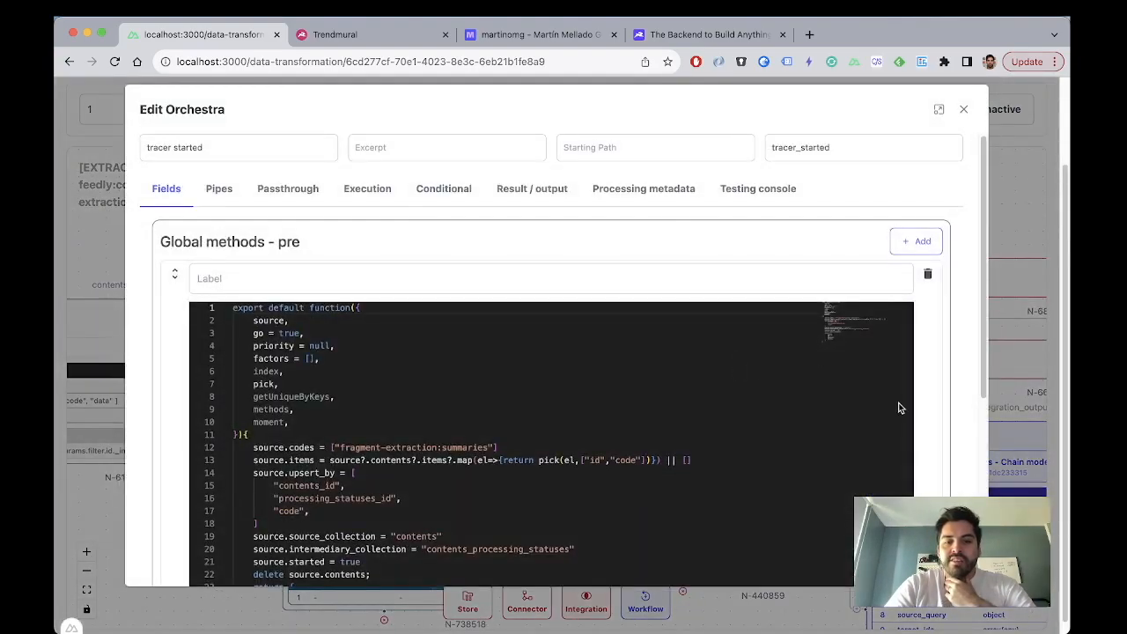
{"action": "scroll", "coordinate": [917, 421], "scroll_direction": "down", "scroll_amount": 2}
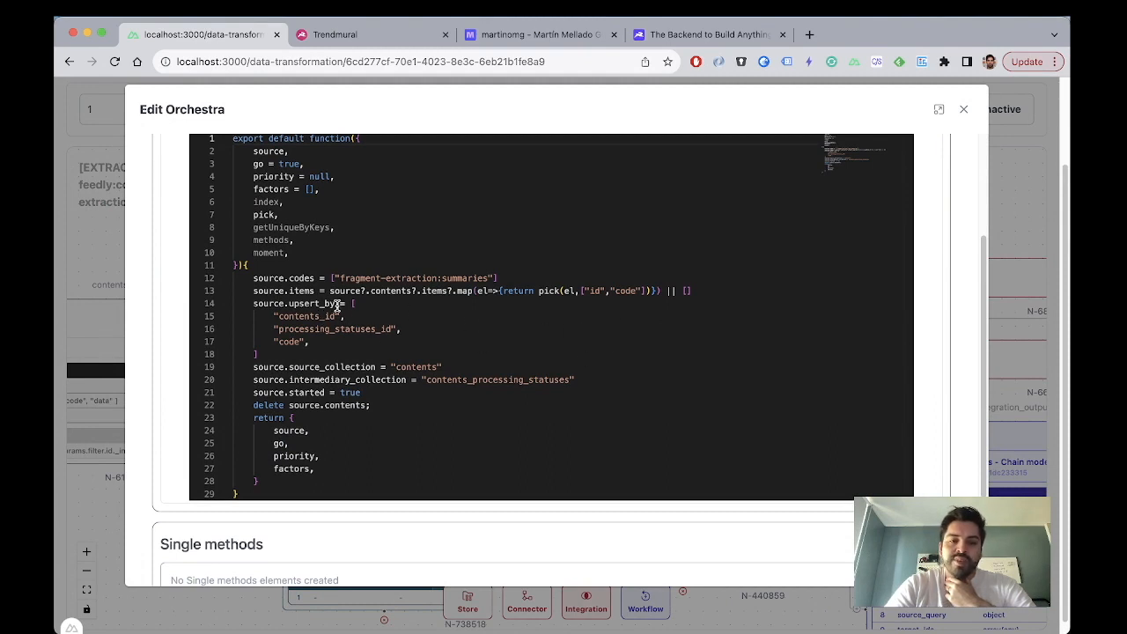
Step: Examine the upsert_by keys in the tracer started node's global pre method, singling out "code", and close the Orchestra node
{"action": "left_click", "coordinate": [356, 353]}
{"action": "left_click", "coordinate": [347, 345]}
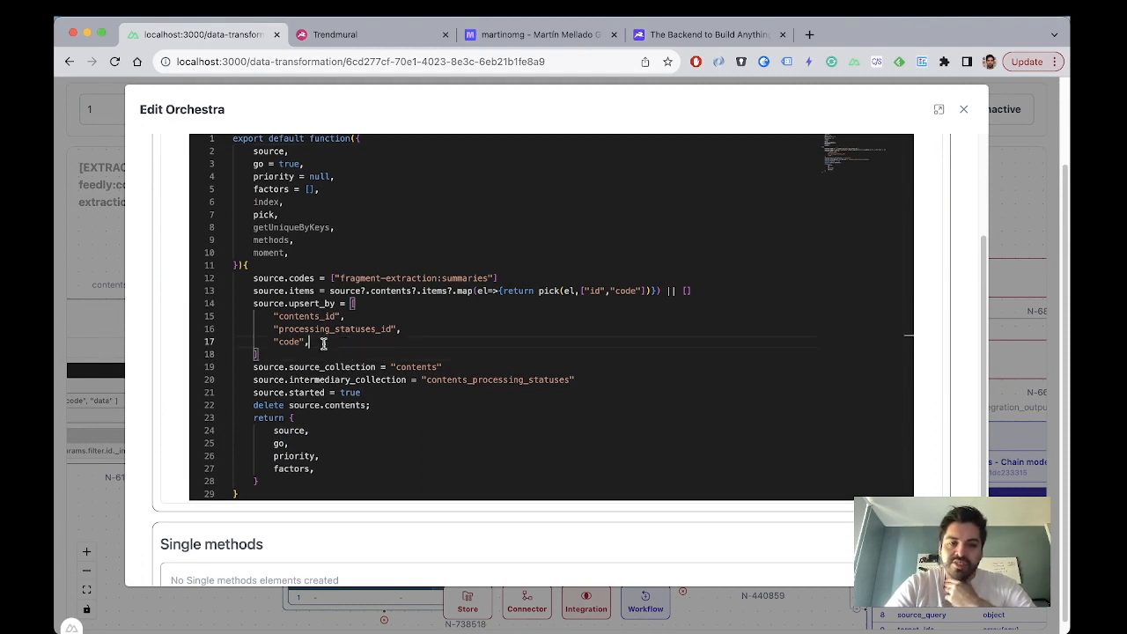
{"action": "left_click_drag", "start_coordinate": [331, 339], "coordinate": [279, 340]}
{"action": "left_click", "coordinate": [283, 339]}
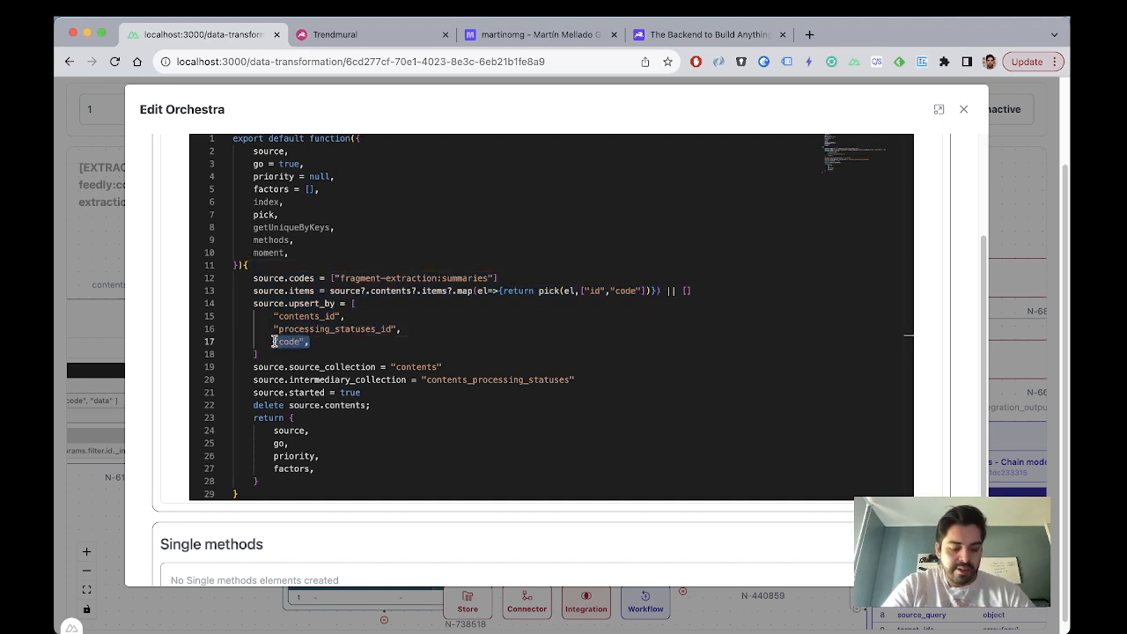
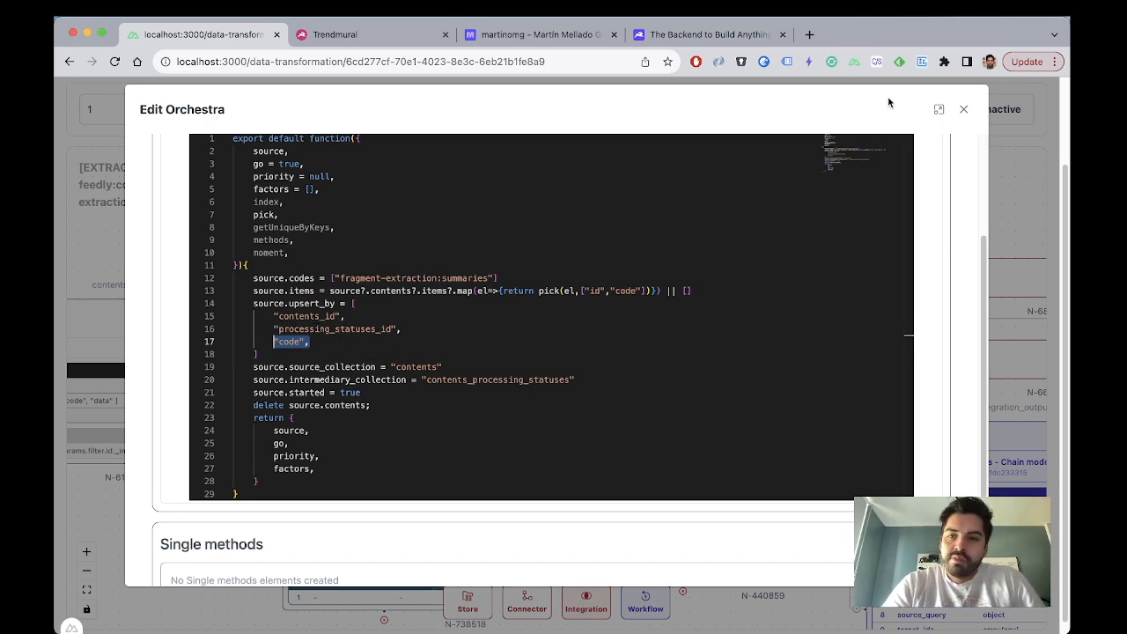
{"action": "left_click", "coordinate": [964, 110]}
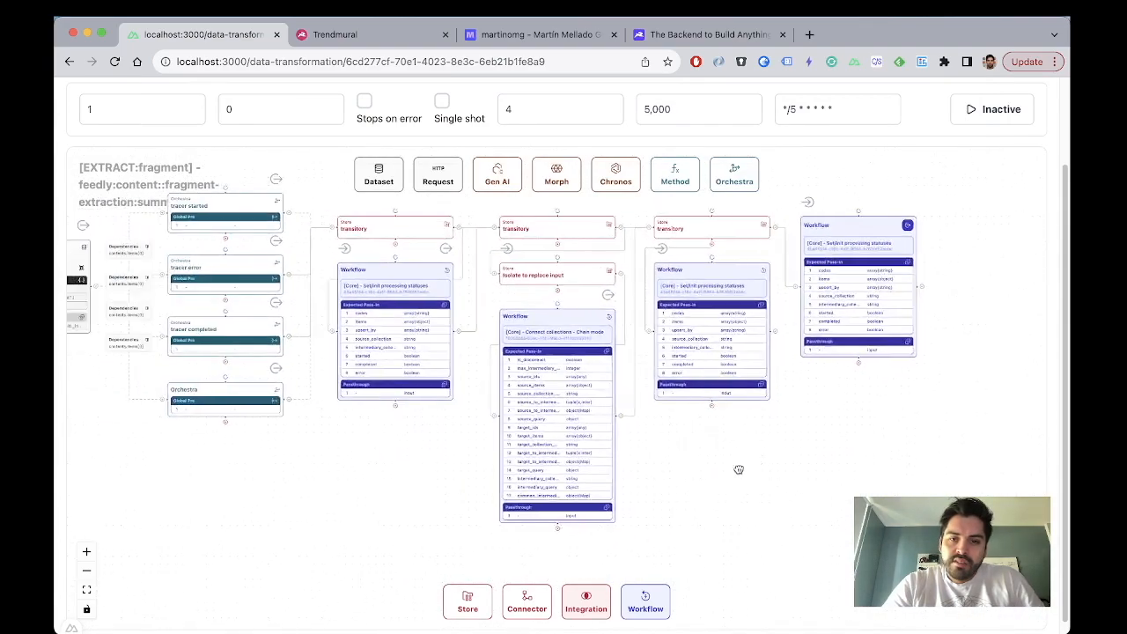
Step: Examine the tracer_completed Workflow node at the end of the chain, focusing on its output marker and its link from the transitory Store
{"action": "scroll", "coordinate": [575, 341], "scroll_direction": "up", "scroll_amount": 5}
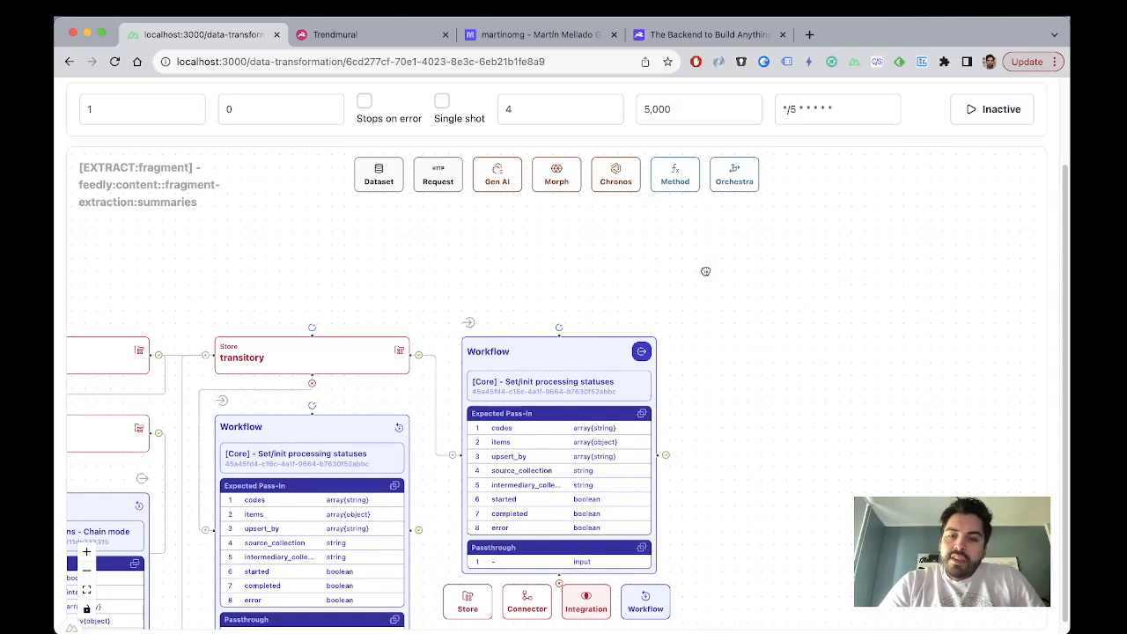
{"action": "left_click_drag", "start_coordinate": [706, 271], "coordinate": [714, 227]}
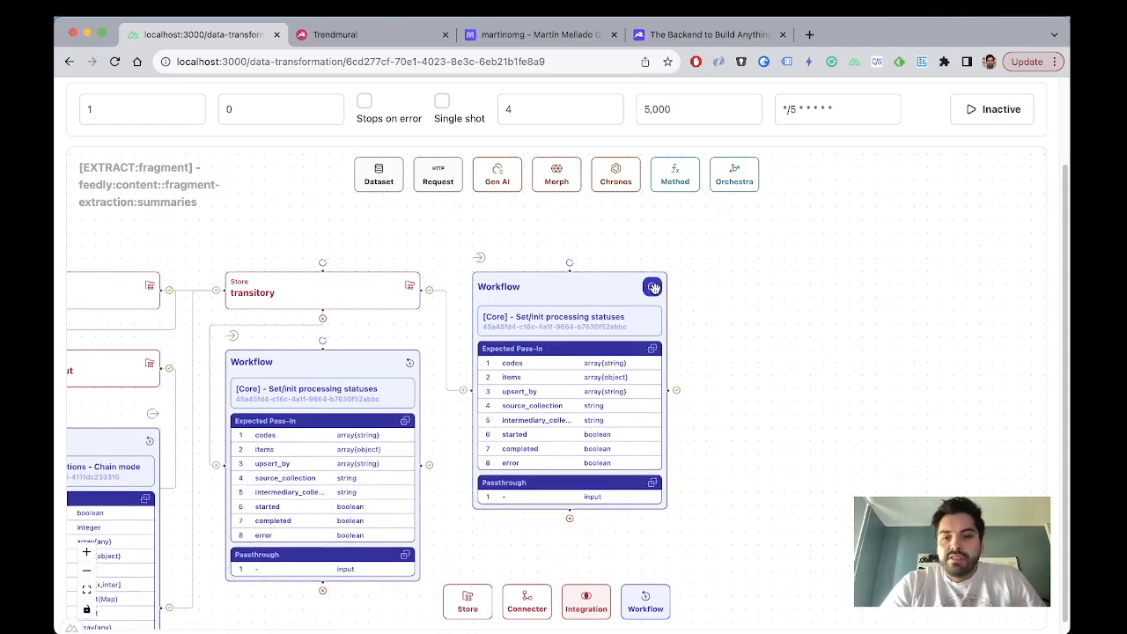
{"action": "scroll", "coordinate": [654, 288], "scroll_direction": "up", "scroll_amount": 5}
{"action": "scroll", "coordinate": [647, 292], "scroll_direction": "up", "scroll_amount": 5}
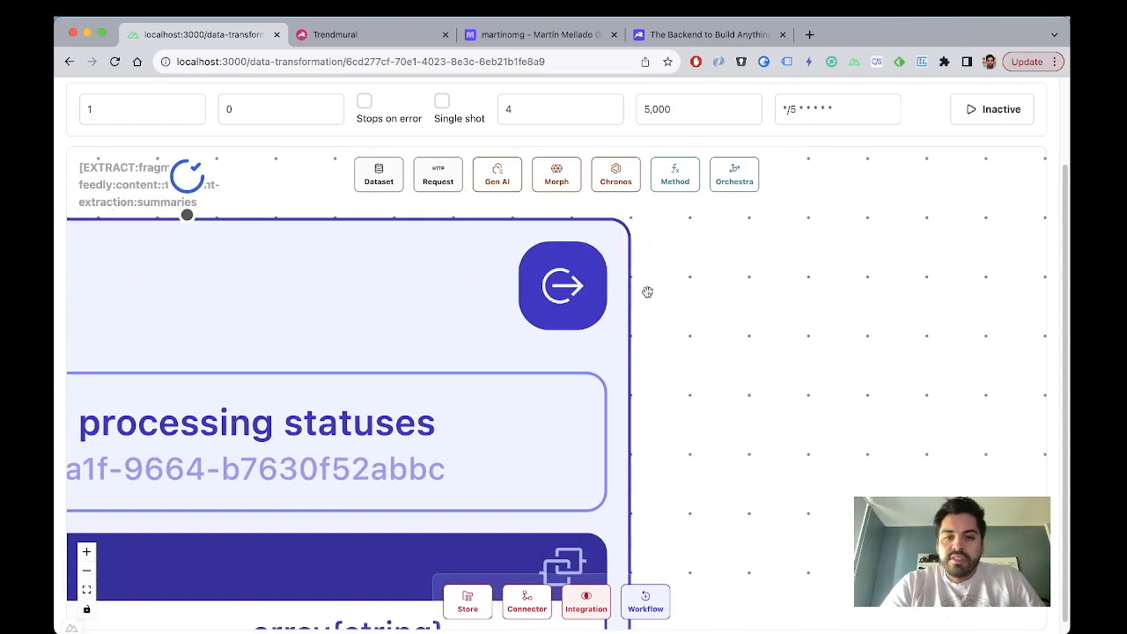
{"action": "scroll", "coordinate": [548, 301], "scroll_direction": "down", "scroll_amount": 5}
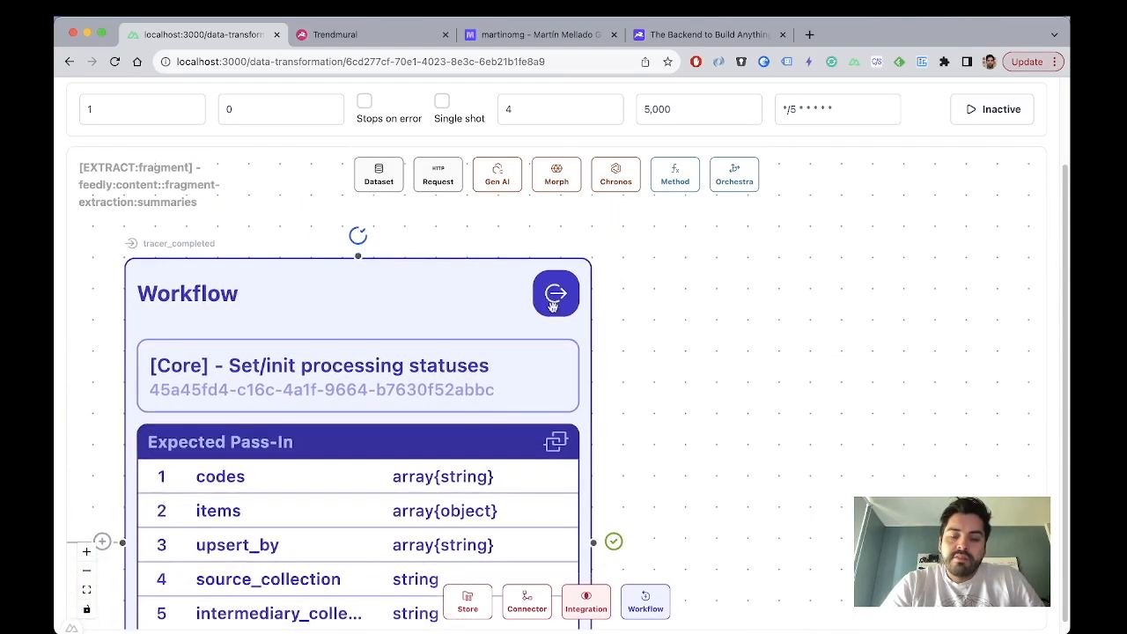
{"action": "scroll", "coordinate": [525, 298], "scroll_direction": "down", "scroll_amount": 5}
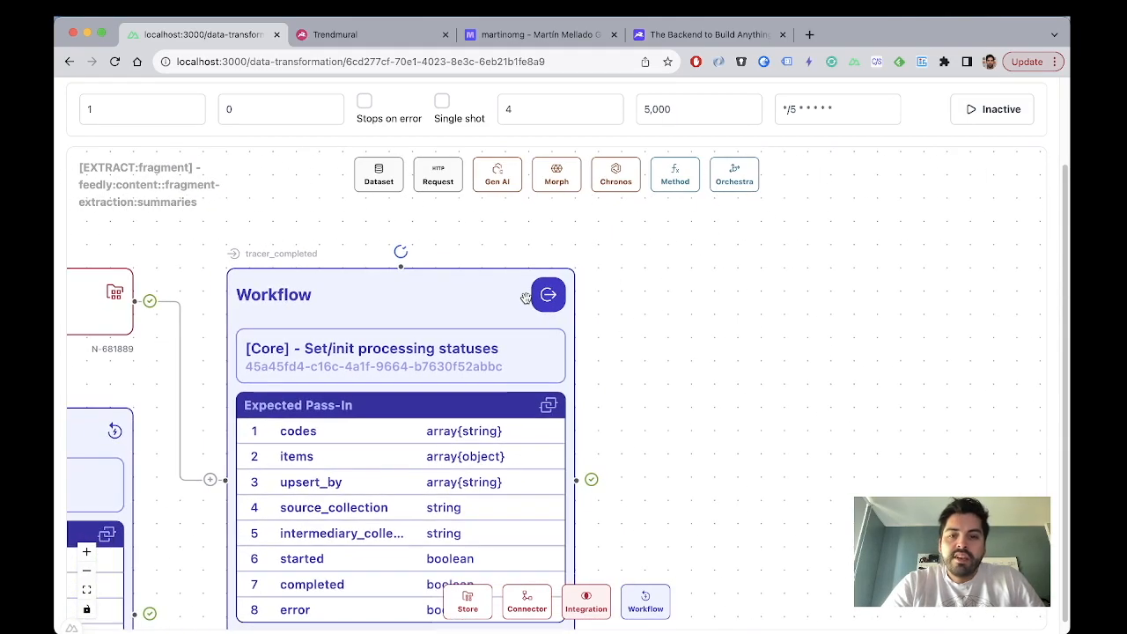
{"action": "scroll", "coordinate": [652, 334], "scroll_direction": "down", "scroll_amount": 3}
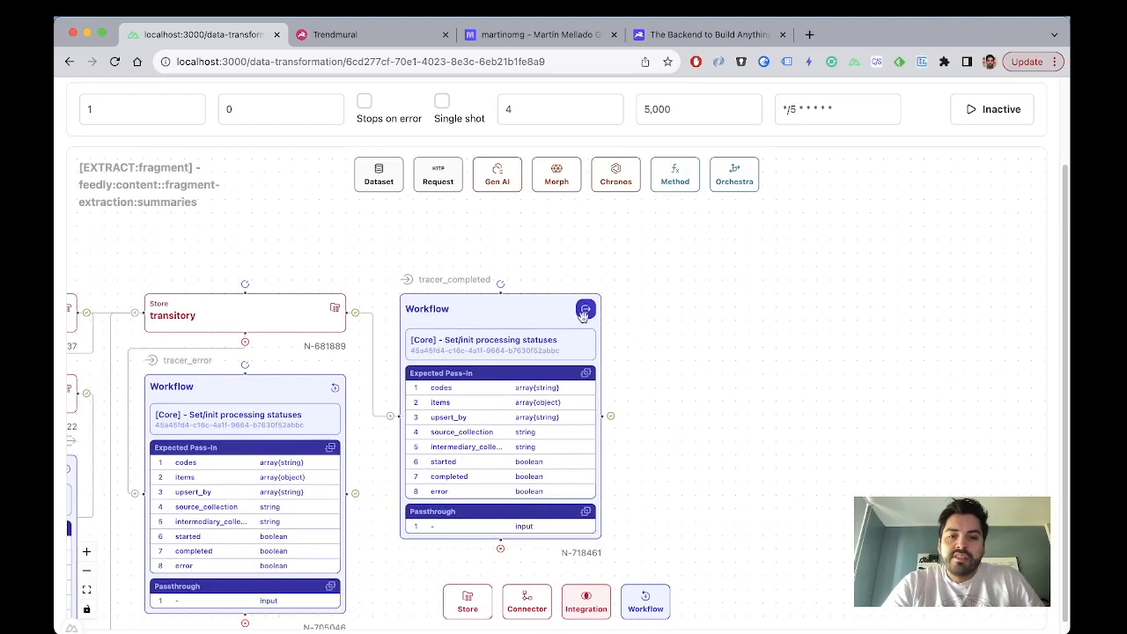
{"action": "scroll", "coordinate": [583, 315], "scroll_direction": "up", "scroll_amount": 3}
{"action": "left_click_drag", "start_coordinate": [695, 311], "coordinate": [729, 284]}
{"action": "scroll", "coordinate": [696, 241], "scroll_direction": "down", "scroll_amount": 1}
{"action": "scroll", "coordinate": [695, 241], "scroll_direction": "down", "scroll_amount": 3}
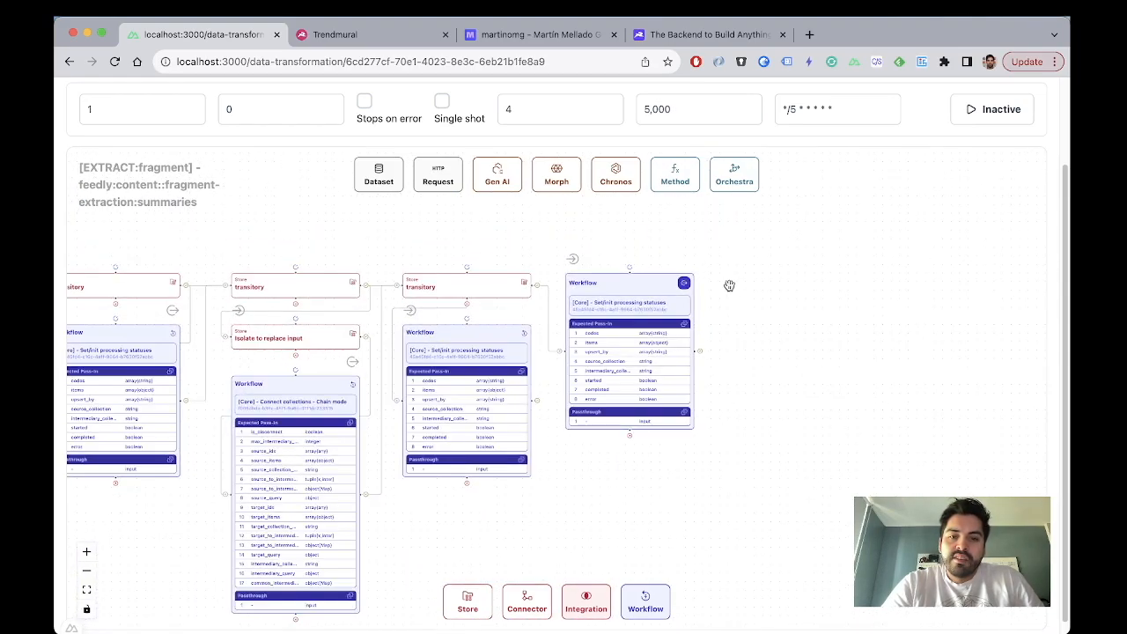
{"action": "scroll", "coordinate": [729, 284], "scroll_direction": "up", "scroll_amount": 4}
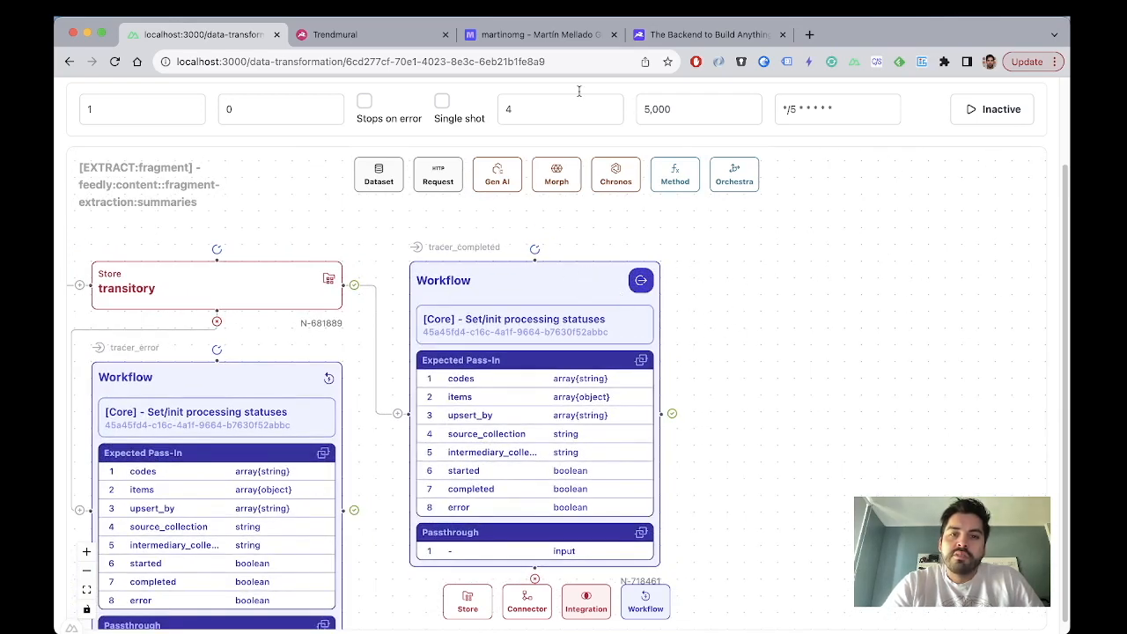
Step: Return to the data transformations list, sort it by creation date with the newest first, and open New workflow
{"action": "scroll", "coordinate": [349, 101], "scroll_direction": "left", "scroll_amount": 5}
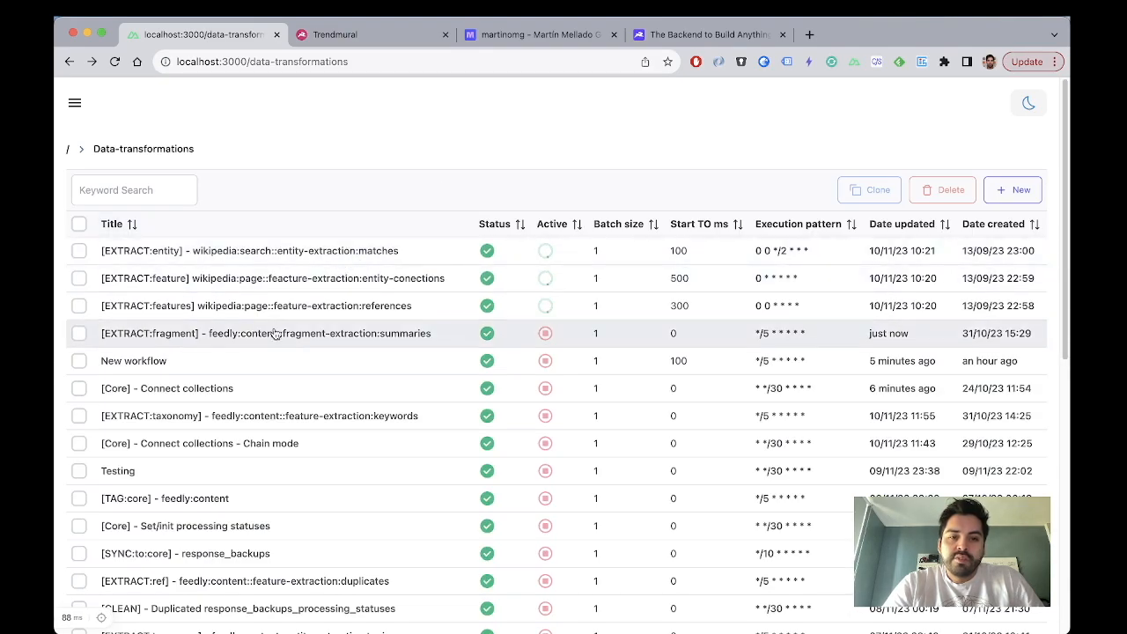
{"action": "left_click", "coordinate": [1005, 225]}
{"action": "left_click", "coordinate": [1004, 226]}
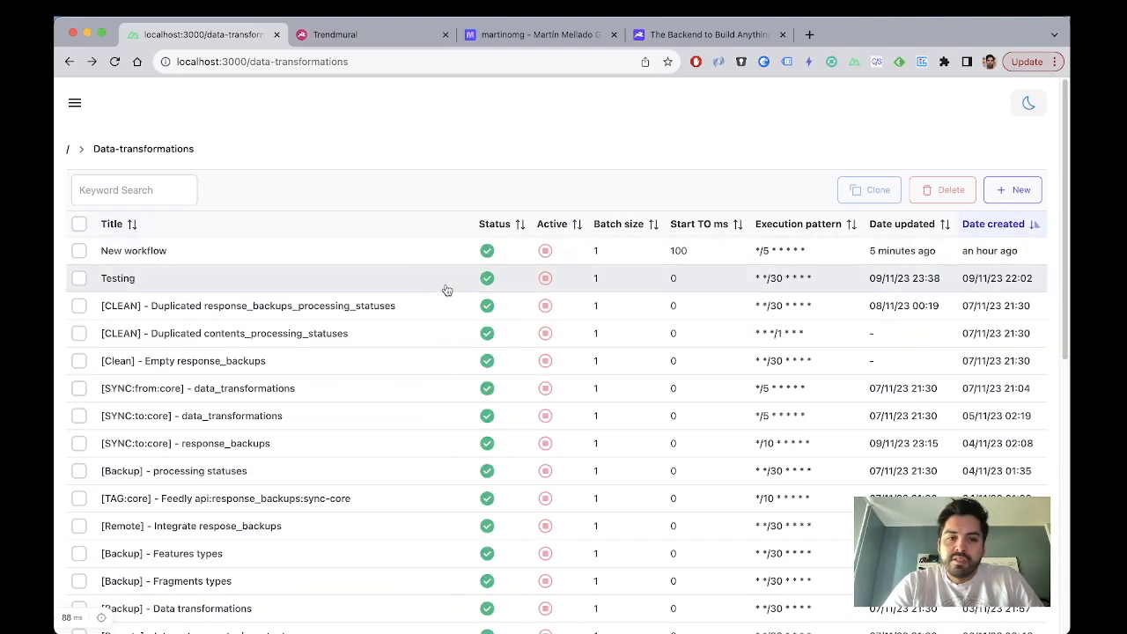
{"action": "left_click", "coordinate": [146, 249]}
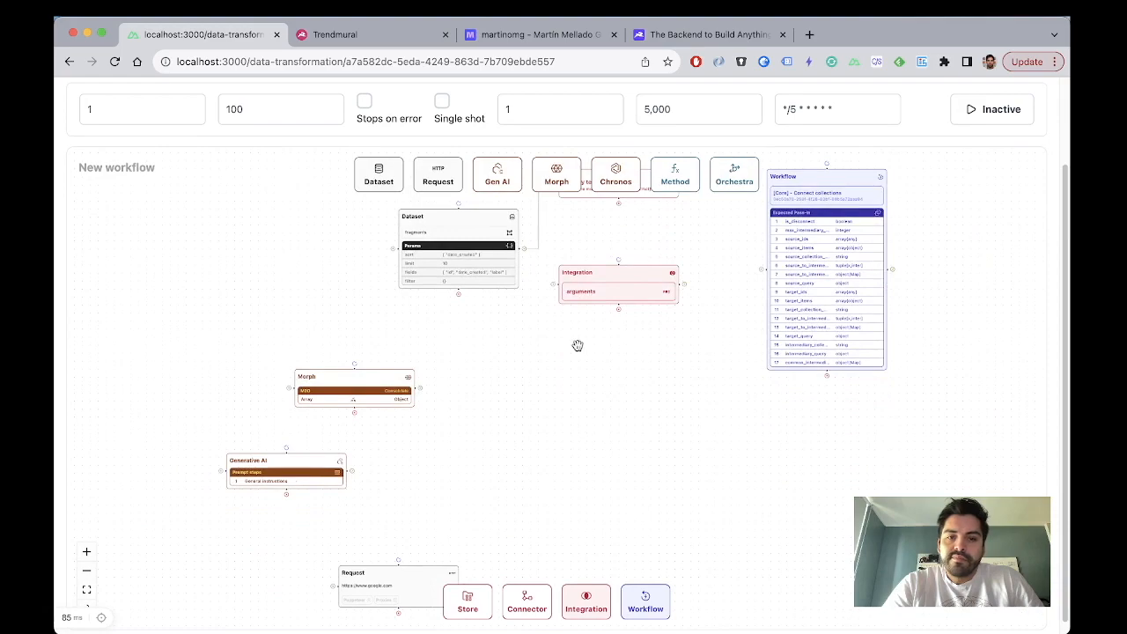
Step: Test the fragments Dataset node on its own, review the items in its output, and close the node
{"action": "scroll", "coordinate": [576, 344], "scroll_direction": "up", "scroll_amount": 3}
{"action": "scroll", "coordinate": [592, 398], "scroll_direction": "up", "scroll_amount": 5}
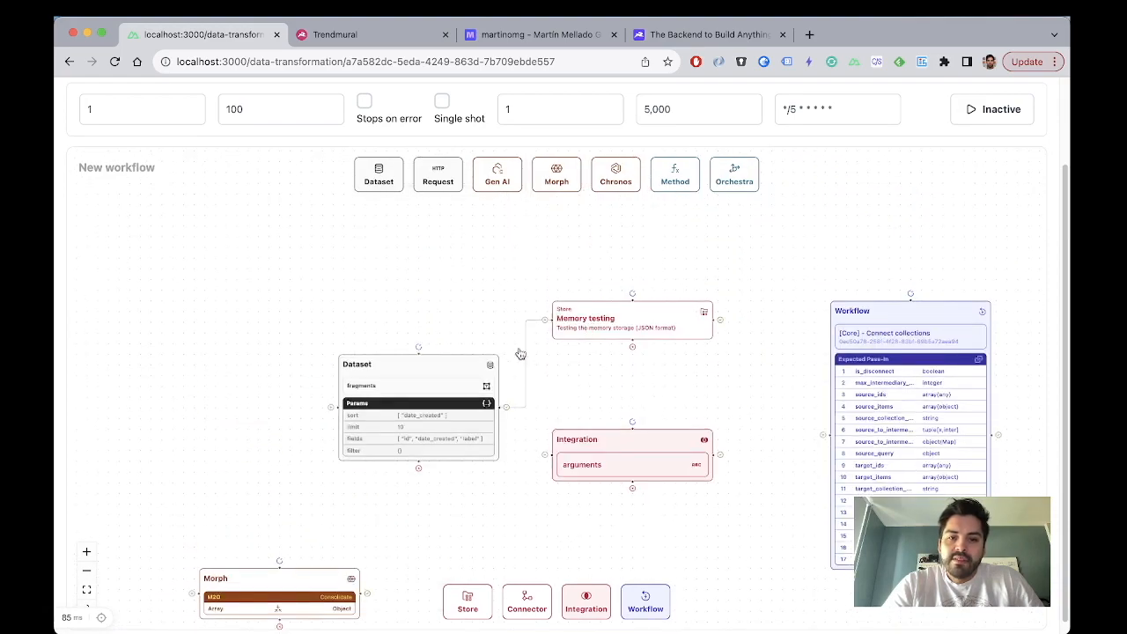
{"action": "left_click", "coordinate": [438, 386]}
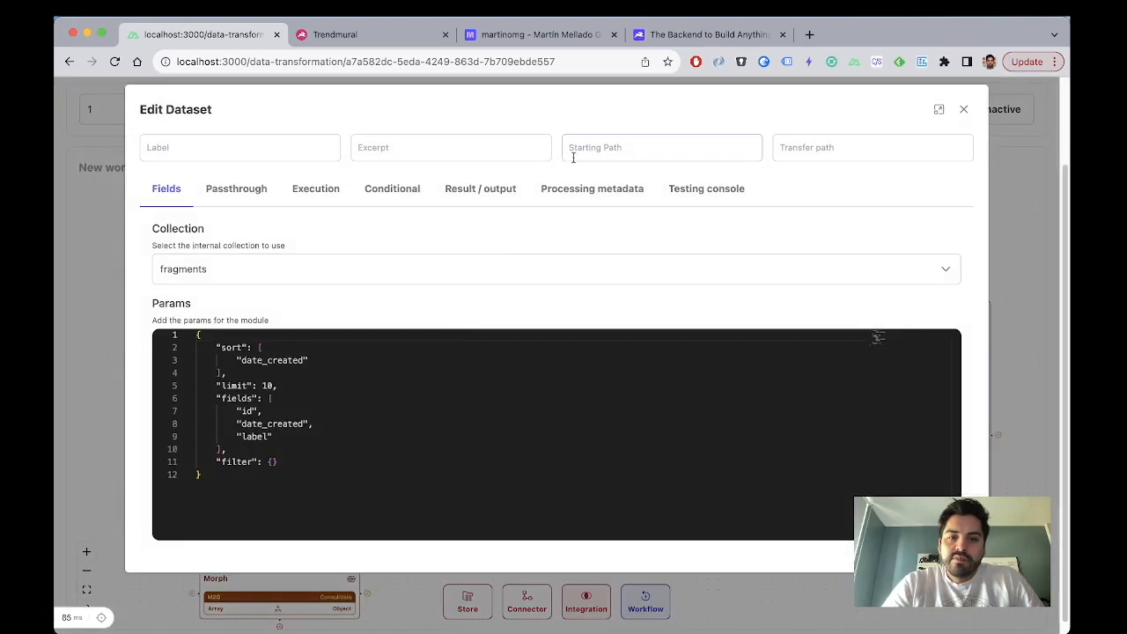
{"action": "left_click", "coordinate": [724, 193]}
{"action": "left_click", "coordinate": [911, 236]}
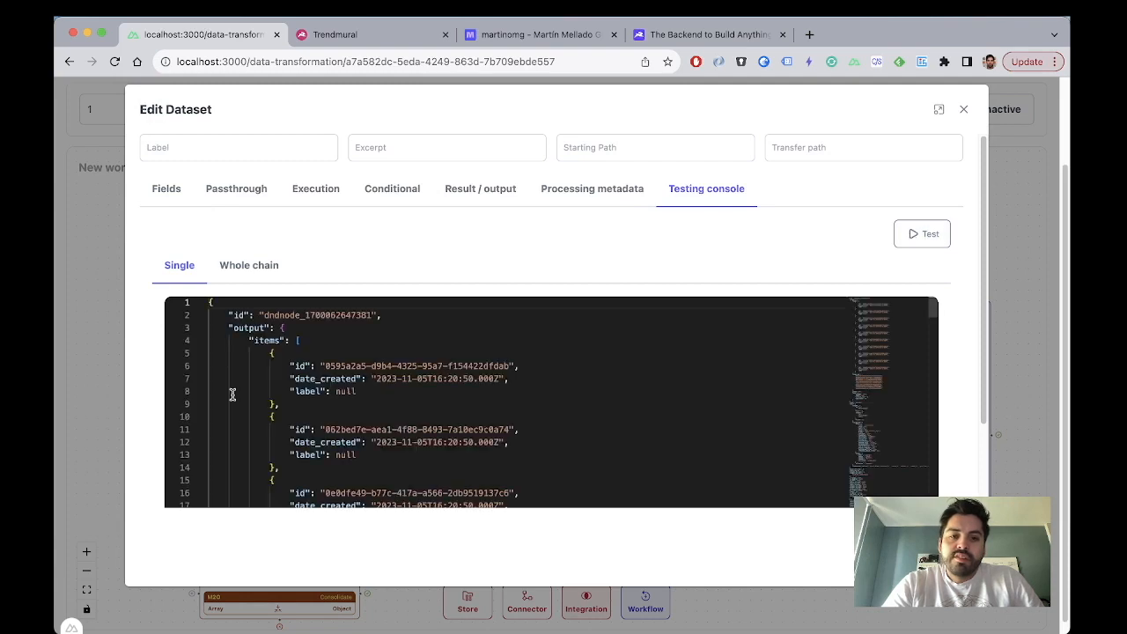
{"action": "scroll", "coordinate": [264, 370], "scroll_direction": "down", "scroll_amount": 4}
{"action": "scroll", "coordinate": [257, 334], "scroll_direction": "up", "scroll_amount": 4}
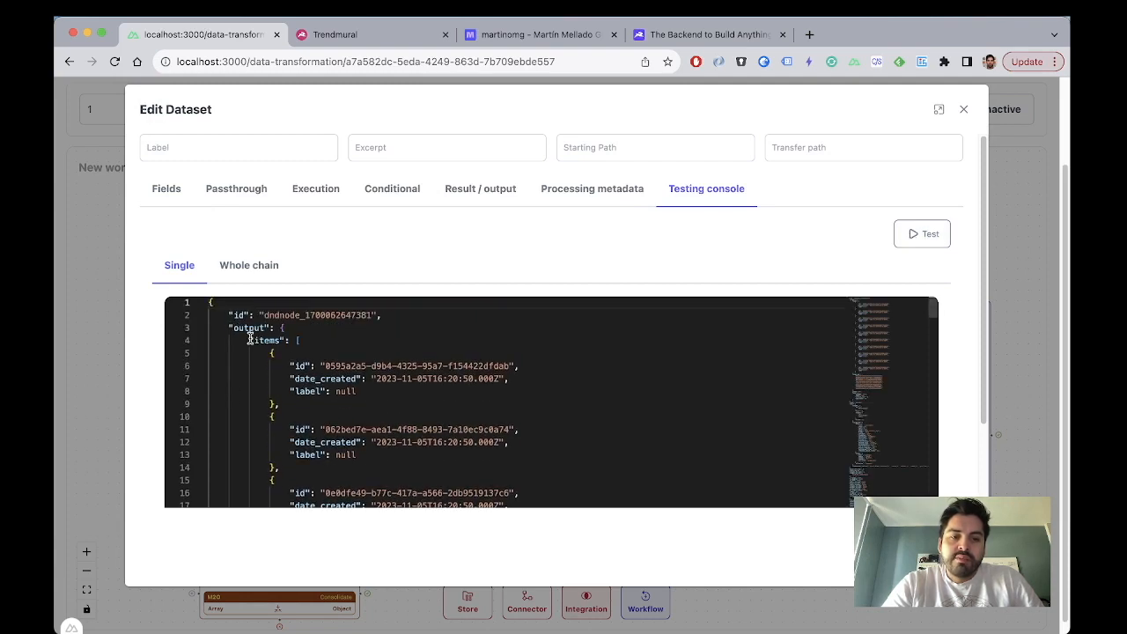
{"action": "left_click", "coordinate": [250, 340]}
{"action": "left_click_drag", "start_coordinate": [249, 339], "coordinate": [262, 428]}
{"action": "scroll", "coordinate": [262, 427], "scroll_direction": "down", "scroll_amount": 8}
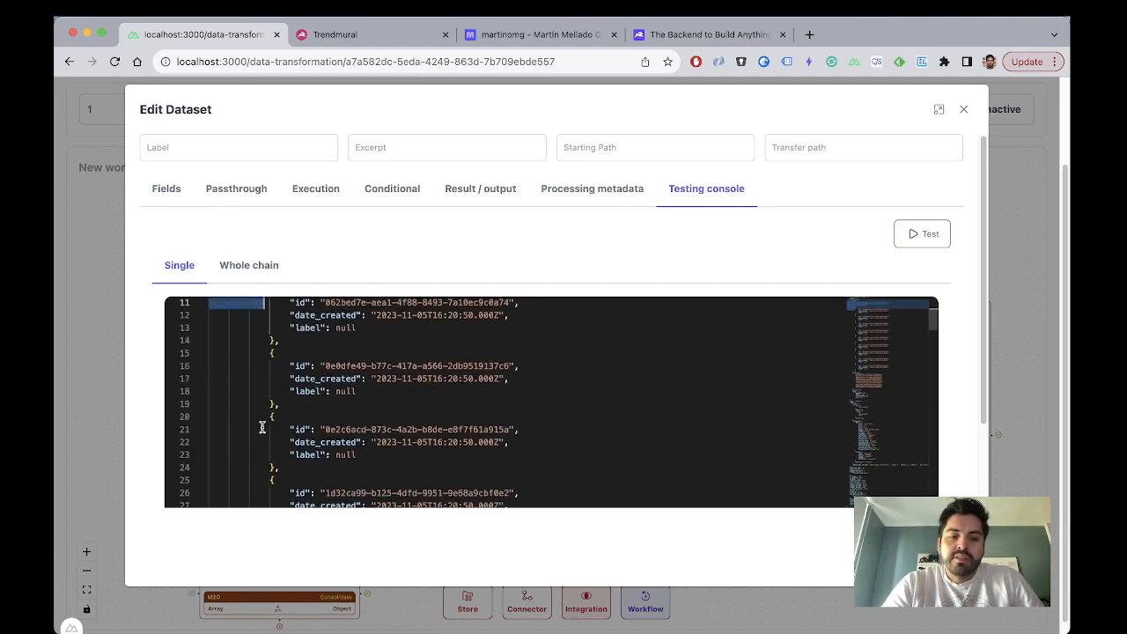
{"action": "left_click", "coordinate": [963, 109]}
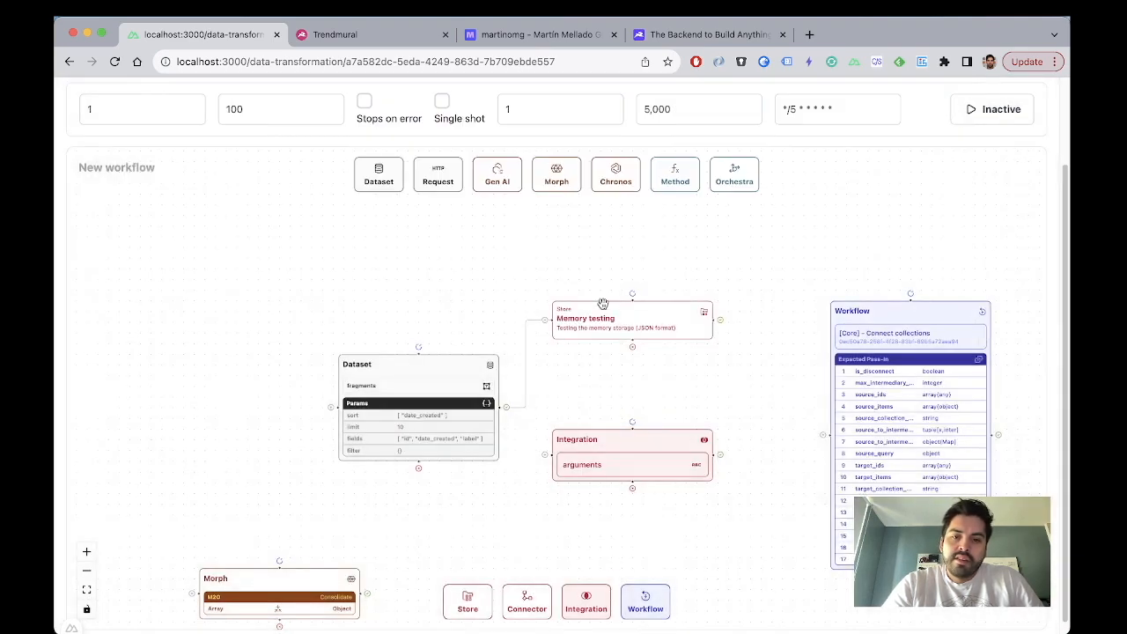
Step: Move the Dataset node slightly up and make its output the workflow's returned value
{"action": "scroll", "coordinate": [606, 317], "scroll_direction": "up", "scroll_amount": 3}
{"action": "left_click_drag", "start_coordinate": [596, 417], "coordinate": [498, 359]}
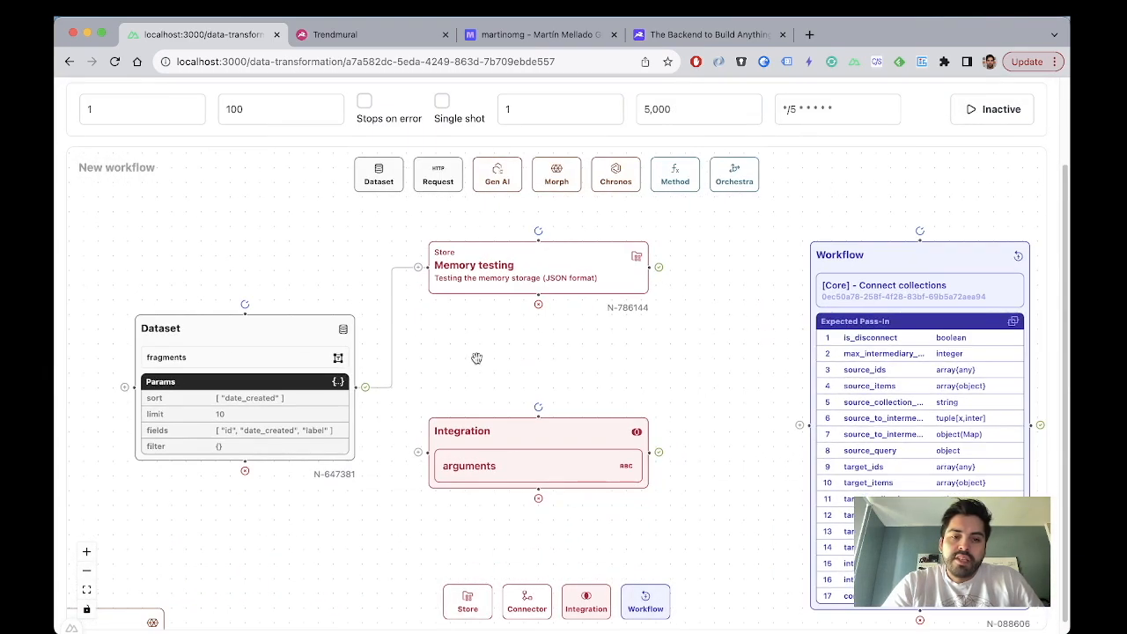
{"action": "left_click_drag", "start_coordinate": [256, 333], "coordinate": [279, 262]}
{"action": "double_click", "coordinate": [306, 248]}
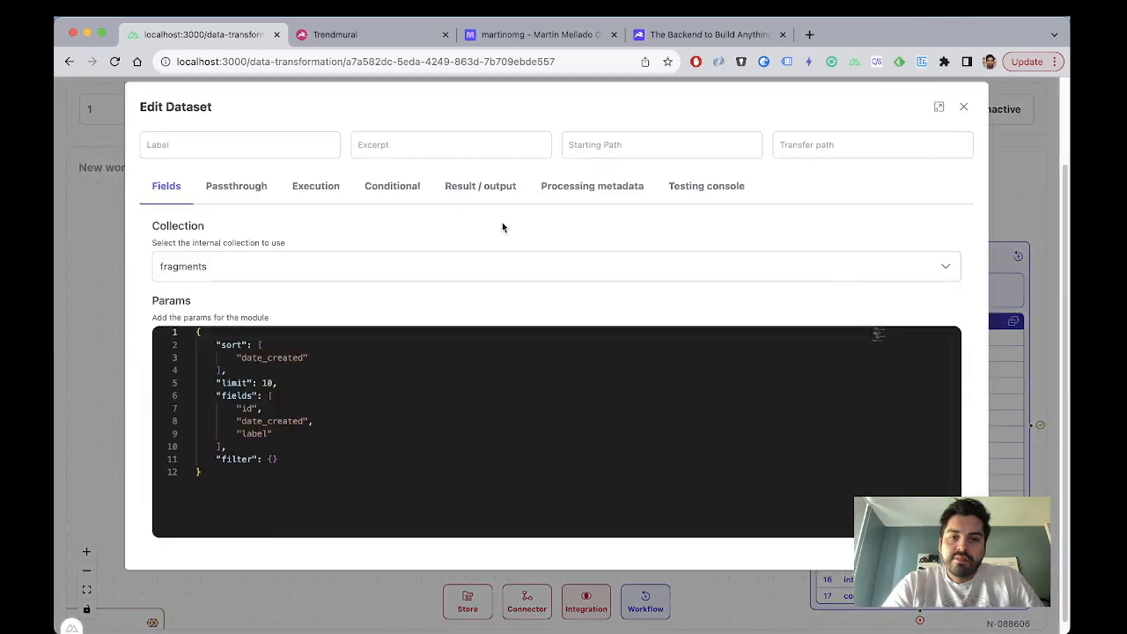
{"action": "left_click", "coordinate": [583, 187]}
{"action": "left_click", "coordinate": [484, 189]}
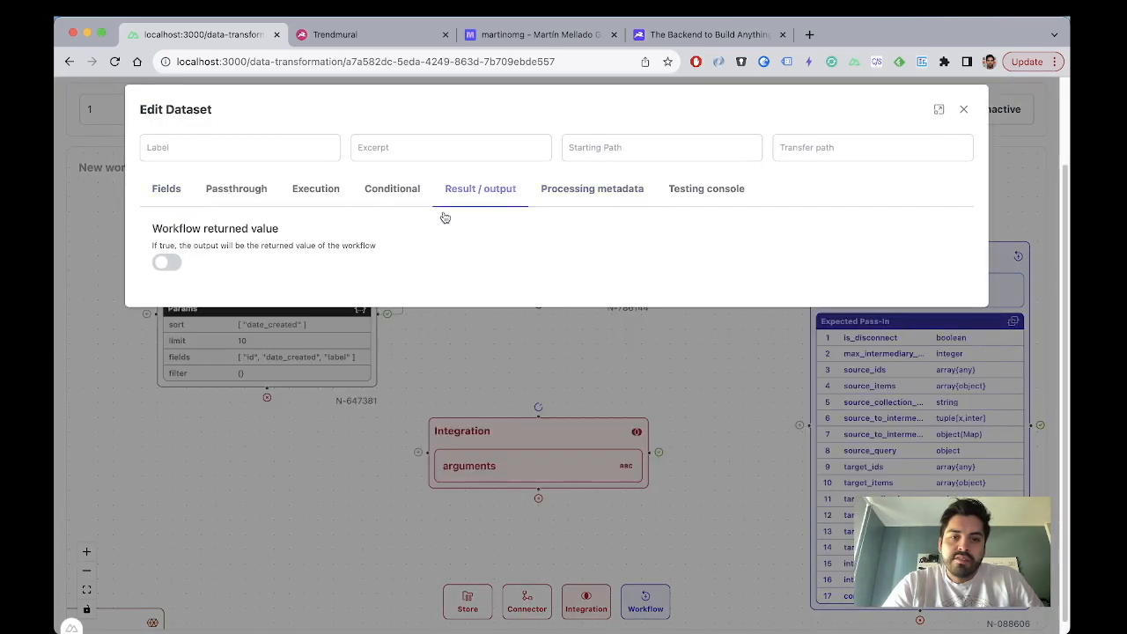
{"action": "left_click", "coordinate": [158, 264]}
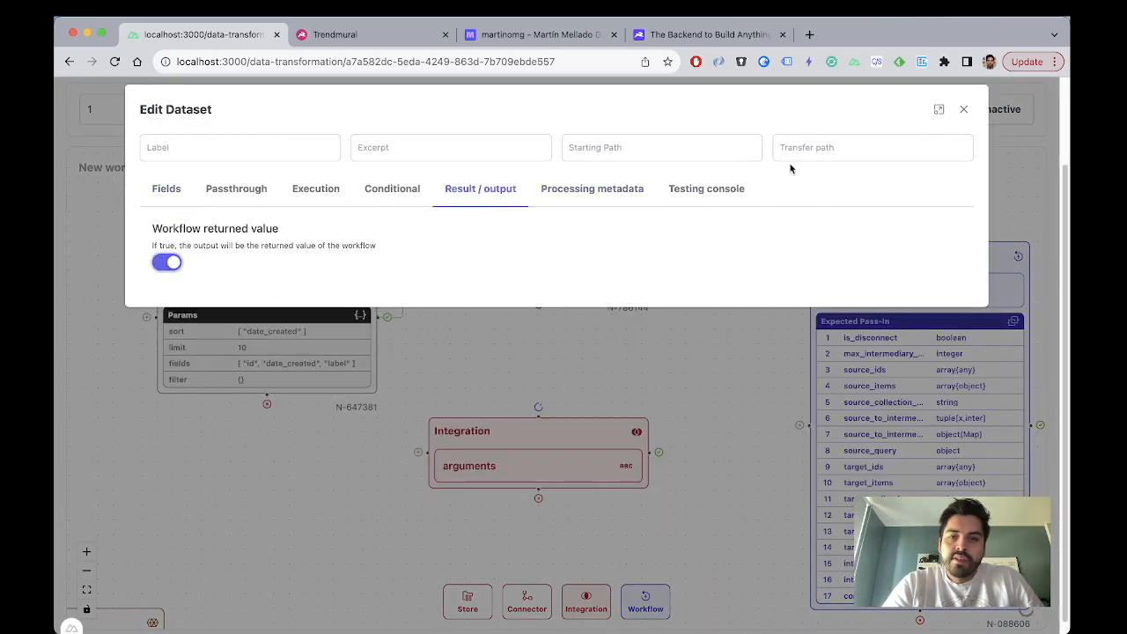
{"action": "left_click", "coordinate": [964, 109]}
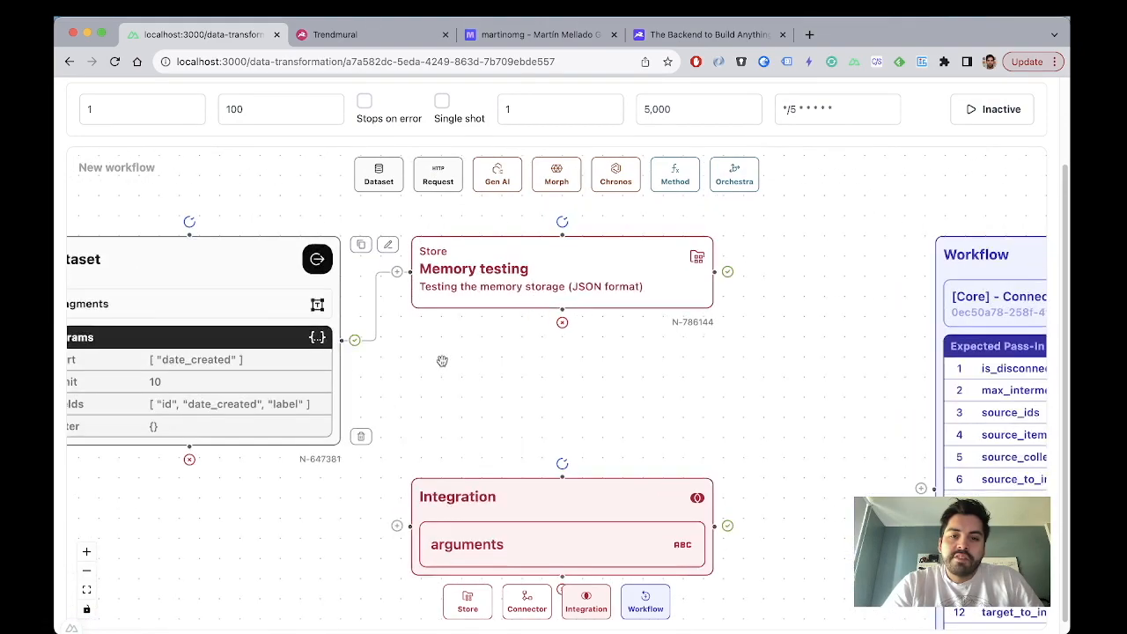
Step: Make the Memory testing Store node's output a returned value of the workflow as well, and close its settings
{"action": "left_click", "coordinate": [740, 286]}
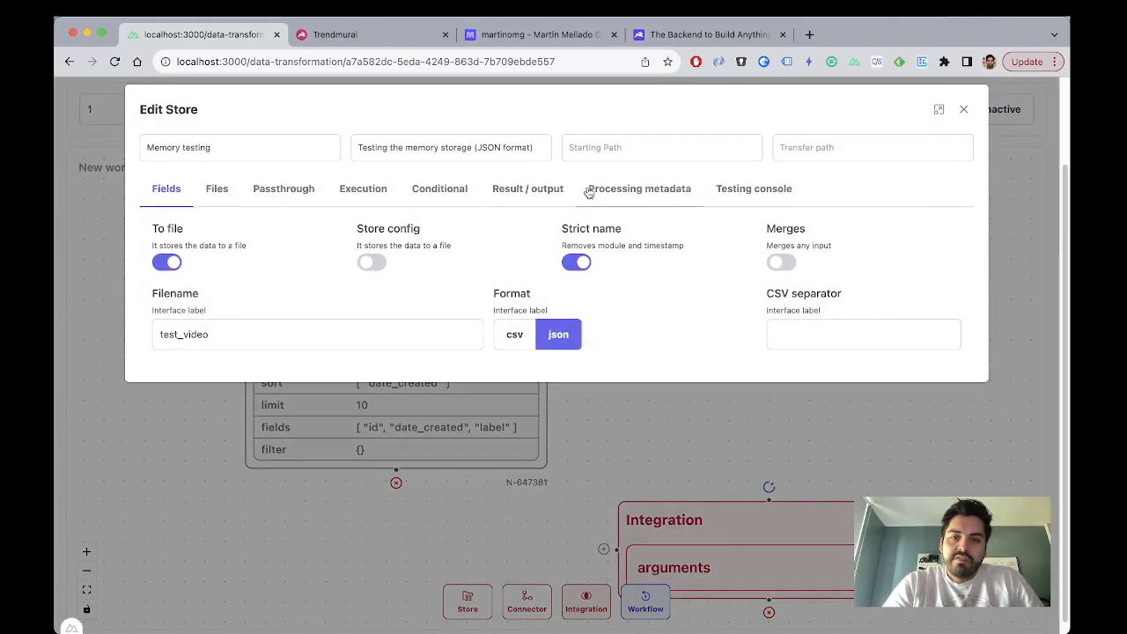
{"action": "left_click", "coordinate": [510, 191]}
{"action": "left_click", "coordinate": [606, 192]}
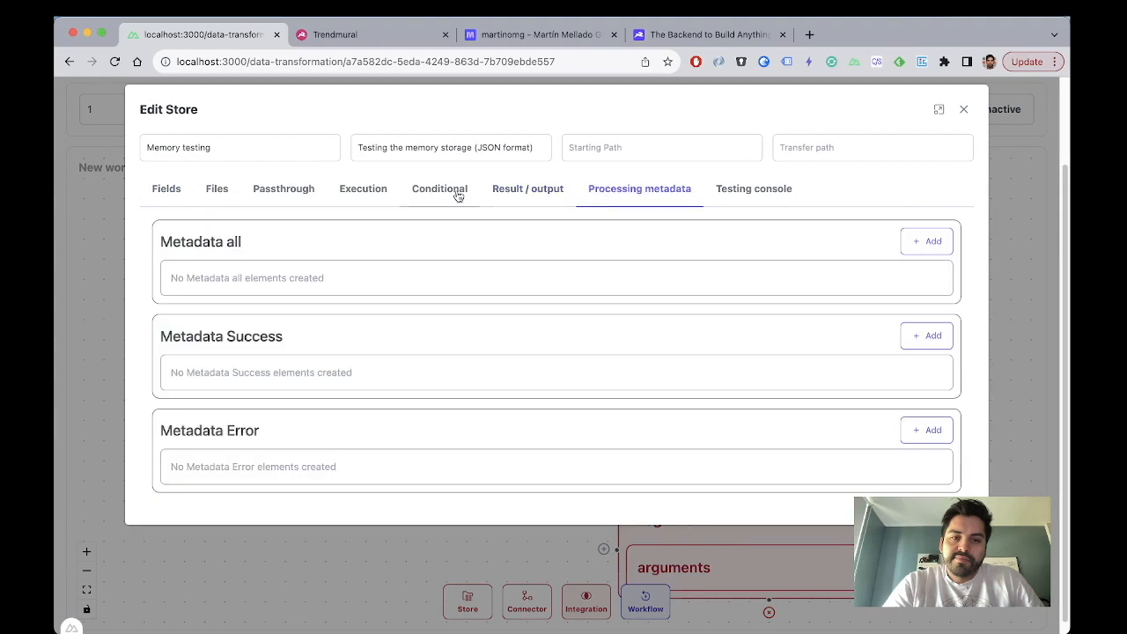
{"action": "left_click", "coordinate": [460, 191]}
{"action": "left_click", "coordinate": [356, 192]}
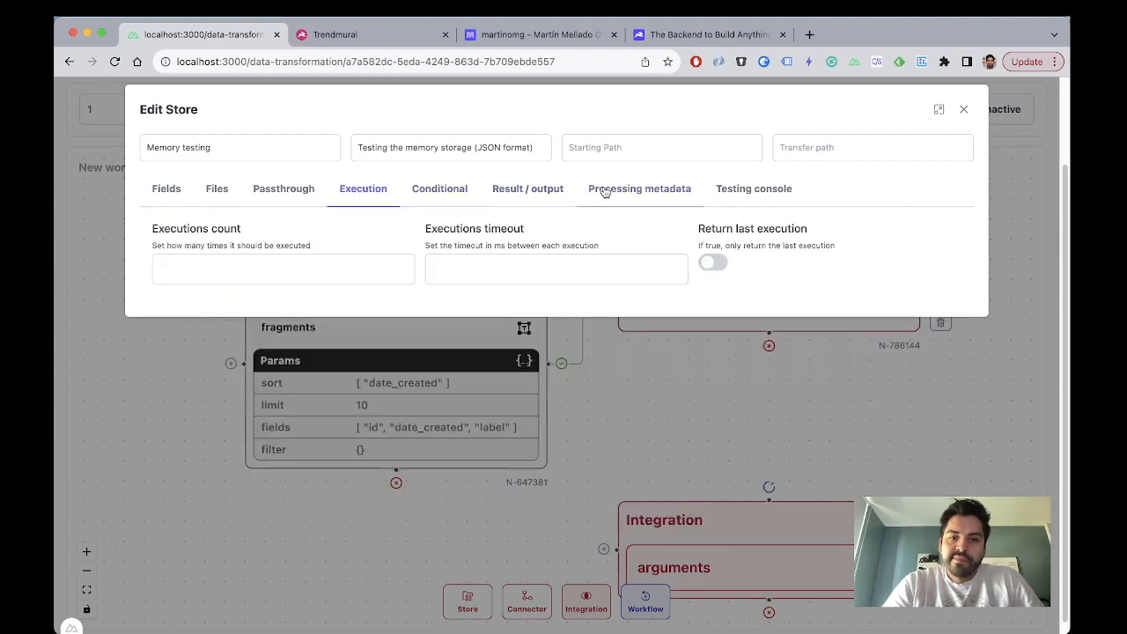
{"action": "left_click", "coordinate": [548, 192]}
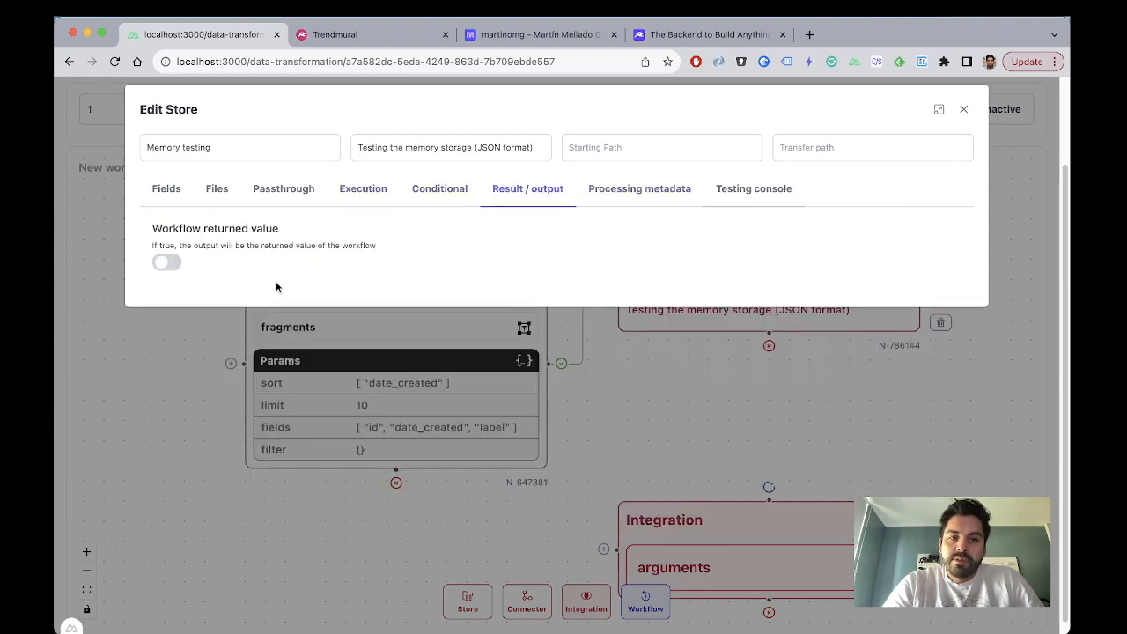
{"action": "left_click", "coordinate": [167, 262]}
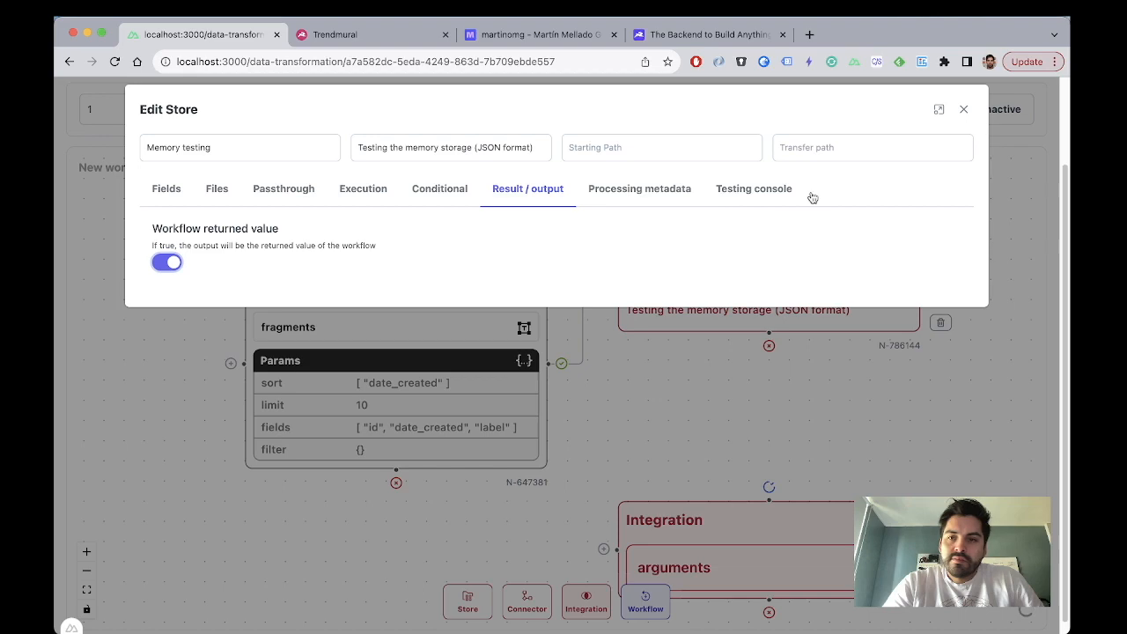
{"action": "left_click", "coordinate": [963, 110]}
Step: Set the Dataset node's transfer path to "a" and close its settings
{"action": "scroll", "coordinate": [720, 304], "scroll_direction": "down", "scroll_amount": 3}
{"action": "left_click_drag", "start_coordinate": [742, 403], "coordinate": [585, 327]}
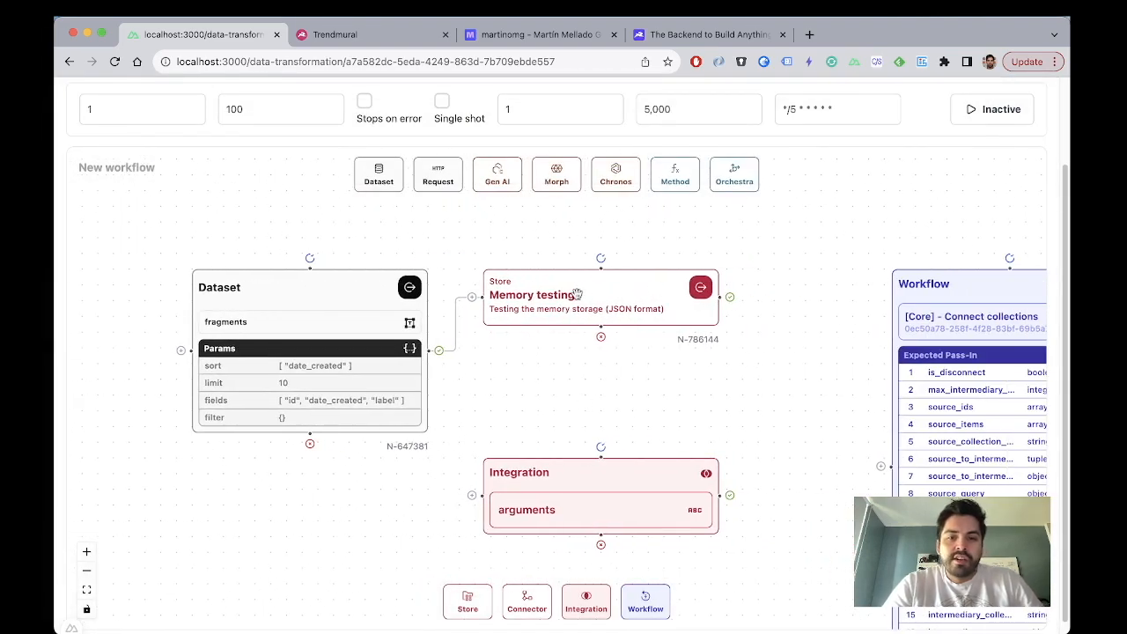
{"action": "scroll", "coordinate": [358, 287], "scroll_direction": "up", "scroll_amount": 3}
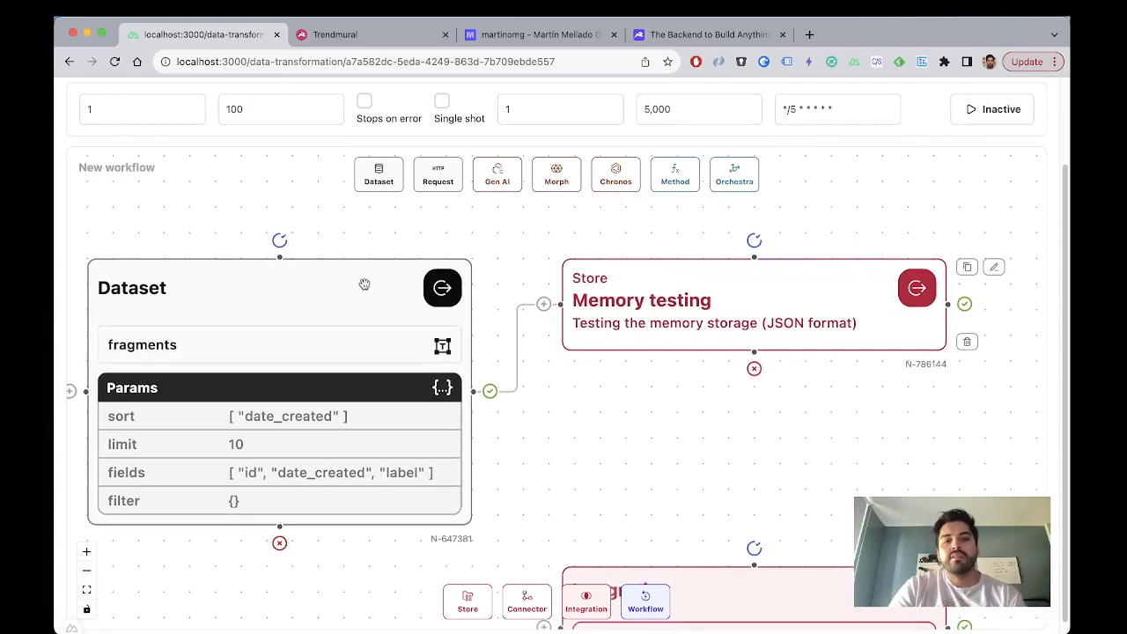
{"action": "double_click", "coordinate": [399, 286]}
{"action": "left_click", "coordinate": [849, 138]}
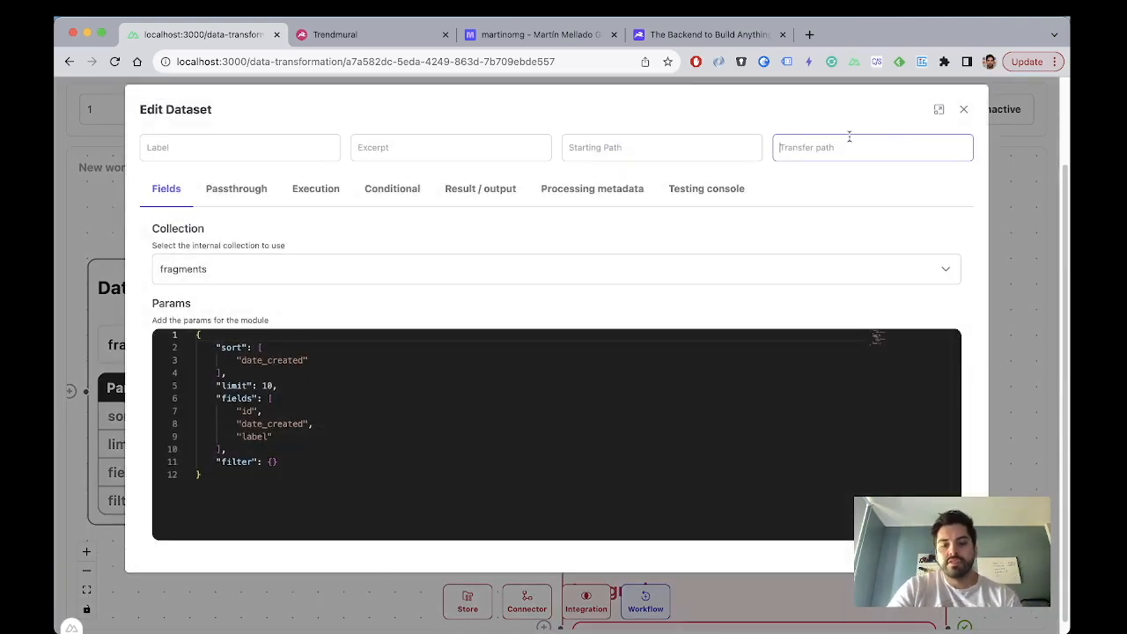
{"action": "type", "text": "d"}
{"action": "key", "text": "Escape"}
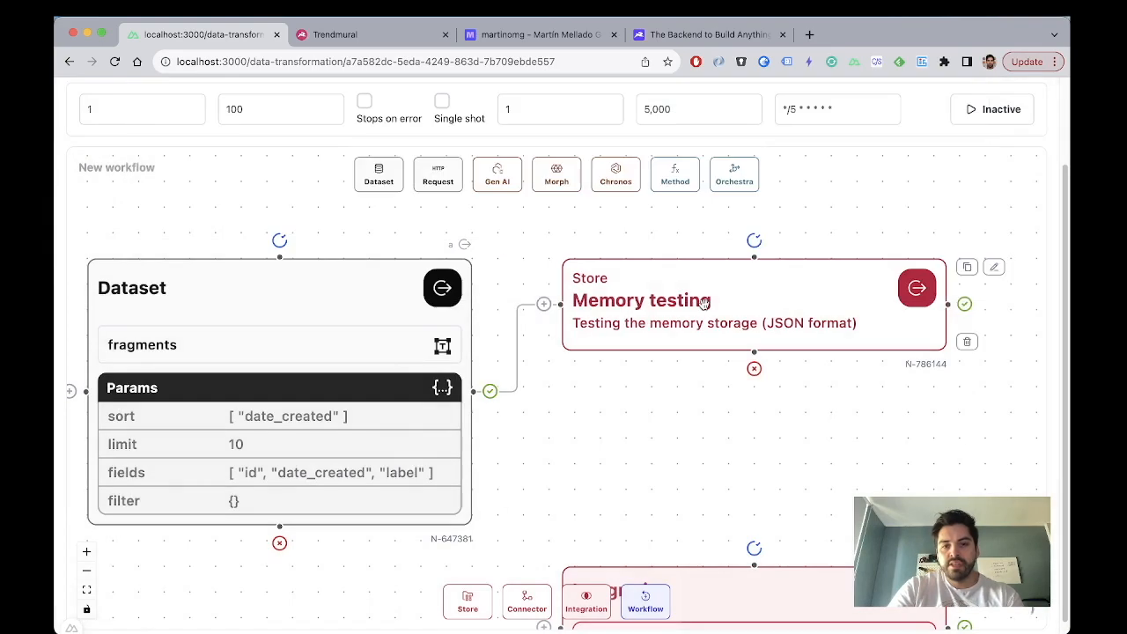
Step: Set the Memory testing Store node's transfer path to "b" and close its settings
{"action": "double_click", "coordinate": [707, 302]}
{"action": "left_click", "coordinate": [795, 145]}
{"action": "key", "text": "Escape"}
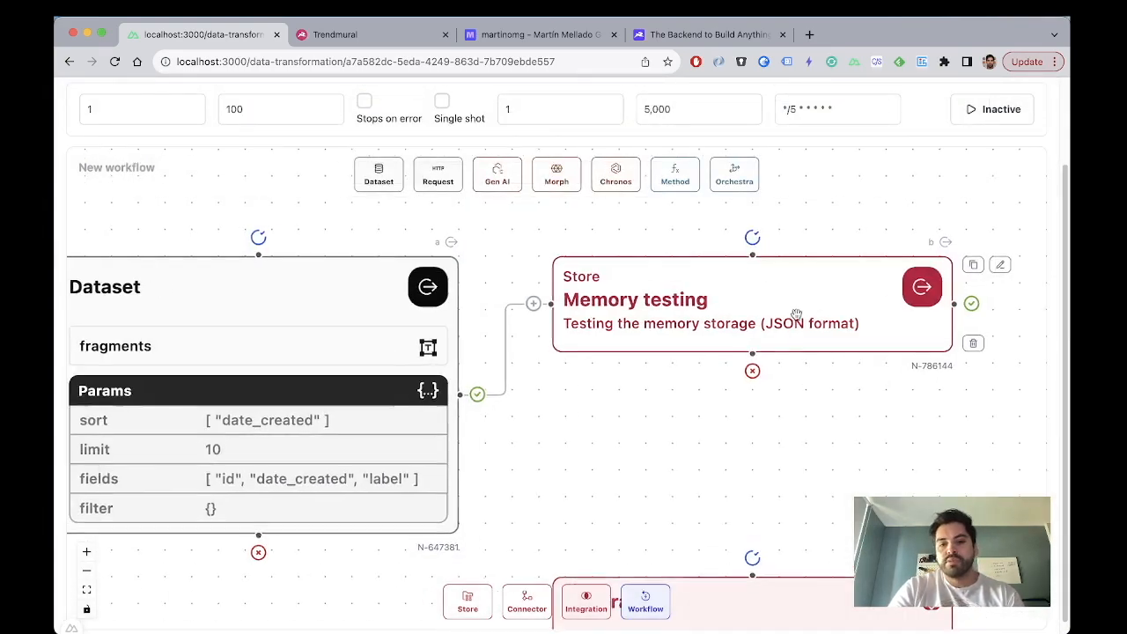
Step: Clear the transfer paths of the Memory testing Store node and the Dataset node, closing the settings of each
{"action": "double_click", "coordinate": [788, 277]}
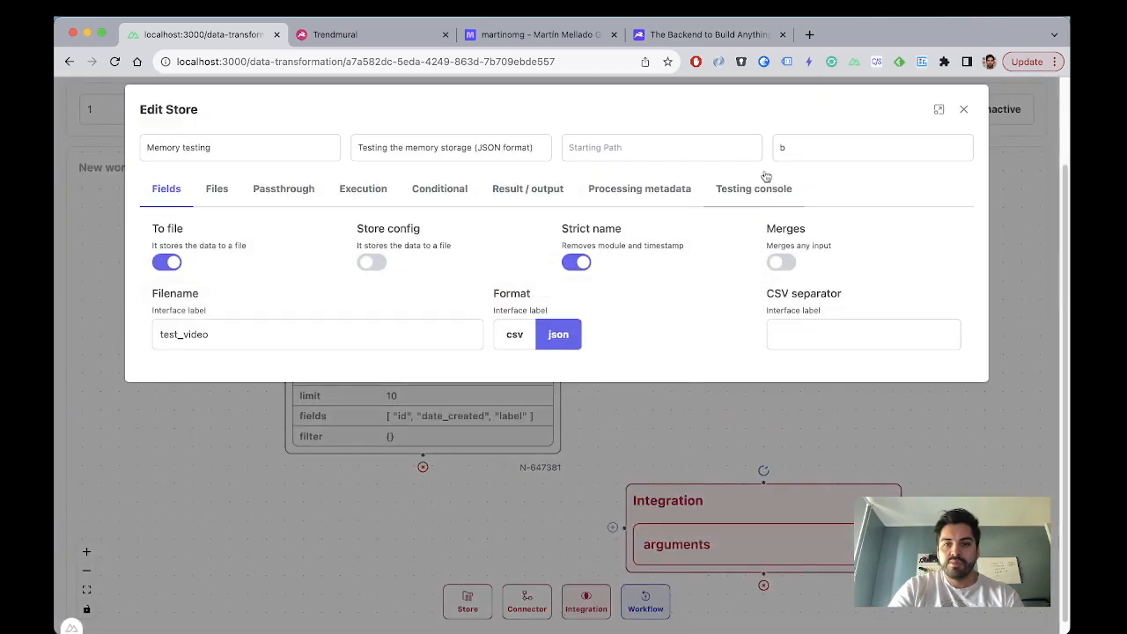
{"action": "left_click", "coordinate": [811, 150]}
{"action": "key", "text": "BackSpace"}
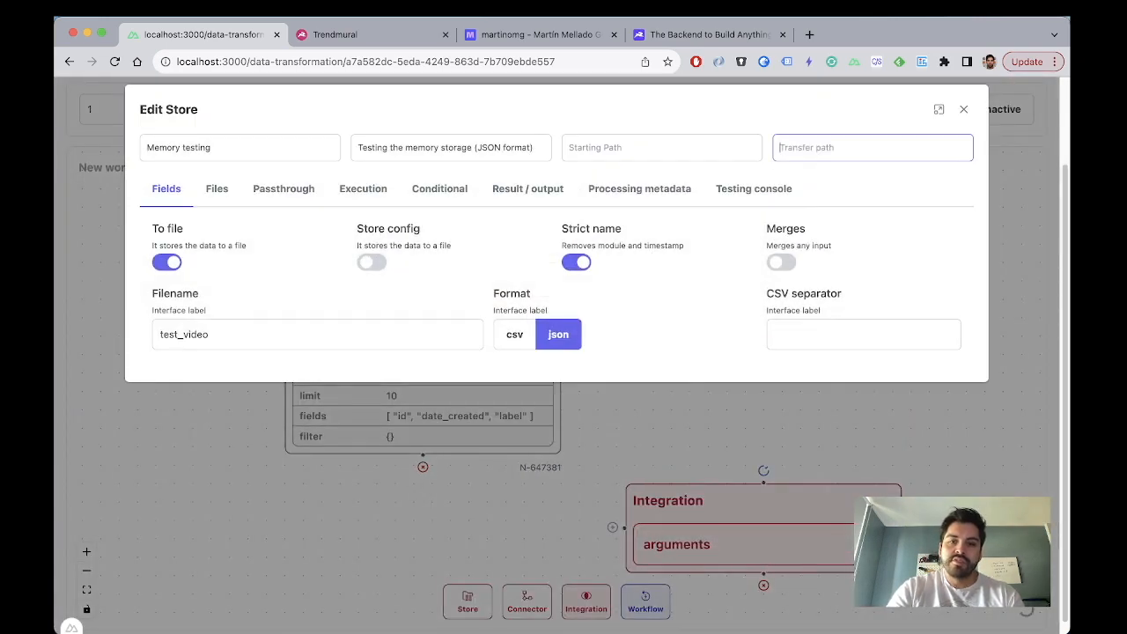
{"action": "key", "text": "Escape"}
{"action": "double_click", "coordinate": [366, 266]}
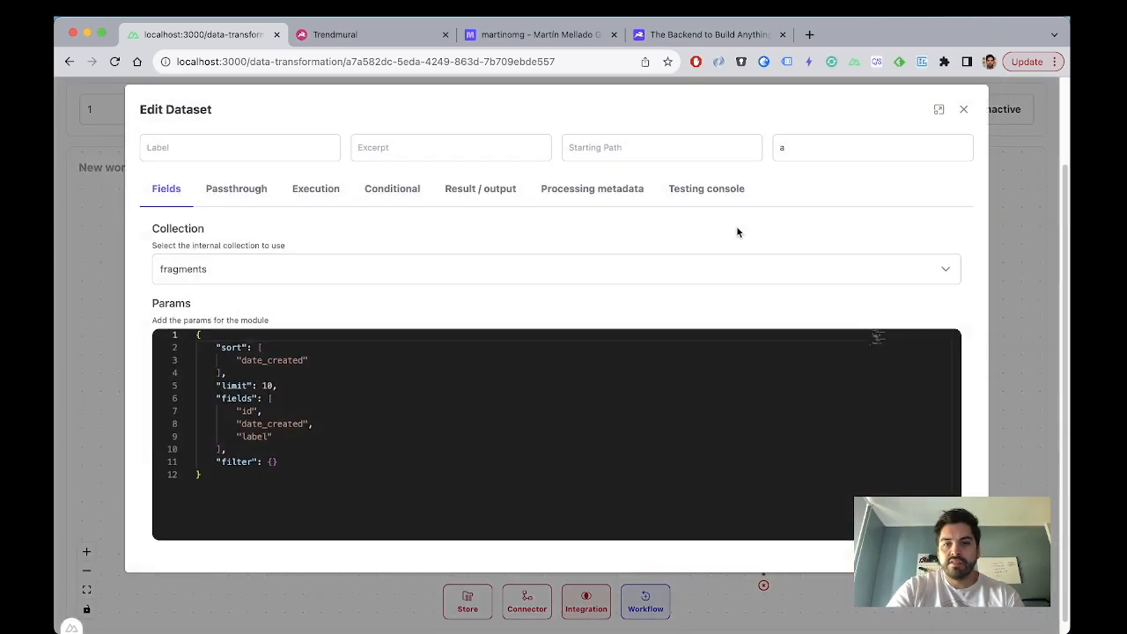
{"action": "left_click", "coordinate": [796, 147]}
{"action": "key", "text": "BackSpace"}
{"action": "key", "text": "Escape"}
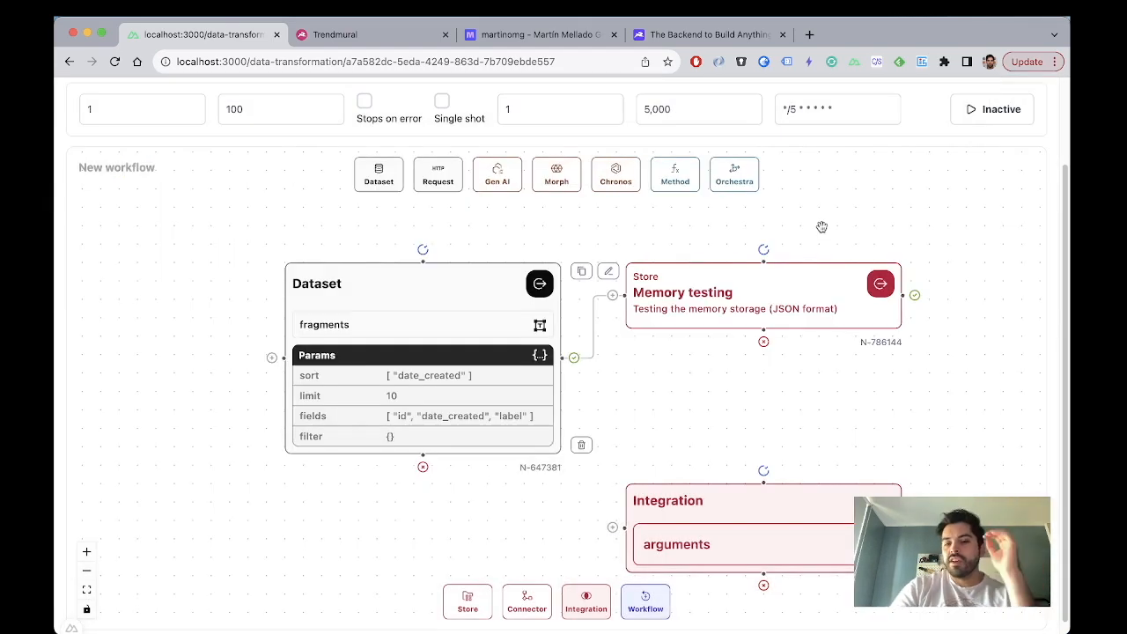
Step: Examine the nodes on the canvas, especially the expected pass-in fields of the [Core] - Connect collections Workflow node
{"action": "scroll", "coordinate": [821, 227], "scroll_direction": "down", "scroll_amount": 2}
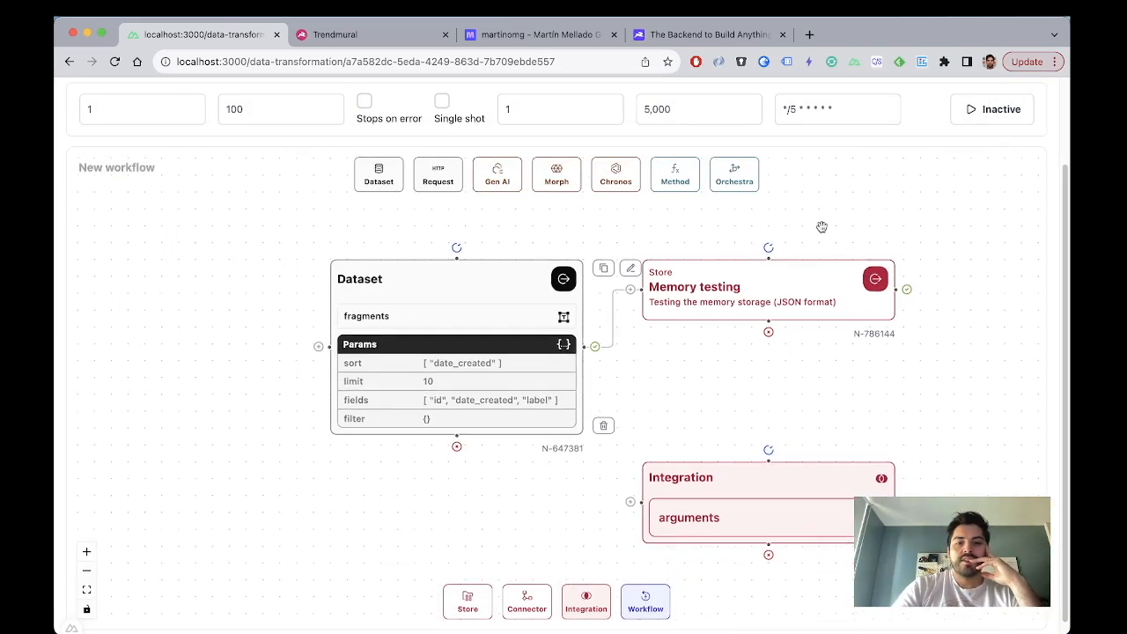
{"action": "left_click_drag", "start_coordinate": [917, 340], "coordinate": [419, 359]}
{"action": "left_click_drag", "start_coordinate": [795, 412], "coordinate": [739, 280]}
{"action": "left_click_drag", "start_coordinate": [830, 321], "coordinate": [769, 376]}
{"action": "scroll", "coordinate": [569, 391], "scroll_direction": "up", "scroll_amount": 4}
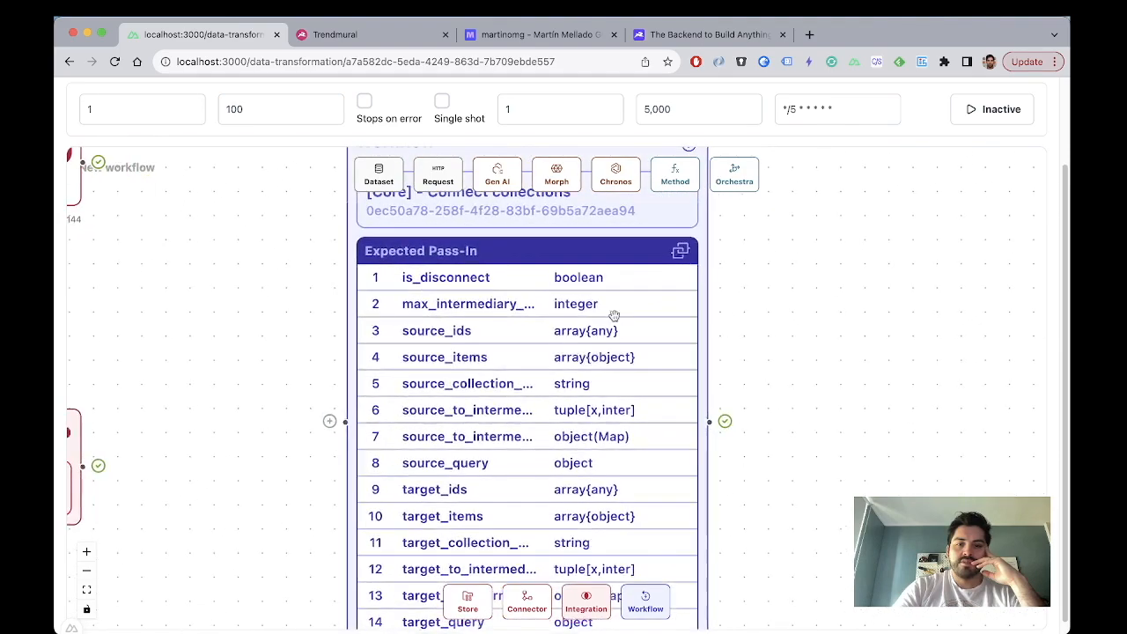
{"action": "scroll", "coordinate": [561, 353], "scroll_direction": "down", "scroll_amount": 5}
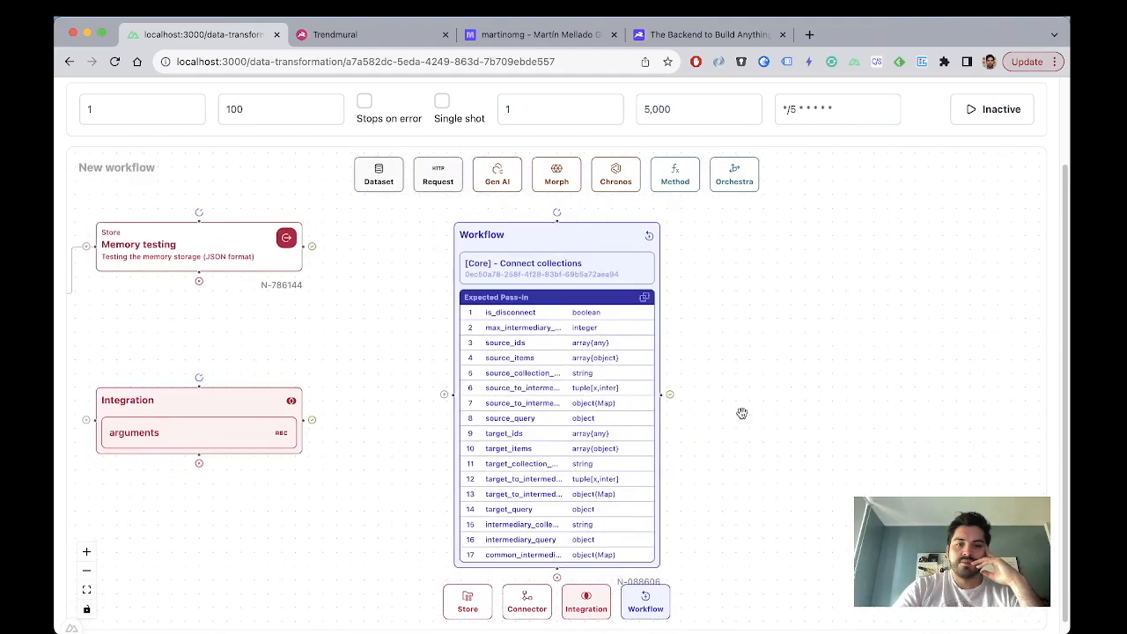
{"action": "left_click_drag", "start_coordinate": [743, 413], "coordinate": [670, 316]}
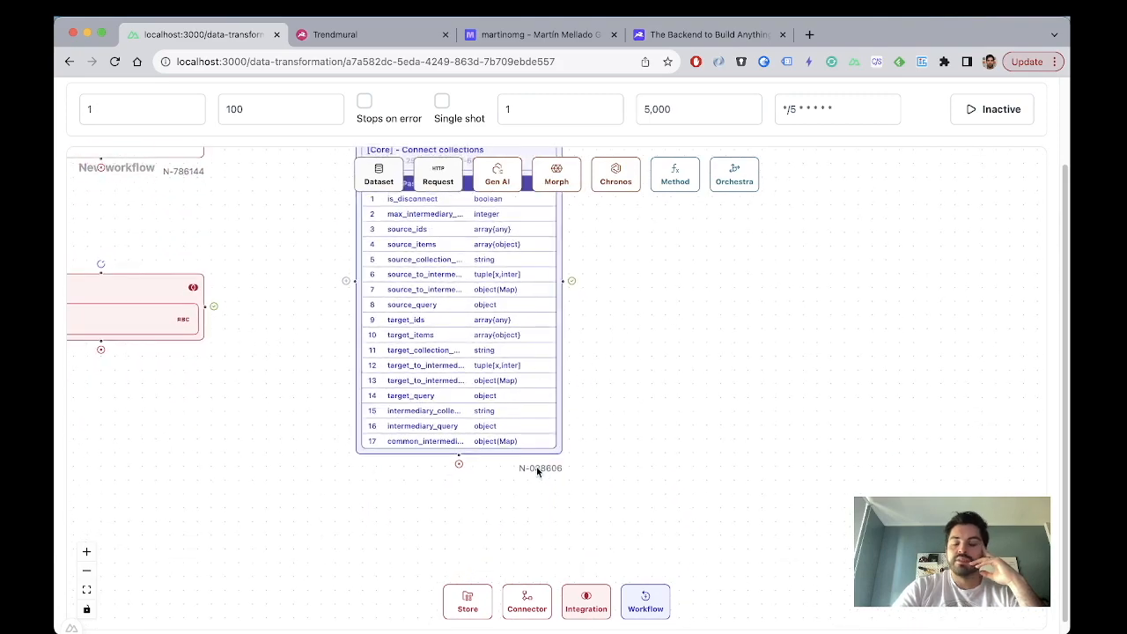
{"action": "left_click_drag", "start_coordinate": [667, 428], "coordinate": [915, 630]}
{"action": "left_click_drag", "start_coordinate": [377, 461], "coordinate": [594, 420]}
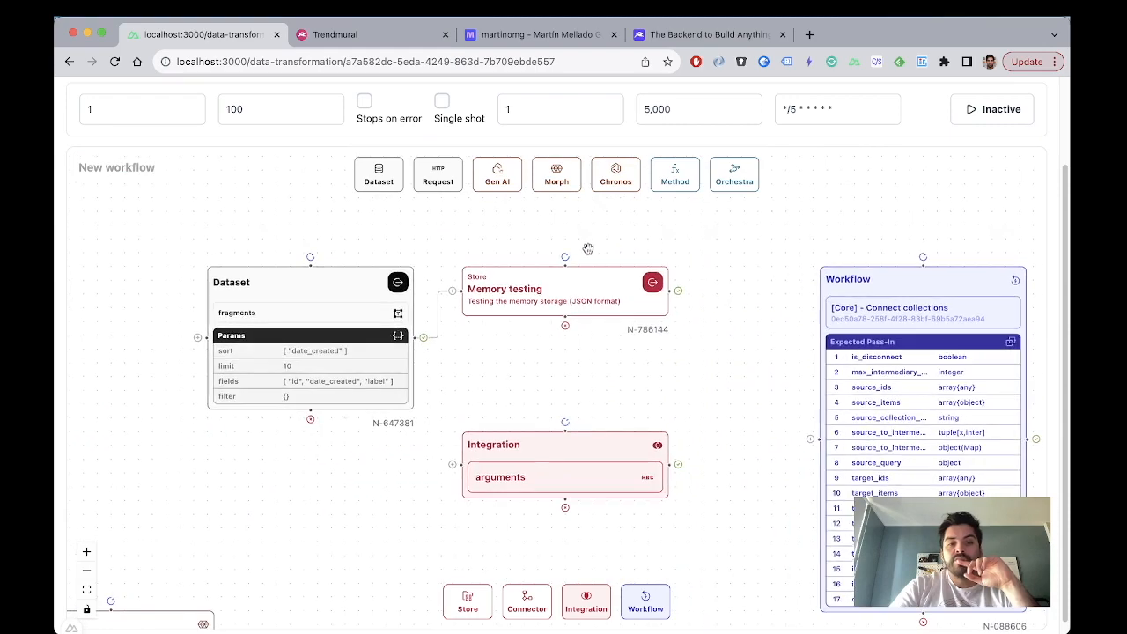
Step: Check the Memory testing Store node's transfer path and close its settings
{"action": "double_click", "coordinate": [594, 280]}
{"action": "left_click", "coordinate": [827, 147]}
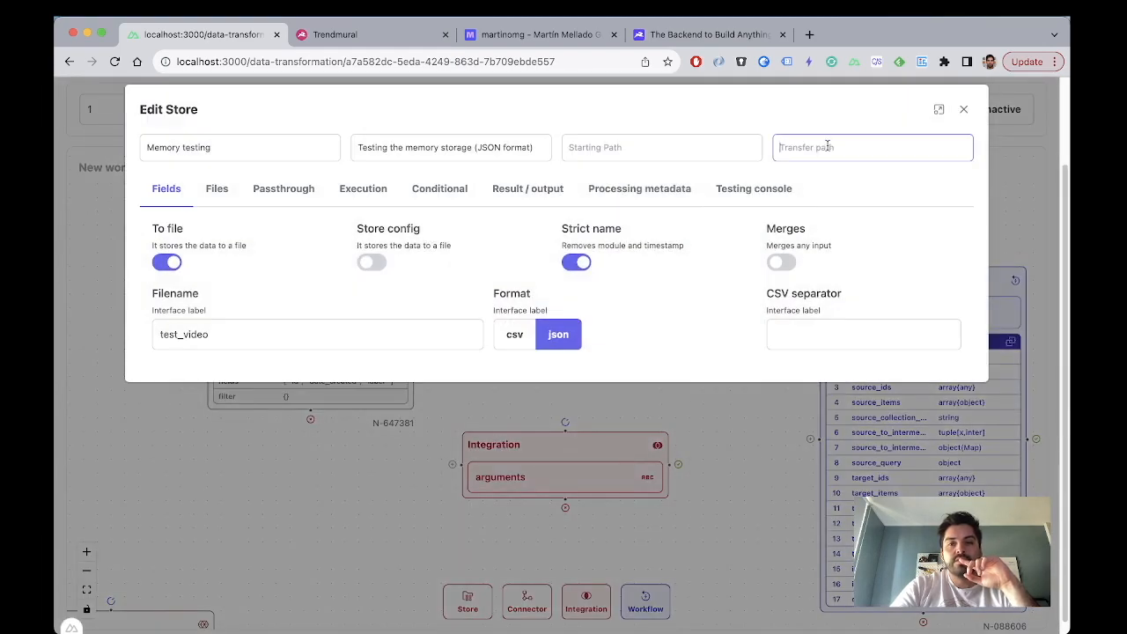
{"action": "left_click", "coordinate": [963, 109]}
{"action": "scroll", "coordinate": [635, 326], "scroll_direction": "up", "scroll_amount": 5}
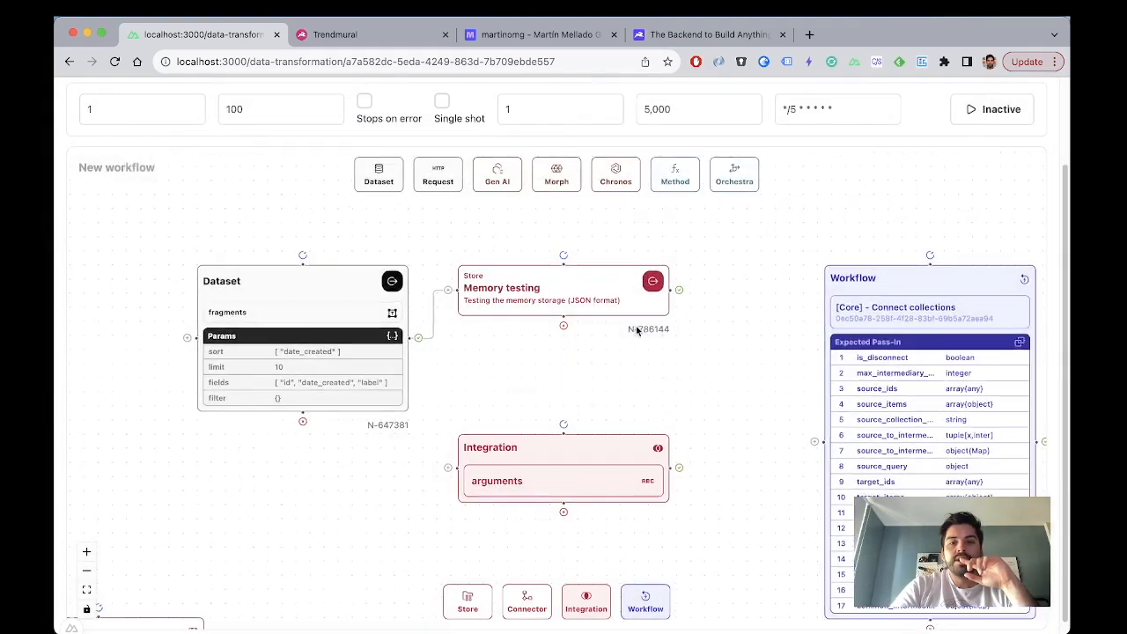
{"action": "scroll", "coordinate": [635, 326], "scroll_direction": "up", "scroll_amount": 1}
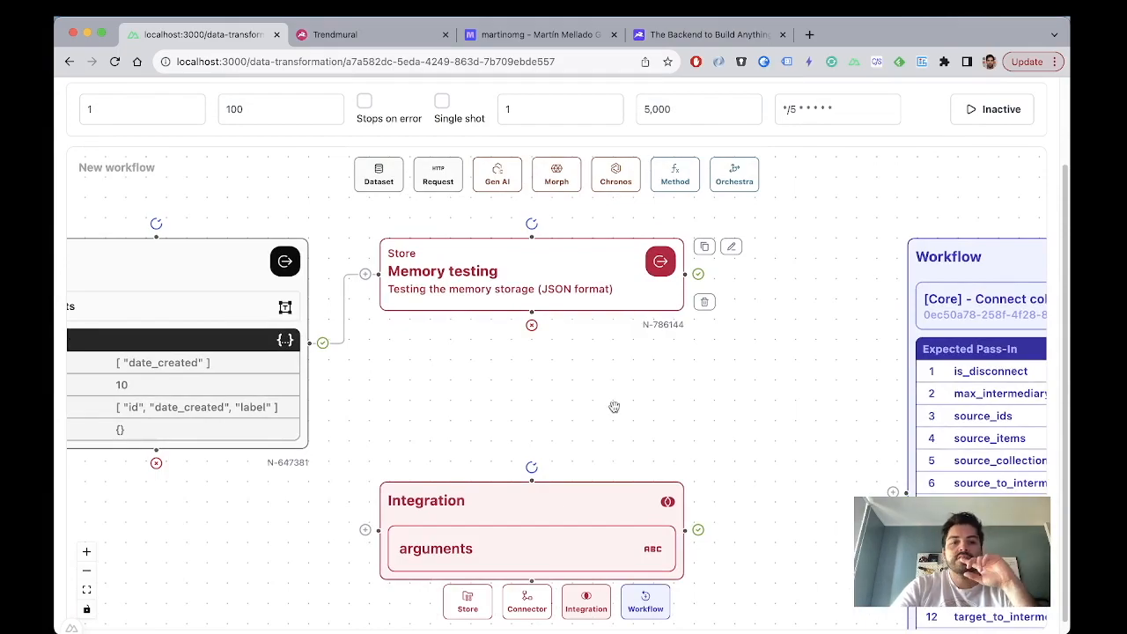
{"action": "scroll", "coordinate": [614, 407], "scroll_direction": "down", "scroll_amount": 6}
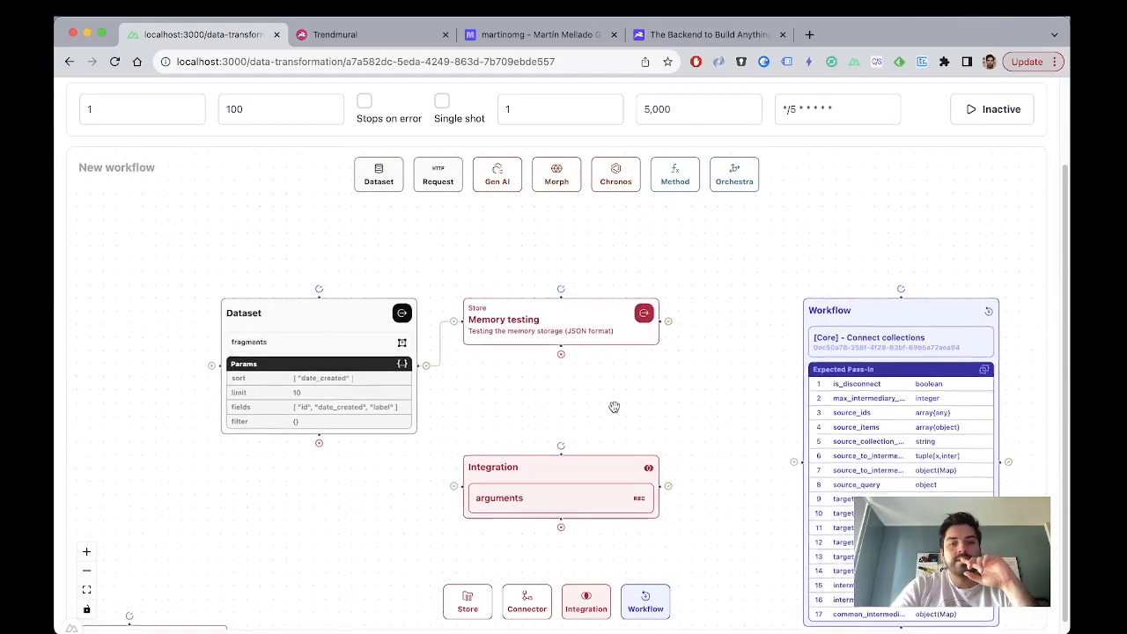
{"action": "scroll", "coordinate": [614, 407], "scroll_direction": "up", "scroll_amount": 4}
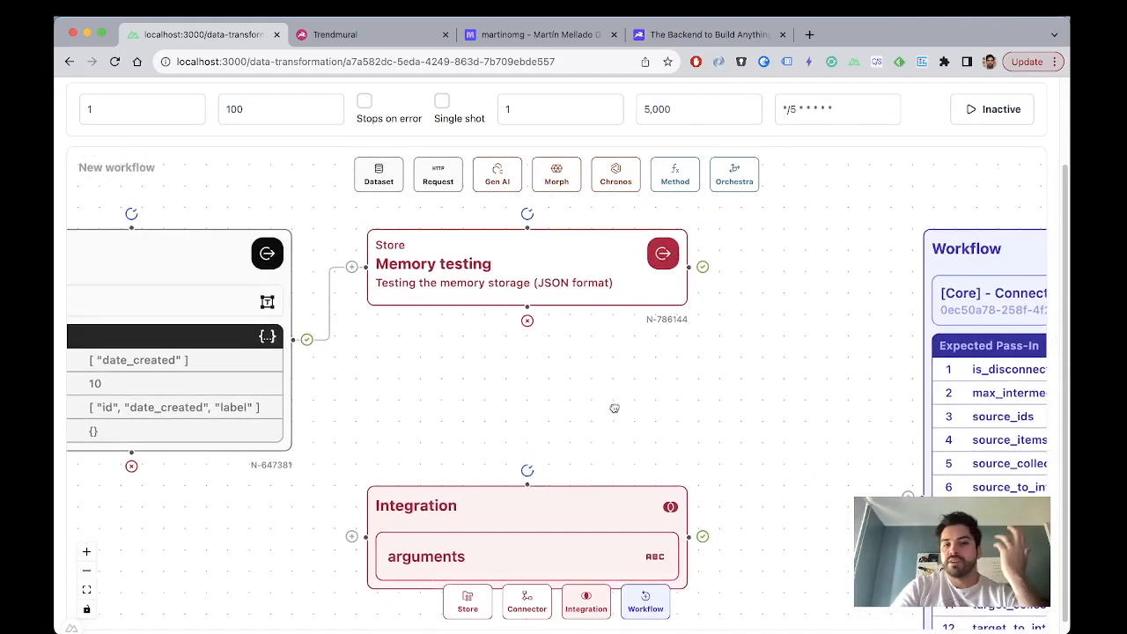
{"action": "left_click_drag", "start_coordinate": [613, 408], "coordinate": [309, 347]}
{"action": "scroll", "coordinate": [264, 314], "scroll_direction": "down", "scroll_amount": 3}
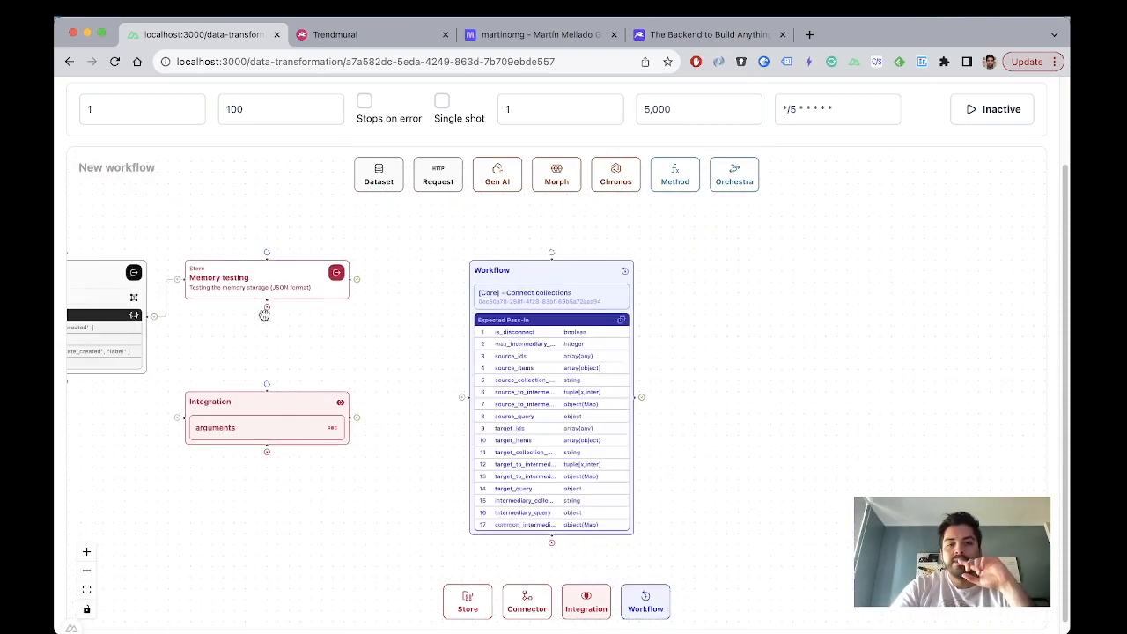
{"action": "left_click_drag", "start_coordinate": [264, 314], "coordinate": [532, 339]}
Step: Enter "asdasdas" as the Memory testing node's Required_path and "adsasdads" in its conditional function, and clear both entries
{"action": "scroll", "coordinate": [408, 265], "scroll_direction": "up", "scroll_amount": 4}
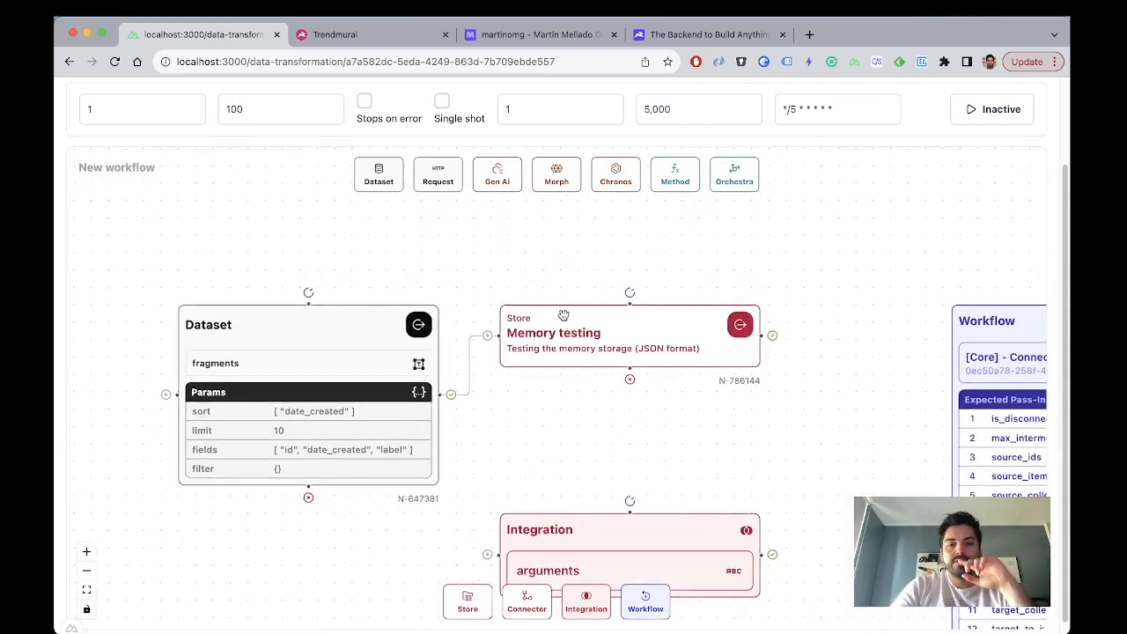
{"action": "scroll", "coordinate": [563, 318], "scroll_direction": "up", "scroll_amount": 2}
{"action": "double_click", "coordinate": [567, 319]}
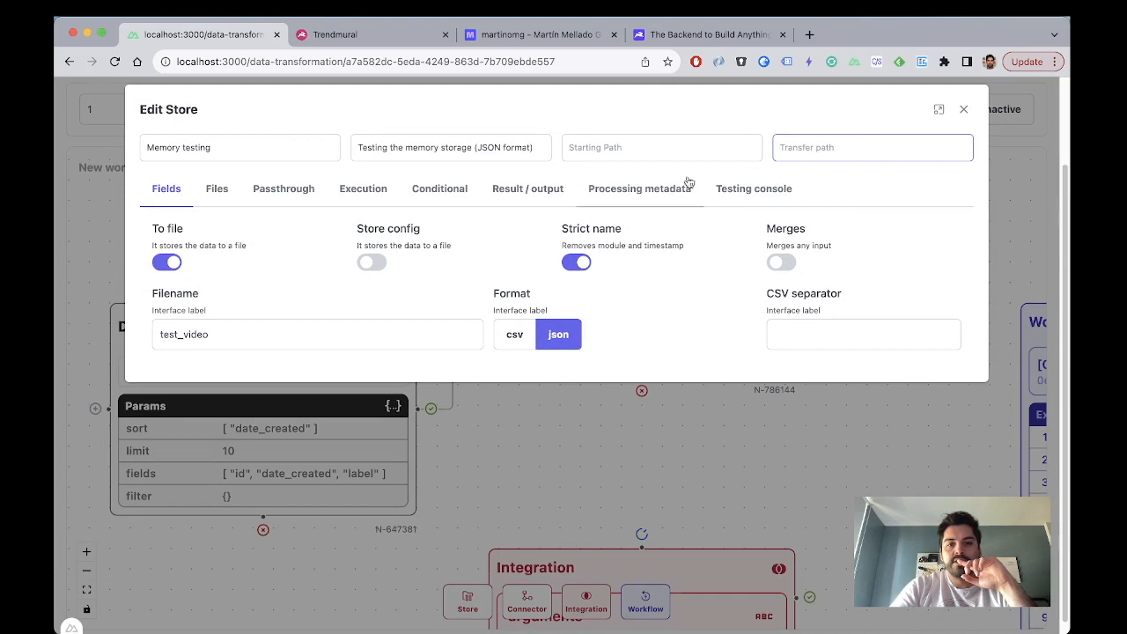
{"action": "left_click", "coordinate": [511, 190]}
{"action": "left_click", "coordinate": [432, 194]}
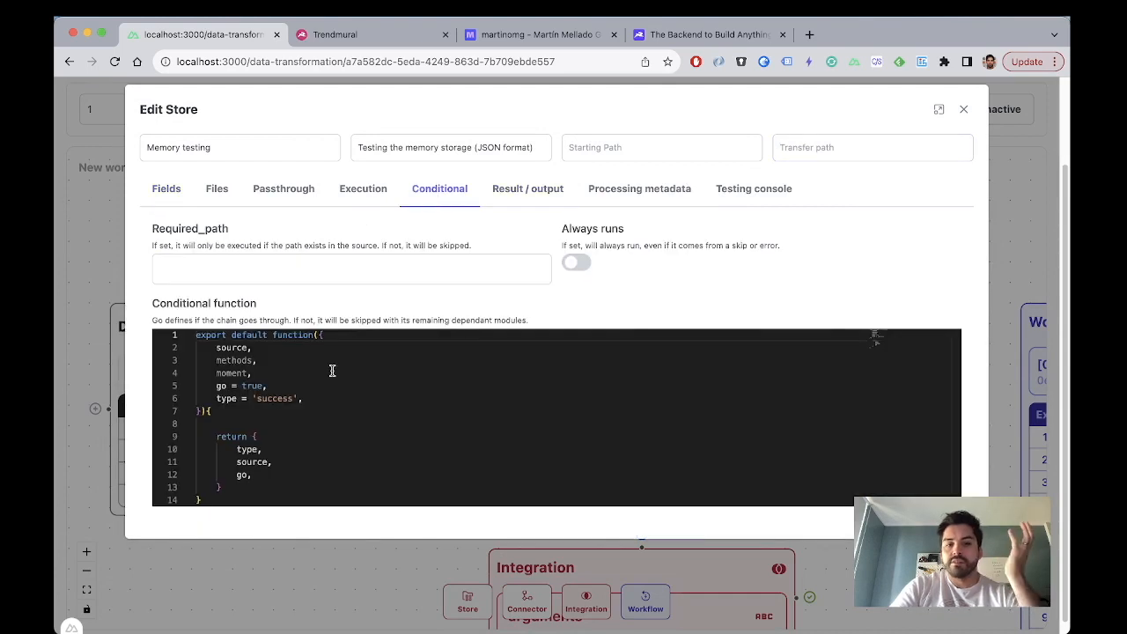
{"action": "left_click", "coordinate": [365, 267]}
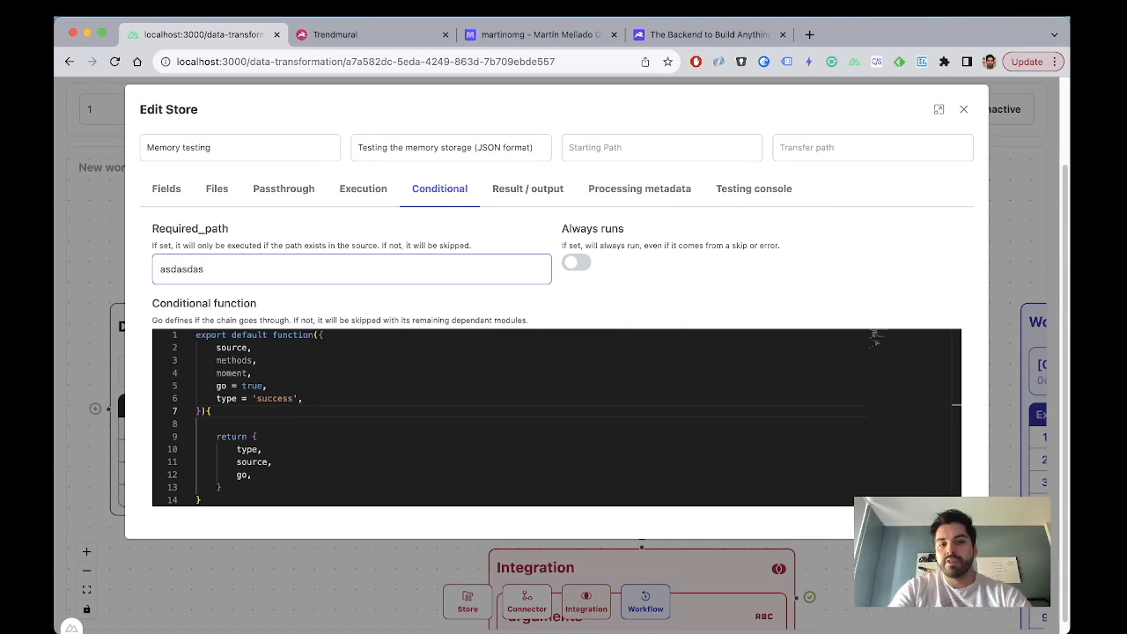
{"action": "left_click", "coordinate": [237, 424]}
{"action": "type", "text": "adsasdads"}
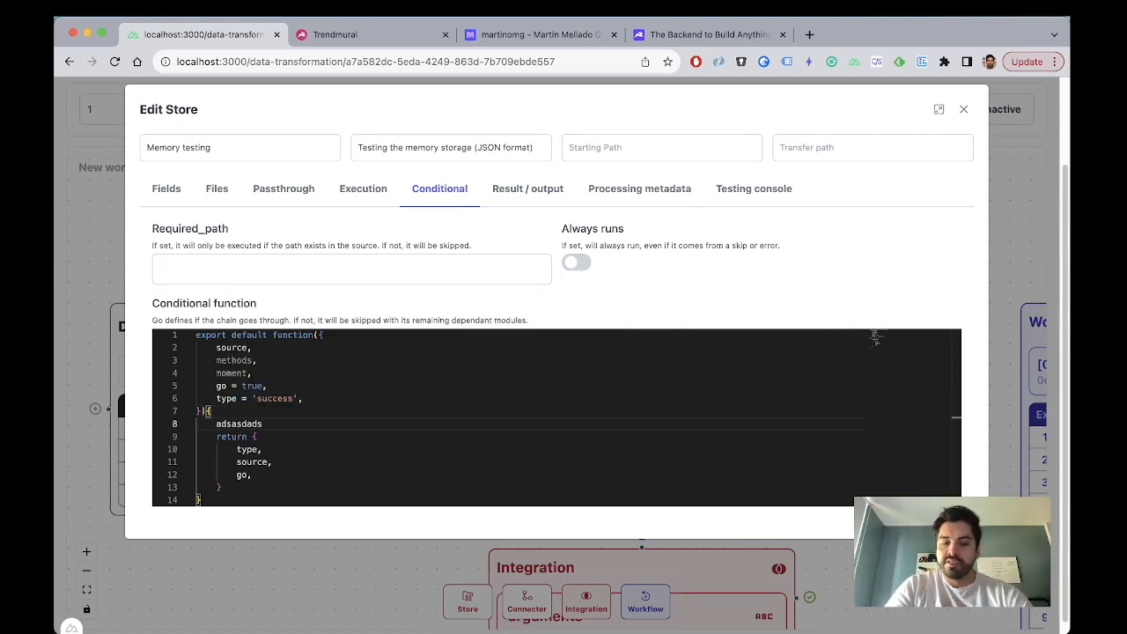
{"action": "key", "text": "alt+BackSpace"}
{"action": "left_click", "coordinate": [248, 266]}
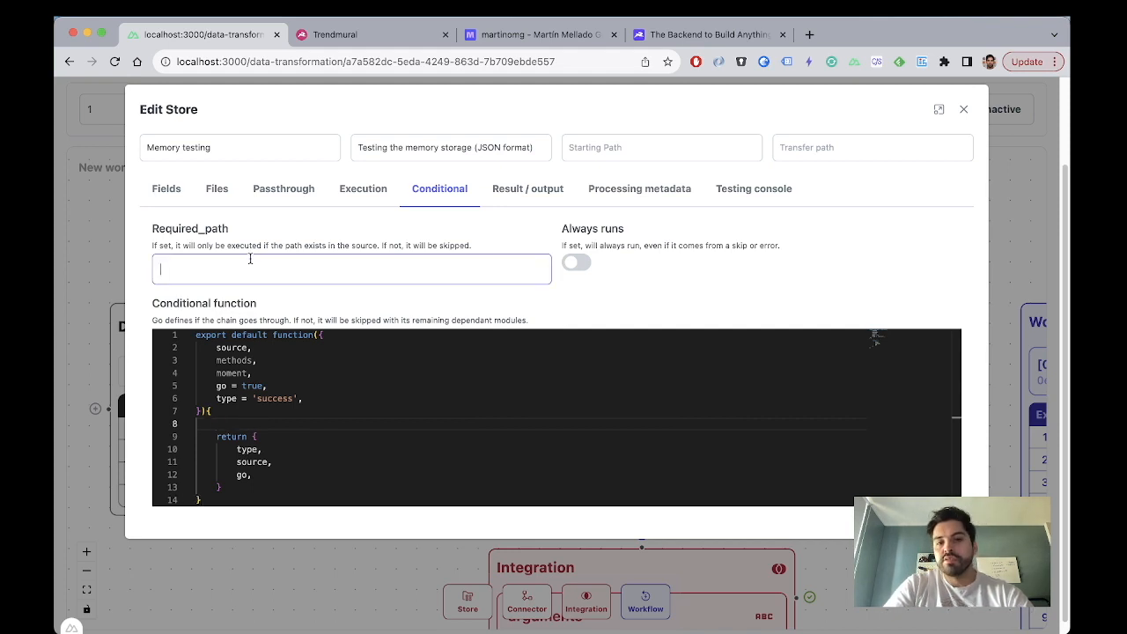
Step: Review the Memory testing Store node's execution, passthrough and result output options, and close its settings
{"action": "left_click", "coordinate": [362, 188]}
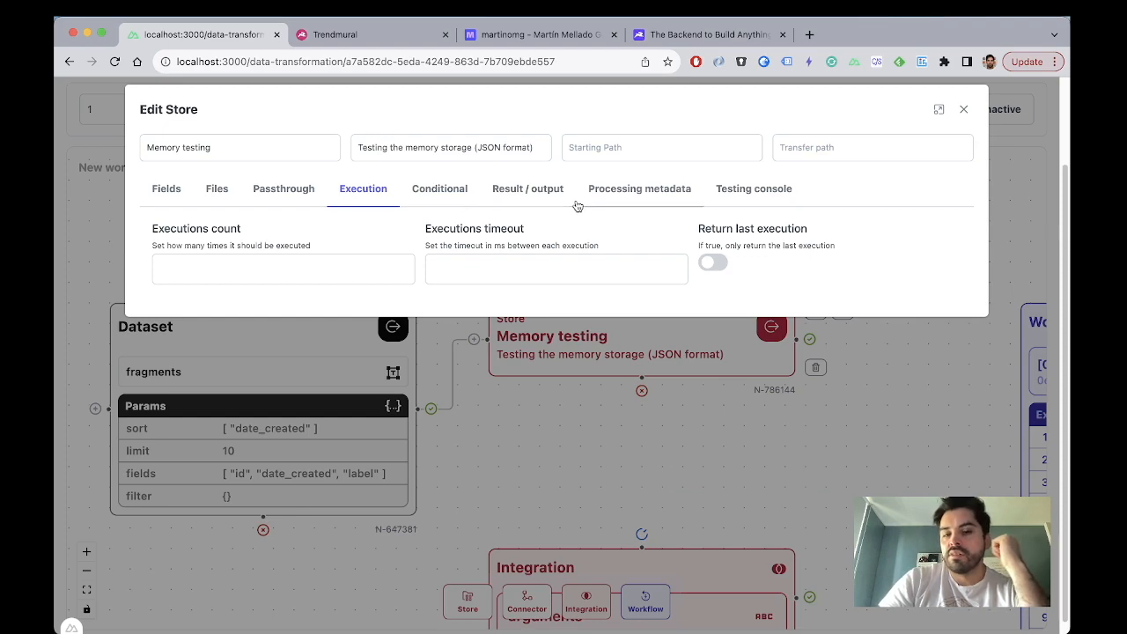
{"action": "left_click", "coordinate": [294, 193]}
{"action": "key", "text": "Right"}
{"action": "key", "text": "Right"}
{"action": "key", "text": "Right"}
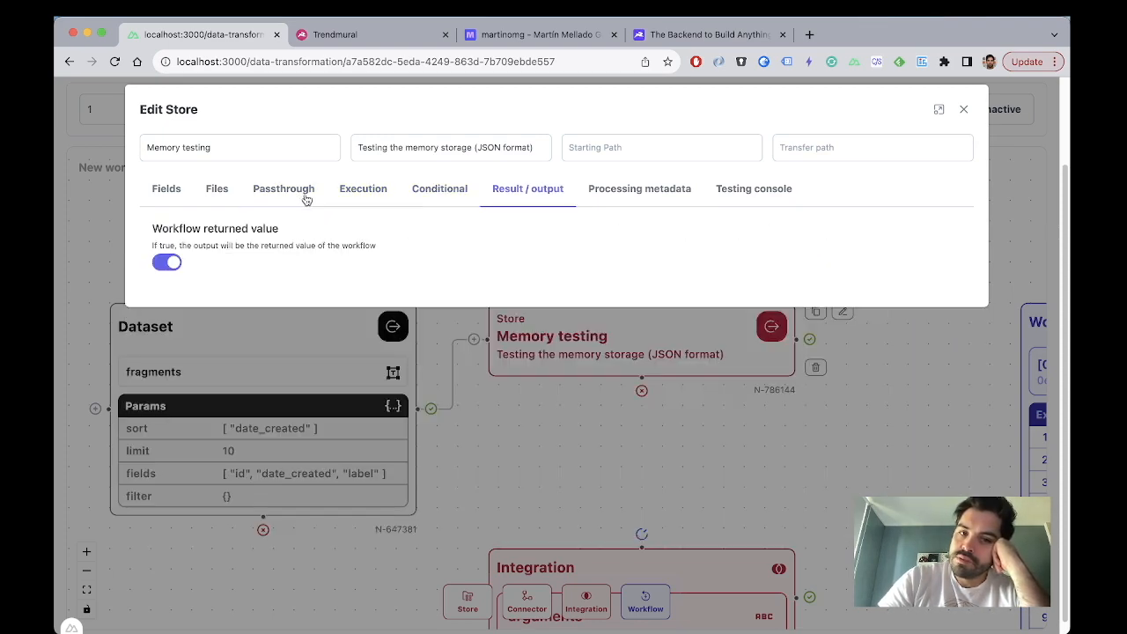
{"action": "left_click", "coordinate": [306, 198]}
{"action": "left_click", "coordinate": [963, 109]}
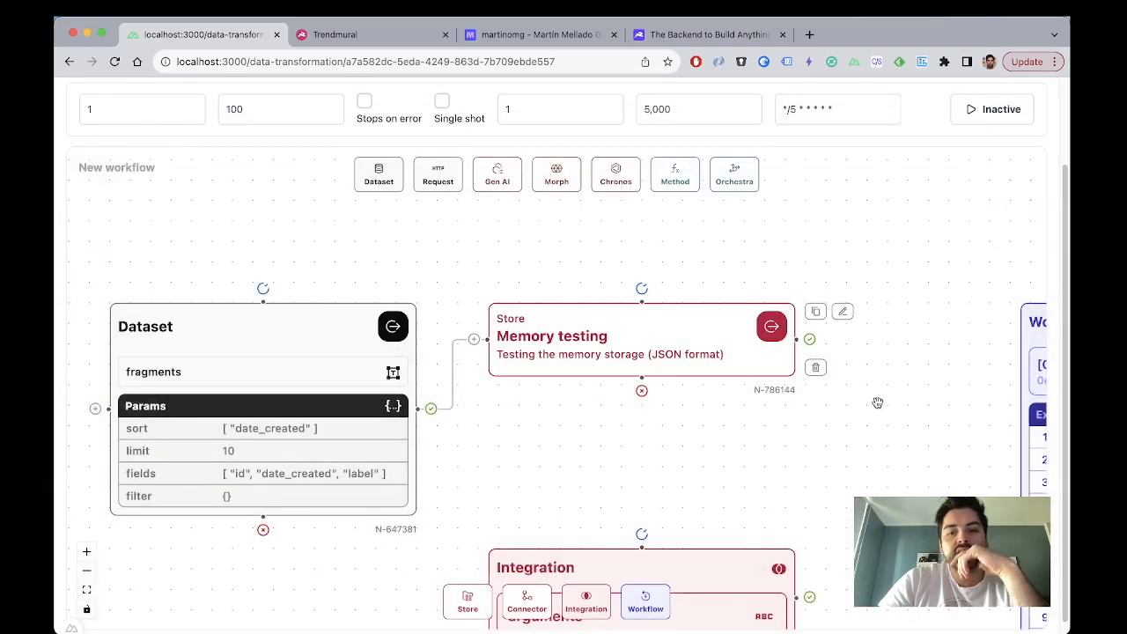
Step: Switch to the Trendmural admin and look over its collections and the columns of the Data Transformations list
{"action": "scroll", "coordinate": [877, 402], "scroll_direction": "down", "scroll_amount": 5}
{"action": "left_click_drag", "start_coordinate": [676, 408], "coordinate": [718, 321]}
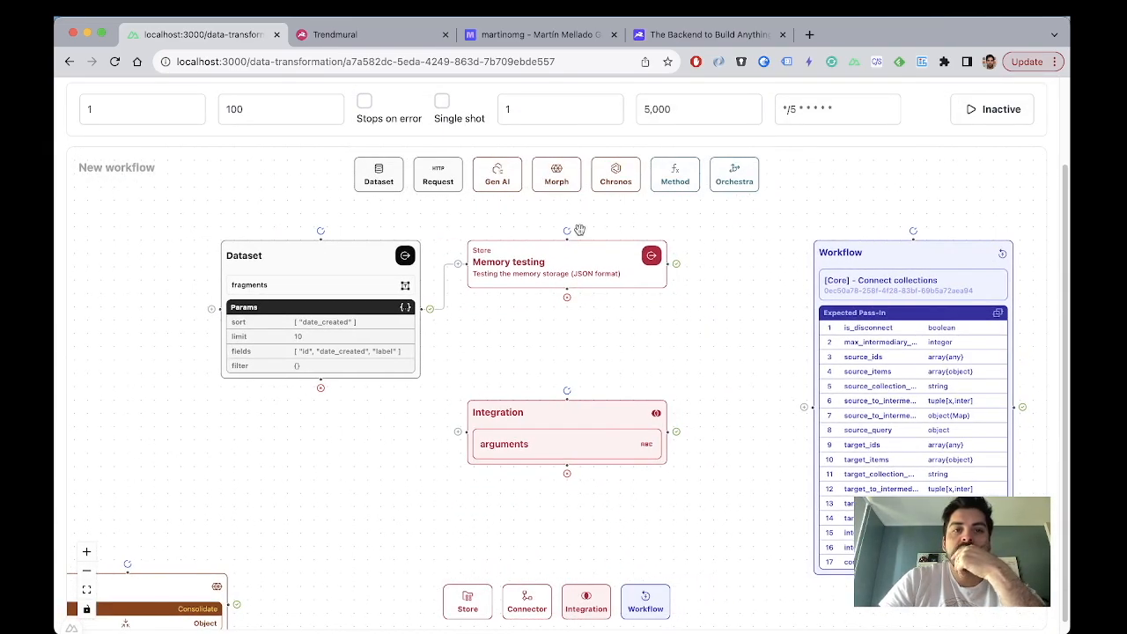
{"action": "left_click", "coordinate": [347, 35]}
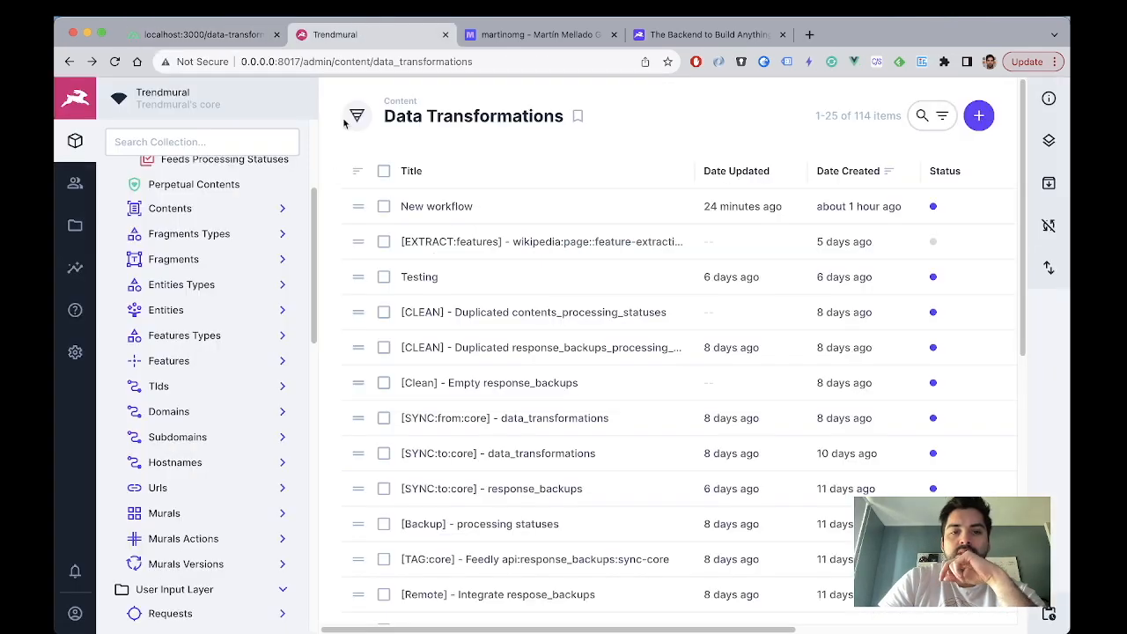
{"action": "scroll", "coordinate": [219, 260], "scroll_direction": "up", "scroll_amount": 5}
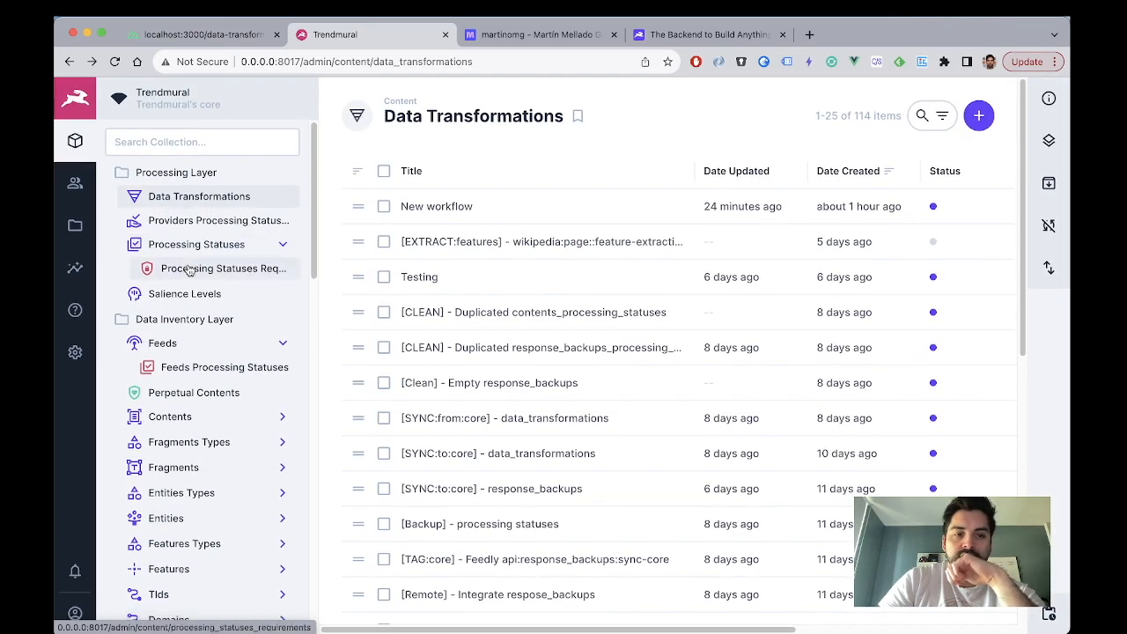
{"action": "scroll", "coordinate": [188, 269], "scroll_direction": "down", "scroll_amount": 3}
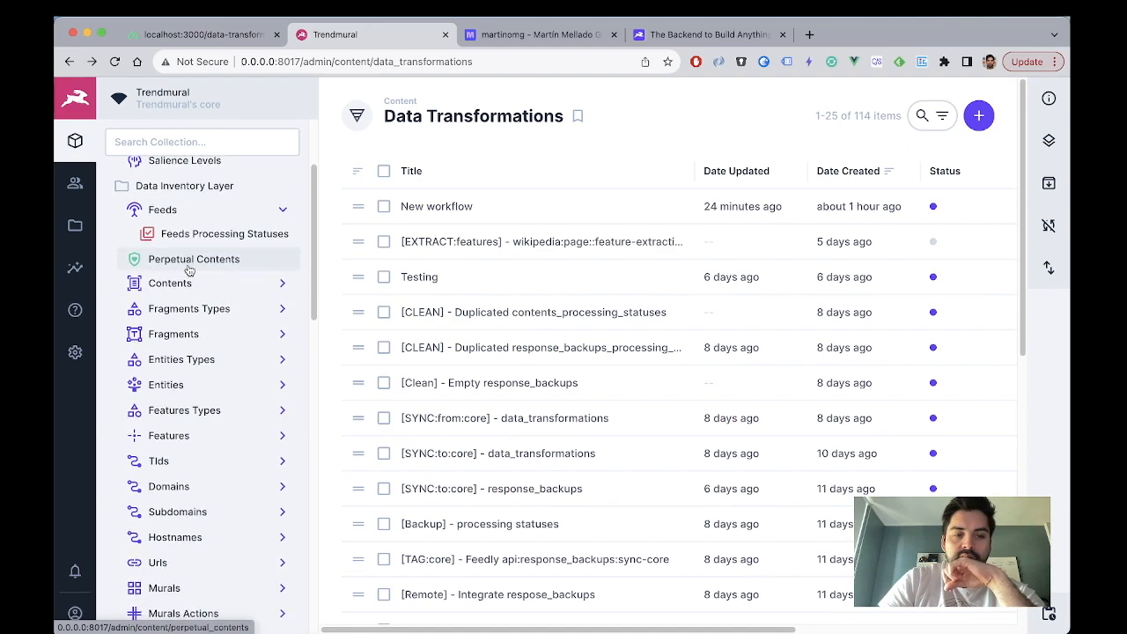
{"action": "scroll", "coordinate": [189, 270], "scroll_direction": "up", "scroll_amount": 4}
{"action": "scroll", "coordinate": [188, 270], "scroll_direction": "down", "scroll_amount": 4}
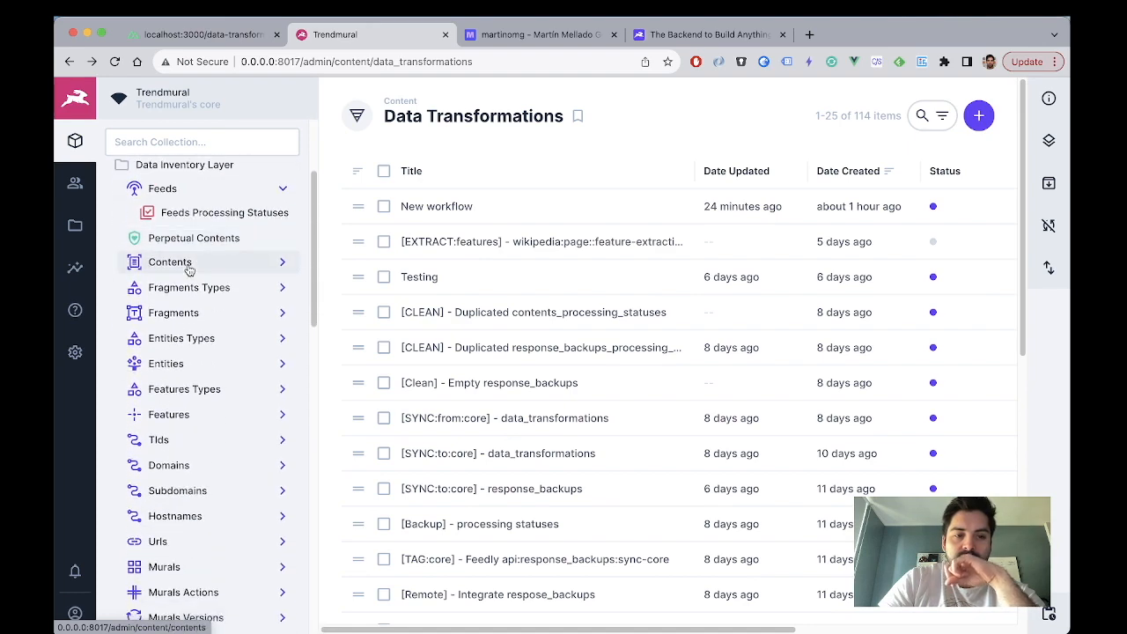
{"action": "scroll", "coordinate": [189, 269], "scroll_direction": "up", "scroll_amount": 4}
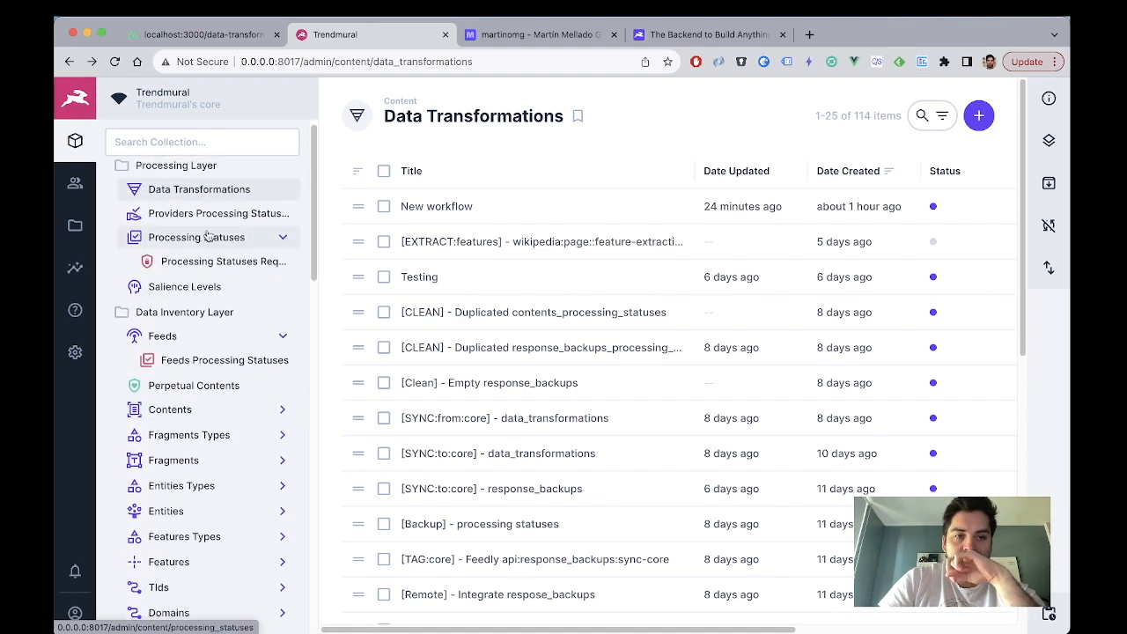
{"action": "scroll", "coordinate": [616, 247], "scroll_direction": "right", "scroll_amount": 5}
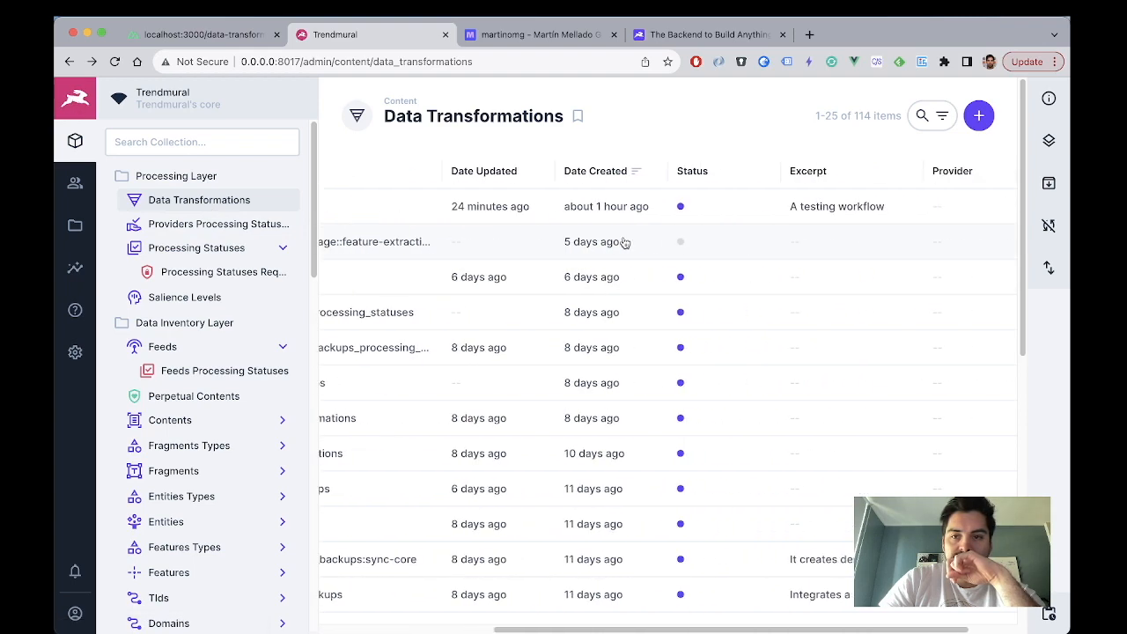
{"action": "left_click", "coordinate": [641, 178]}
{"action": "left_click", "coordinate": [660, 233]}
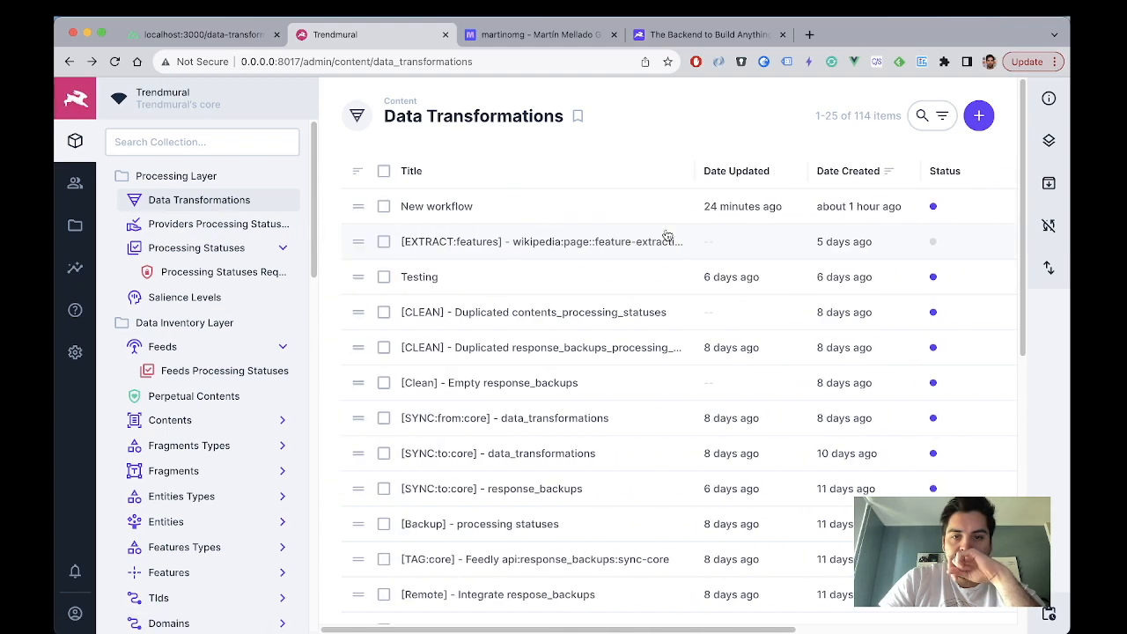
Step: Select all listed data transformations and deselect New workflow, the [EXTRACT:features] wikipedia entry and Testing
{"action": "left_click", "coordinate": [384, 171]}
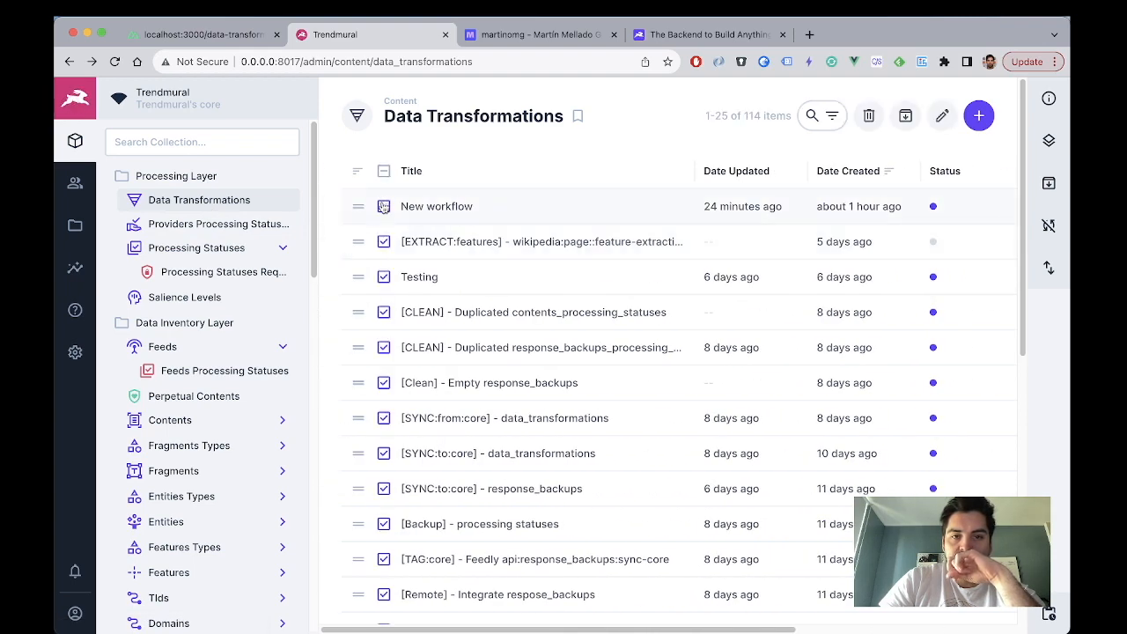
{"action": "scroll", "coordinate": [453, 348], "scroll_direction": "down", "scroll_amount": 2}
{"action": "scroll", "coordinate": [422, 290], "scroll_direction": "up", "scroll_amount": 1}
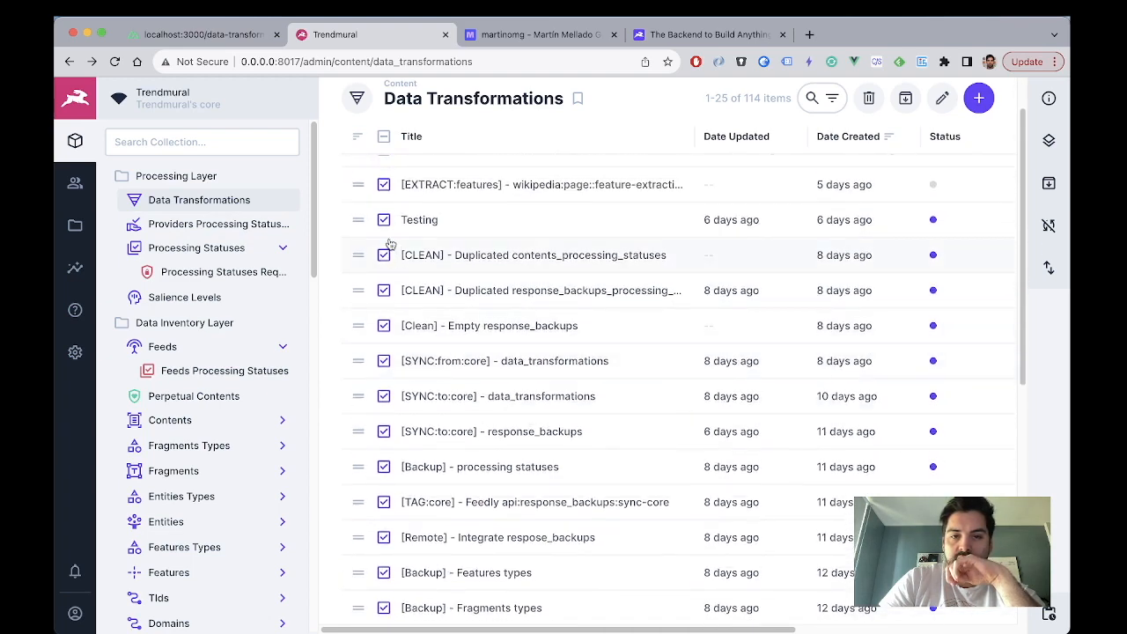
{"action": "scroll", "coordinate": [385, 229], "scroll_direction": "up", "scroll_amount": 2}
{"action": "left_click", "coordinate": [384, 234]}
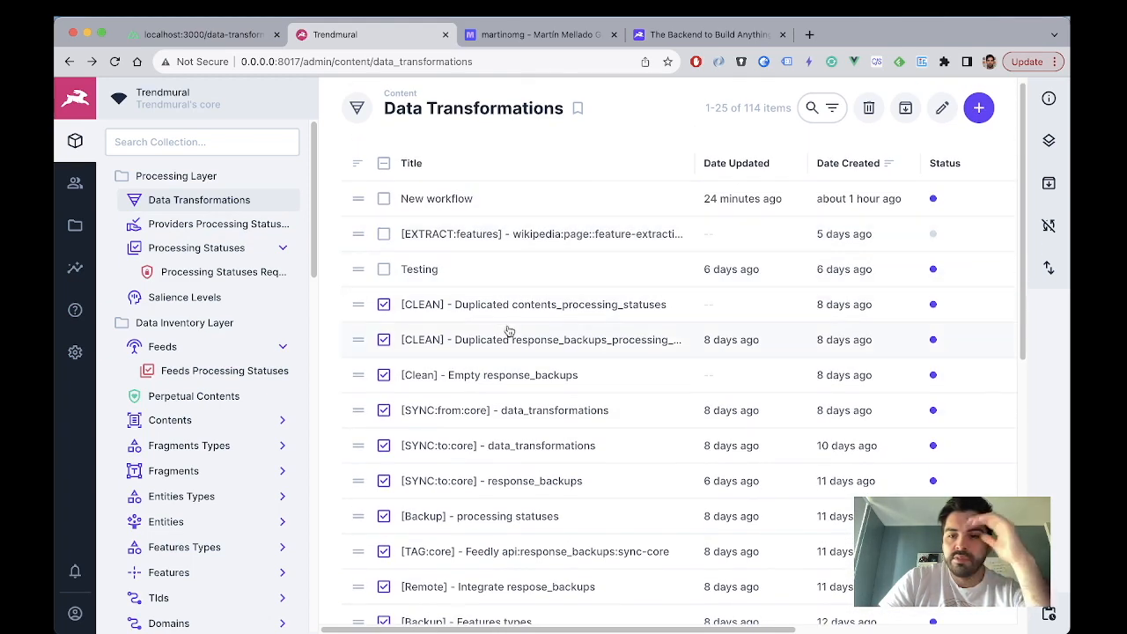
Step: Look through the rows and columns of the Data Transformations list, including the SYNC, Backup and EXTRACT entries
{"action": "scroll", "coordinate": [506, 330], "scroll_direction": "down", "scroll_amount": 4}
{"action": "scroll", "coordinate": [505, 329], "scroll_direction": "up", "scroll_amount": 5}
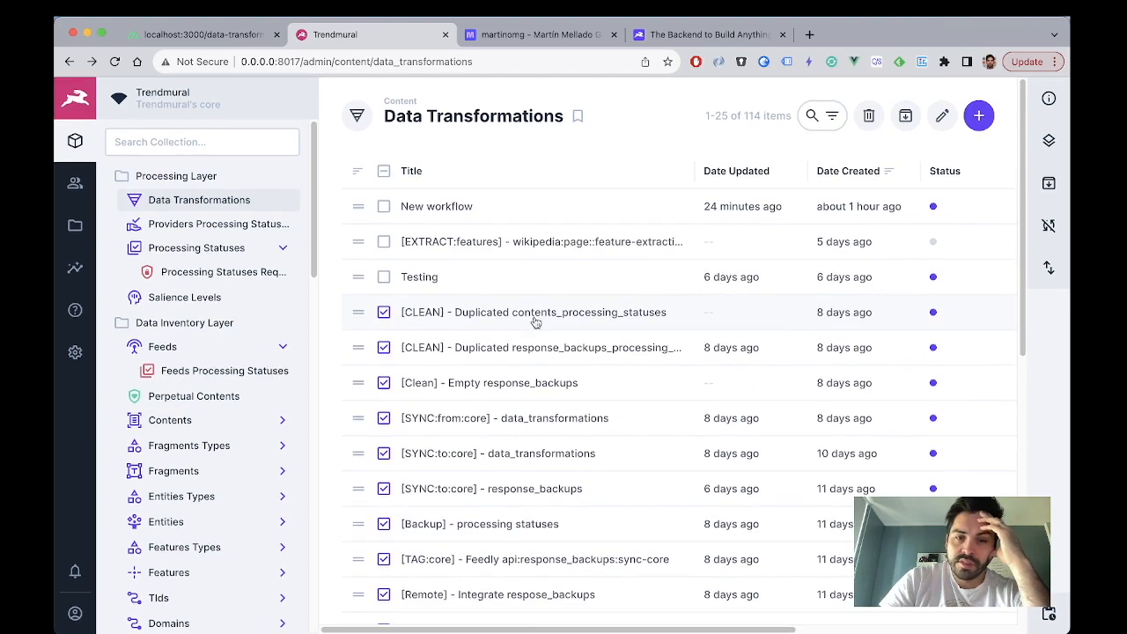
{"action": "scroll", "coordinate": [533, 320], "scroll_direction": "right", "scroll_amount": 5}
{"action": "scroll", "coordinate": [533, 319], "scroll_direction": "left", "scroll_amount": 5}
{"action": "scroll", "coordinate": [533, 320], "scroll_direction": "right", "scroll_amount": 1}
{"action": "scroll", "coordinate": [533, 320], "scroll_direction": "right", "scroll_amount": 5}
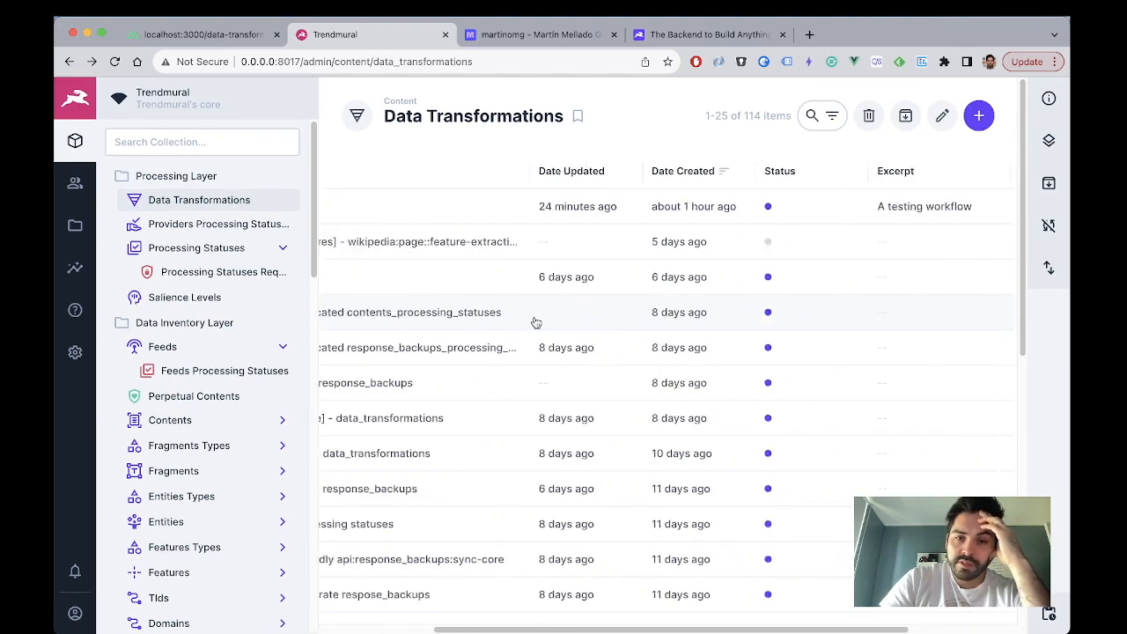
{"action": "scroll", "coordinate": [533, 320], "scroll_direction": "left", "scroll_amount": 5}
{"action": "scroll", "coordinate": [649, 327], "scroll_direction": "right", "scroll_amount": 1}
{"action": "scroll", "coordinate": [649, 327], "scroll_direction": "left", "scroll_amount": 2}
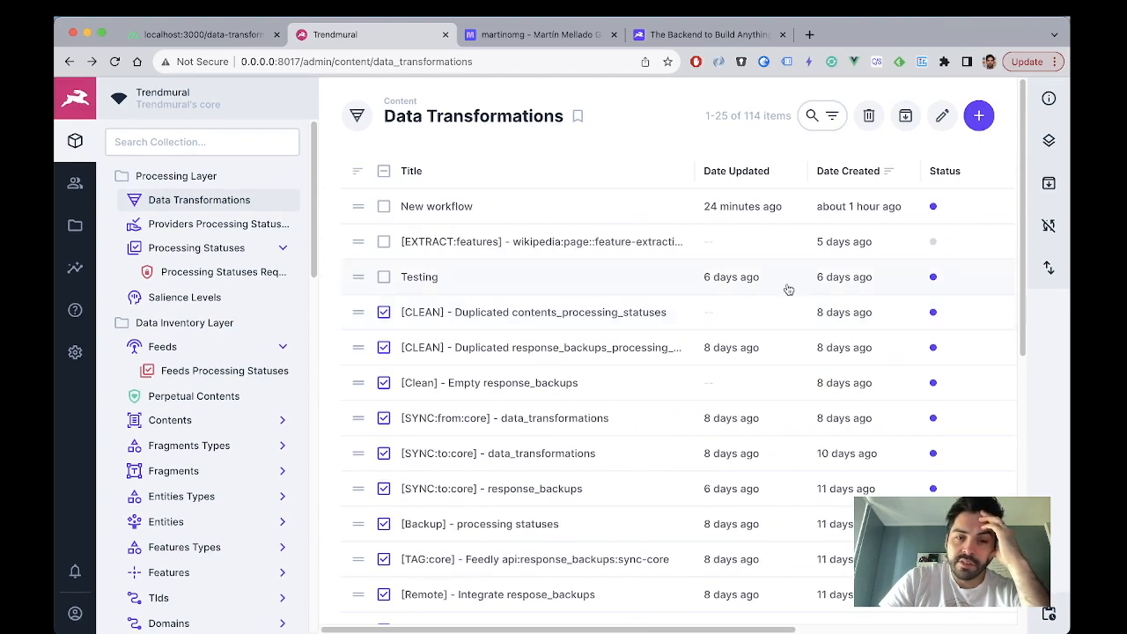
{"action": "scroll", "coordinate": [728, 286], "scroll_direction": "right", "scroll_amount": 5}
{"action": "scroll", "coordinate": [727, 287], "scroll_direction": "left", "scroll_amount": 5}
{"action": "scroll", "coordinate": [727, 286], "scroll_direction": "down", "scroll_amount": 5}
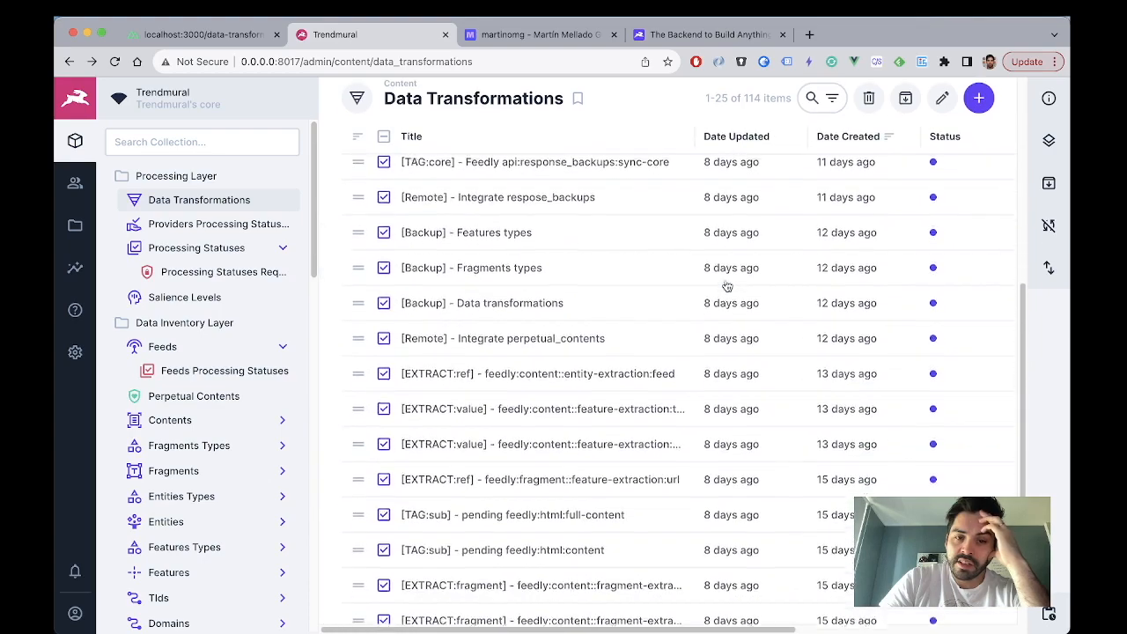
{"action": "scroll", "coordinate": [727, 286], "scroll_direction": "down", "scroll_amount": 3}
{"action": "scroll", "coordinate": [727, 286], "scroll_direction": "up", "scroll_amount": 10}
{"action": "scroll", "coordinate": [727, 286], "scroll_direction": "right", "scroll_amount": 5}
{"action": "scroll", "coordinate": [727, 286], "scroll_direction": "left", "scroll_amount": 5}
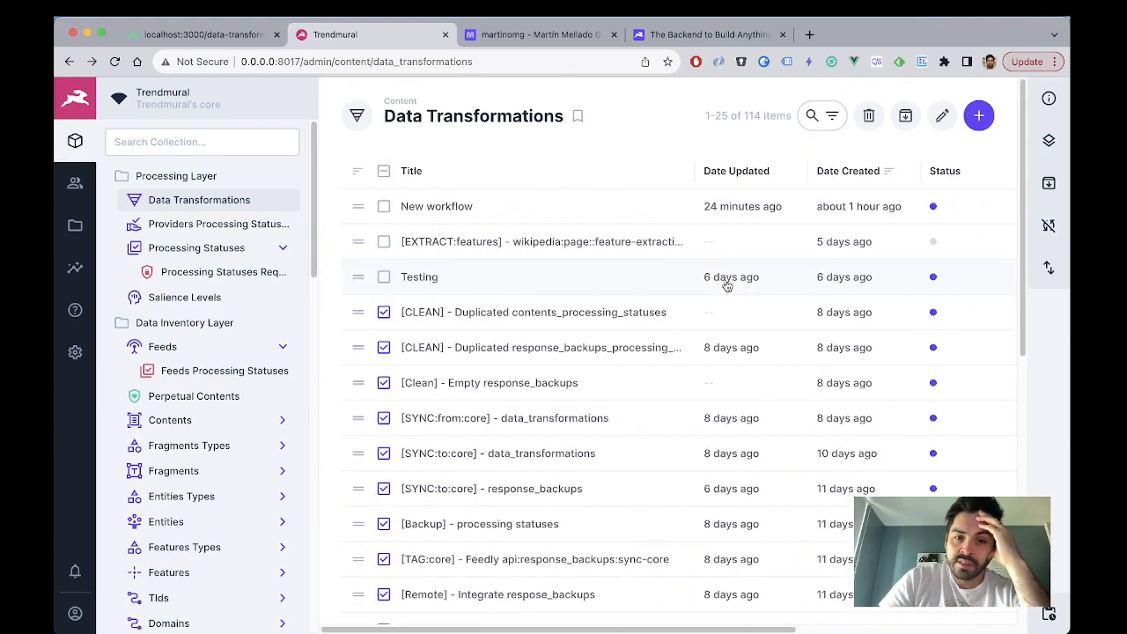
{"action": "scroll", "coordinate": [727, 284], "scroll_direction": "down", "scroll_amount": 5}
{"action": "scroll", "coordinate": [478, 279], "scroll_direction": "up", "scroll_amount": 3}
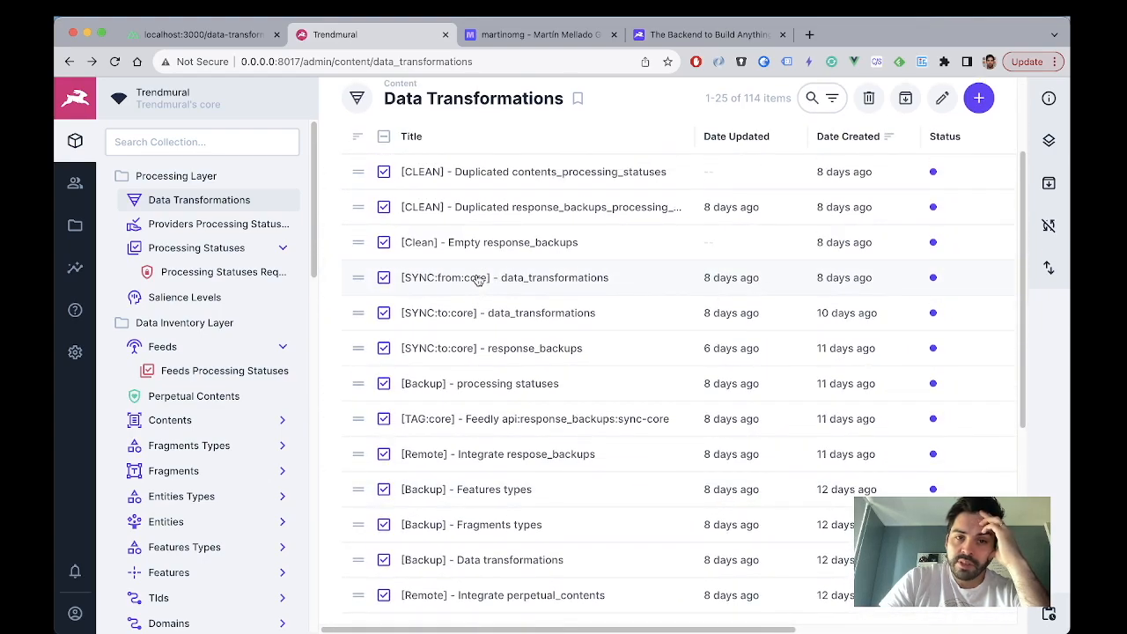
{"action": "scroll", "coordinate": [478, 279], "scroll_direction": "right", "scroll_amount": 3}
{"action": "scroll", "coordinate": [478, 280], "scroll_direction": "left", "scroll_amount": 3}
{"action": "scroll", "coordinate": [478, 279], "scroll_direction": "up", "scroll_amount": 1}
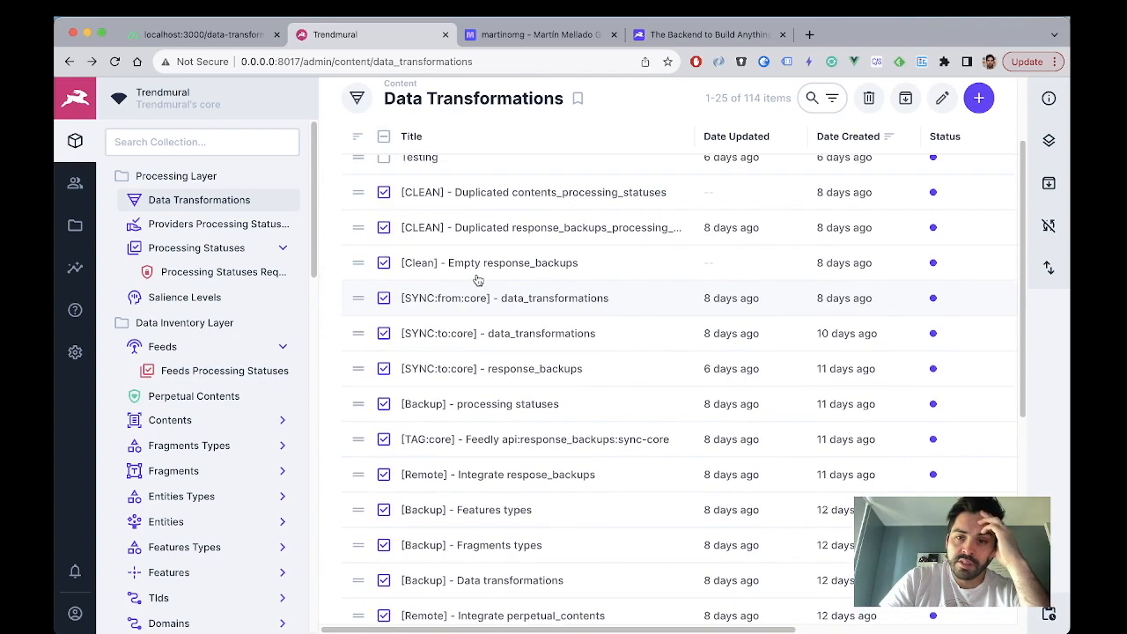
{"action": "scroll", "coordinate": [478, 279], "scroll_direction": "up", "scroll_amount": 3}
{"action": "scroll", "coordinate": [451, 308], "scroll_direction": "down", "scroll_amount": 4}
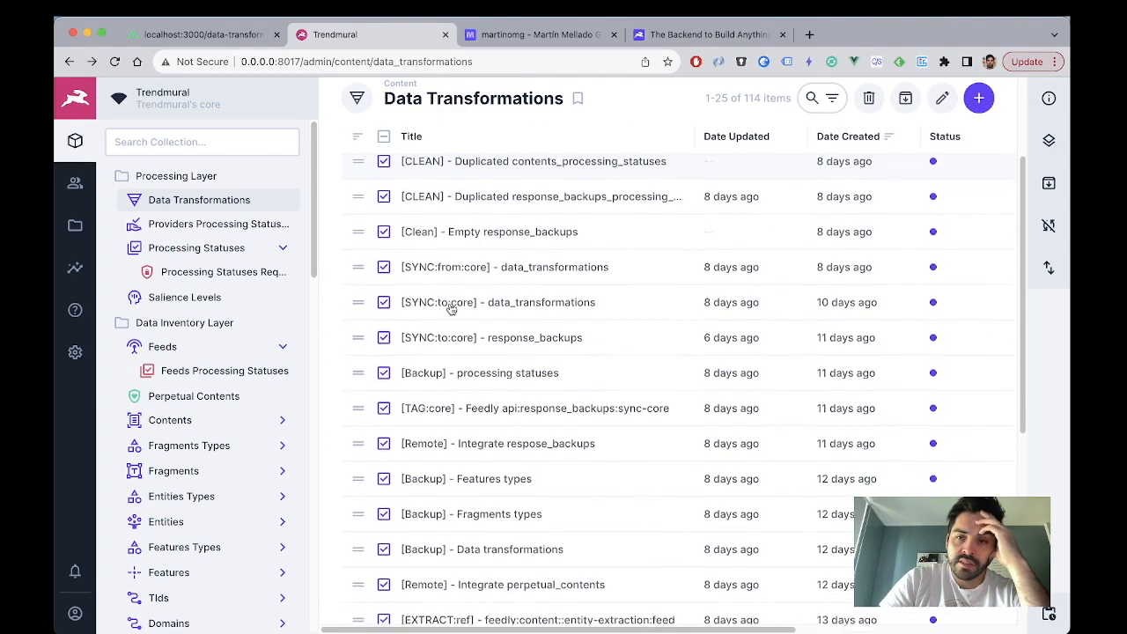
{"action": "scroll", "coordinate": [451, 309], "scroll_direction": "up", "scroll_amount": 3}
{"action": "scroll", "coordinate": [451, 308], "scroll_direction": "down", "scroll_amount": 2}
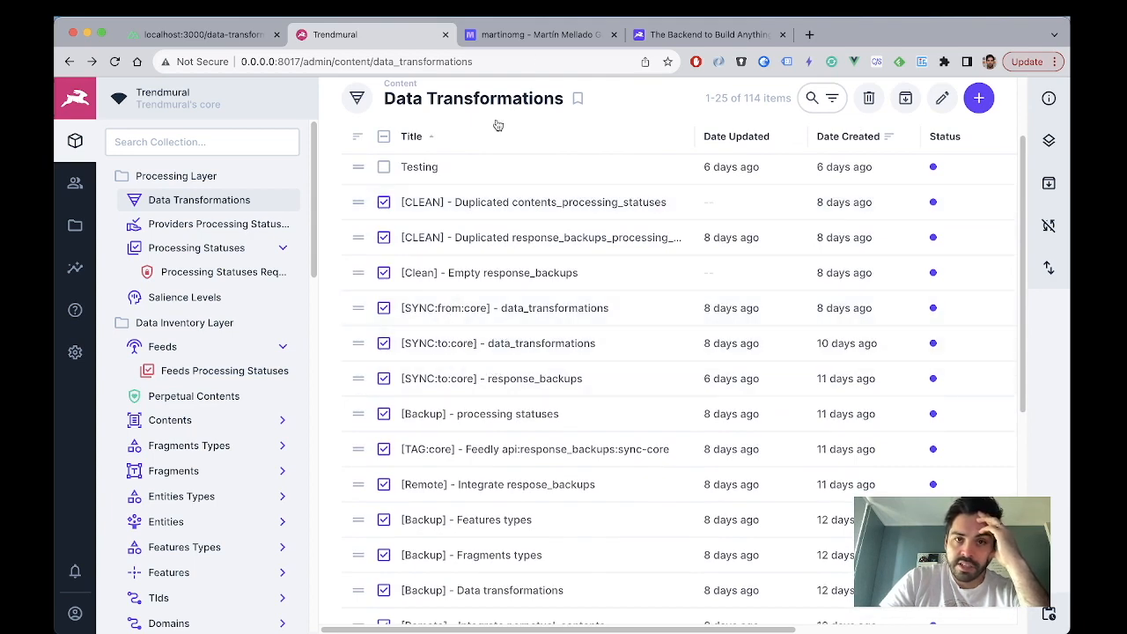
Step: Return to the localhost app's data transformations list, filter it by "sync" and open the [SYNC:to:core] - data_transformations workflow
{"action": "left_click", "coordinate": [489, 37]}
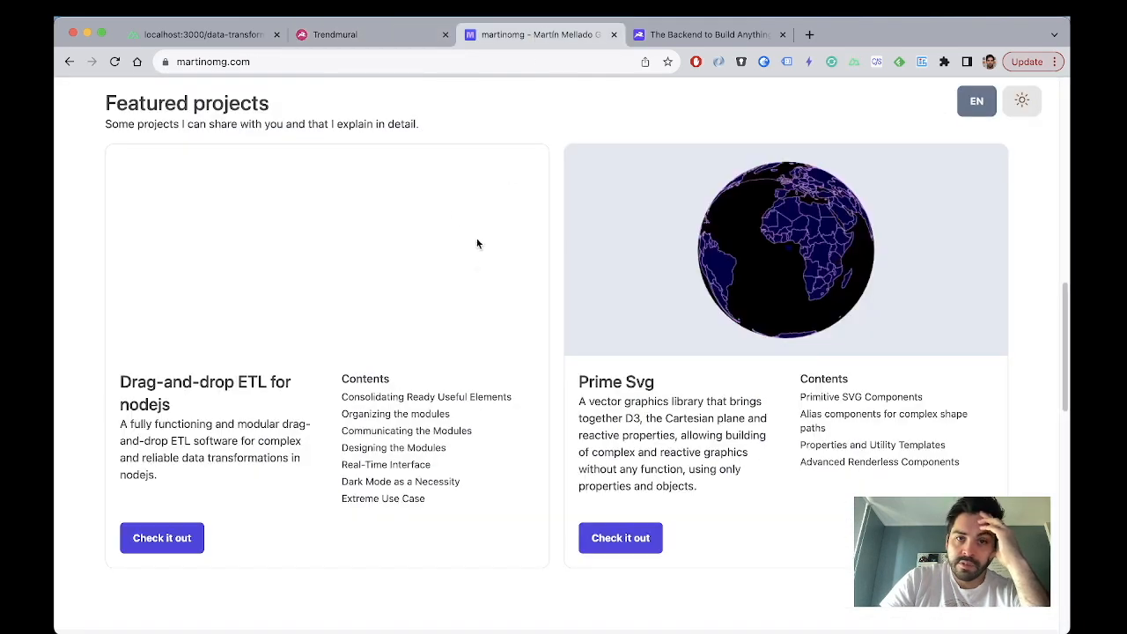
{"action": "left_click", "coordinate": [375, 38]}
{"action": "left_click", "coordinate": [231, 40]}
{"action": "scroll", "coordinate": [341, 132], "scroll_direction": "left", "scroll_amount": 5}
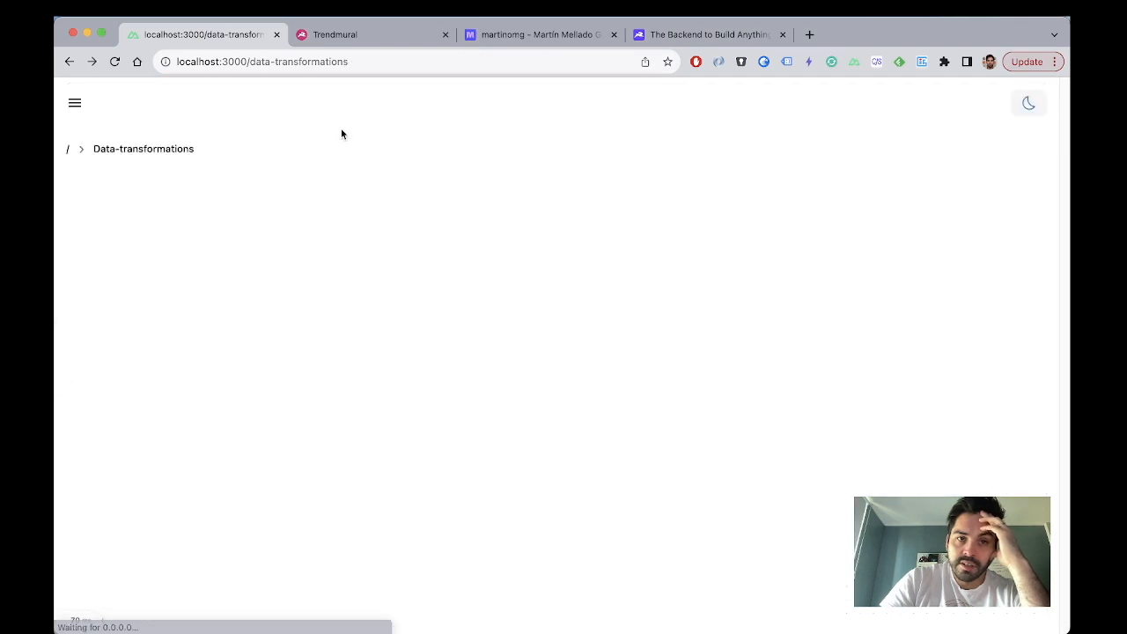
{"action": "left_click", "coordinate": [103, 191]}
{"action": "type", "text": "sync"}
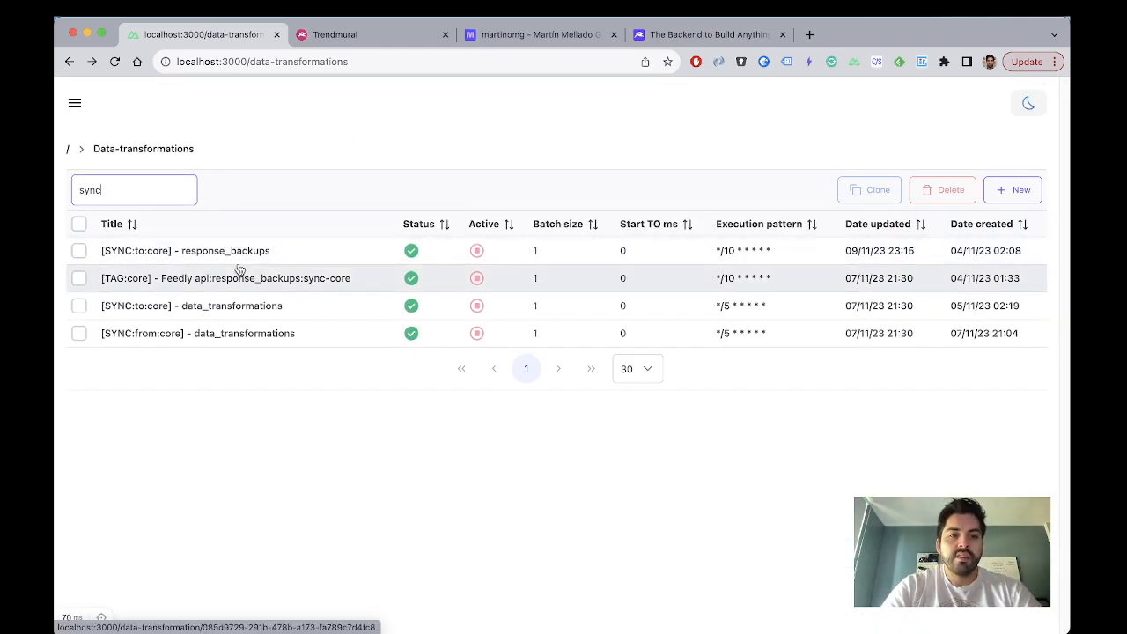
{"action": "left_click", "coordinate": [243, 315]}
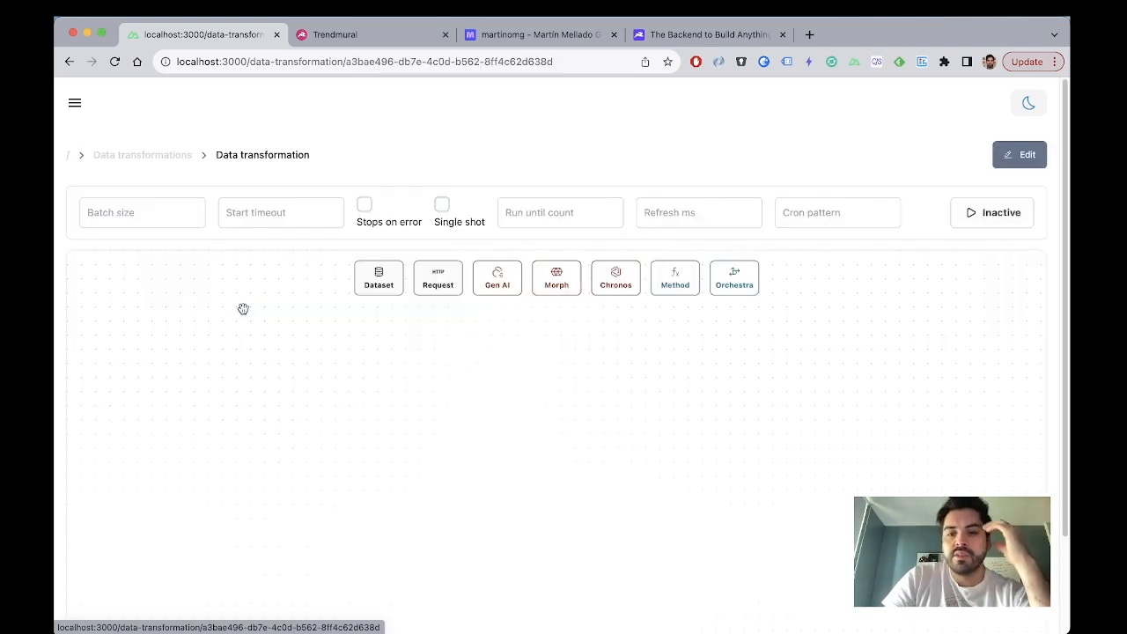
Step: Examine the node chain of the [SYNC:to:core] workflow, focusing on its final Request nodes and the Orchestra node before them
{"action": "scroll", "coordinate": [358, 263], "scroll_direction": "down", "scroll_amount": 2}
{"action": "scroll", "coordinate": [649, 293], "scroll_direction": "up", "scroll_amount": 2}
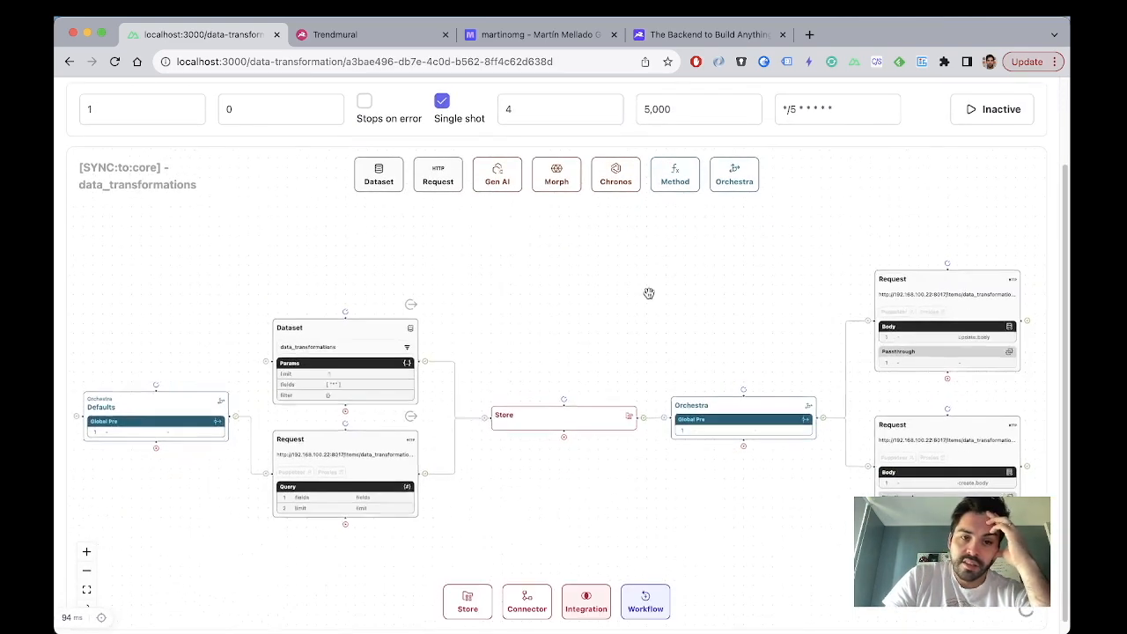
{"action": "left_click_drag", "start_coordinate": [712, 300], "coordinate": [238, 290]}
{"action": "scroll", "coordinate": [514, 294], "scroll_direction": "up", "scroll_amount": 3}
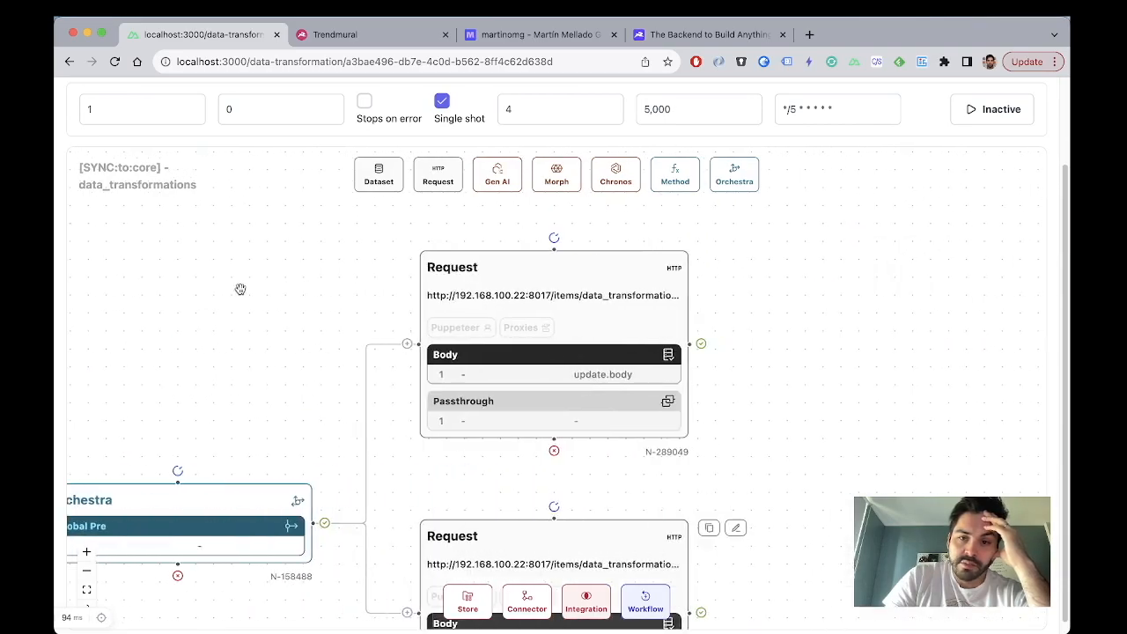
{"action": "scroll", "coordinate": [558, 310], "scroll_direction": "up", "scroll_amount": 4}
{"action": "scroll", "coordinate": [387, 280], "scroll_direction": "up", "scroll_amount": 2}
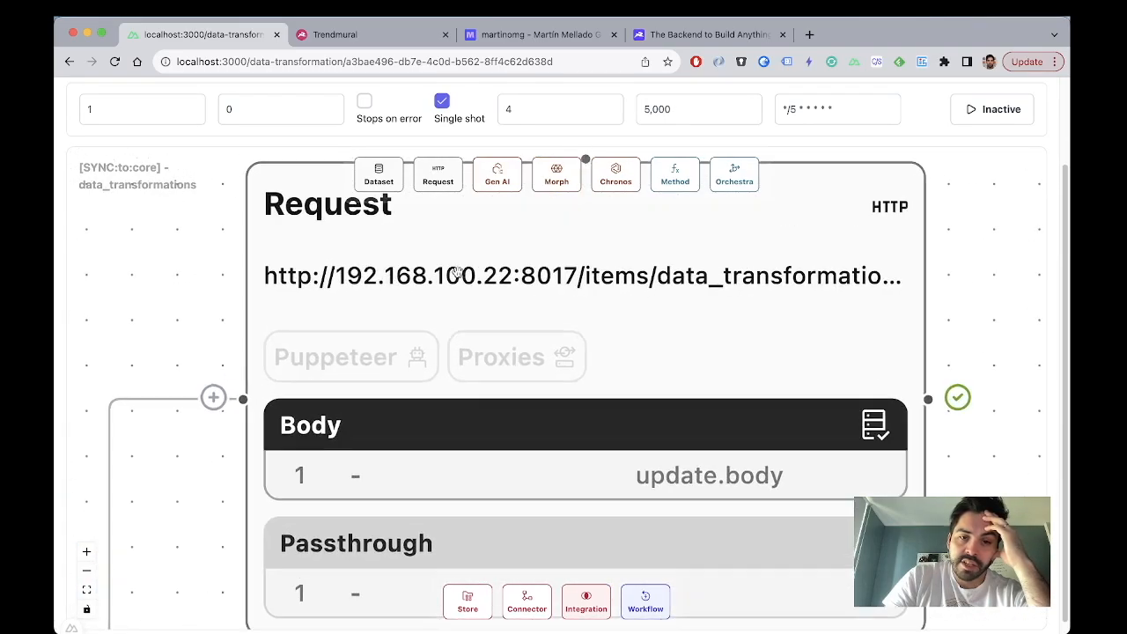
{"action": "scroll", "coordinate": [453, 313], "scroll_direction": "down", "scroll_amount": 5}
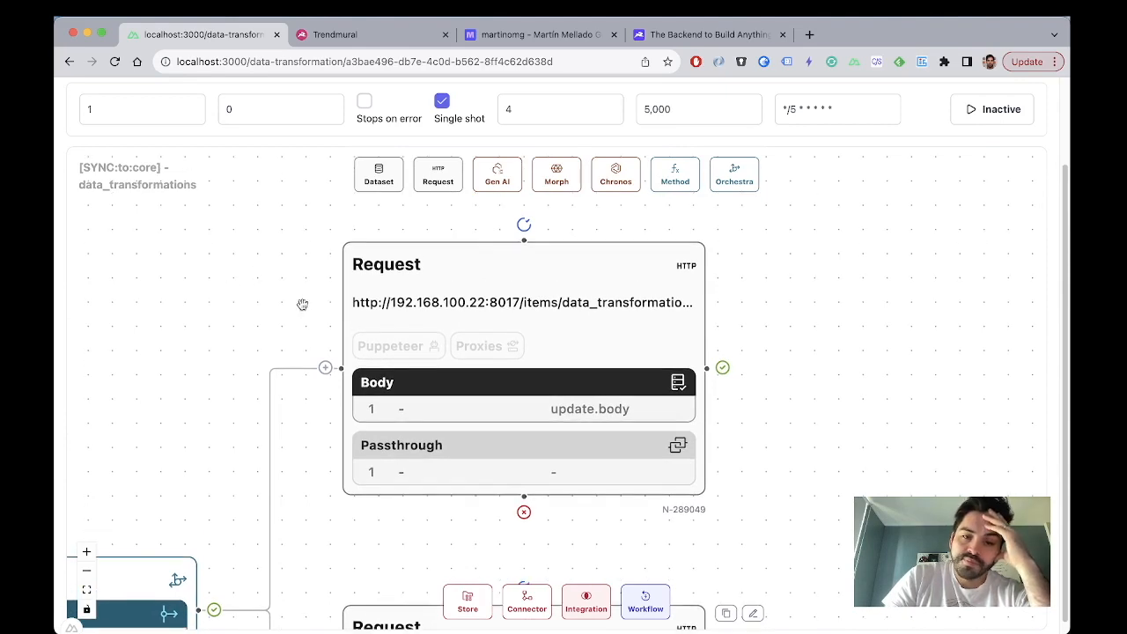
{"action": "scroll", "coordinate": [435, 340], "scroll_direction": "up", "scroll_amount": 3}
{"action": "left_click_drag", "start_coordinate": [210, 304], "coordinate": [323, 320]}
{"action": "scroll", "coordinate": [419, 327], "scroll_direction": "down", "scroll_amount": 5}
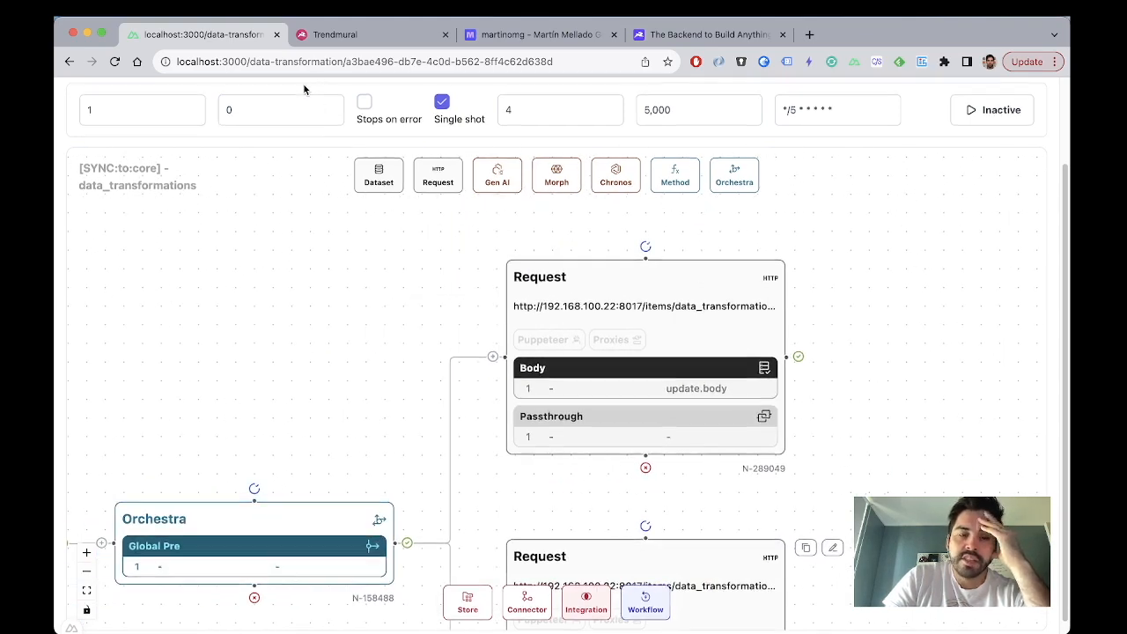
{"action": "scroll", "coordinate": [305, 89], "scroll_direction": "up", "scroll_amount": 2}
{"action": "scroll", "coordinate": [304, 88], "scroll_direction": "down", "scroll_amount": 2}
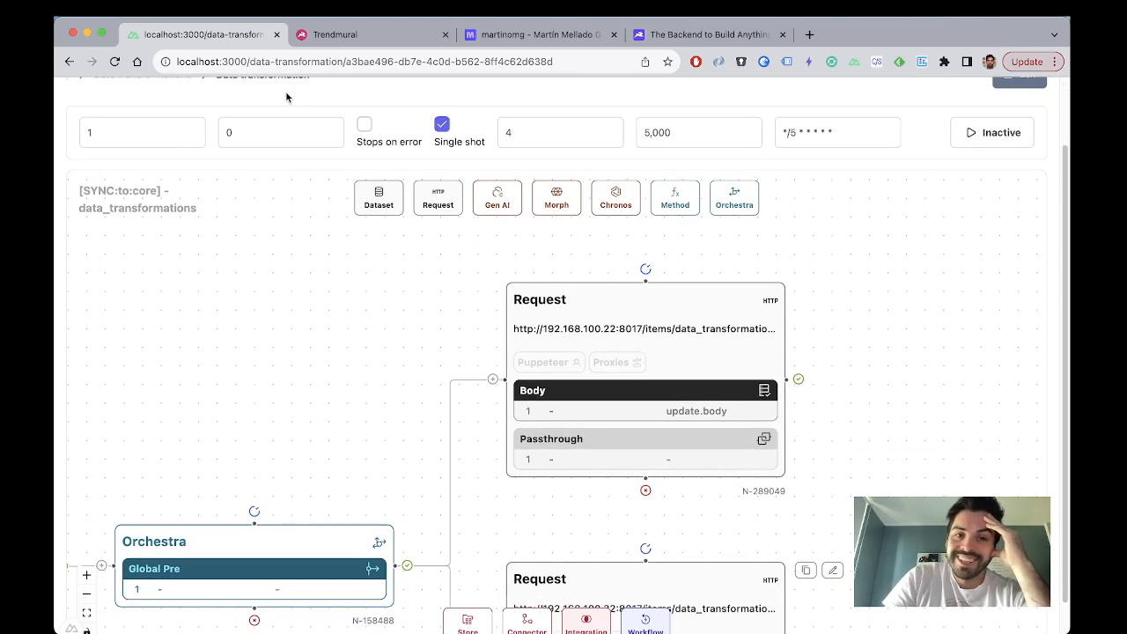
Step: Go back to the data transformations list, filter it by "sync" and open the [SYNC:from:core] - data_transformations workflow
{"action": "key", "text": "super+bracketleft"}
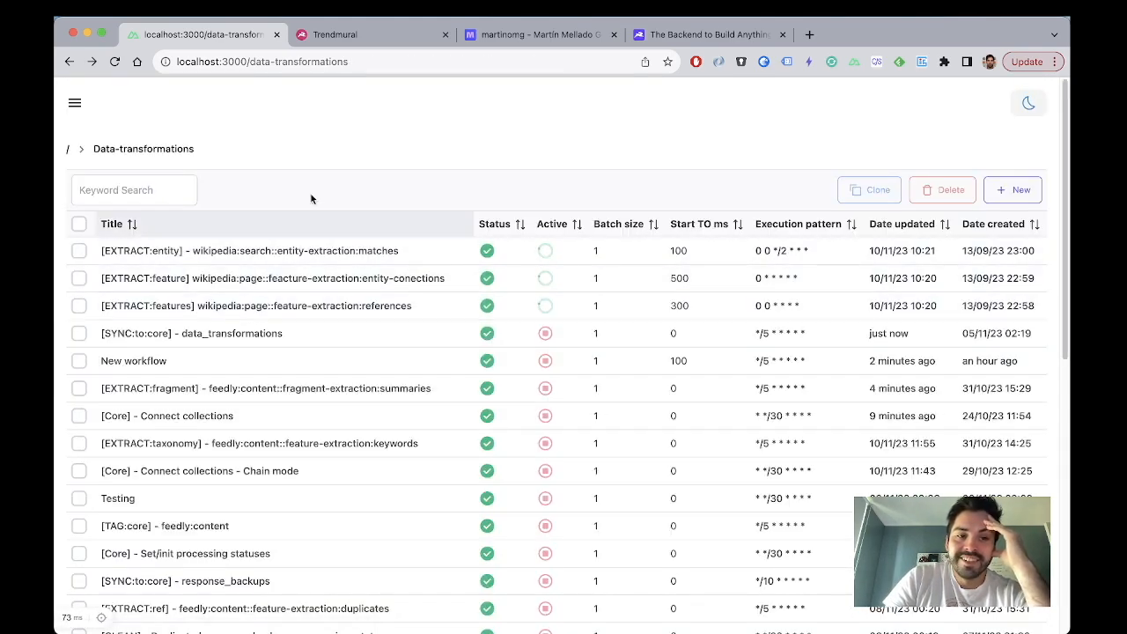
{"action": "left_click", "coordinate": [122, 189]}
{"action": "type", "text": "sync"}
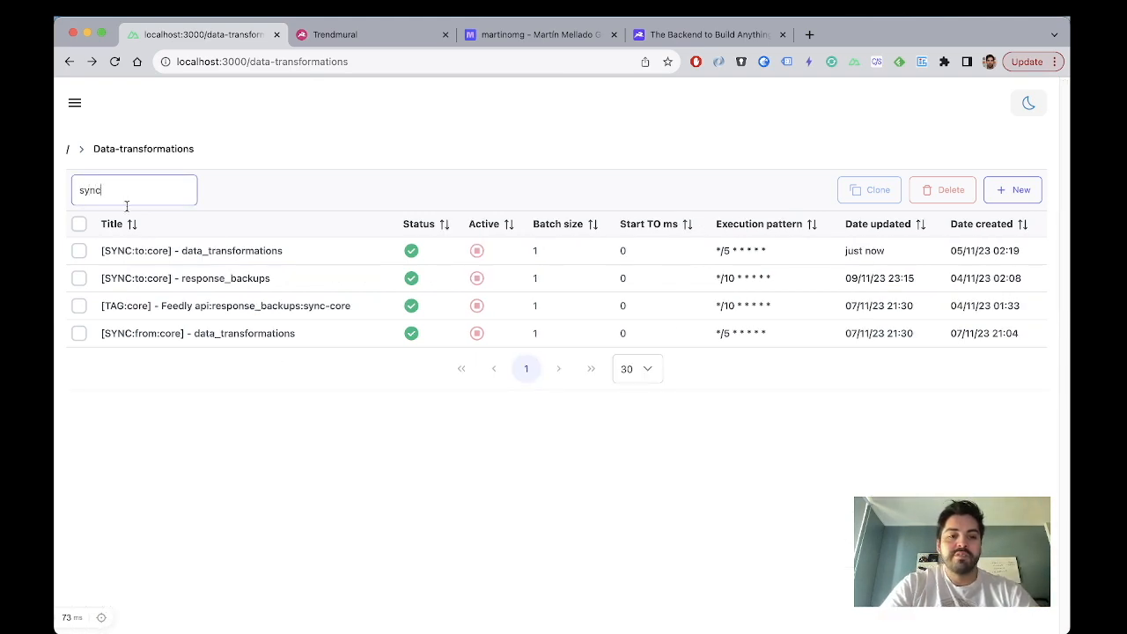
{"action": "left_click", "coordinate": [179, 338]}
{"action": "scroll", "coordinate": [379, 370], "scroll_direction": "down", "scroll_amount": 2}
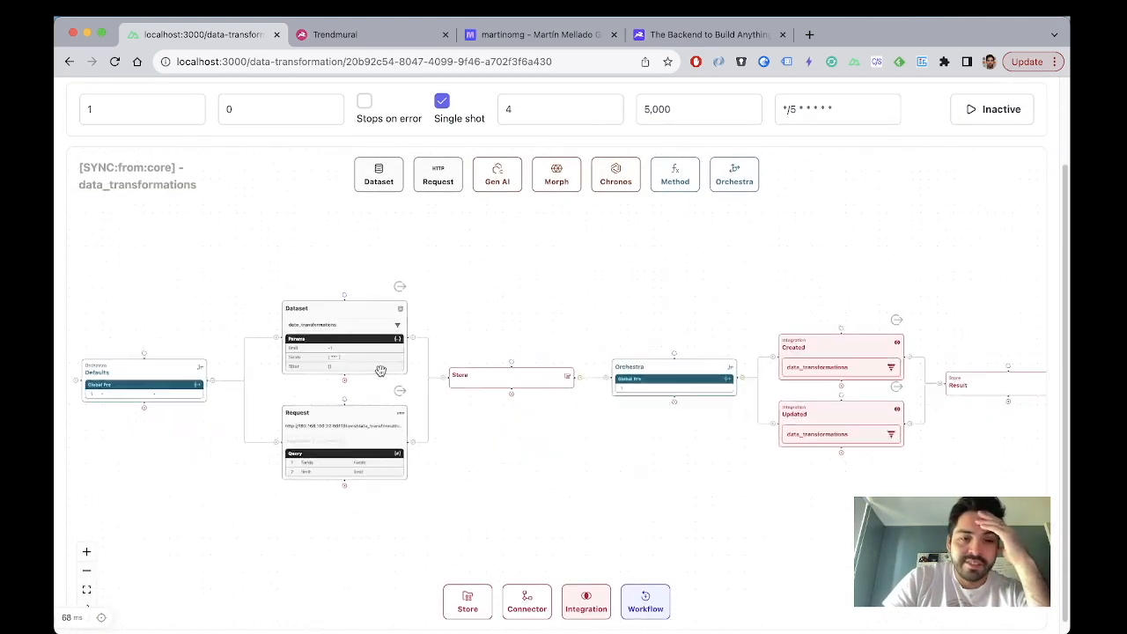
Step: Examine the [SYNC:from:core] workflow from its Dataset and Request nodes to the Created and Updated integrations and the Result store
{"action": "scroll", "coordinate": [380, 370], "scroll_direction": "up", "scroll_amount": 5}
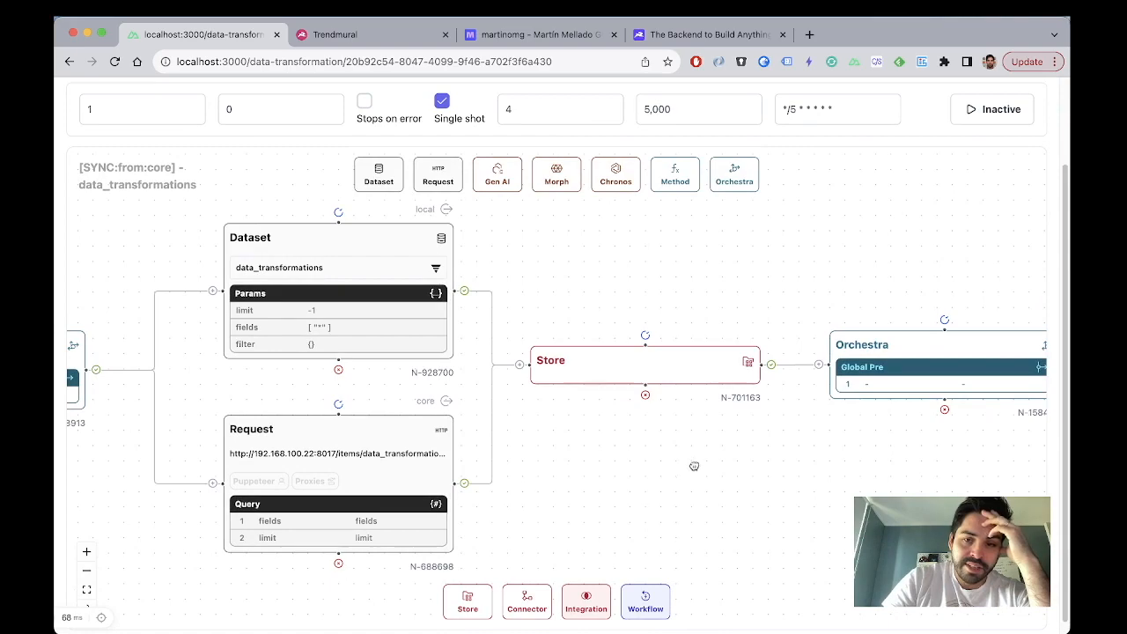
{"action": "left_click_drag", "start_coordinate": [694, 465], "coordinate": [205, 453]}
{"action": "left_click_drag", "start_coordinate": [743, 524], "coordinate": [485, 500]}
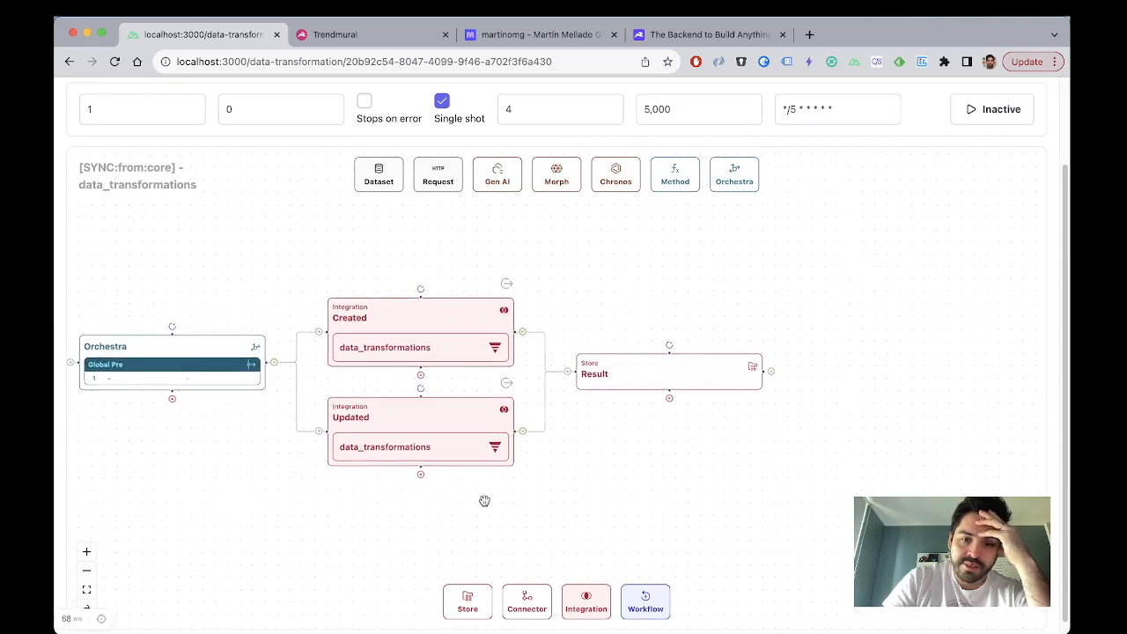
{"action": "scroll", "coordinate": [485, 500], "scroll_direction": "up", "scroll_amount": 3}
{"action": "scroll", "coordinate": [631, 451], "scroll_direction": "up", "scroll_amount": 3}
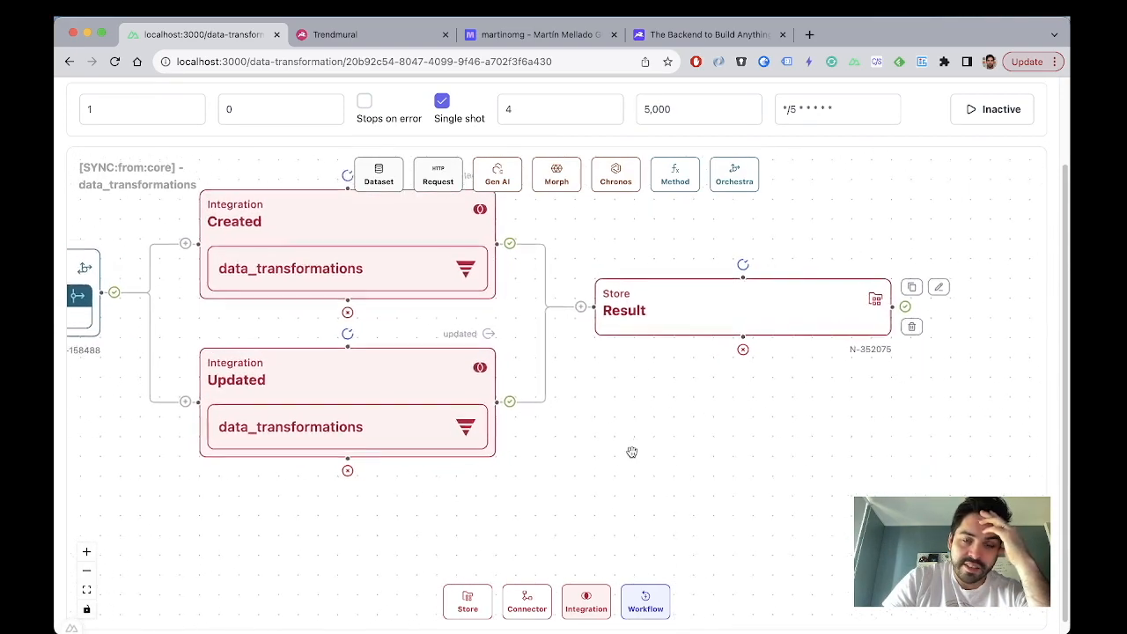
{"action": "scroll", "coordinate": [631, 452], "scroll_direction": "down", "scroll_amount": 5}
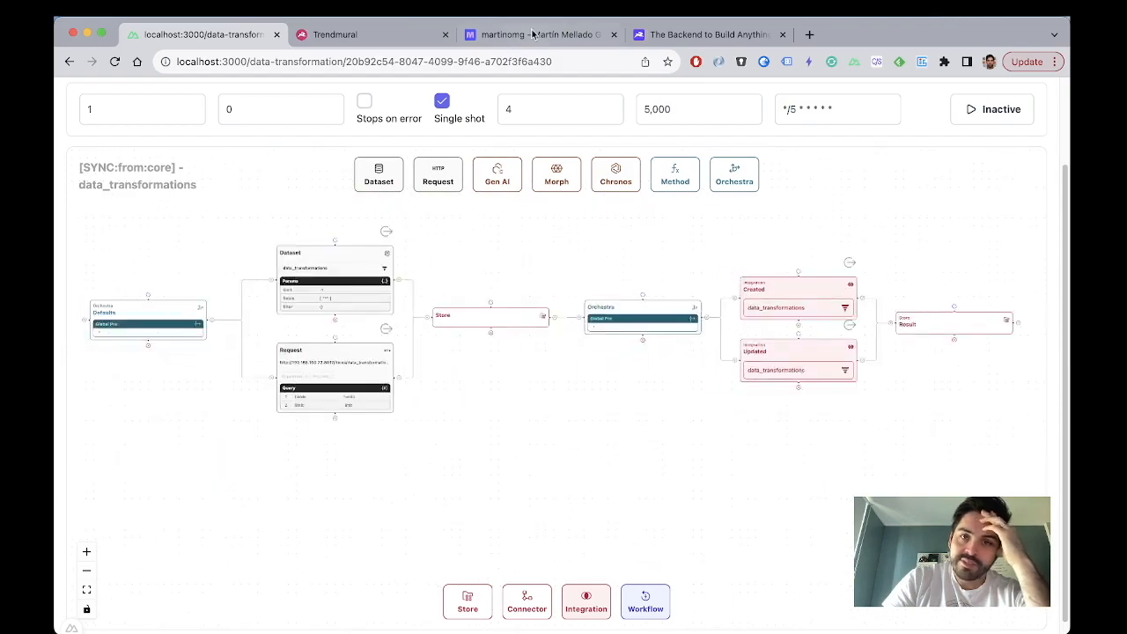
Step: Switch back to the Trendmural admin and clear the selection of all data transformations
{"action": "left_click", "coordinate": [364, 32]}
{"action": "scroll", "coordinate": [538, 319], "scroll_direction": "right", "scroll_amount": 2}
{"action": "scroll", "coordinate": [538, 320], "scroll_direction": "left", "scroll_amount": 2}
{"action": "scroll", "coordinate": [538, 320], "scroll_direction": "down", "scroll_amount": 1}
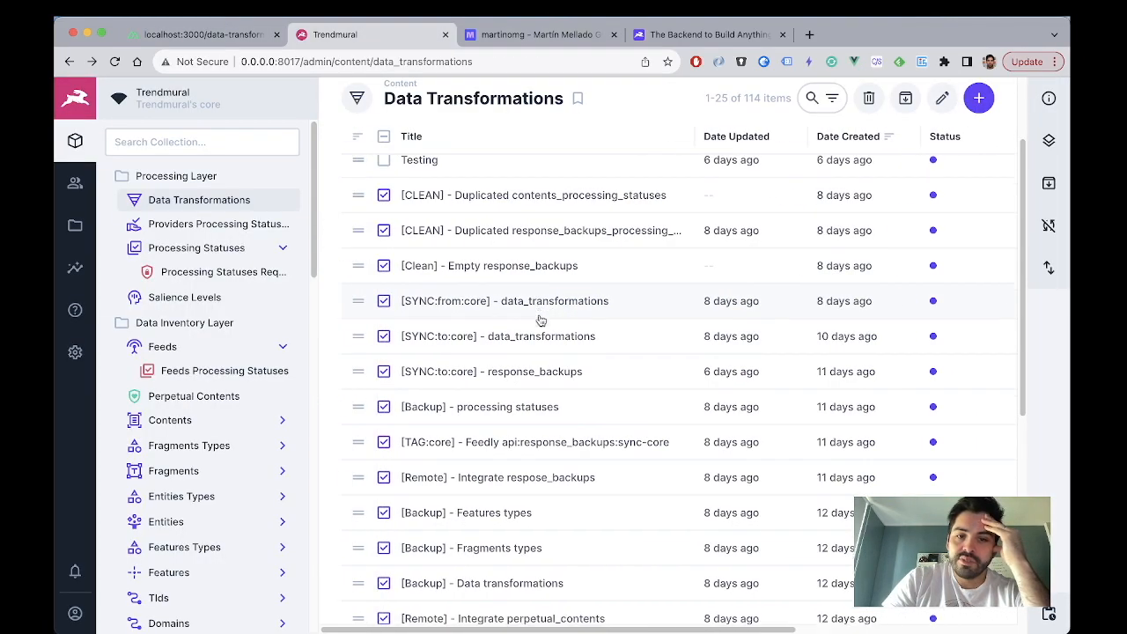
{"action": "left_click", "coordinate": [385, 138]}
Step: Select the six consecutive data transformations from [EXTRACT:ref] - feedly:content::entity-extraction:feed through [TAG:sub] - pending feedly:html:content
{"action": "scroll", "coordinate": [410, 319], "scroll_direction": "down", "scroll_amount": 5}
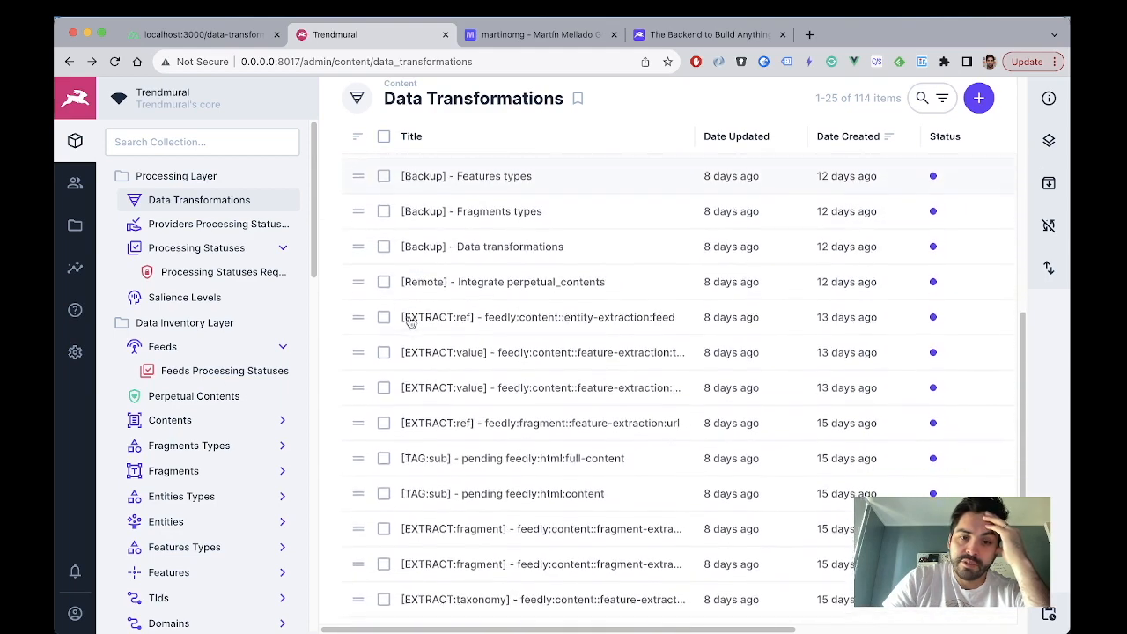
{"action": "scroll", "coordinate": [410, 322], "scroll_direction": "down", "scroll_amount": 1}
{"action": "left_click", "coordinate": [384, 300]}
{"action": "left_click", "coordinate": [384, 334]}
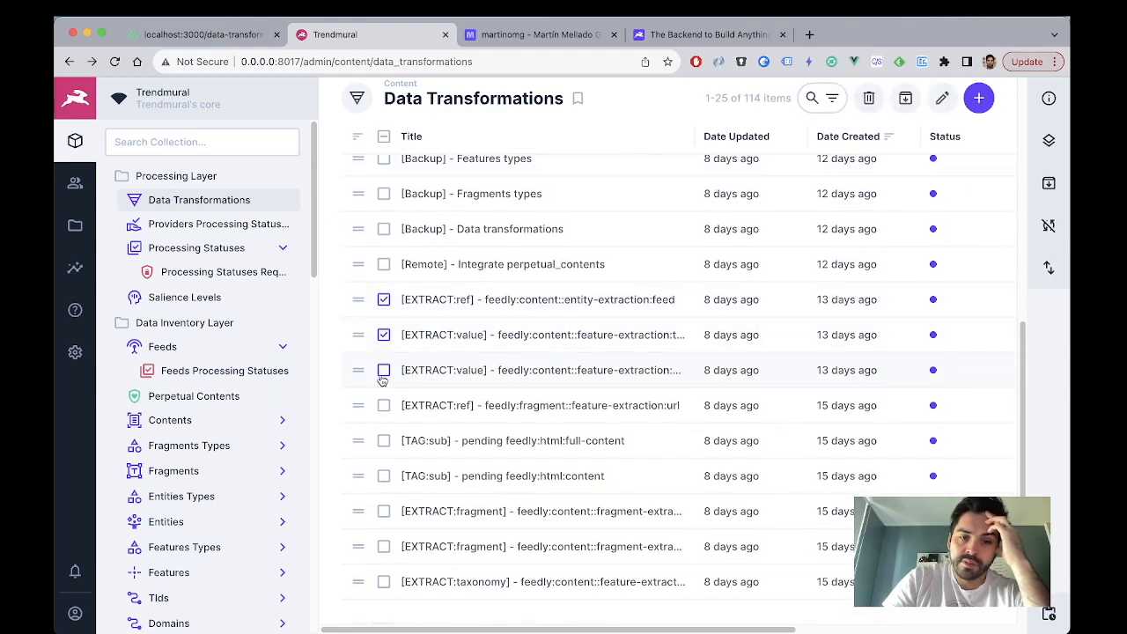
{"action": "left_click", "coordinate": [384, 405]}
{"action": "left_click", "coordinate": [384, 440]}
{"action": "scroll", "coordinate": [382, 449], "scroll_direction": "down", "scroll_amount": 2}
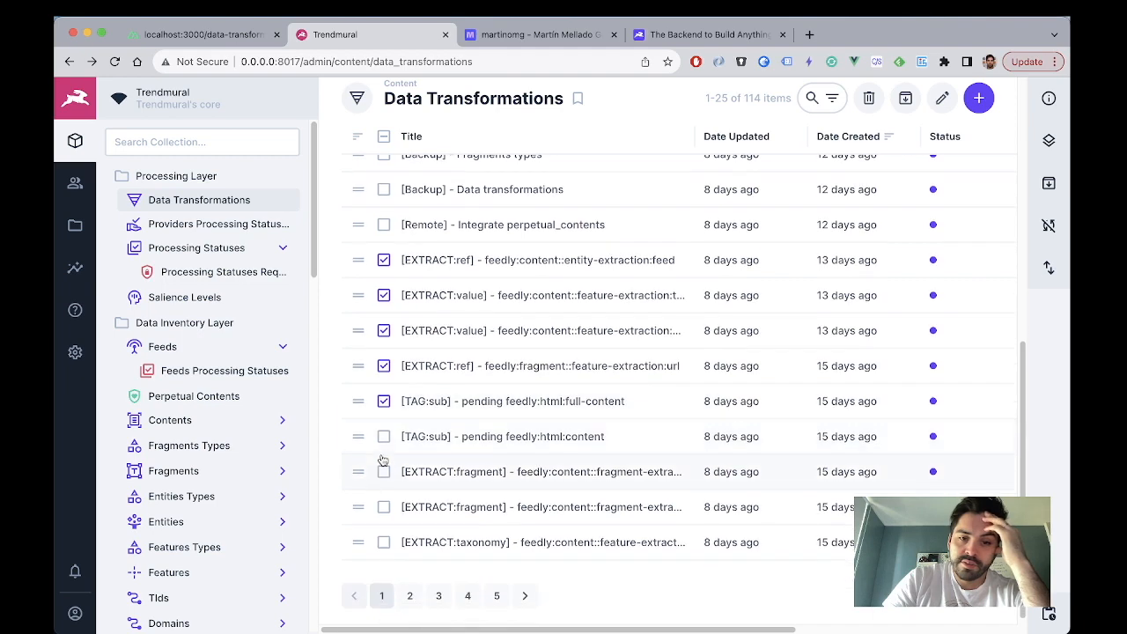
{"action": "left_click", "coordinate": [384, 436]}
Step: Batch-edit the six selected data transformations to set Is Active to Enabled, and save the change
{"action": "left_click", "coordinate": [943, 99]}
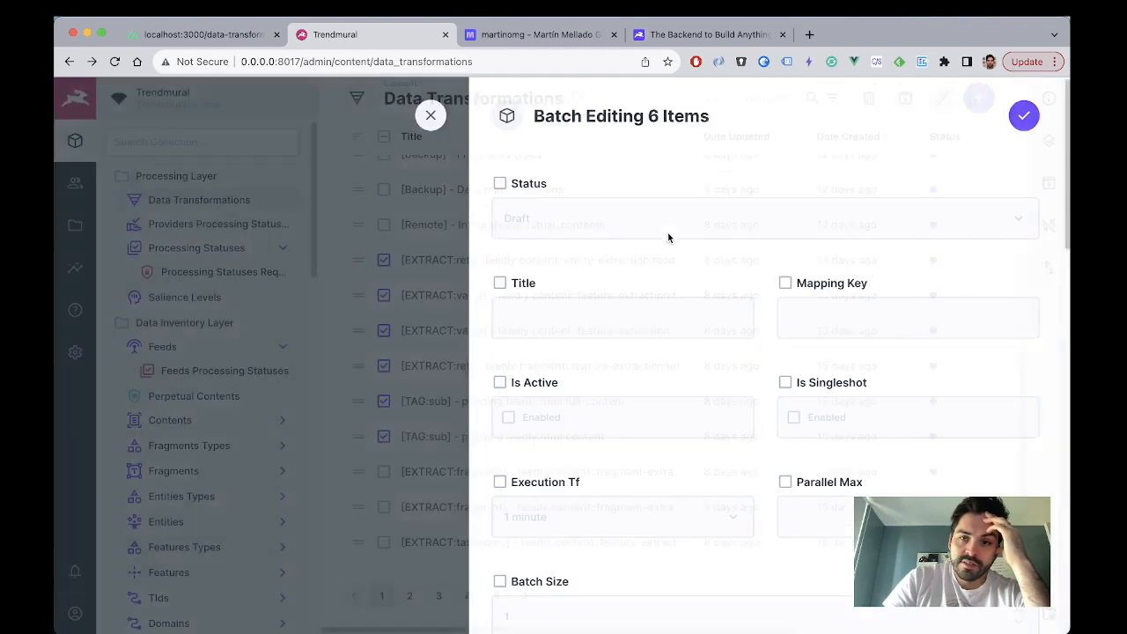
{"action": "left_click", "coordinate": [498, 382]}
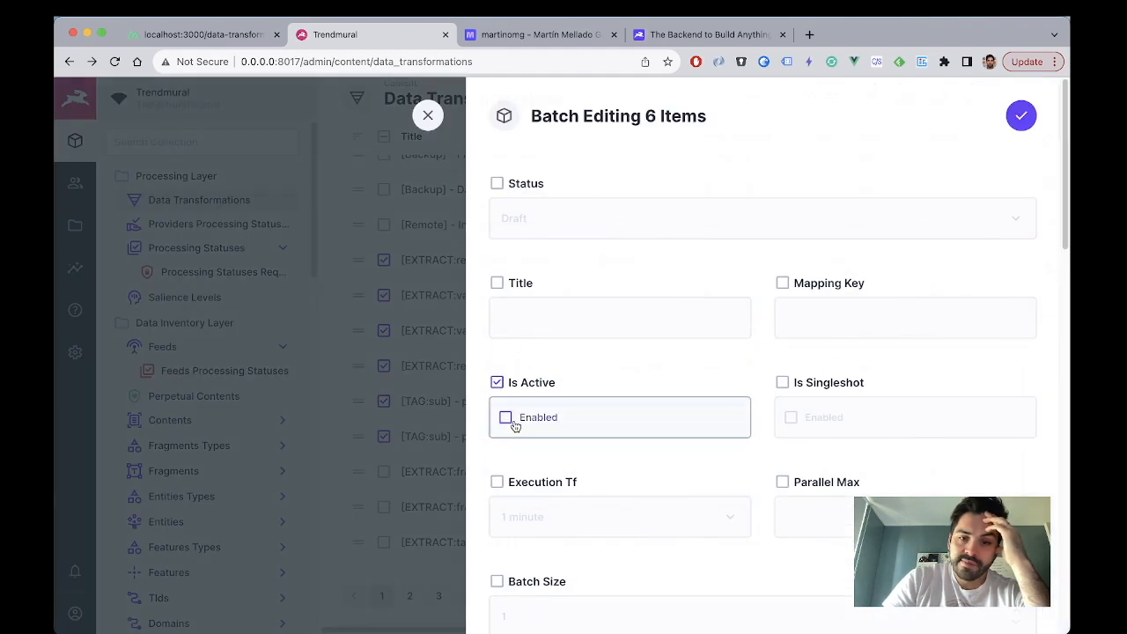
{"action": "left_click", "coordinate": [507, 416]}
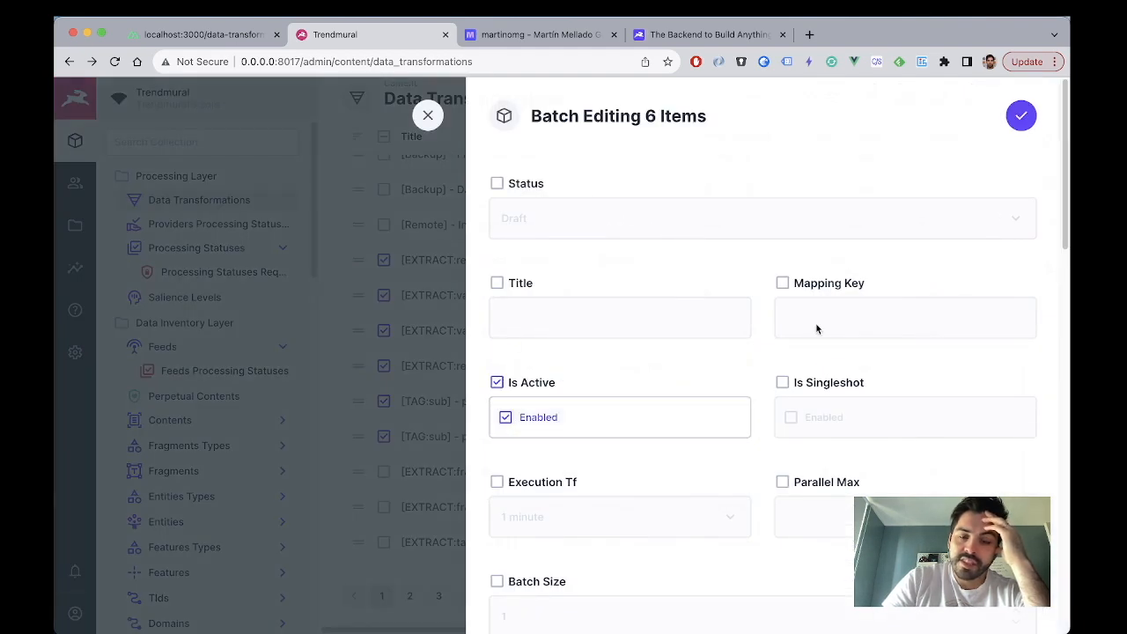
{"action": "left_click", "coordinate": [1021, 117]}
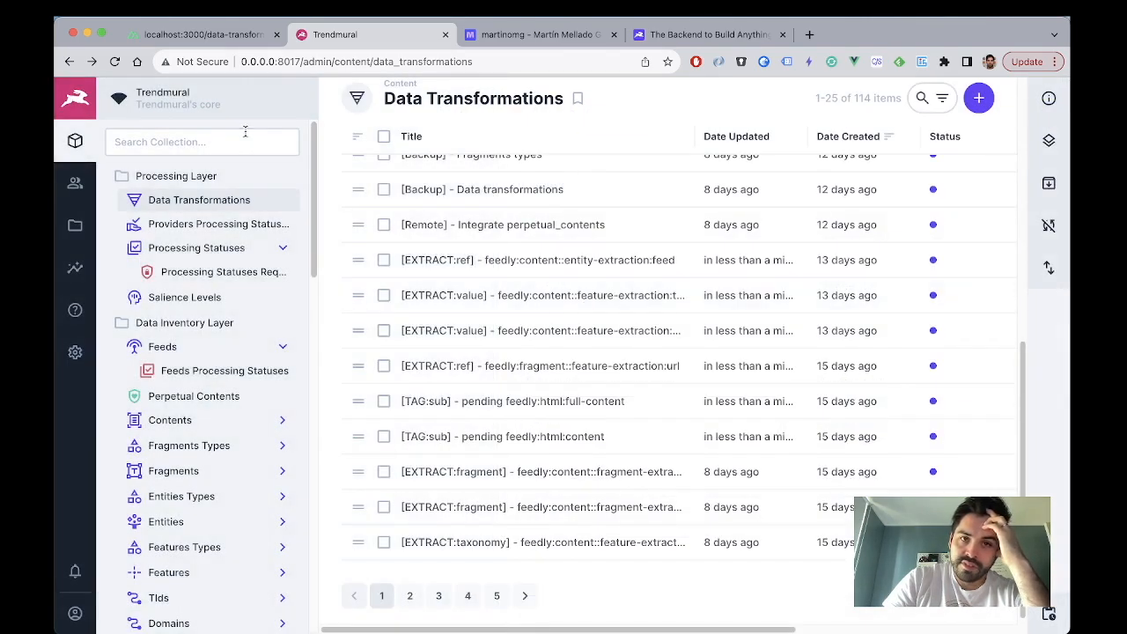
Step: Return to the localhost data transformations list, then switch to VS Code to check the terminal output
{"action": "left_click", "coordinate": [188, 34]}
{"action": "key", "text": "super+bracketleft"}
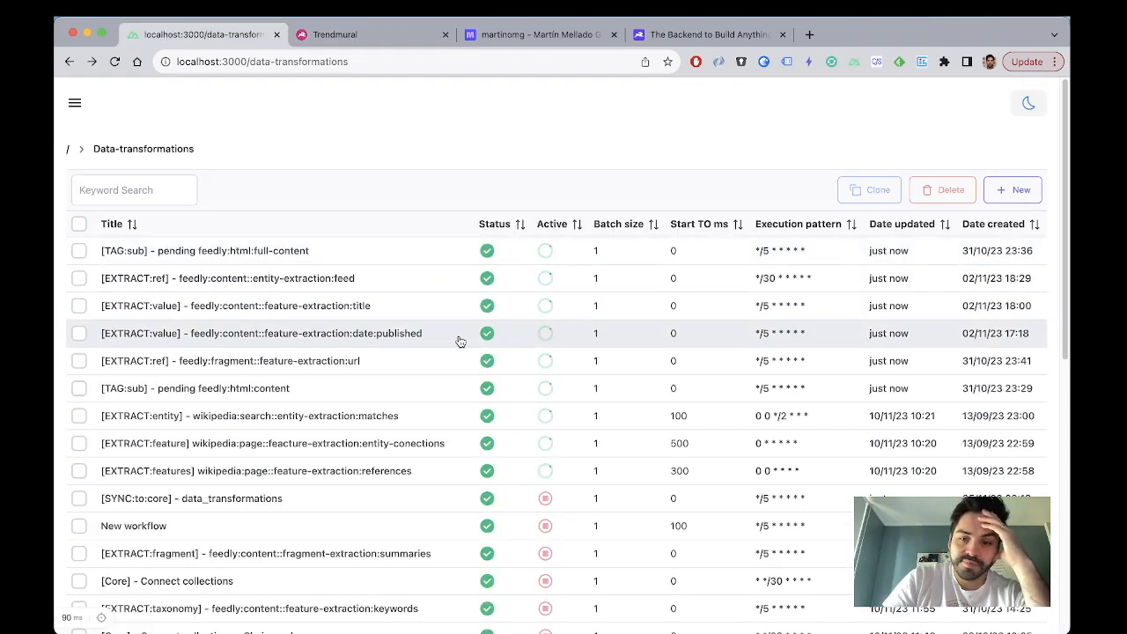
{"action": "key", "text": "super+Tab"}
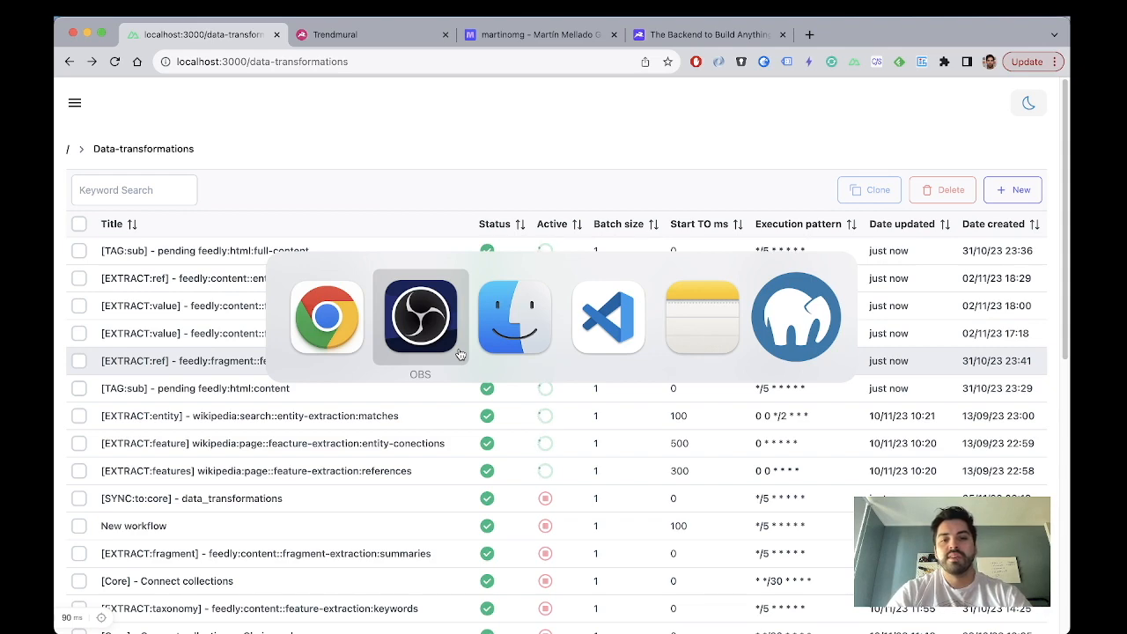
{"action": "key", "text": "super+Tab"}
{"action": "key", "text": "super+Tab"}
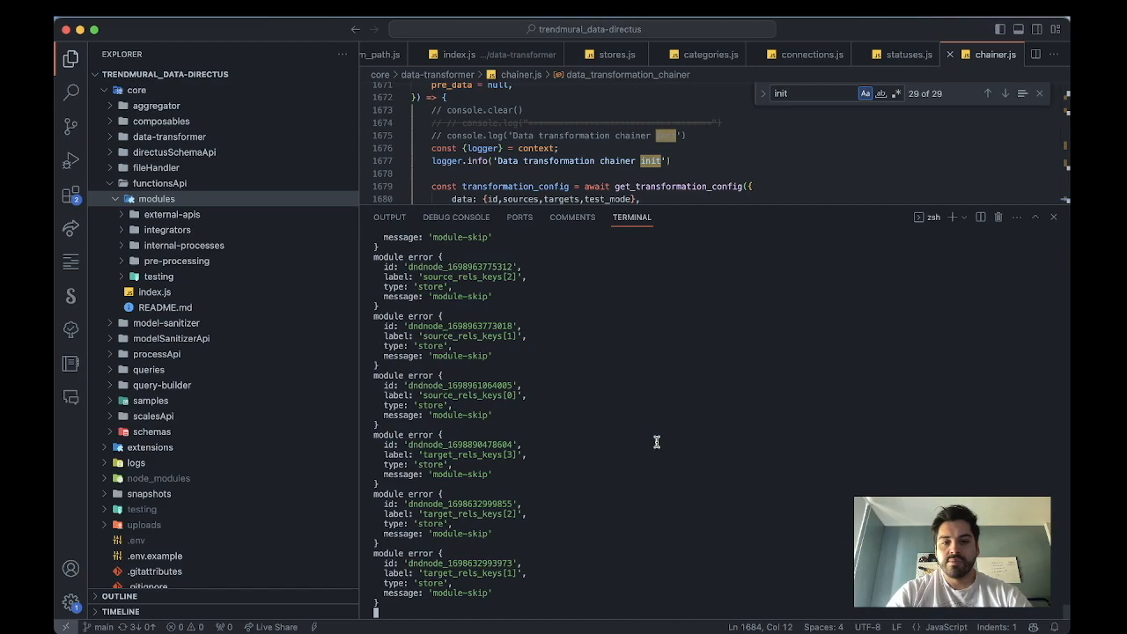
Step: Switch back to Chrome and look through the data transformations list, including the Active and Execution pattern columns
{"action": "key", "text": "super+Tab"}
{"action": "scroll", "coordinate": [453, 374], "scroll_direction": "down", "scroll_amount": 2}
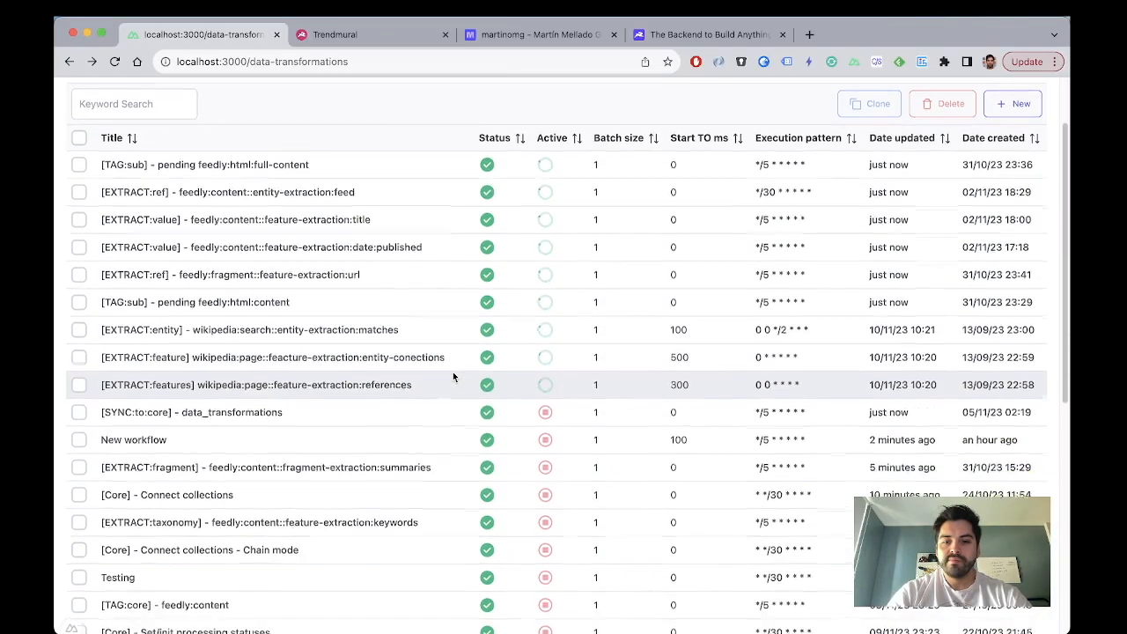
{"action": "scroll", "coordinate": [453, 377], "scroll_direction": "down", "scroll_amount": 4}
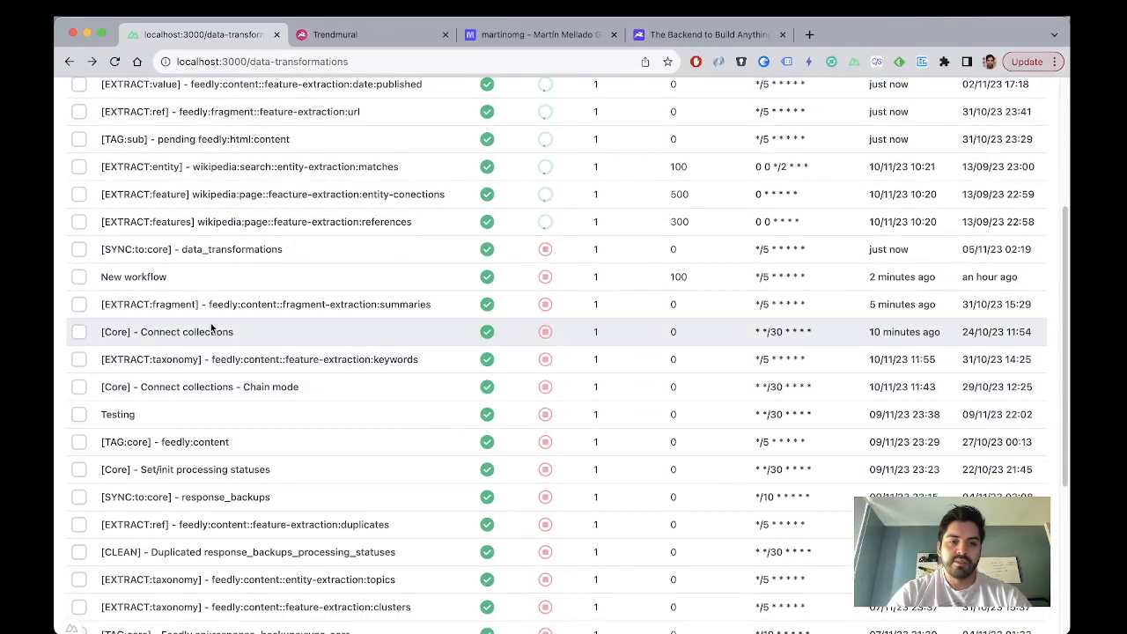
{"action": "scroll", "coordinate": [211, 326], "scroll_direction": "down", "scroll_amount": 3}
{"action": "scroll", "coordinate": [210, 328], "scroll_direction": "up", "scroll_amount": 5}
{"action": "scroll", "coordinate": [211, 328], "scroll_direction": "up", "scroll_amount": 3}
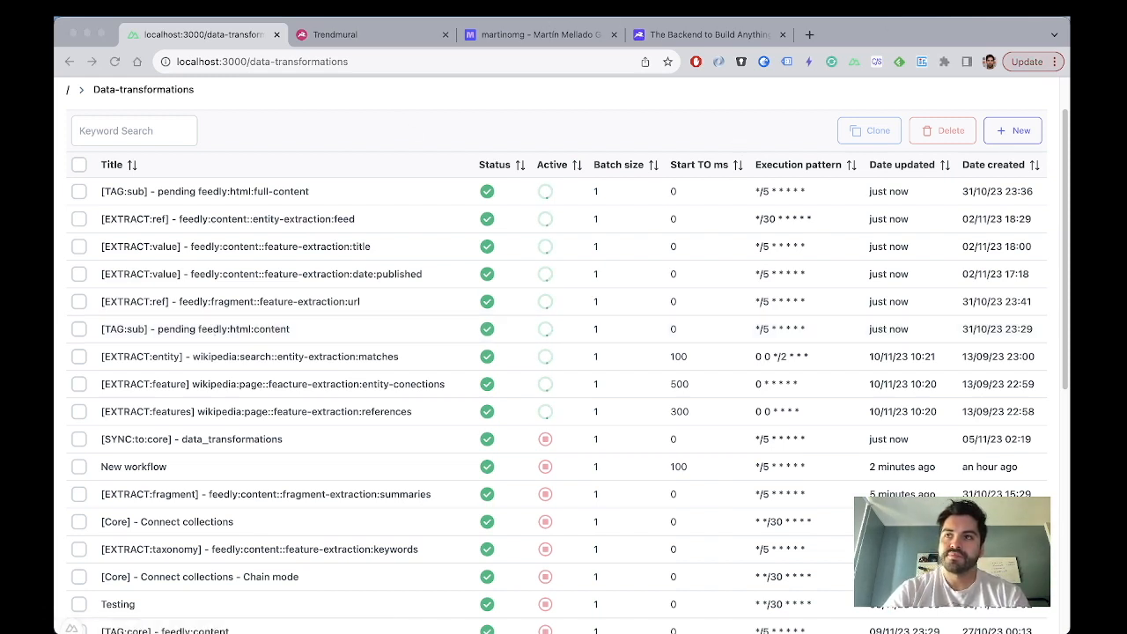
{"action": "scroll", "coordinate": [556, 356], "scroll_direction": "up", "scroll_amount": 1}
{"action": "left_click", "coordinate": [400, 167]}
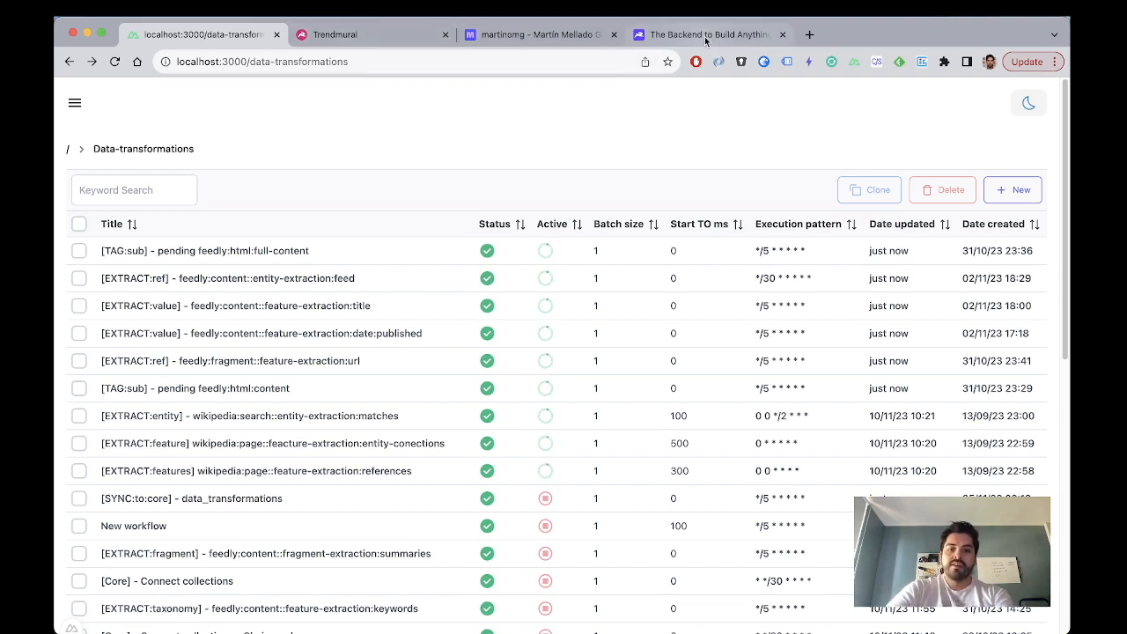
Step: Open the PM2 home page in a new browser tab, looking it up with "pm2"
{"action": "key", "text": "super+t"}
{"action": "type", "text": "op"}
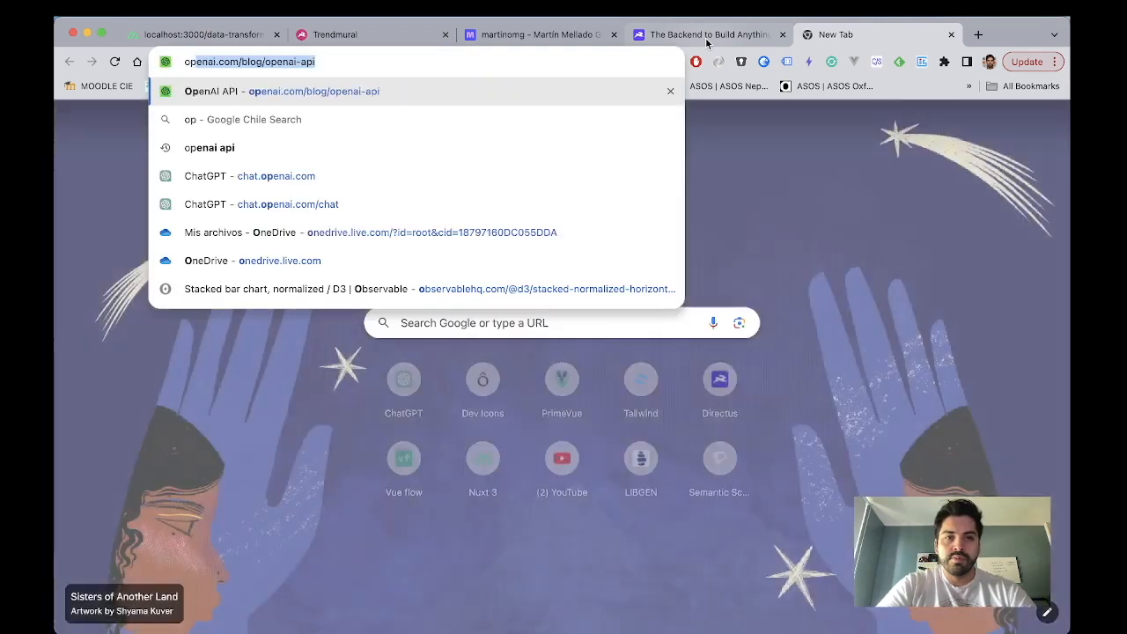
{"action": "key", "text": "BackSpace"}
{"action": "key", "text": "BackSpace"}
{"action": "key", "text": "BackSpace"}
{"action": "type", "text": "pm2"}
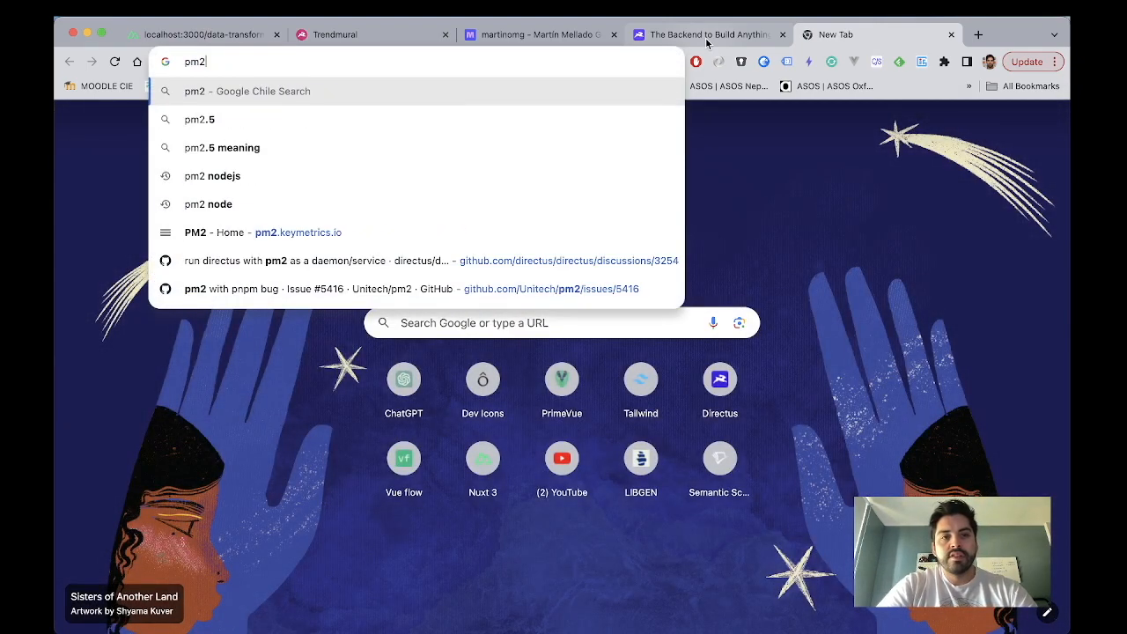
{"action": "key", "text": "Return"}
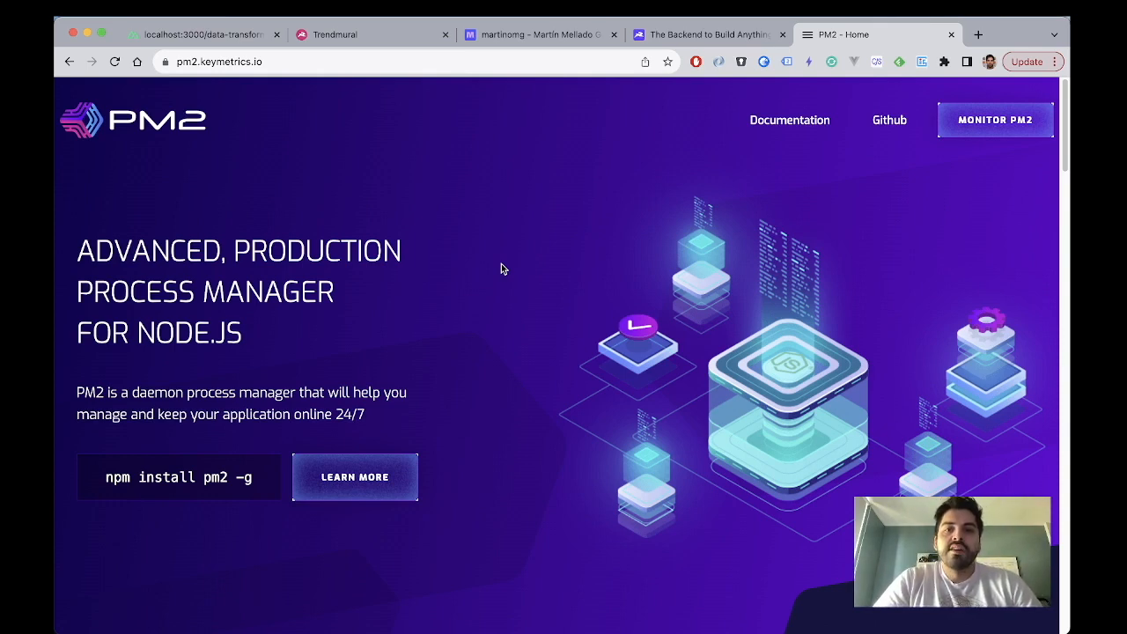
Step: Return to the data transformations list, open the [TAG:sub] - pending feedly:html:full-content workflow and look at its execution pattern
{"action": "left_click", "coordinate": [220, 36]}
{"action": "left_click", "coordinate": [273, 251]}
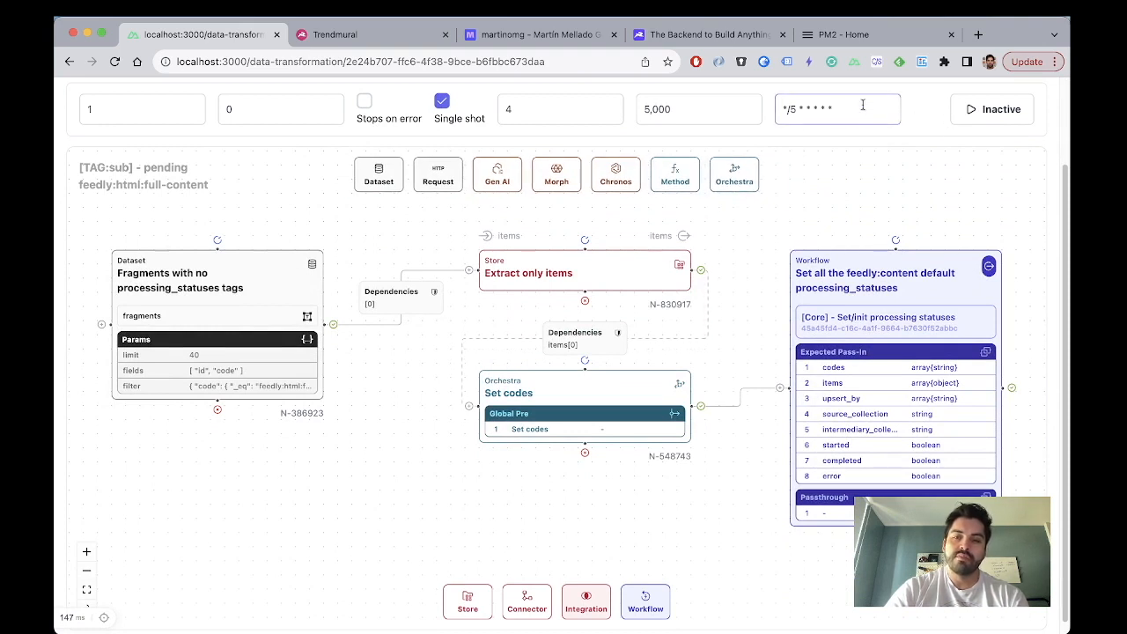
{"action": "left_click", "coordinate": [925, 119]}
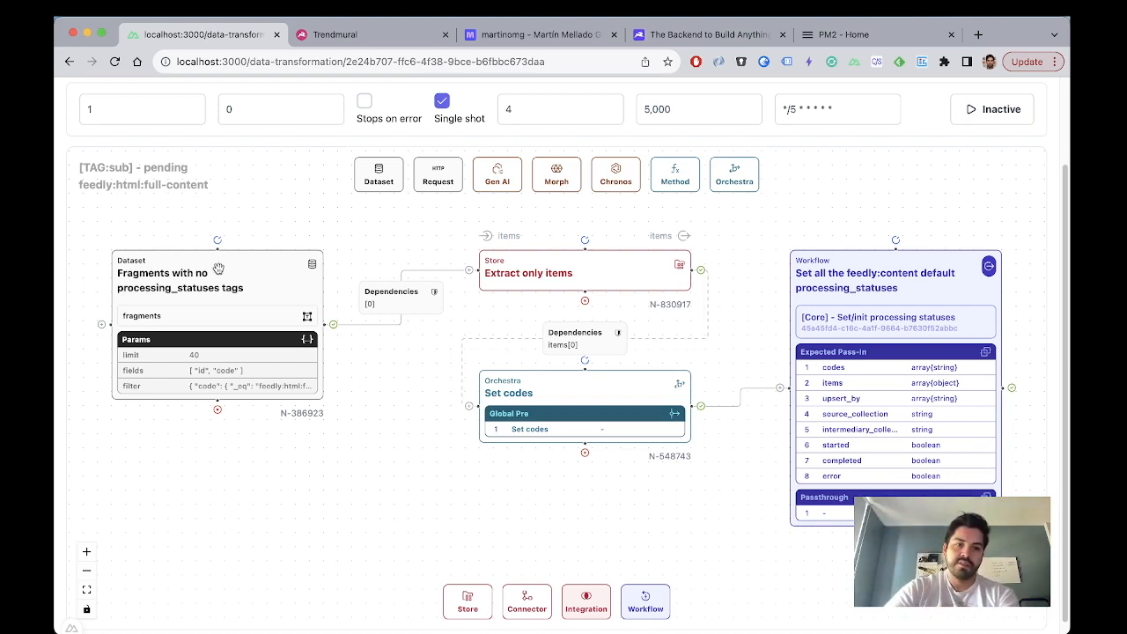
Step: Inspect the limit in the params of the Dataset node "Fragments with no processing_statuses tags" and close its editor without changes
{"action": "double_click", "coordinate": [220, 293]}
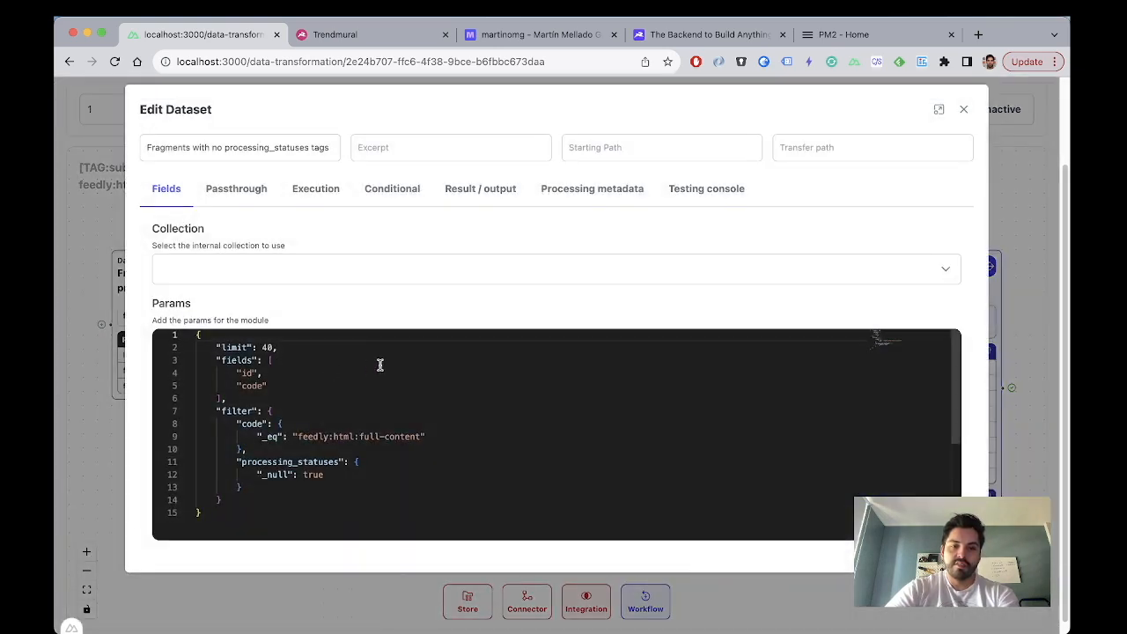
{"action": "left_click", "coordinate": [270, 347]}
{"action": "double_click", "coordinate": [271, 349]}
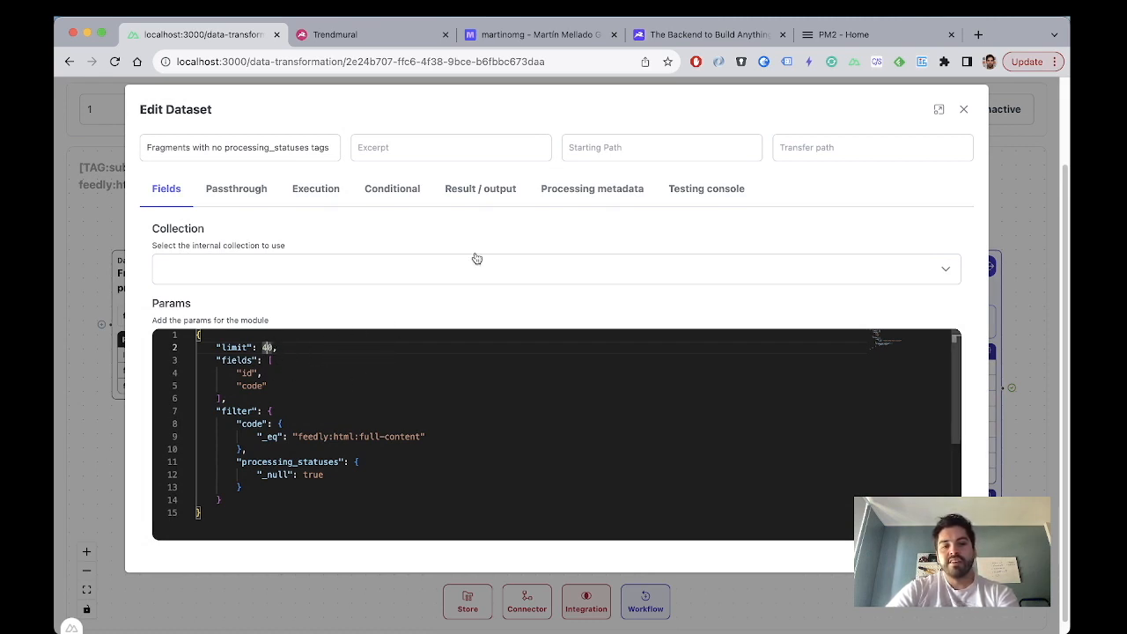
{"action": "left_click", "coordinate": [963, 109]}
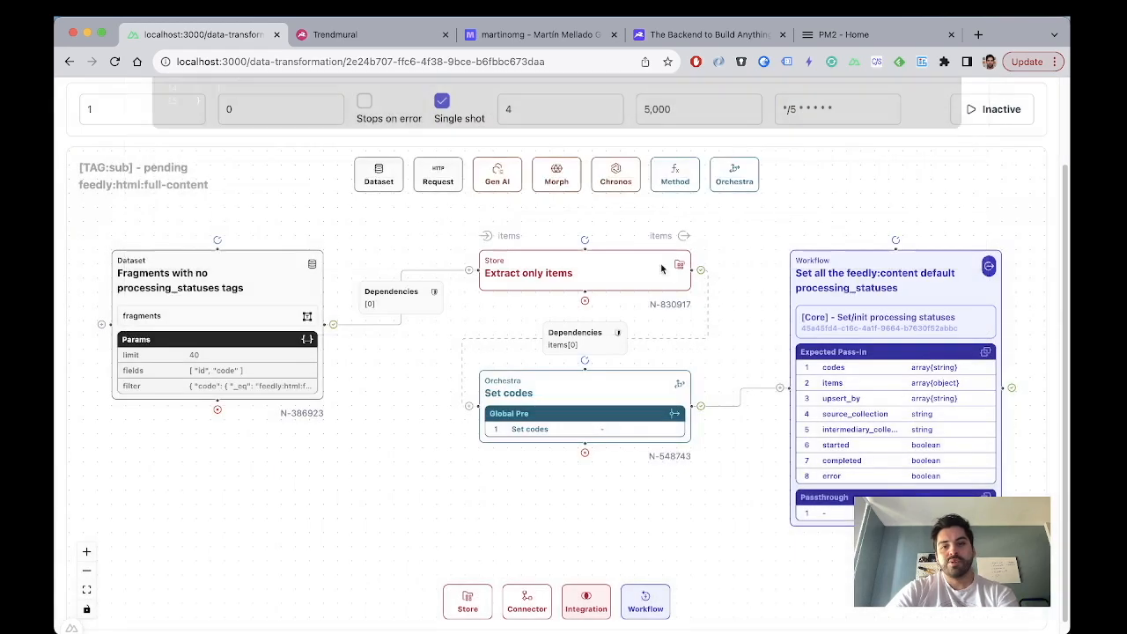
{"action": "double_click", "coordinate": [247, 257]}
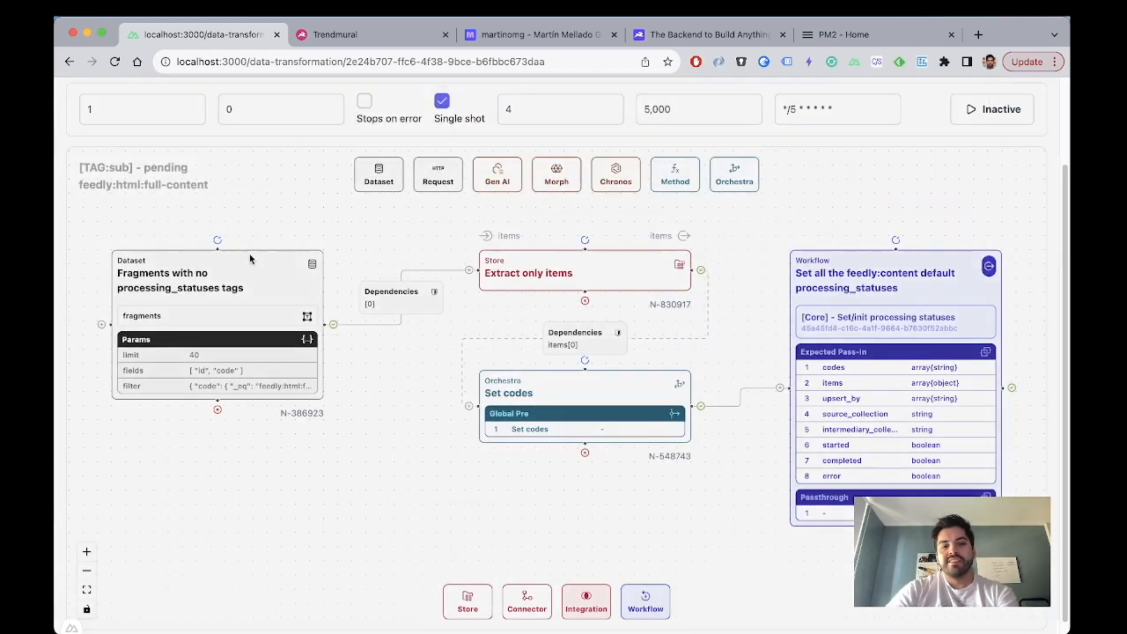
{"action": "left_click", "coordinate": [266, 347]}
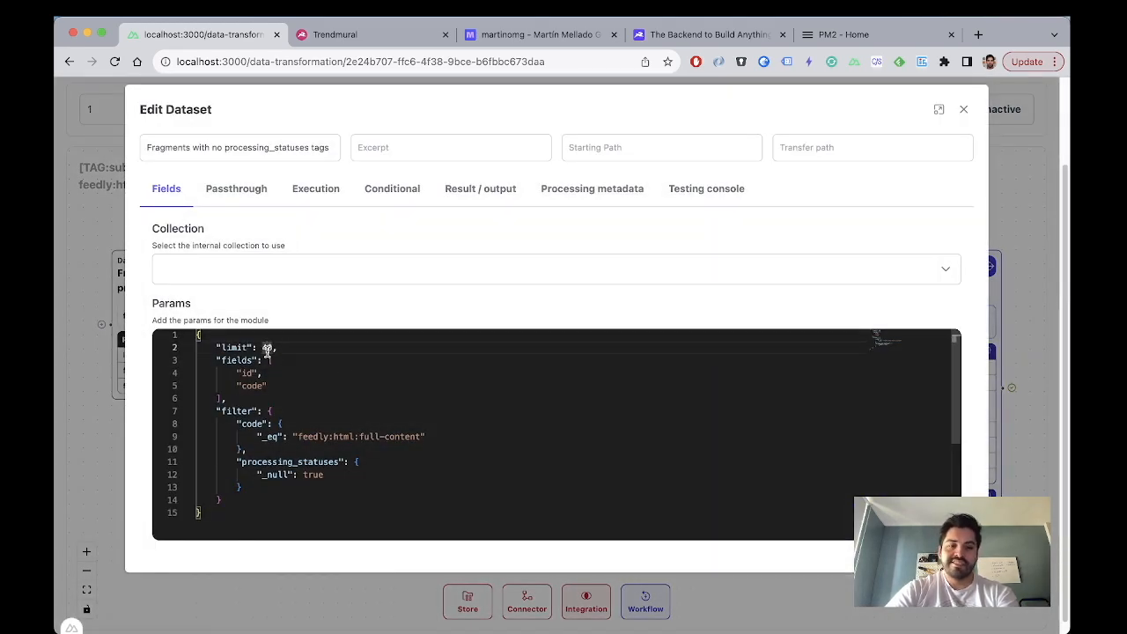
{"action": "left_click", "coordinate": [963, 110]}
Step: View the whole workflow, recheck the Dataset node's limit parameter and return to the canvas
{"action": "left_click_drag", "start_coordinate": [295, 212], "coordinate": [258, 269]}
{"action": "scroll", "coordinate": [417, 441], "scroll_direction": "down", "scroll_amount": 2}
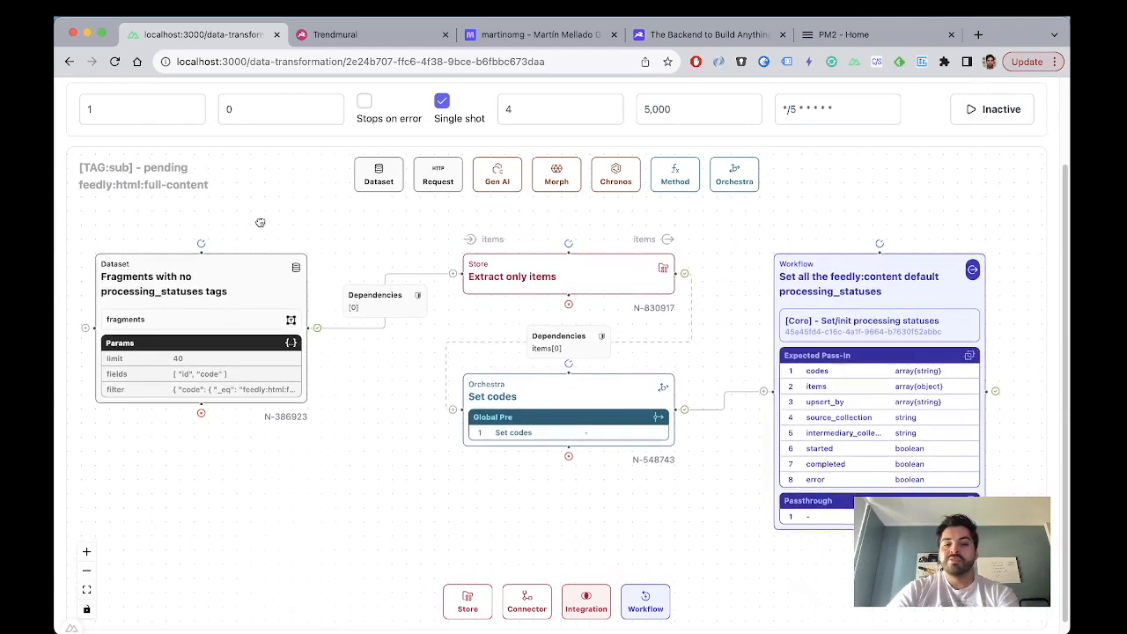
{"action": "scroll", "coordinate": [418, 440], "scroll_direction": "down", "scroll_amount": 3}
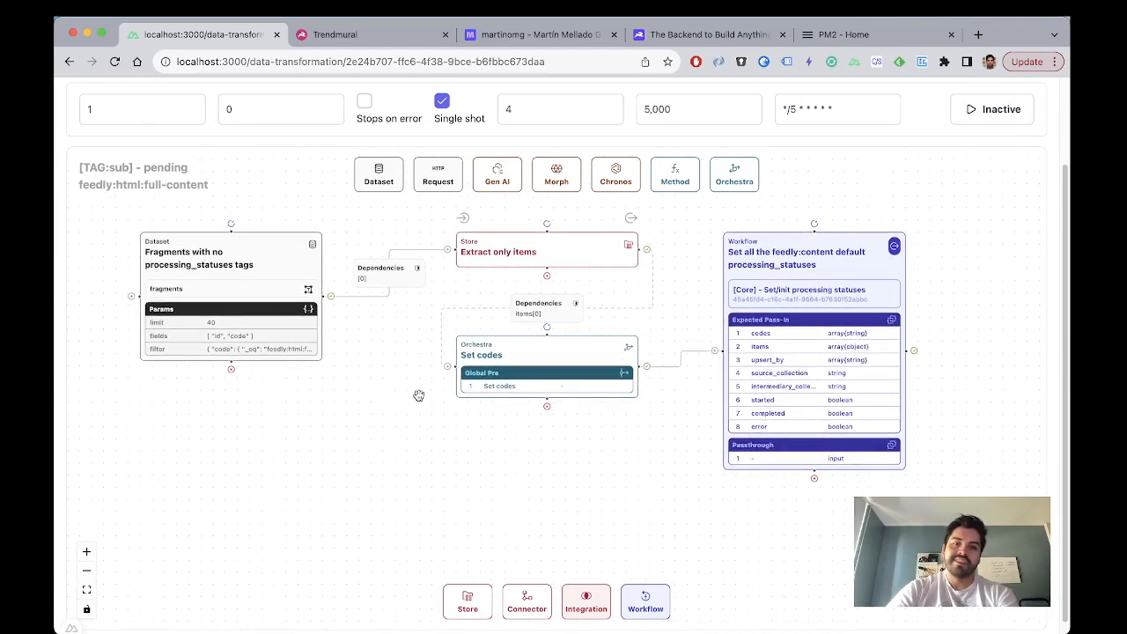
{"action": "double_click", "coordinate": [247, 253]}
{"action": "double_click", "coordinate": [267, 347]}
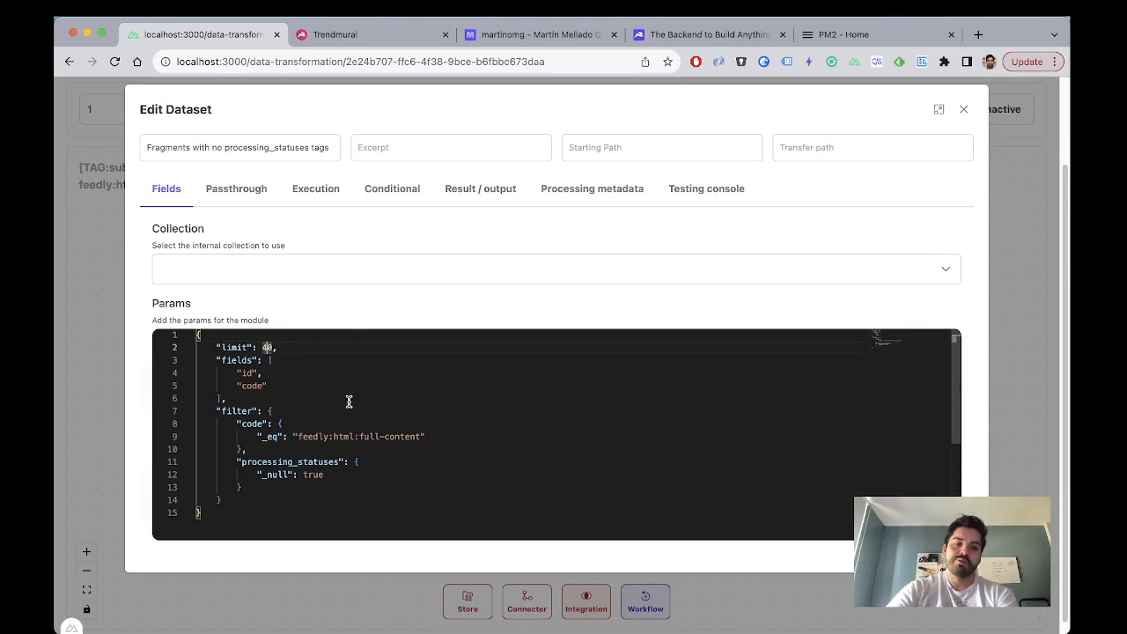
{"action": "left_click", "coordinate": [963, 109]}
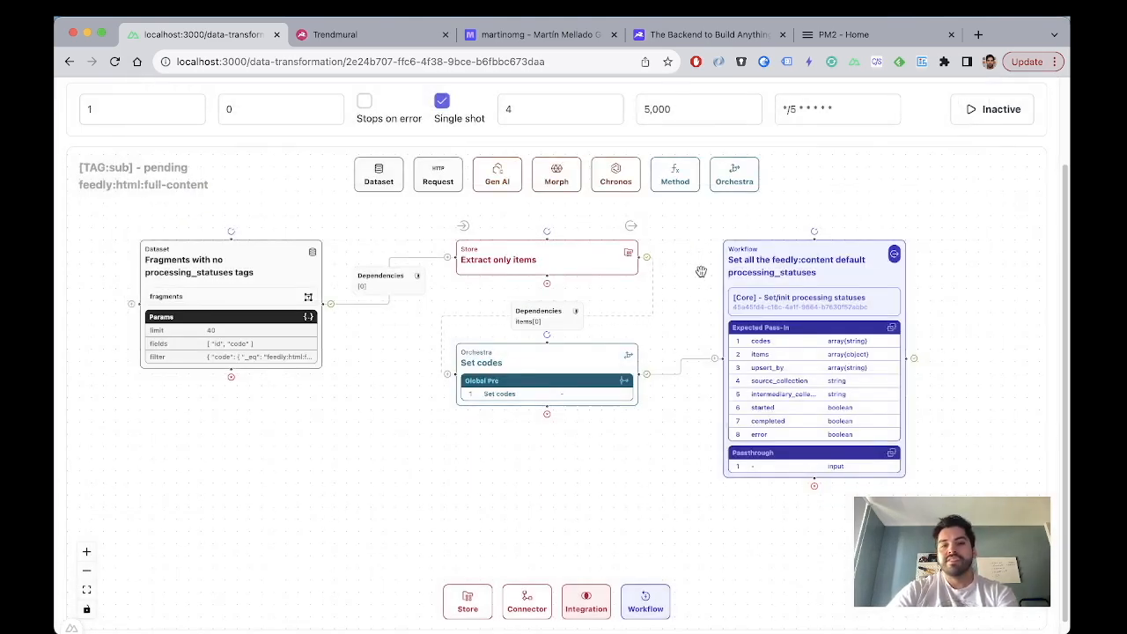
{"action": "mouse_move", "coordinate": [702, 271]}
{"action": "left_mouse_down"}
{"action": "mouse_move", "coordinate": [675, 284]}
{"action": "mouse_move", "coordinate": [690, 275]}
{"action": "left_mouse_up"}
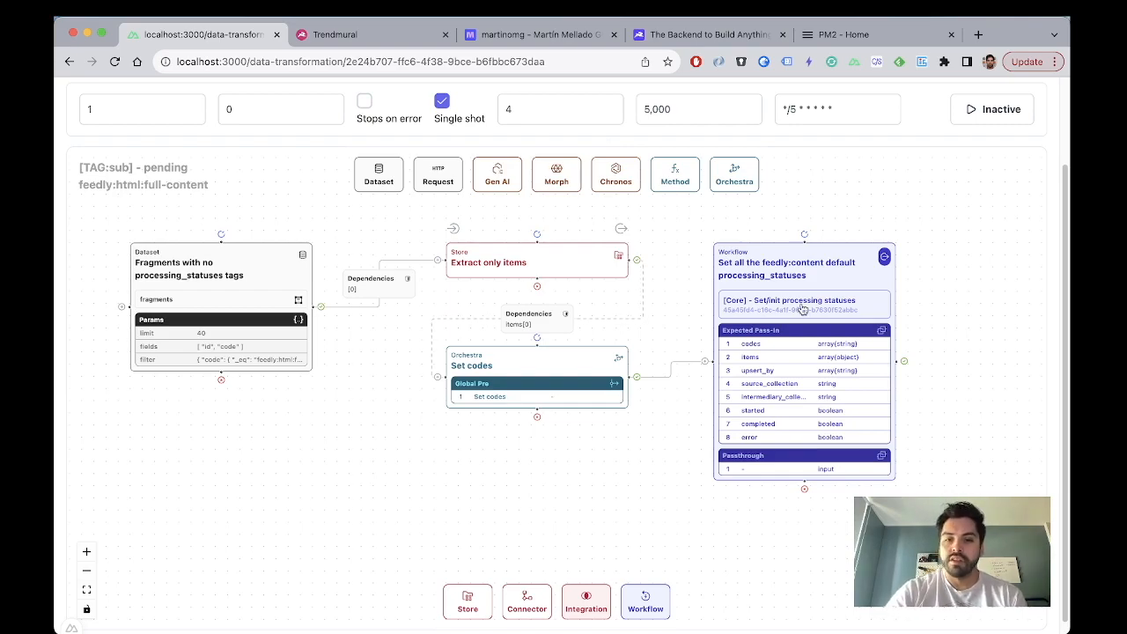
Step: Duplicate the Workflow node "Set all the feedly:content default processing_statuses", place the copy beside the original, and delete the copy
{"action": "scroll", "coordinate": [870, 262], "scroll_direction": "up", "scroll_amount": 6}
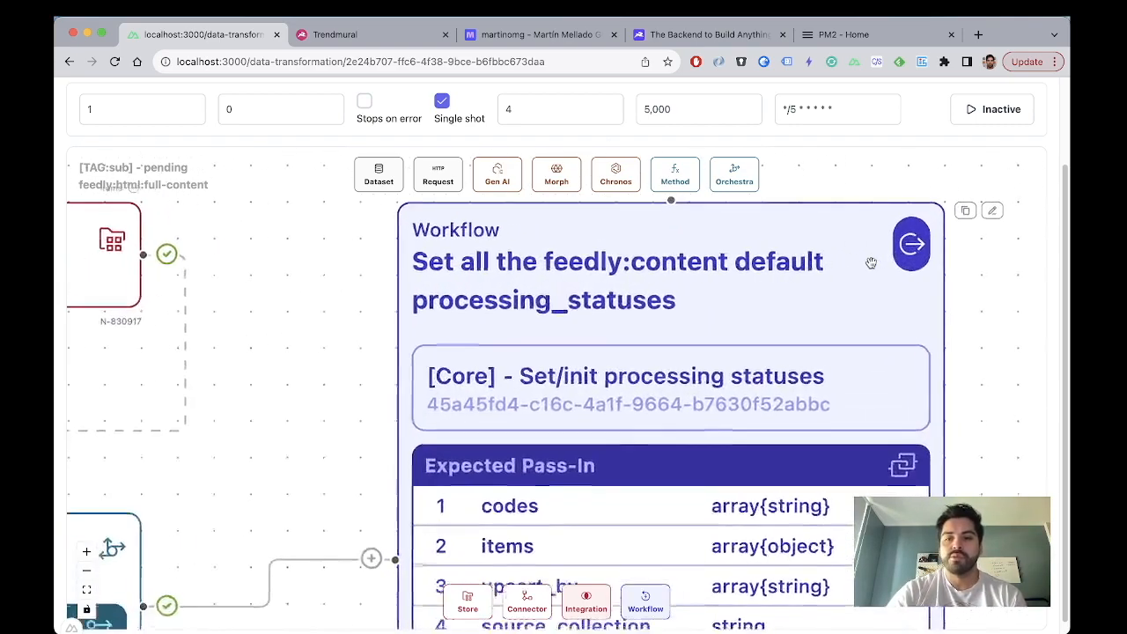
{"action": "scroll", "coordinate": [871, 262], "scroll_direction": "down", "scroll_amount": 2}
{"action": "left_click", "coordinate": [949, 222]}
{"action": "scroll", "coordinate": [947, 223], "scroll_direction": "down", "scroll_amount": 4}
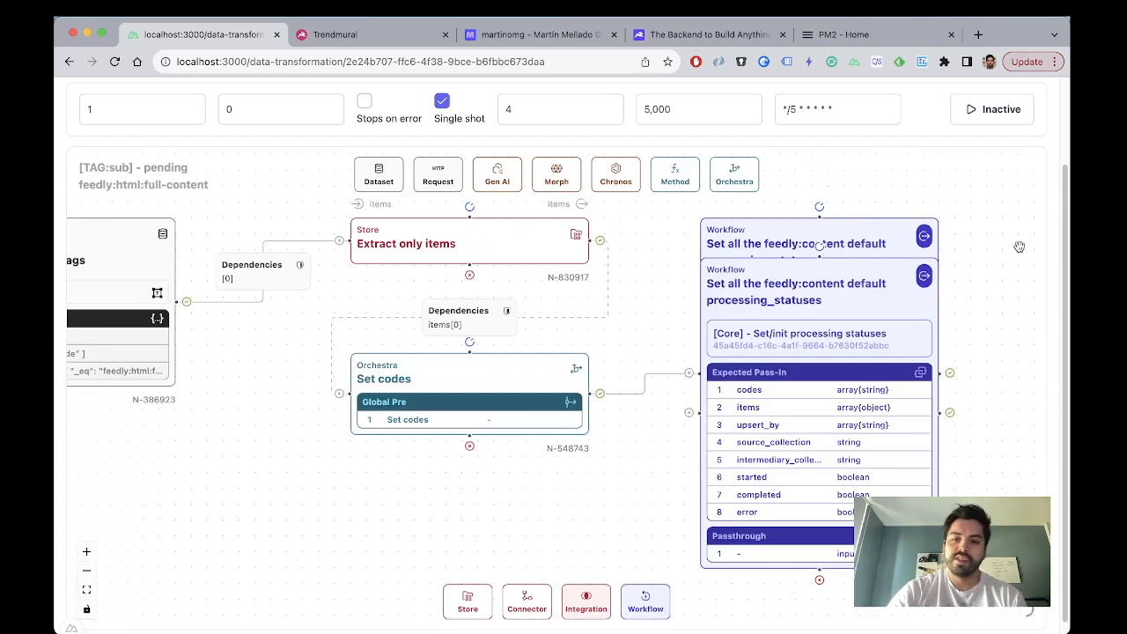
{"action": "scroll", "coordinate": [818, 173], "scroll_direction": "up", "scroll_amount": 4}
{"action": "scroll", "coordinate": [713, 278], "scroll_direction": "down", "scroll_amount": 4}
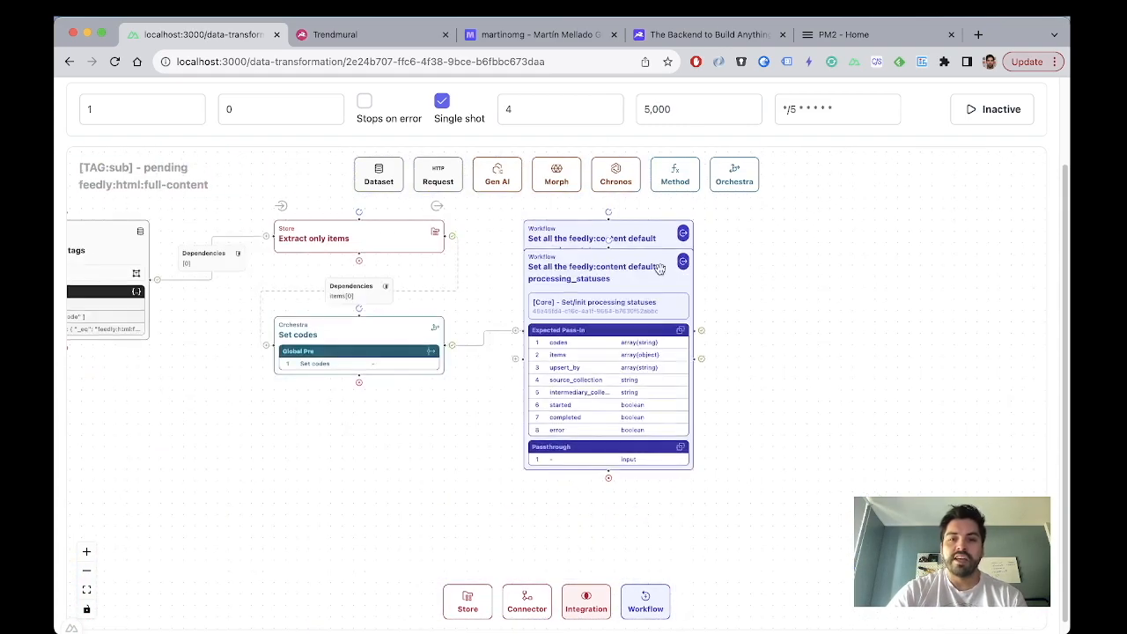
{"action": "left_click_drag", "start_coordinate": [629, 270], "coordinate": [847, 242]}
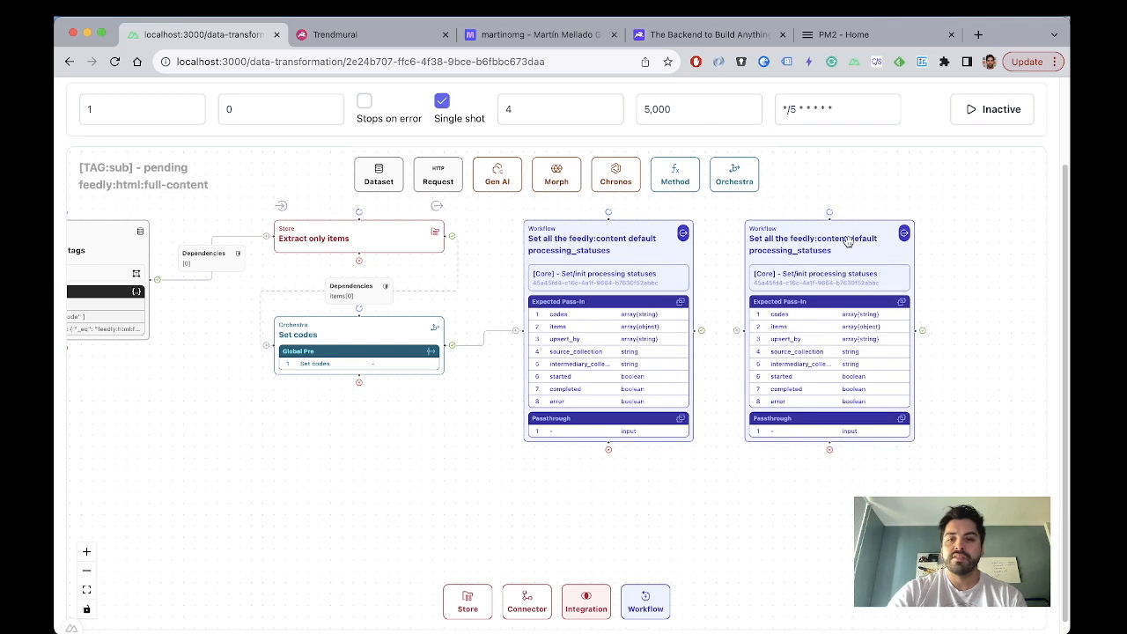
{"action": "key", "text": "BackSpace"}
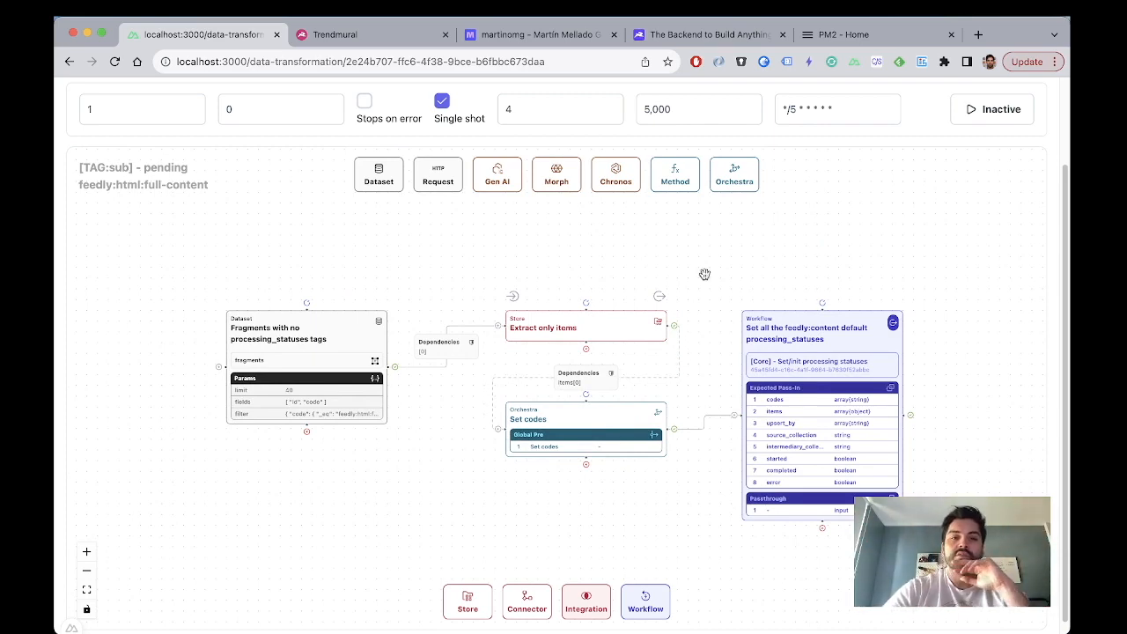
Step: Go back to the data transformations list, briefly reopen [TAG:sub] - pending feedly:html:full-content and return to the list
{"action": "scroll", "coordinate": [377, 136], "scroll_direction": "left", "scroll_amount": 5}
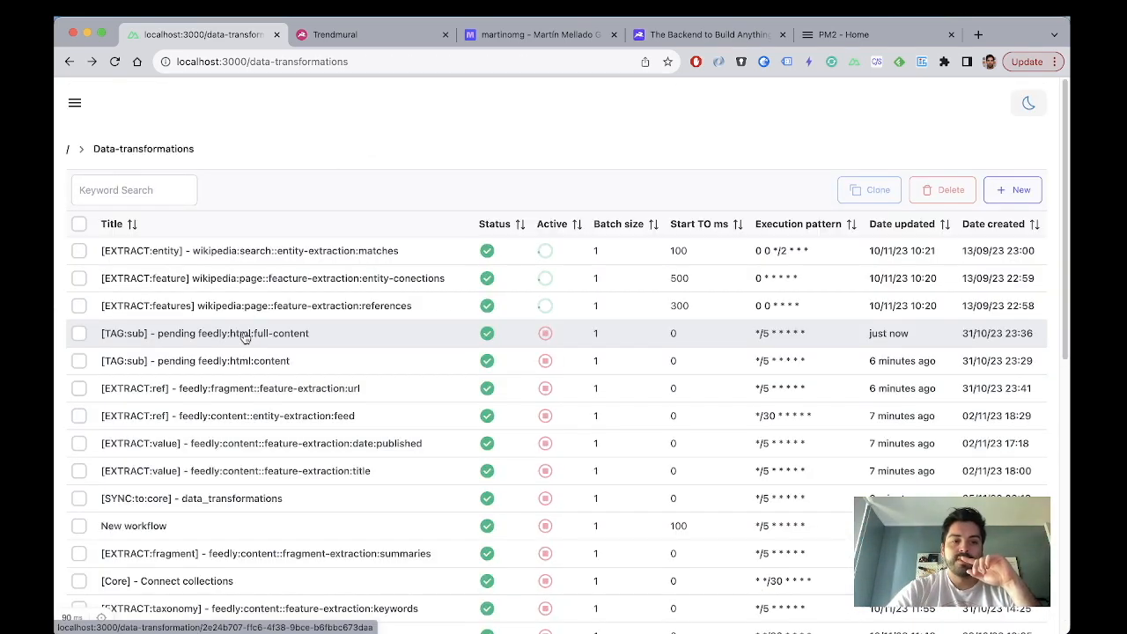
{"action": "scroll", "coordinate": [246, 336], "scroll_direction": "down", "scroll_amount": 1}
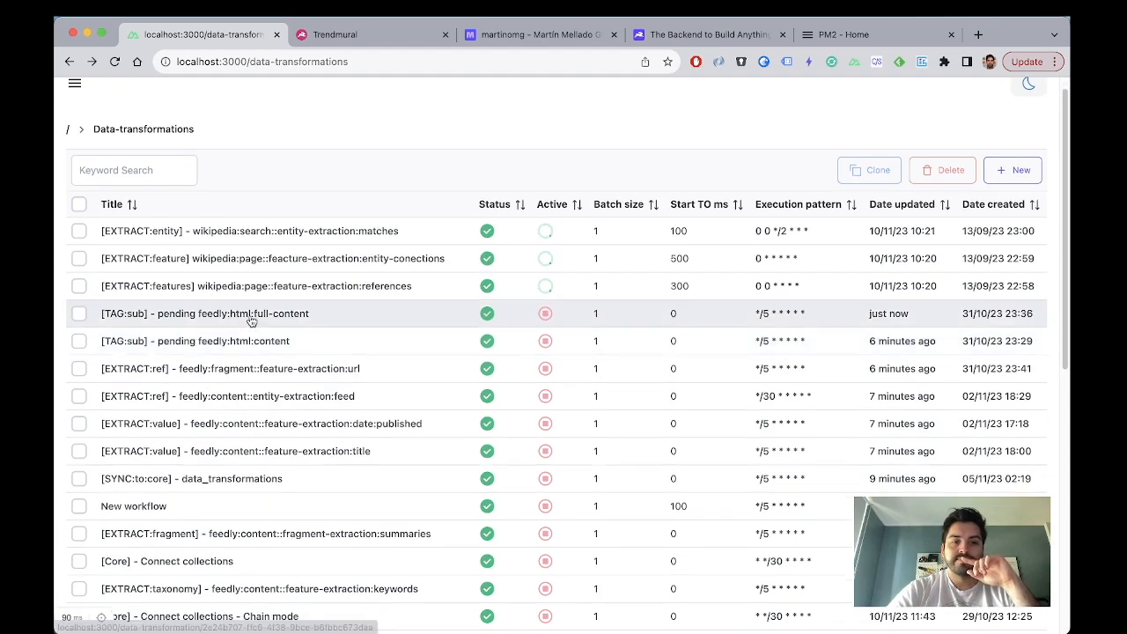
{"action": "left_click", "coordinate": [252, 319]}
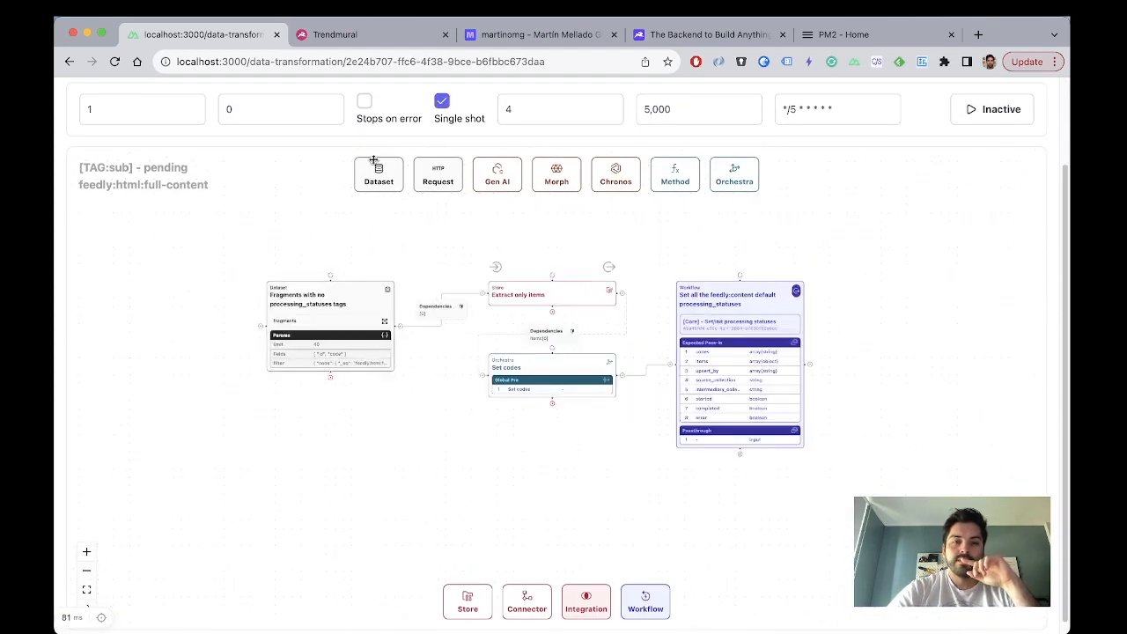
{"action": "scroll", "coordinate": [344, 136], "scroll_direction": "left", "scroll_amount": 5}
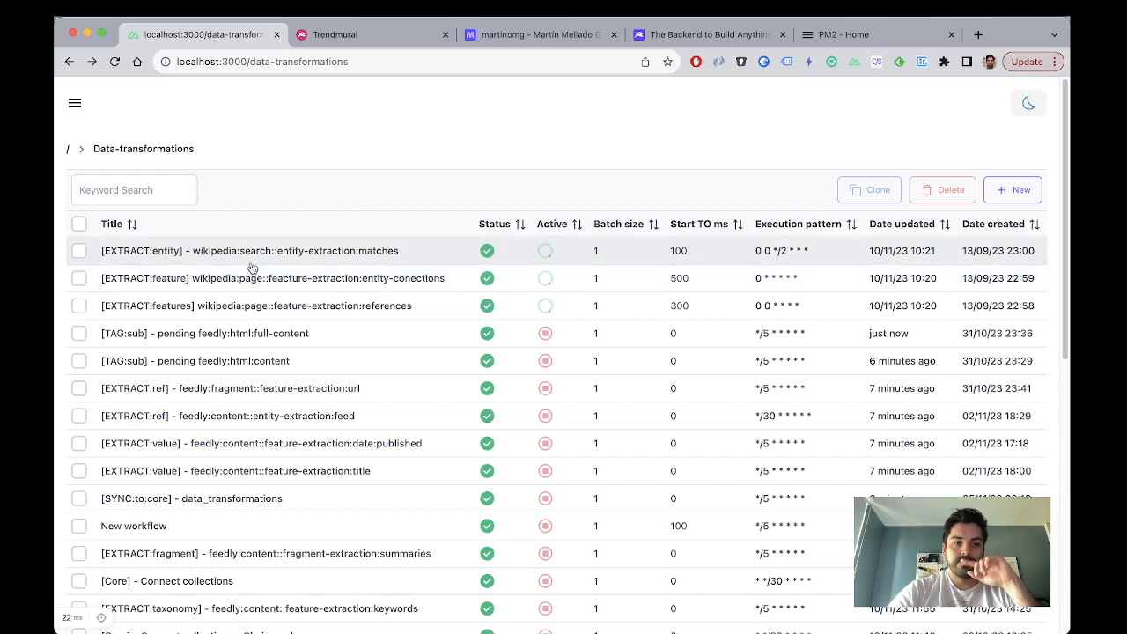
Step: Open the transformation [EXTRACT:ref] - feedly:fragment::feature-extraction:url and follow its nodes from the pending candidates Dataset to the final Workflow nodes
{"action": "left_click", "coordinate": [246, 388]}
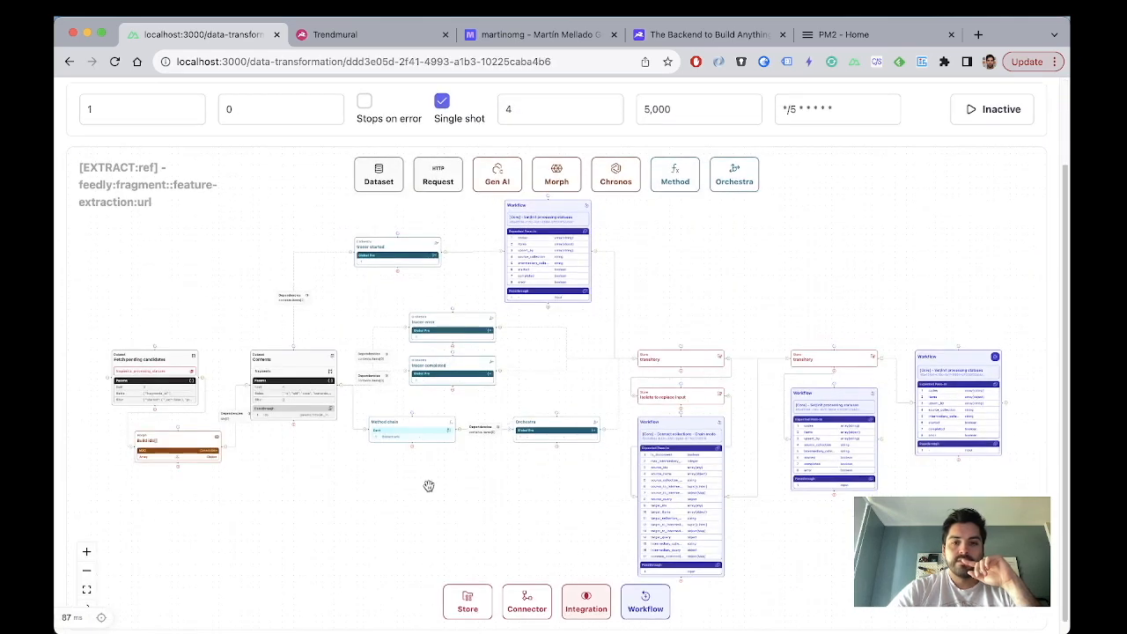
{"action": "left_click_drag", "start_coordinate": [429, 486], "coordinate": [414, 434]}
{"action": "scroll", "coordinate": [415, 434], "scroll_direction": "up", "scroll_amount": 4}
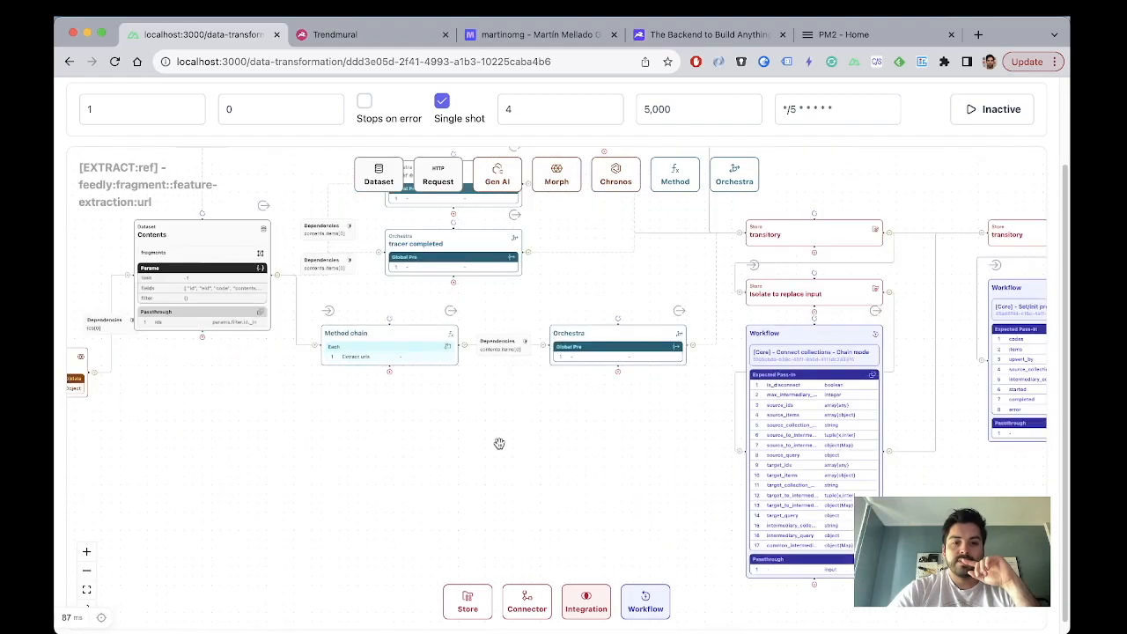
{"action": "left_click_drag", "start_coordinate": [499, 444], "coordinate": [696, 584]}
{"action": "scroll", "coordinate": [610, 540], "scroll_direction": "up", "scroll_amount": 2}
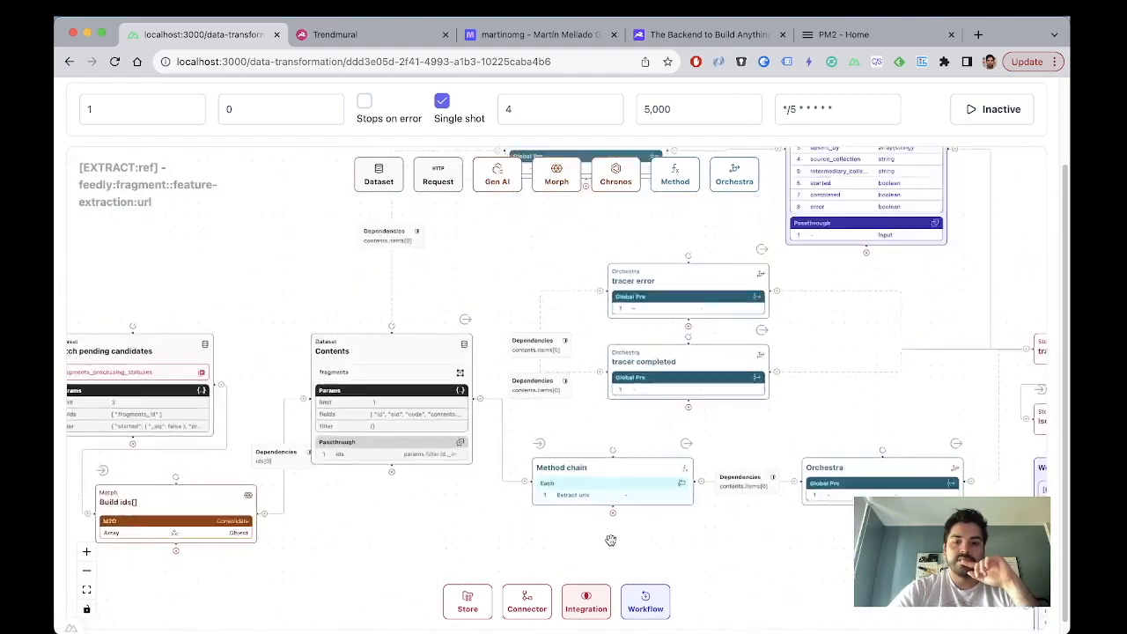
{"action": "scroll", "coordinate": [610, 541], "scroll_direction": "up", "scroll_amount": 2}
{"action": "left_click_drag", "start_coordinate": [610, 540], "coordinate": [445, 461]}
{"action": "scroll", "coordinate": [615, 441], "scroll_direction": "down", "scroll_amount": 3}
{"action": "left_click_drag", "start_coordinate": [624, 475], "coordinate": [277, 514]}
{"action": "left_click_drag", "start_coordinate": [387, 364], "coordinate": [155, 358]}
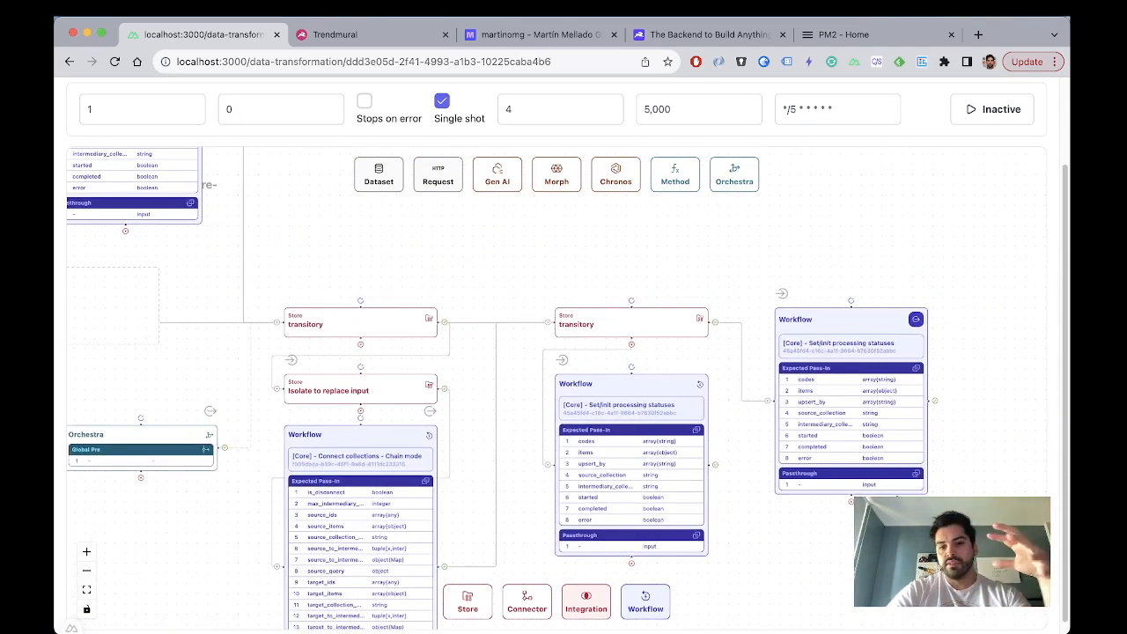
Step: Examine the expected pass-in fields of the last two [Core] - Set/init processing statuses Workflow nodes and the connected transitory Store
{"action": "left_click_drag", "start_coordinate": [865, 546], "coordinate": [907, 435]}
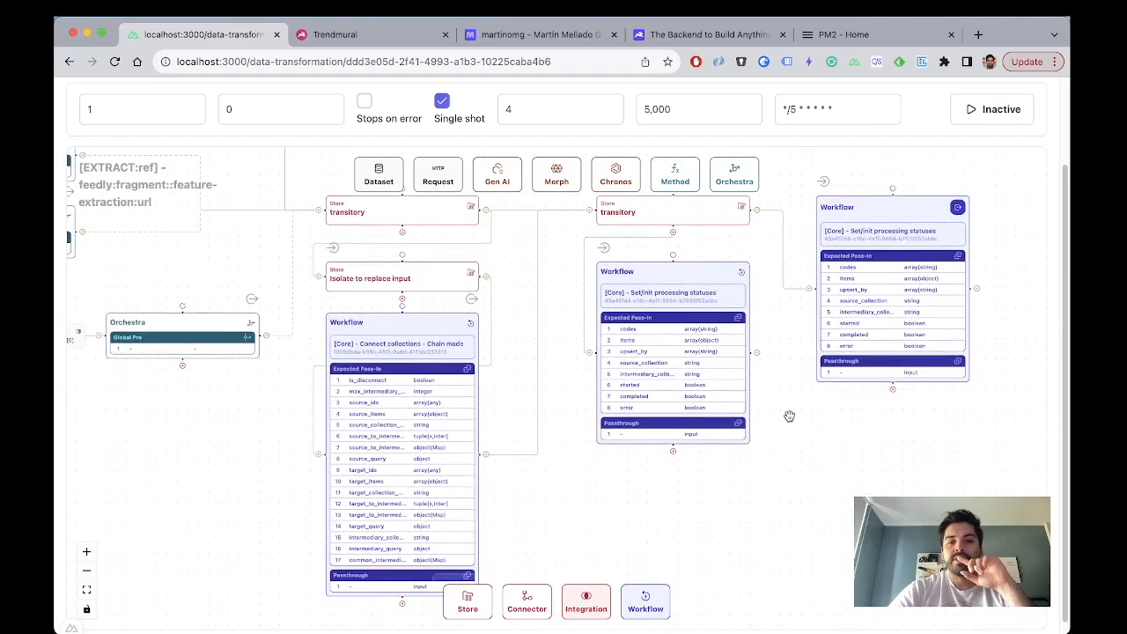
{"action": "scroll", "coordinate": [788, 415], "scroll_direction": "up", "scroll_amount": 3}
{"action": "scroll", "coordinate": [789, 415], "scroll_direction": "down", "scroll_amount": 5}
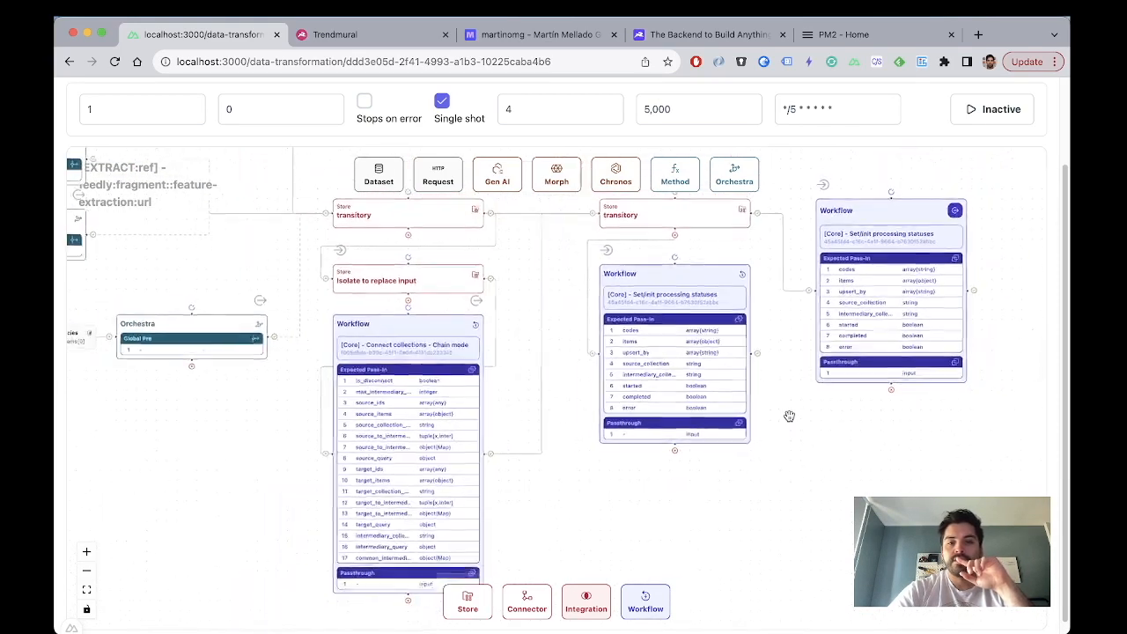
{"action": "scroll", "coordinate": [787, 413], "scroll_direction": "up", "scroll_amount": 2}
{"action": "scroll", "coordinate": [780, 414], "scroll_direction": "up", "scroll_amount": 5}
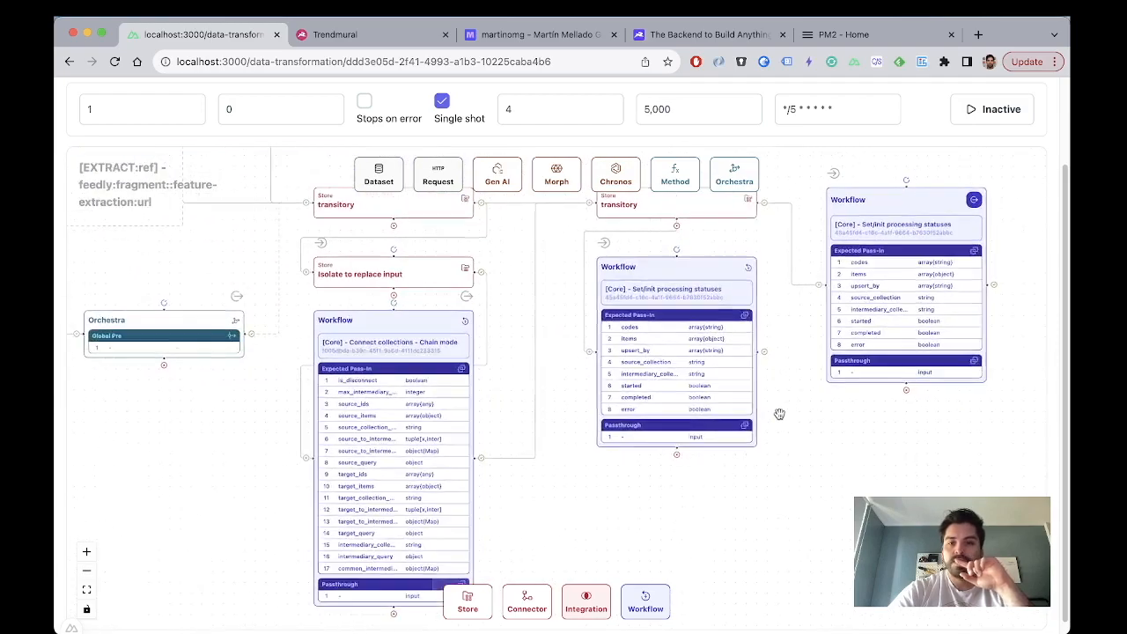
{"action": "scroll", "coordinate": [753, 409], "scroll_direction": "down", "scroll_amount": 5}
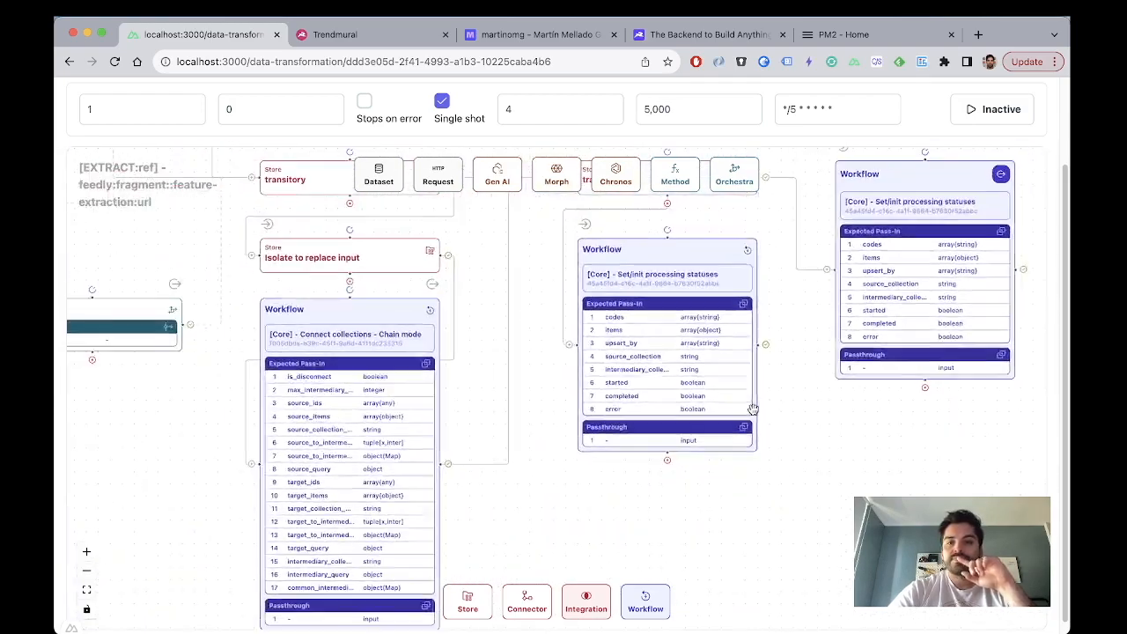
{"action": "scroll", "coordinate": [737, 513], "scroll_direction": "up", "scroll_amount": 2}
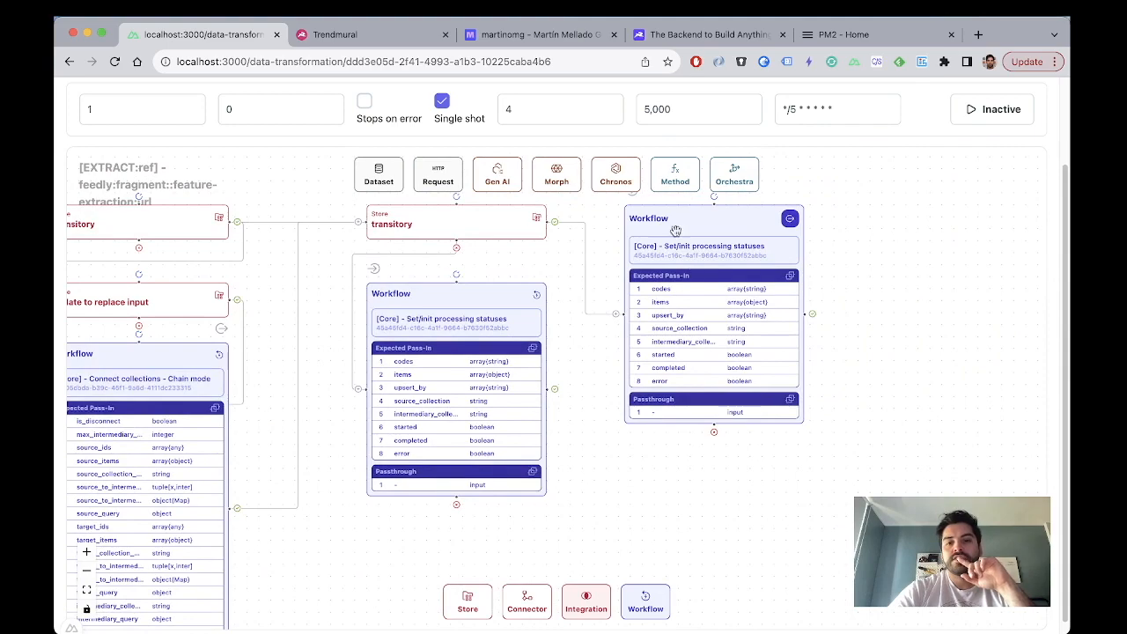
{"action": "scroll", "coordinate": [614, 241], "scroll_direction": "up", "scroll_amount": 2}
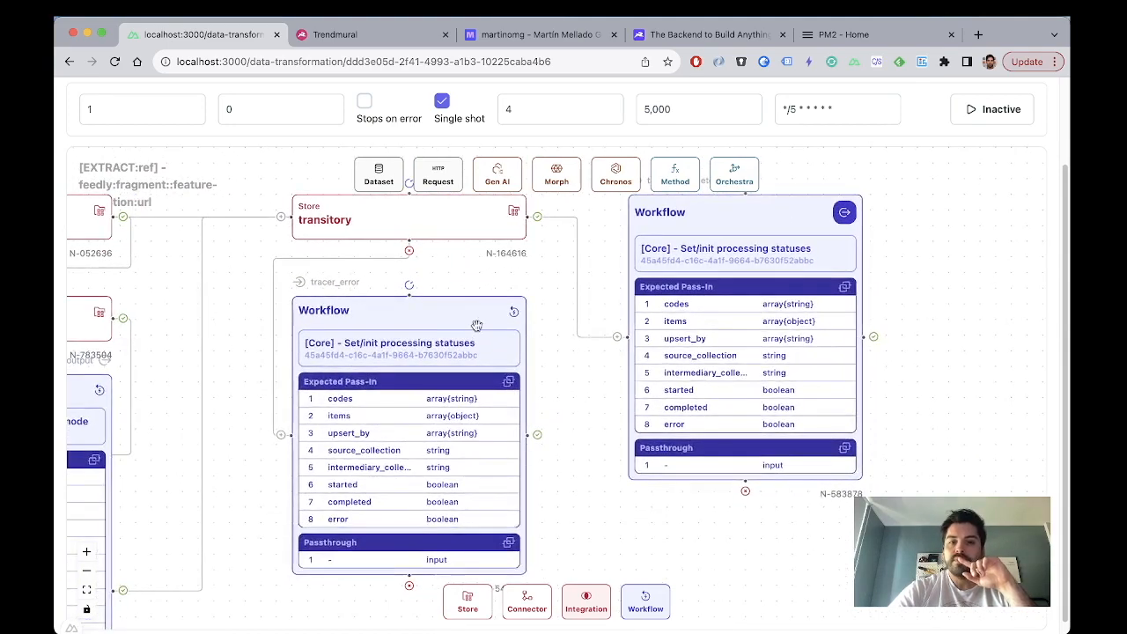
Step: Open the linked [Core] - Set/init processing statuses workflow, review its nodes from Defaults to the contents Integration, and return to the parent transformation
{"action": "left_click", "coordinate": [476, 343]}
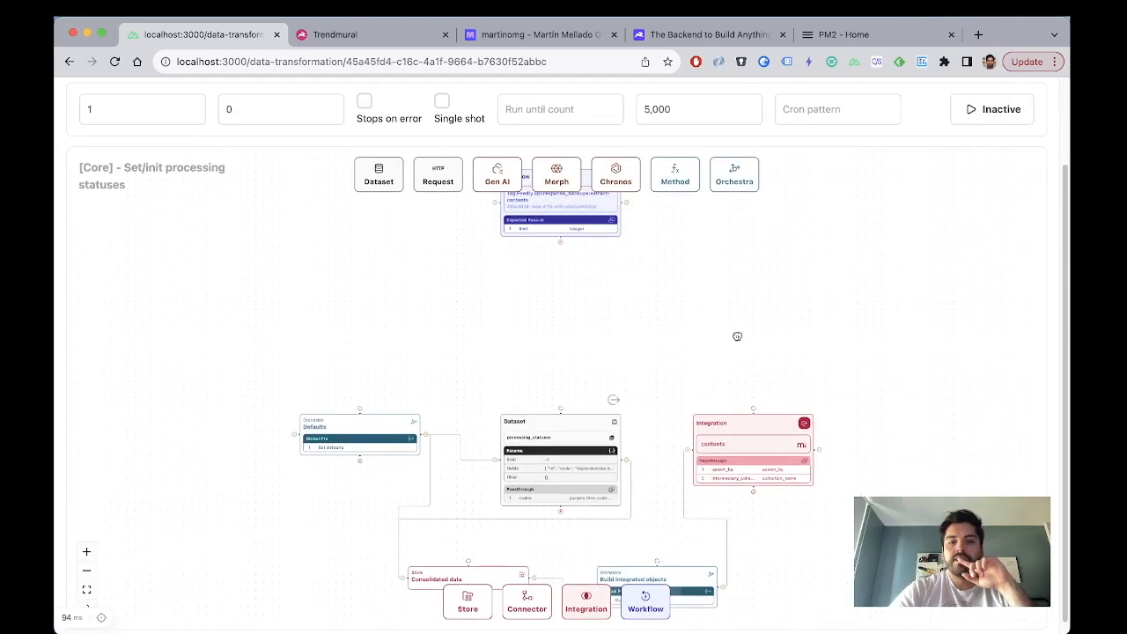
{"action": "scroll", "coordinate": [678, 279], "scroll_direction": "up", "scroll_amount": 3}
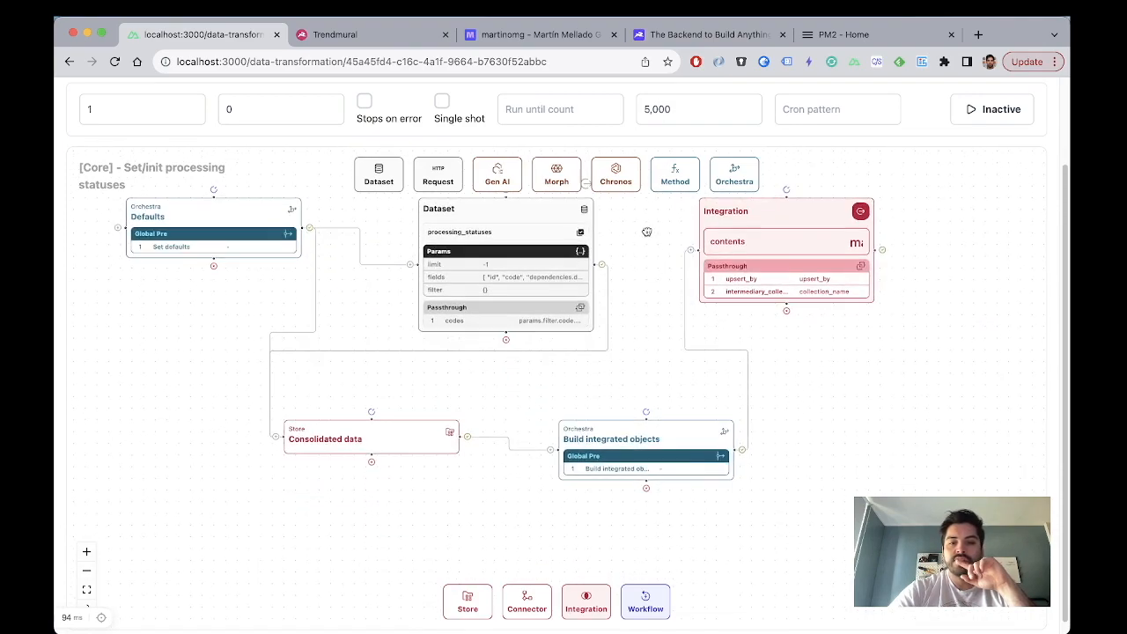
{"action": "scroll", "coordinate": [646, 230], "scroll_direction": "up", "scroll_amount": 2}
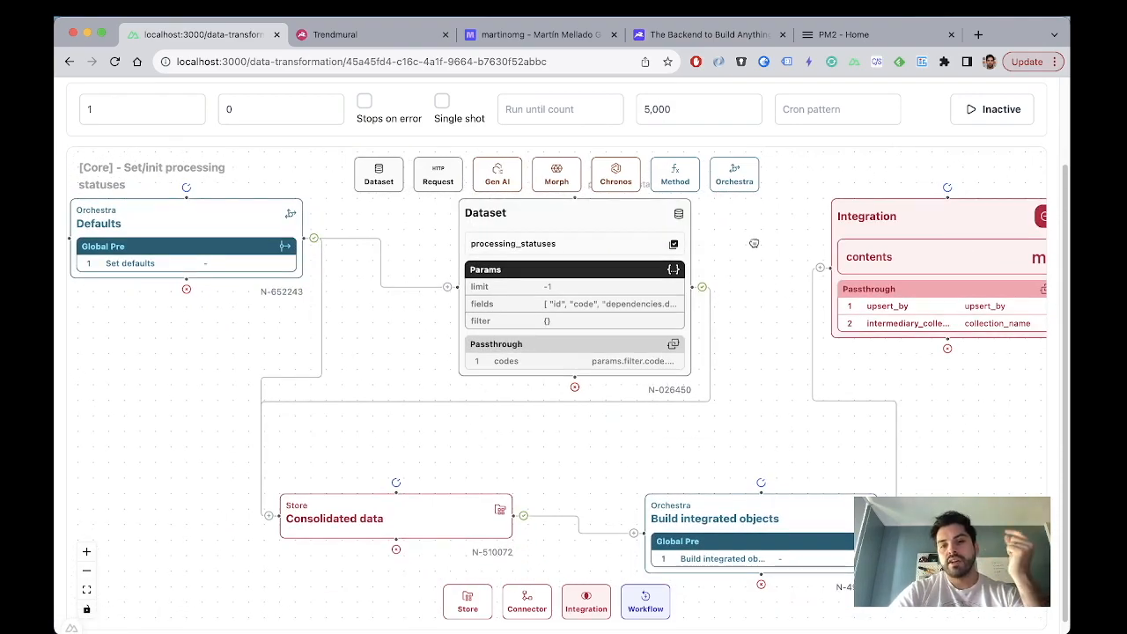
{"action": "left_click_drag", "start_coordinate": [753, 243], "coordinate": [754, 242]}
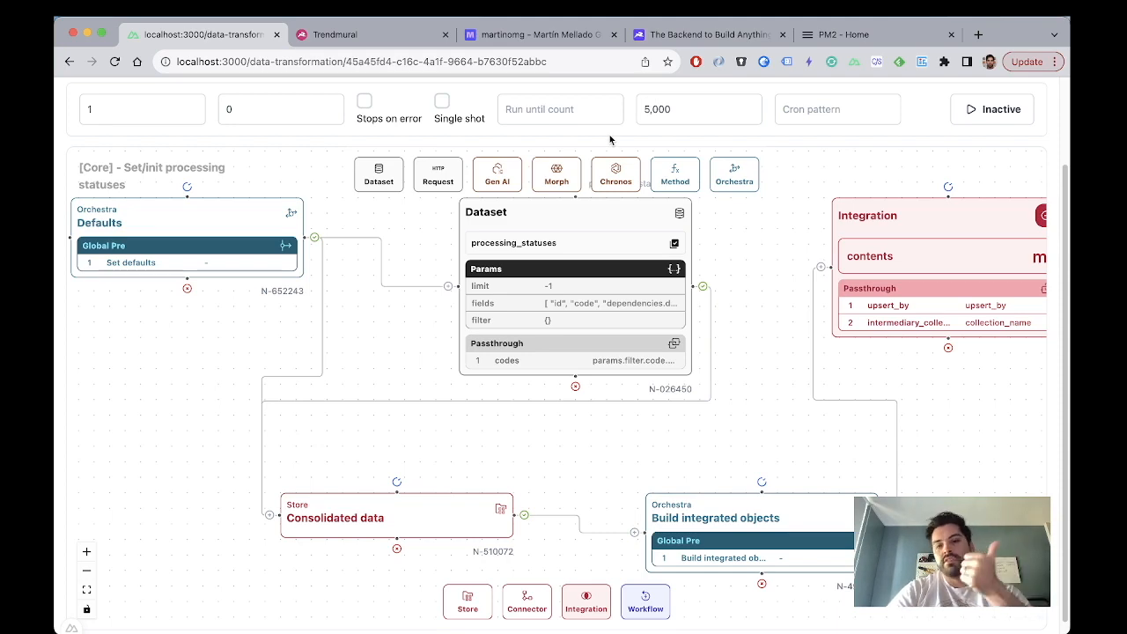
{"action": "scroll", "coordinate": [609, 140], "scroll_direction": "left", "scroll_amount": 10}
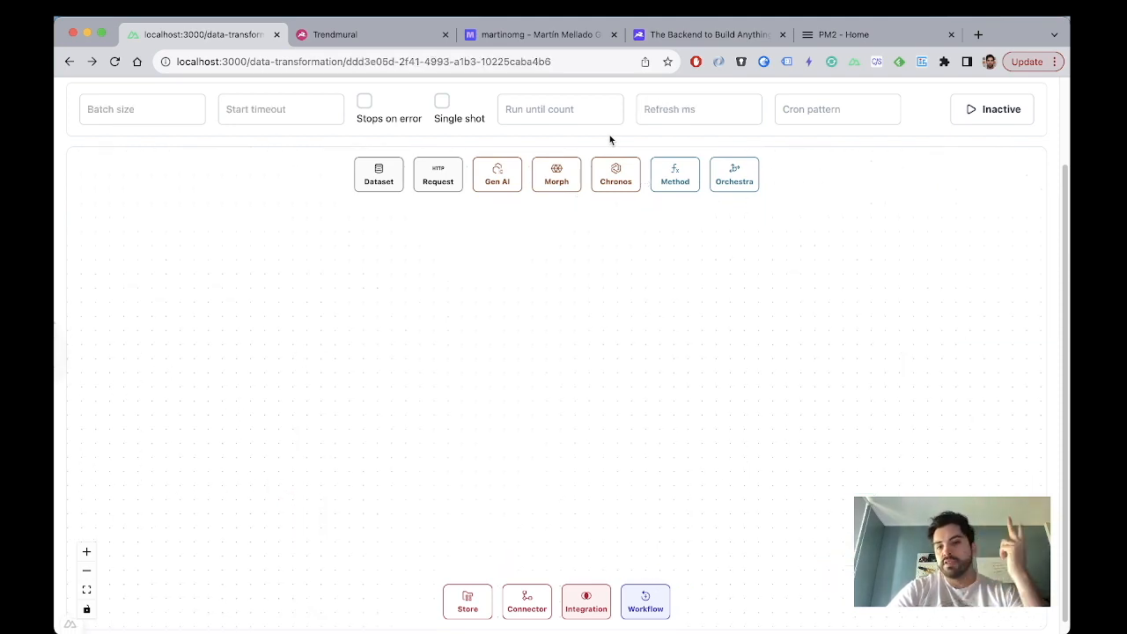
Step: Group-select the second transitory Store and the last two Set/init processing statuses Workflow nodes to highlight them, and clear the selection
{"action": "left_click_drag", "start_coordinate": [750, 305], "coordinate": [626, 201]}
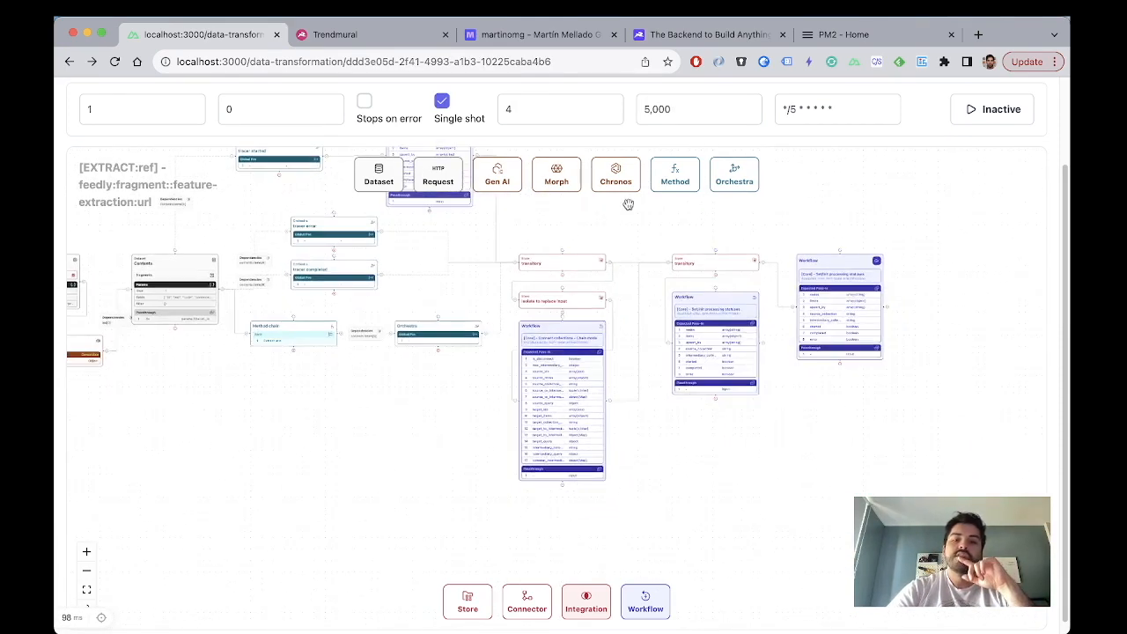
{"action": "scroll", "coordinate": [662, 370], "scroll_direction": "up", "scroll_amount": 5}
{"action": "left_click_drag", "start_coordinate": [661, 369], "coordinate": [515, 402]}
{"action": "left_click_drag", "start_coordinate": [784, 449], "coordinate": [825, 558]}
{"action": "left_click_drag", "start_coordinate": [553, 247], "coordinate": [382, 226]}
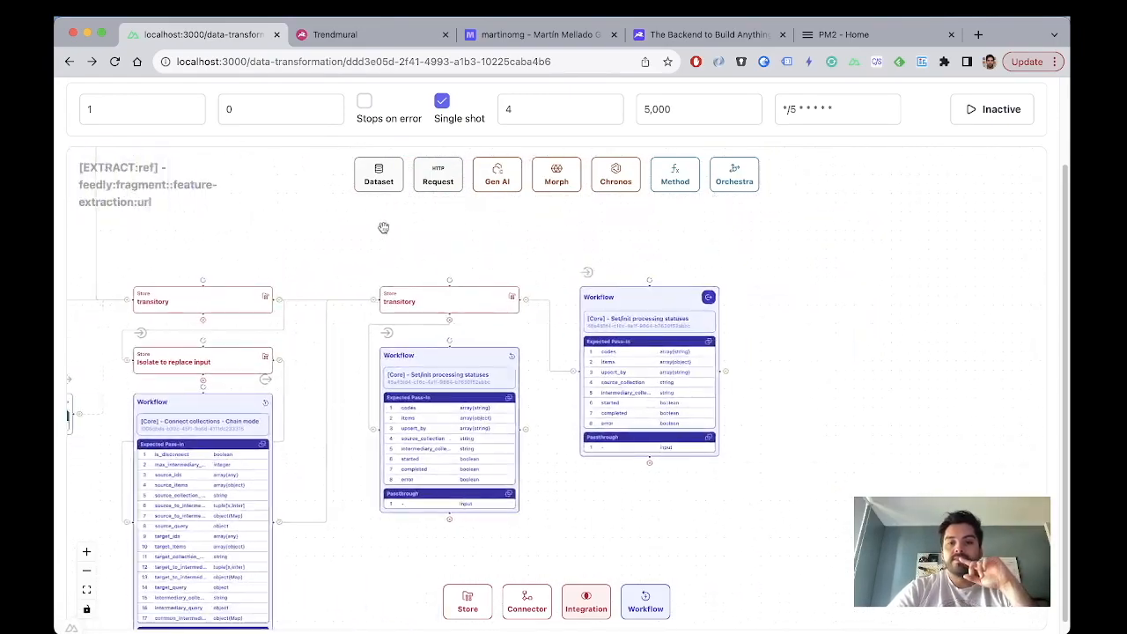
{"action": "scroll", "coordinate": [507, 352], "scroll_direction": "up", "scroll_amount": 3}
{"action": "left_click_drag", "start_coordinate": [559, 443], "coordinate": [559, 411]}
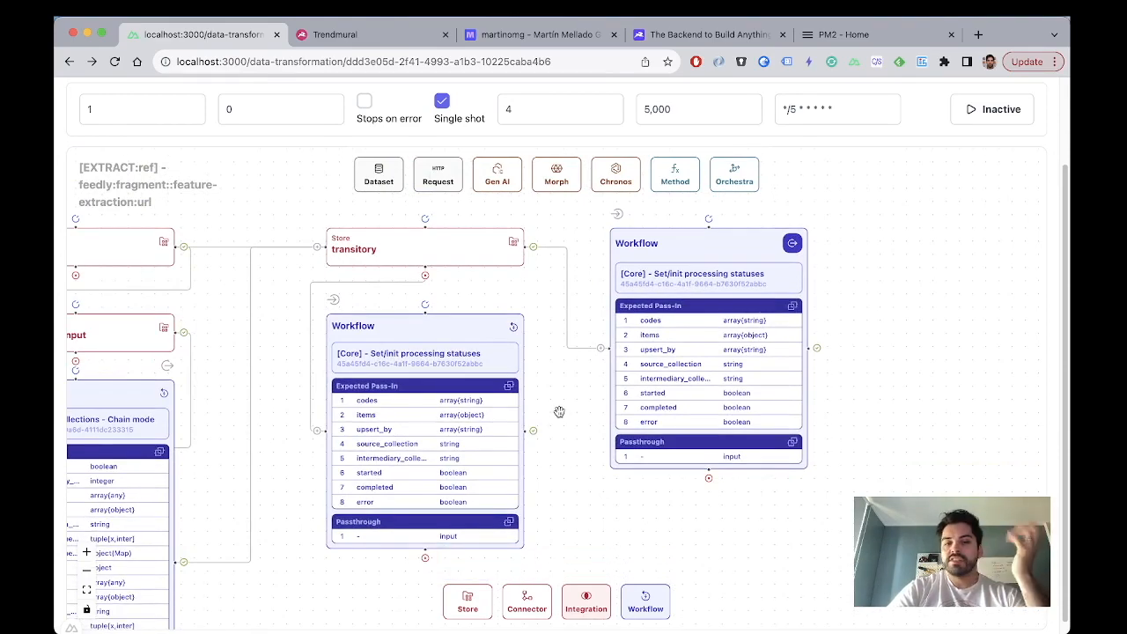
{"action": "scroll", "coordinate": [538, 307], "scroll_direction": "down", "scroll_amount": 5}
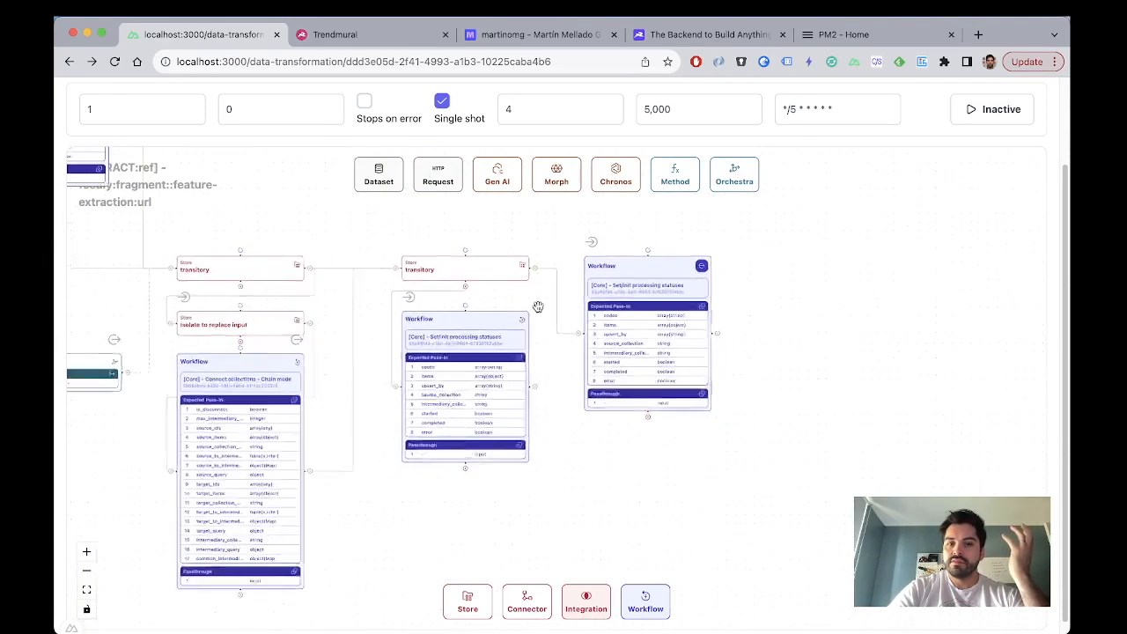
{"action": "left_click_drag", "start_coordinate": [433, 234], "coordinate": [502, 265]}
{"action": "left_click_drag", "start_coordinate": [785, 256], "coordinate": [451, 513]}
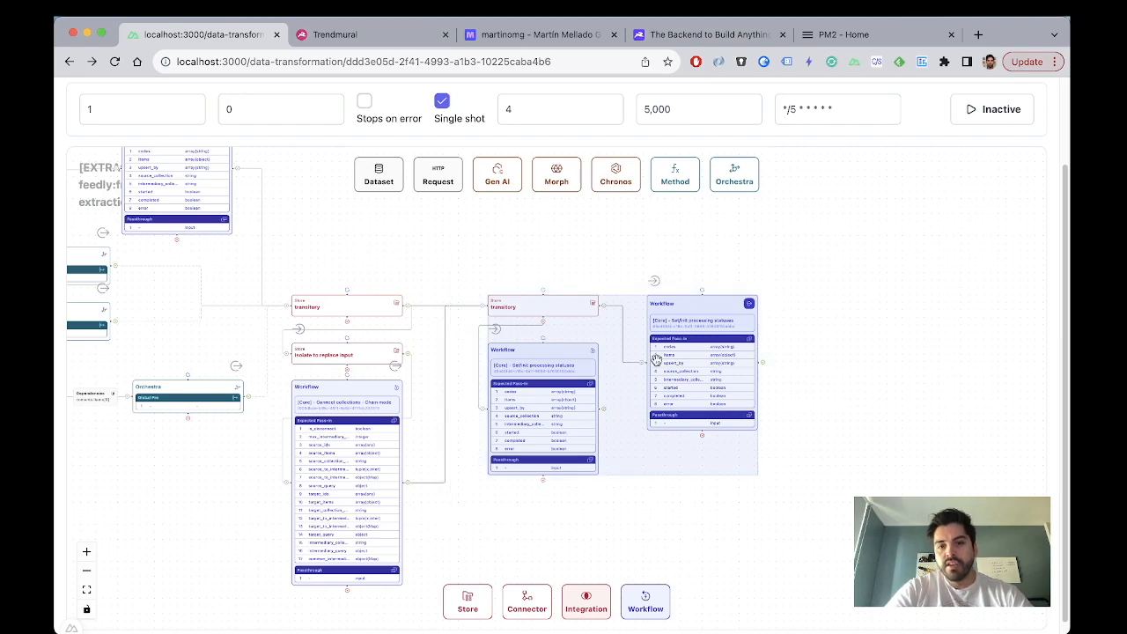
{"action": "scroll", "coordinate": [761, 302], "scroll_direction": "up", "scroll_amount": 3}
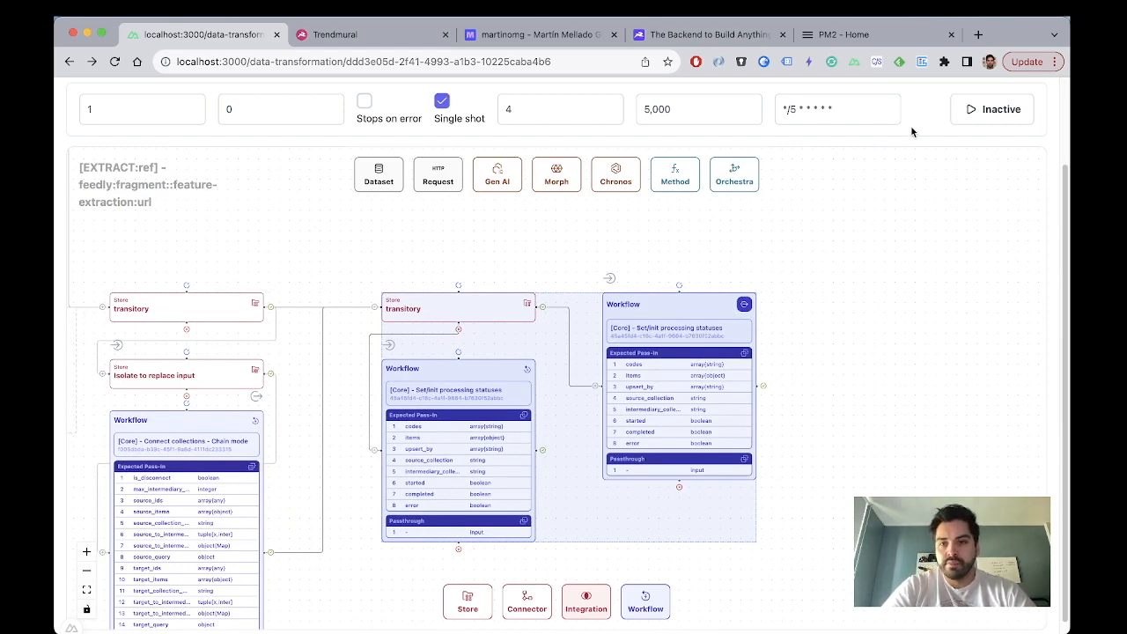
{"action": "left_click", "coordinate": [812, 283]}
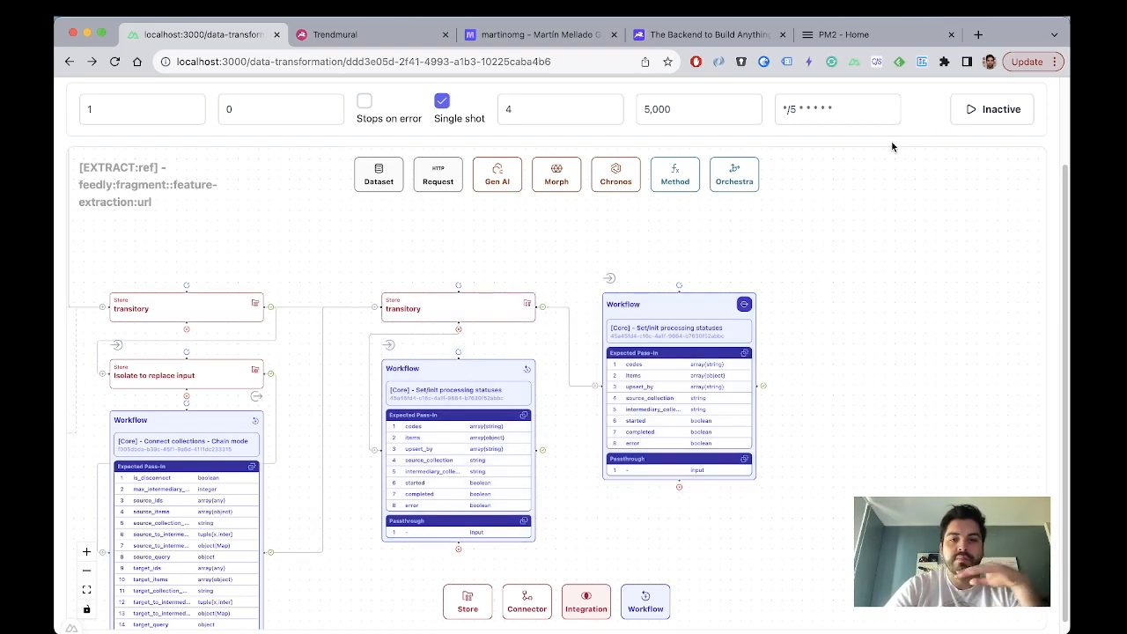
Step: Shift the uppermost Set/init processing statuses Workflow node slightly right and line up the tracer started Orchestra node directly above tracer error
{"action": "scroll", "coordinate": [836, 217], "scroll_direction": "down", "scroll_amount": 3}
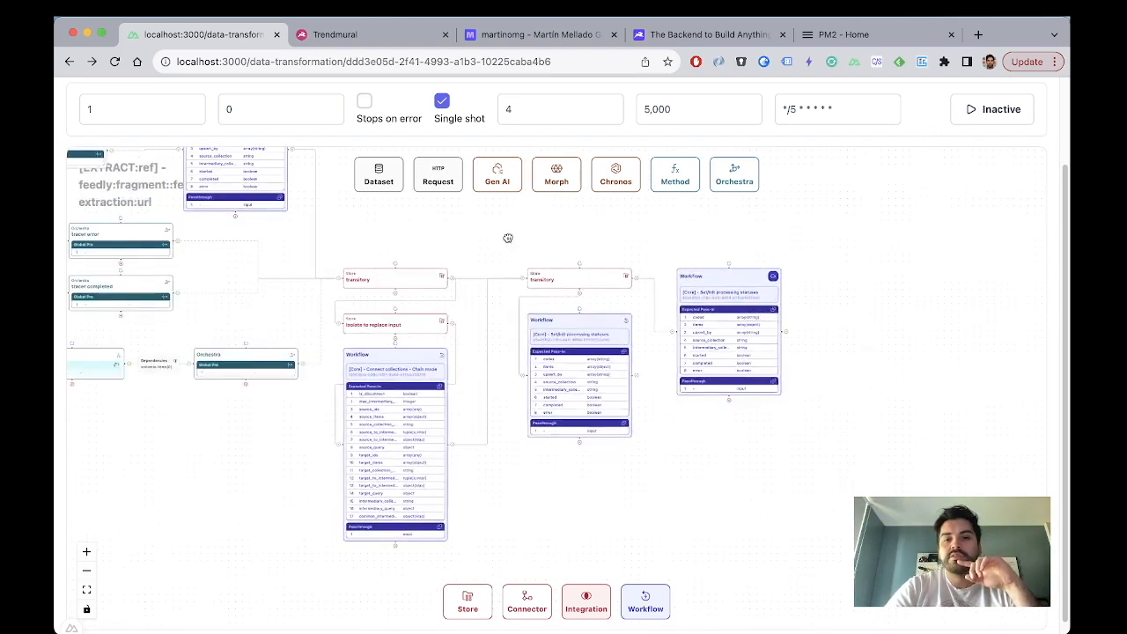
{"action": "left_click_drag", "start_coordinate": [508, 239], "coordinate": [777, 284]}
{"action": "scroll", "coordinate": [745, 287], "scroll_direction": "down", "scroll_amount": 2}
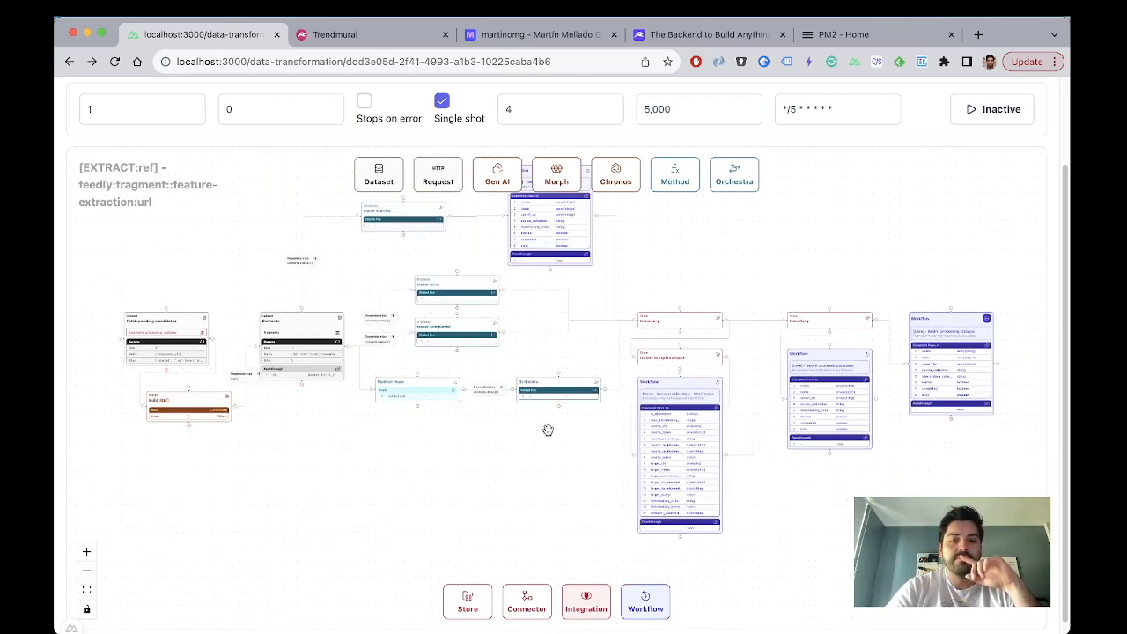
{"action": "left_click_drag", "start_coordinate": [497, 485], "coordinate": [481, 529]}
{"action": "left_click_drag", "start_coordinate": [539, 270], "coordinate": [558, 270]}
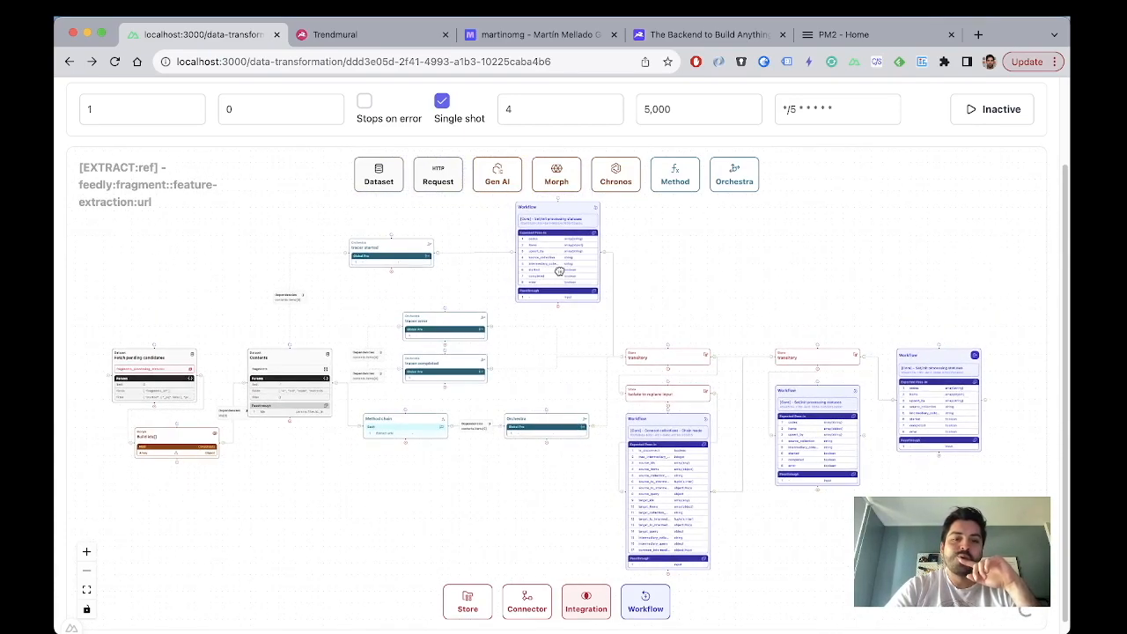
{"action": "left_click_drag", "start_coordinate": [411, 267], "coordinate": [460, 264]}
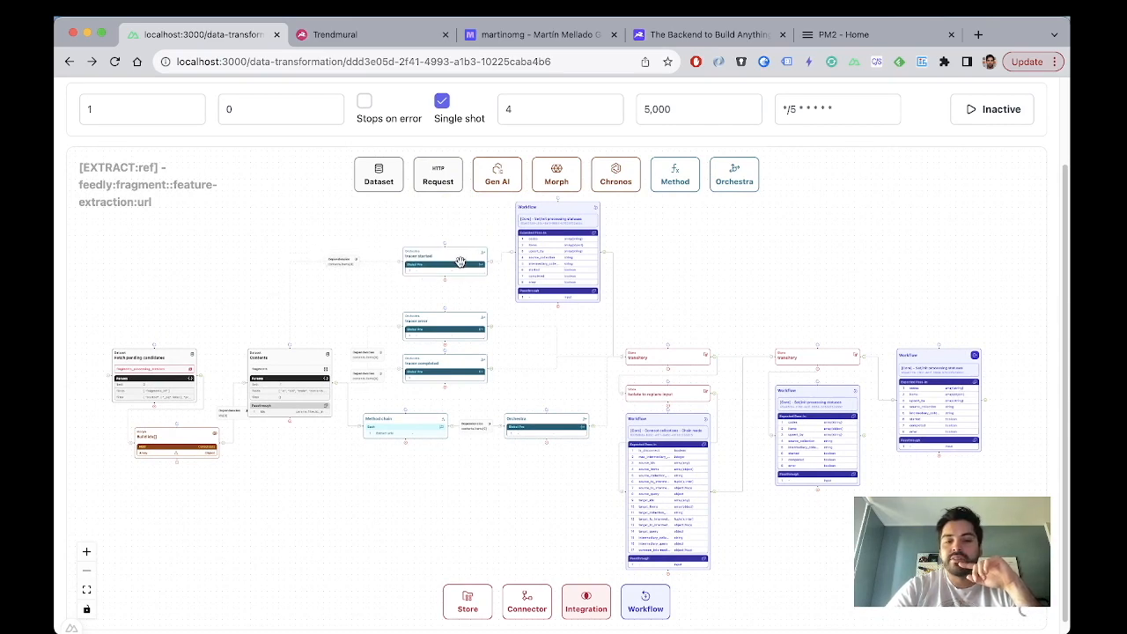
{"action": "left_click_drag", "start_coordinate": [346, 314], "coordinate": [381, 312]}
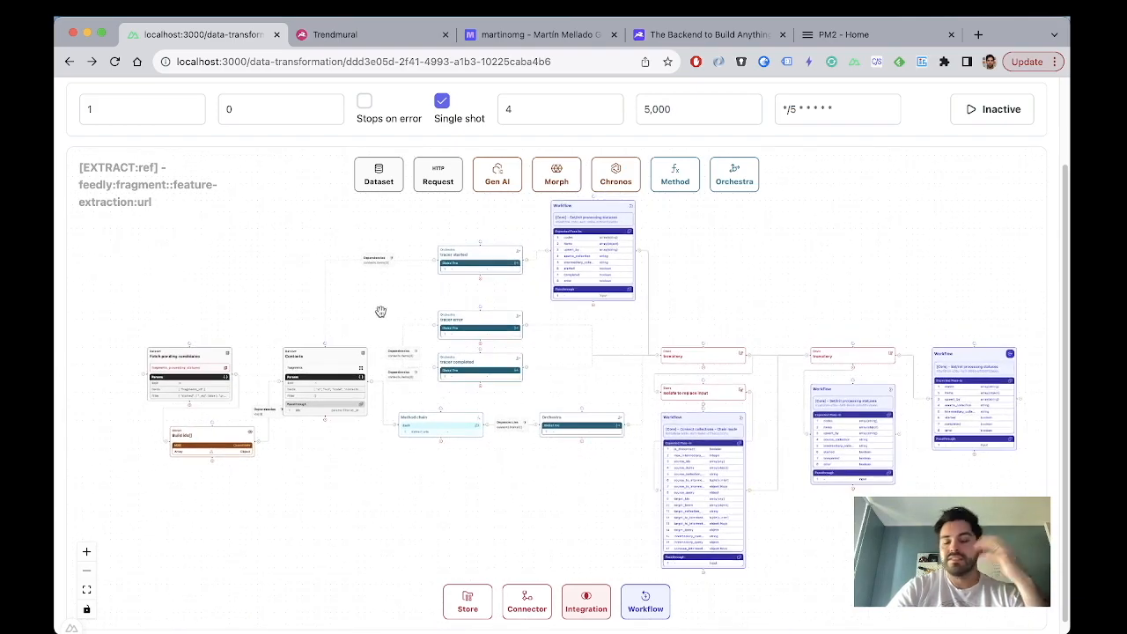
Step: Move the tracer started Orchestra node left, away from its Set/init processing statuses Workflow node and nearer to the Contents Dataset's column
{"action": "scroll", "coordinate": [468, 376], "scroll_direction": "up", "scroll_amount": 5}
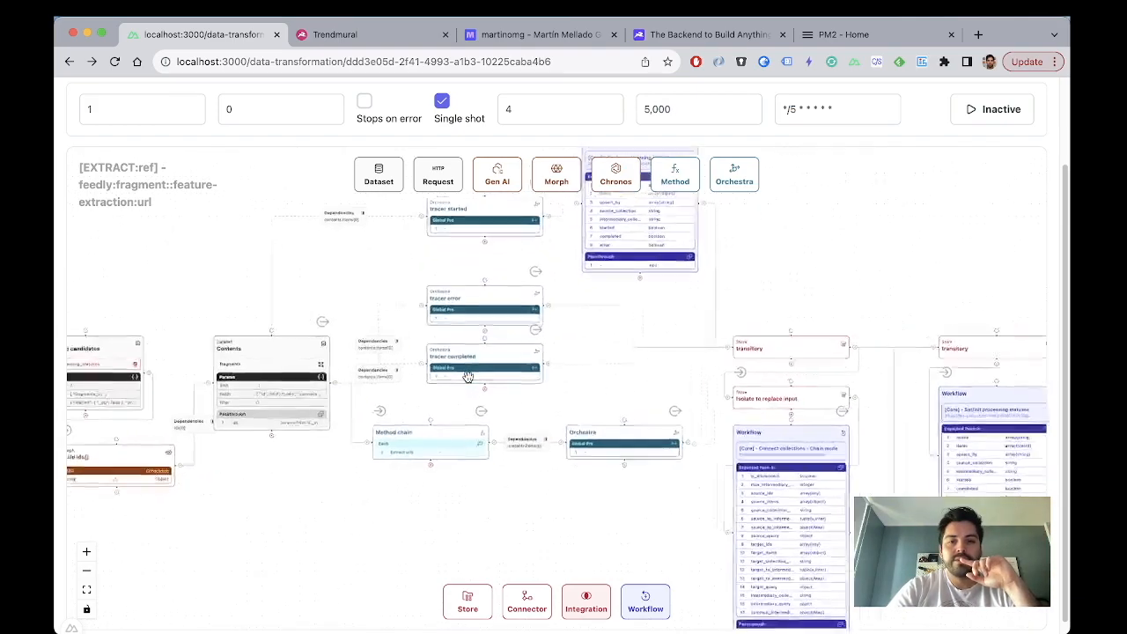
{"action": "scroll", "coordinate": [468, 377], "scroll_direction": "up", "scroll_amount": 3}
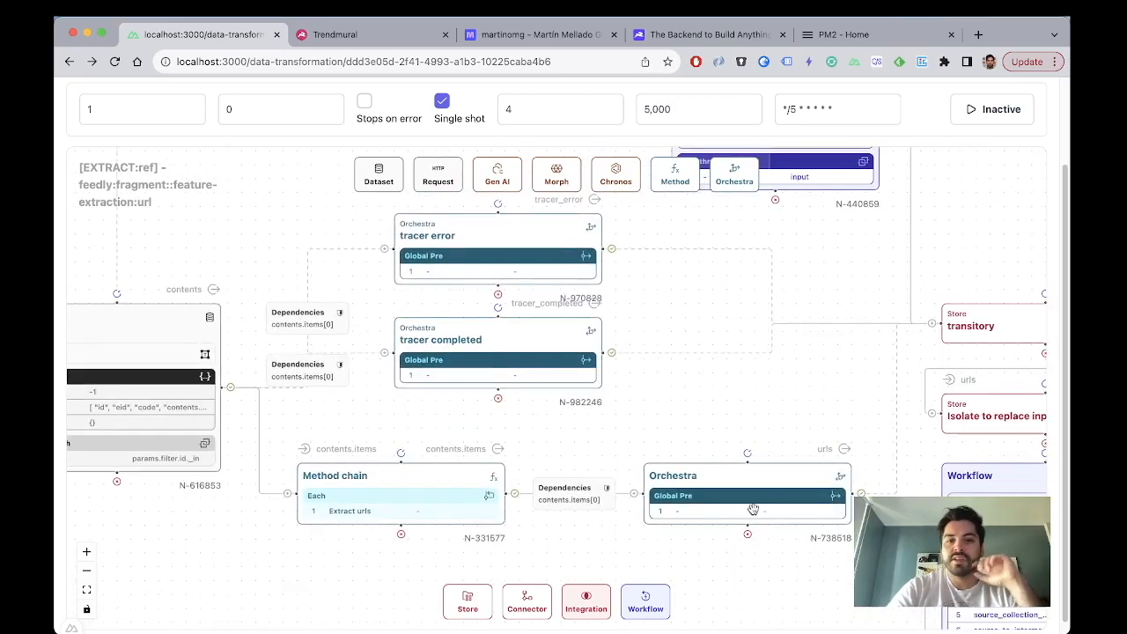
{"action": "left_click_drag", "start_coordinate": [651, 346], "coordinate": [373, 528]}
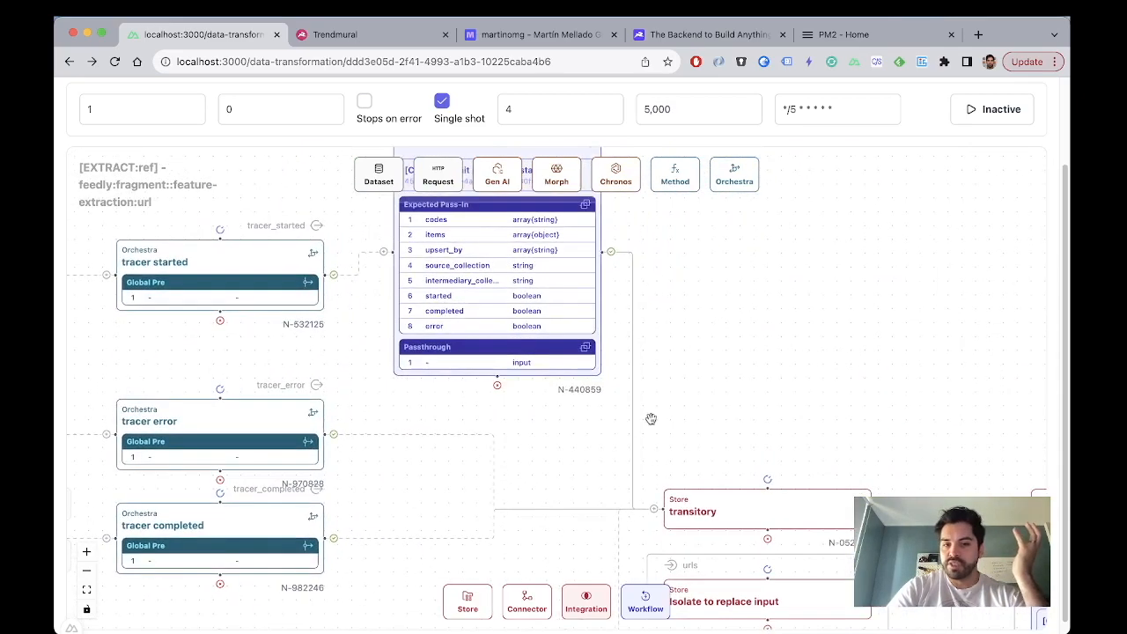
{"action": "left_click_drag", "start_coordinate": [654, 333], "coordinate": [865, 428]}
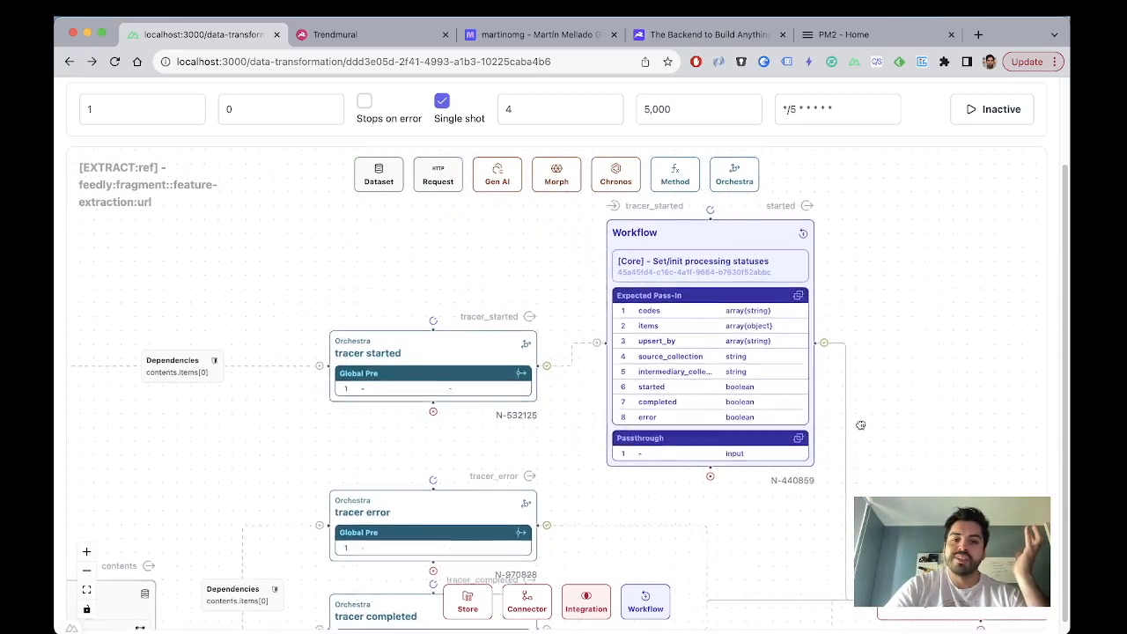
{"action": "left_click_drag", "start_coordinate": [361, 291], "coordinate": [550, 304]}
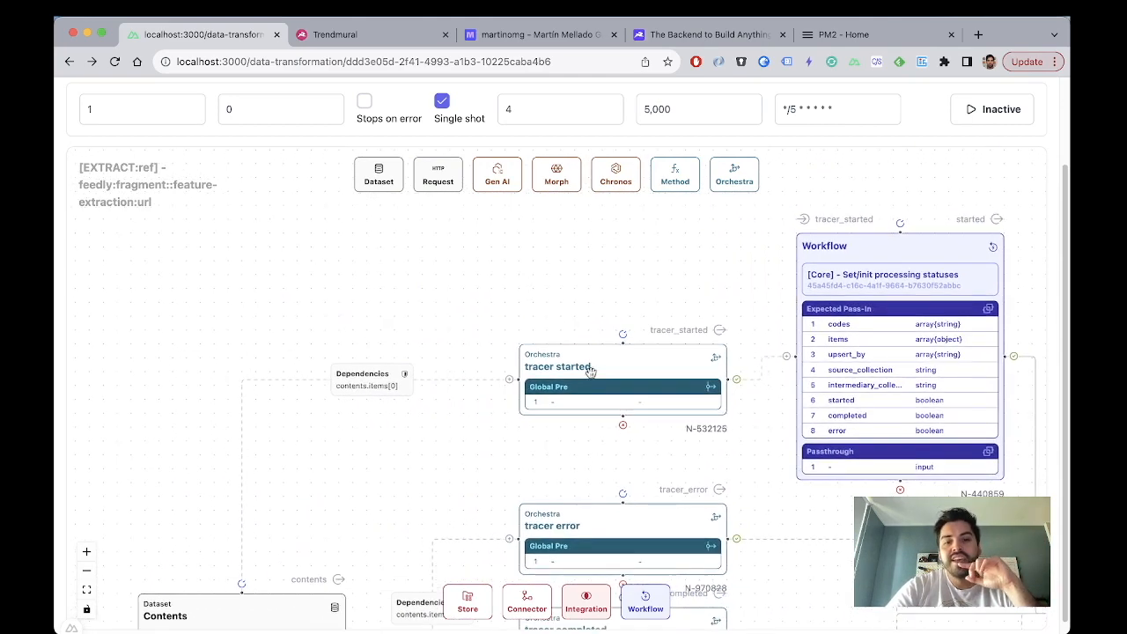
{"action": "left_click_drag", "start_coordinate": [589, 378], "coordinate": [443, 358]}
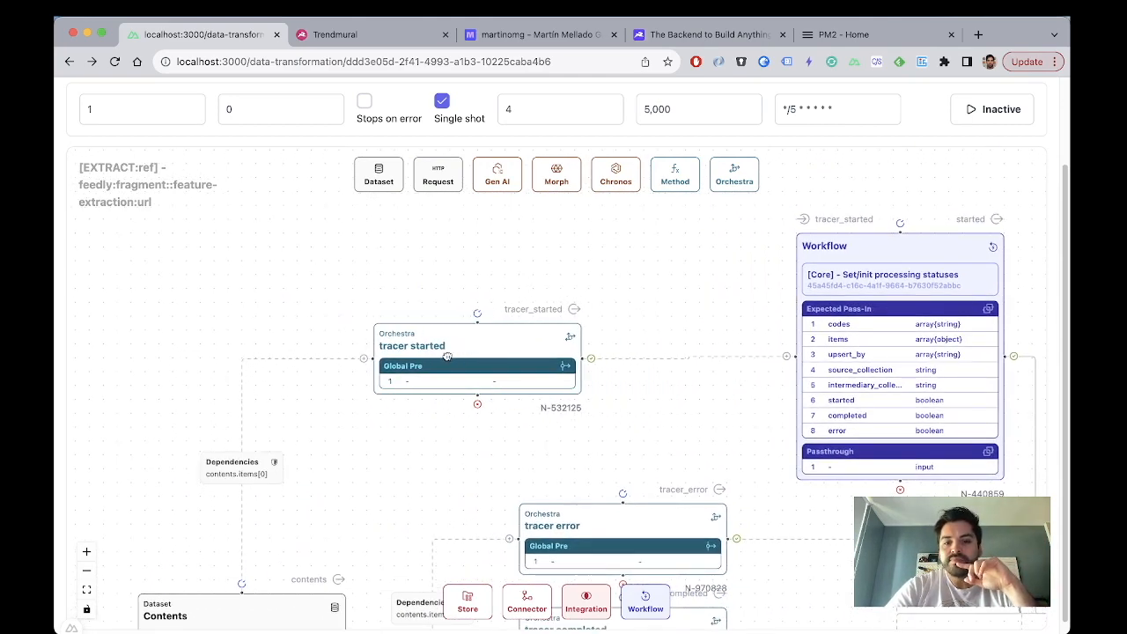
{"action": "left_click_drag", "start_coordinate": [628, 450], "coordinate": [593, 382]}
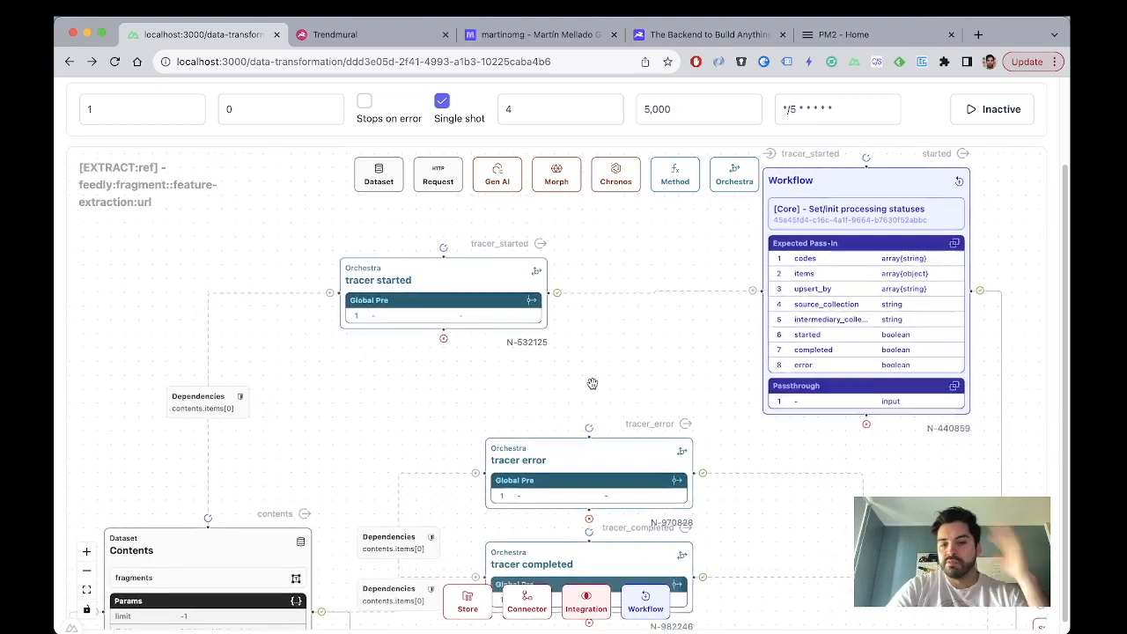
{"action": "scroll", "coordinate": [593, 384], "scroll_direction": "down", "scroll_amount": 2}
{"action": "scroll", "coordinate": [593, 383], "scroll_direction": "down", "scroll_amount": 1}
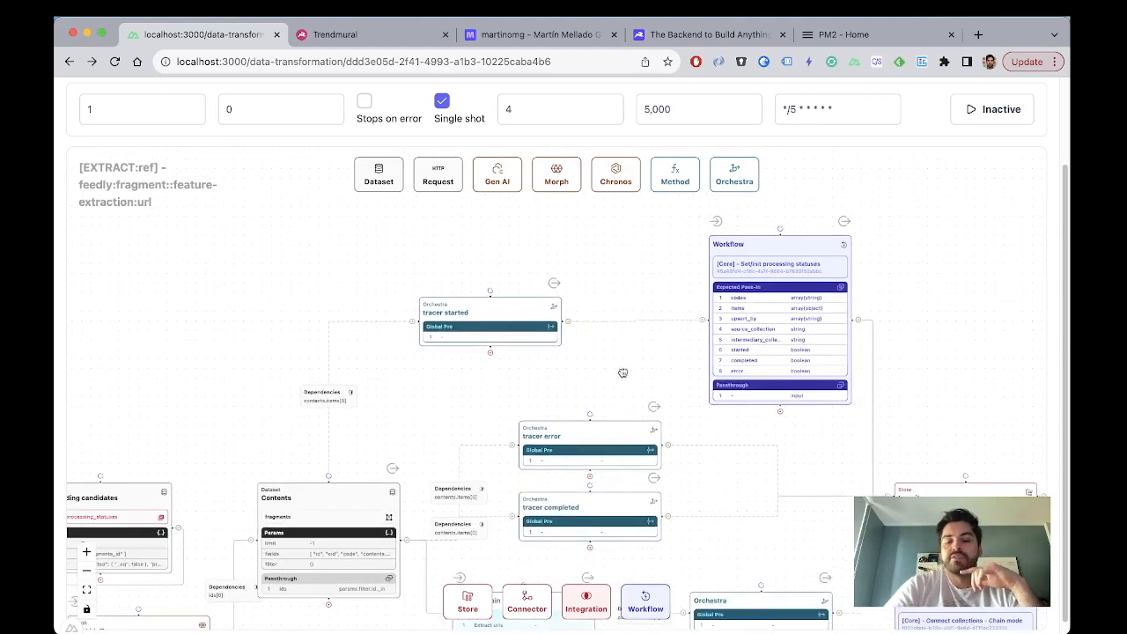
Step: Nudge the uppermost Set/init processing statuses Workflow node slightly down and move the tracer started Orchestra node back right, directly above tracer error
{"action": "scroll", "coordinate": [622, 373], "scroll_direction": "right", "scroll_amount": 5}
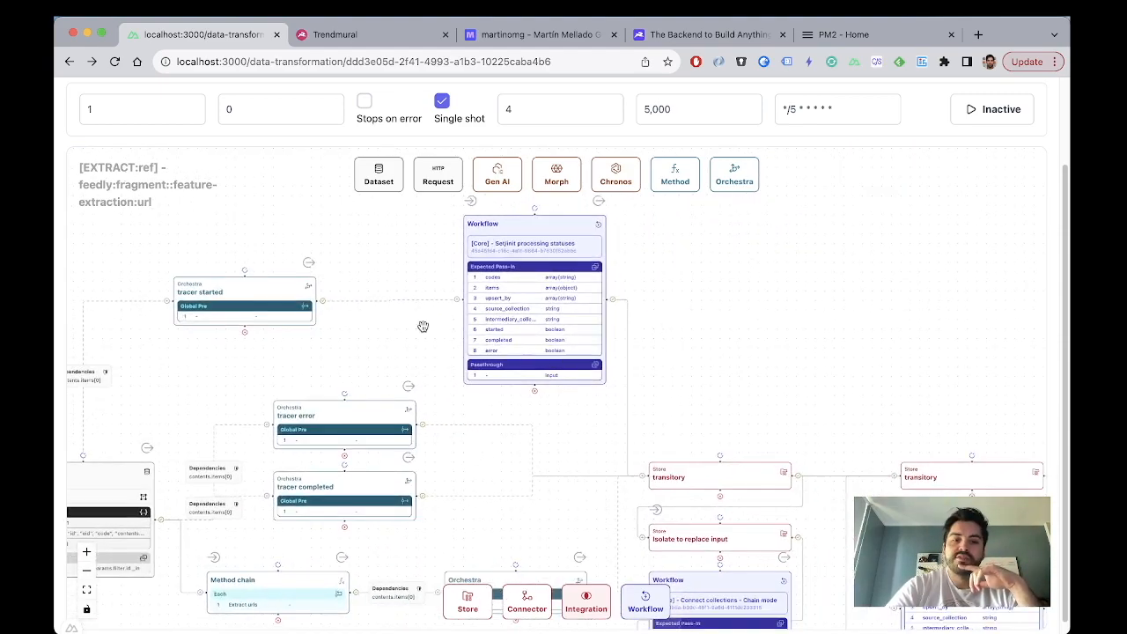
{"action": "left_click_drag", "start_coordinate": [423, 327], "coordinate": [426, 294]}
{"action": "left_click_drag", "start_coordinate": [535, 295], "coordinate": [541, 309]}
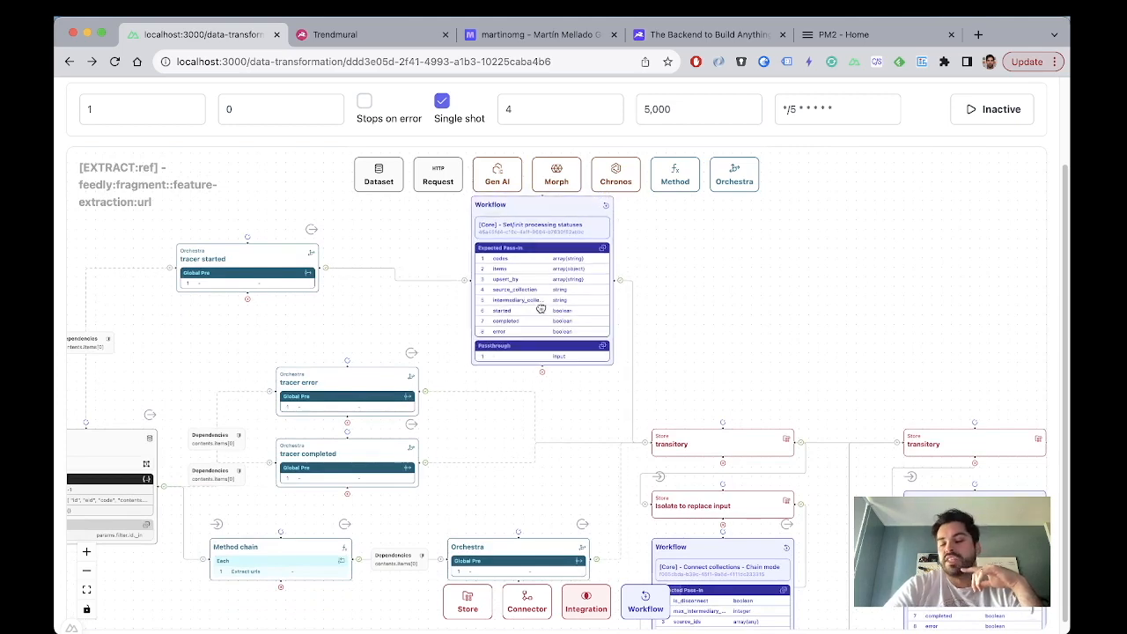
{"action": "left_click_drag", "start_coordinate": [282, 270], "coordinate": [382, 270]}
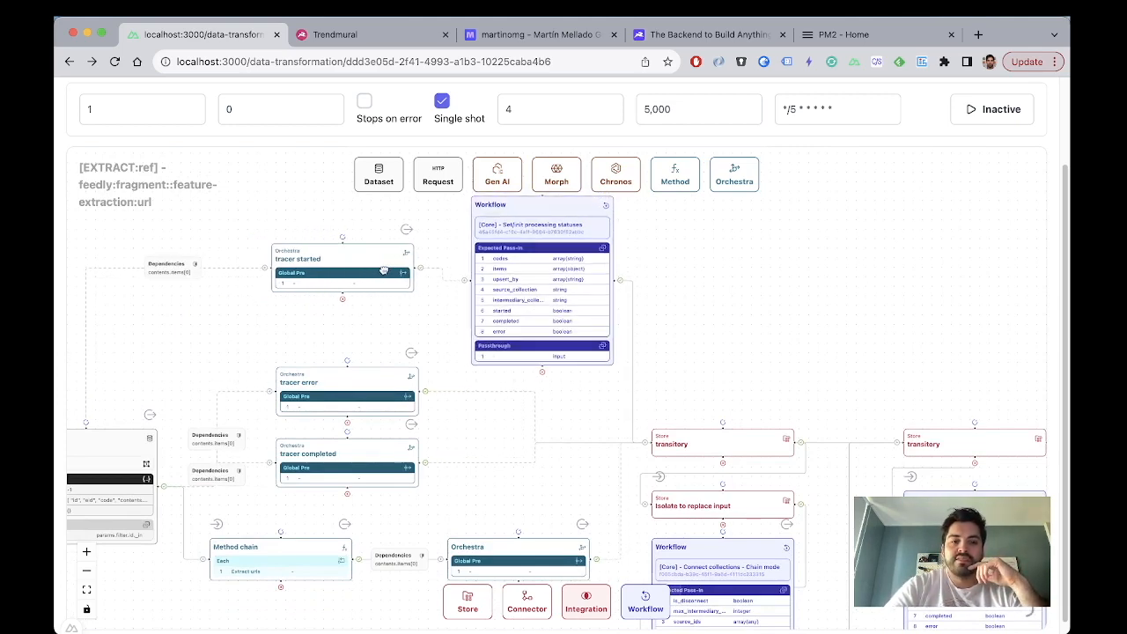
{"action": "left_click_drag", "start_coordinate": [359, 328], "coordinate": [399, 302]}
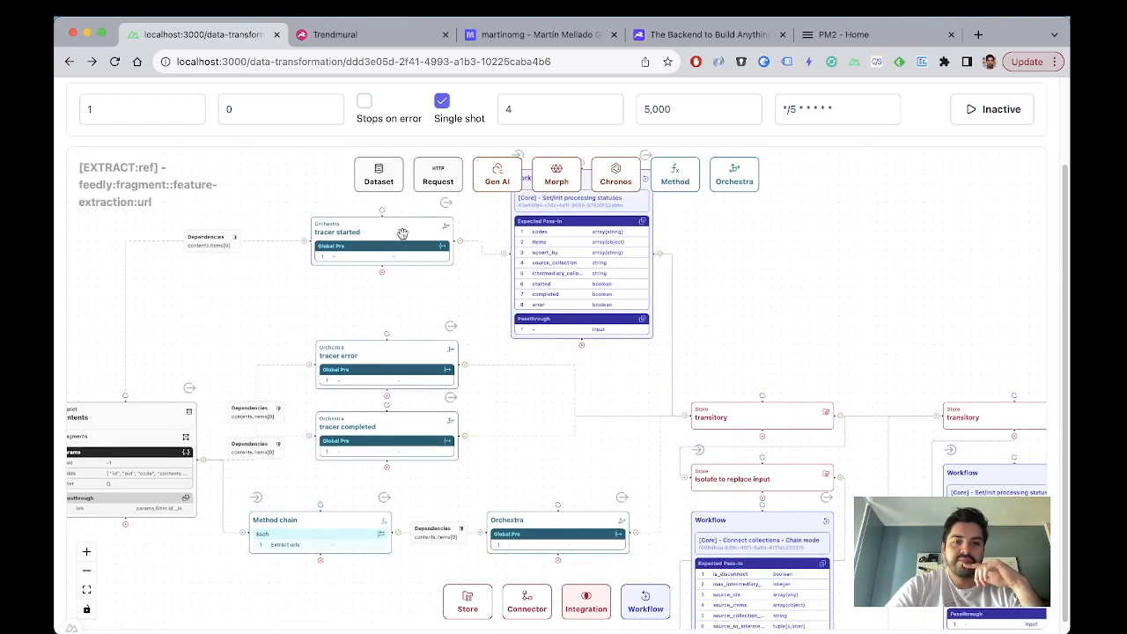
{"action": "left_click_drag", "start_coordinate": [403, 234], "coordinate": [410, 234]}
{"action": "scroll", "coordinate": [409, 288], "scroll_direction": "down", "scroll_amount": 2}
{"action": "scroll", "coordinate": [410, 289], "scroll_direction": "down", "scroll_amount": 2}
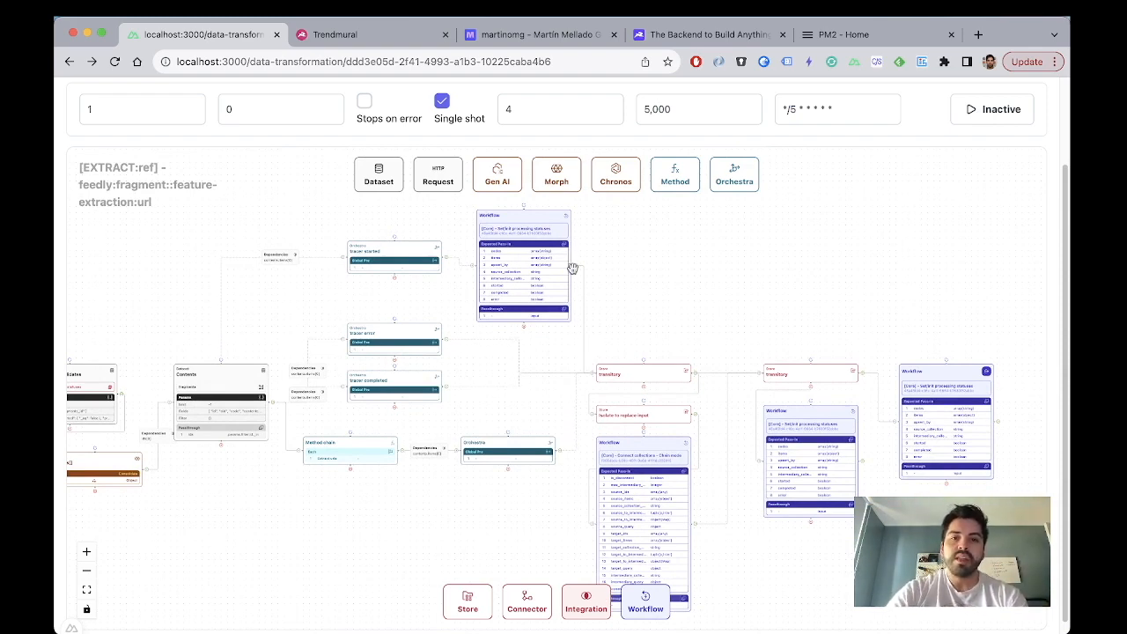
Step: Return to the Data-transformations list and look over the workflows with their active states and execution patterns
{"action": "key", "text": "super+Left"}
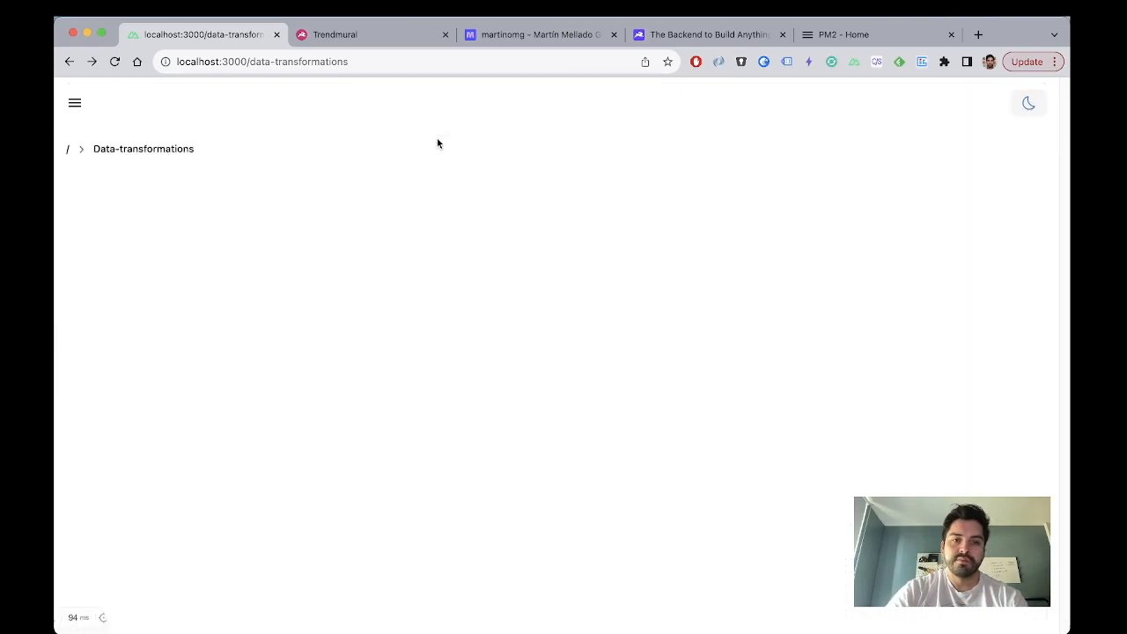
{"action": "scroll", "coordinate": [458, 177], "scroll_direction": "down", "scroll_amount": 1}
{"action": "scroll", "coordinate": [458, 177], "scroll_direction": "up", "scroll_amount": 1}
{"action": "scroll", "coordinate": [458, 177], "scroll_direction": "down", "scroll_amount": 1}
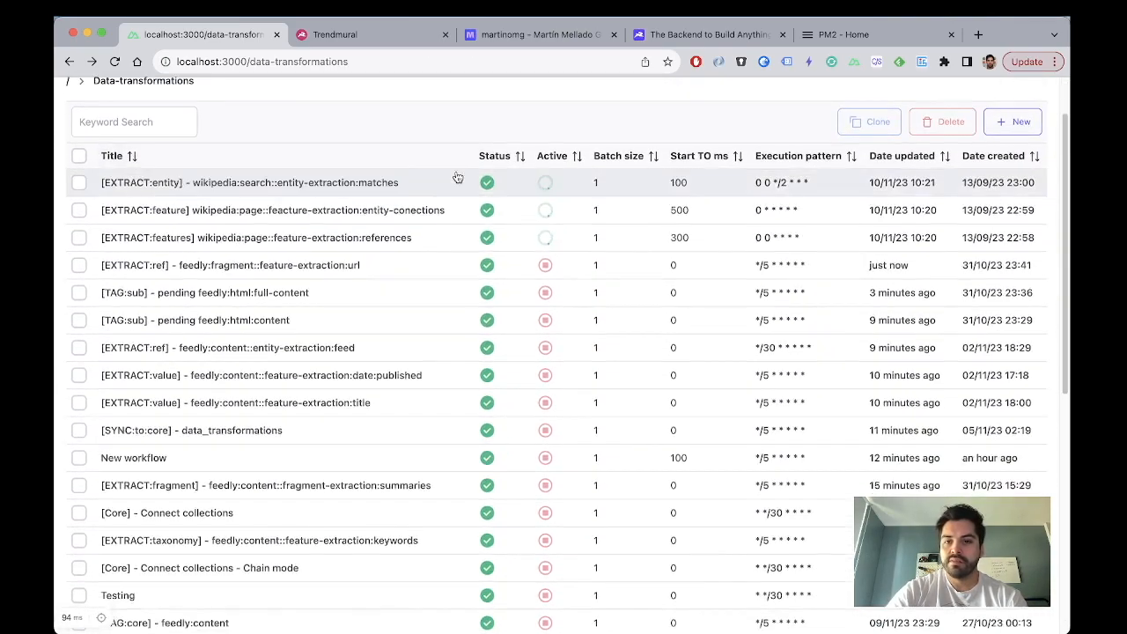
{"action": "scroll", "coordinate": [458, 177], "scroll_direction": "up", "scroll_amount": 1}
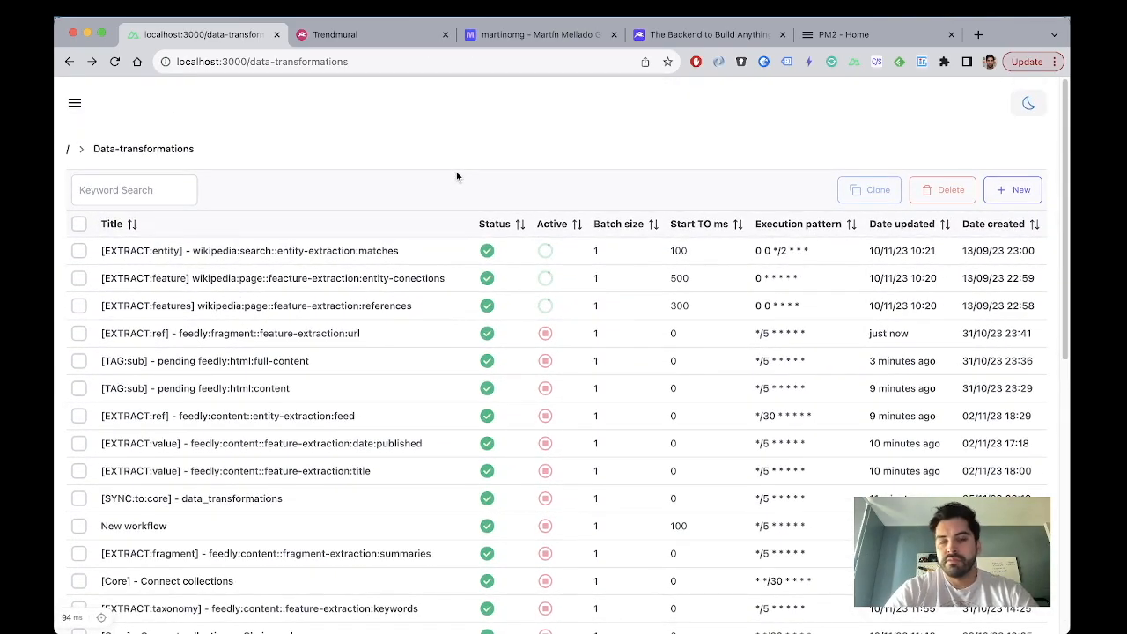